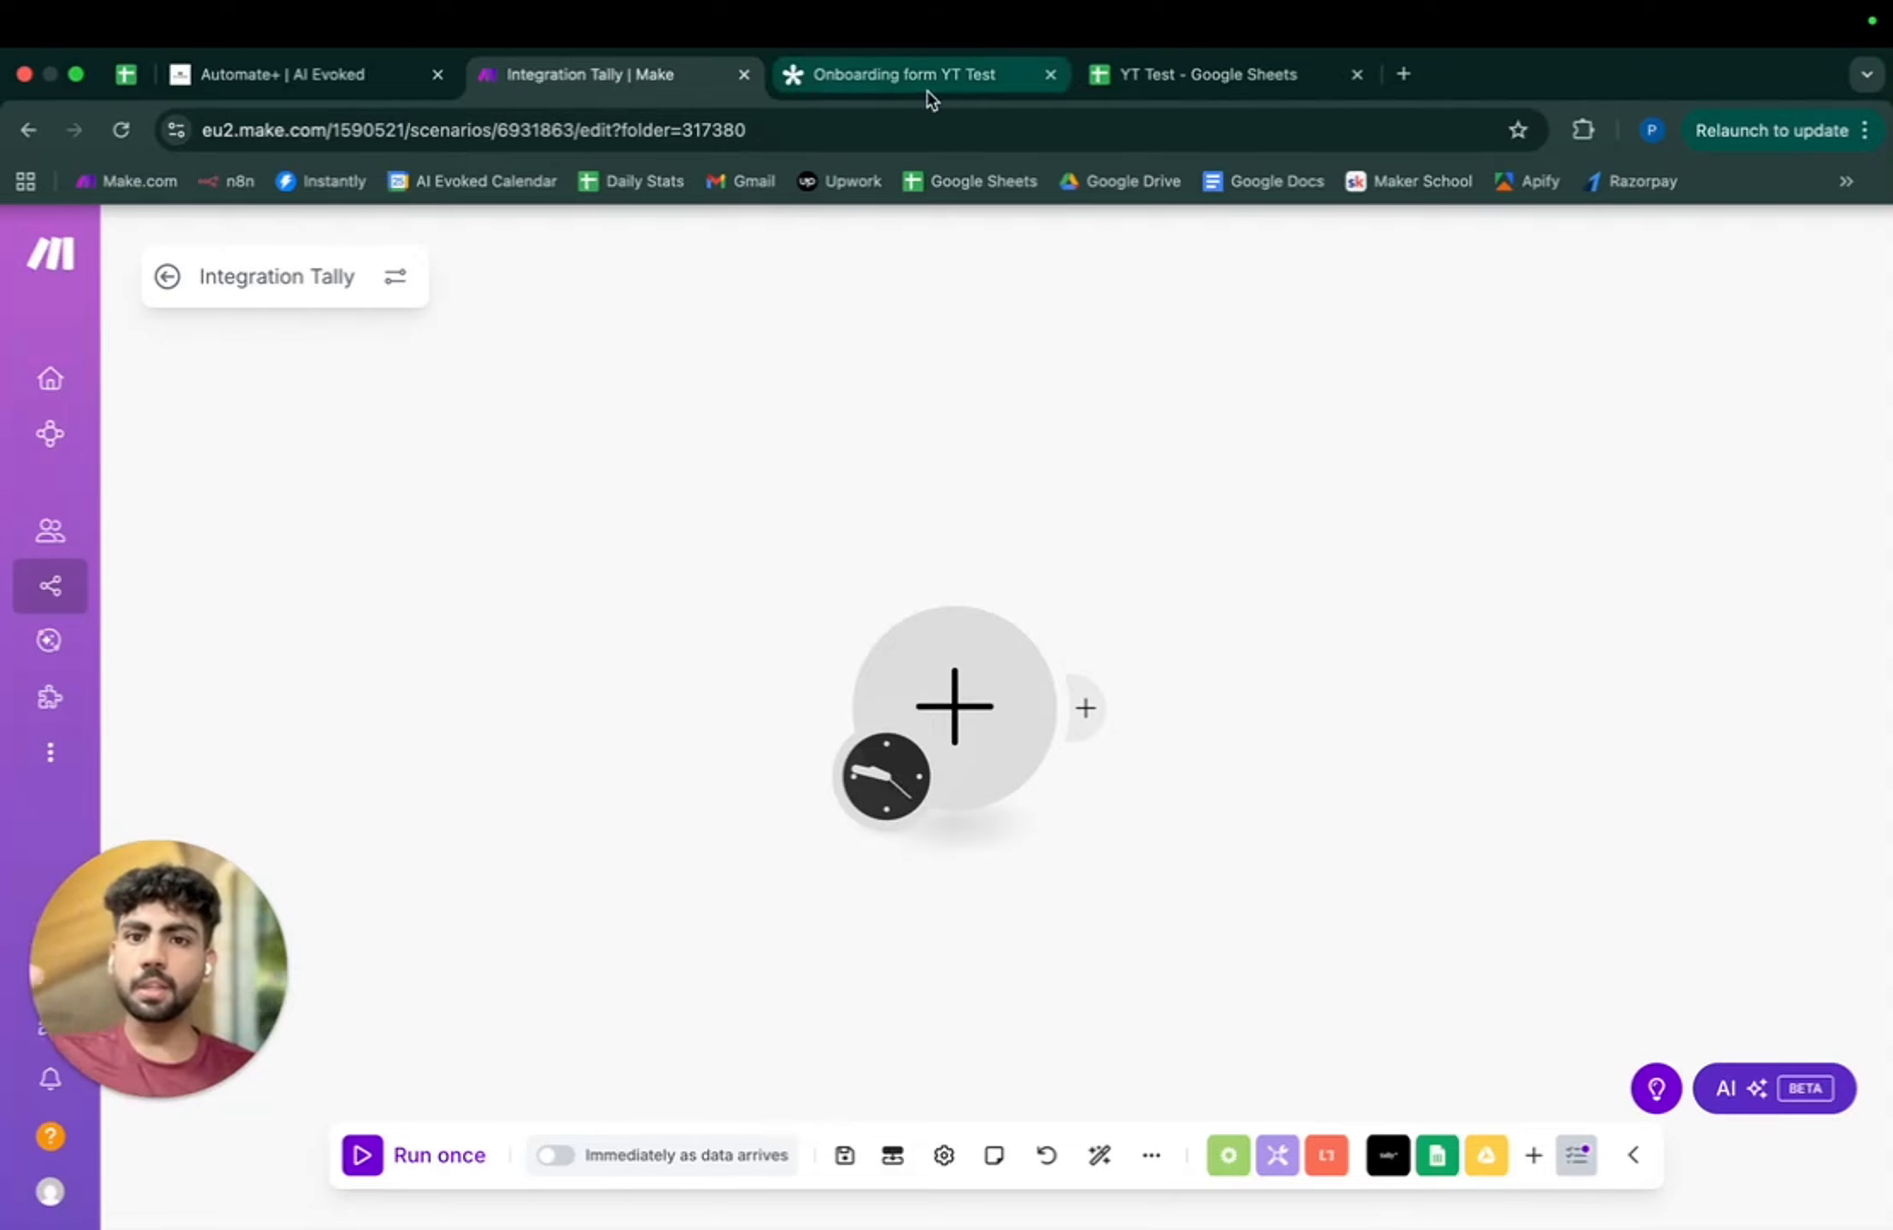
# - Add a Tally 'Watch New Responses' trigger using the YT Test webhook and save it
pyautogui.click(940, 713)
pyautogui.click(1253, 459)
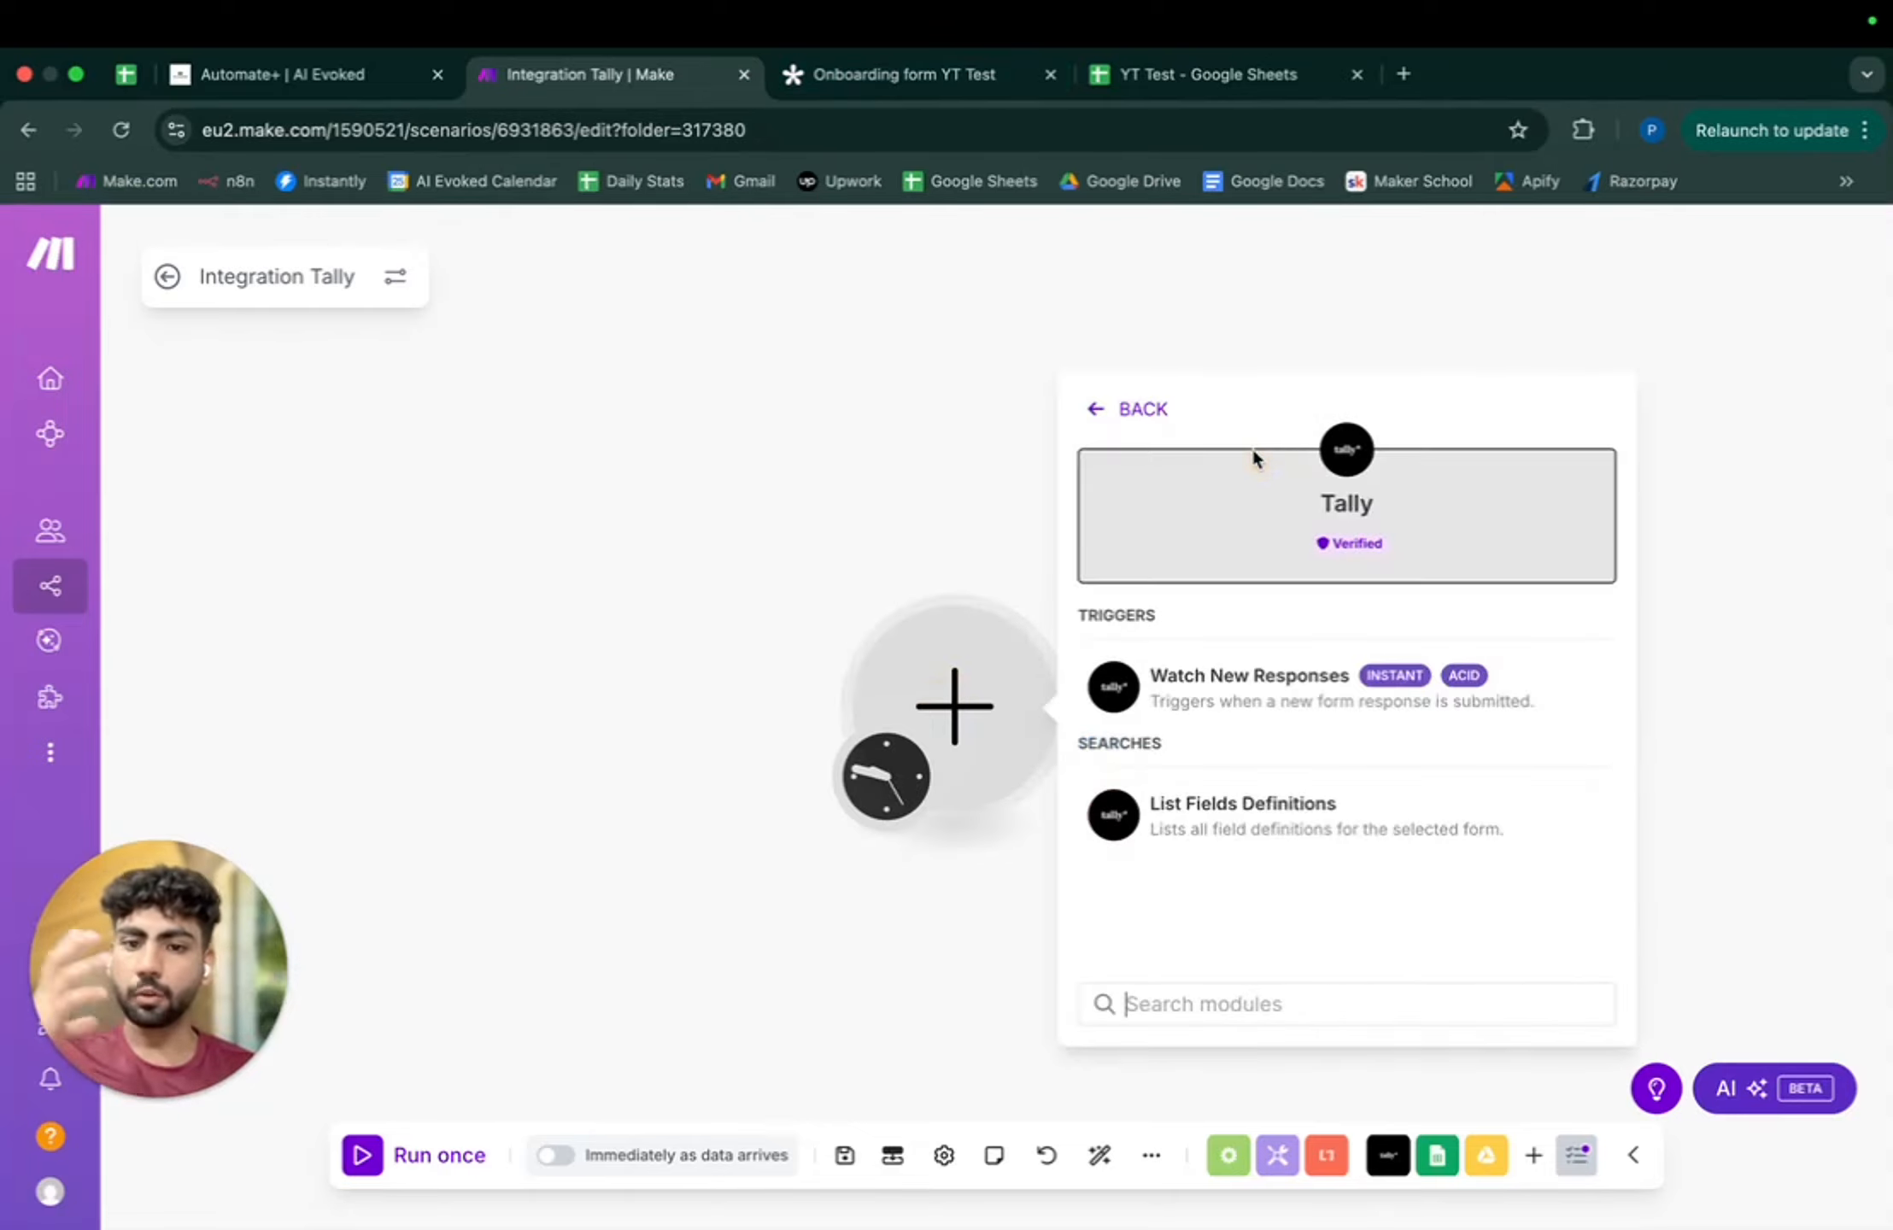
pyautogui.click(1291, 699)
pyautogui.click(1296, 700)
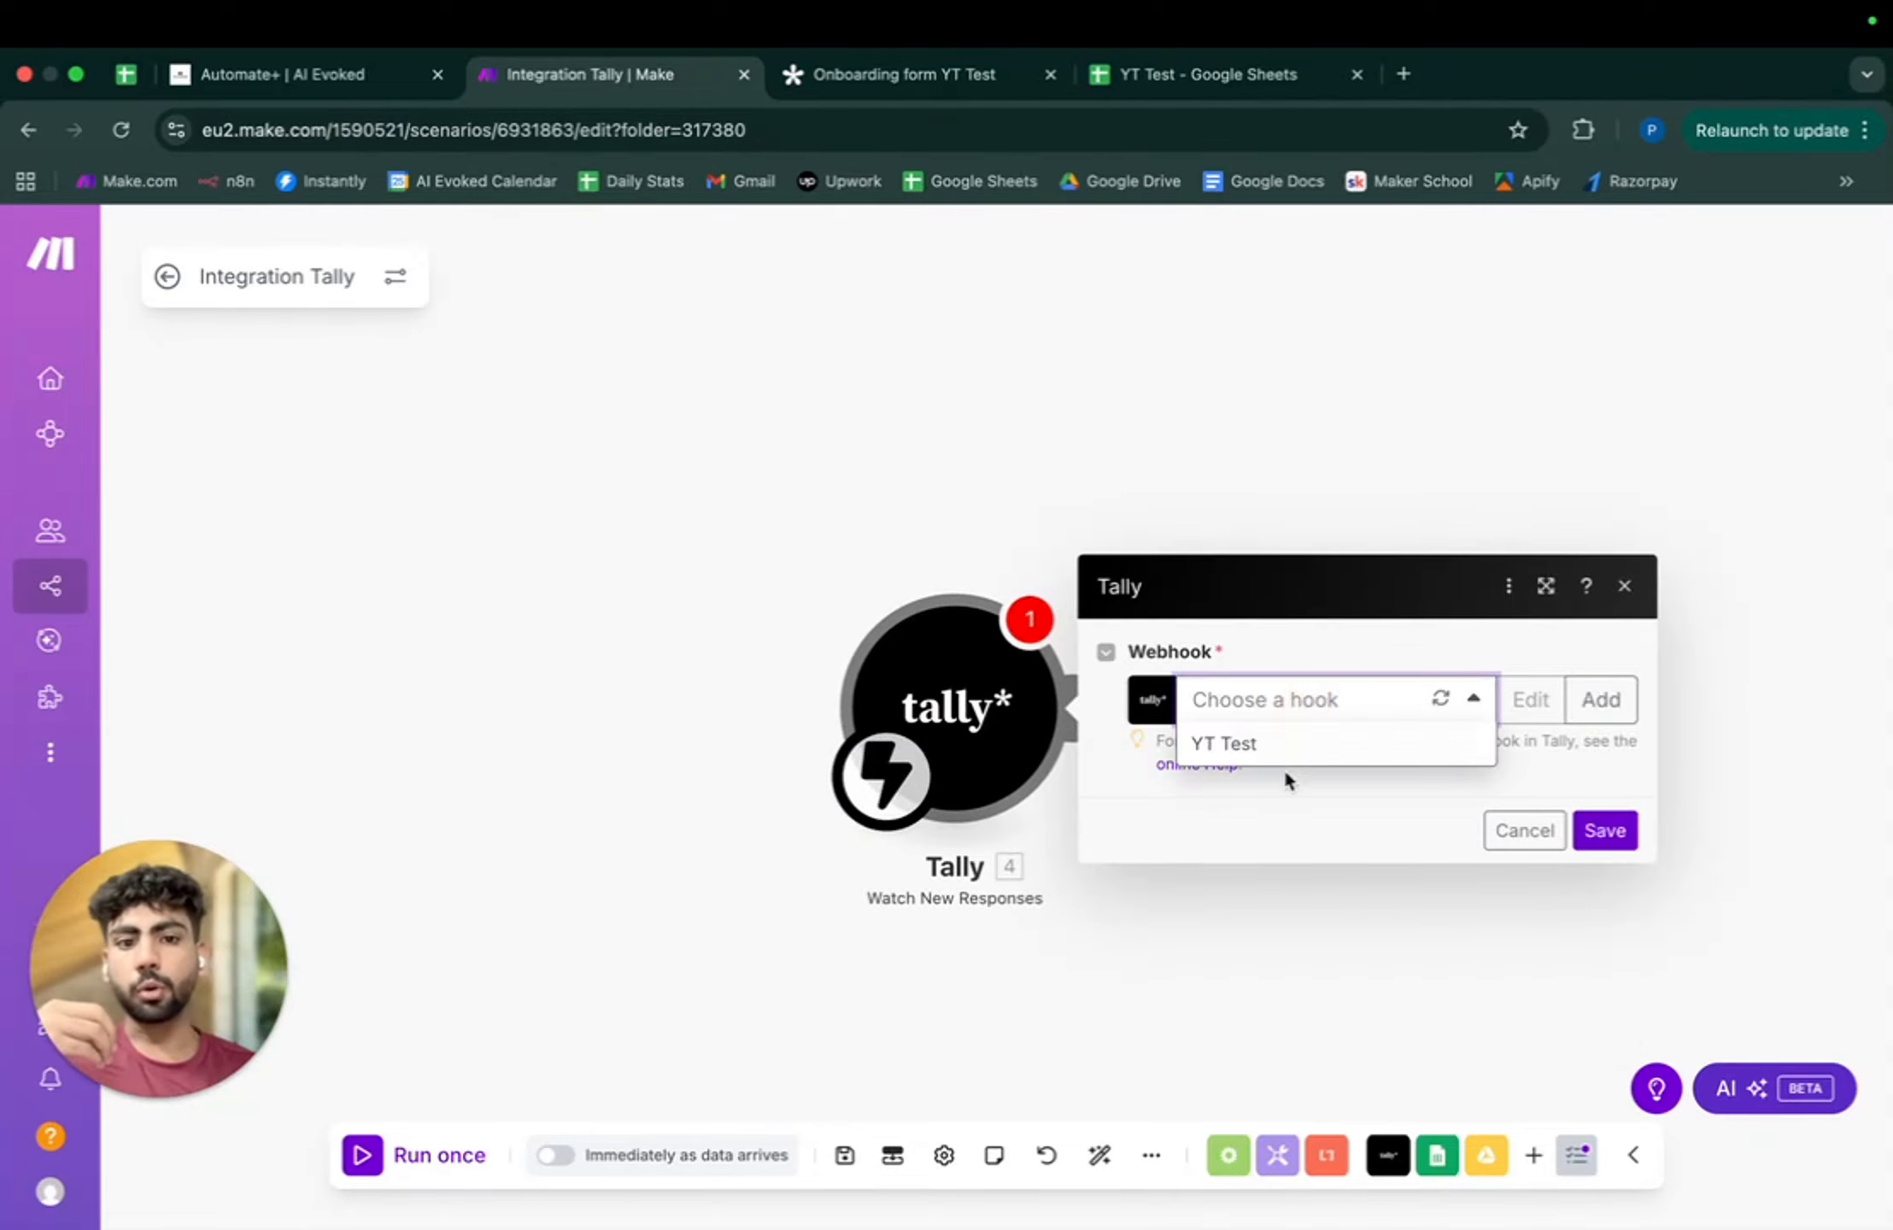
pyautogui.click(1393, 749)
pyautogui.click(1605, 872)
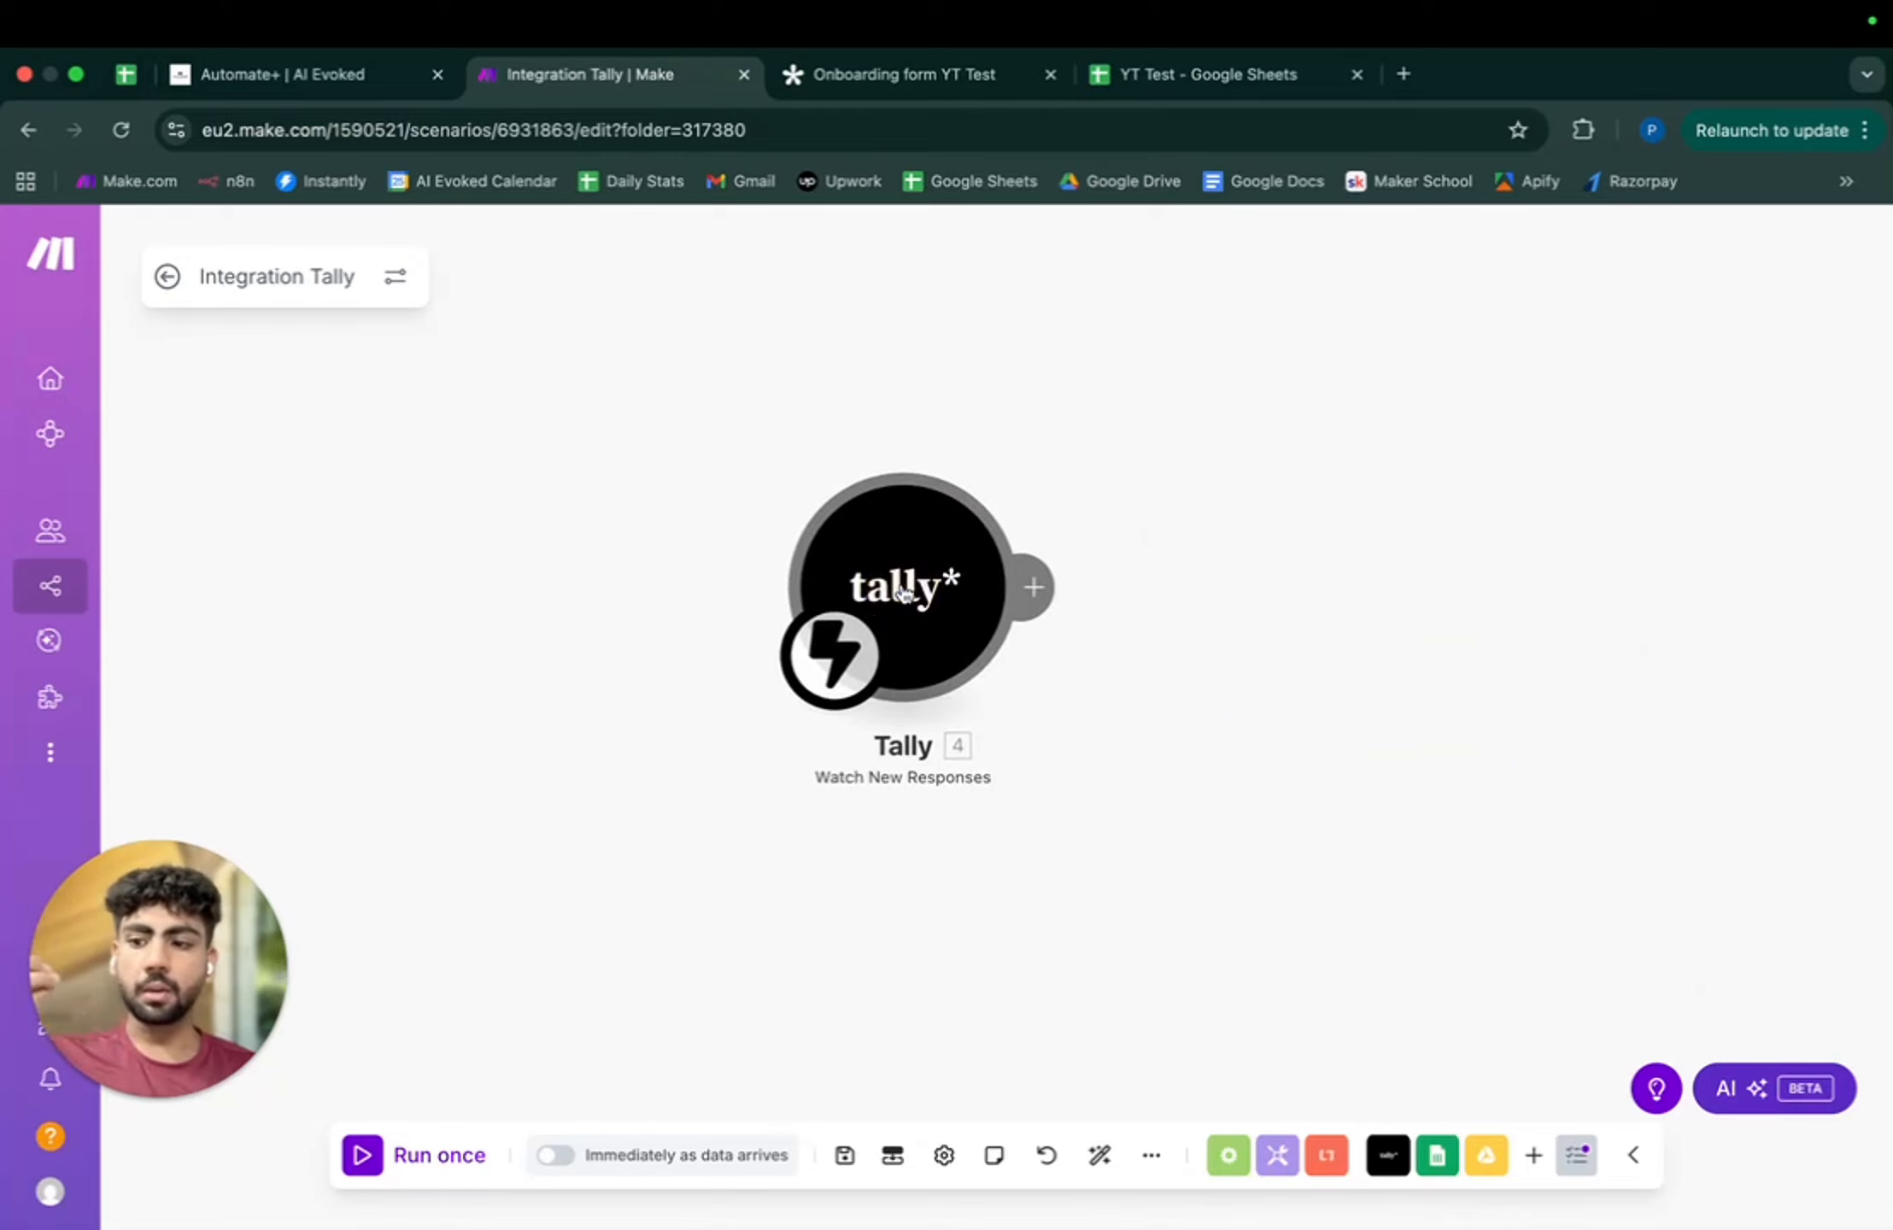
pyautogui.click(906, 74)
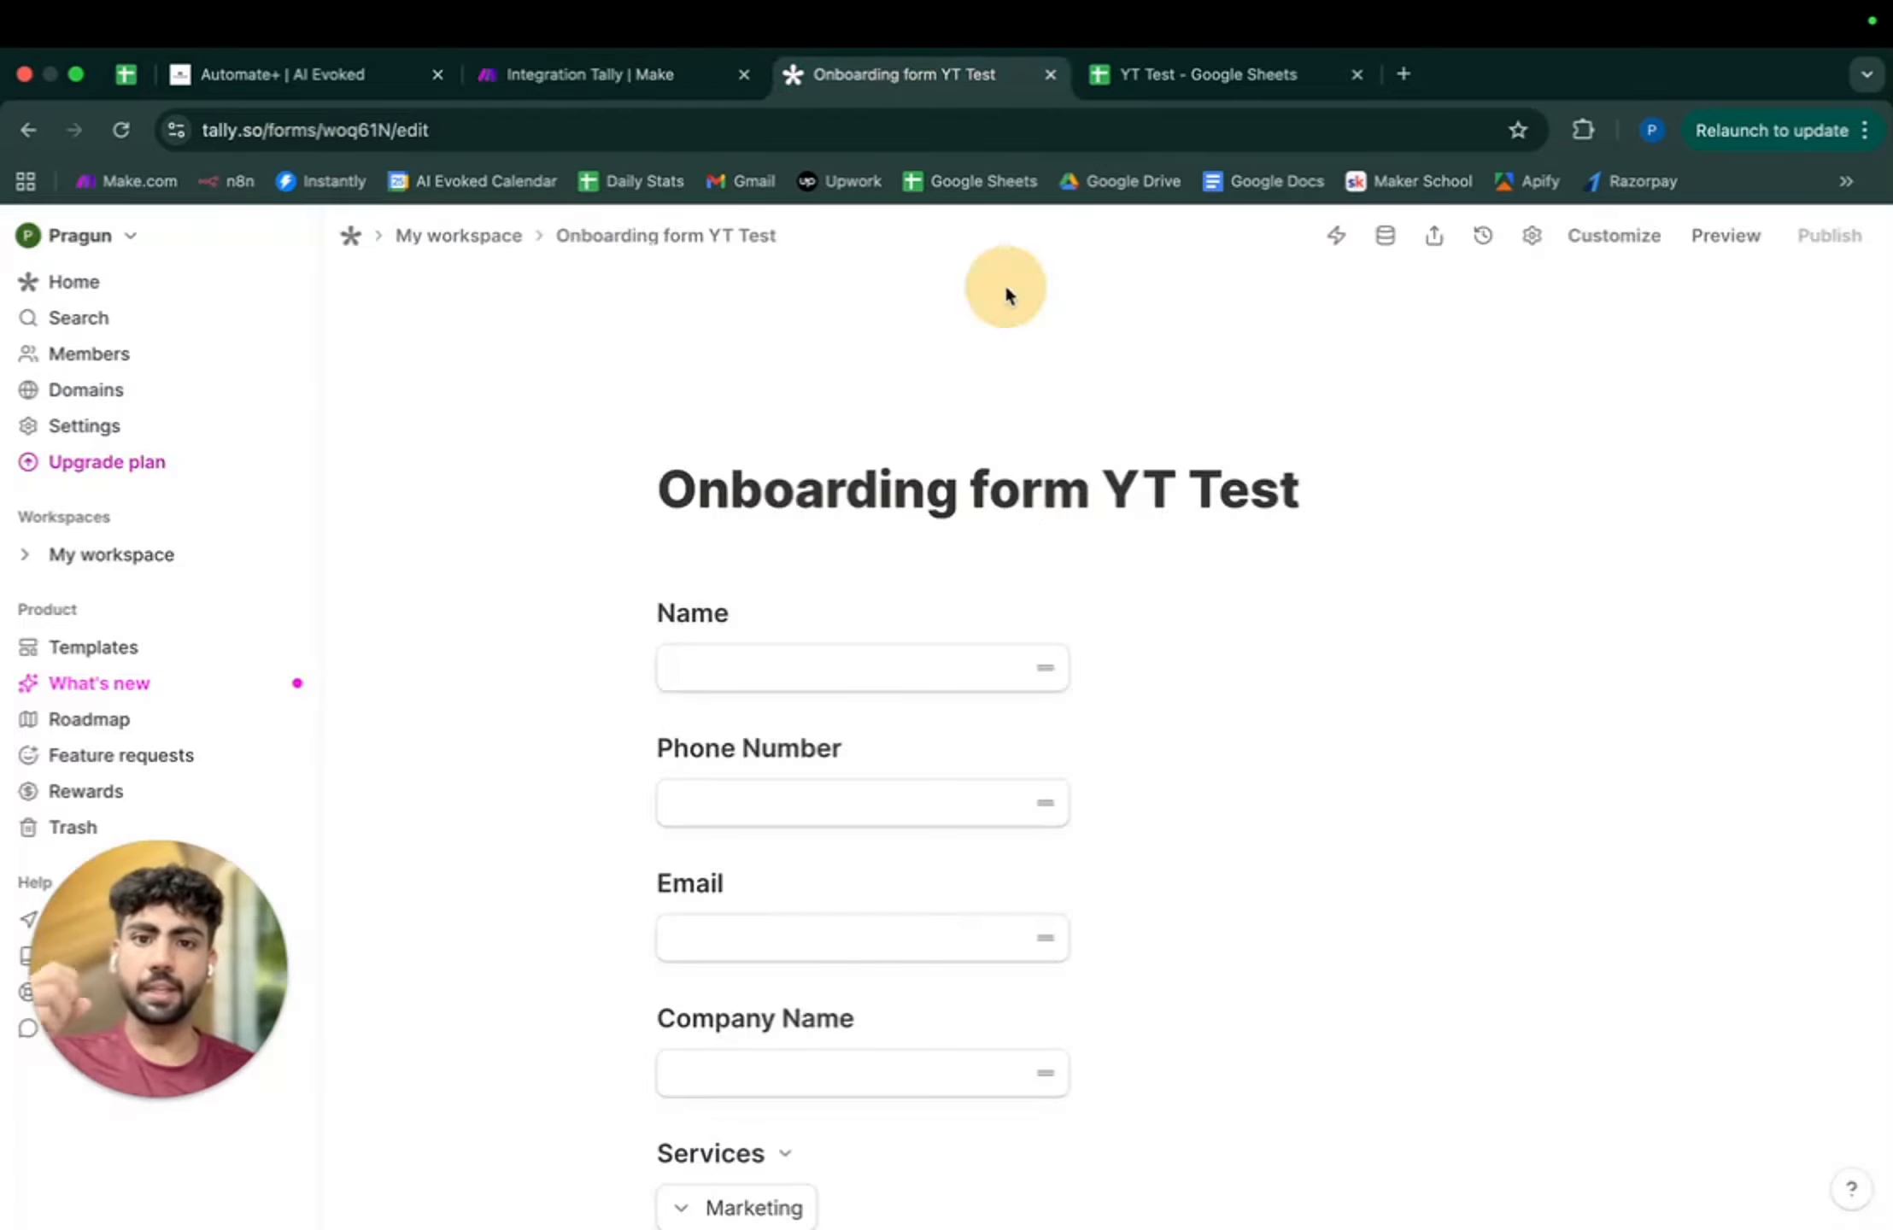
pyautogui.scroll(-2, 1035, 499)
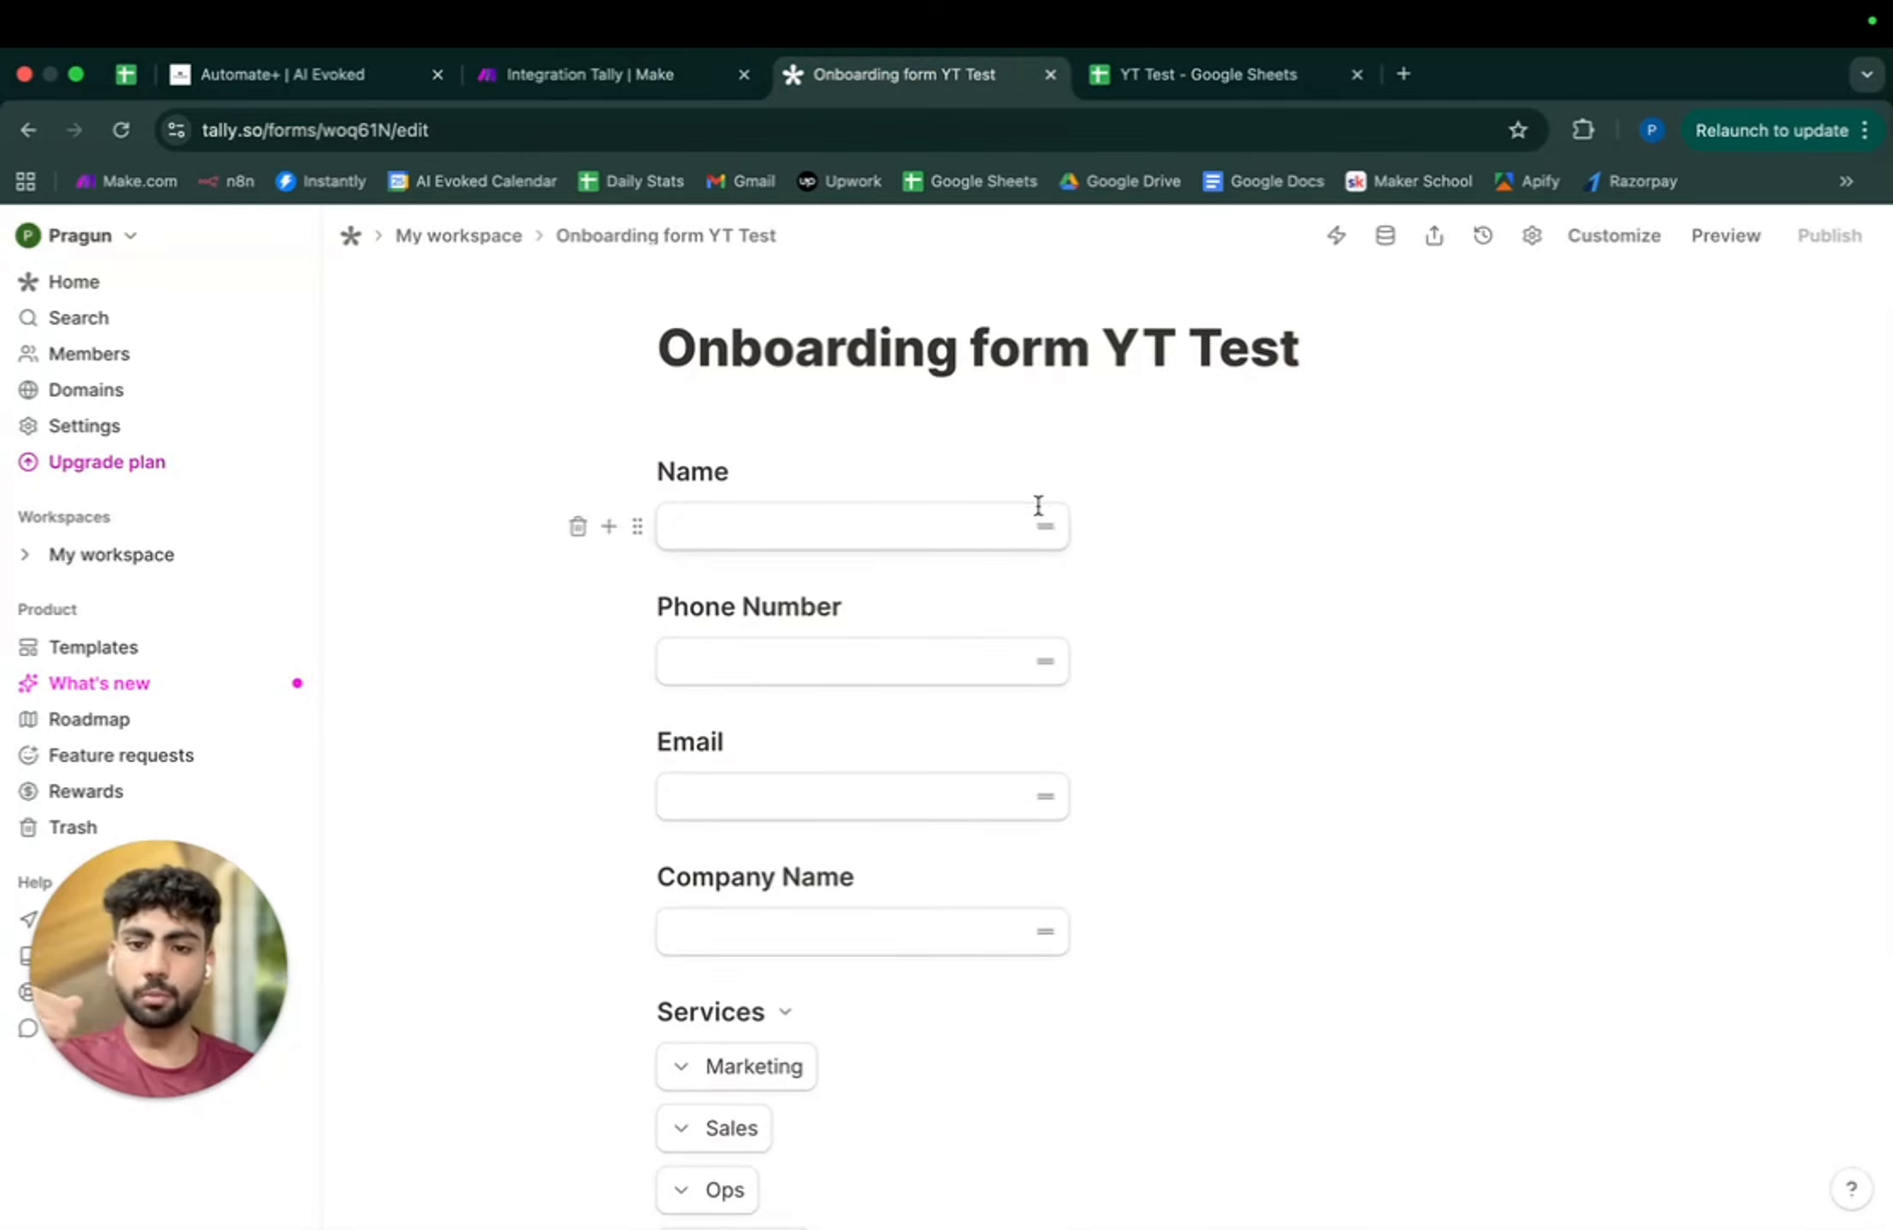
pyautogui.scroll(-5, 1038, 505)
pyautogui.scroll(7, 1038, 505)
pyautogui.scroll(-4, 1038, 505)
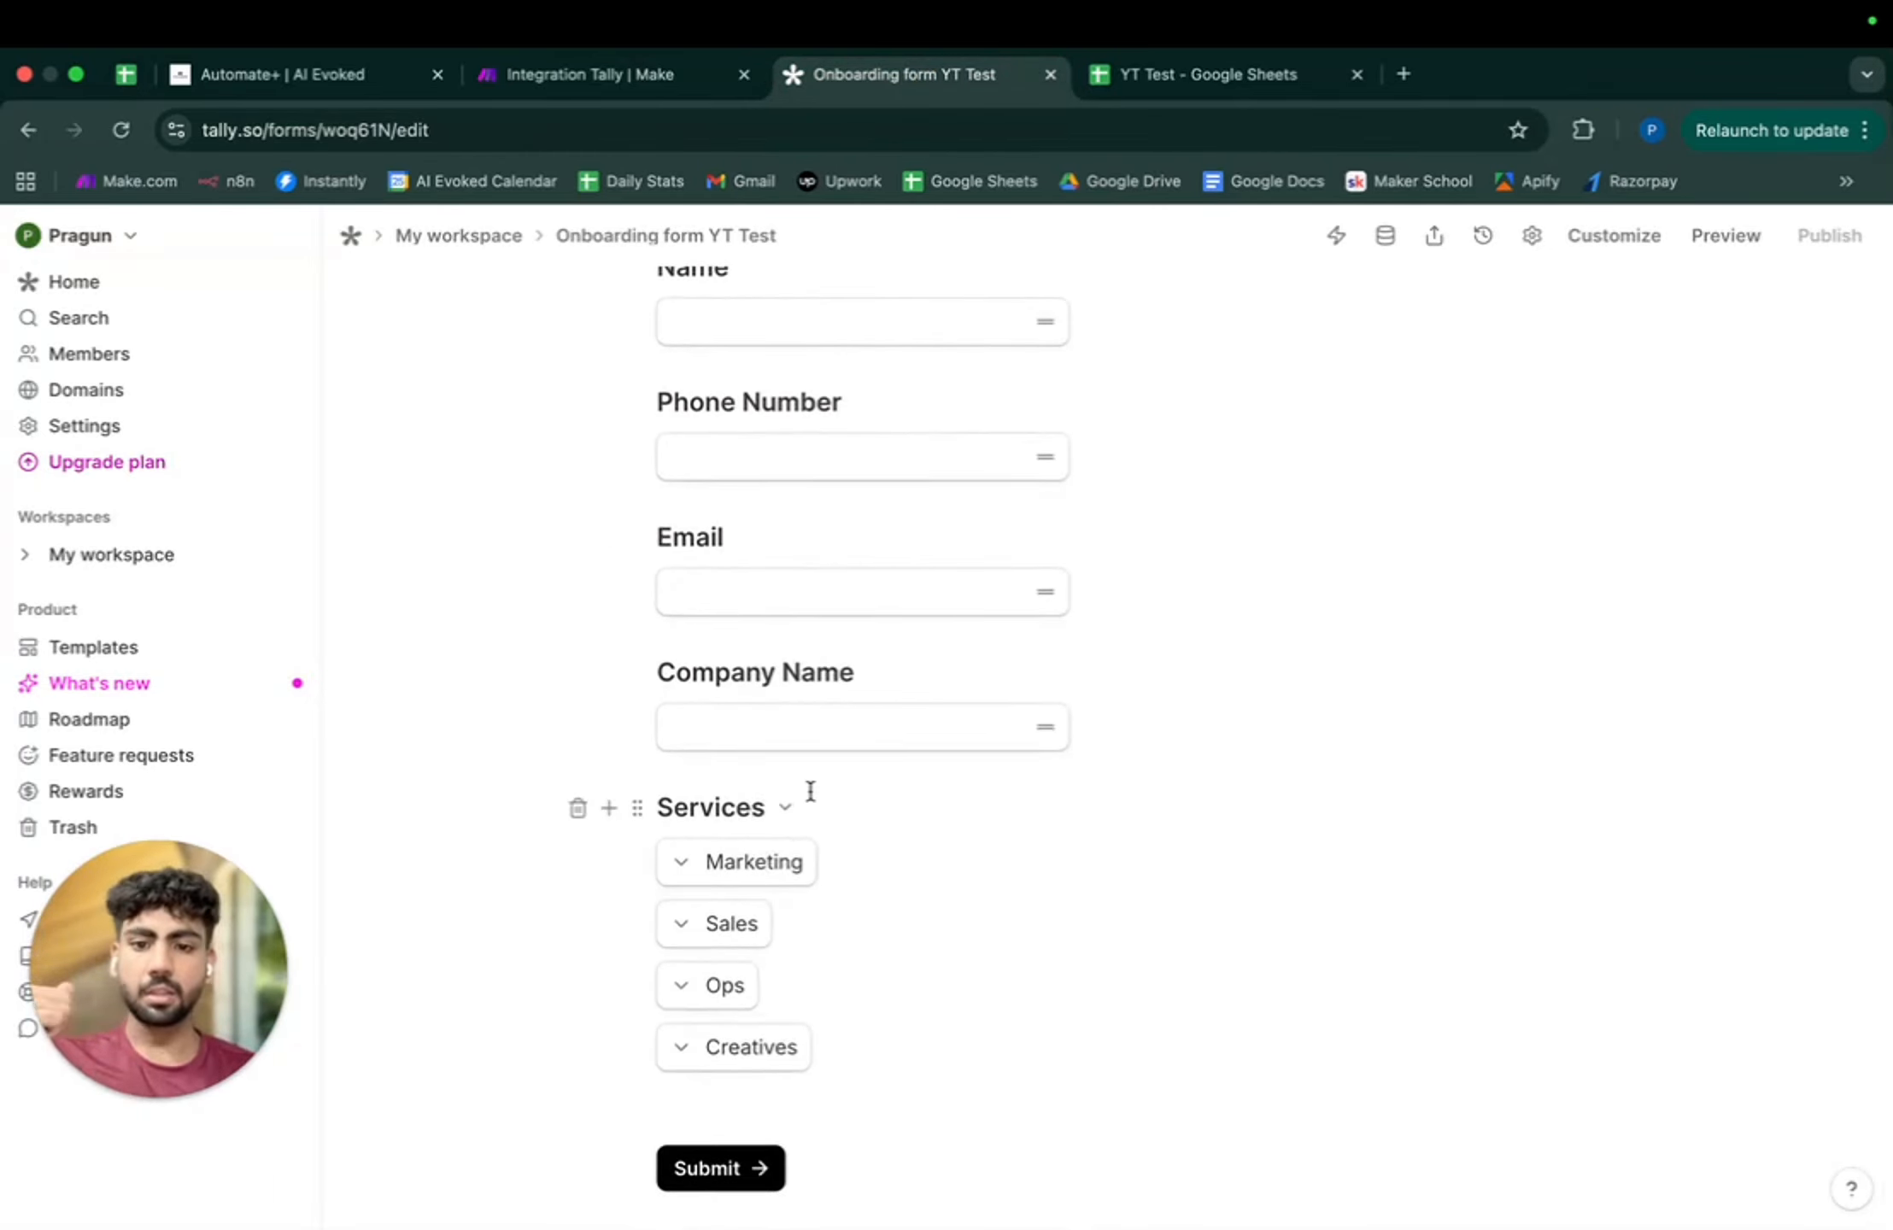
pyautogui.scroll(5, 810, 791)
pyautogui.click(591, 75)
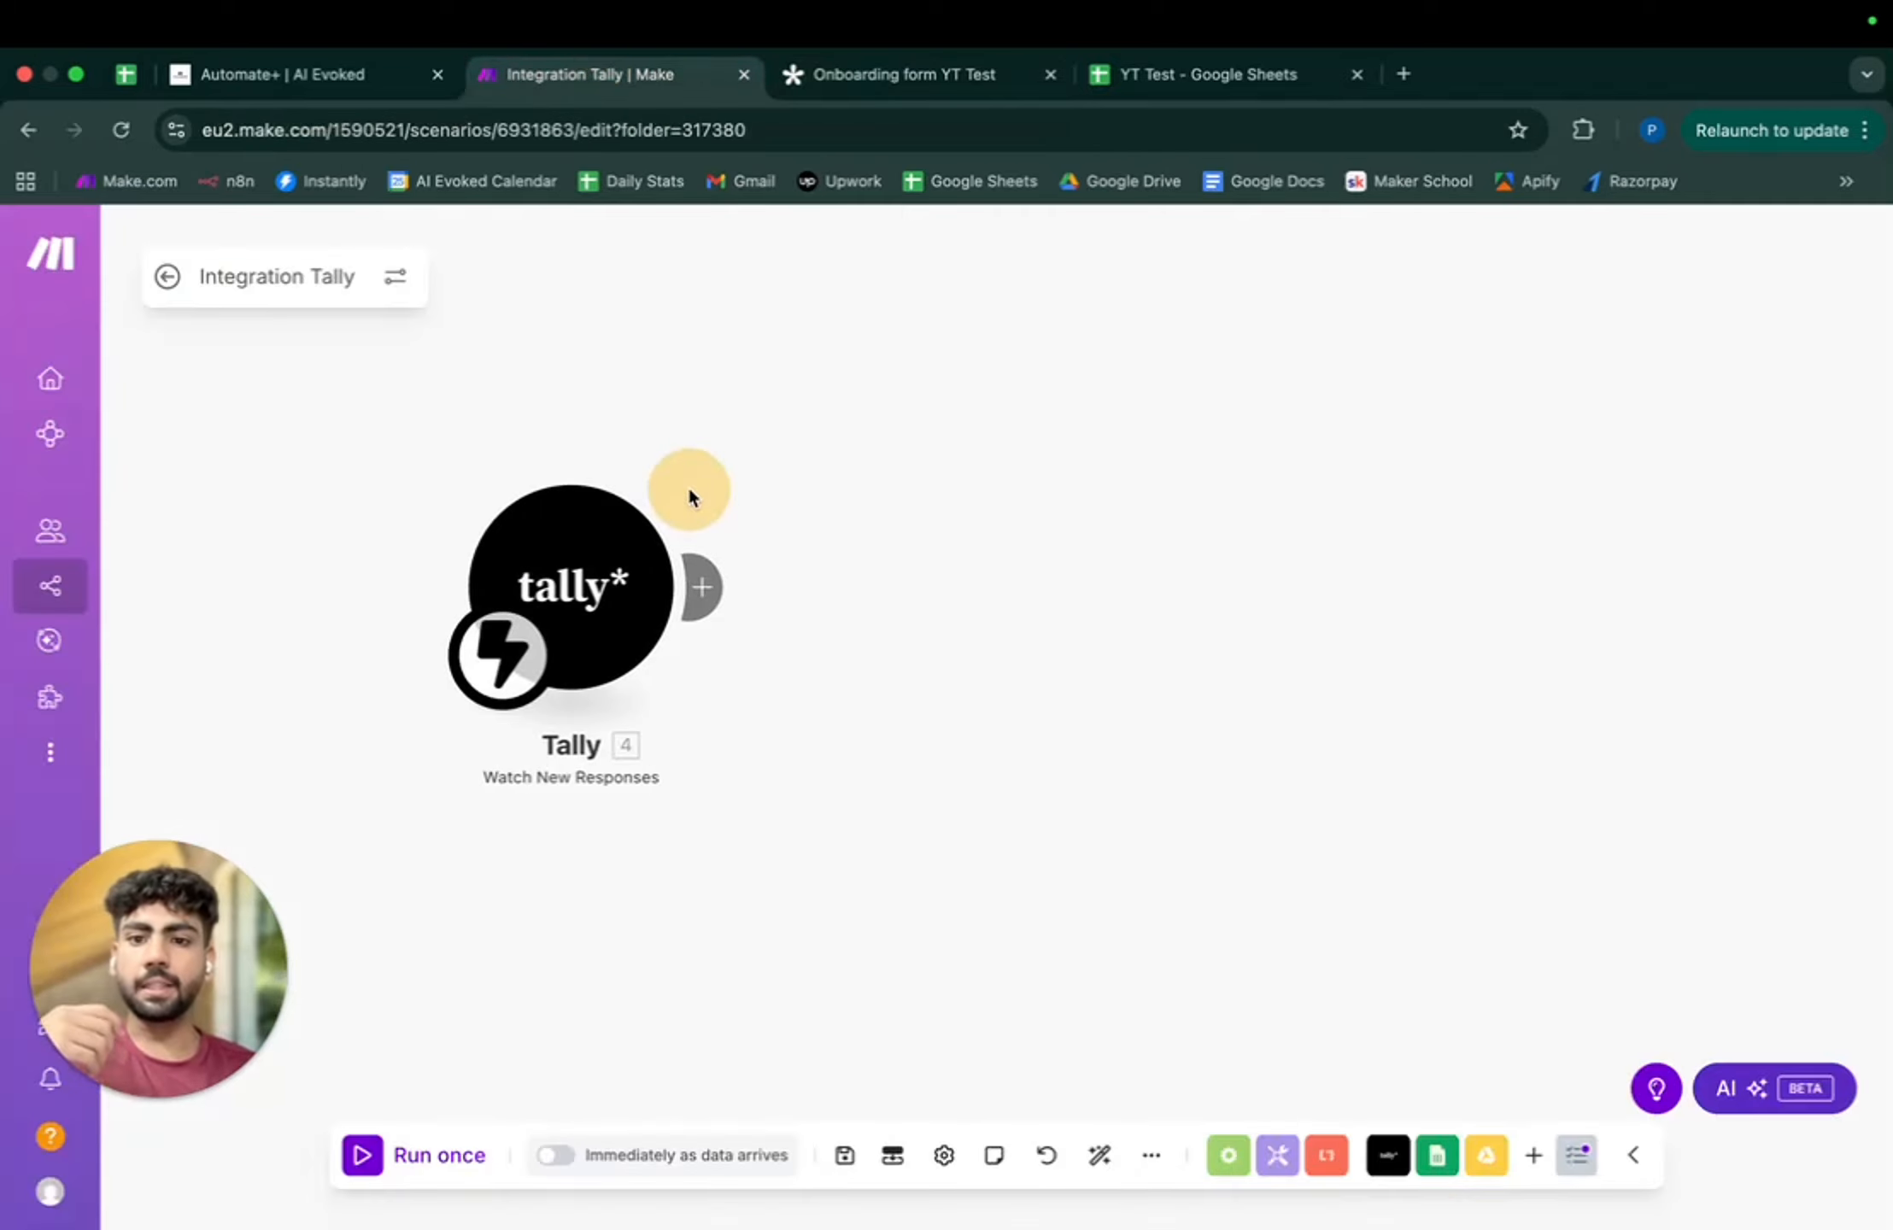
# - Pick Google Sheets as the step after the Tally trigger, then view the YT Test spreadsheet's columns
pyautogui.click(616, 616)
pyautogui.click(1238, 413)
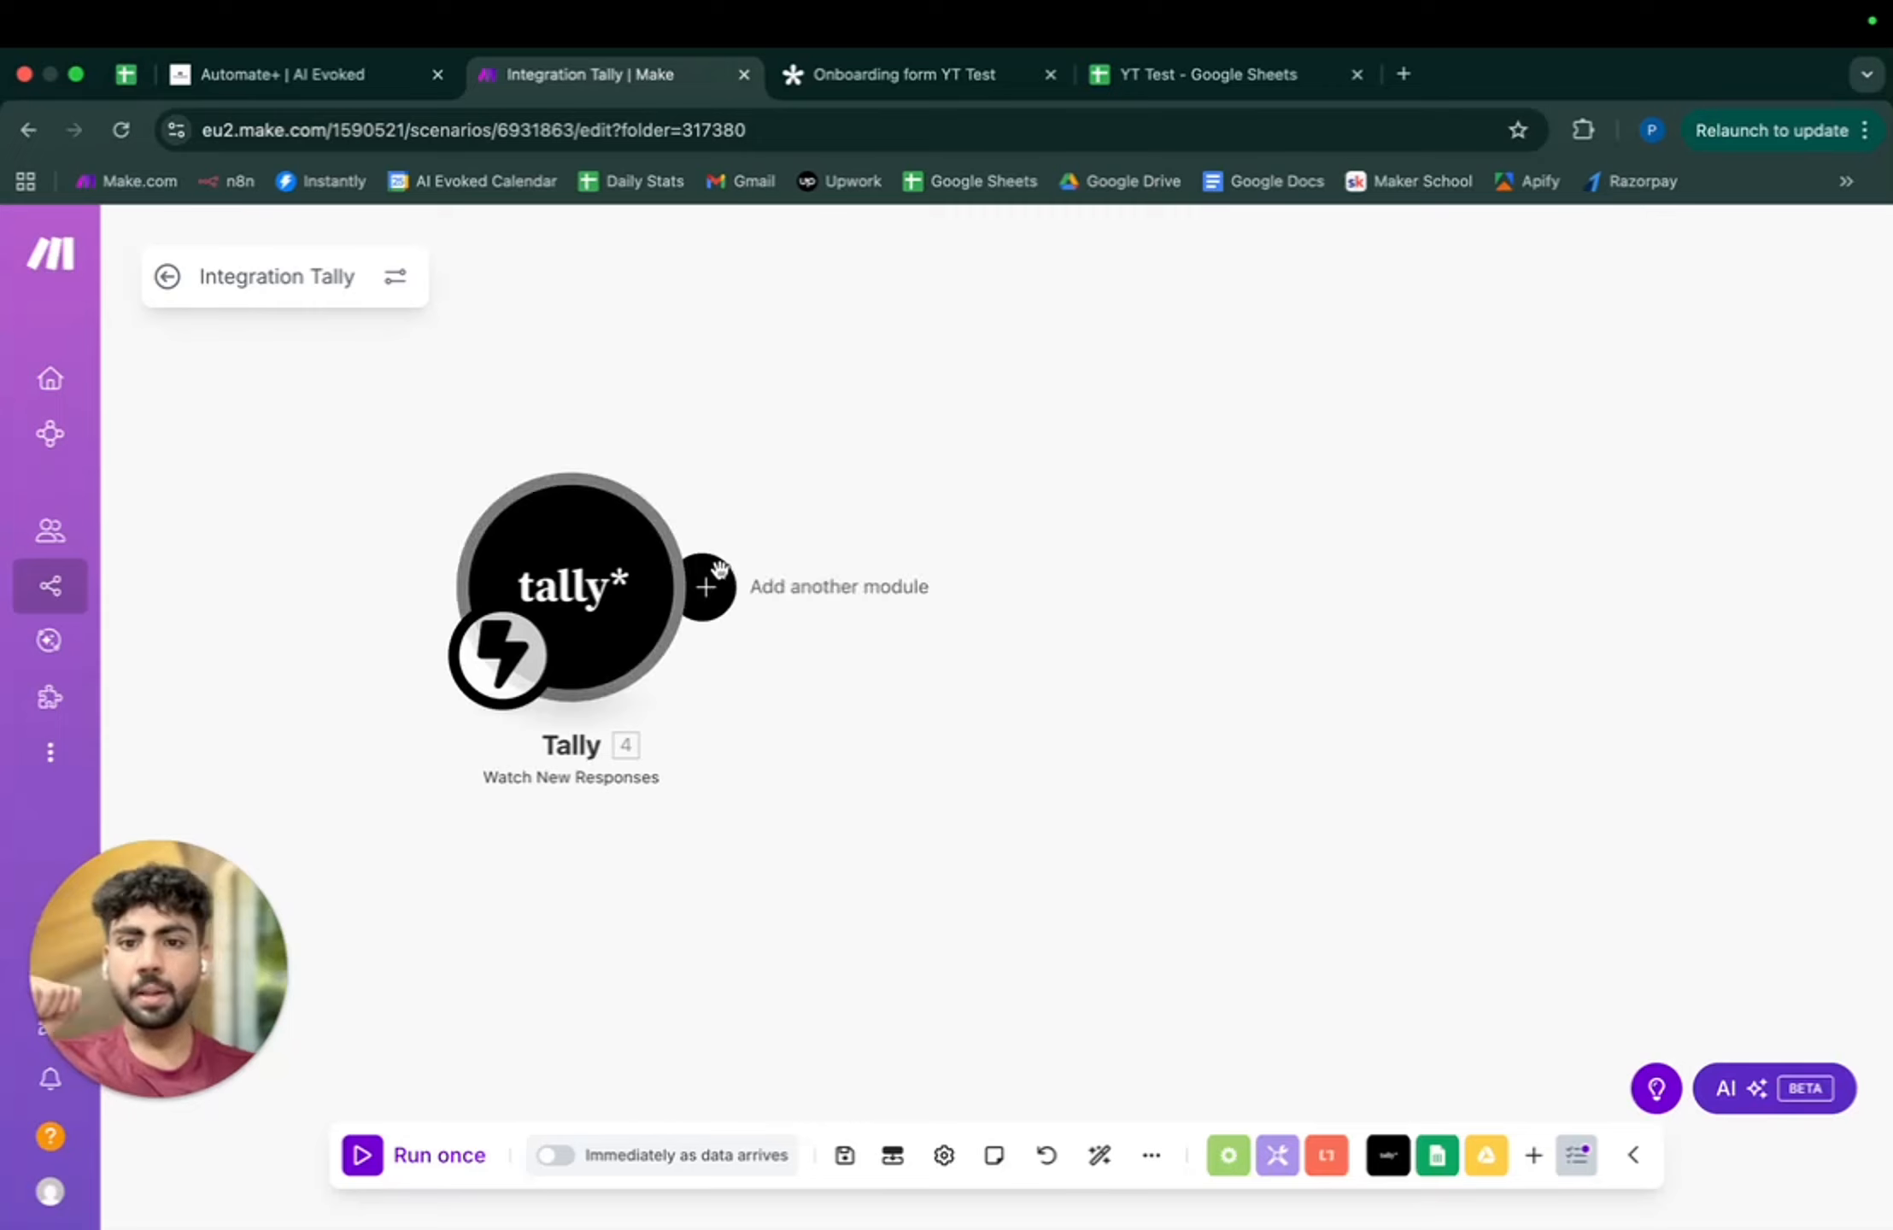
pyautogui.click(701, 587)
pyautogui.scroll(-3, 1214, 698)
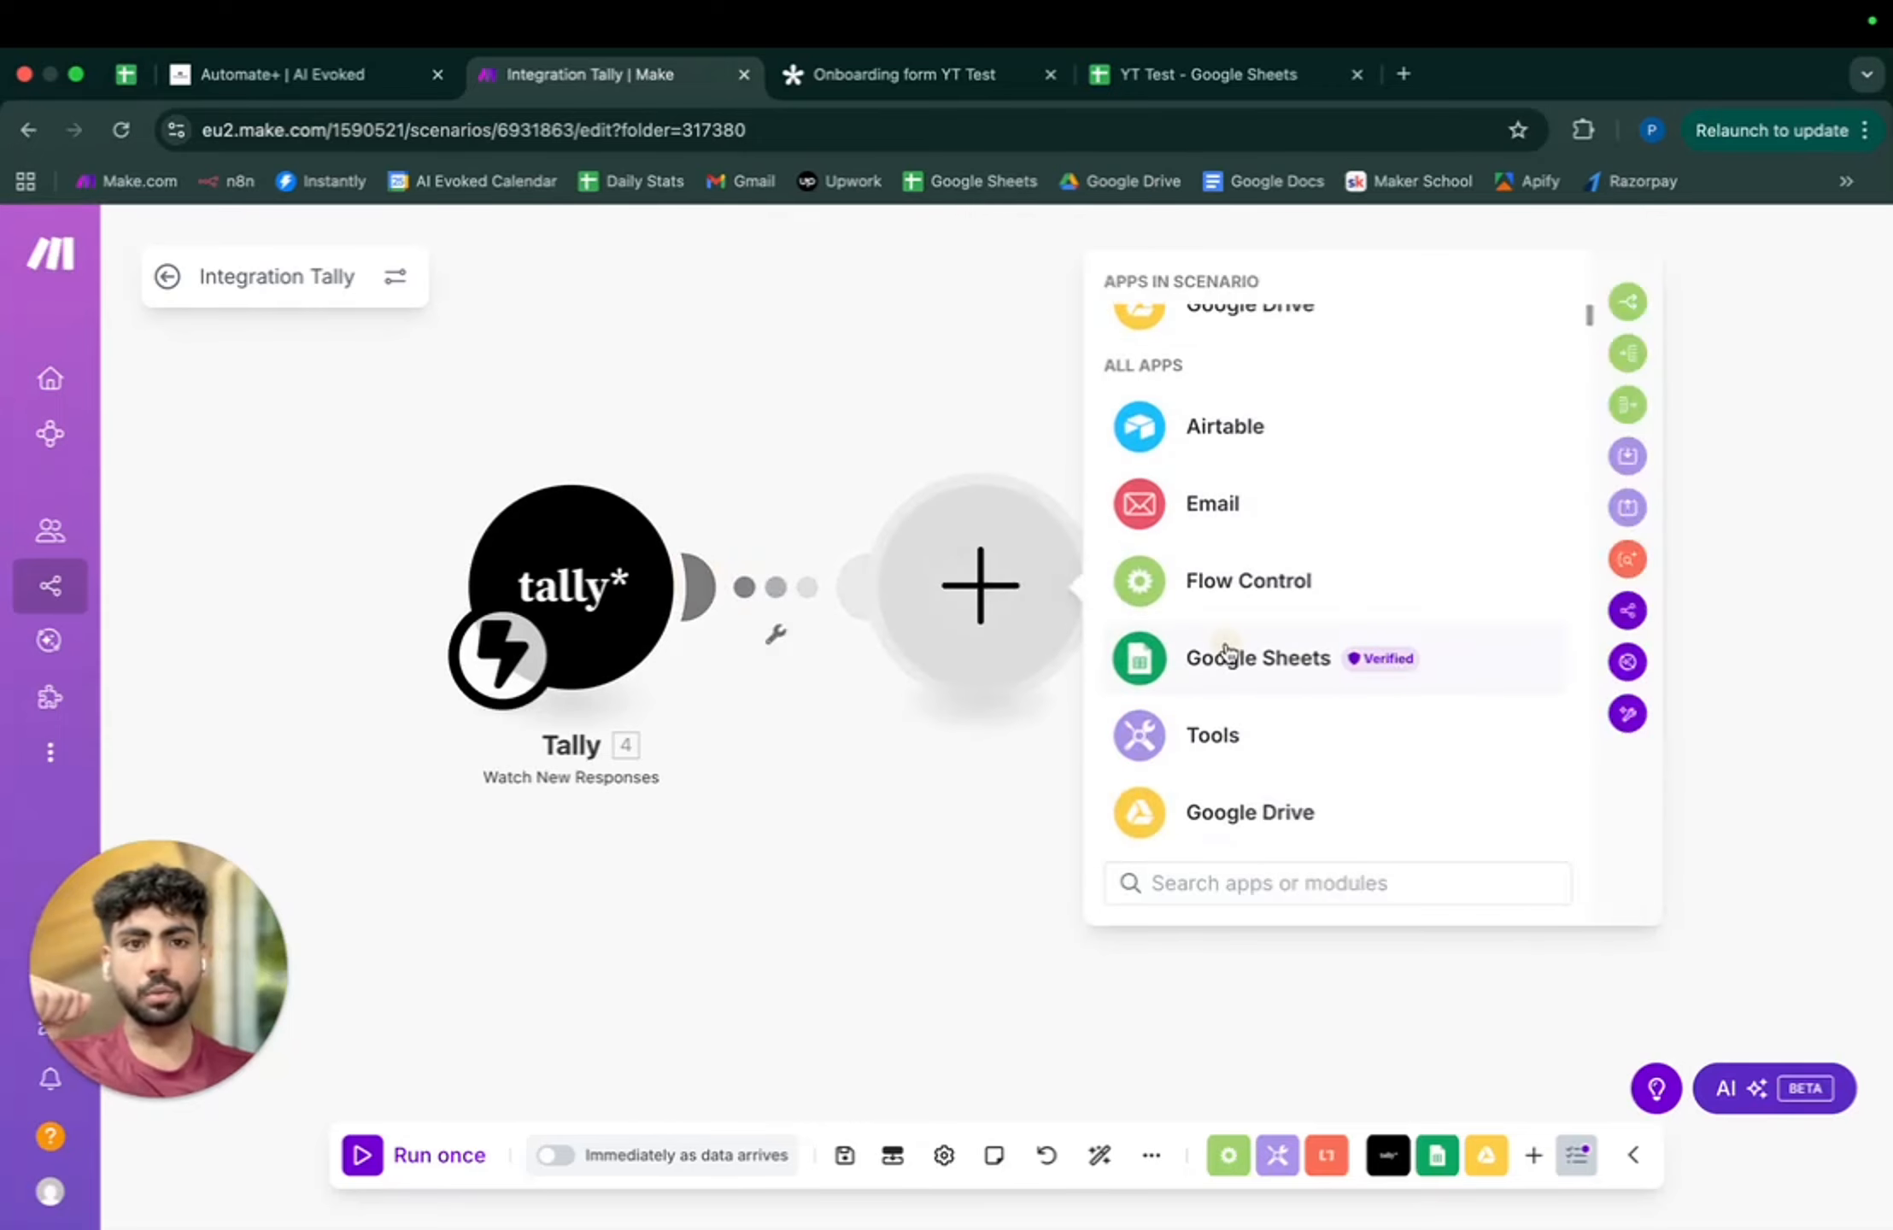
pyautogui.click(1230, 659)
pyautogui.click(1208, 74)
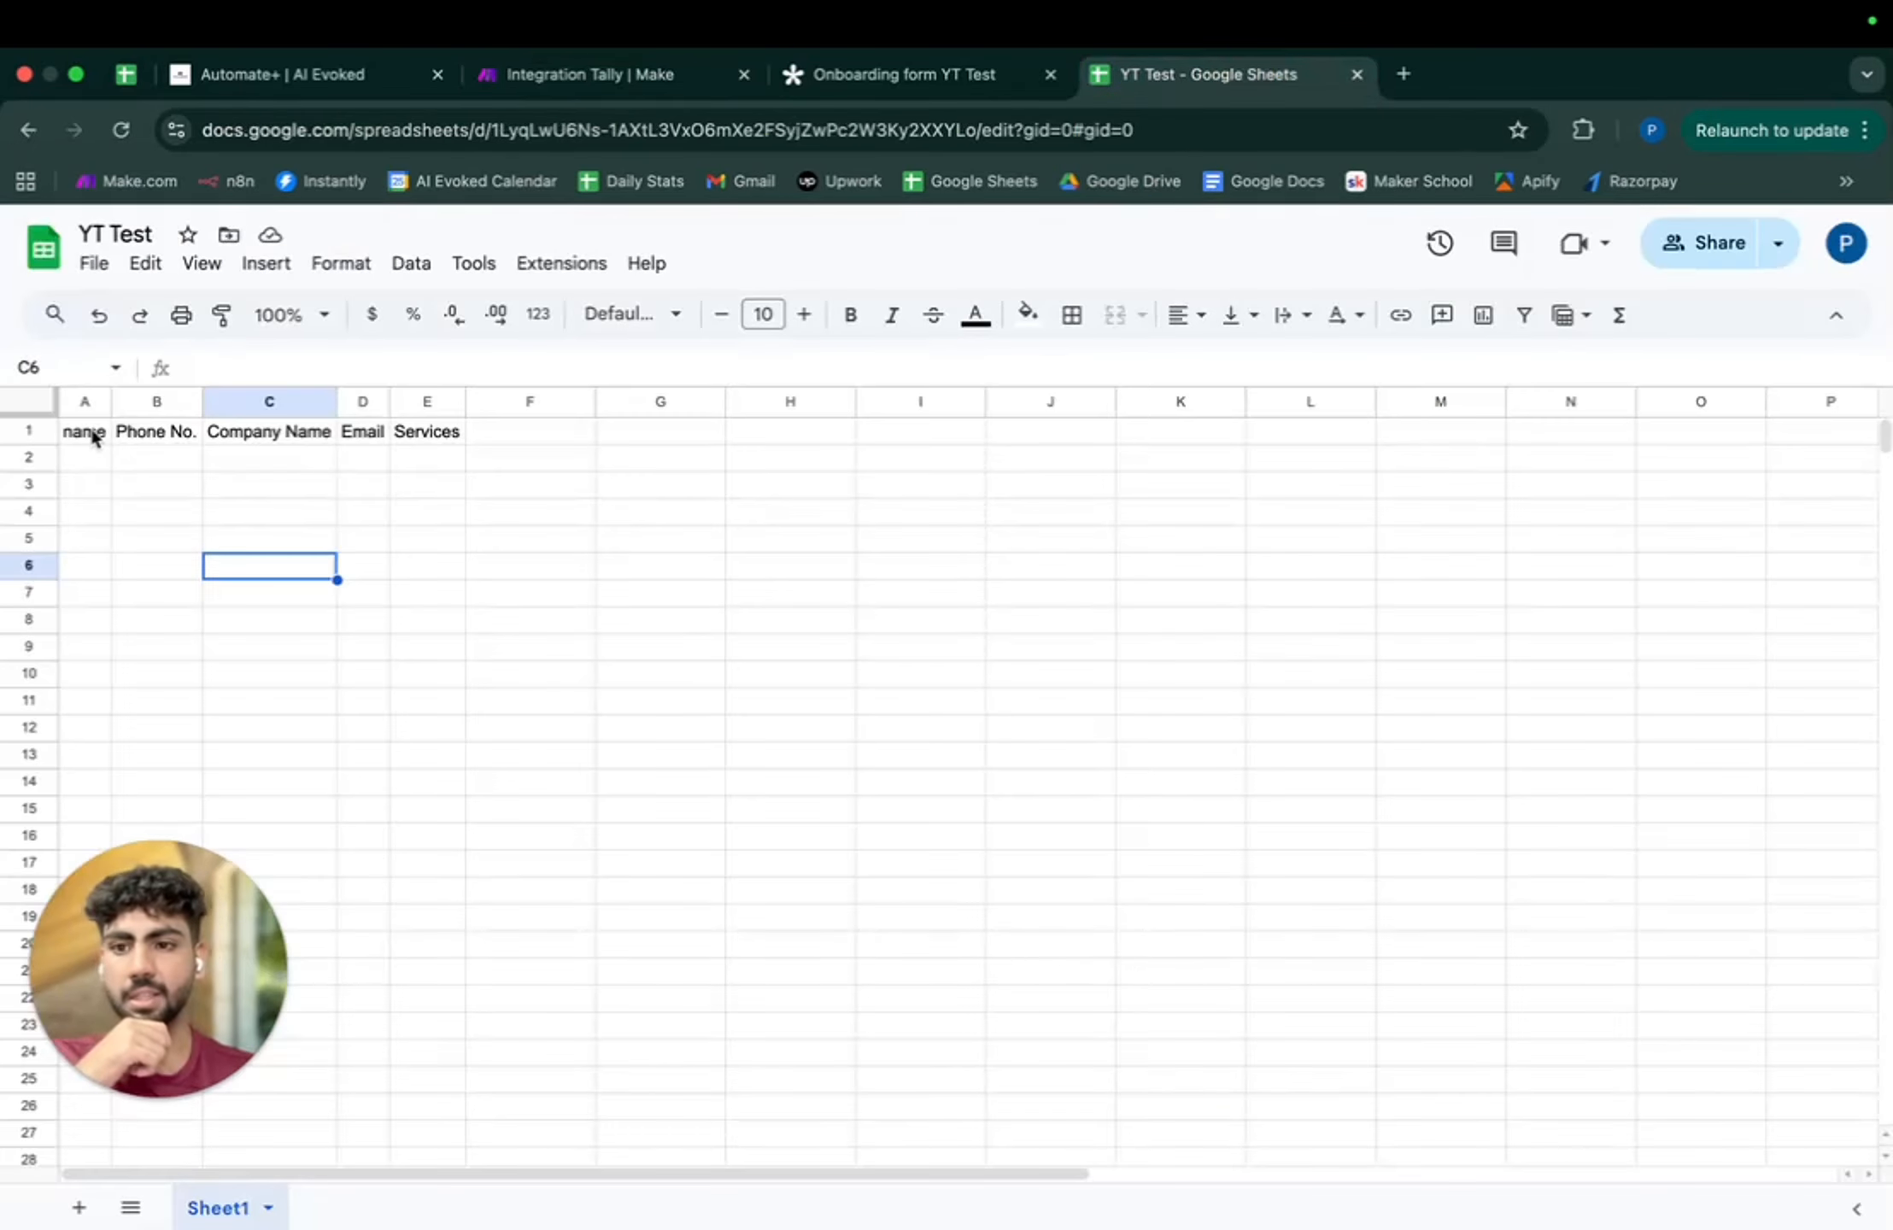
pyautogui.moveTo(475, 489); pyautogui.dragTo(841, 576)
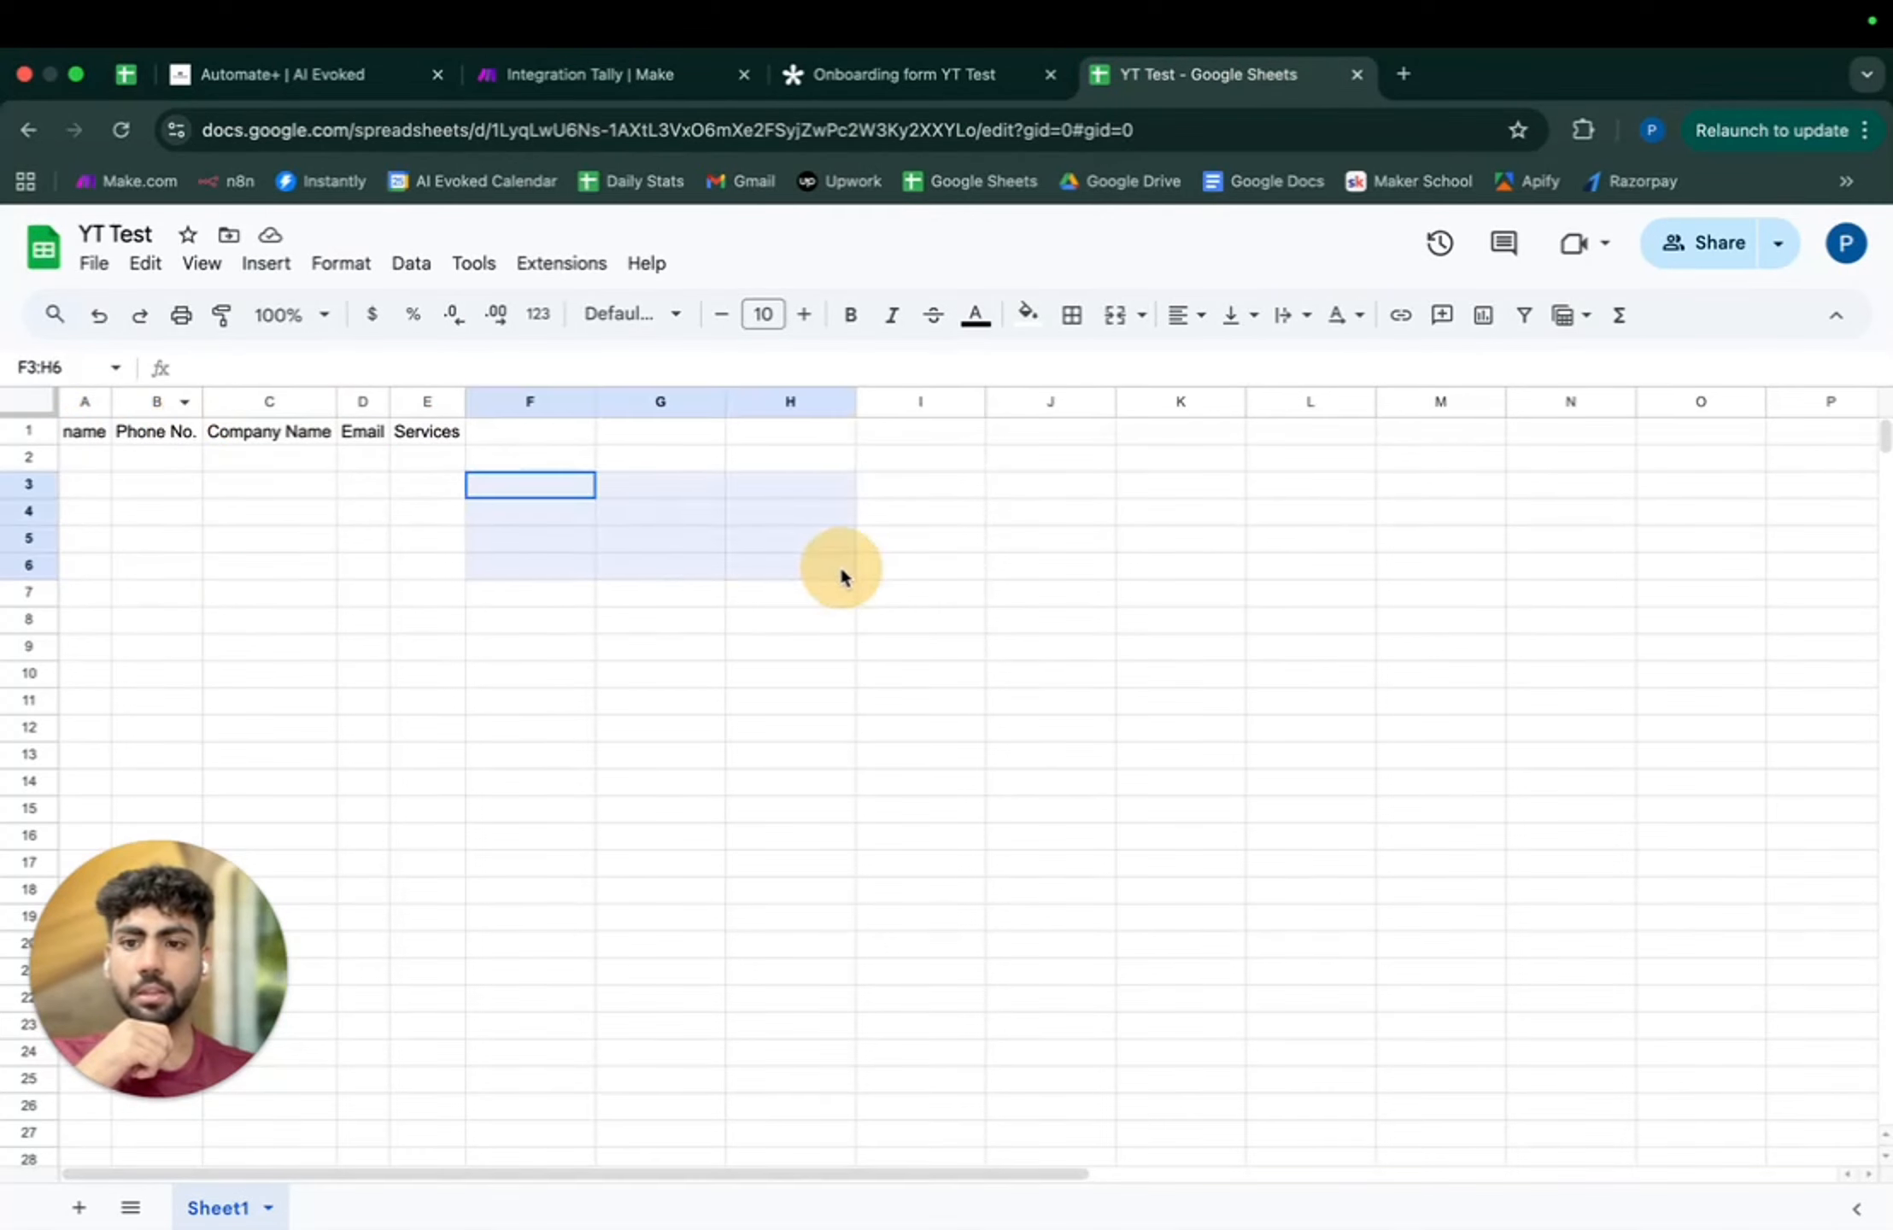
pyautogui.click(295, 466)
pyautogui.moveTo(458, 438); pyautogui.dragTo(101, 435)
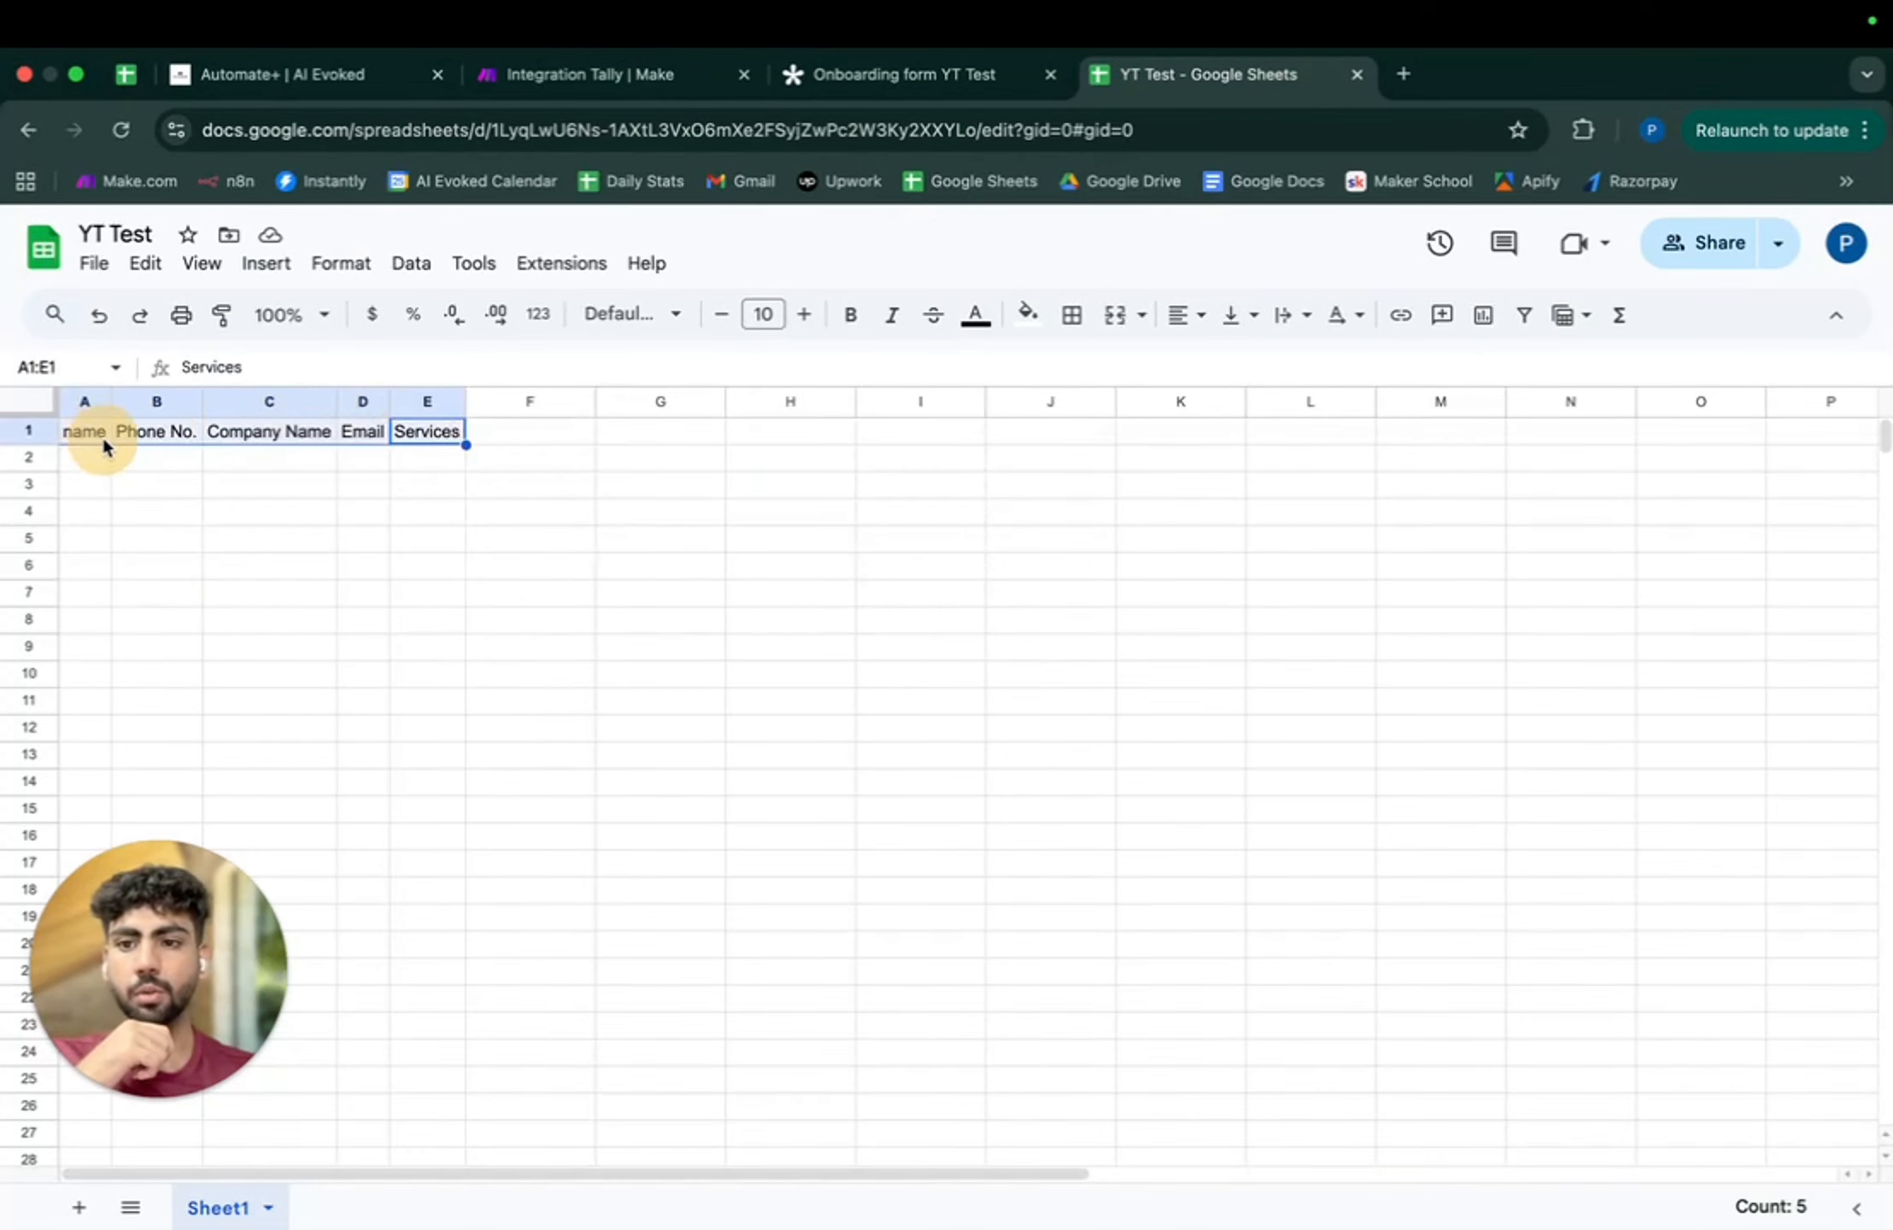
pyautogui.moveTo(466, 445); pyautogui.dragTo(510, 876)
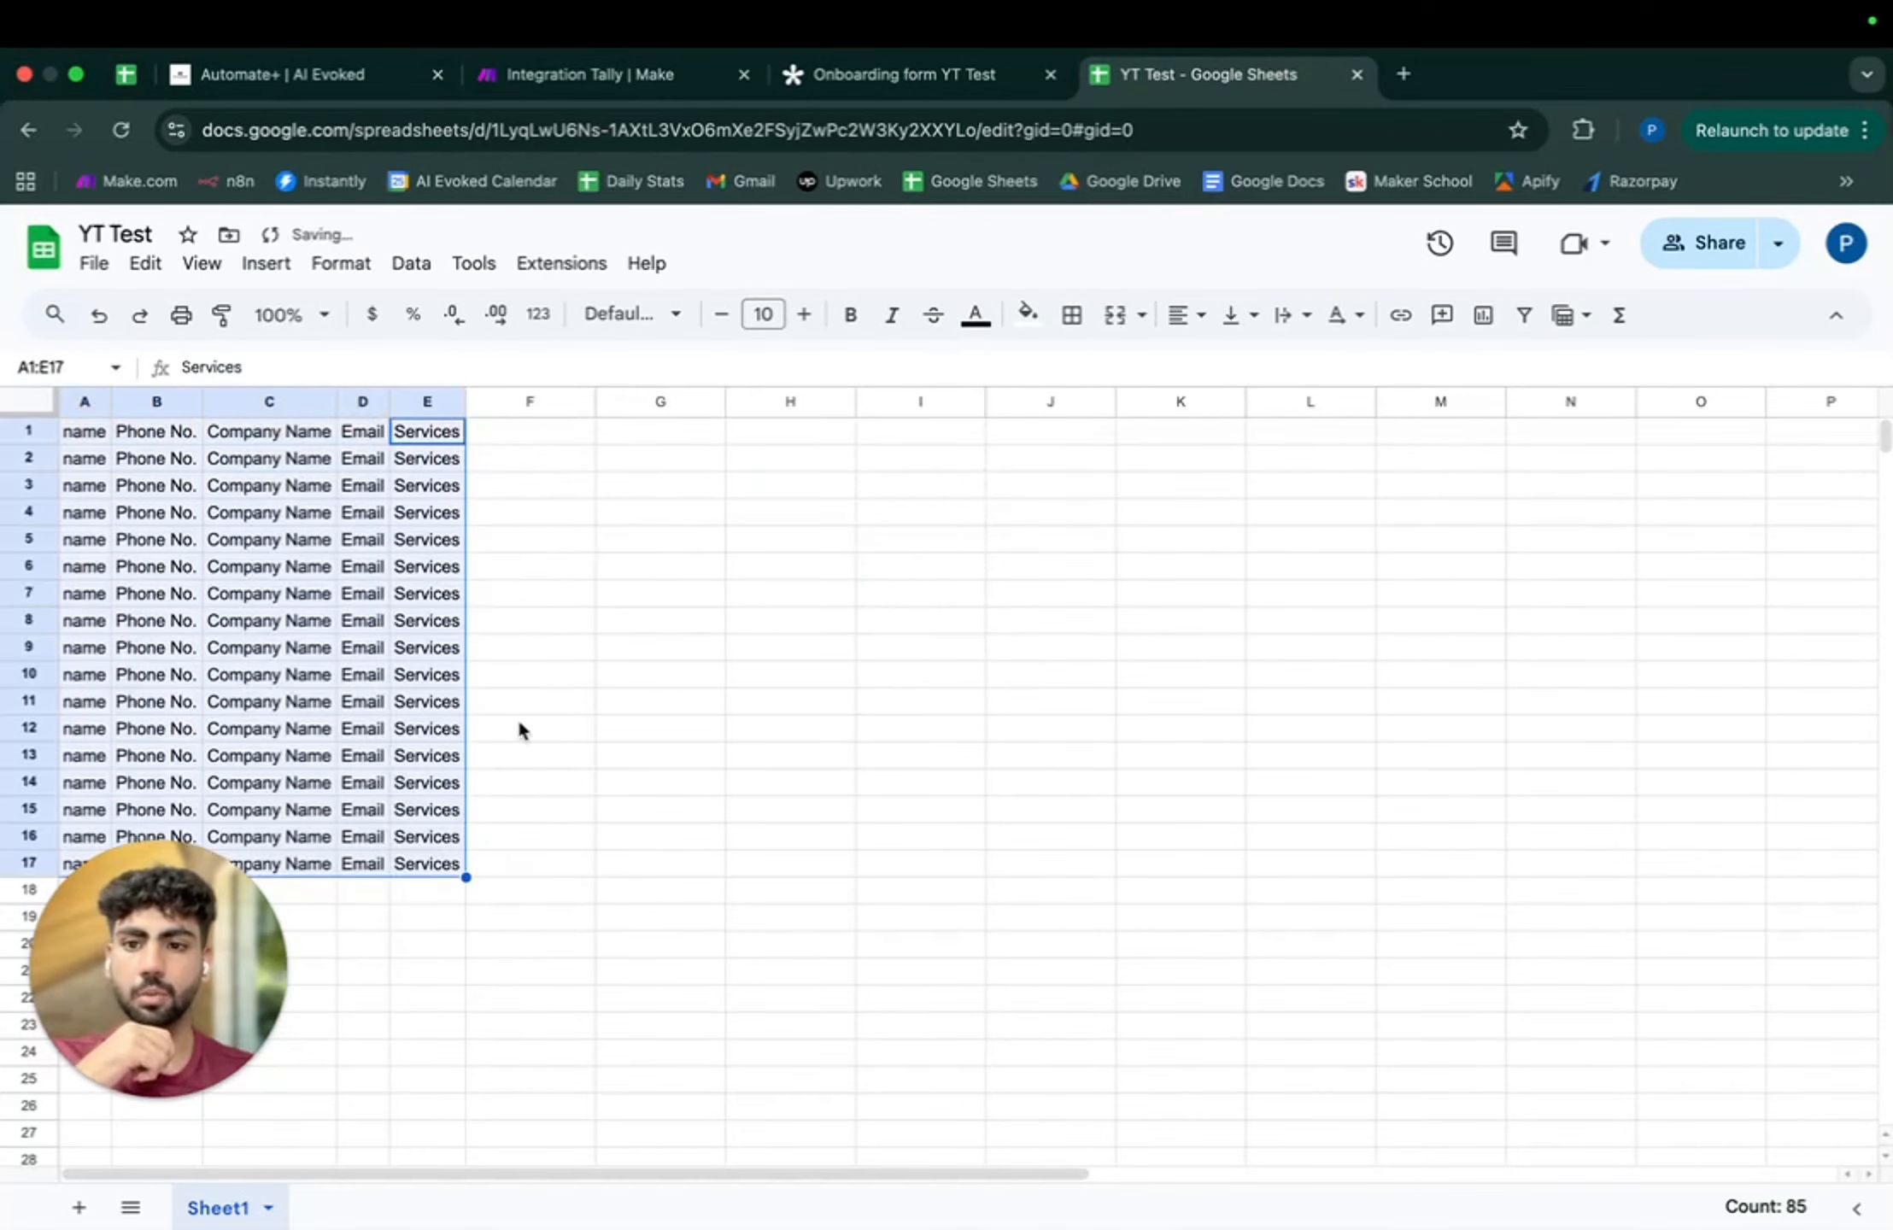
pyautogui.press('cmd+z')
pyautogui.click(519, 725)
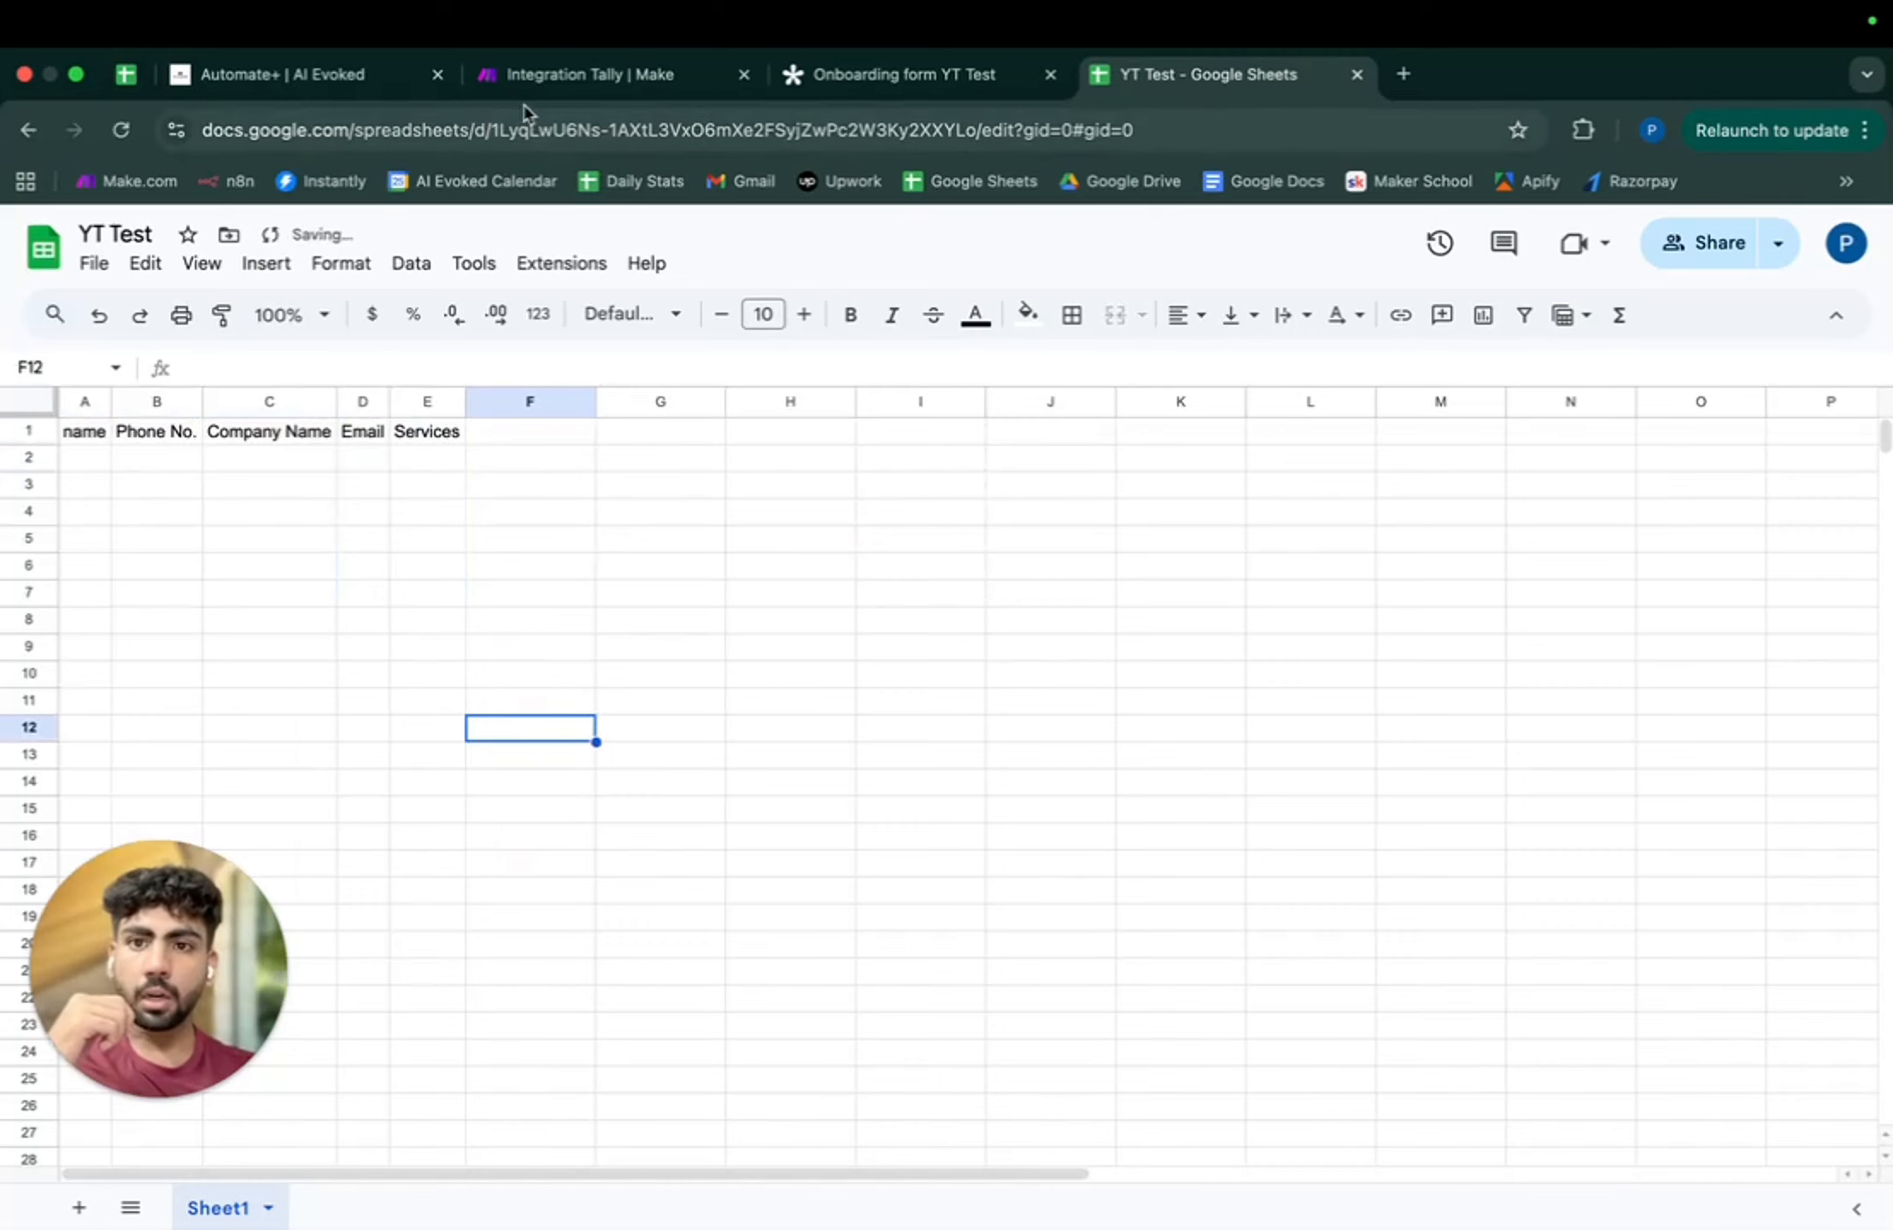
pyautogui.click(576, 72)
pyautogui.click(1175, 77)
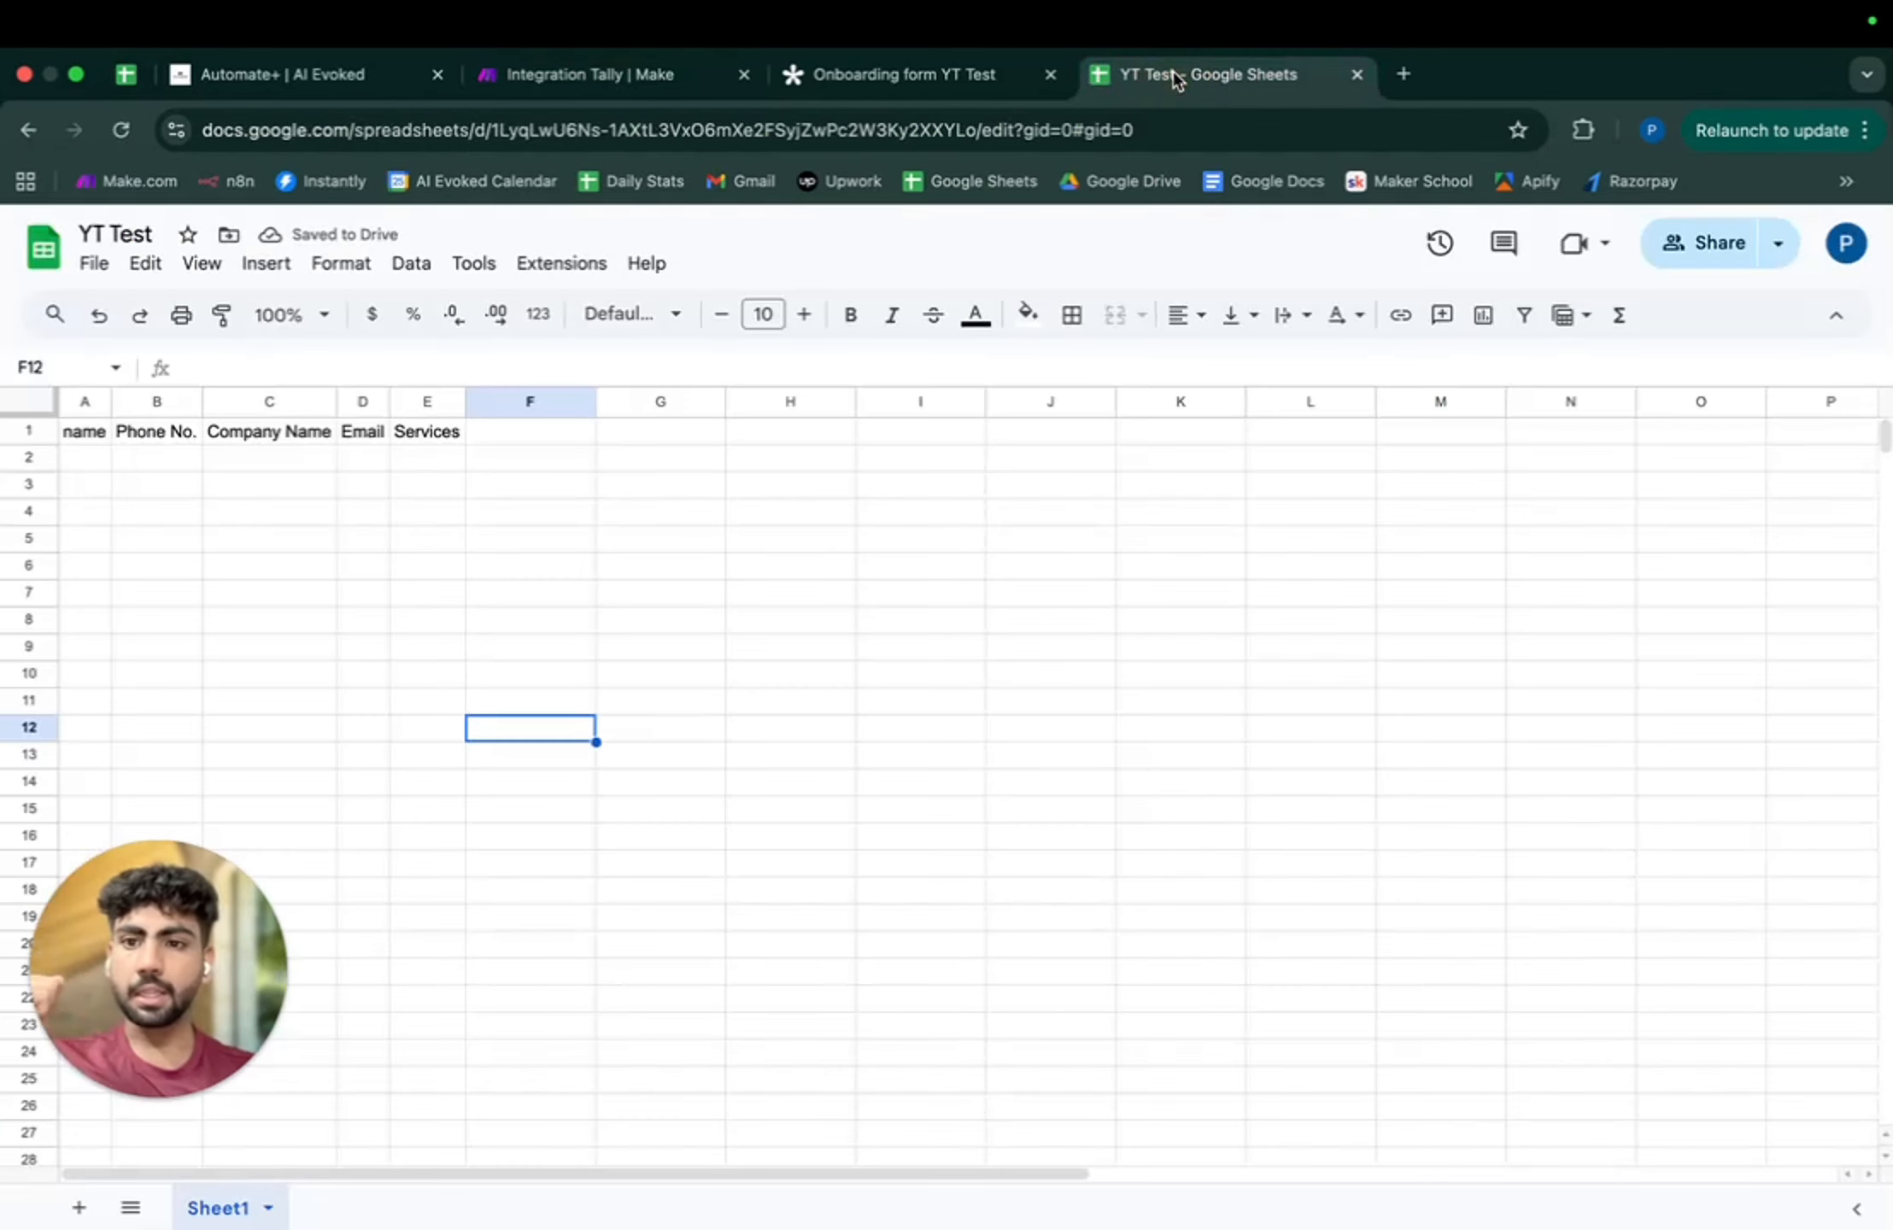
pyautogui.click(598, 75)
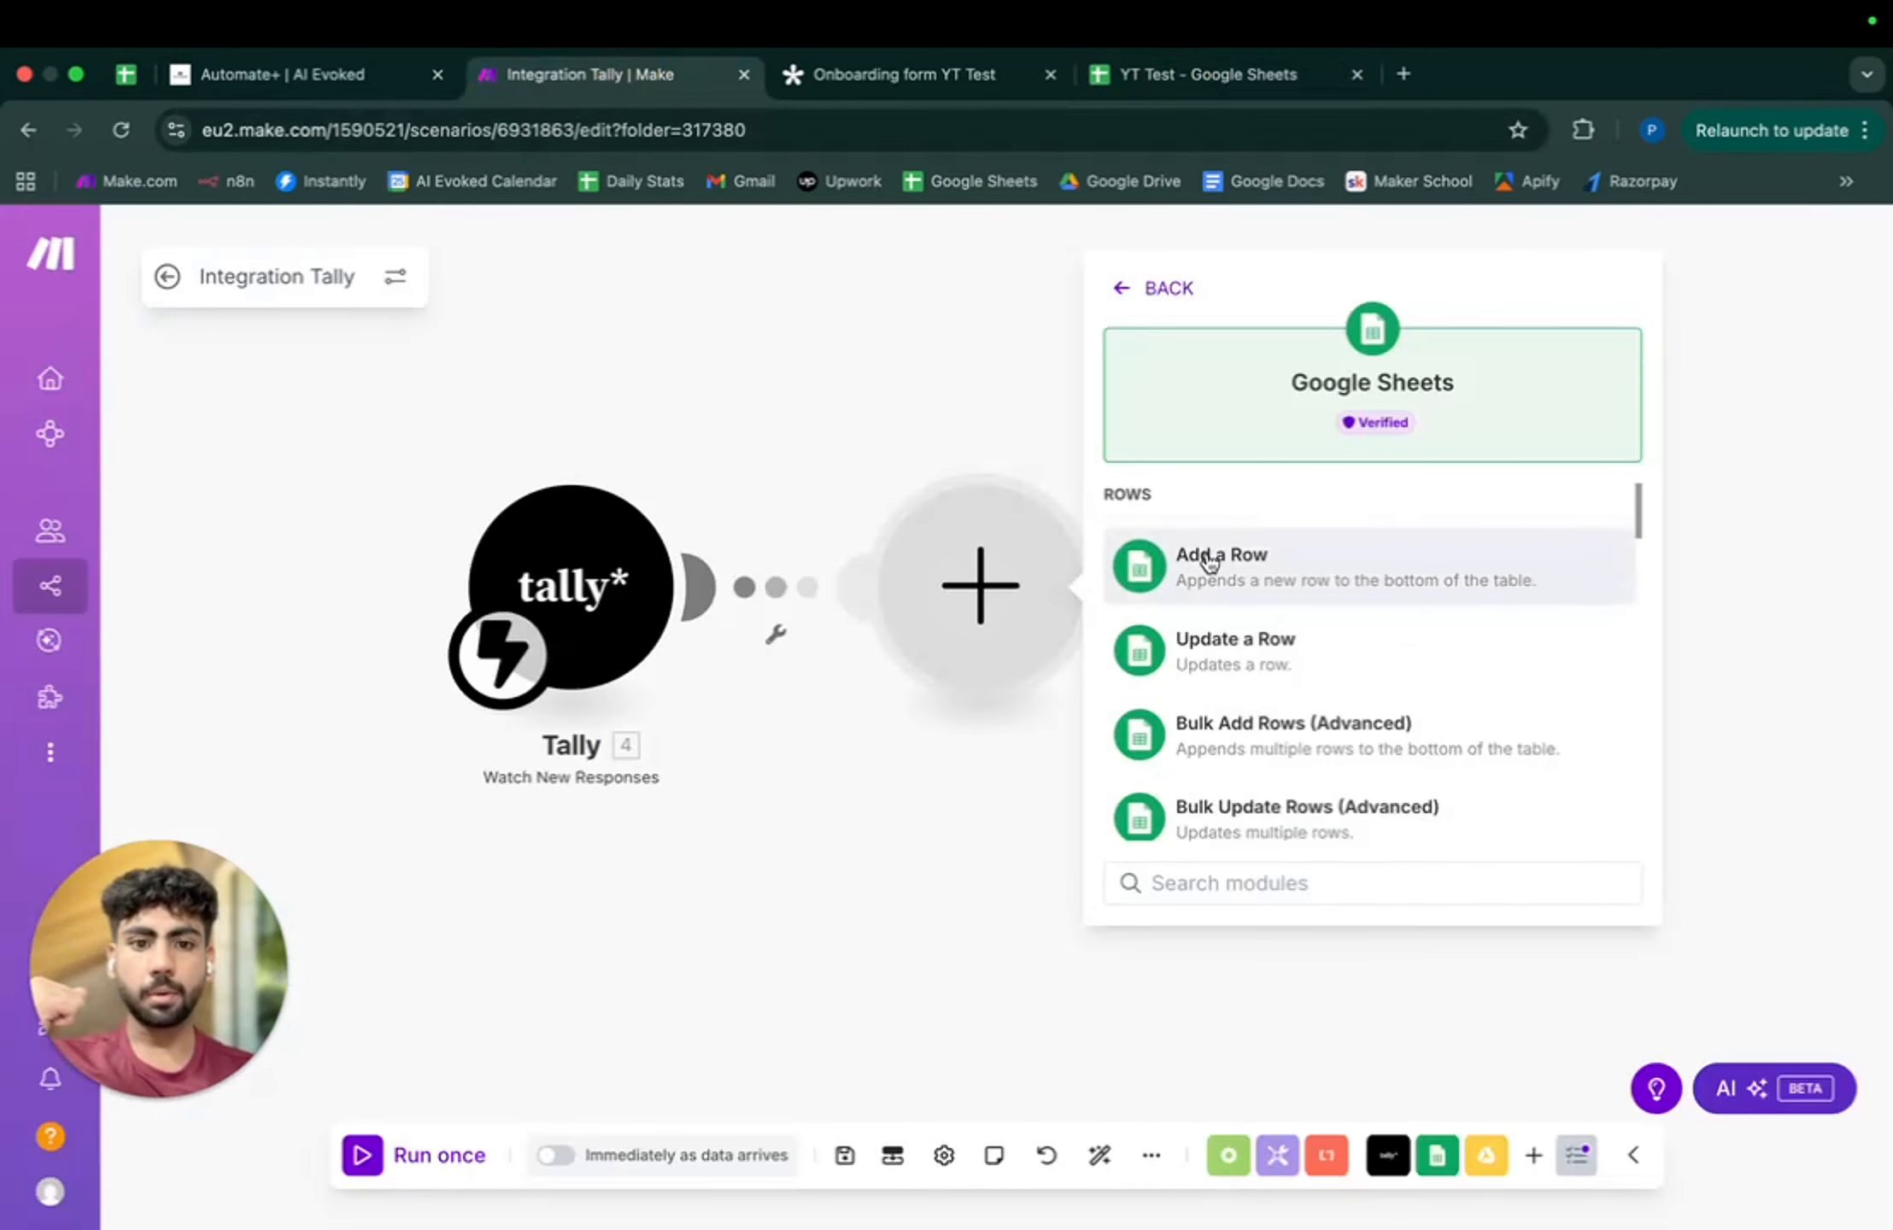
# - Add a Google Sheets Add a Row step on the other Google connection, searching Shared with me by path
pyautogui.click(1222, 588)
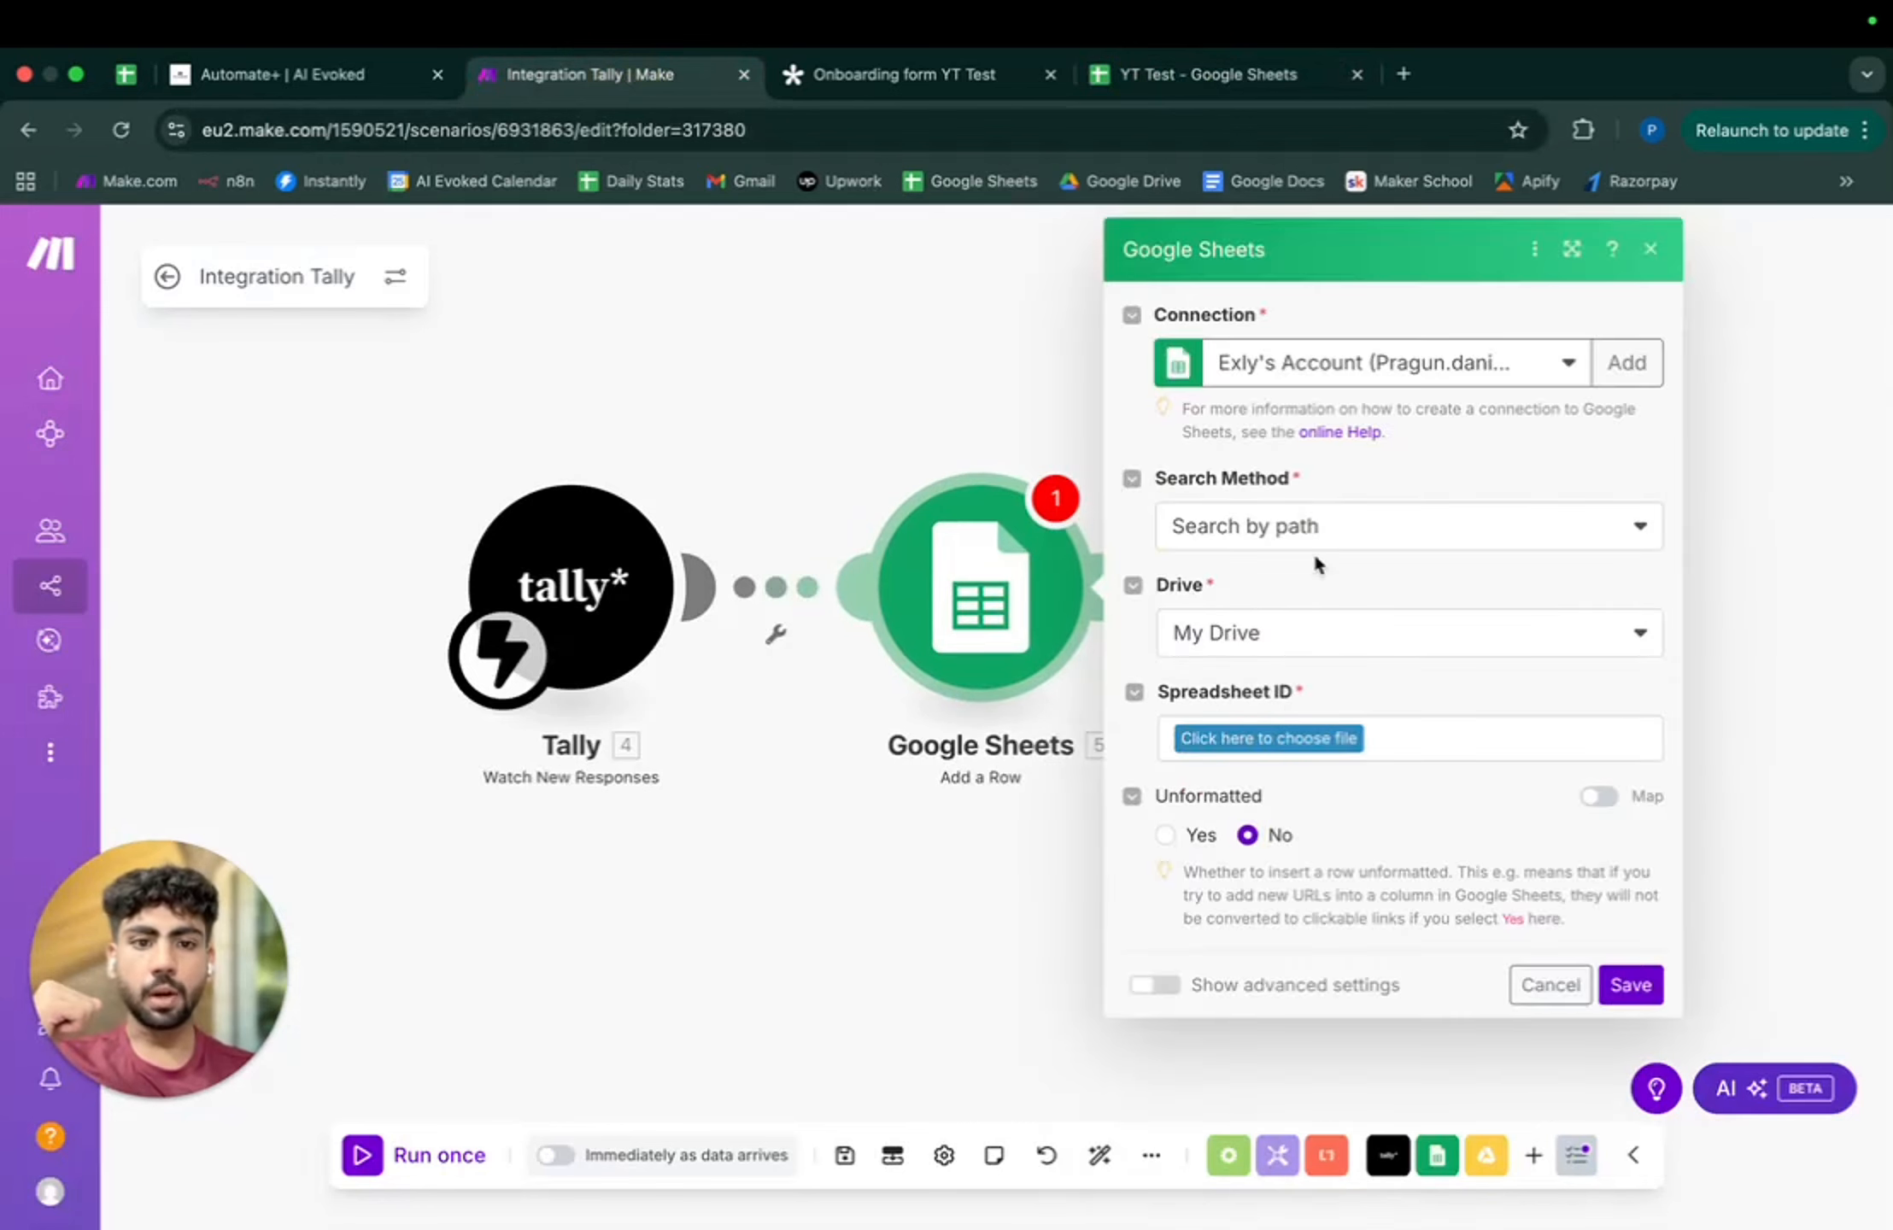
pyautogui.click(1335, 392)
pyautogui.click(1340, 447)
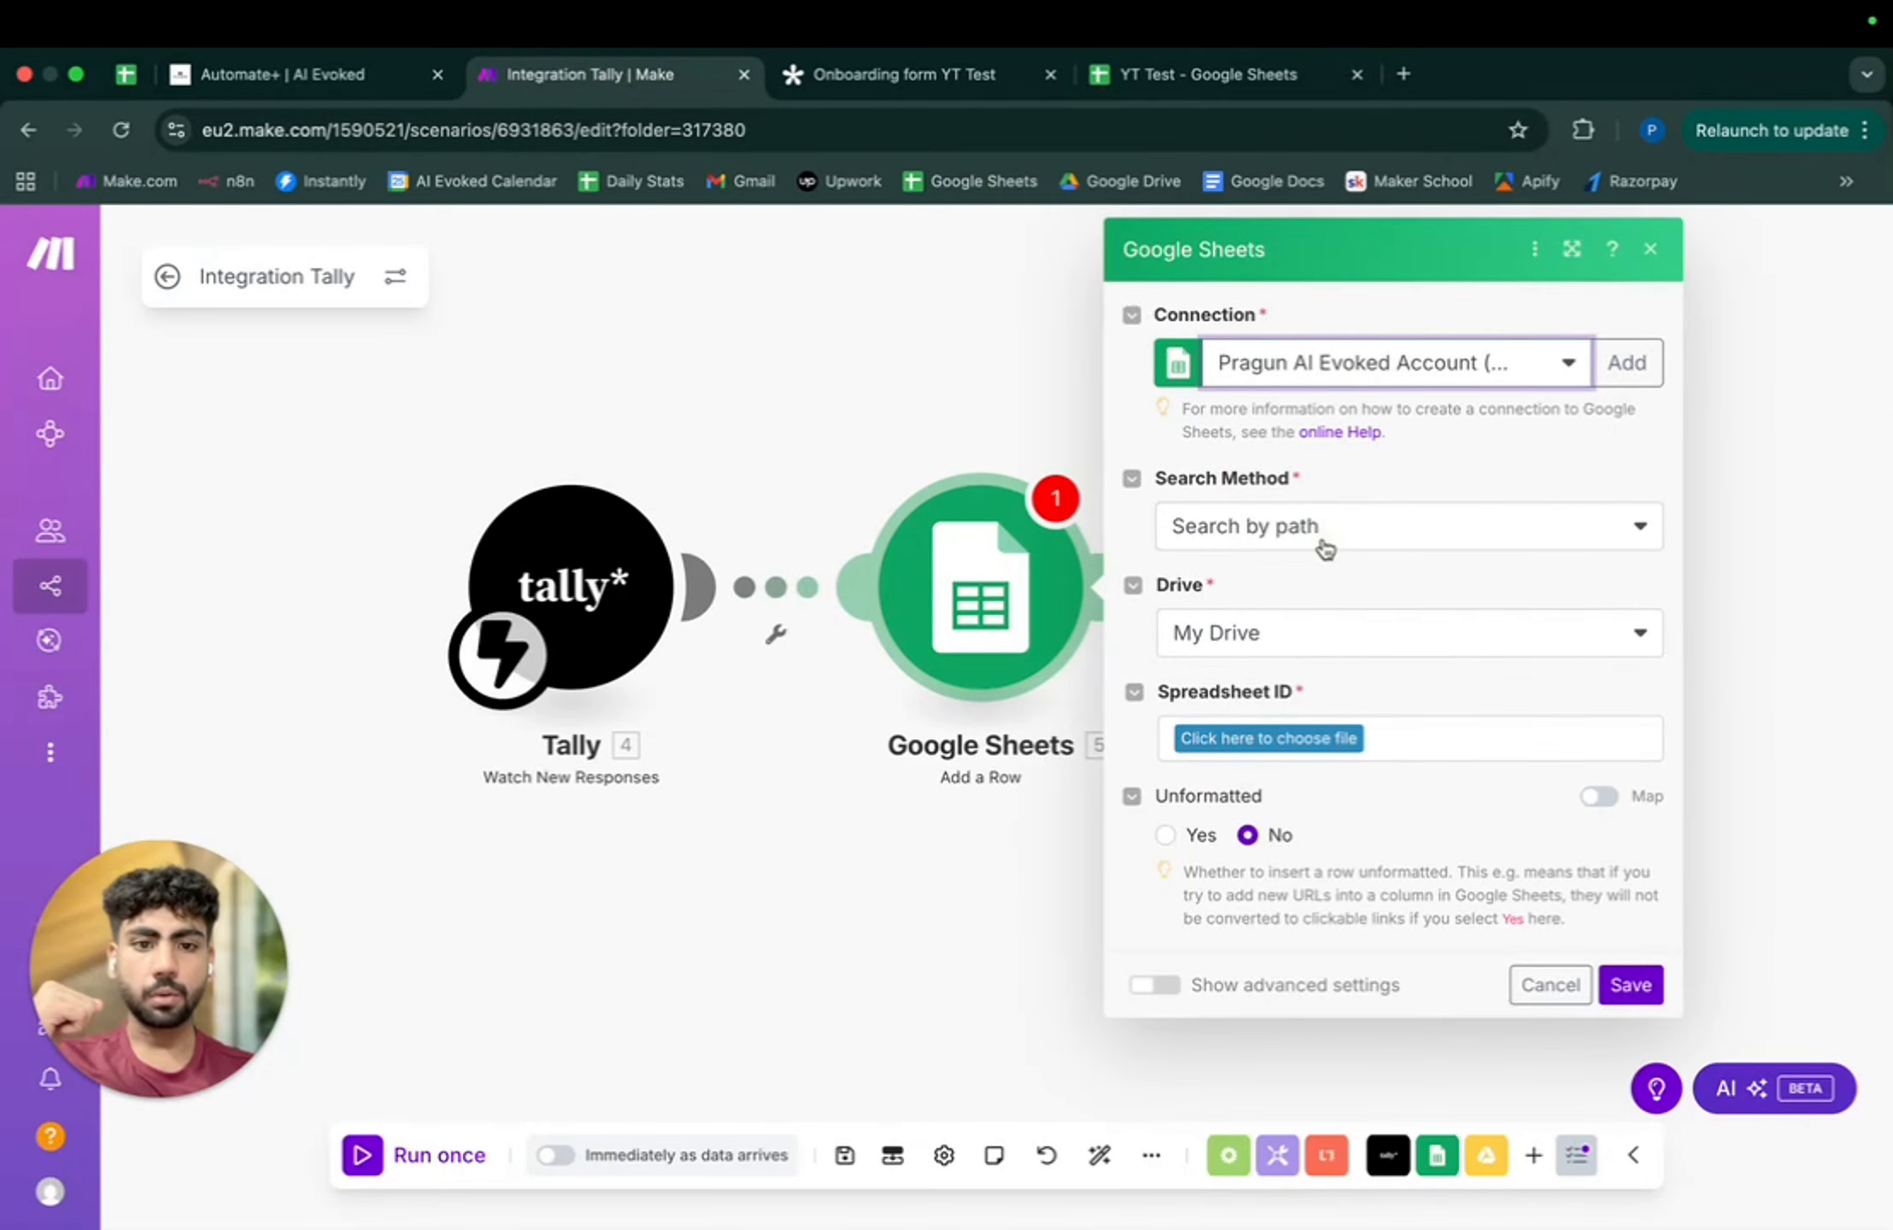
pyautogui.click(1324, 548)
pyautogui.click(1136, 541)
pyautogui.click(1230, 633)
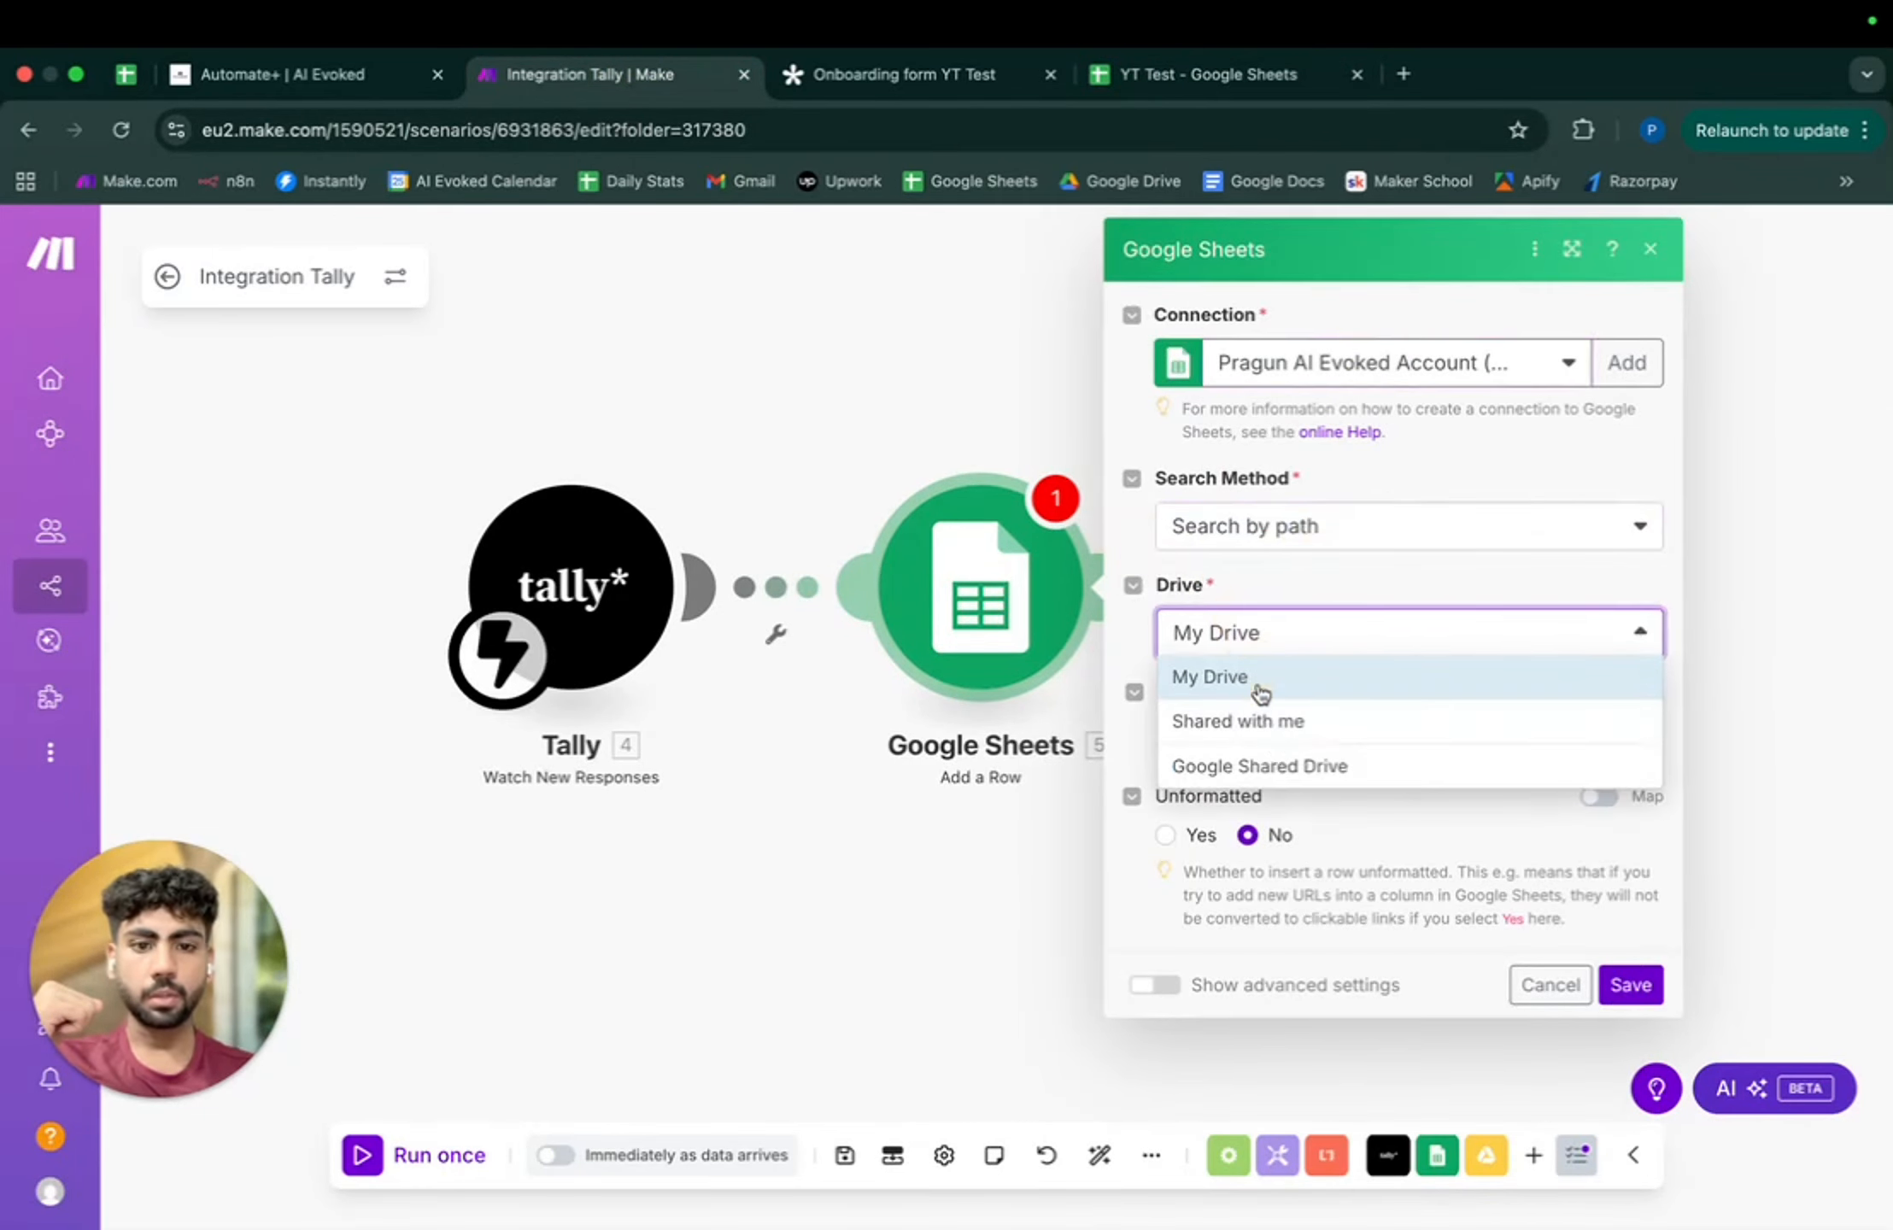
pyautogui.click(1265, 723)
# - Target Sheet1 of the YT Test spreadsheet
pyautogui.click(1277, 738)
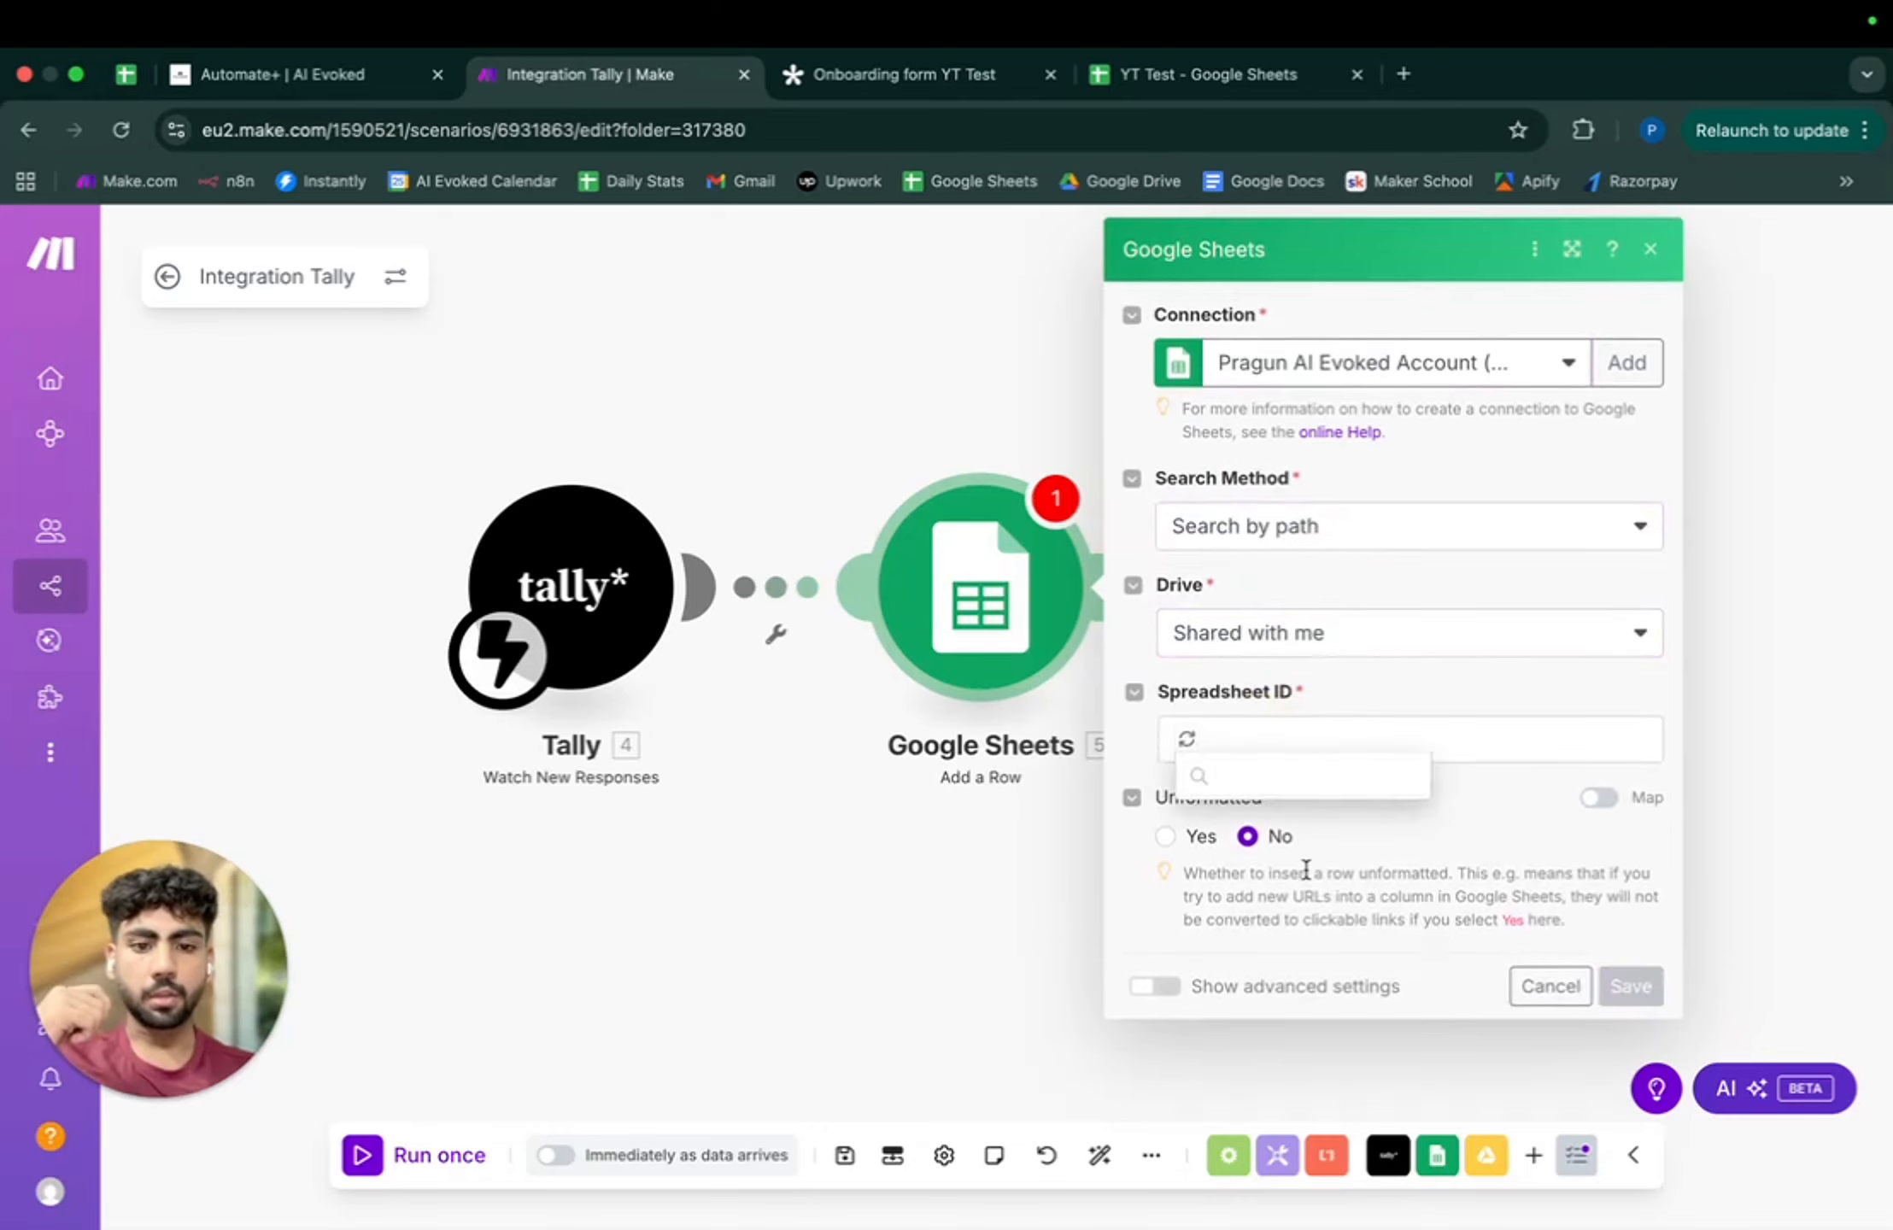
pyautogui.click(1286, 949)
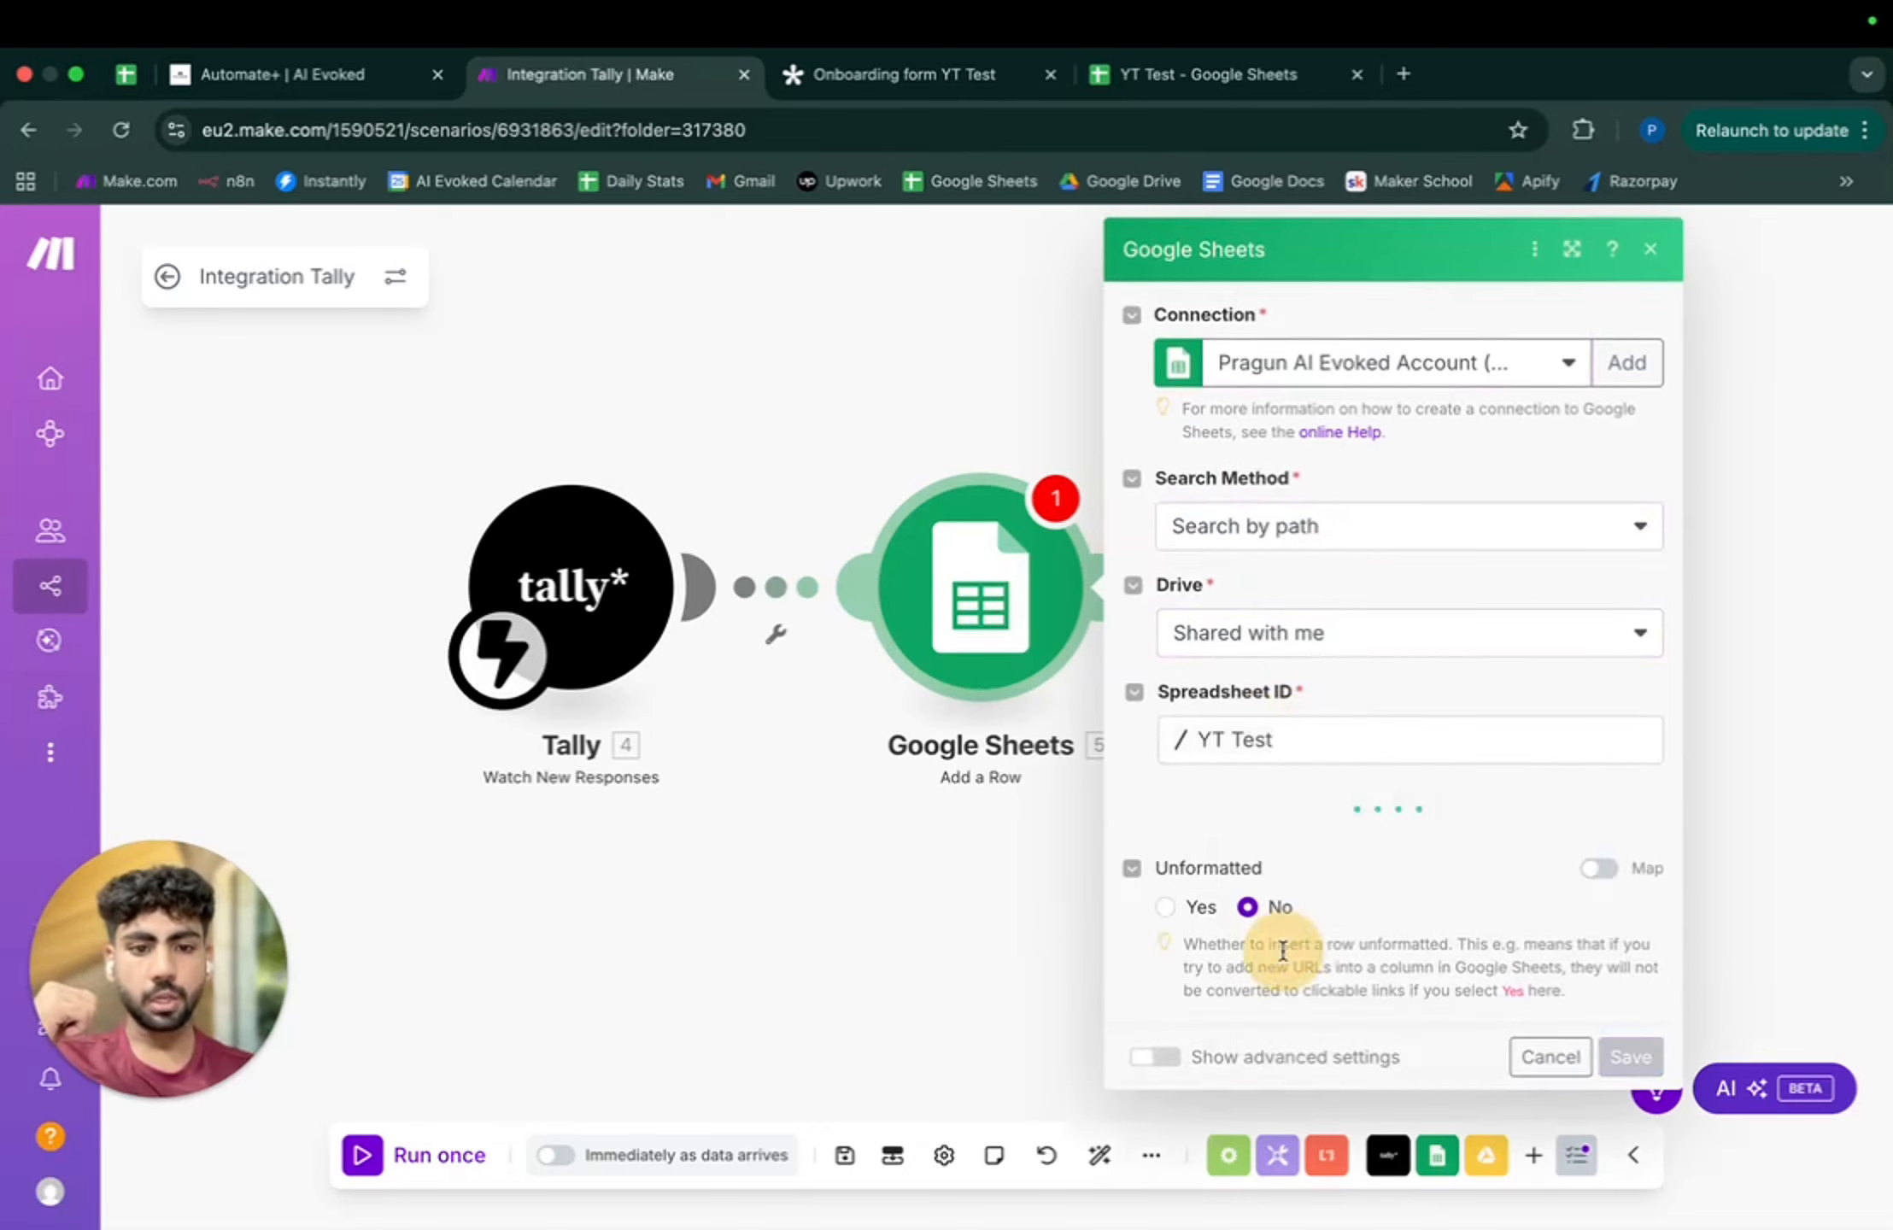
pyautogui.click(1542, 850)
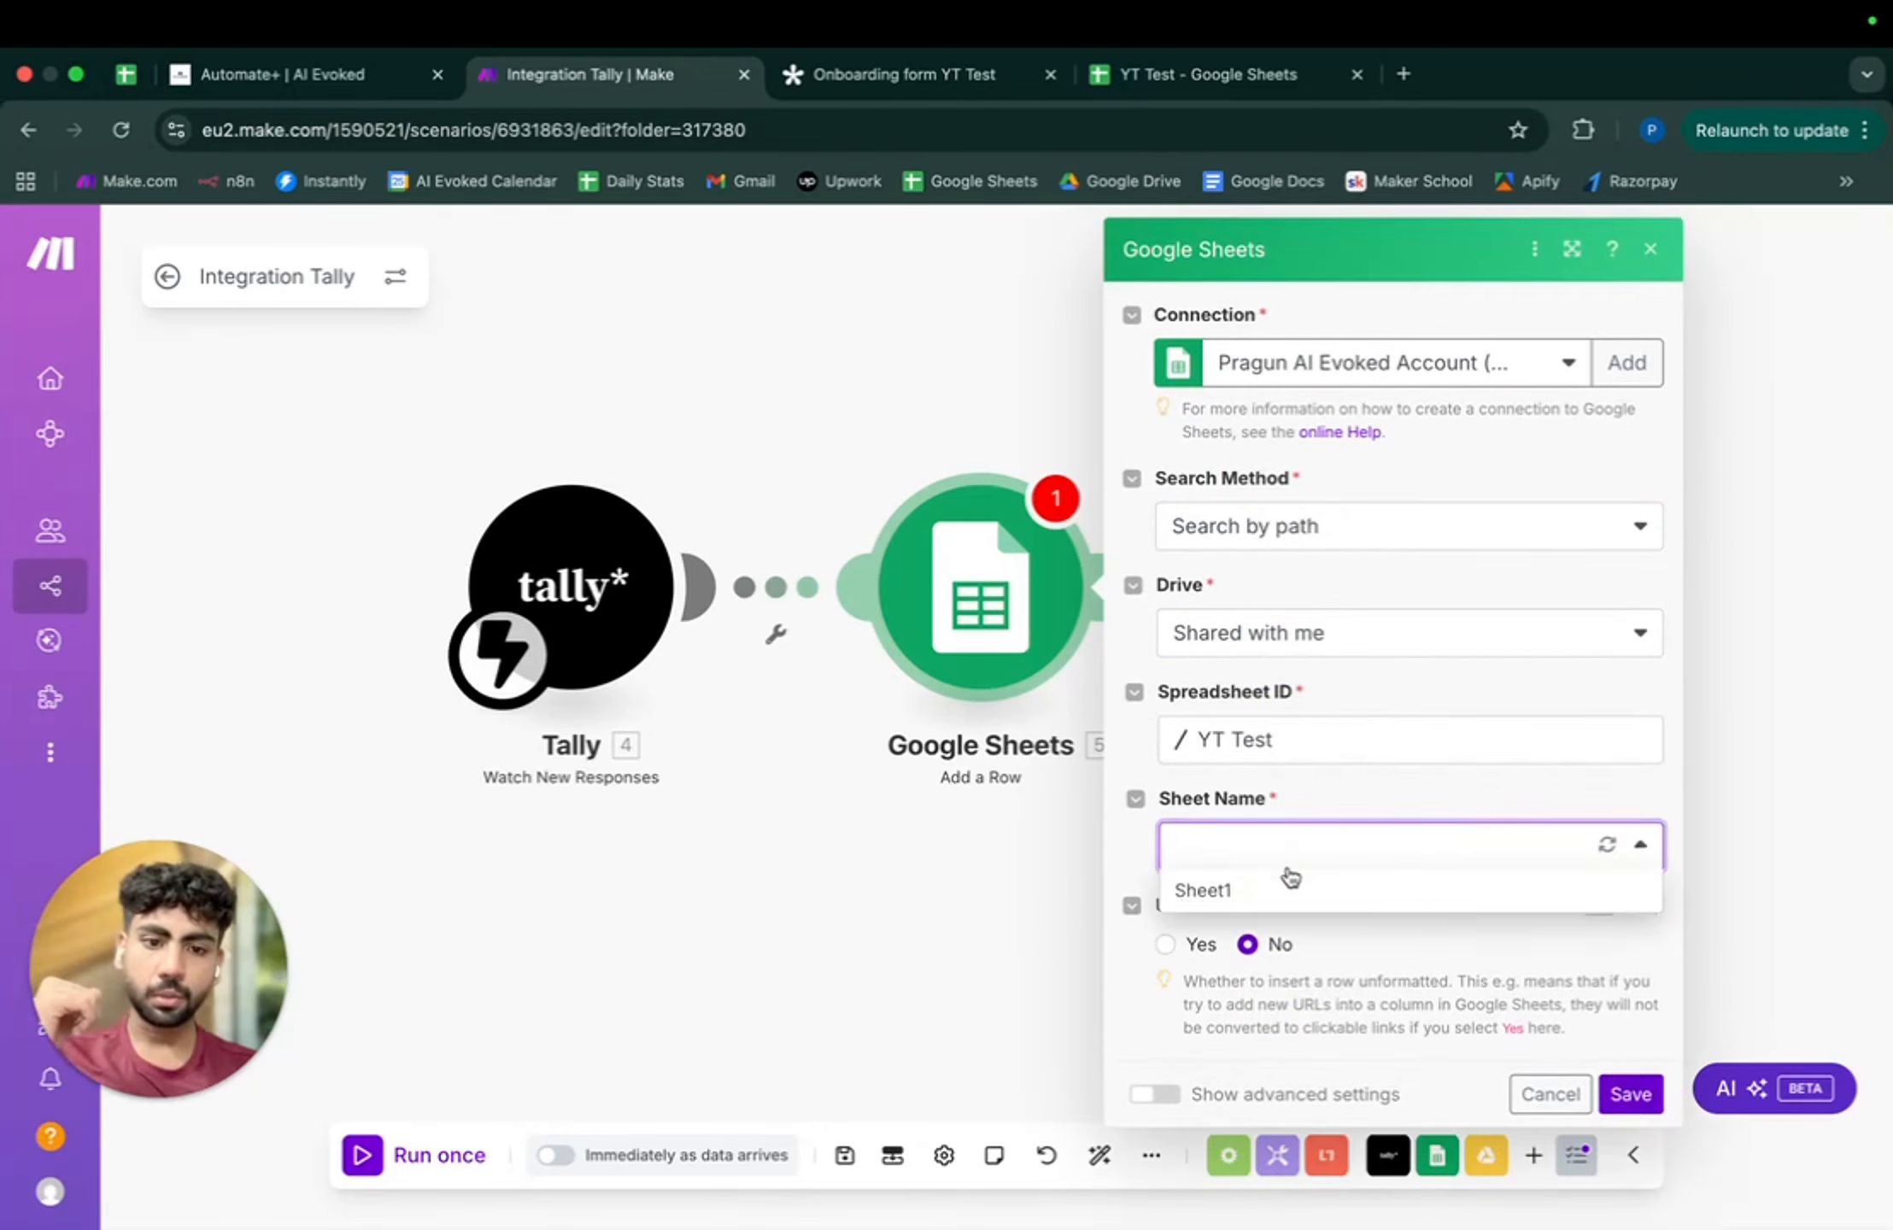
pyautogui.click(1290, 884)
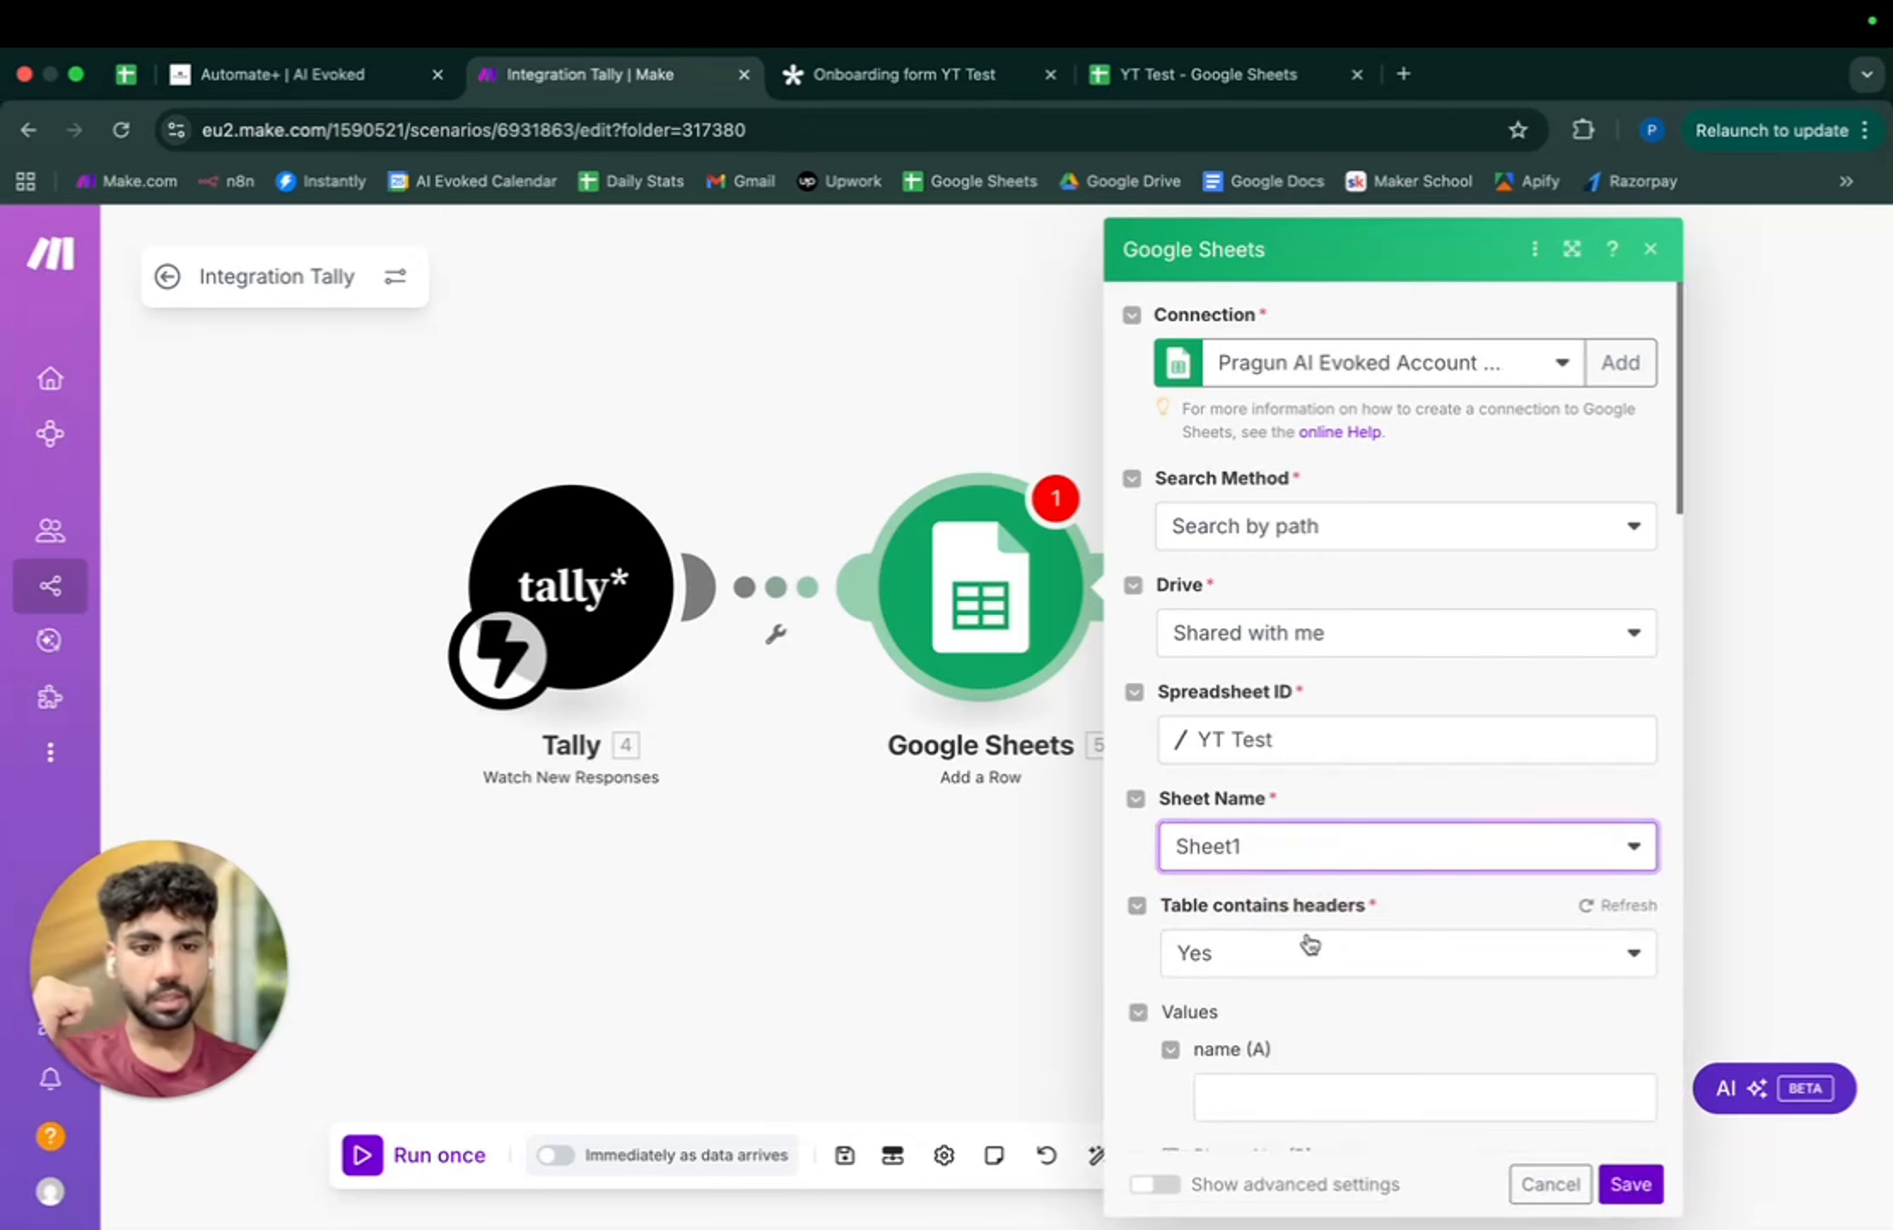
pyautogui.scroll(-7, 1303, 931)
pyautogui.click(1292, 508)
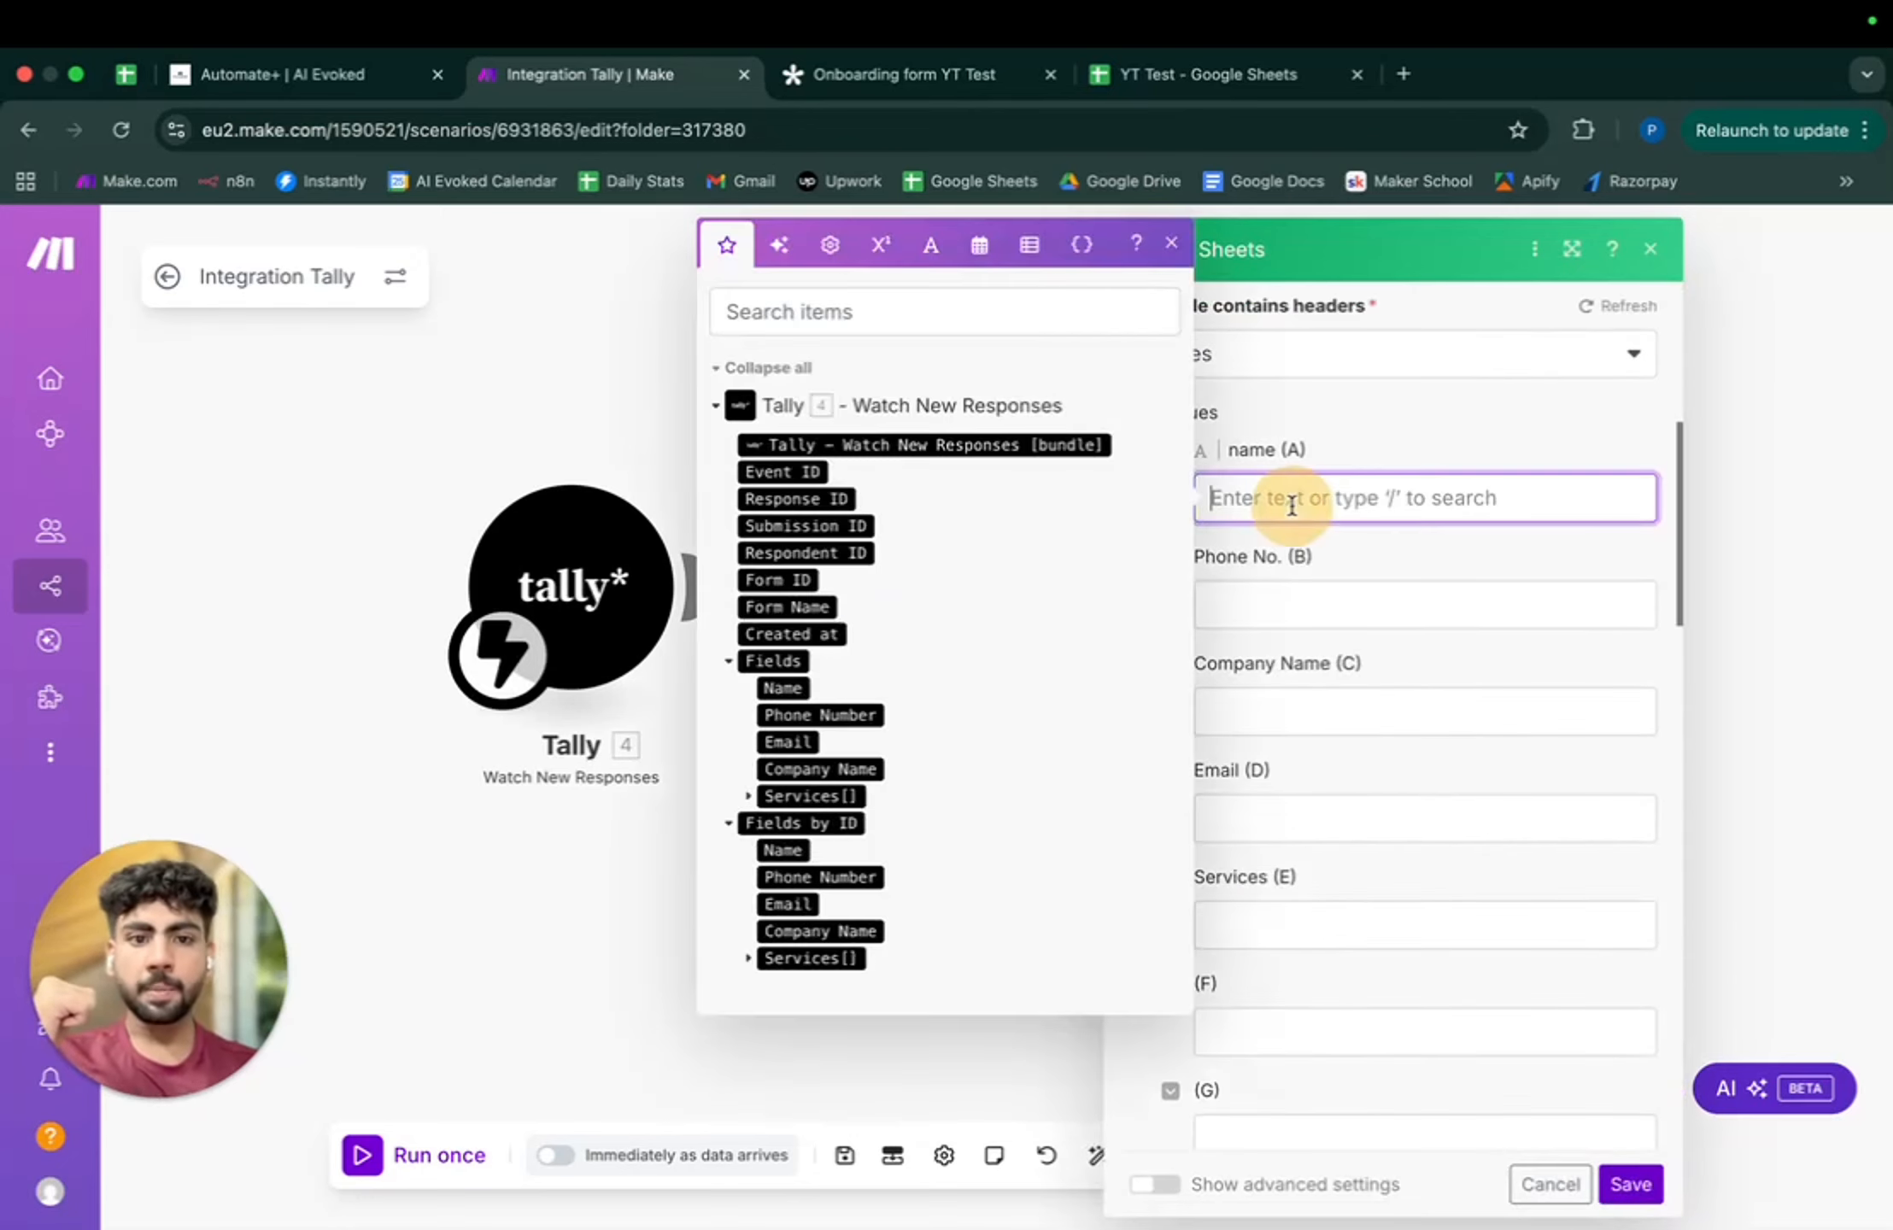
# - Map Tally Name, Phone Number, Company Name, Email and Services[] into columns A–E and save
pyautogui.click(786, 688)
pyautogui.click(1298, 604)
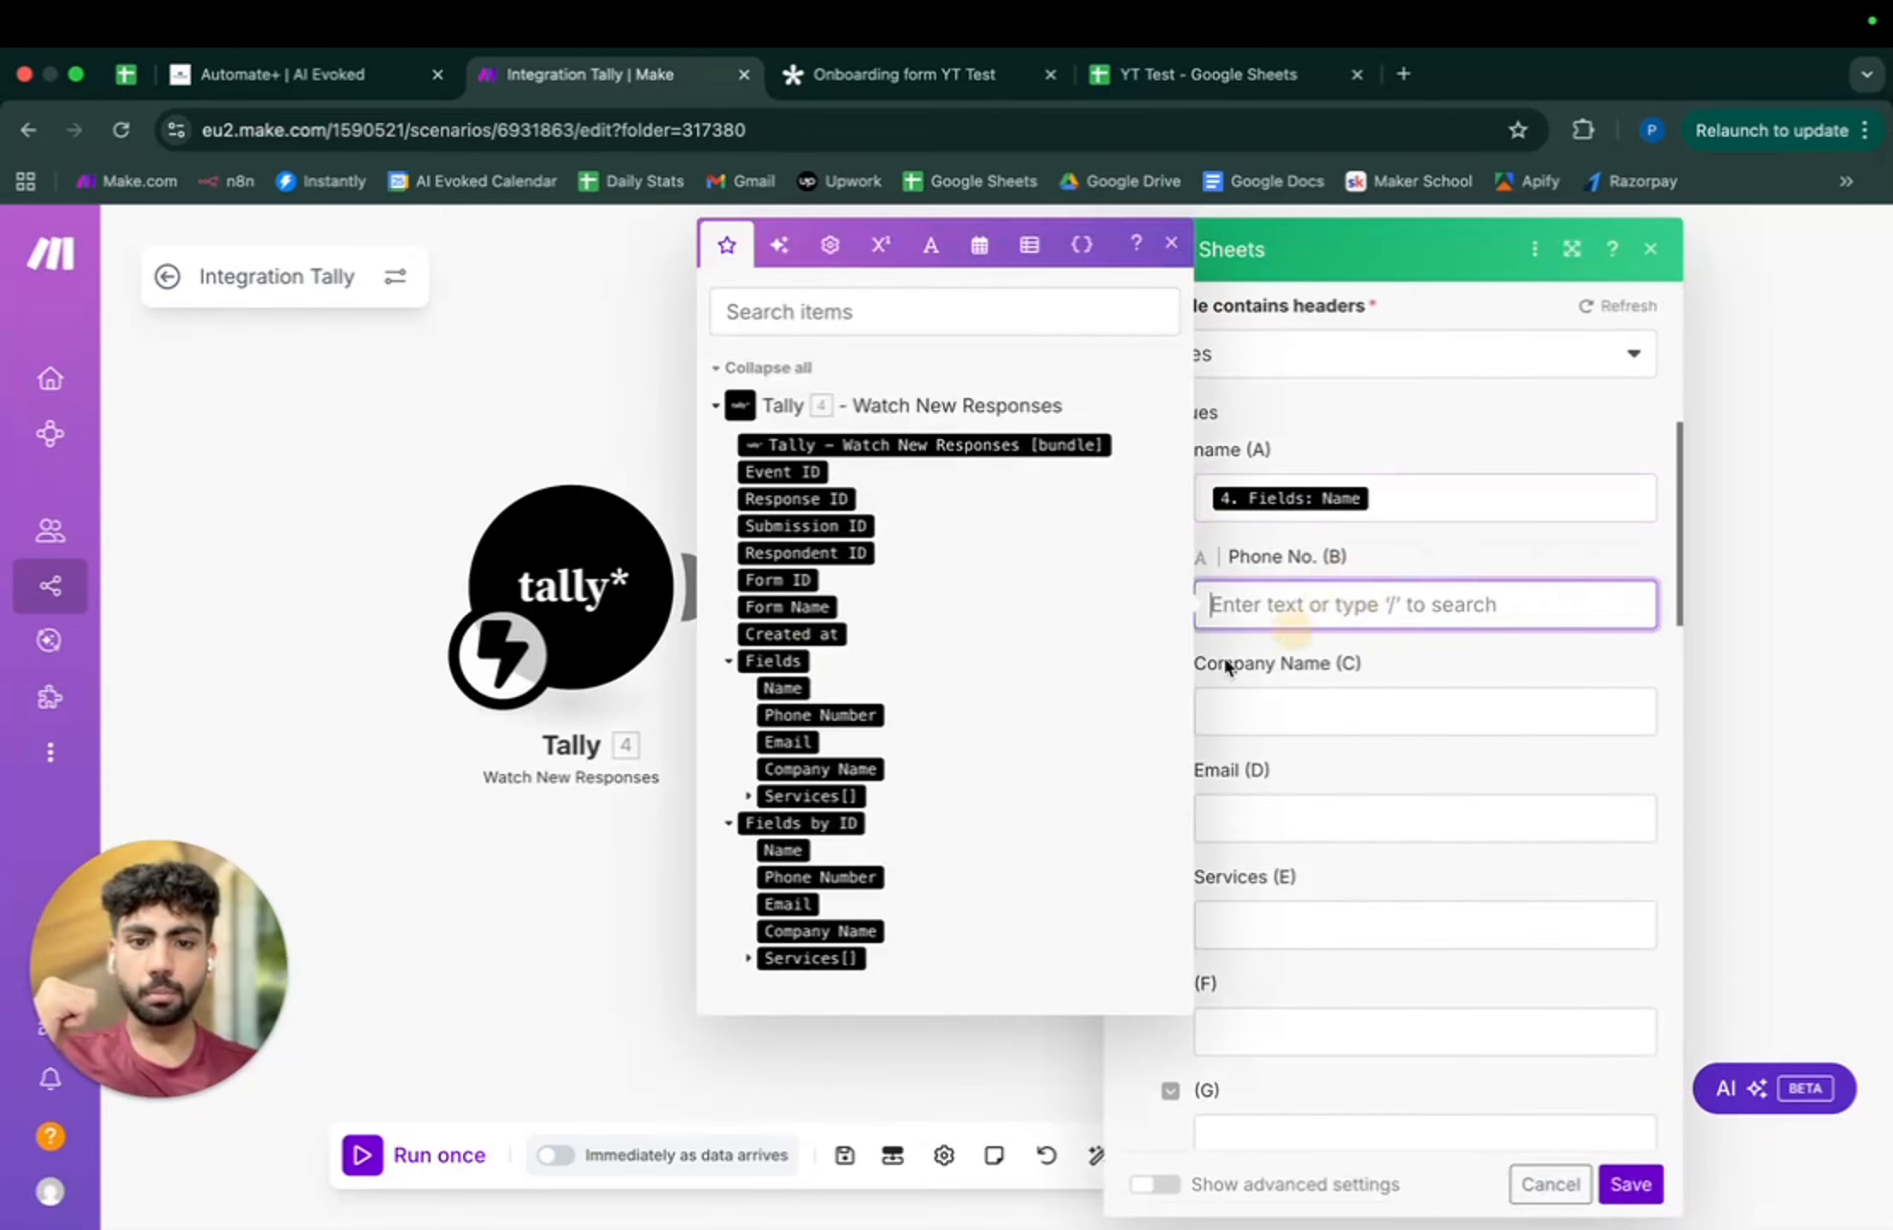
pyautogui.click(782, 716)
pyautogui.click(1291, 714)
pyautogui.click(820, 864)
pyautogui.click(1299, 818)
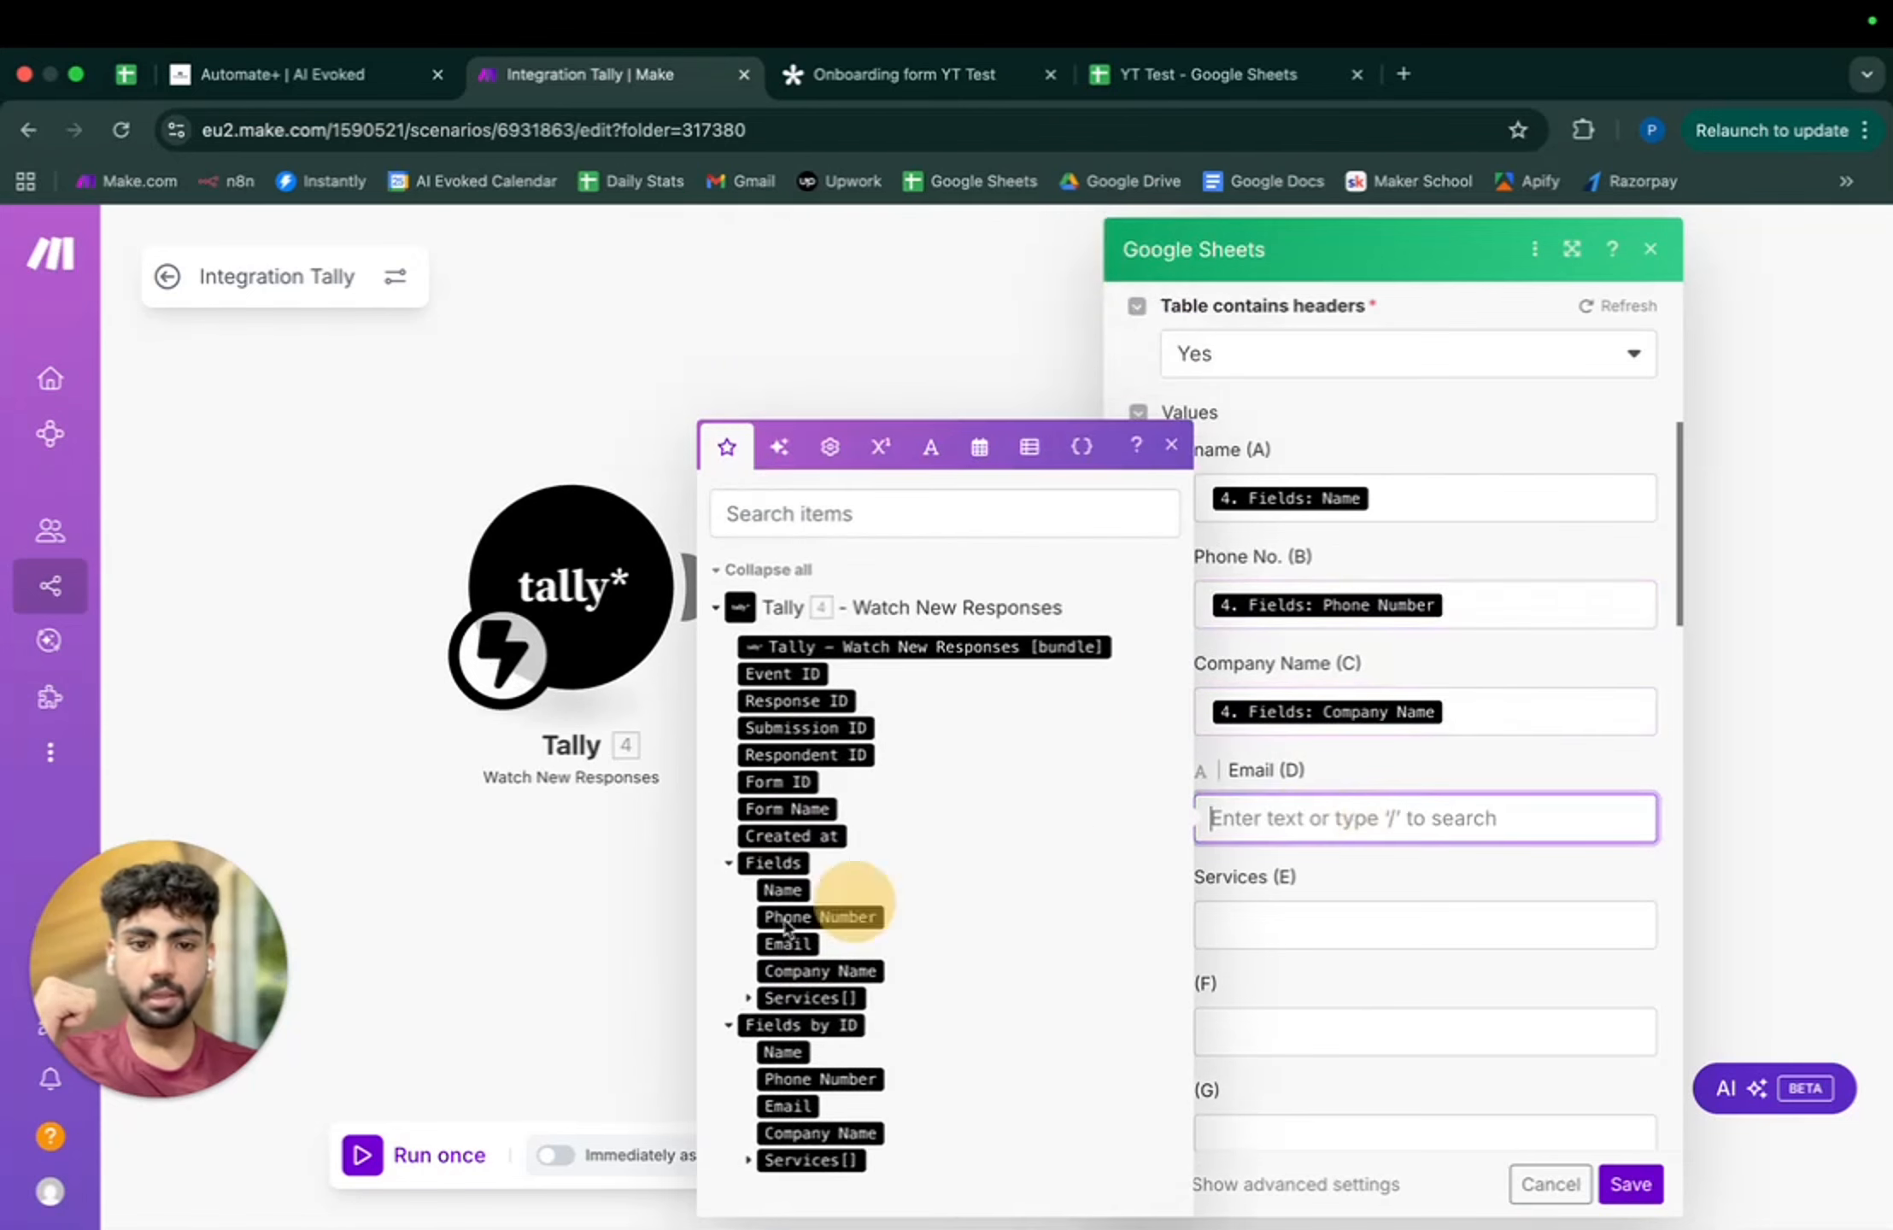
pyautogui.click(777, 943)
pyautogui.click(1357, 922)
pyautogui.click(748, 998)
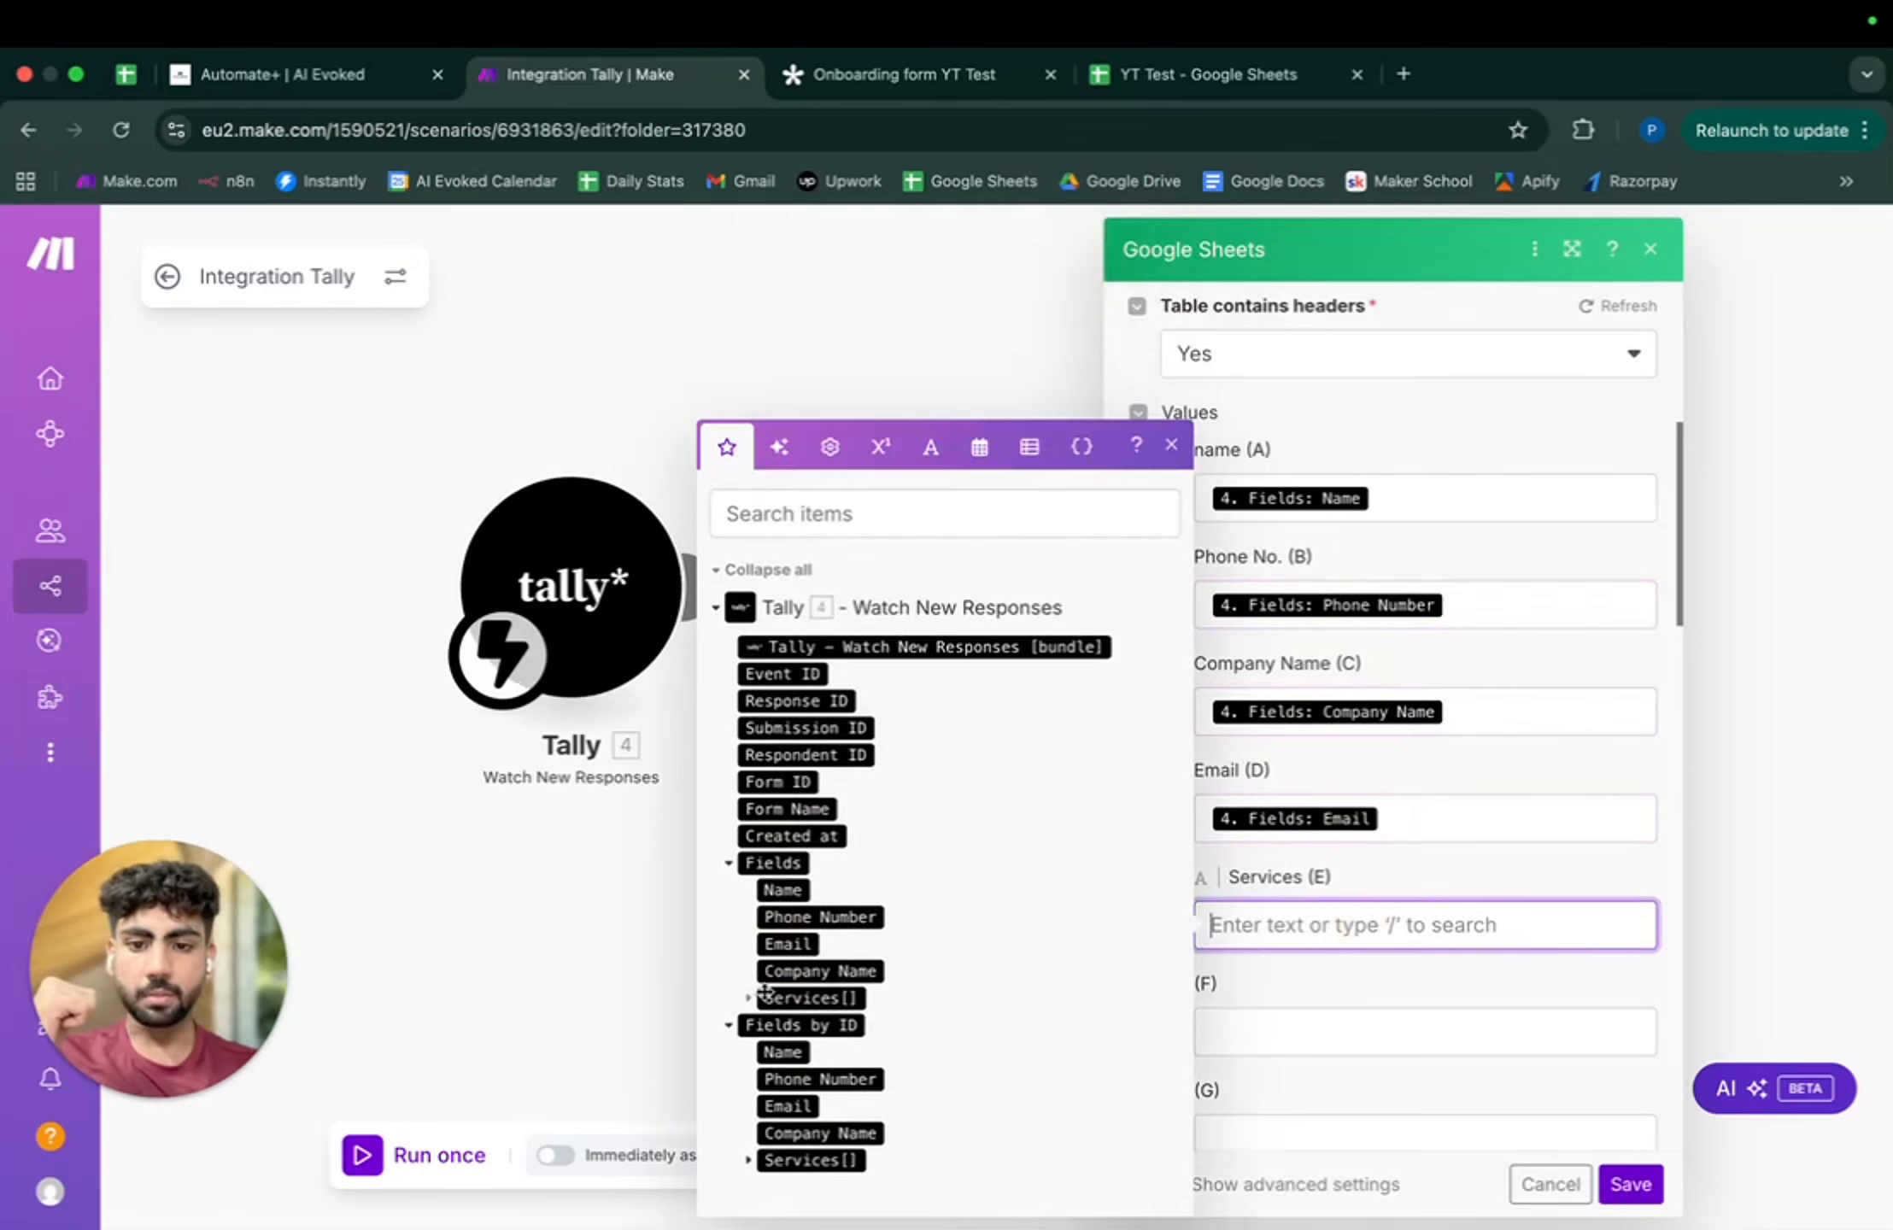
pyautogui.click(797, 998)
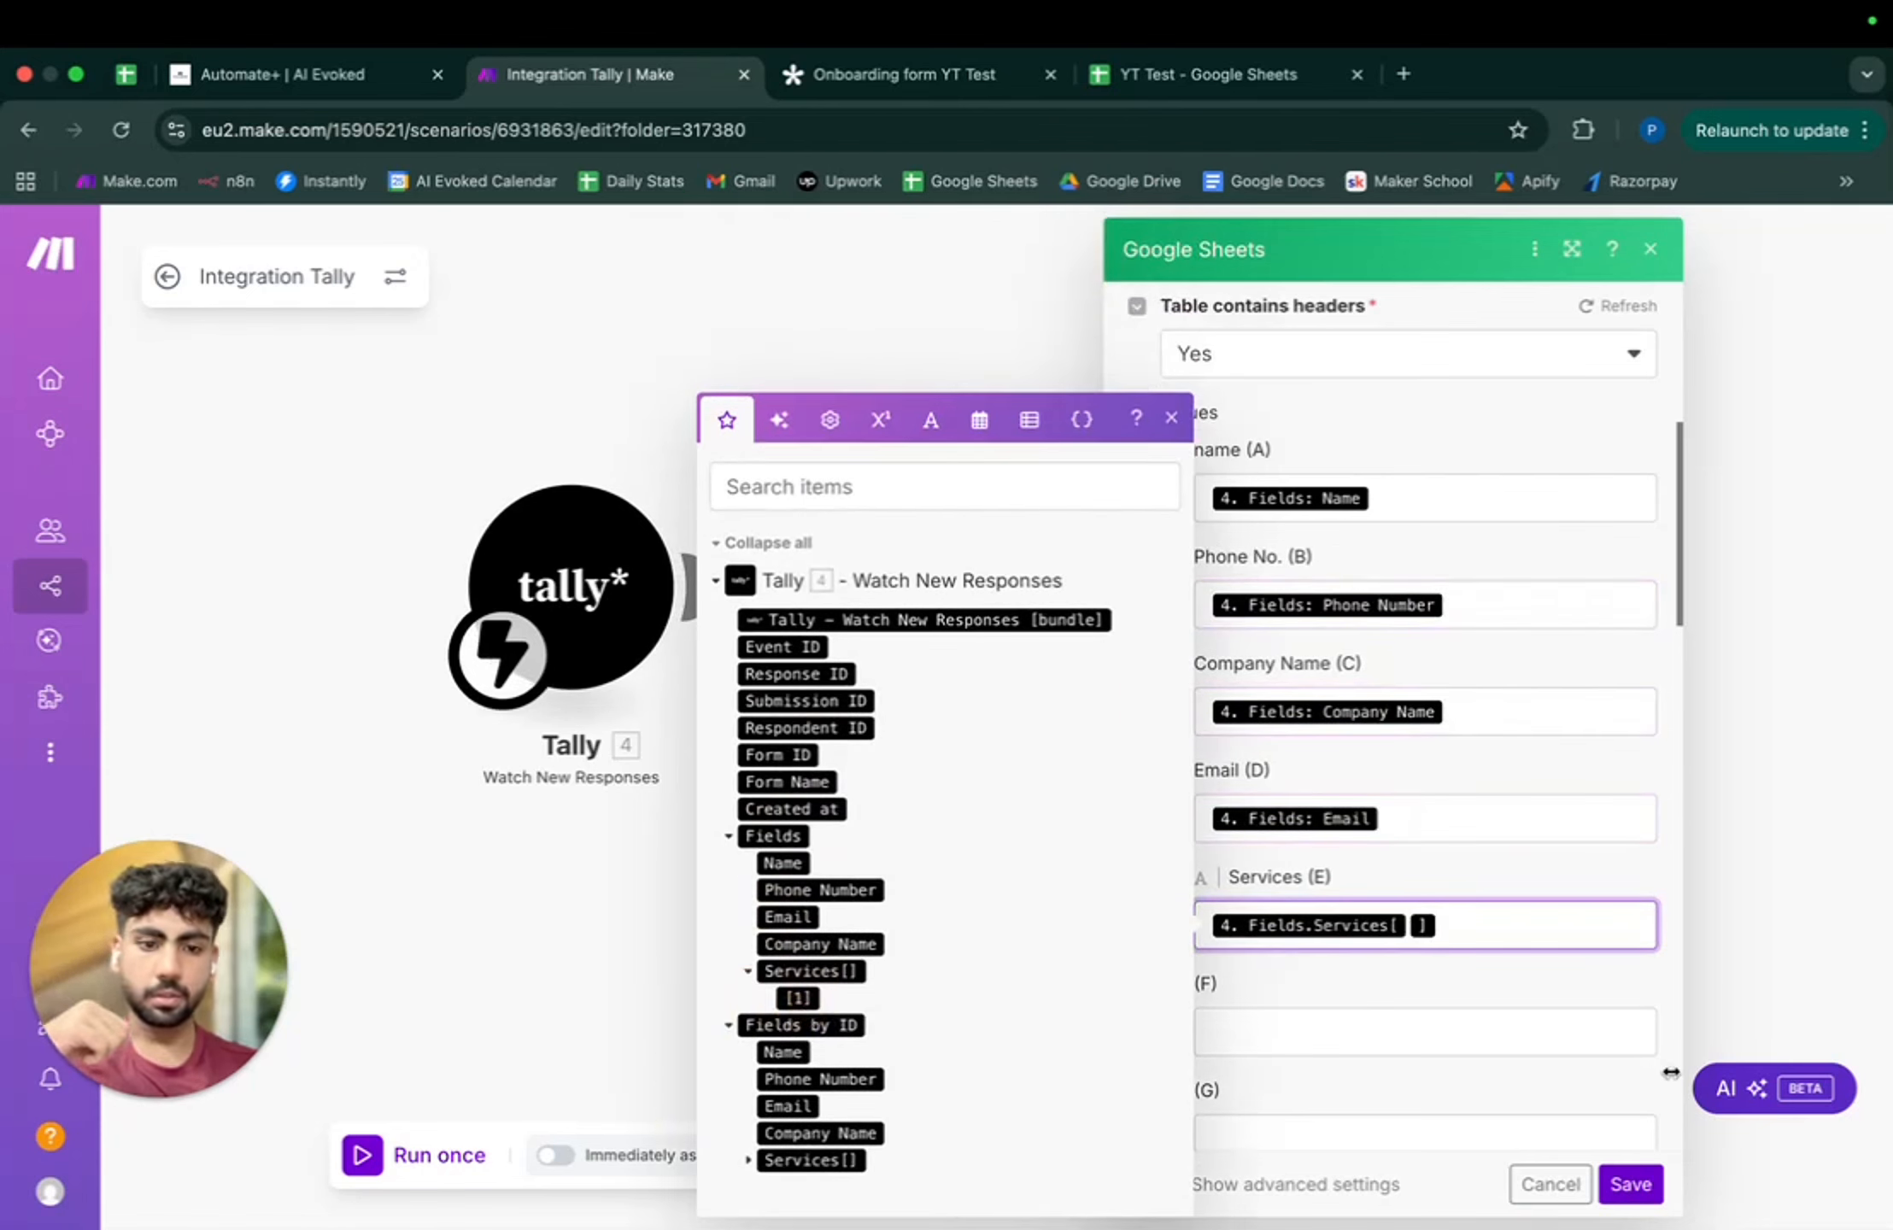
pyautogui.click(1627, 1192)
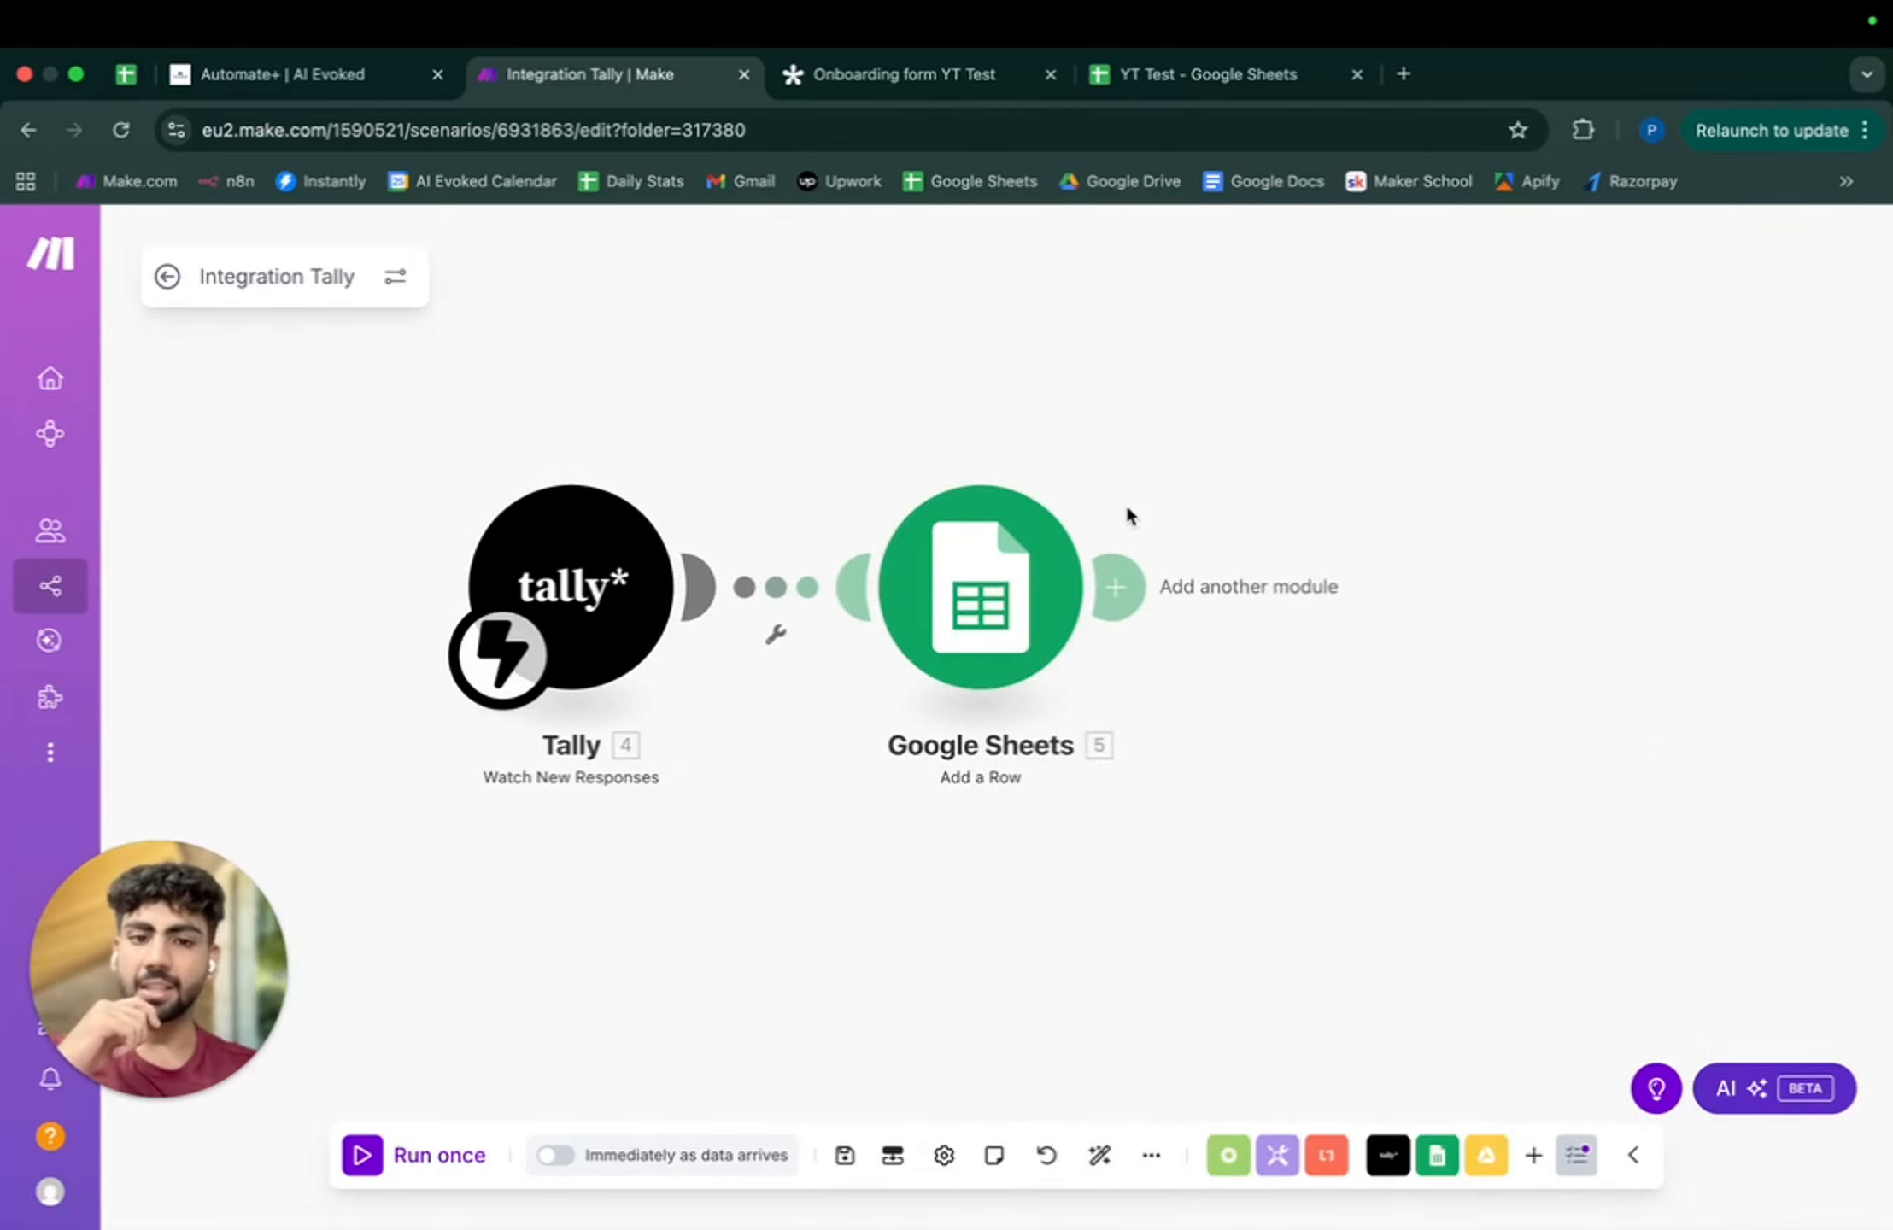
pyautogui.moveTo(1410, 740); pyautogui.dragTo(1220, 740)
# - Check the empty YT Test CRM folder in Google Drive, then choose Google Drive as the next app
pyautogui.click(927, 587)
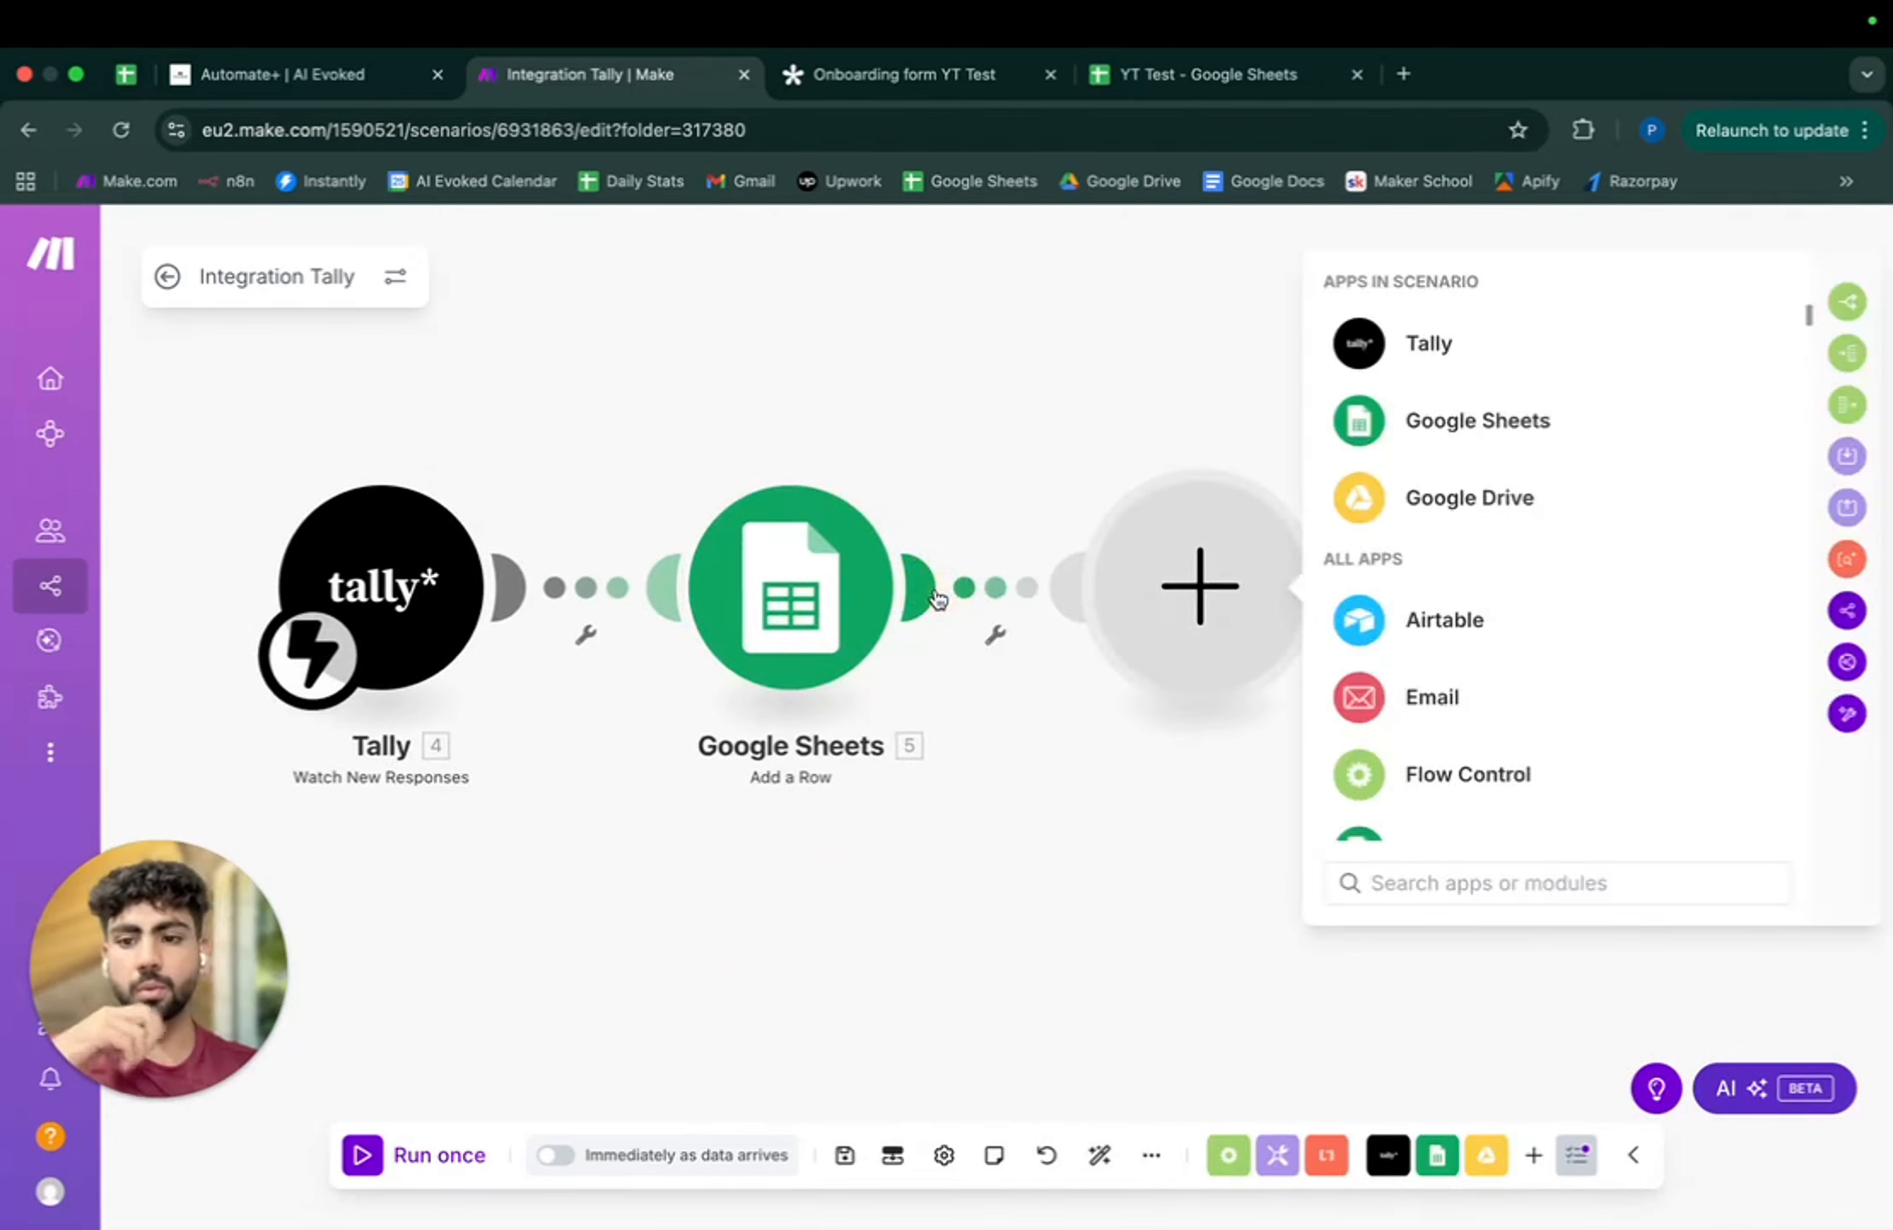
pyautogui.click(1401, 74)
pyautogui.click(1090, 188)
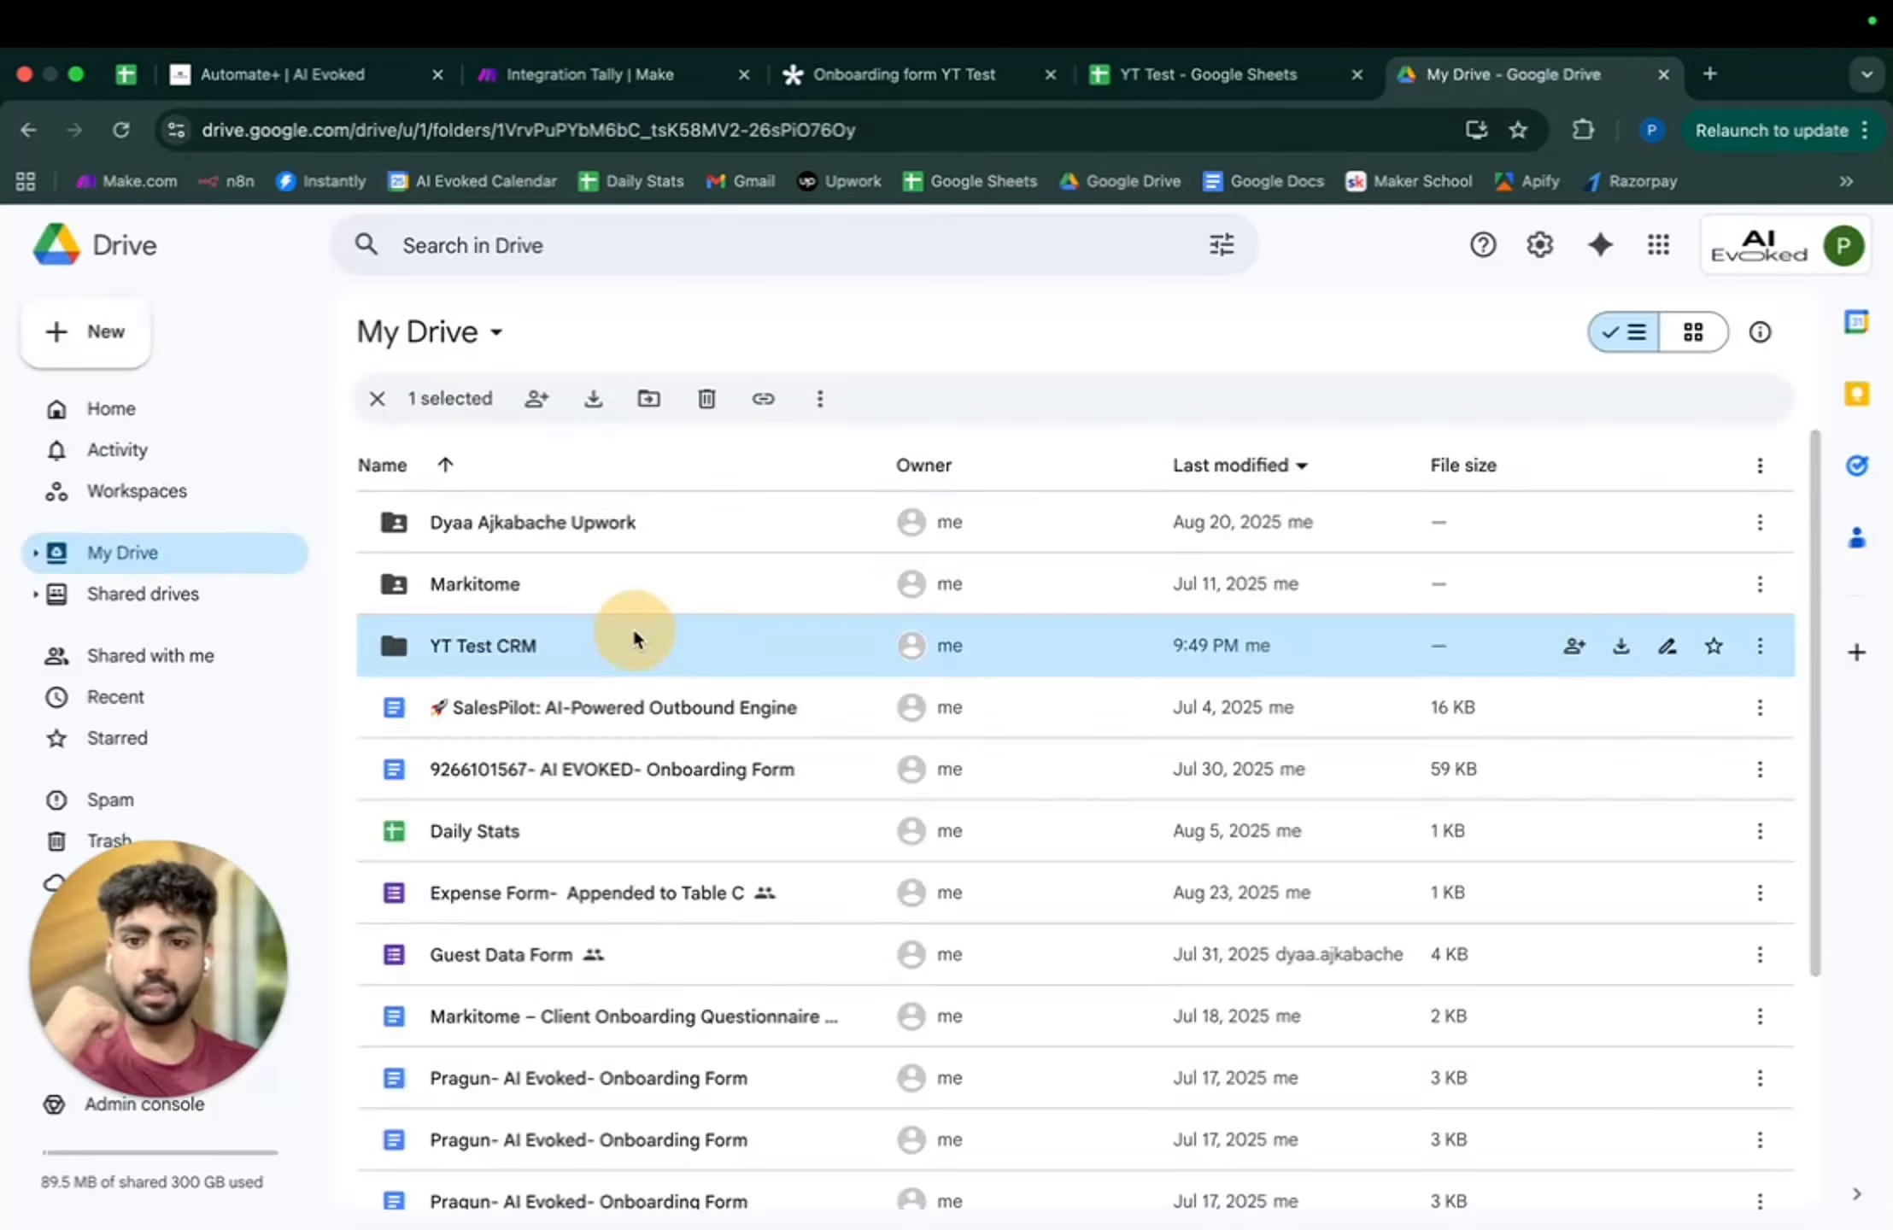
pyautogui.doubleClick(631, 633)
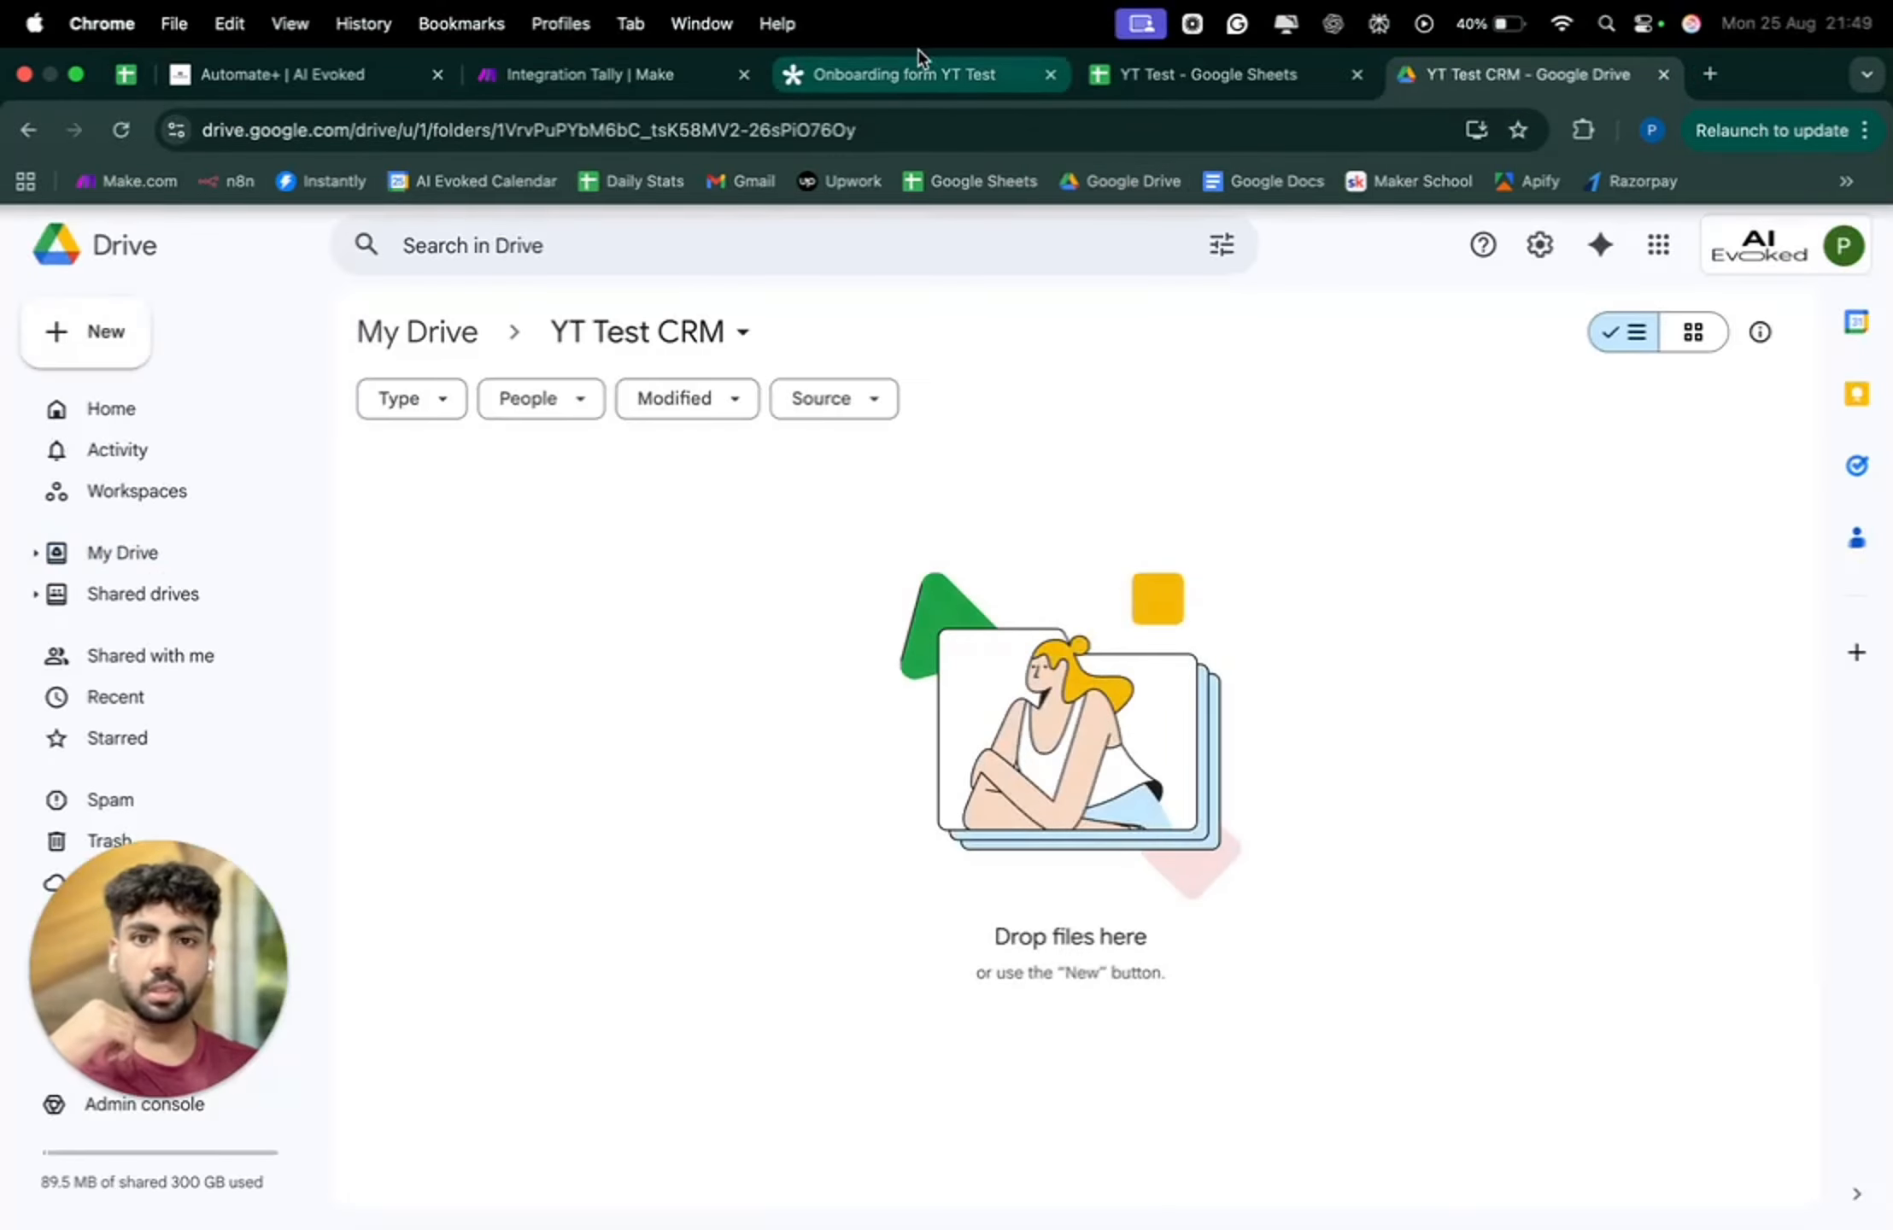
pyautogui.click(647, 77)
pyautogui.click(1483, 495)
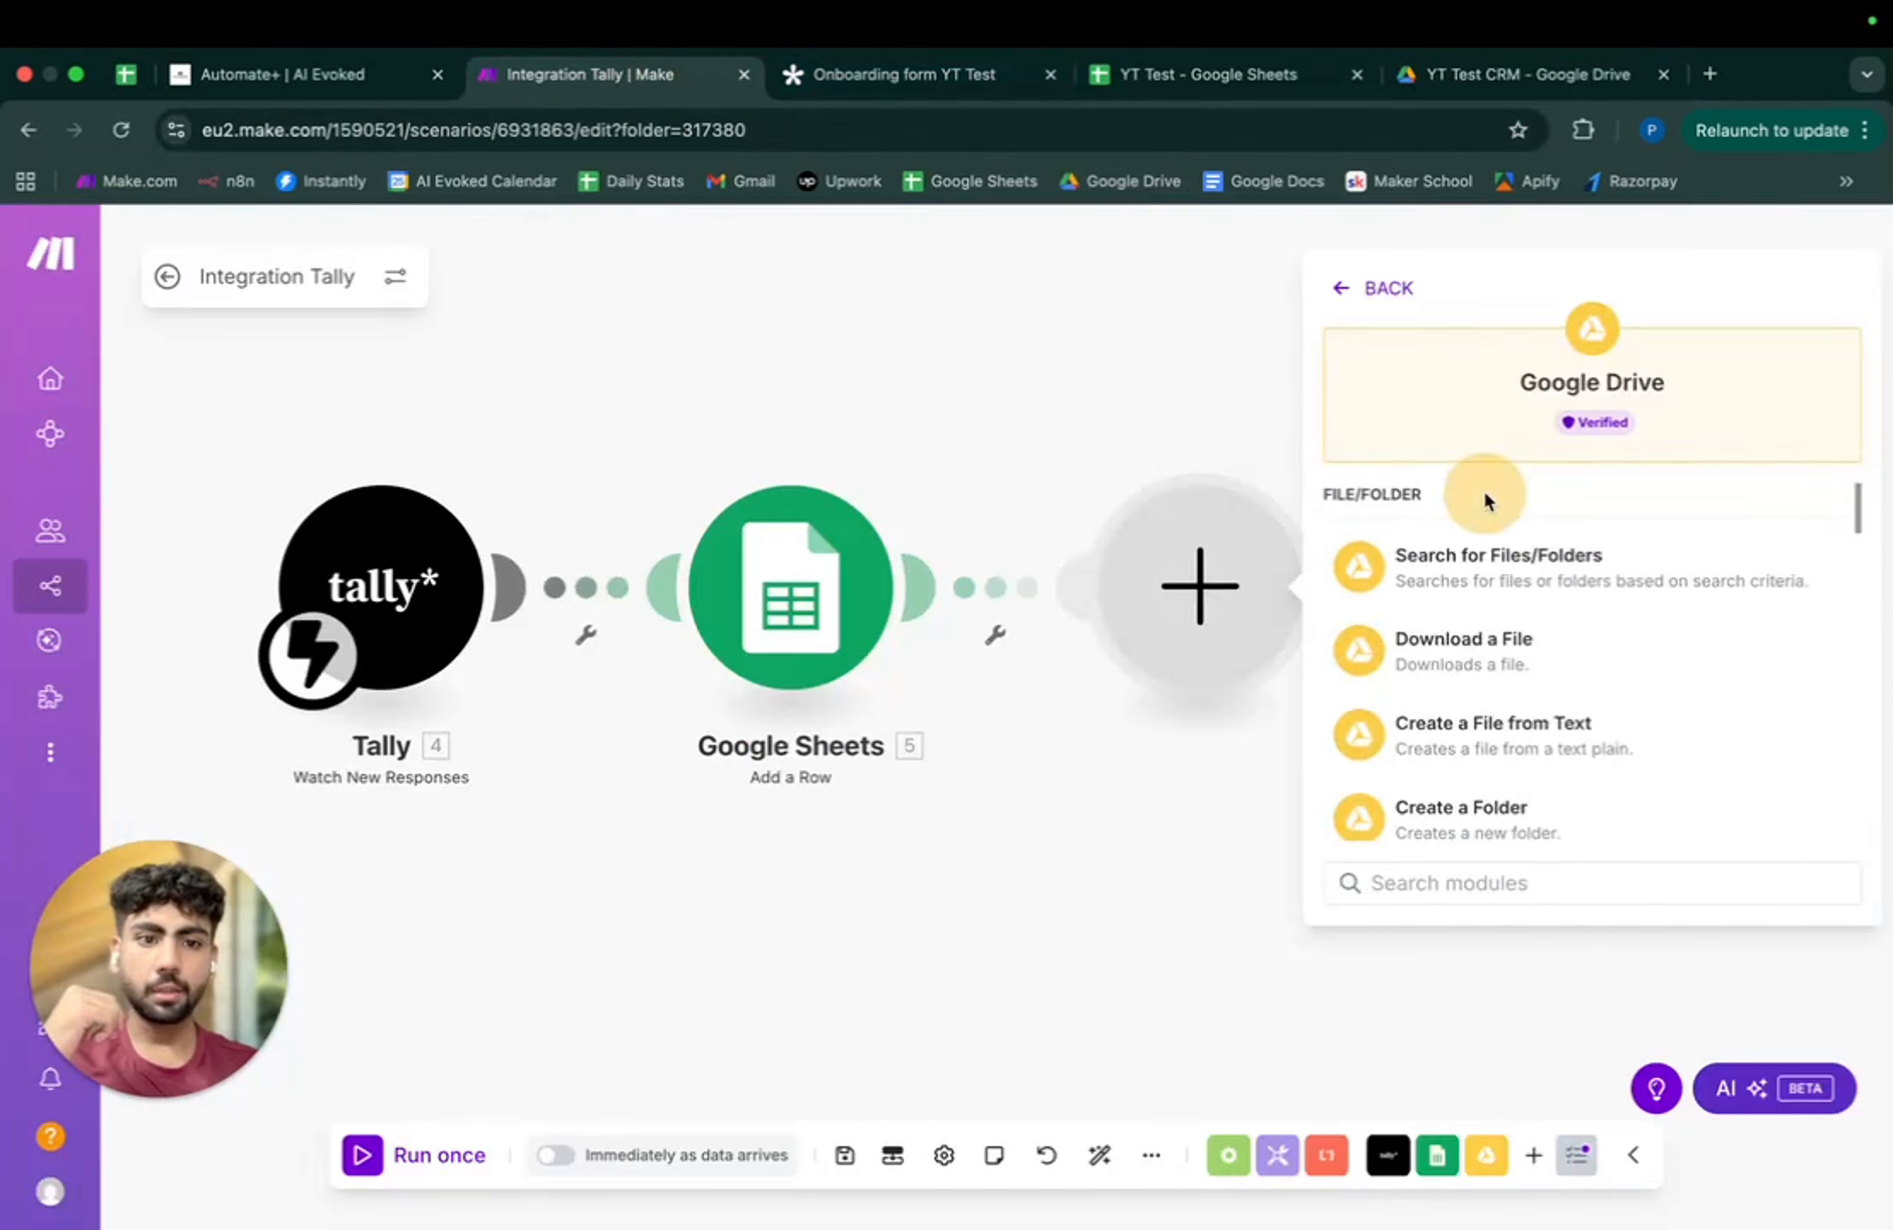
# - Add a Drive Create a Folder step on the business account, with YT Test CRM as parent folder
pyautogui.scroll(-2, 1505, 736)
pyautogui.click(1507, 642)
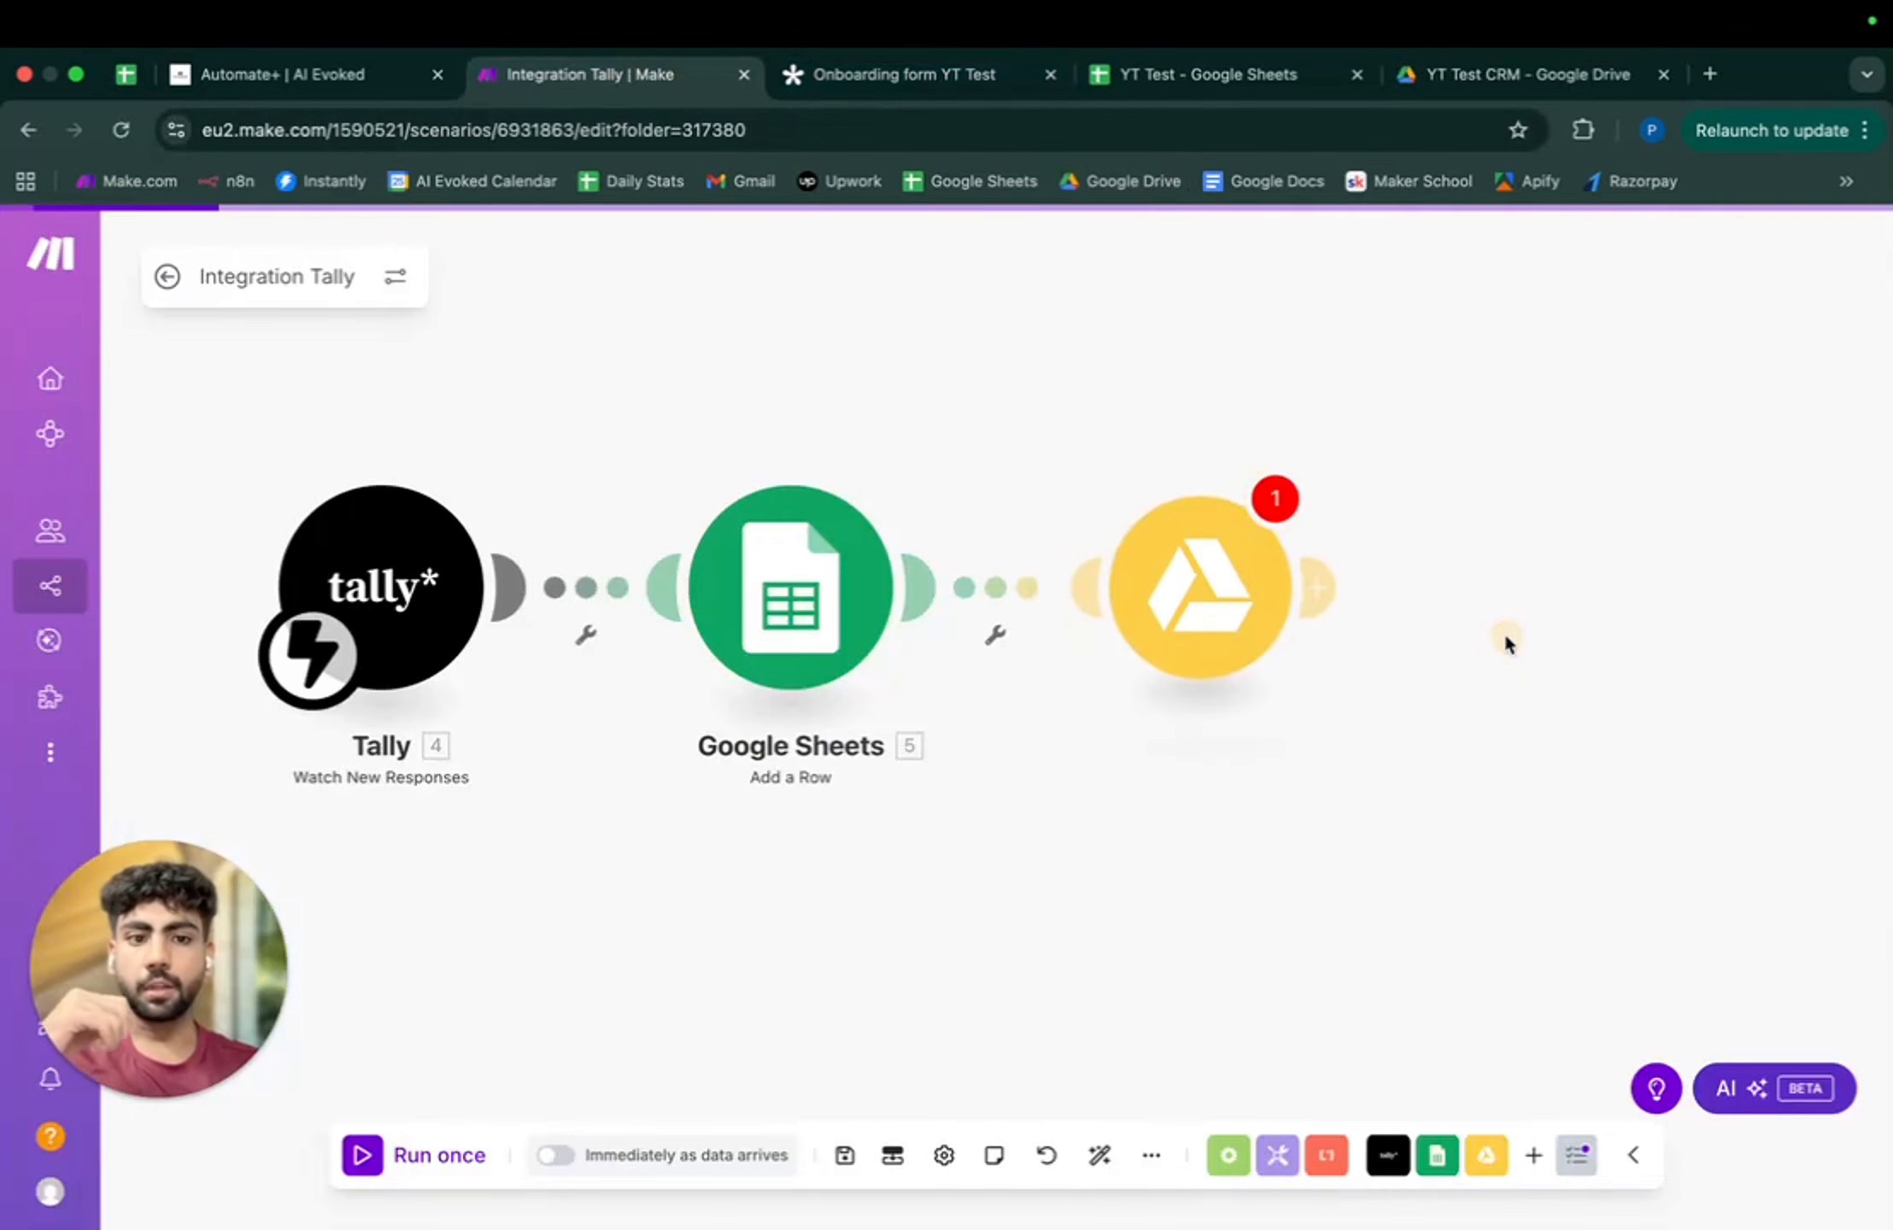
pyautogui.click(1547, 367)
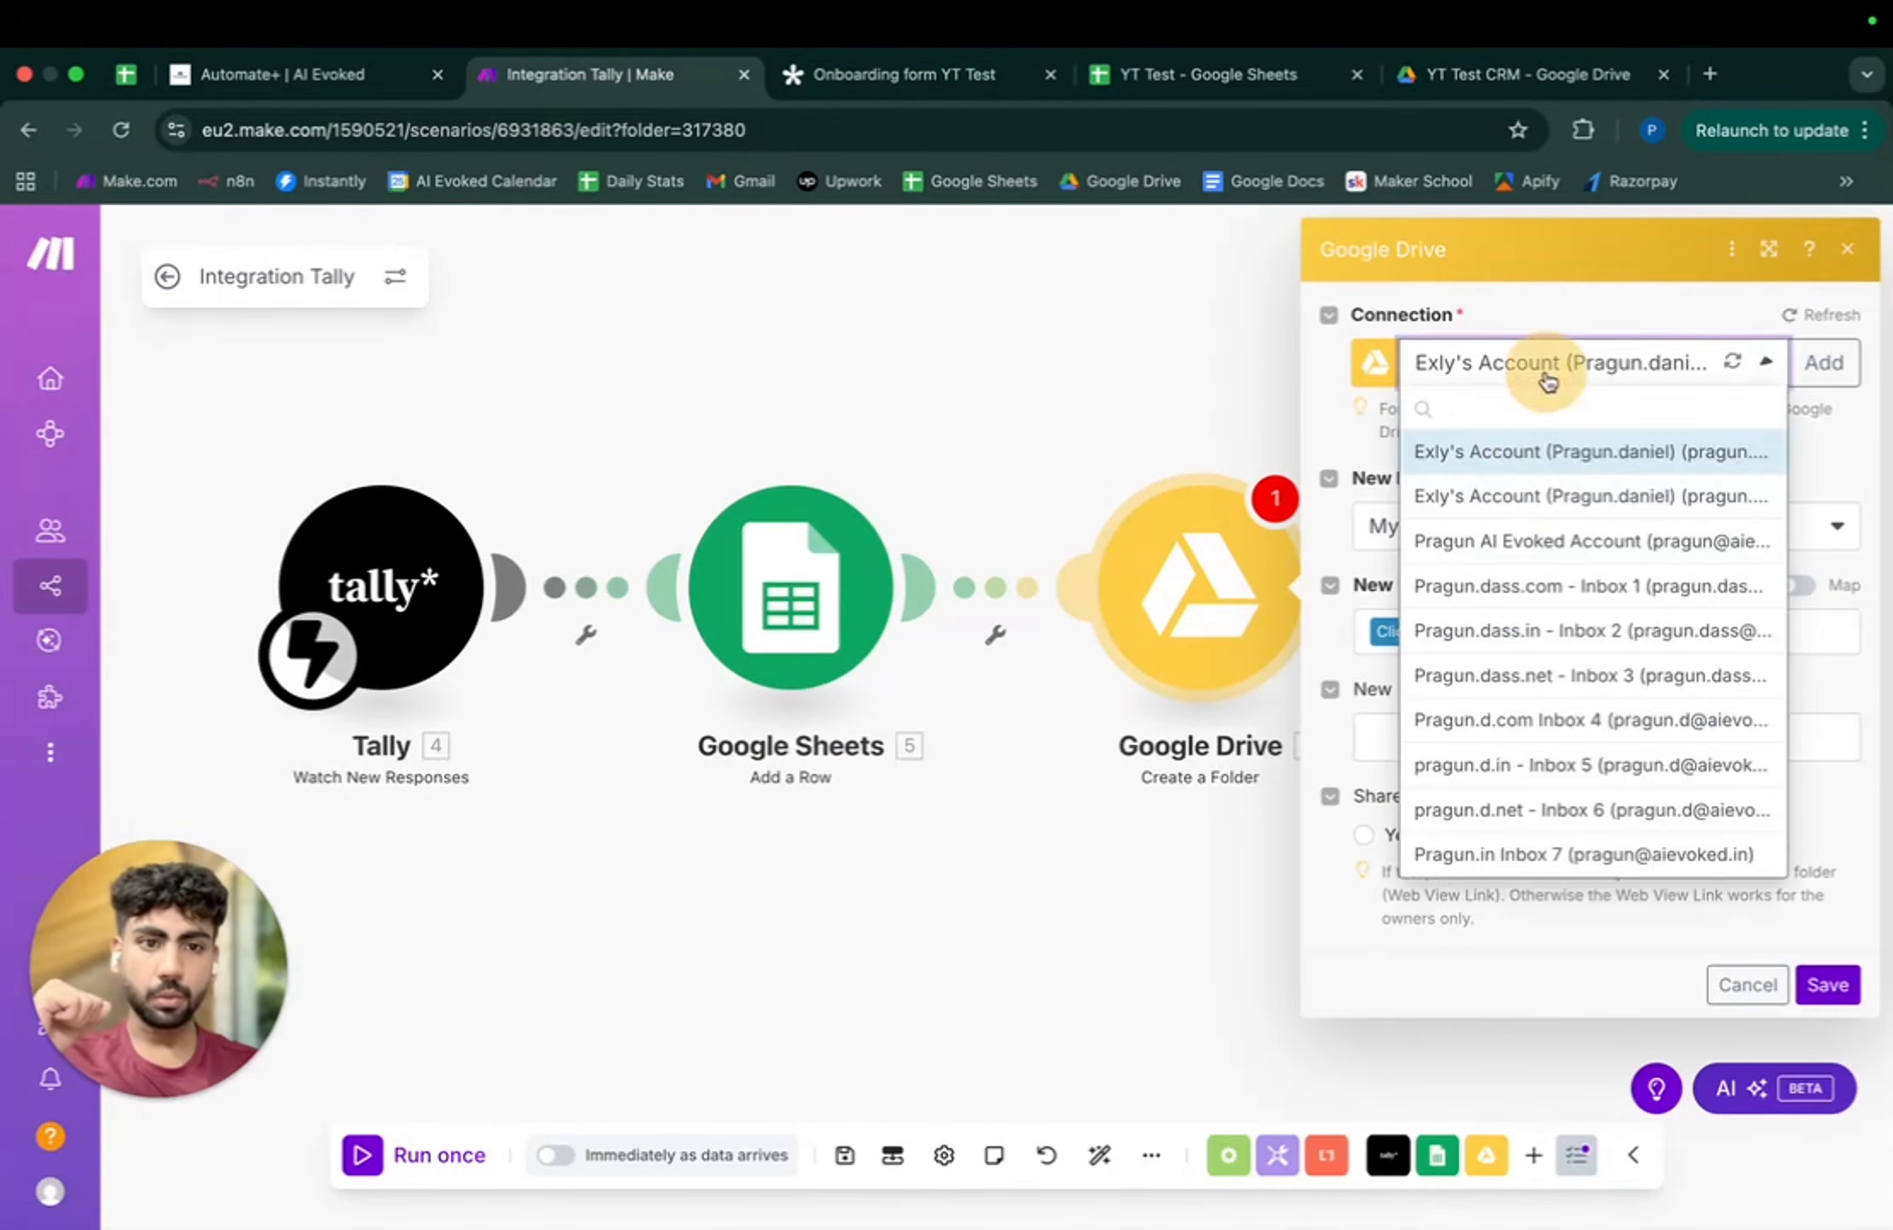
pyautogui.click(1526, 541)
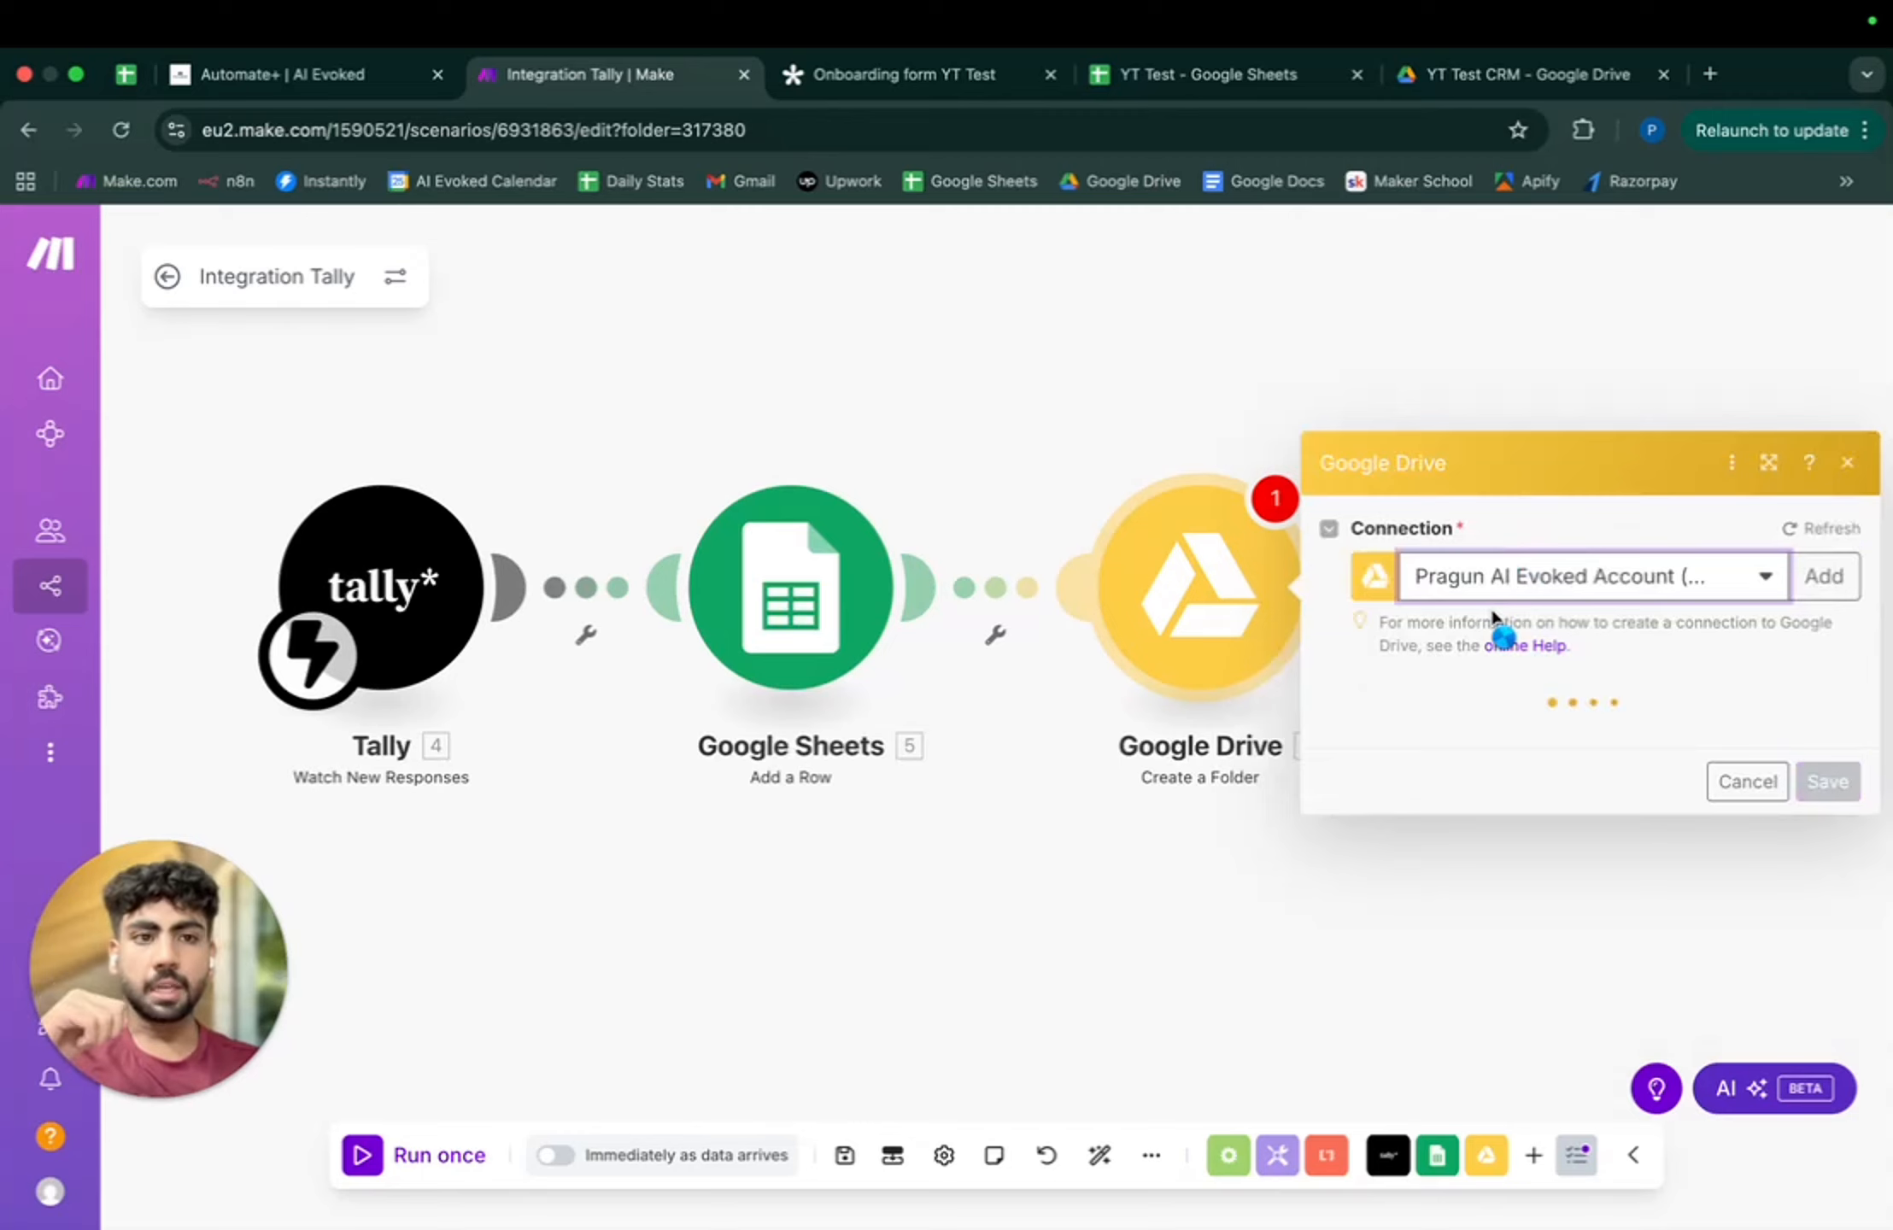
pyautogui.click(1450, 77)
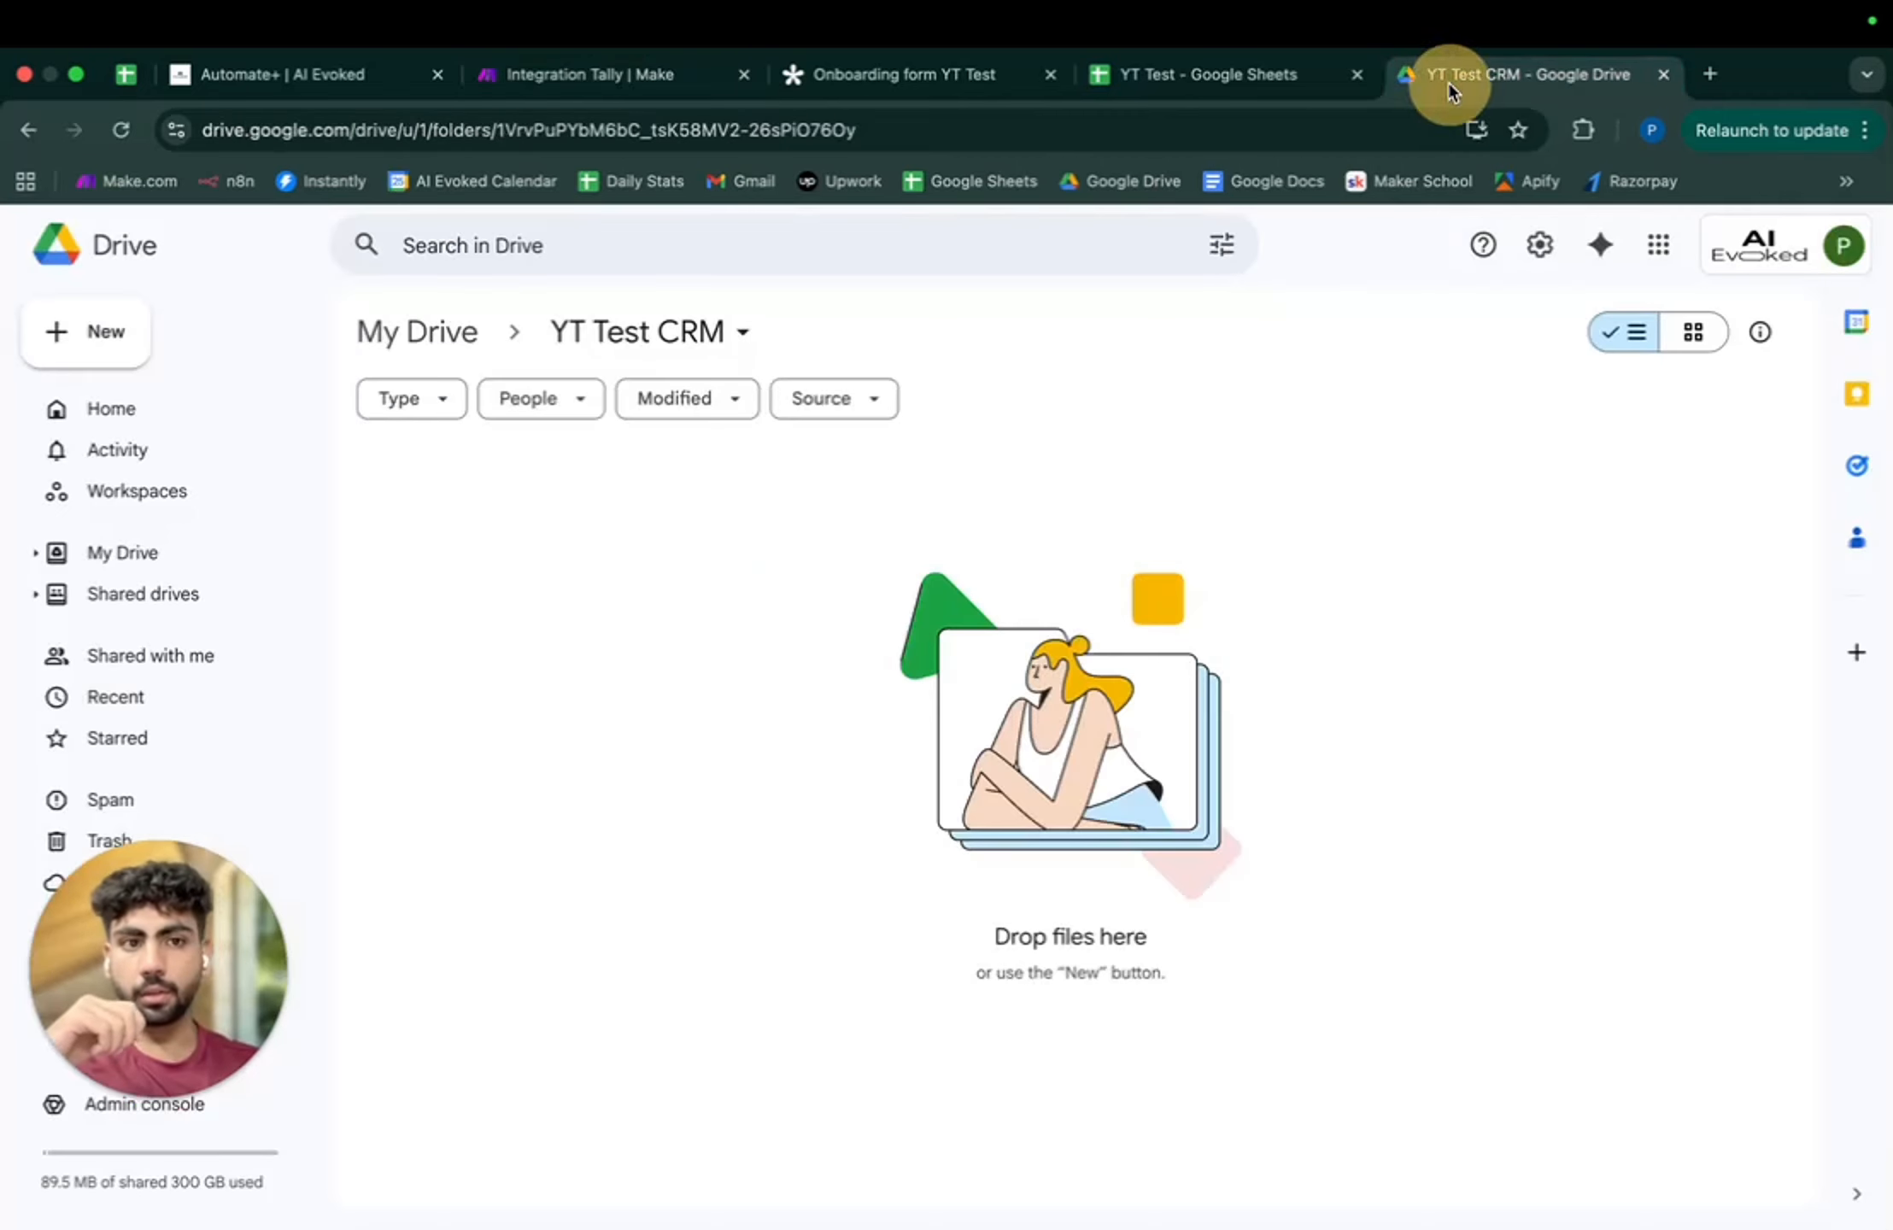
pyautogui.click(670, 64)
pyautogui.click(1501, 634)
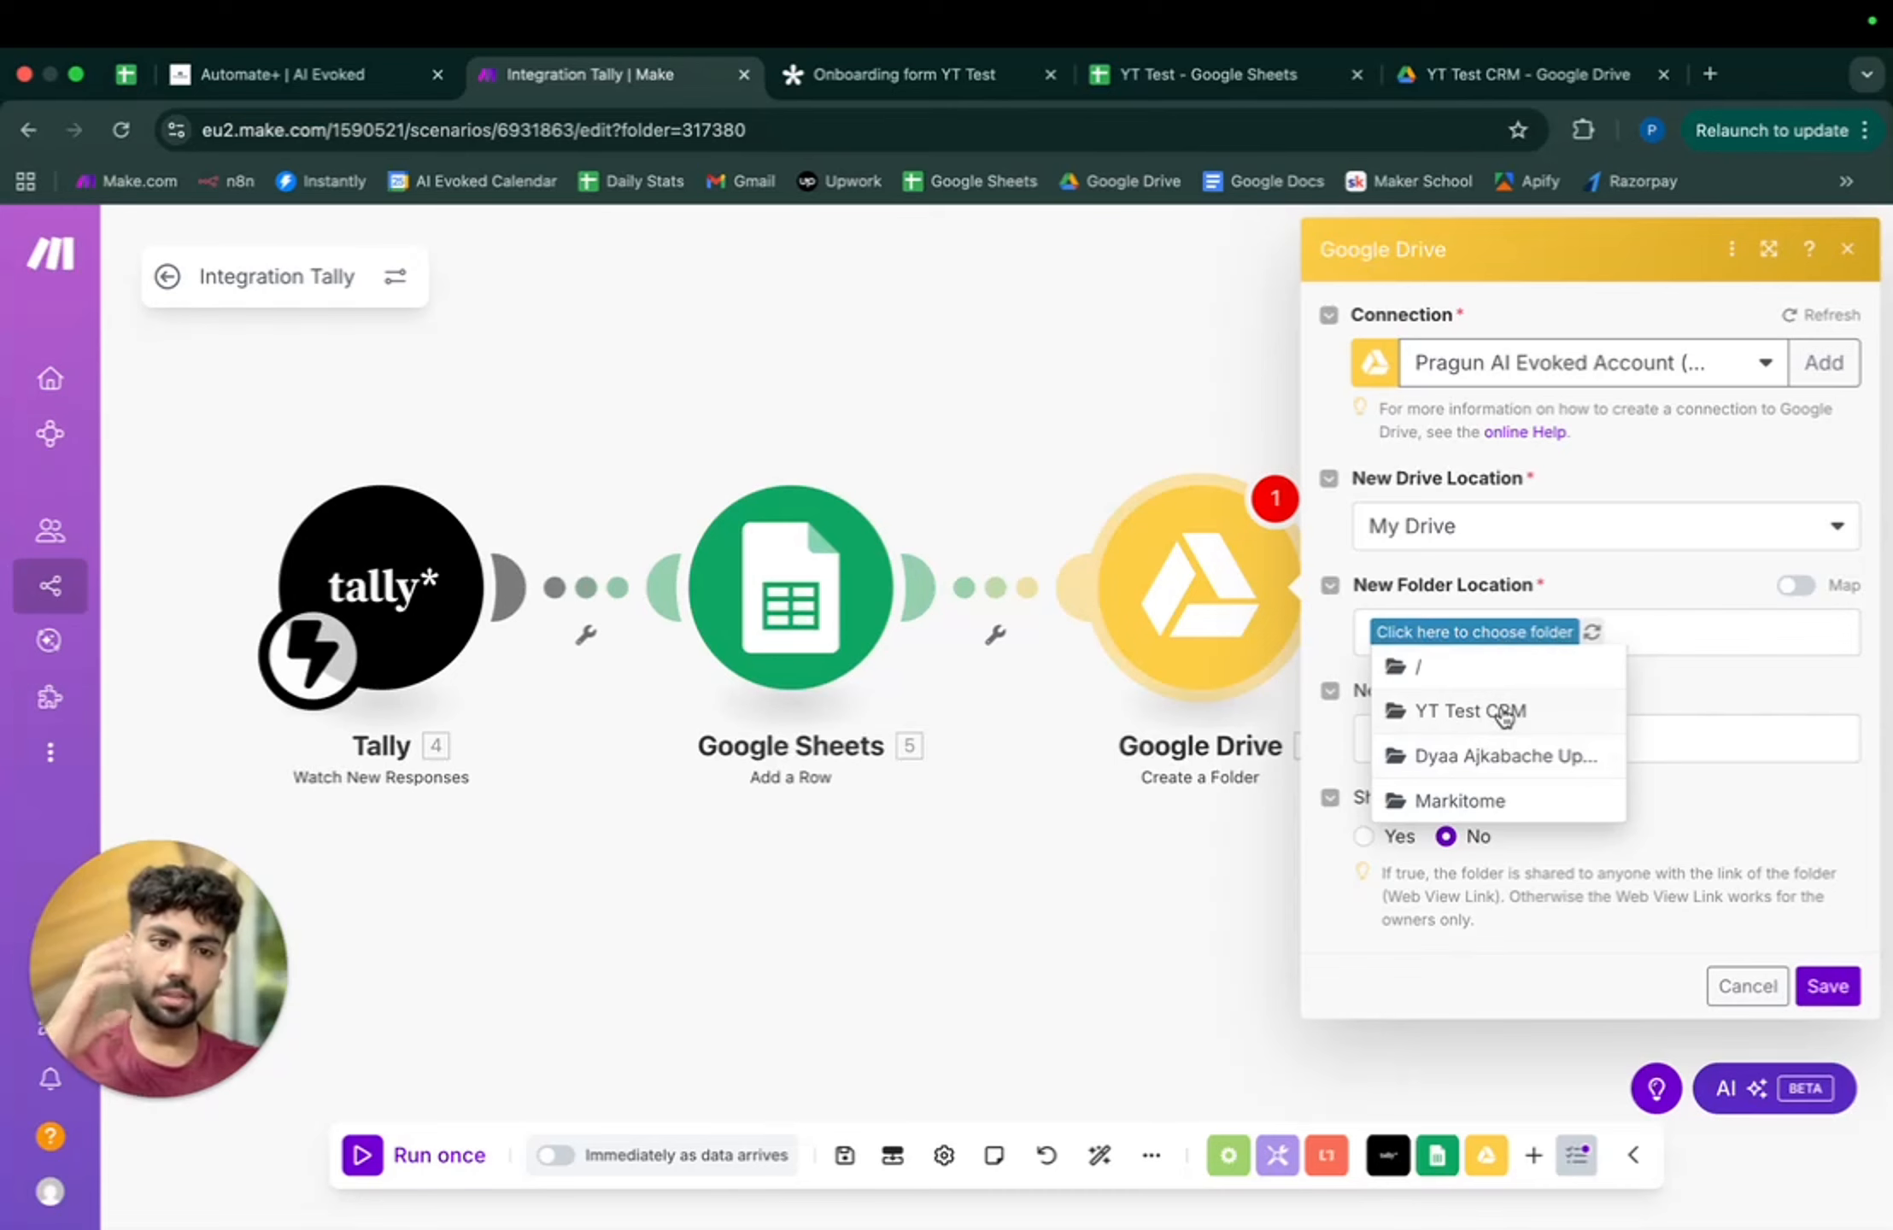
pyautogui.click(1504, 714)
# - Name the new folder from the Tally Name answer followed by '- Client Data'
pyautogui.click(1433, 743)
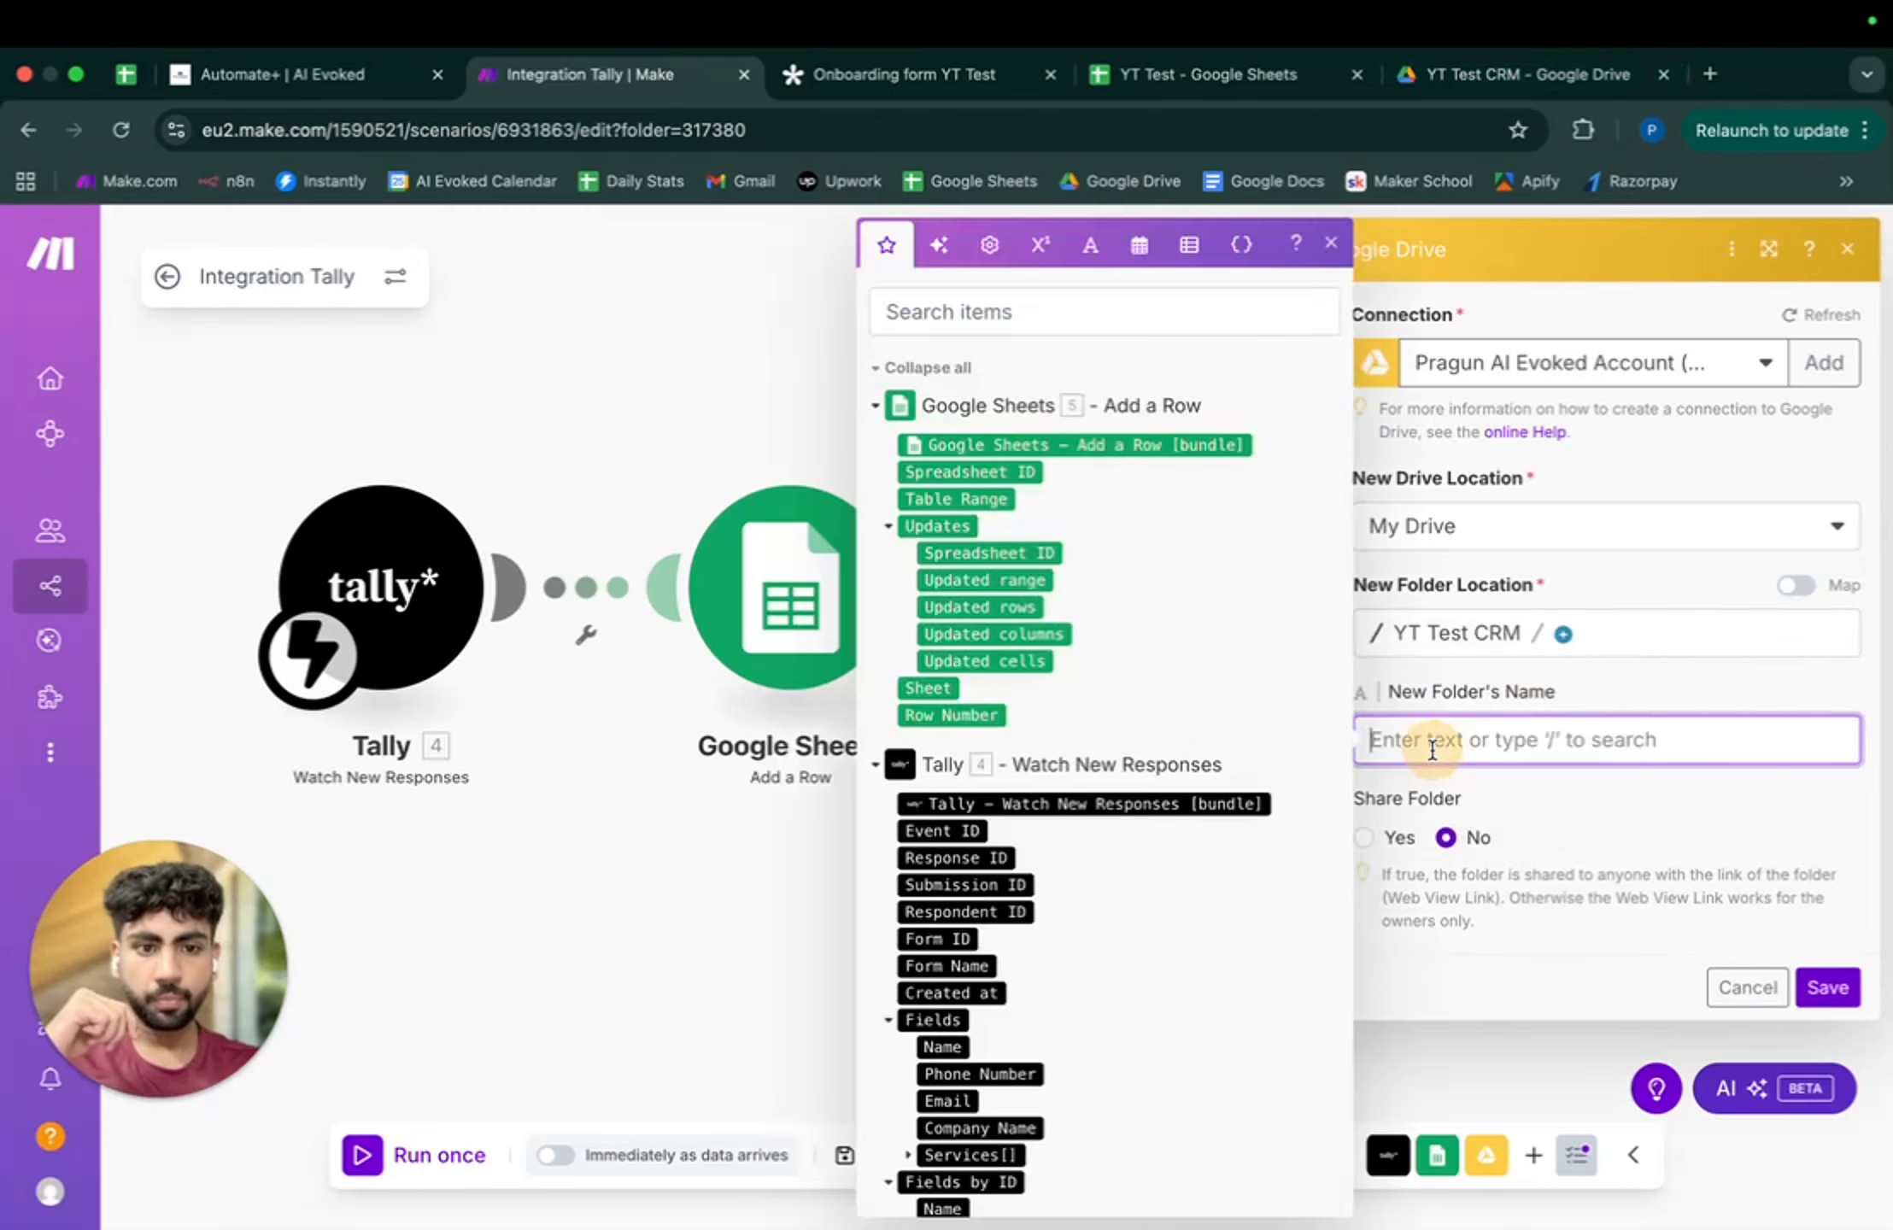
pyautogui.click(1525, 679)
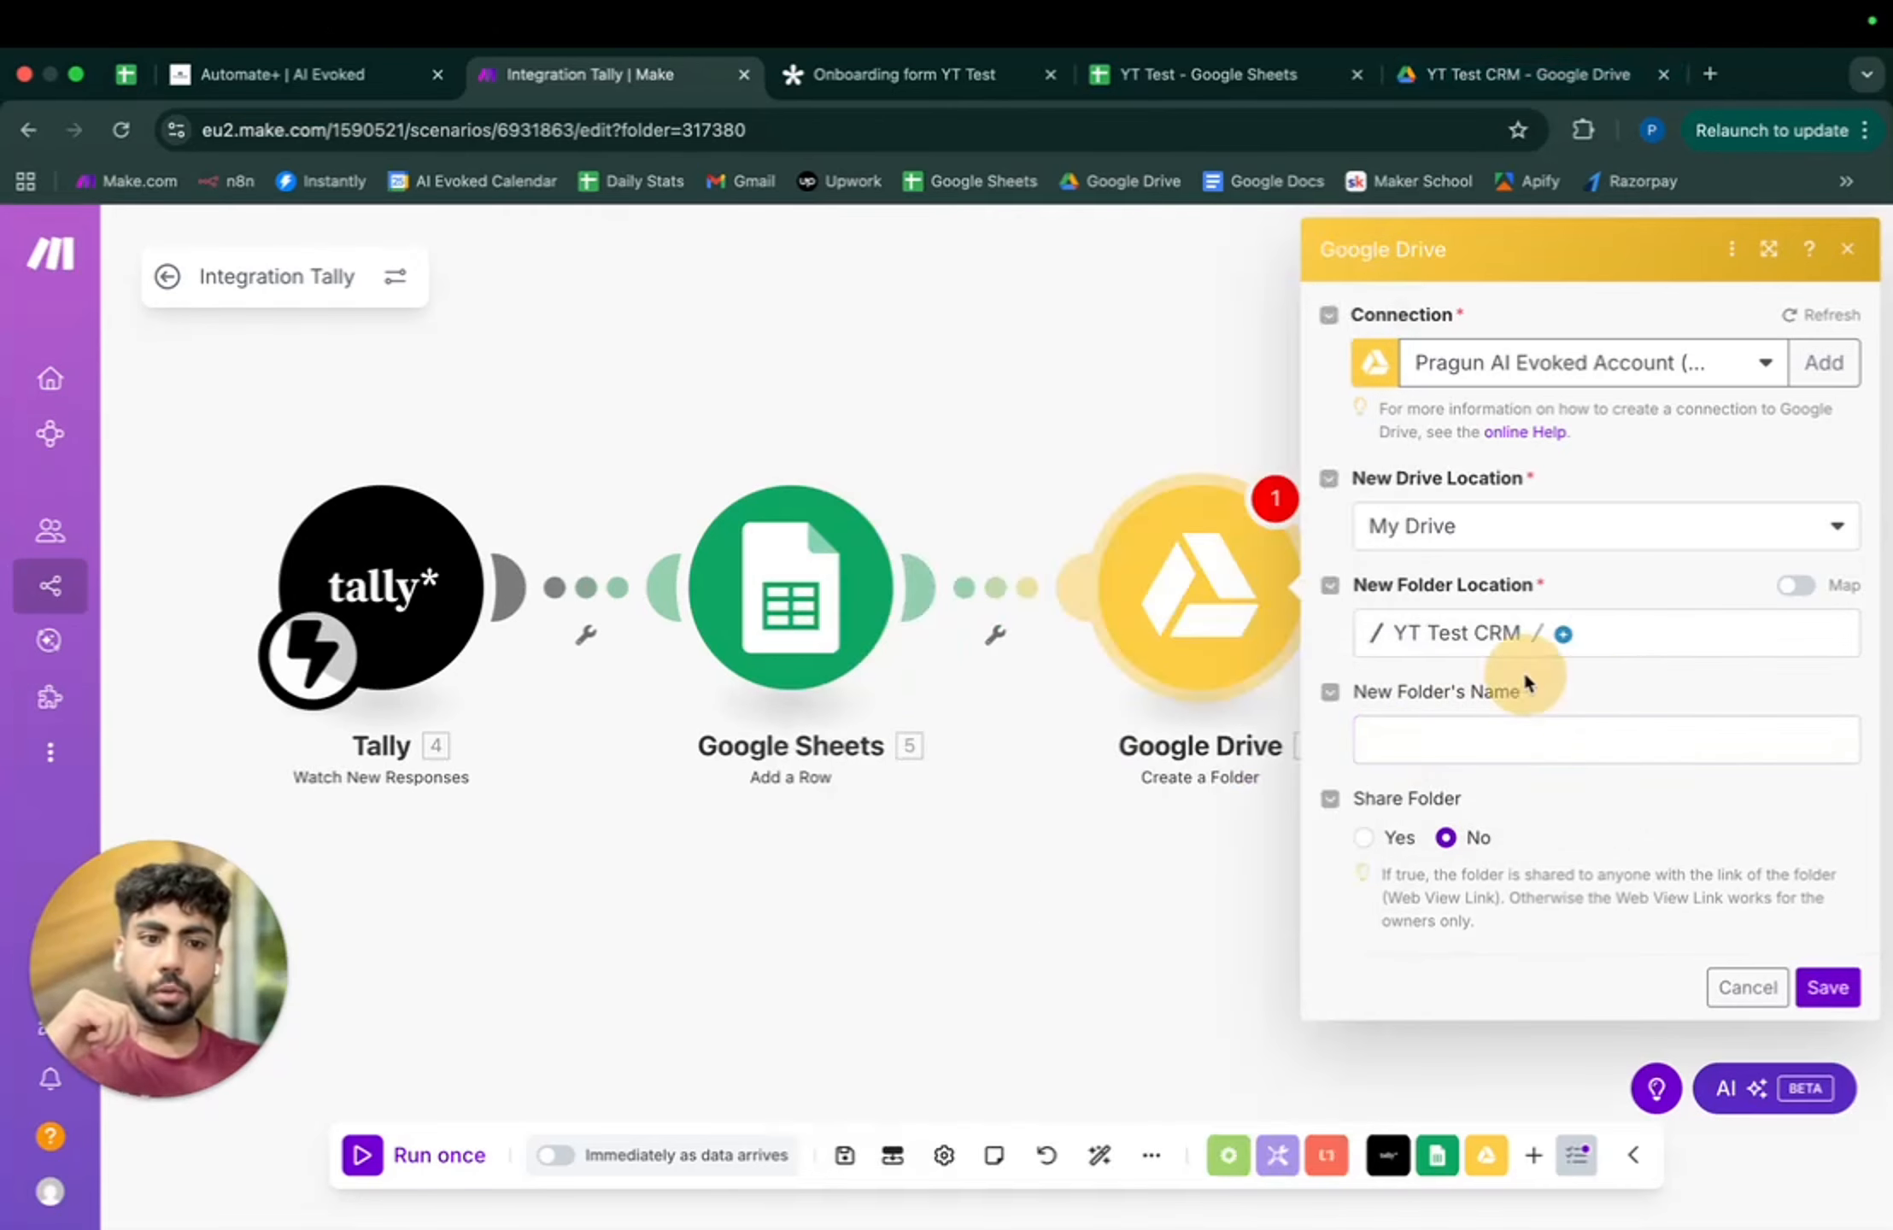
pyautogui.click(1453, 734)
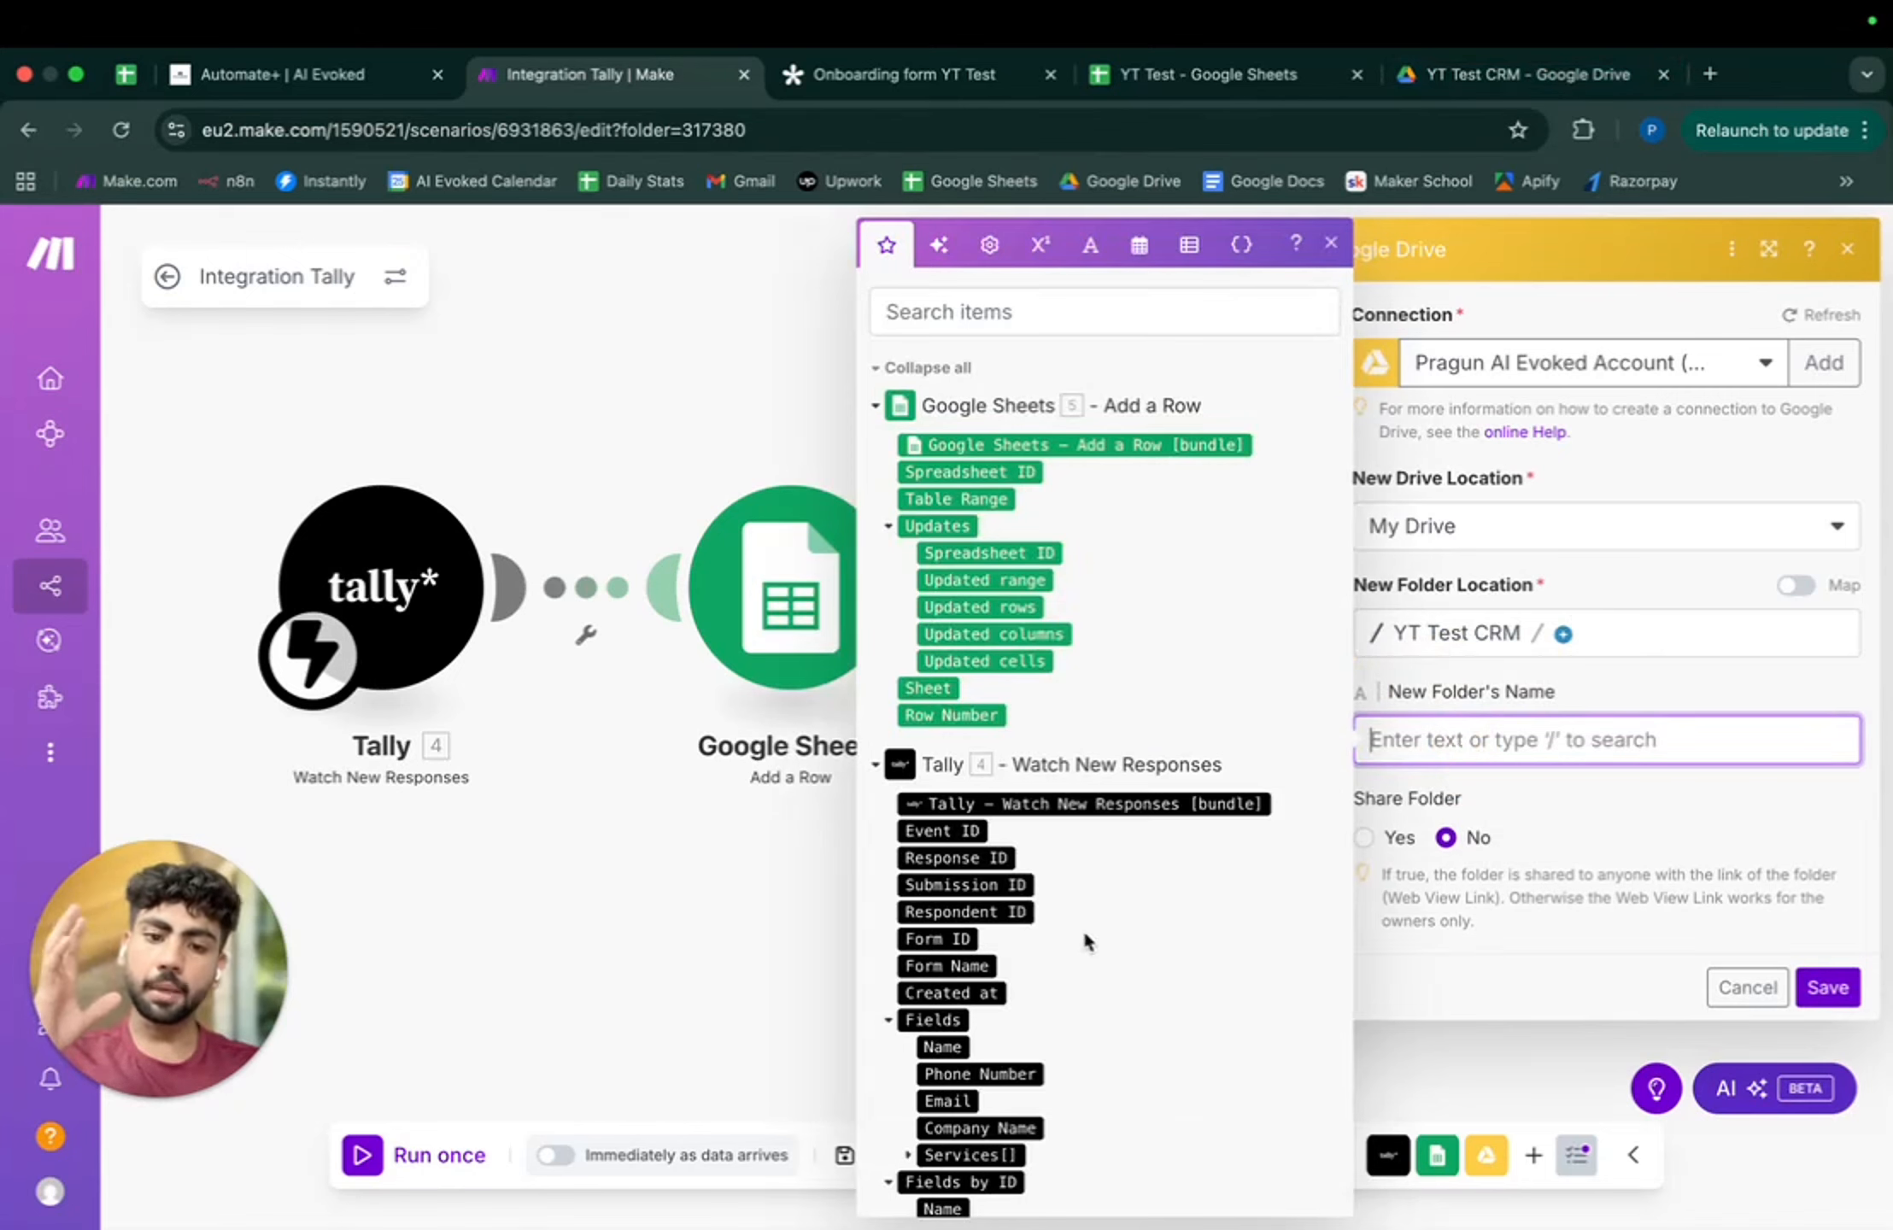
pyautogui.scroll(-3, 1085, 936)
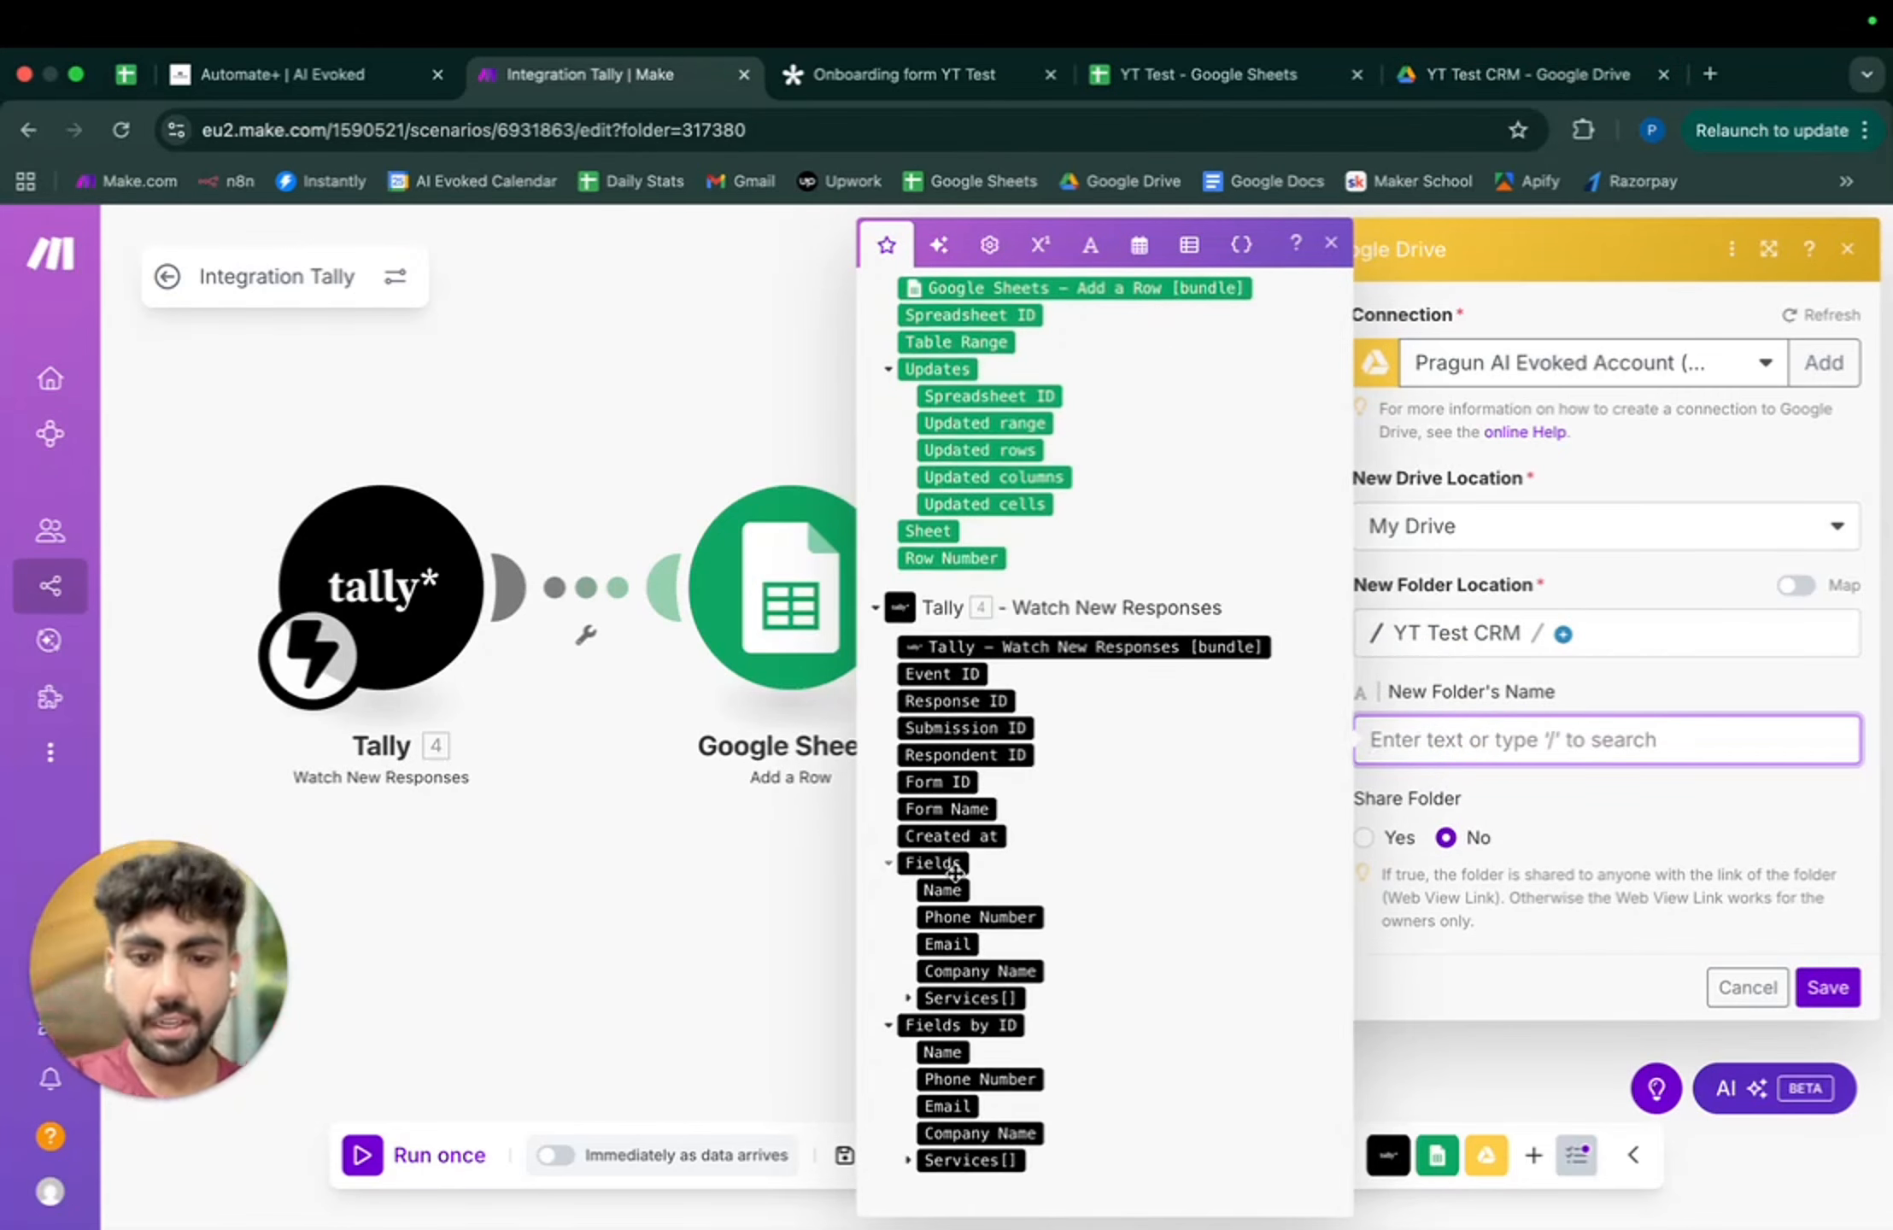
pyautogui.moveTo(923, 897); pyautogui.dragTo(1435, 740)
pyautogui.write('- Client Data')
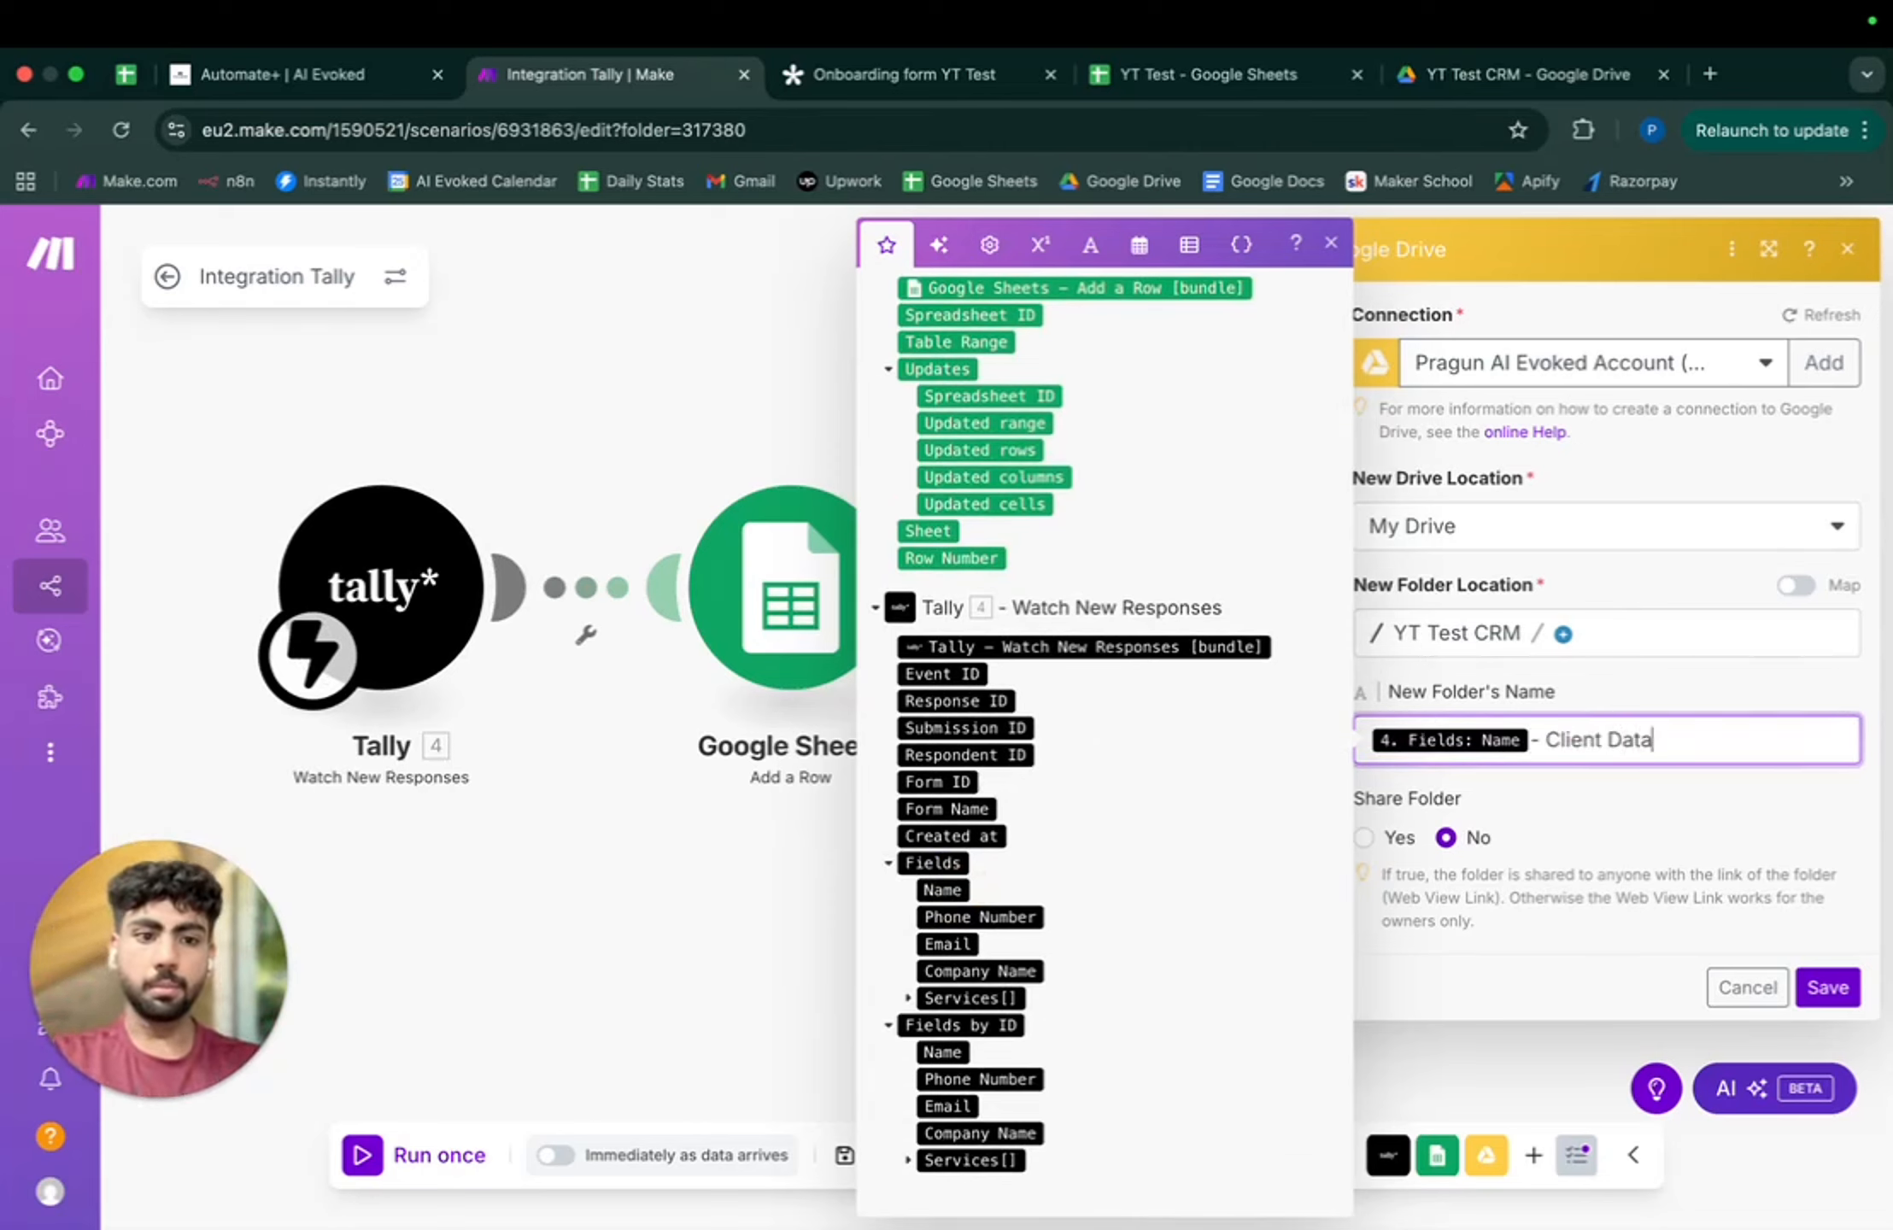
# - Turn on folder sharing with Anyone as Writer
pyautogui.click(1399, 836)
pyautogui.scroll(-1, 1665, 836)
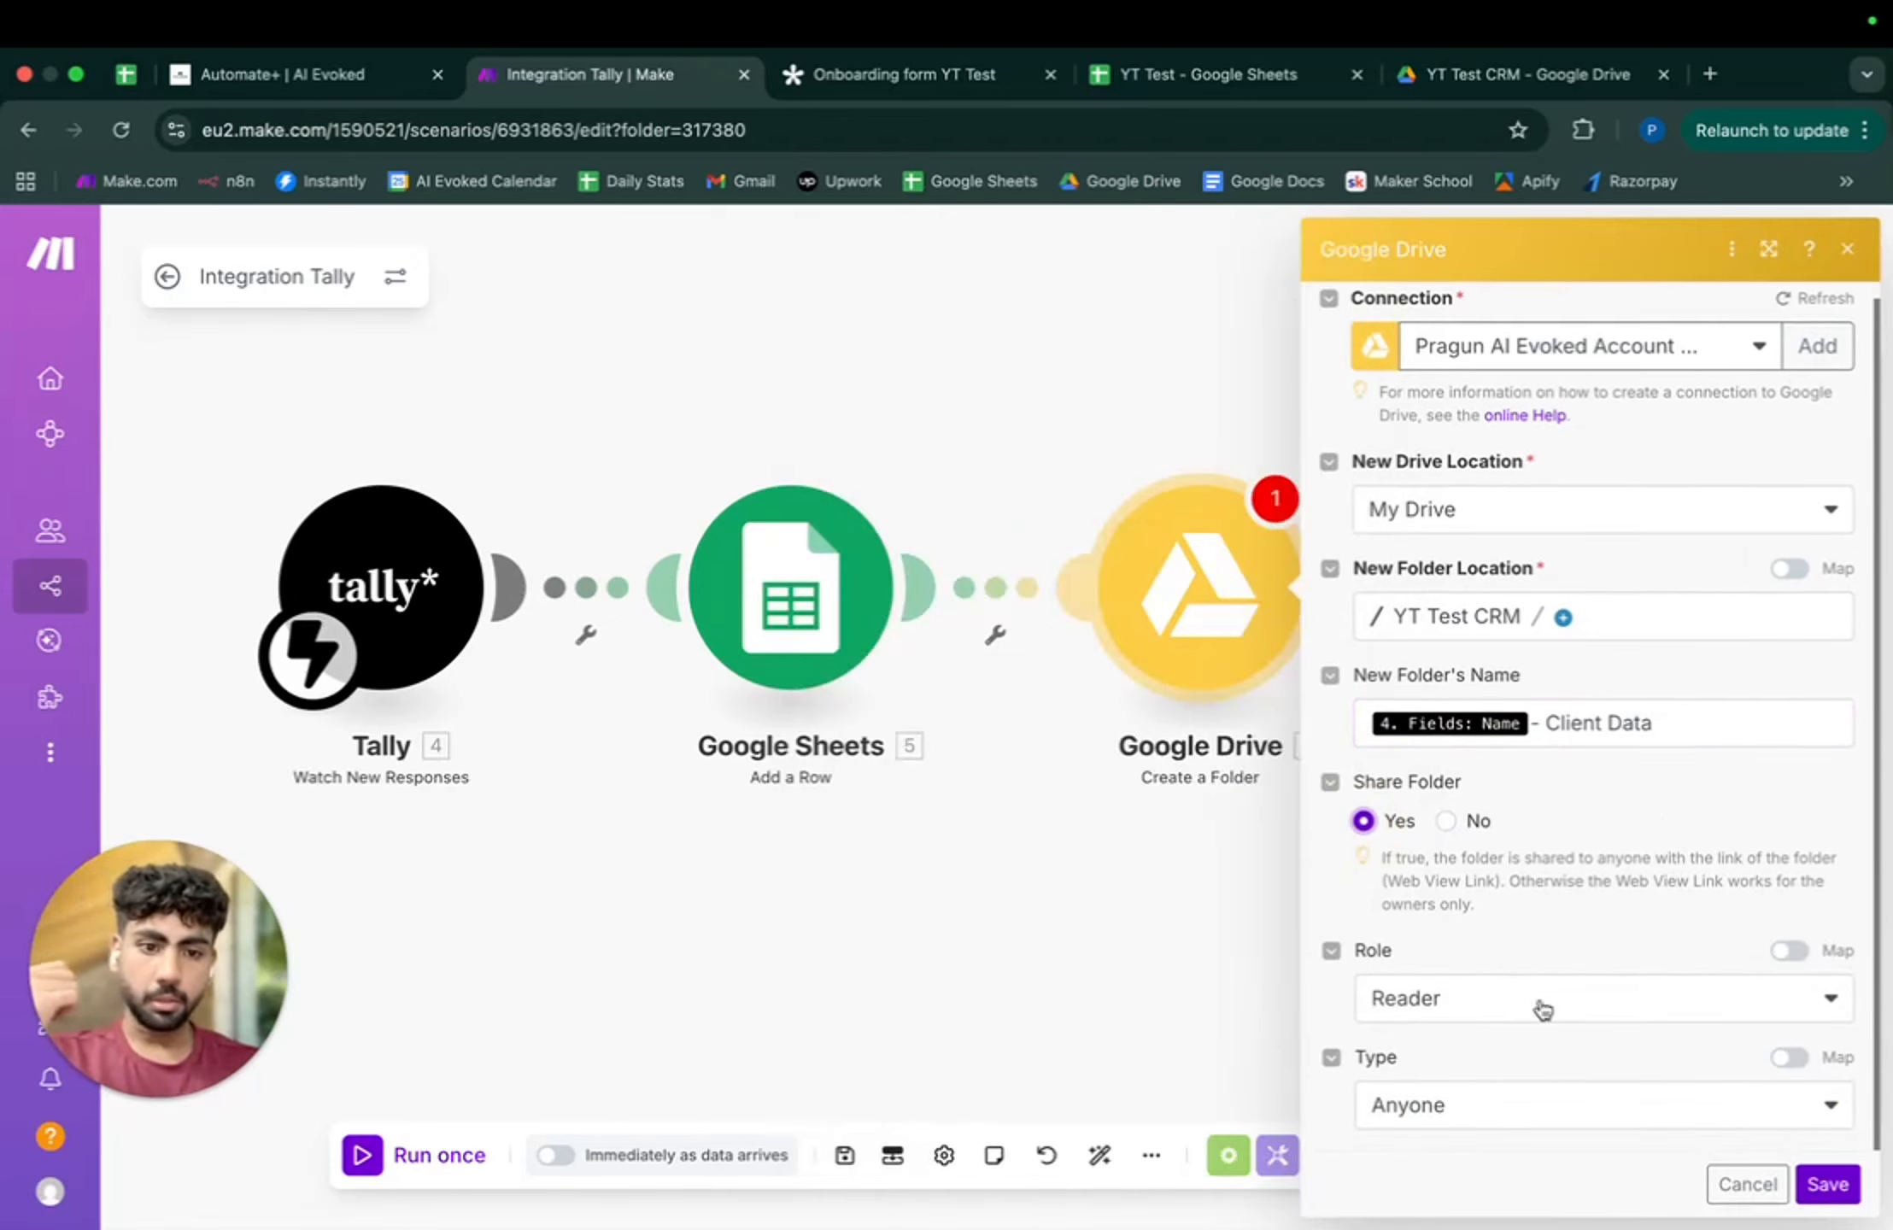
pyautogui.click(1533, 1008)
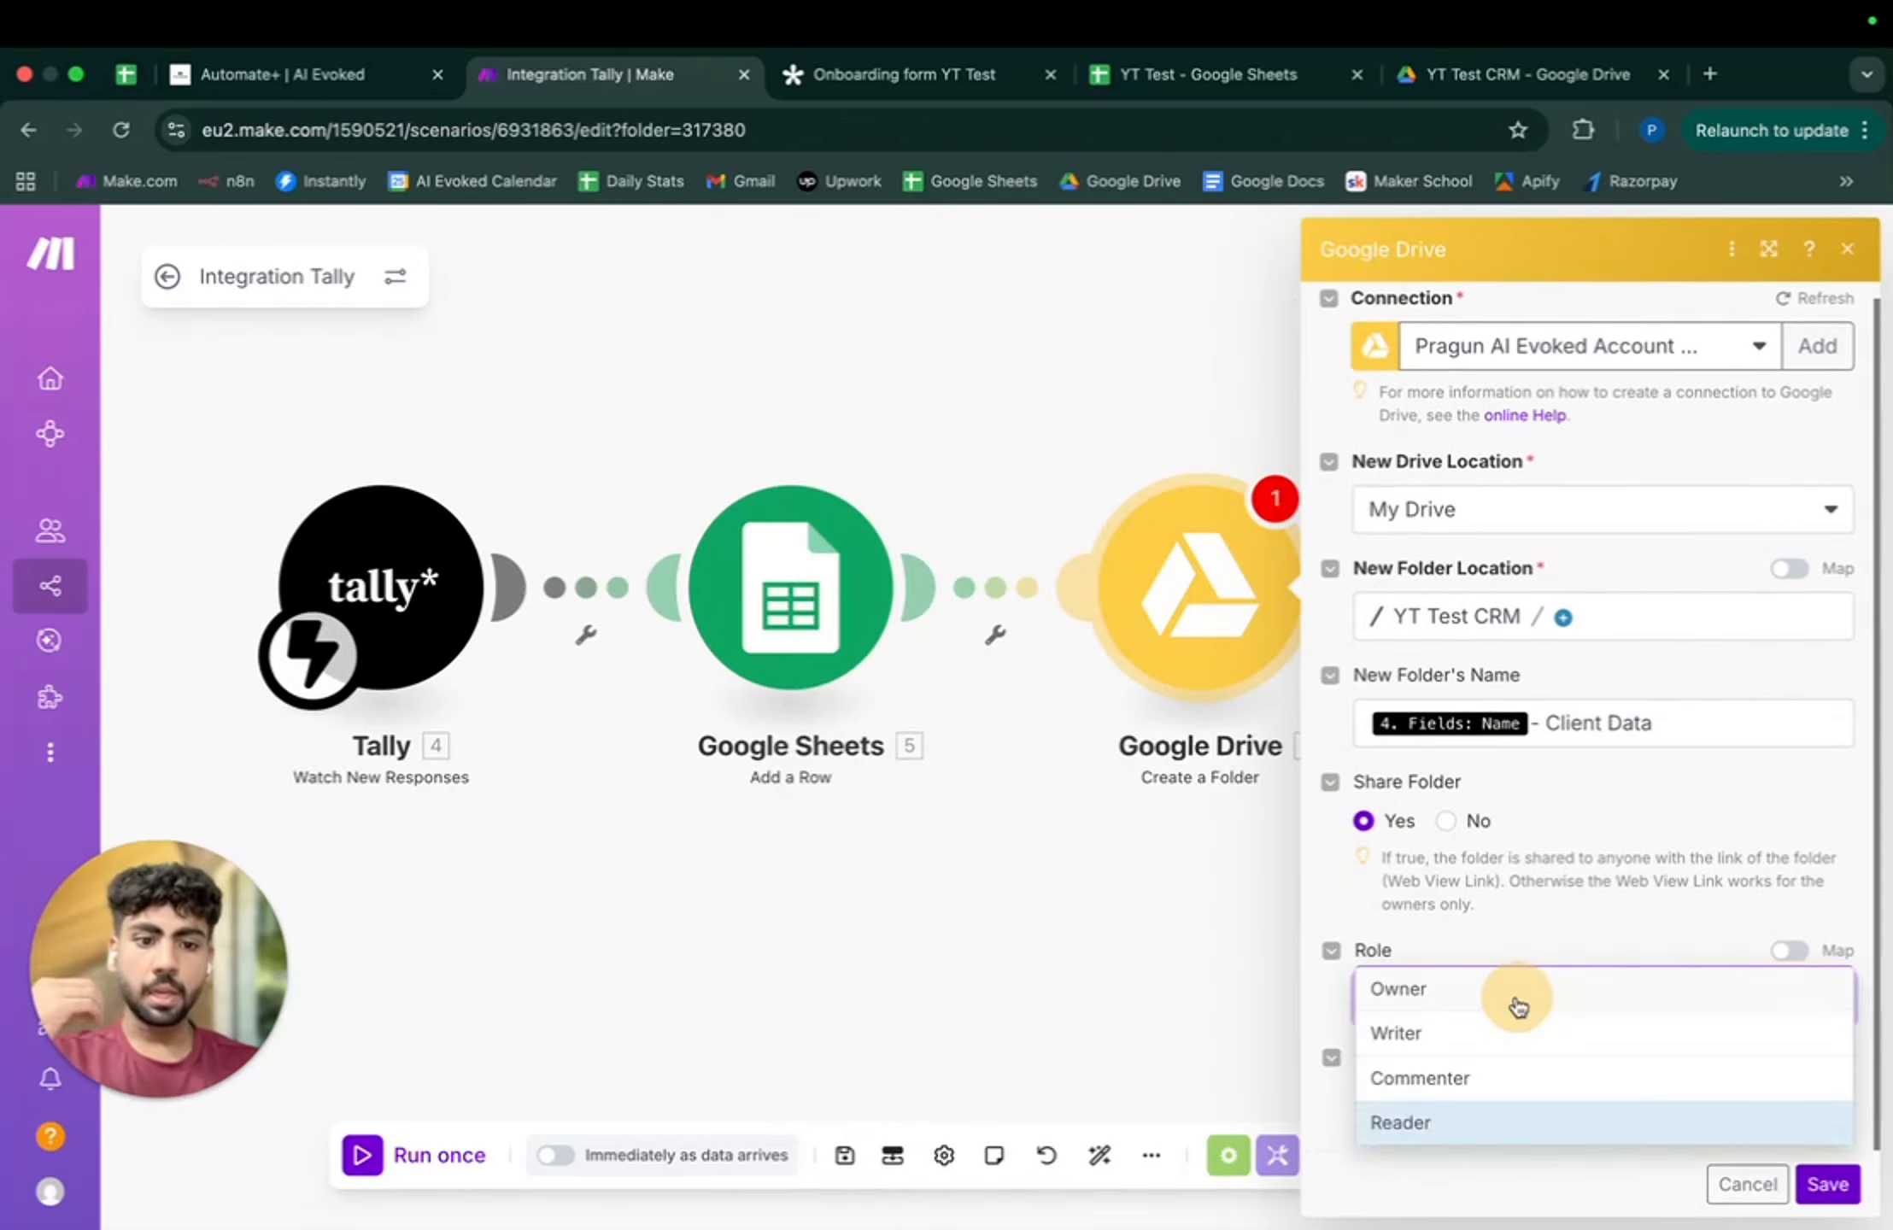
pyautogui.click(1474, 1026)
pyautogui.click(1489, 1081)
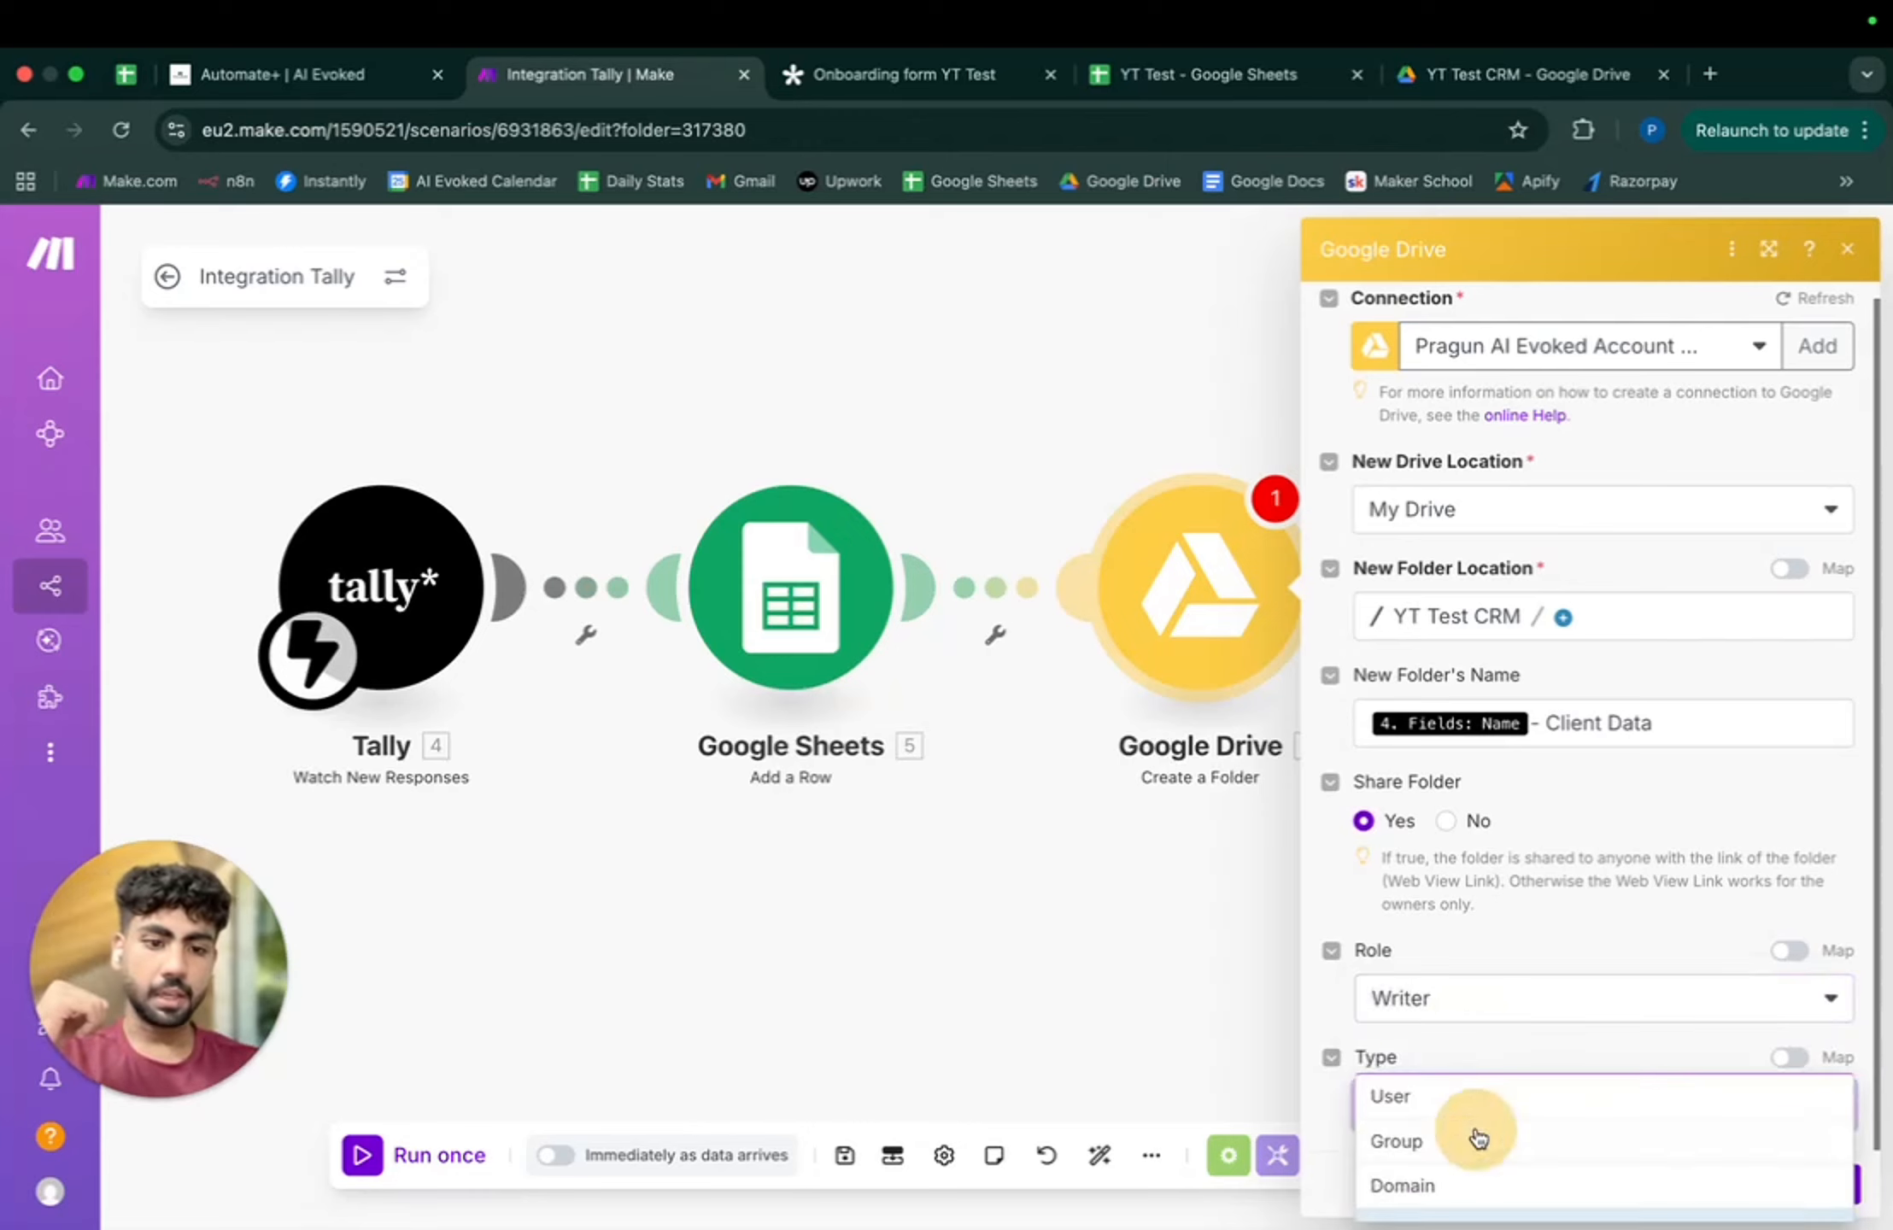
pyautogui.click(1485, 1064)
pyautogui.click(1486, 1010)
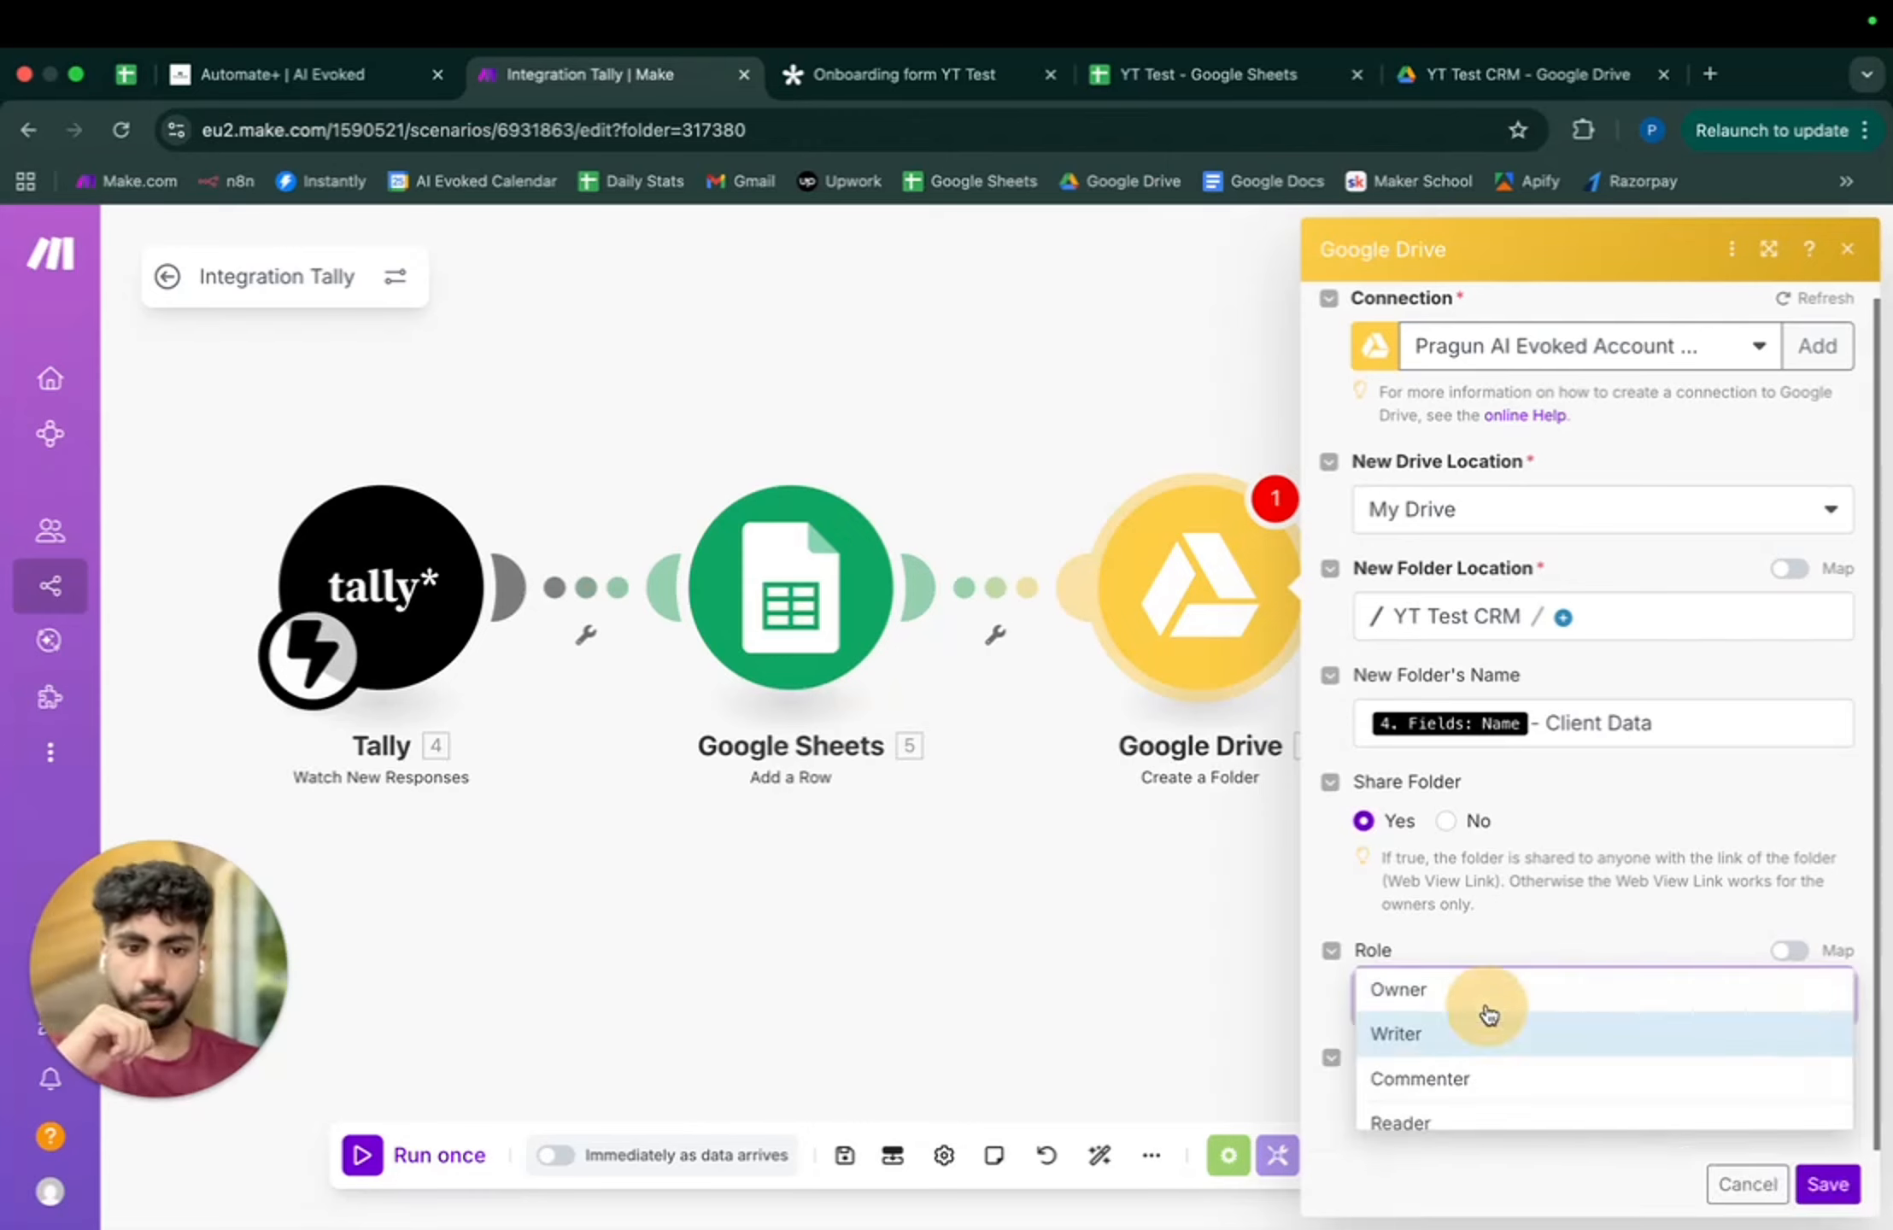
pyautogui.click(1592, 944)
# - Save the folder step and rename it 'Main Client Folder'
pyautogui.click(1828, 1185)
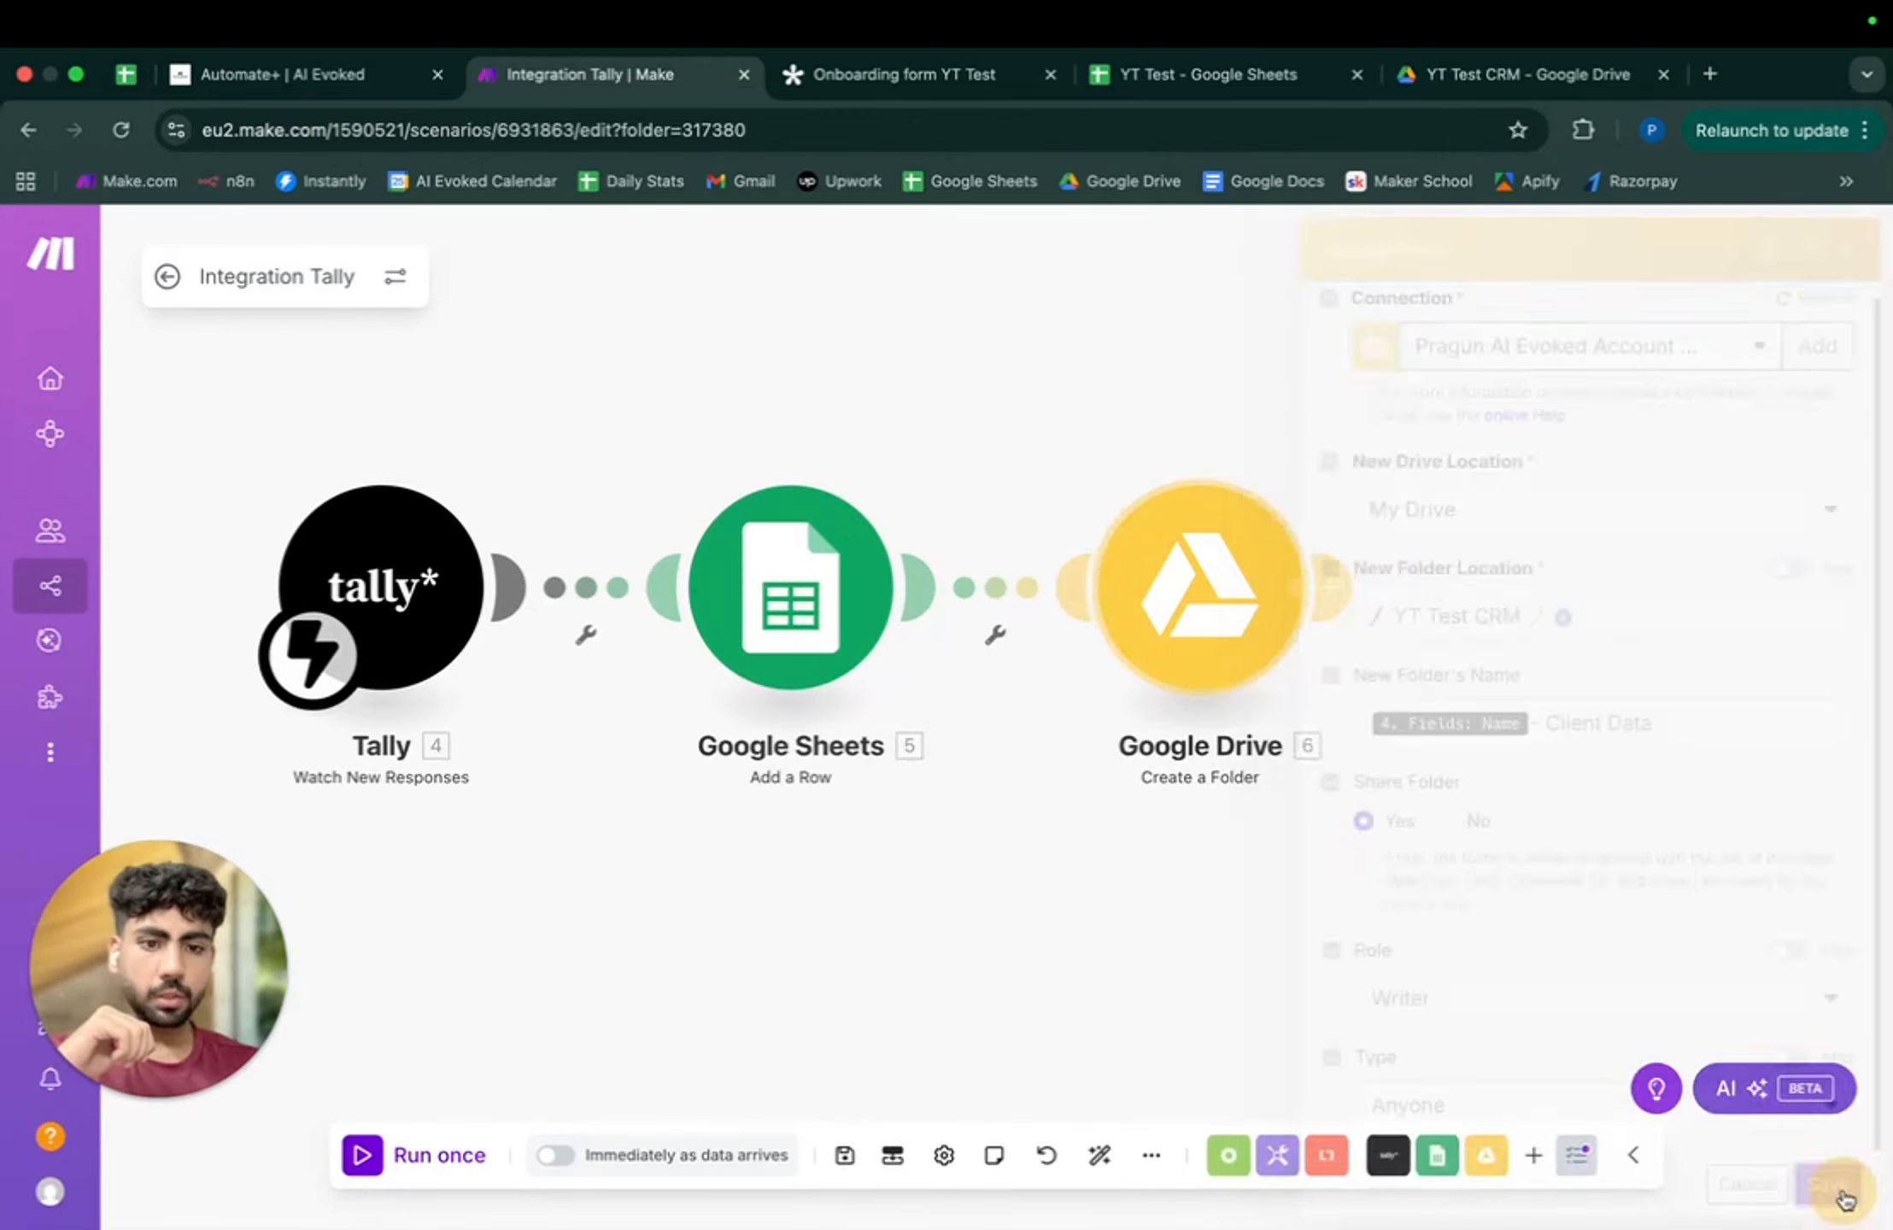
pyautogui.rightClick(1171, 602)
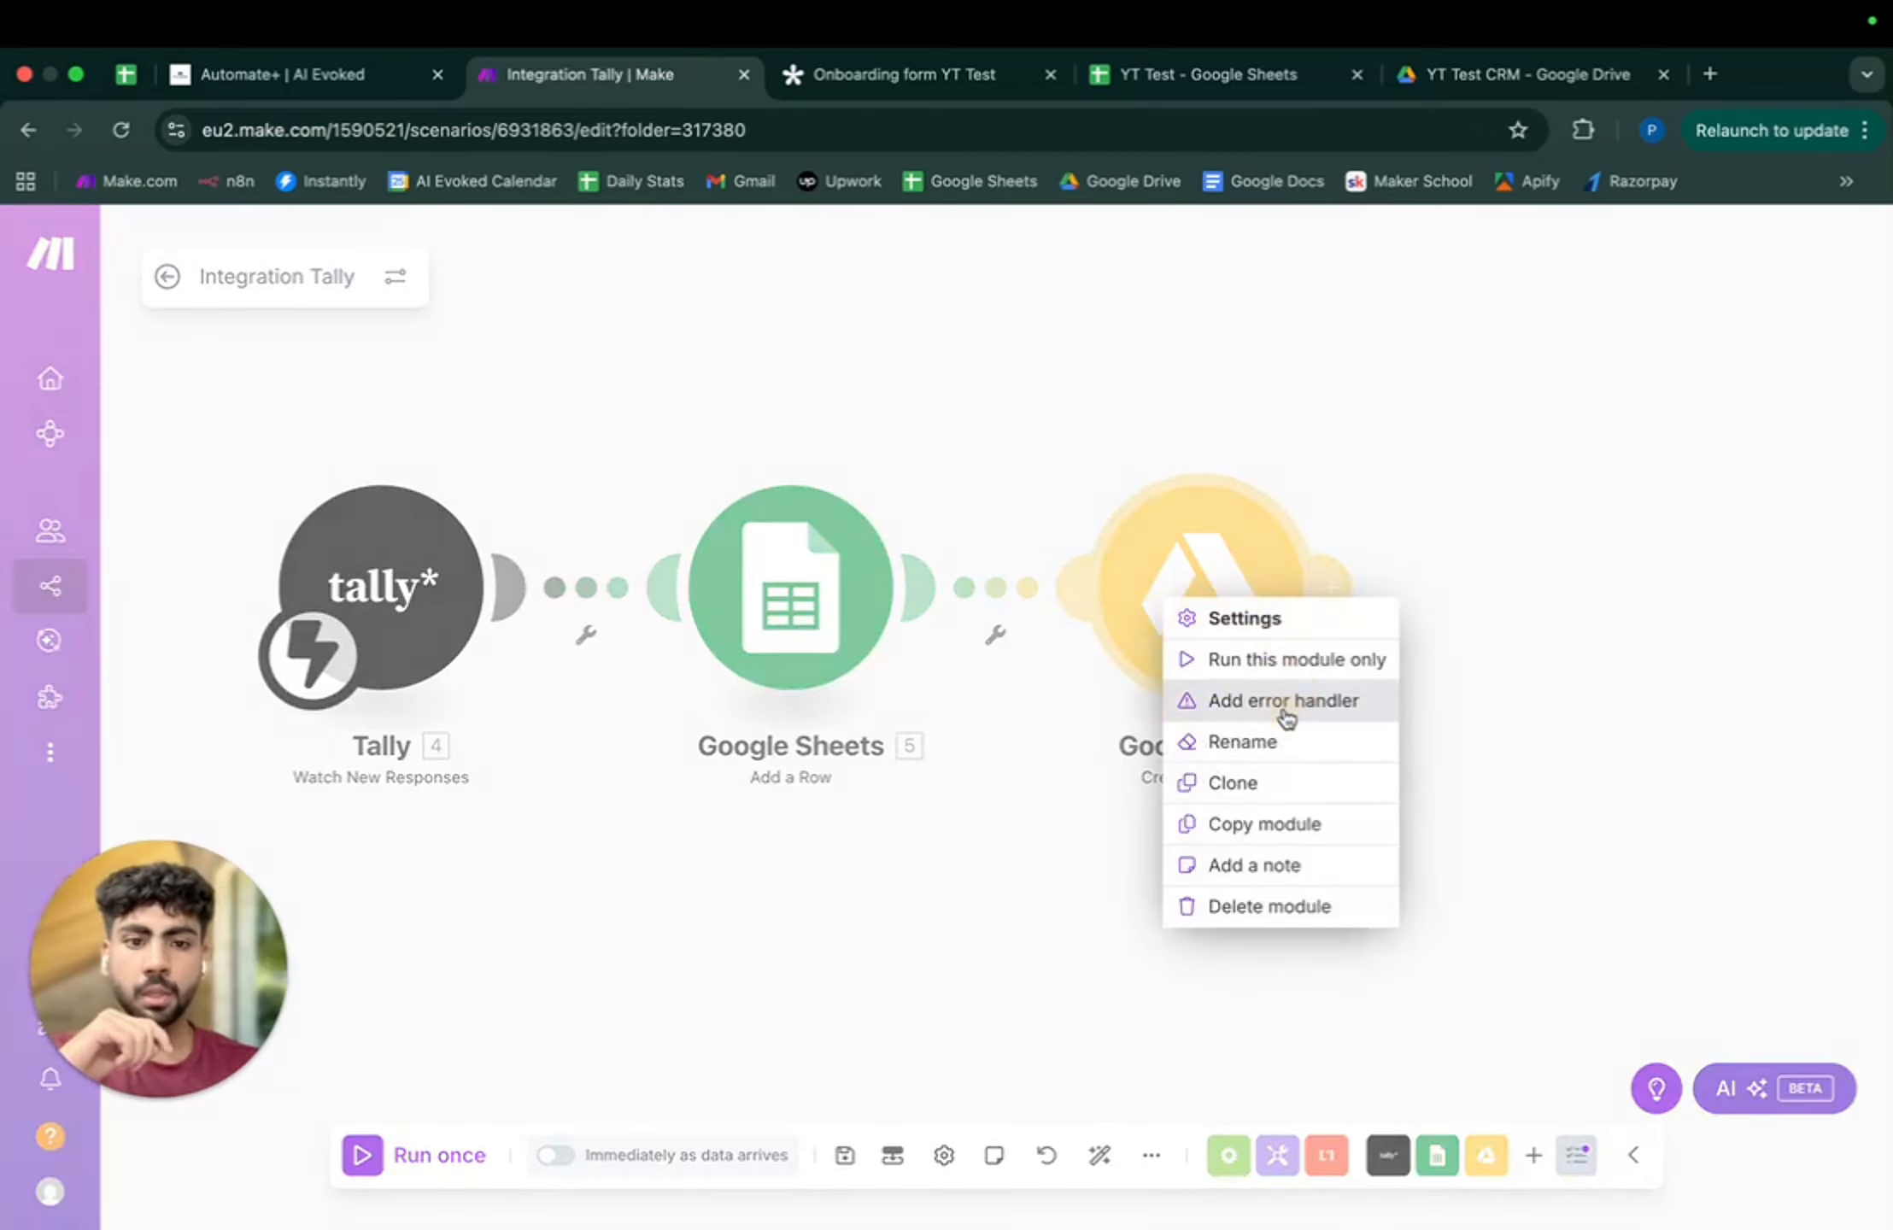
pyautogui.click(1286, 740)
pyautogui.write('Main Client')
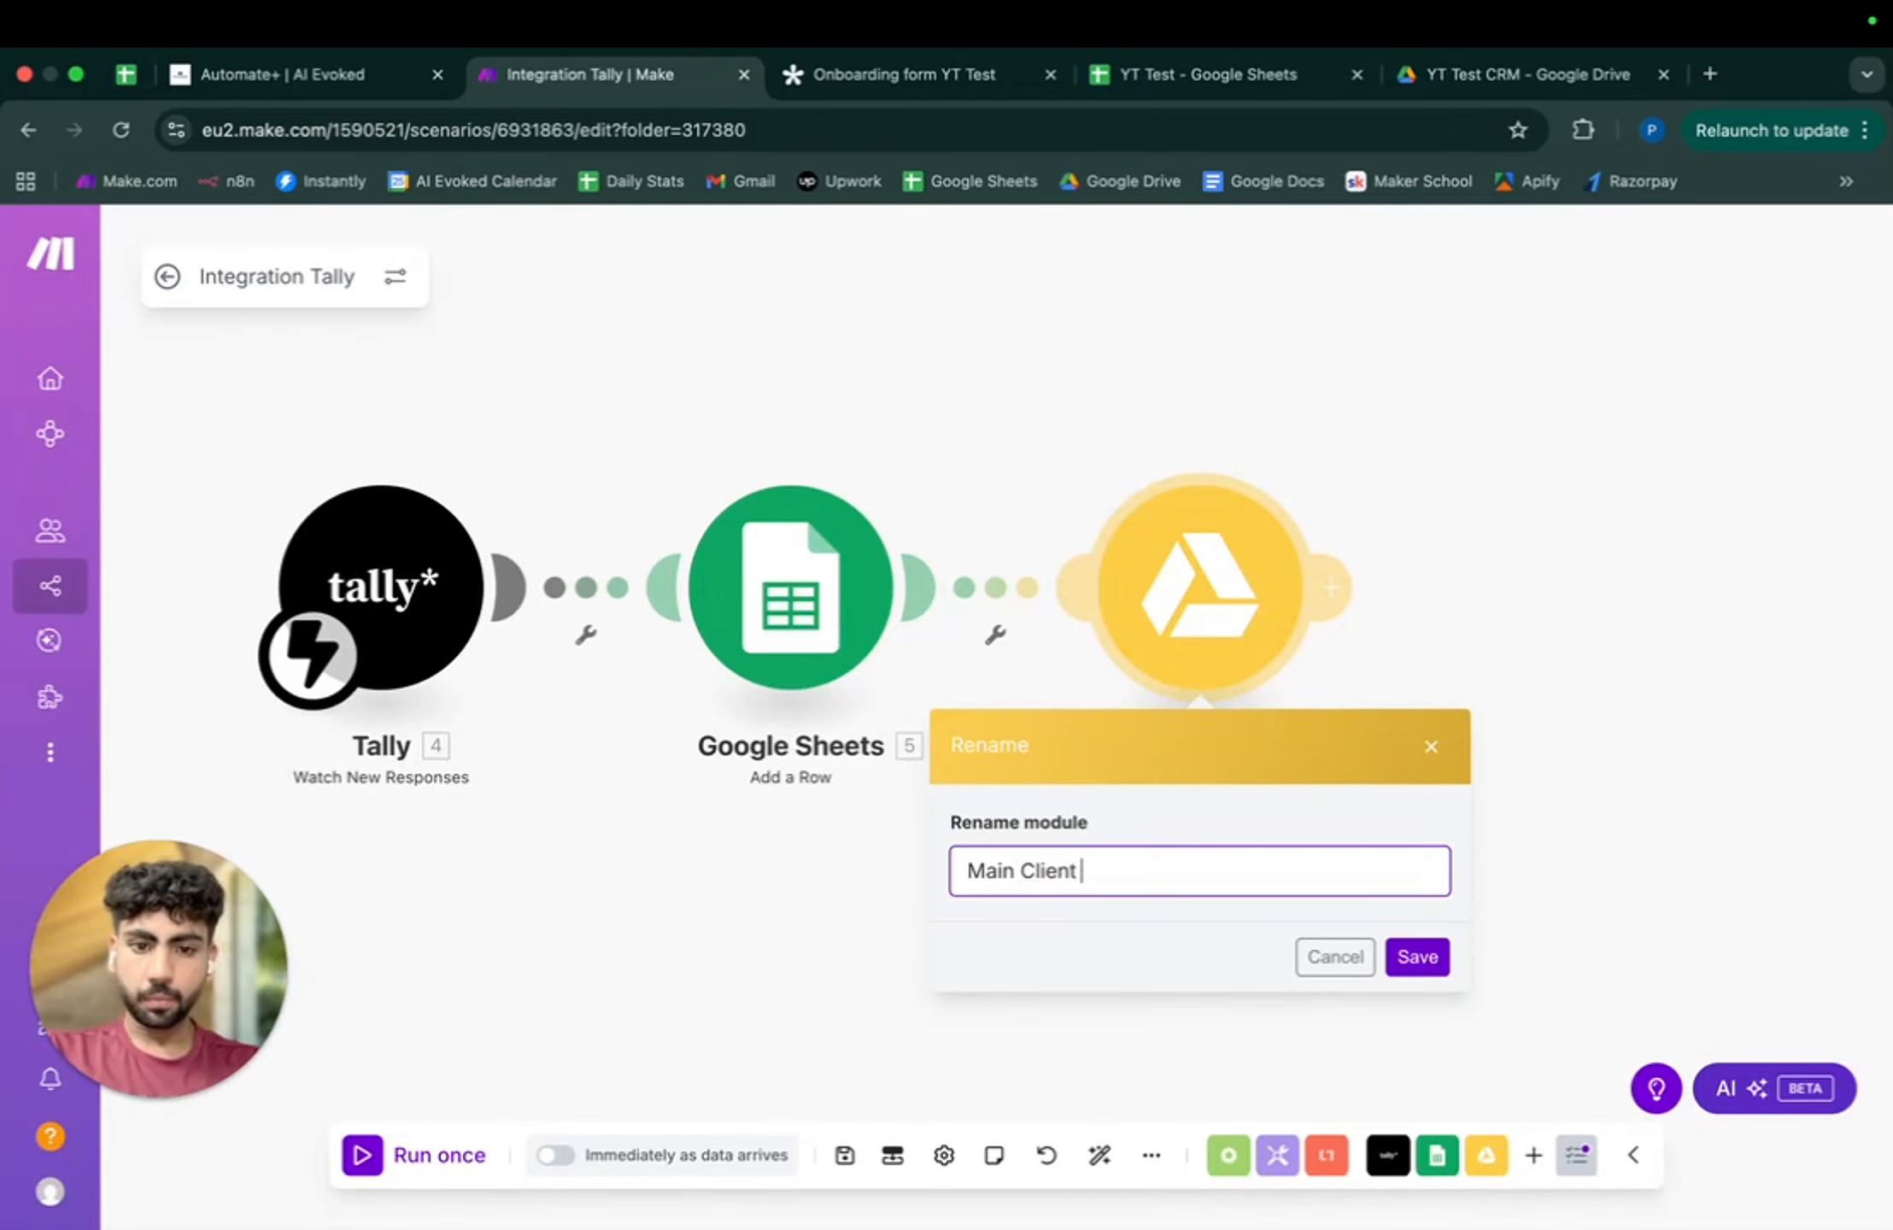
pyautogui.write(' Folder')
pyautogui.press('Return')
# - Rename the Google Sheets step 'Main CRM'
pyautogui.moveTo(1181, 965); pyautogui.dragTo(854, 955)
pyautogui.rightClick(436, 677)
pyautogui.click(522, 822)
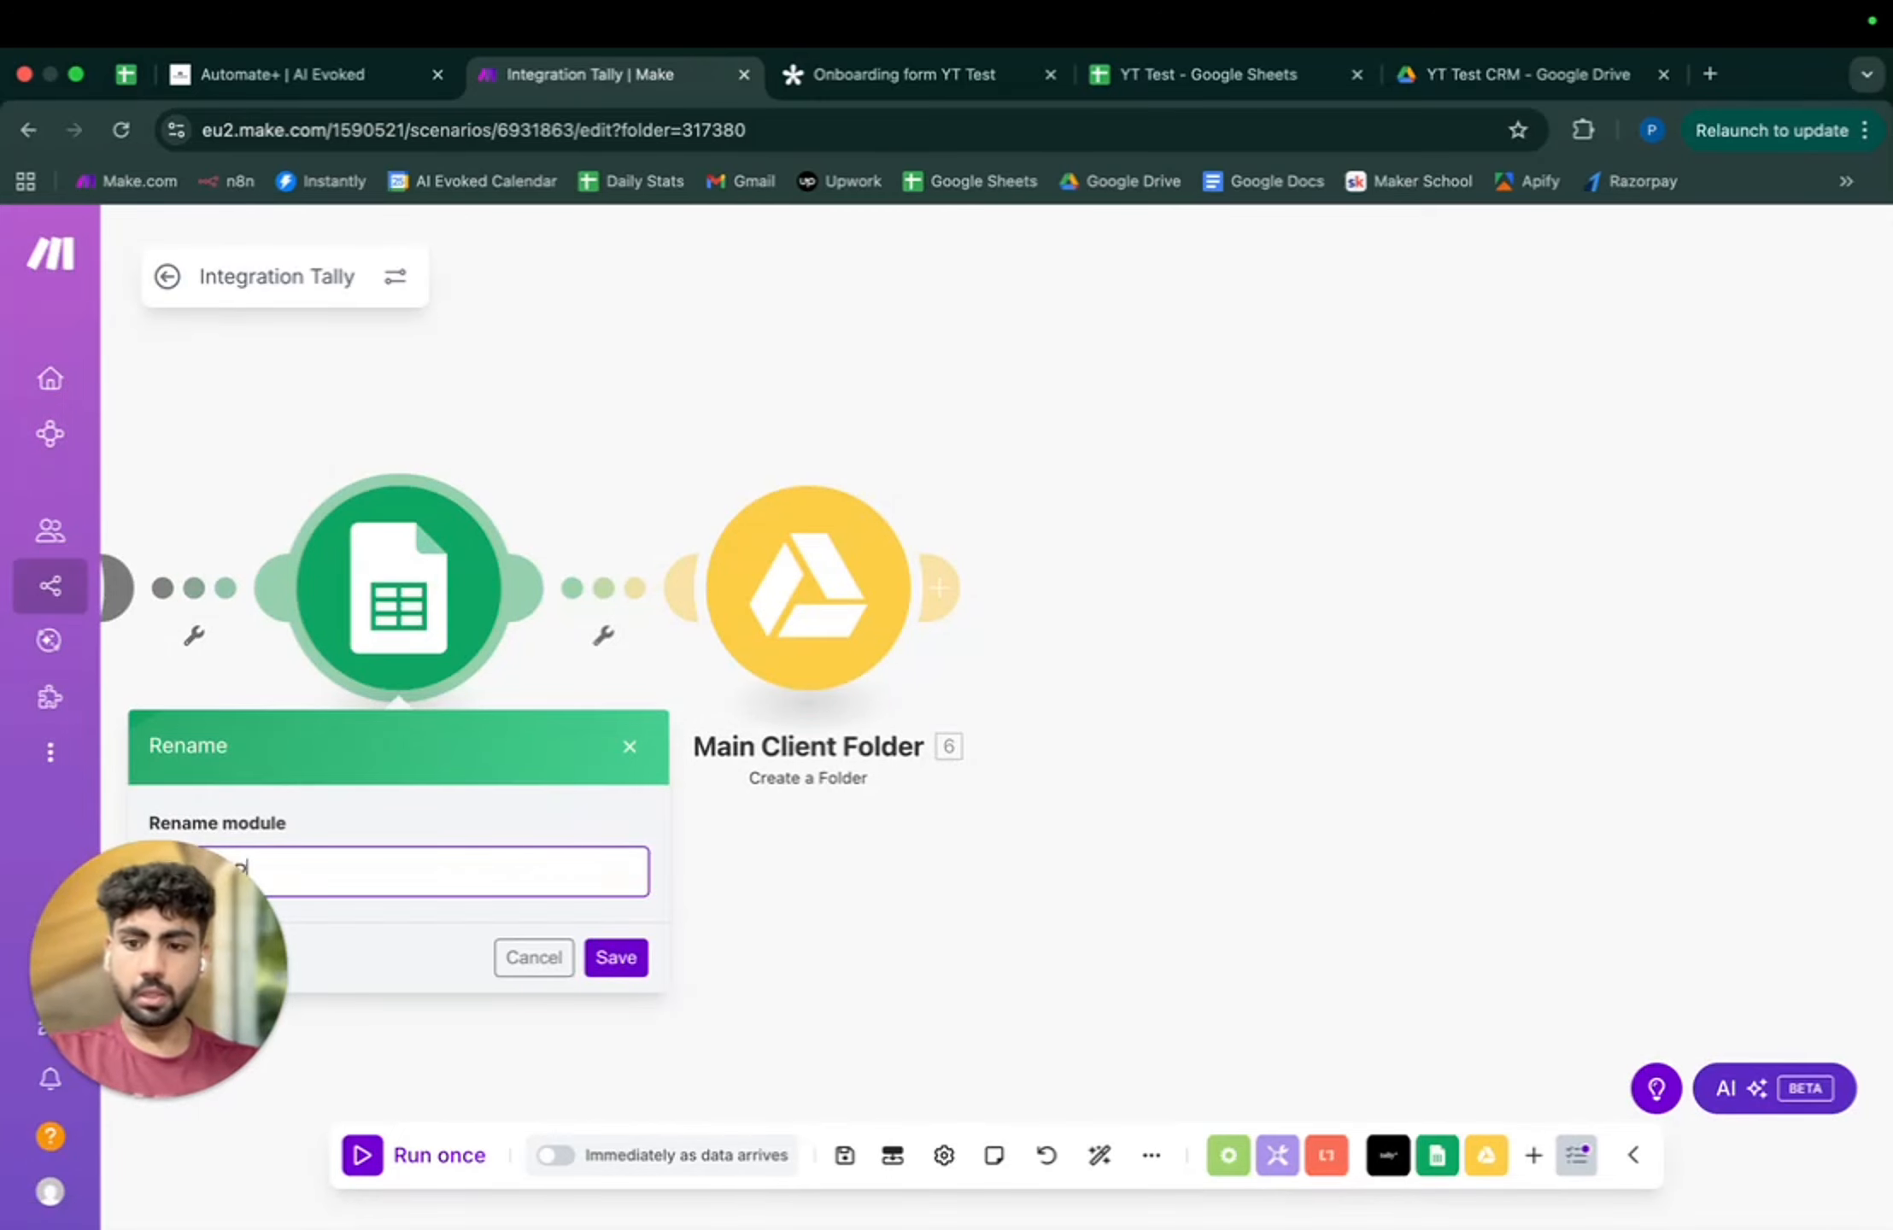
pyautogui.write('Main CRM')
pyautogui.press('Return')
pyautogui.click(938, 589)
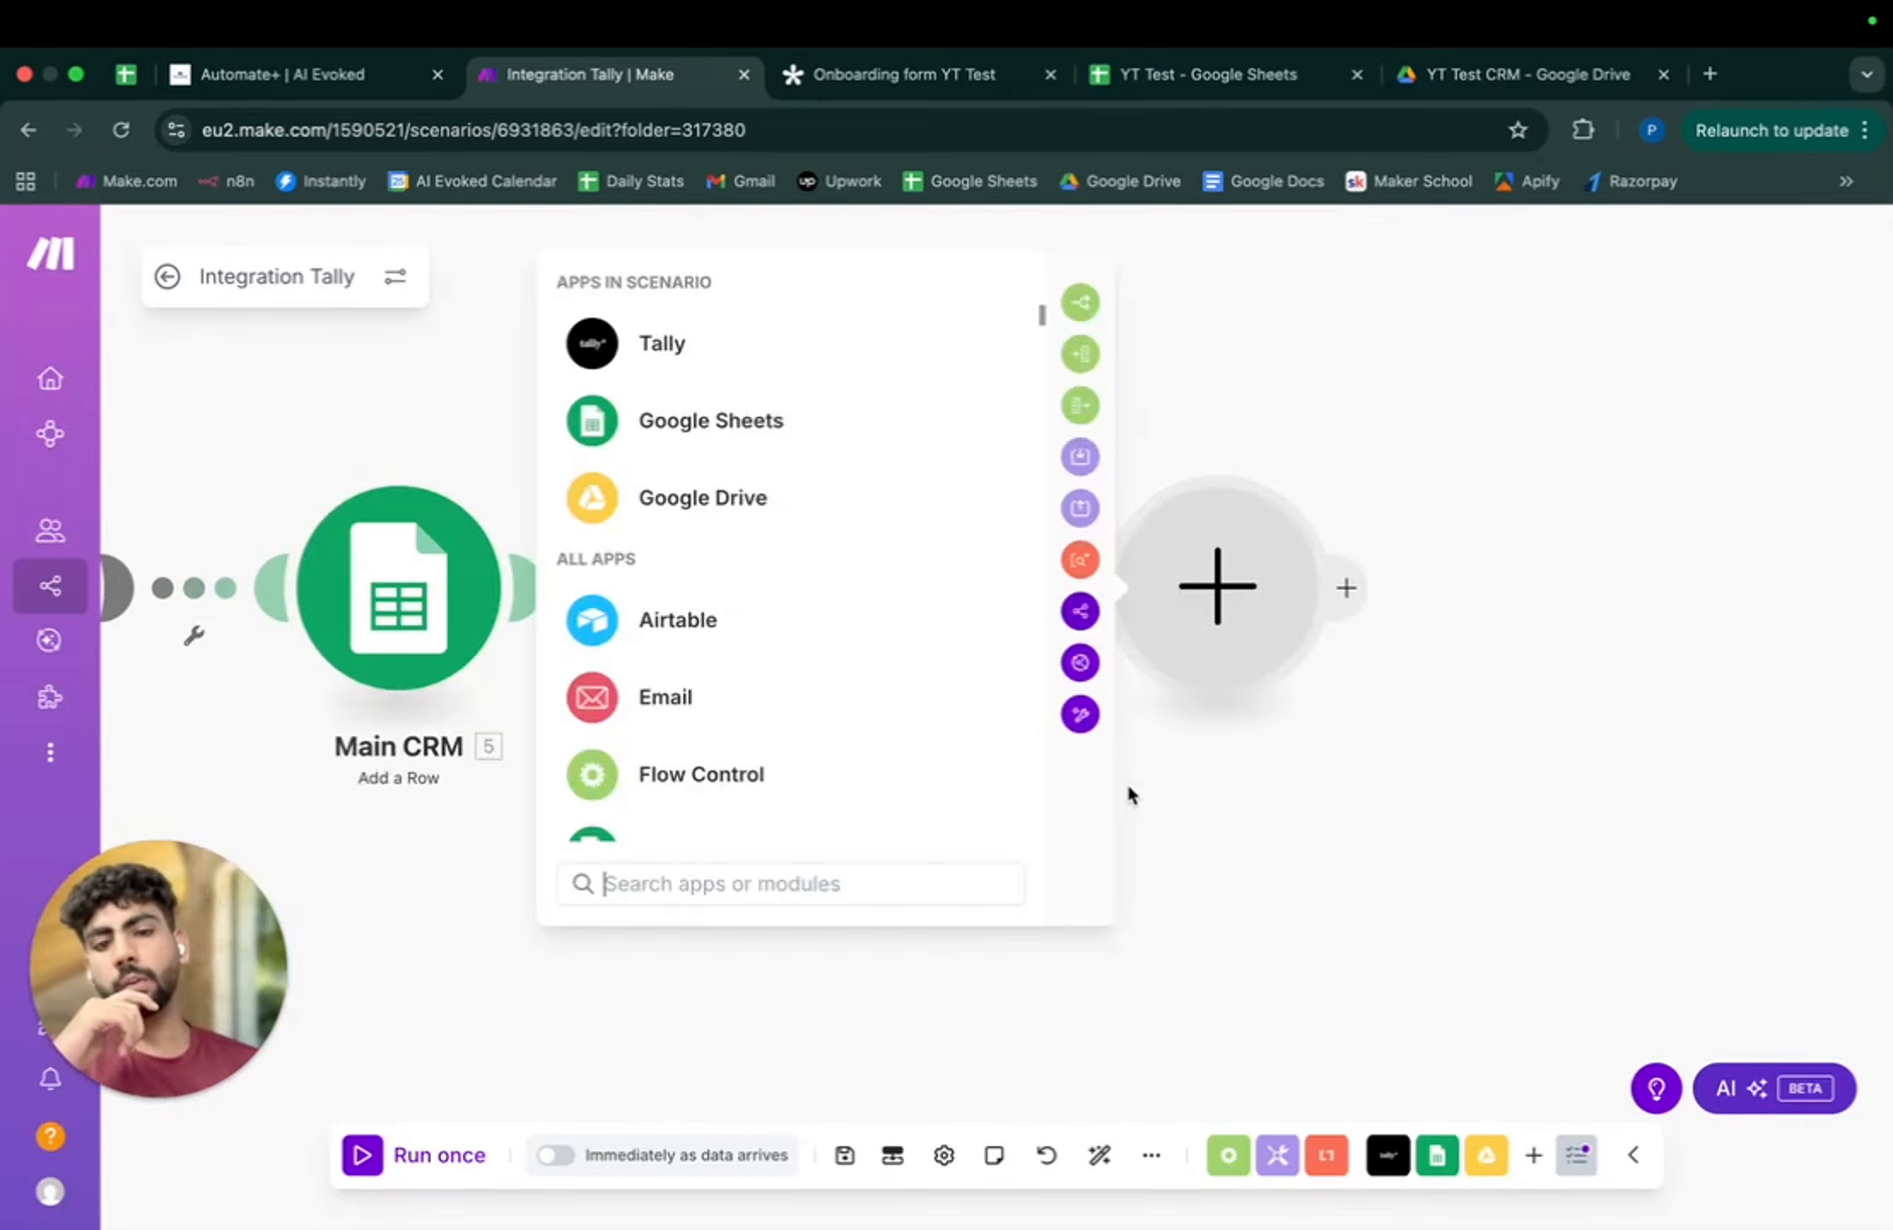
# - Insert a Flow Control Router with four routes after Main Client Folder and save
pyautogui.click(864, 799)
pyautogui.scroll(-2, 727, 684)
pyautogui.click(723, 807)
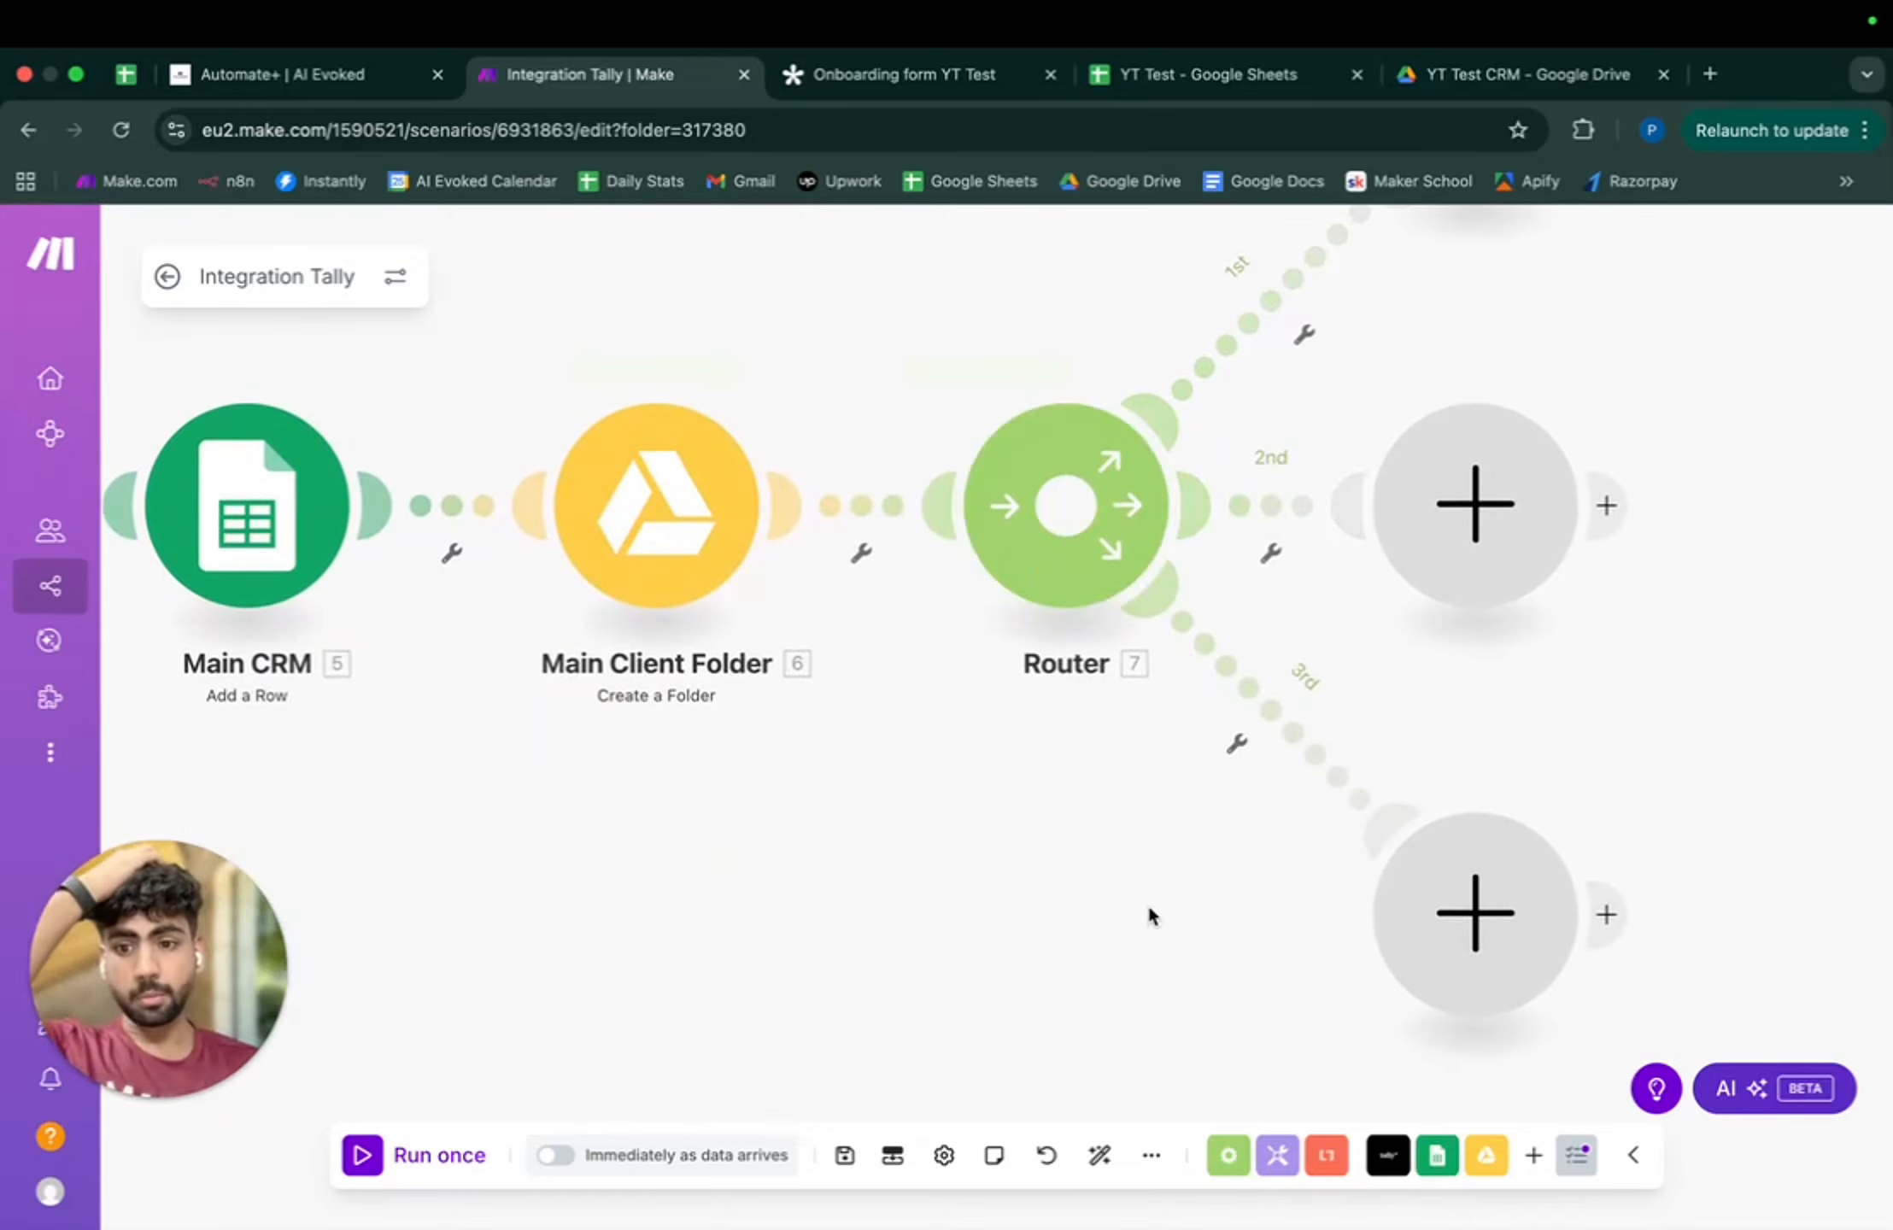
pyautogui.click(1098, 714)
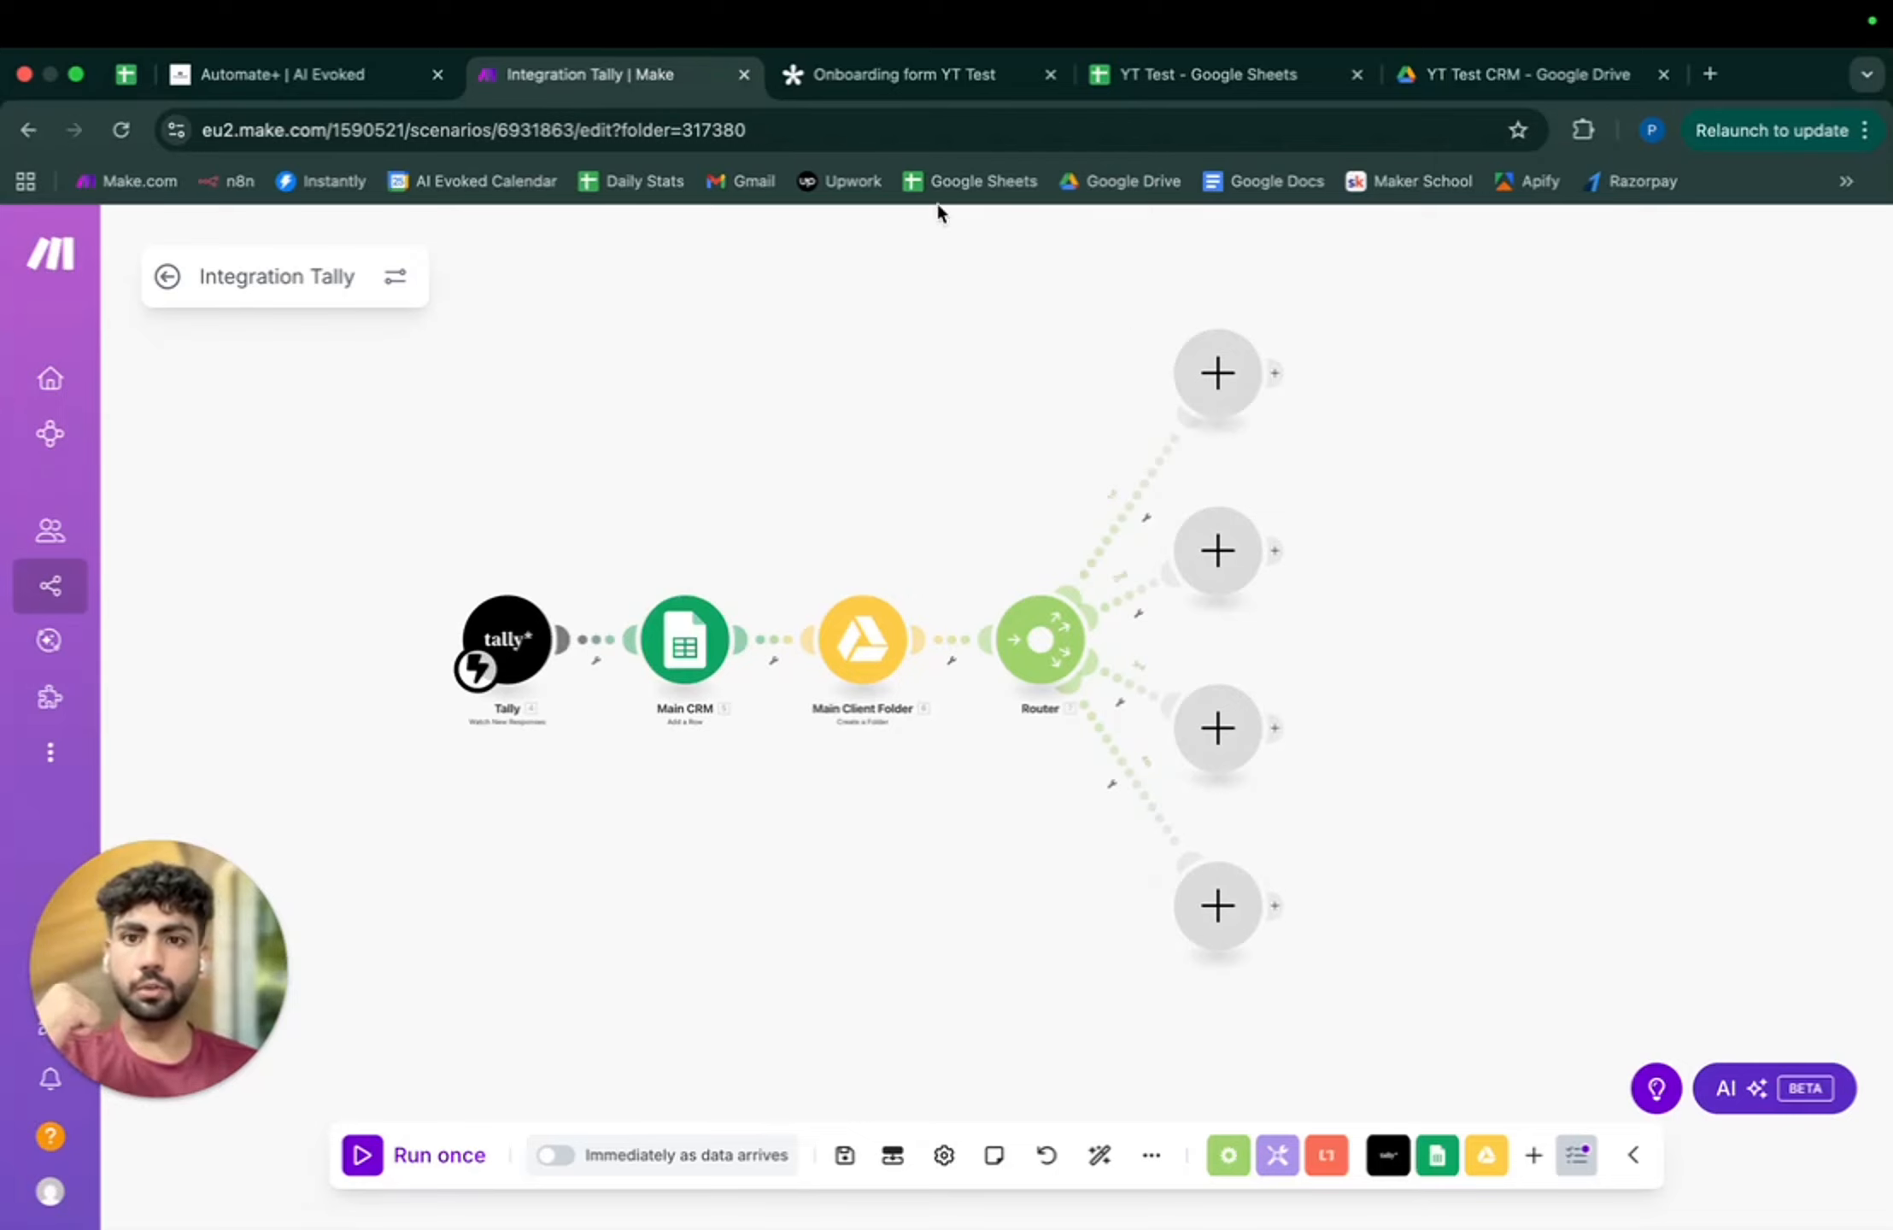
pyautogui.click(843, 1158)
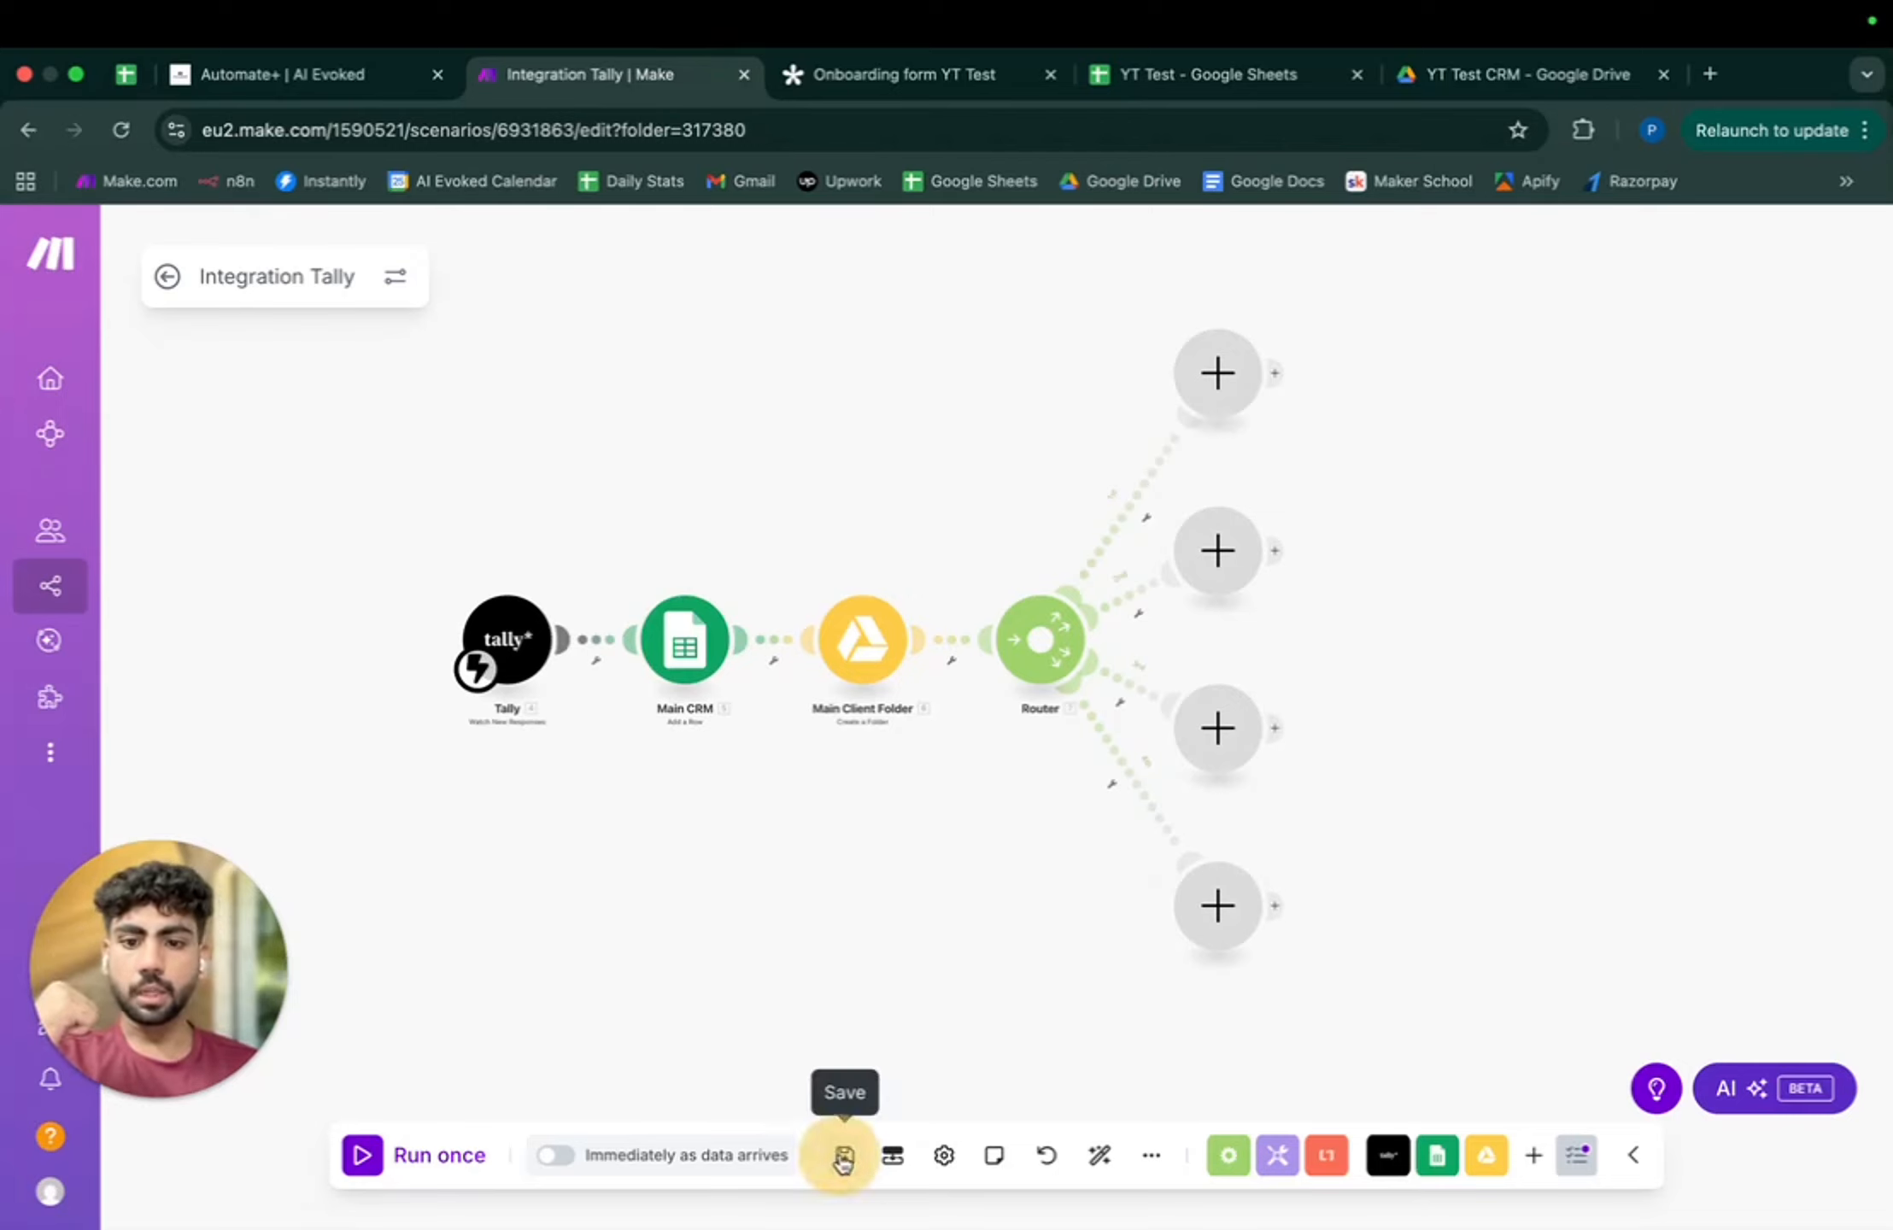
# - Review the Markitome- DMA Automation 3 scenario in a new tab, then start a step on the router's first route
pyautogui.rightClick(102, 583)
pyautogui.click(200, 595)
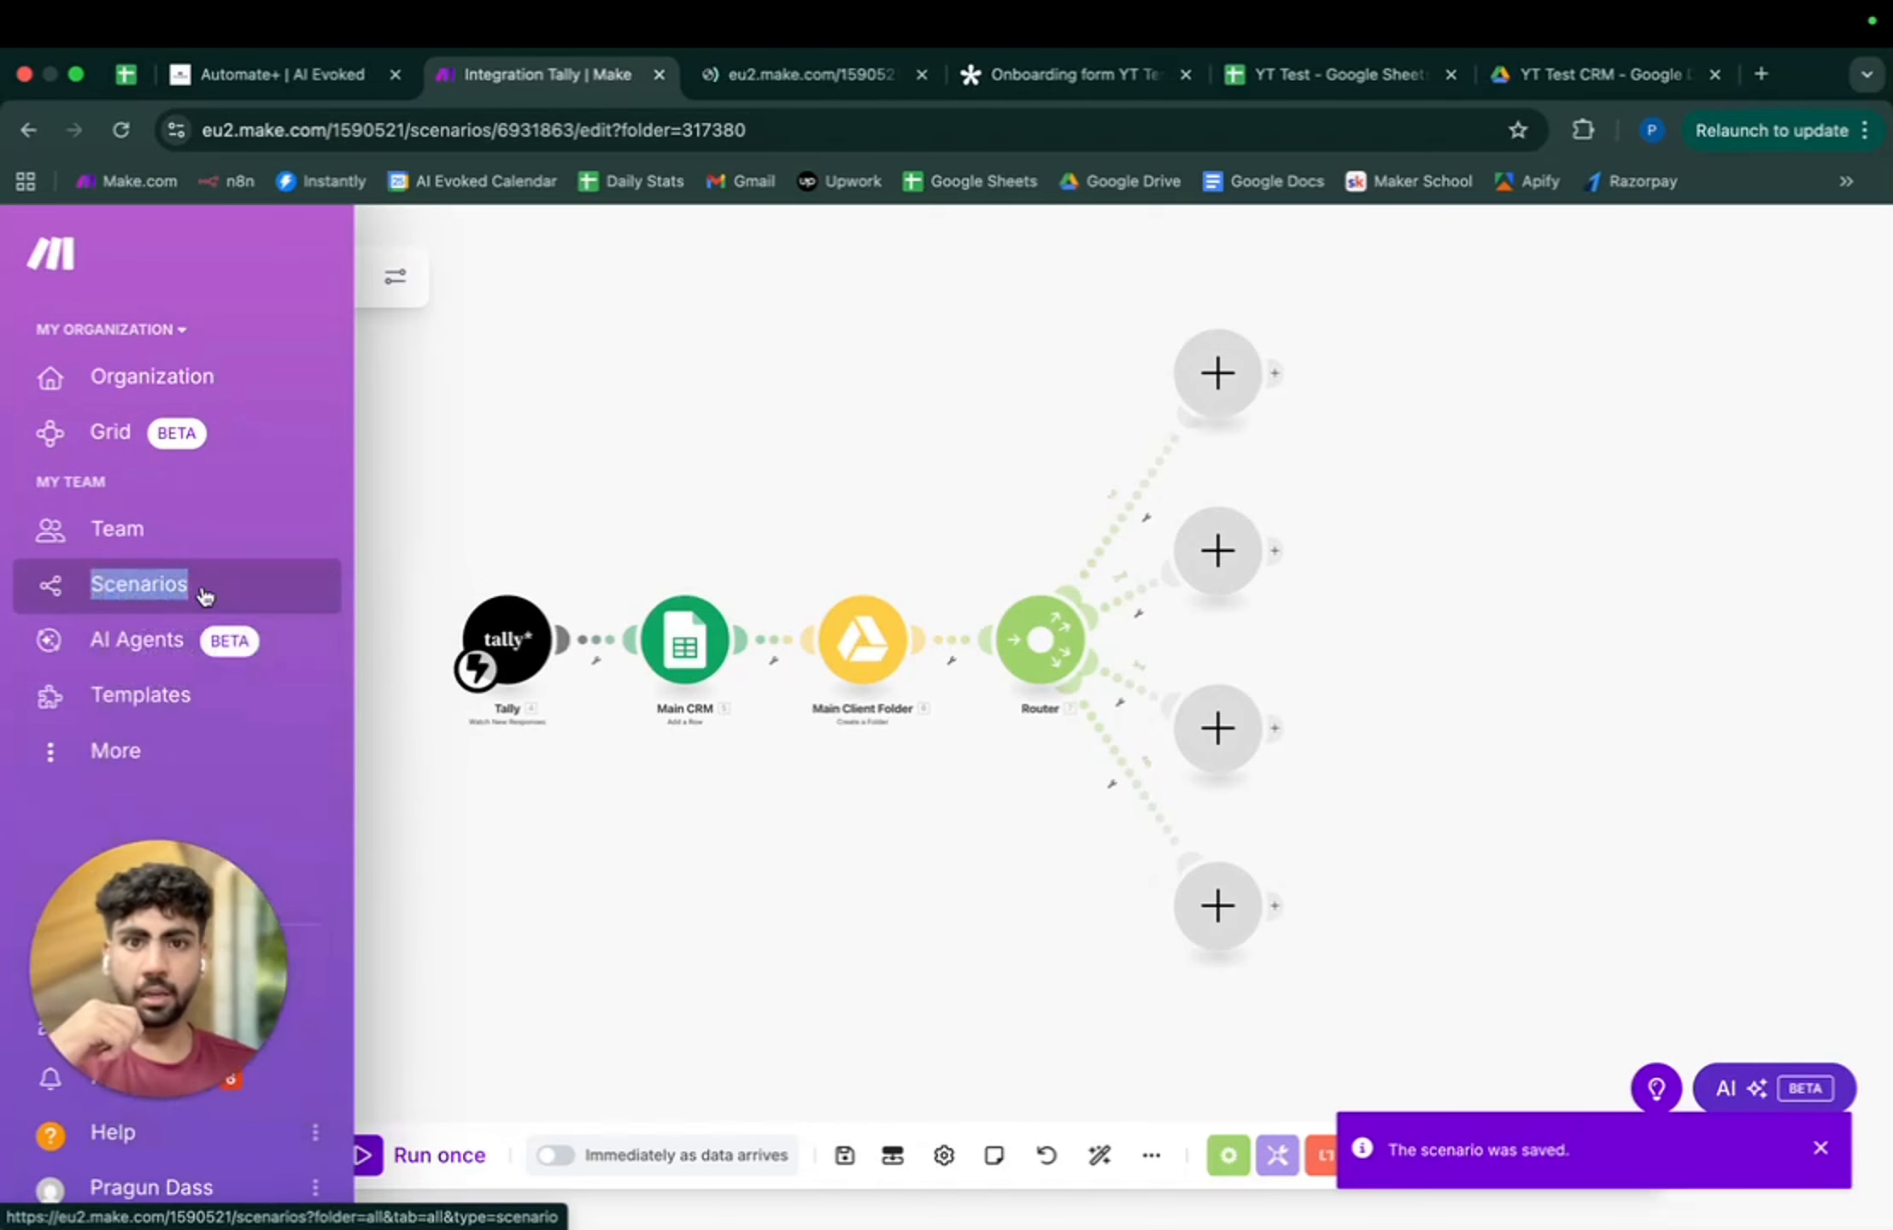
pyautogui.click(803, 74)
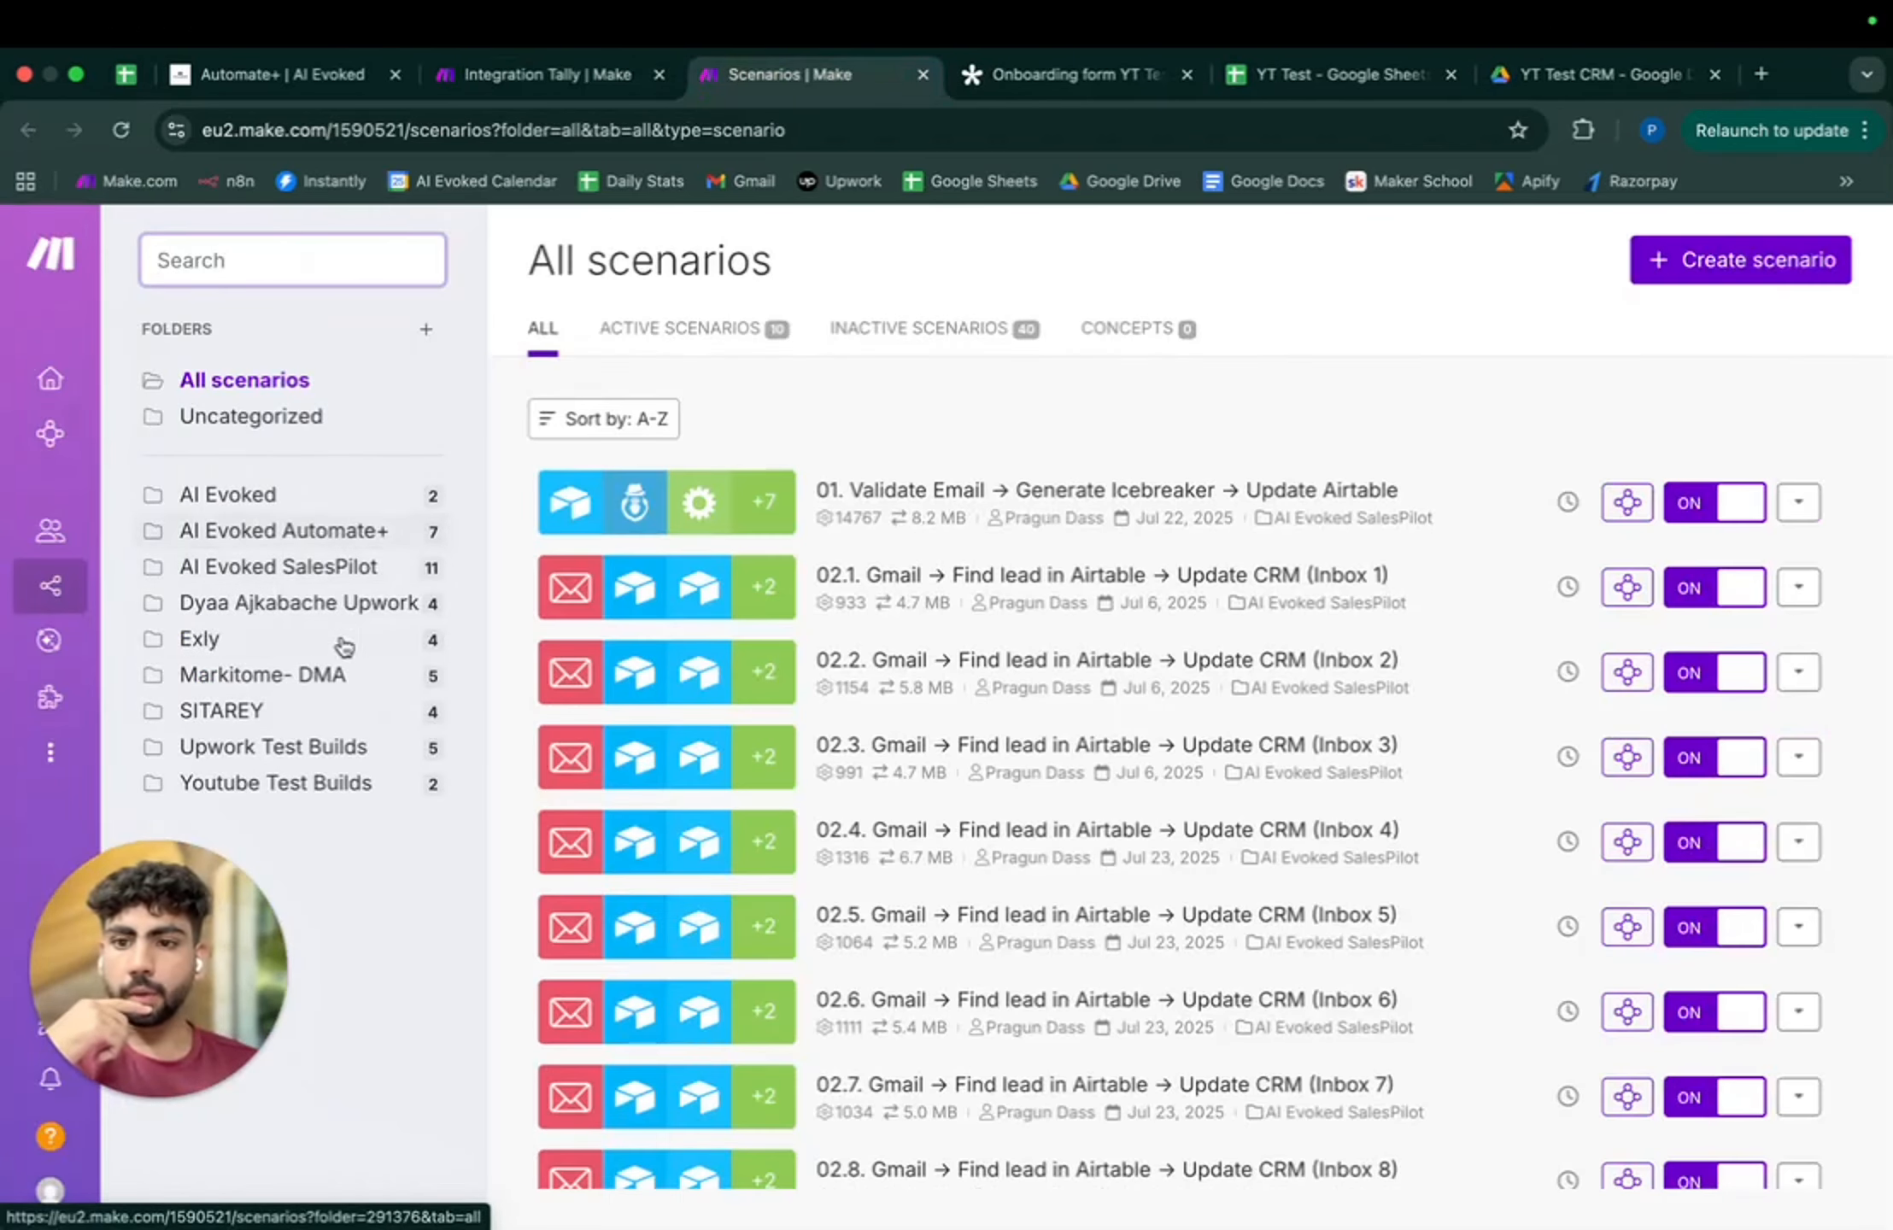
pyautogui.click(329, 677)
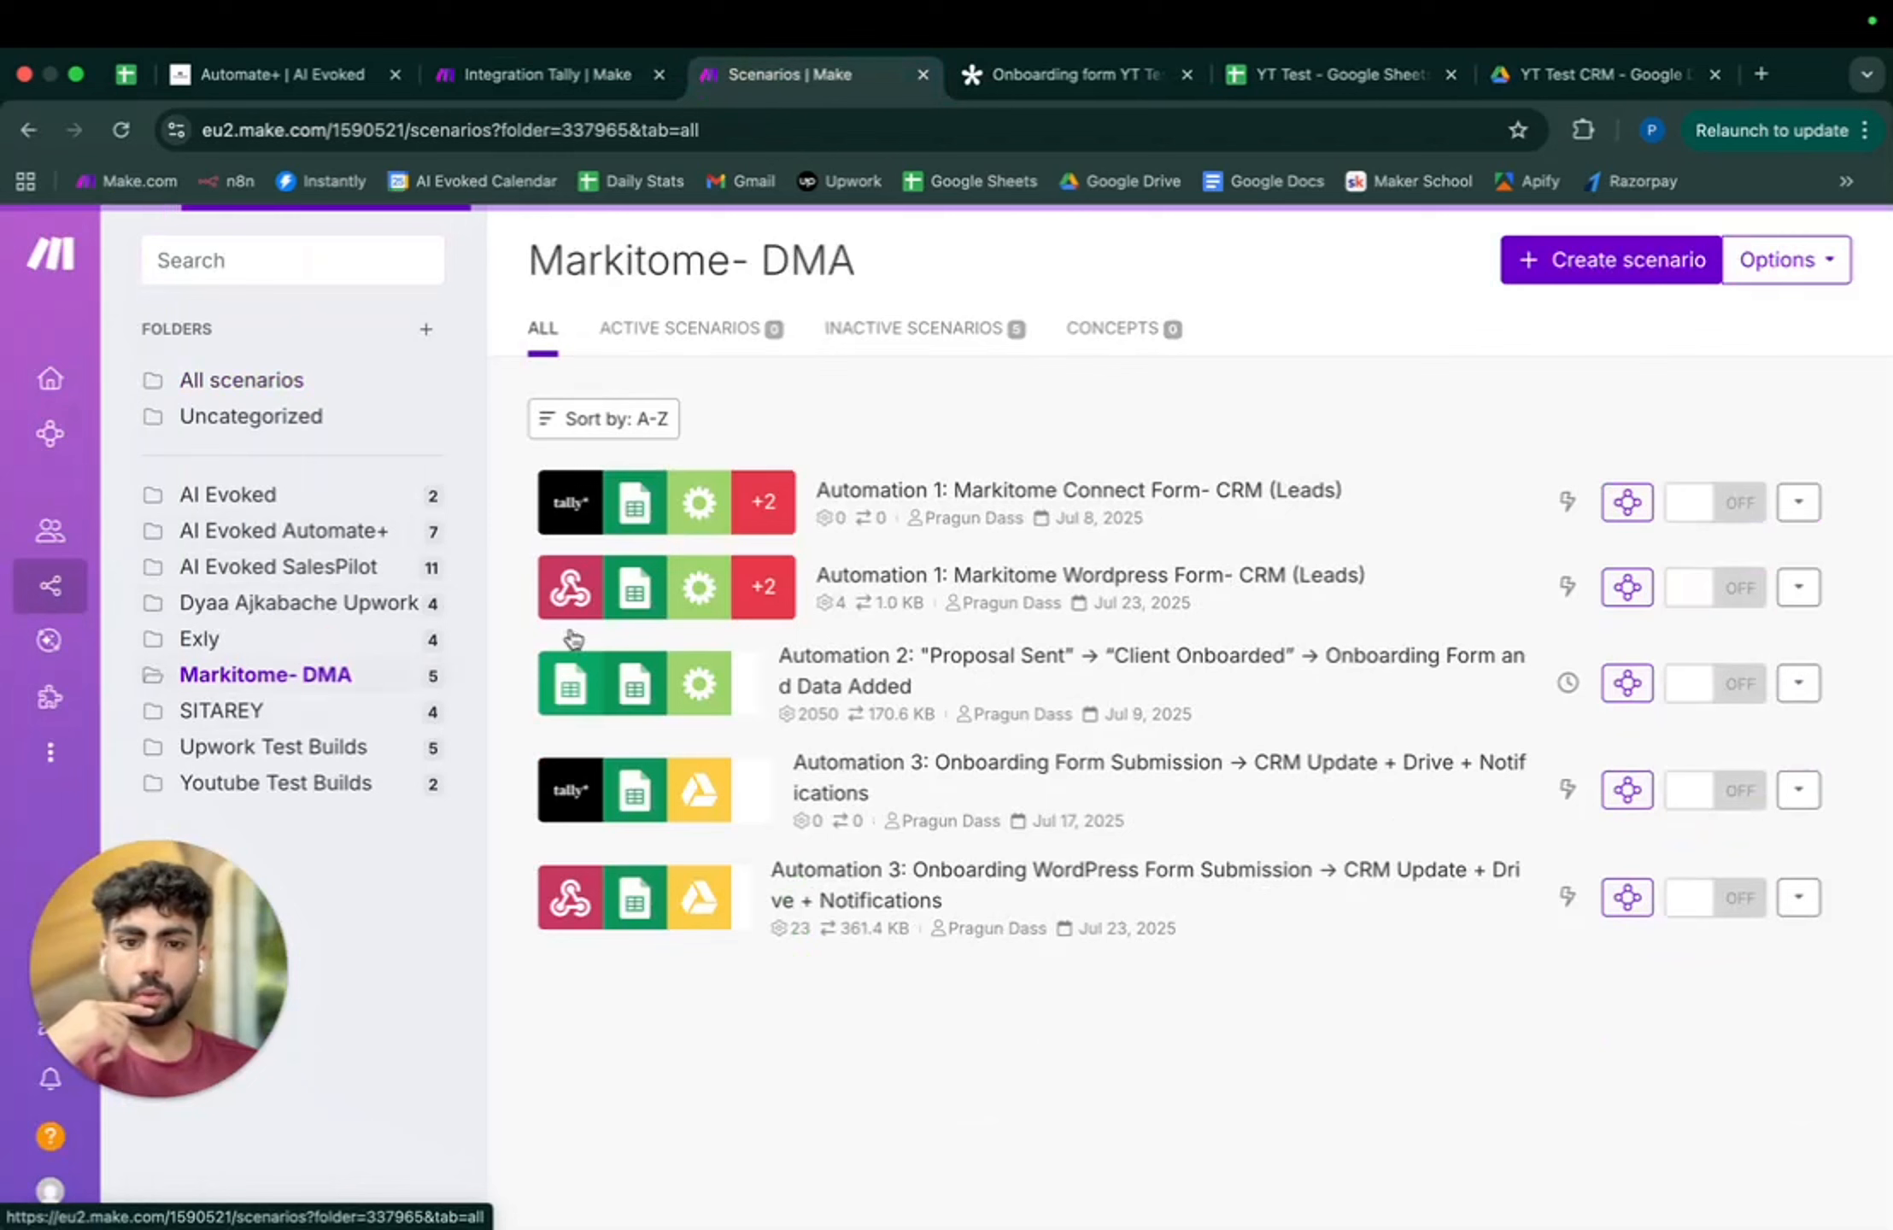
pyautogui.click(1026, 836)
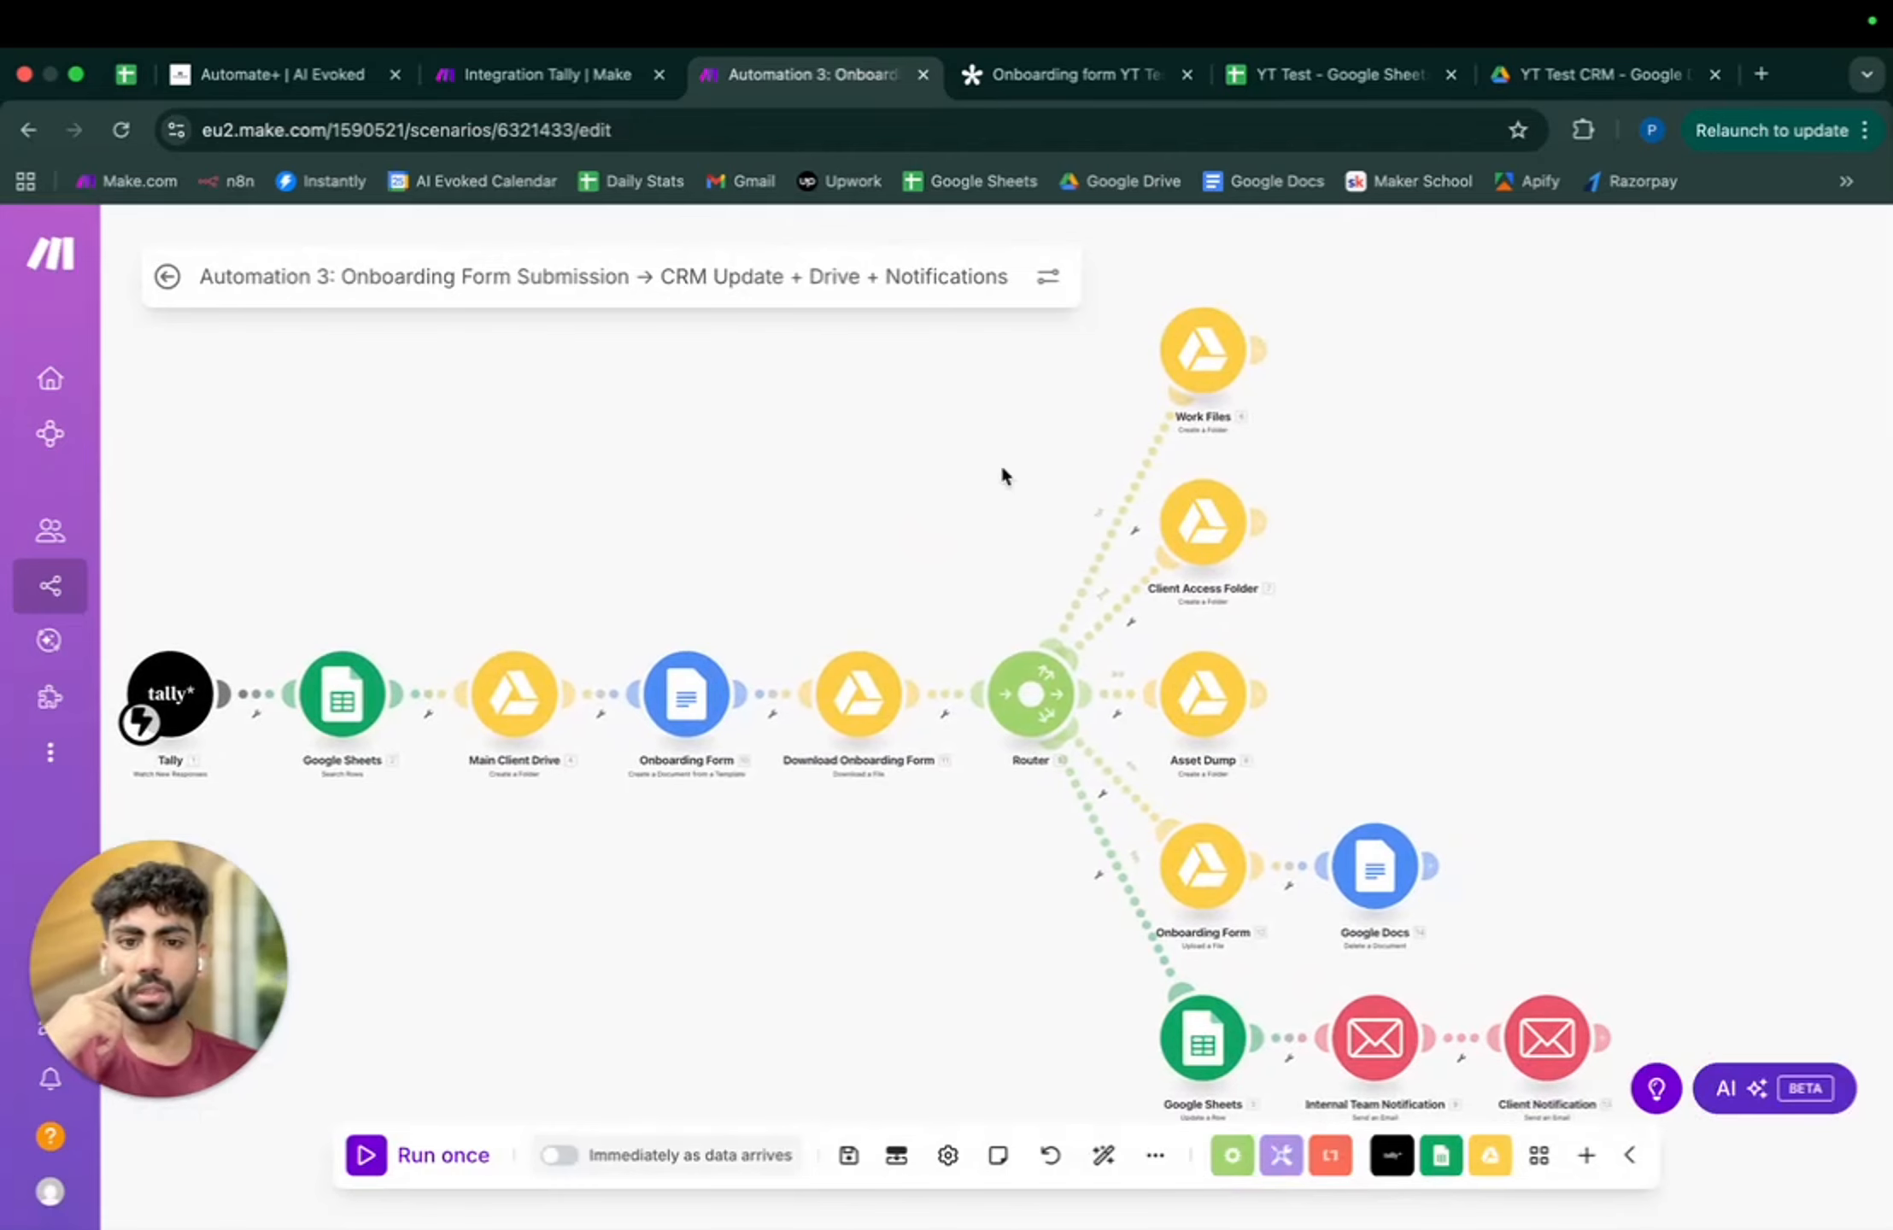
pyautogui.moveTo(1452, 385); pyautogui.dragTo(995, 403)
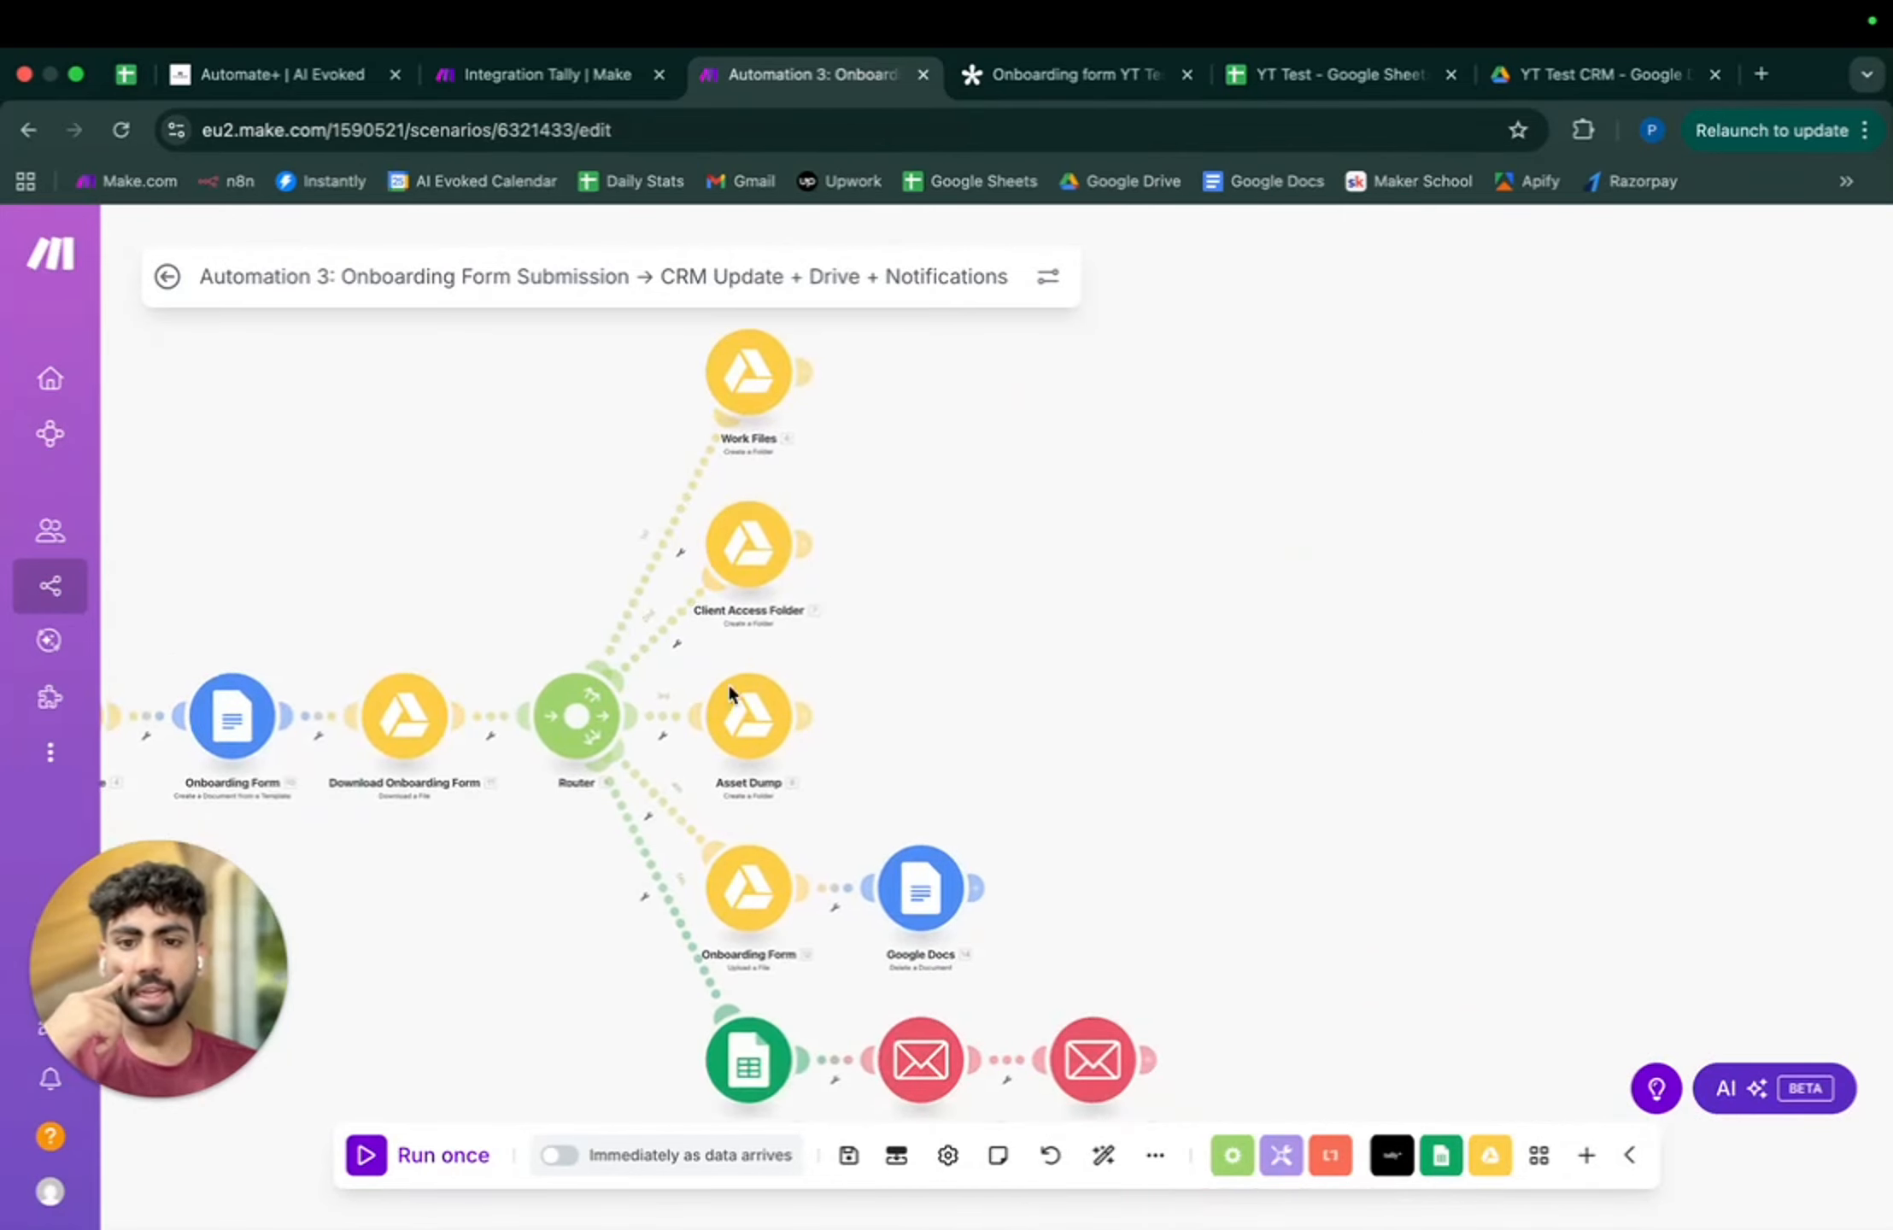
pyautogui.click(1566, 85)
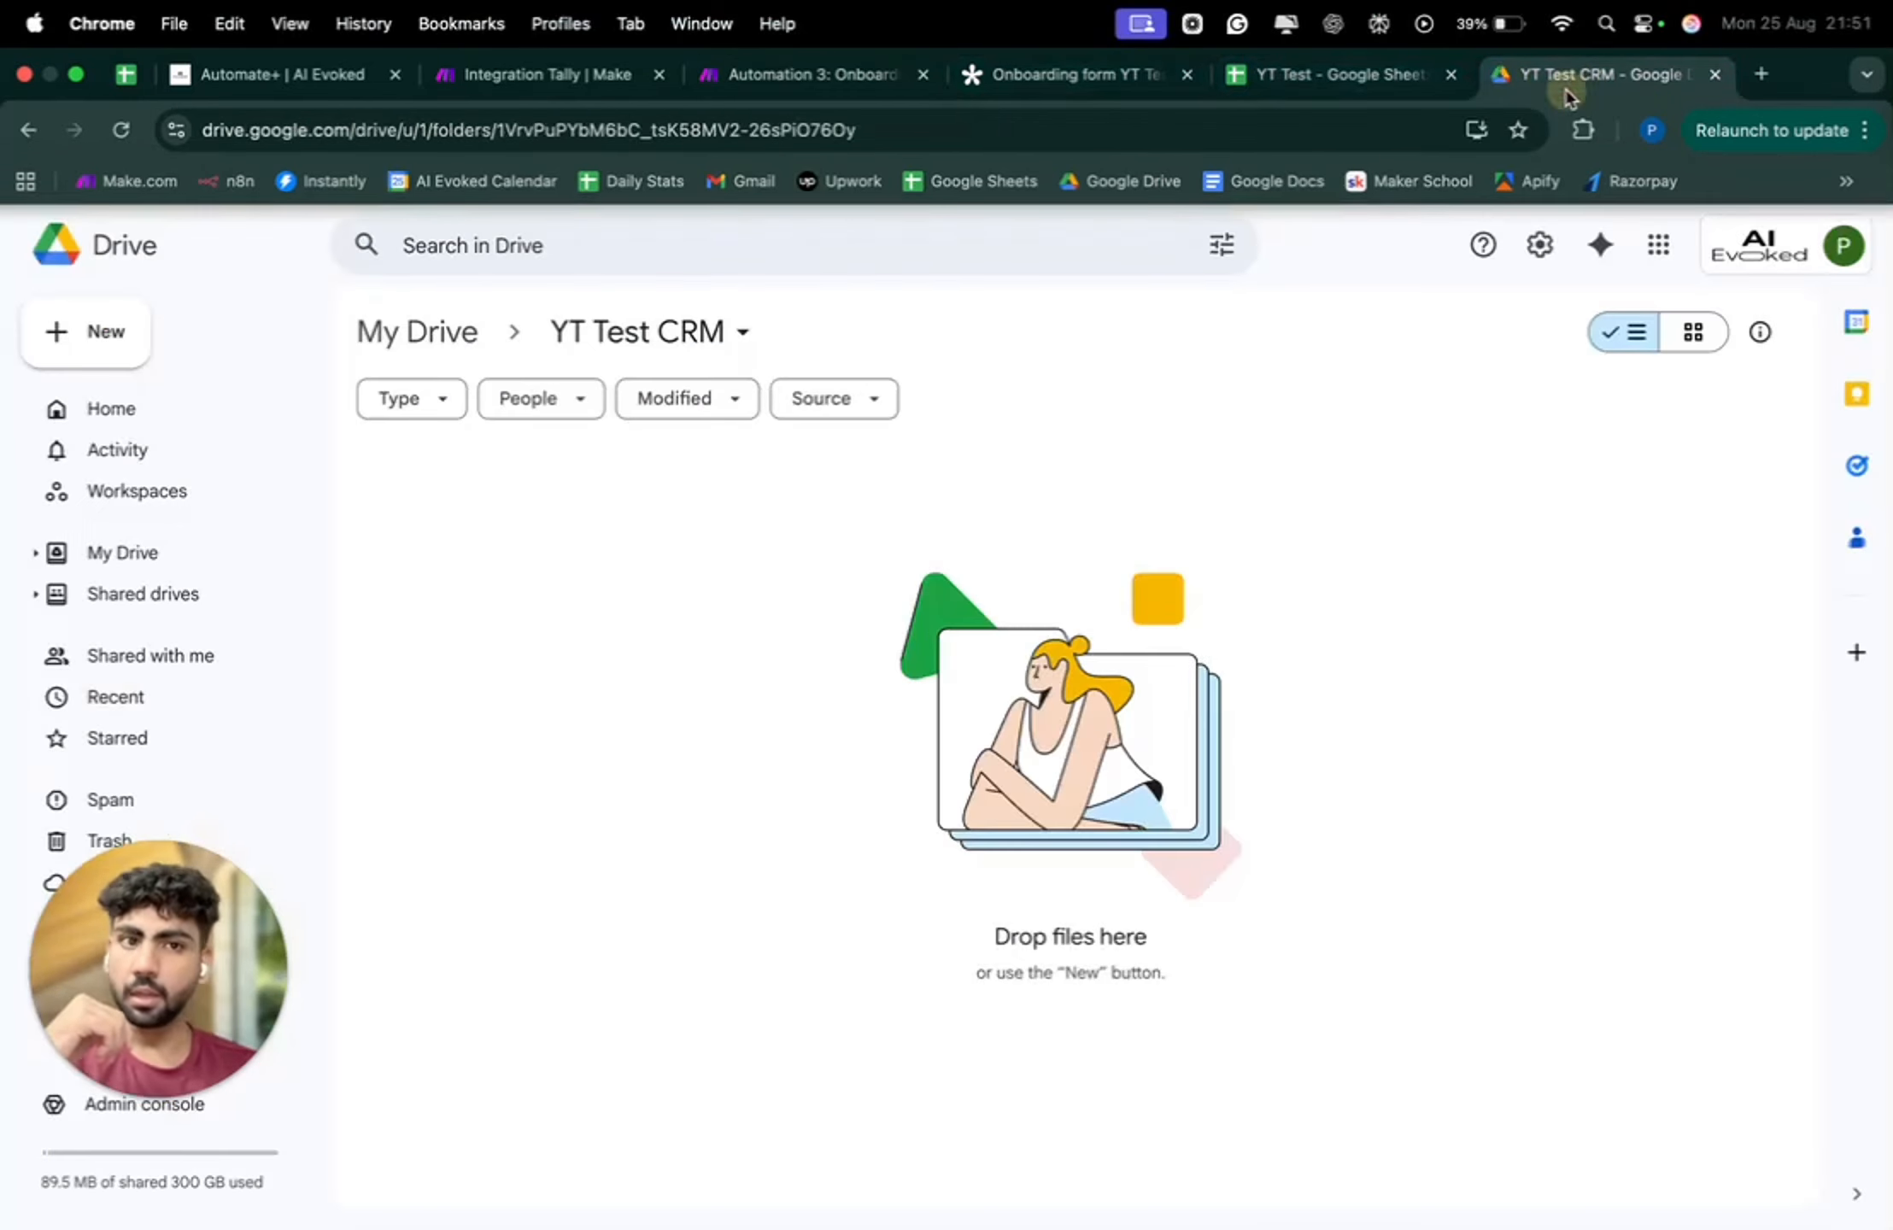
pyautogui.click(1238, 386)
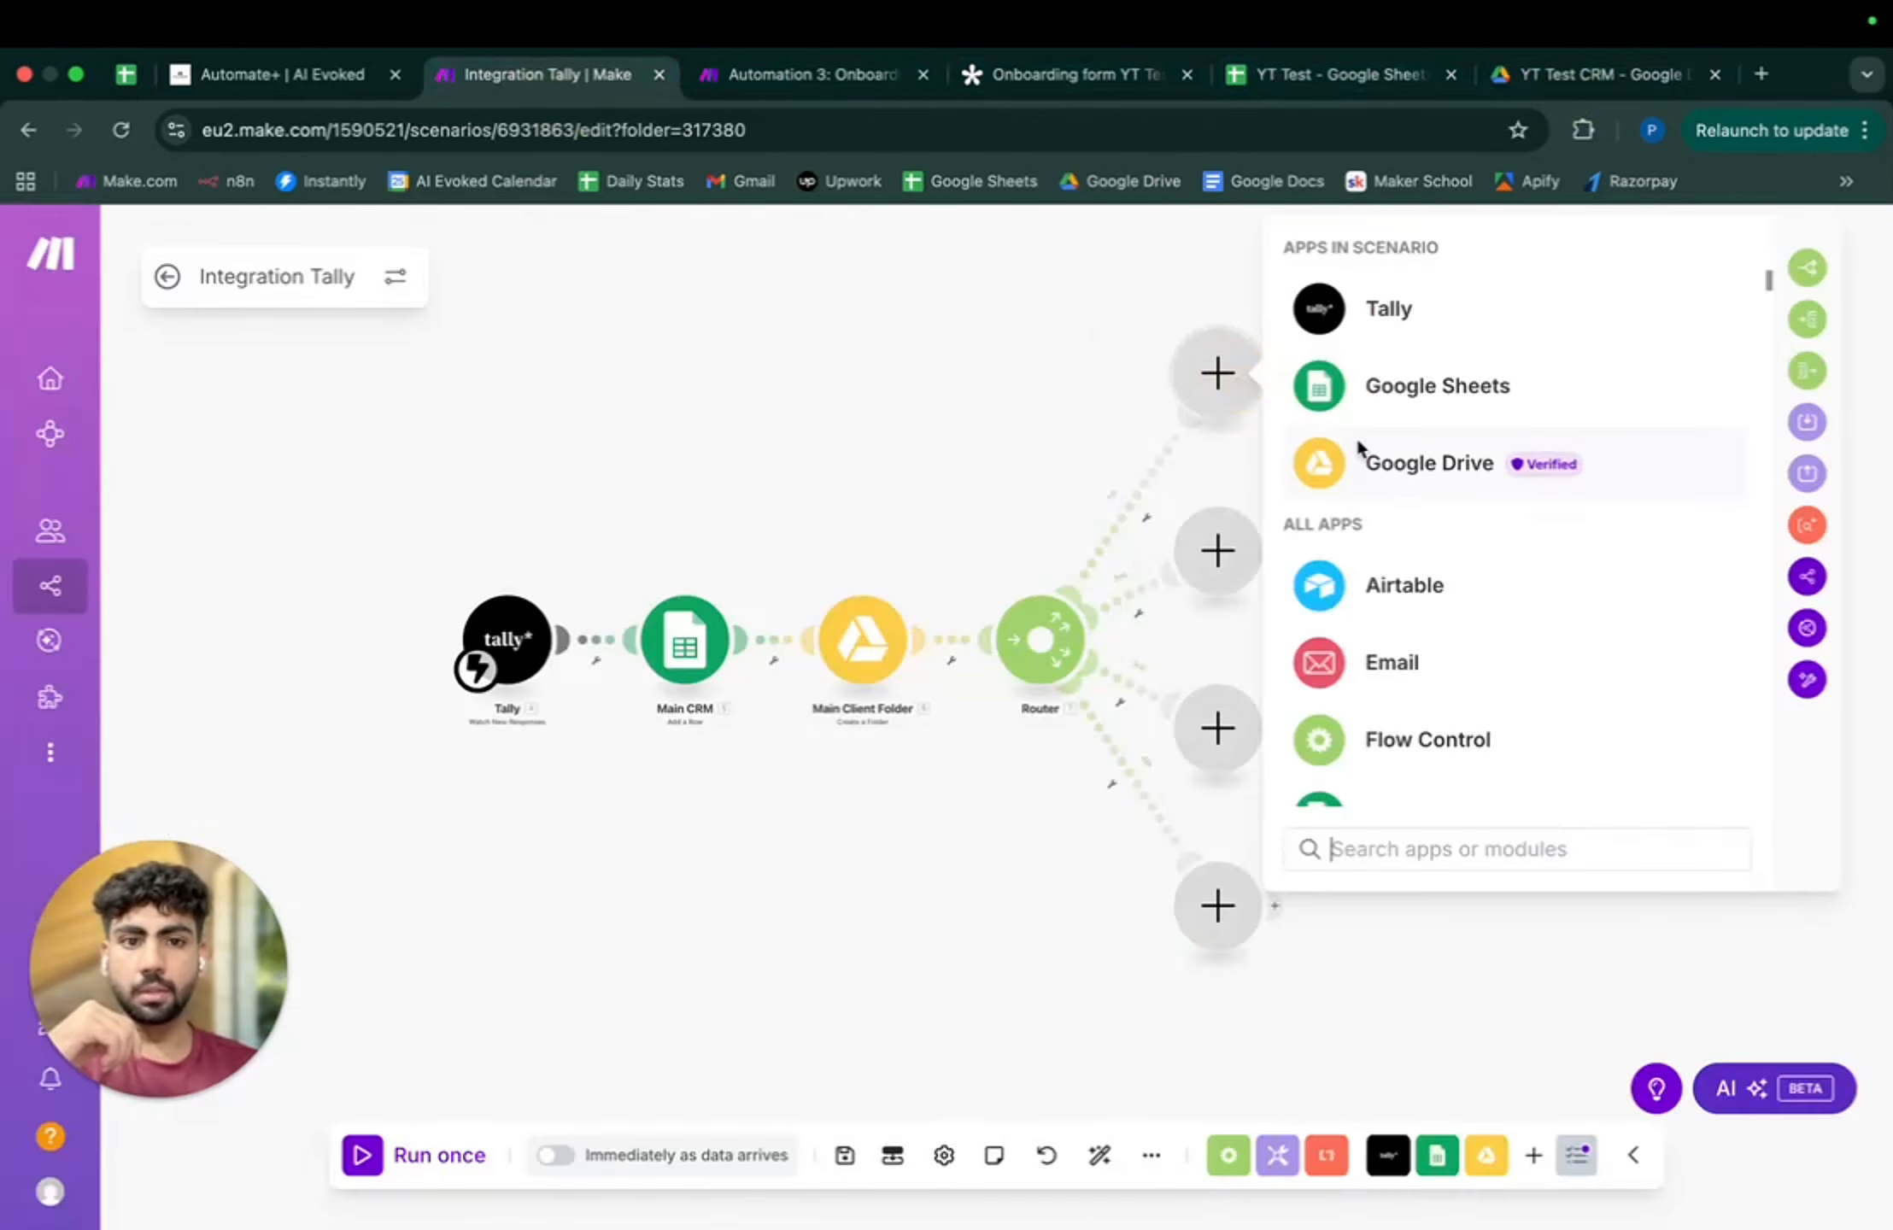
# - Add a Google Drive create-a-folder step on the first route, located in the Main Client Folder's Folder ID
pyautogui.click(1446, 478)
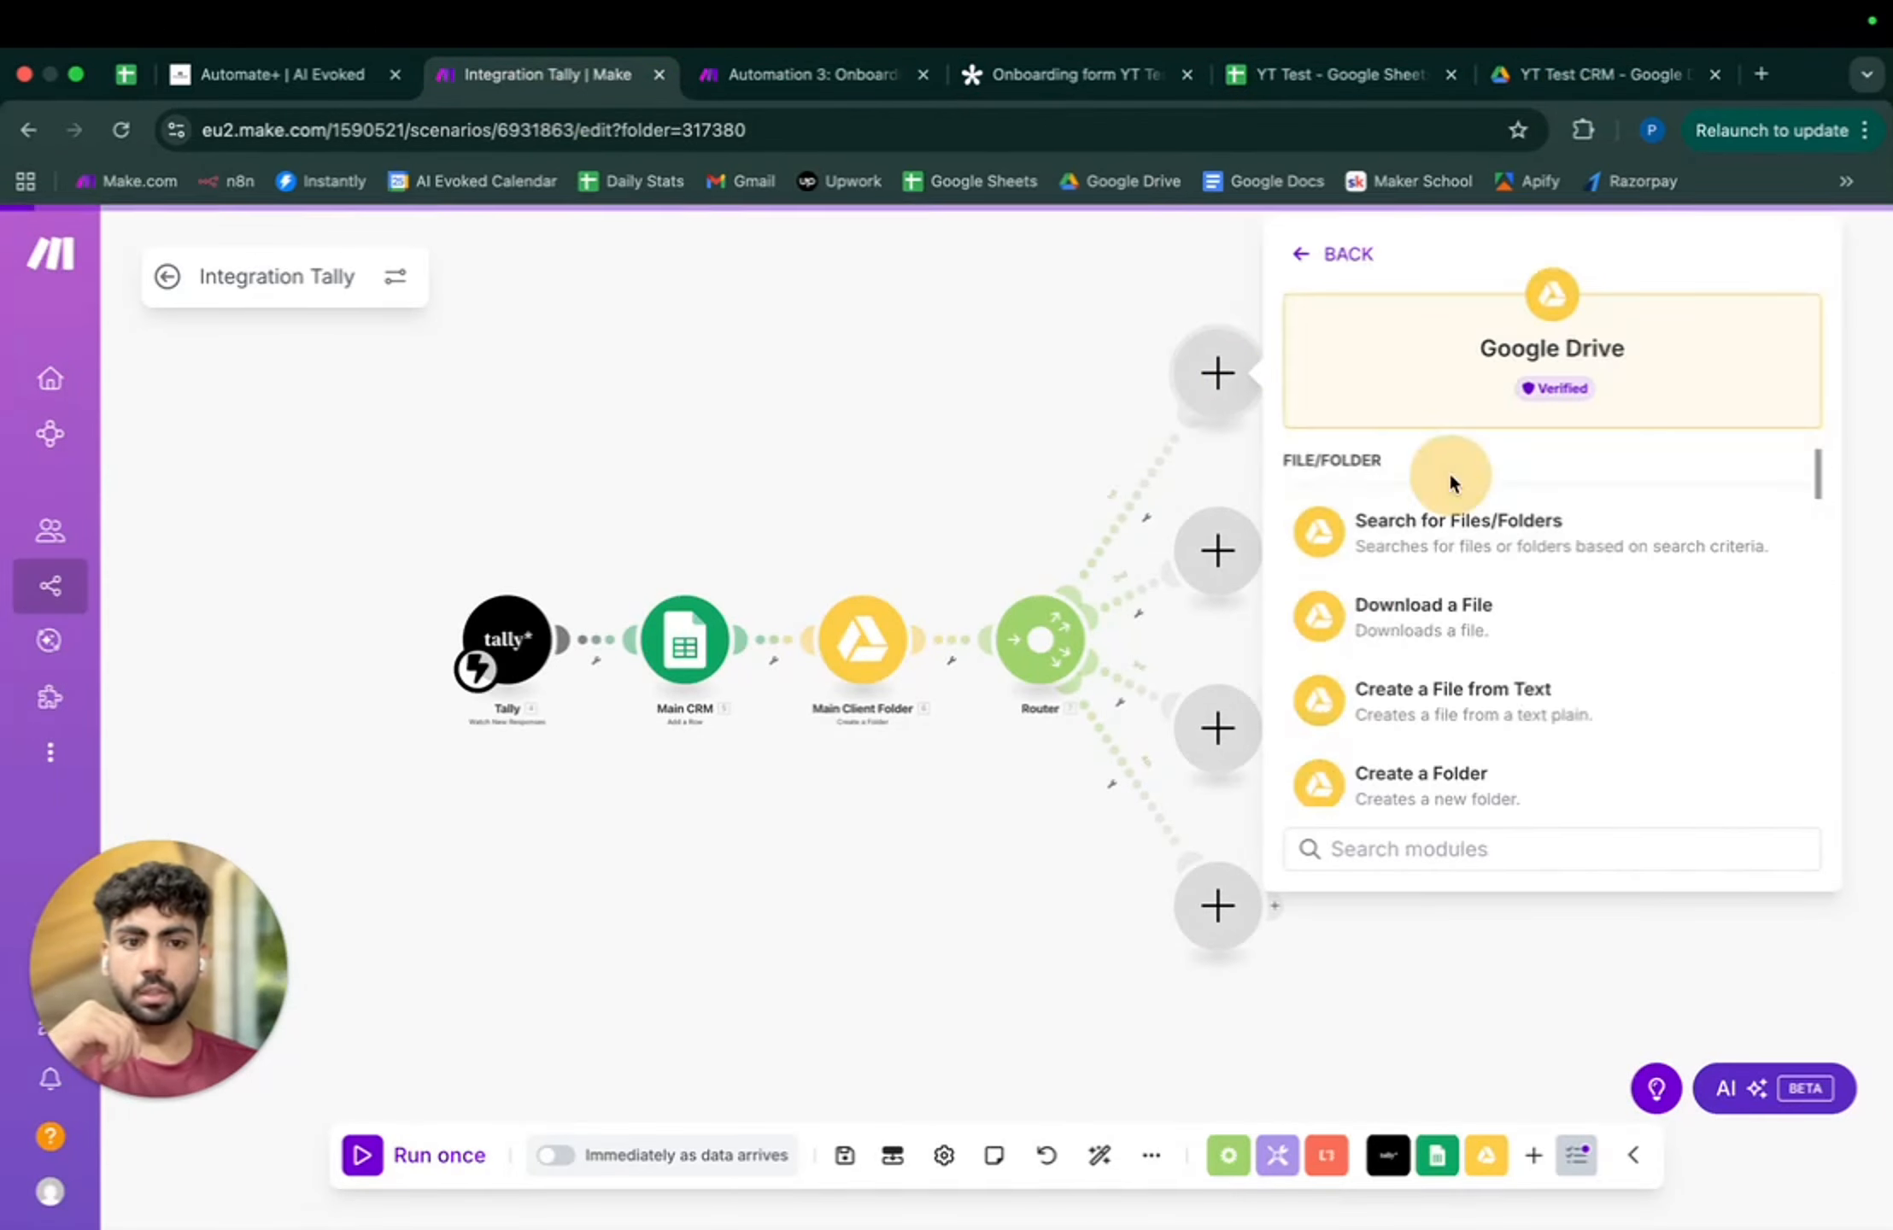
pyautogui.click(1488, 775)
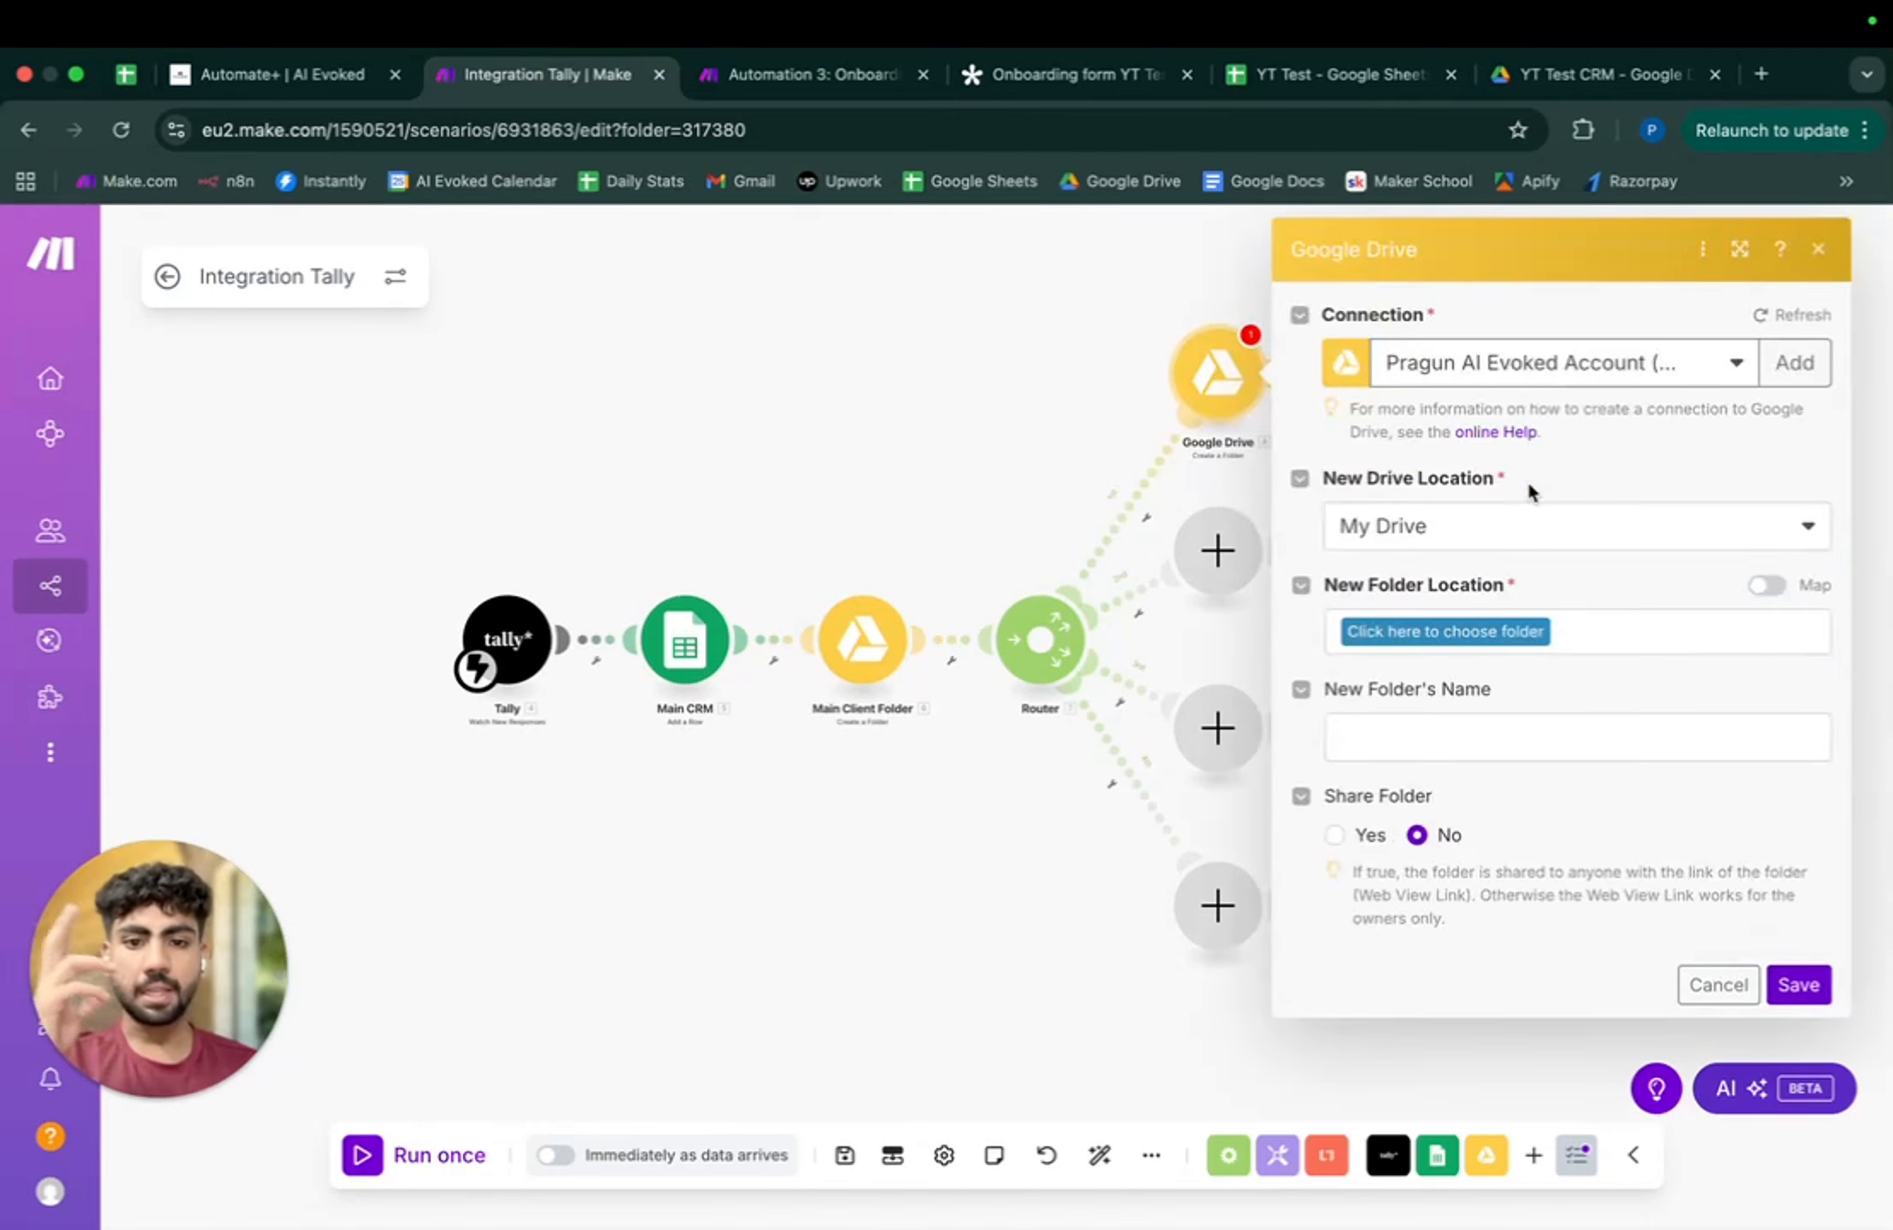
pyautogui.click(1767, 586)
pyautogui.click(1696, 632)
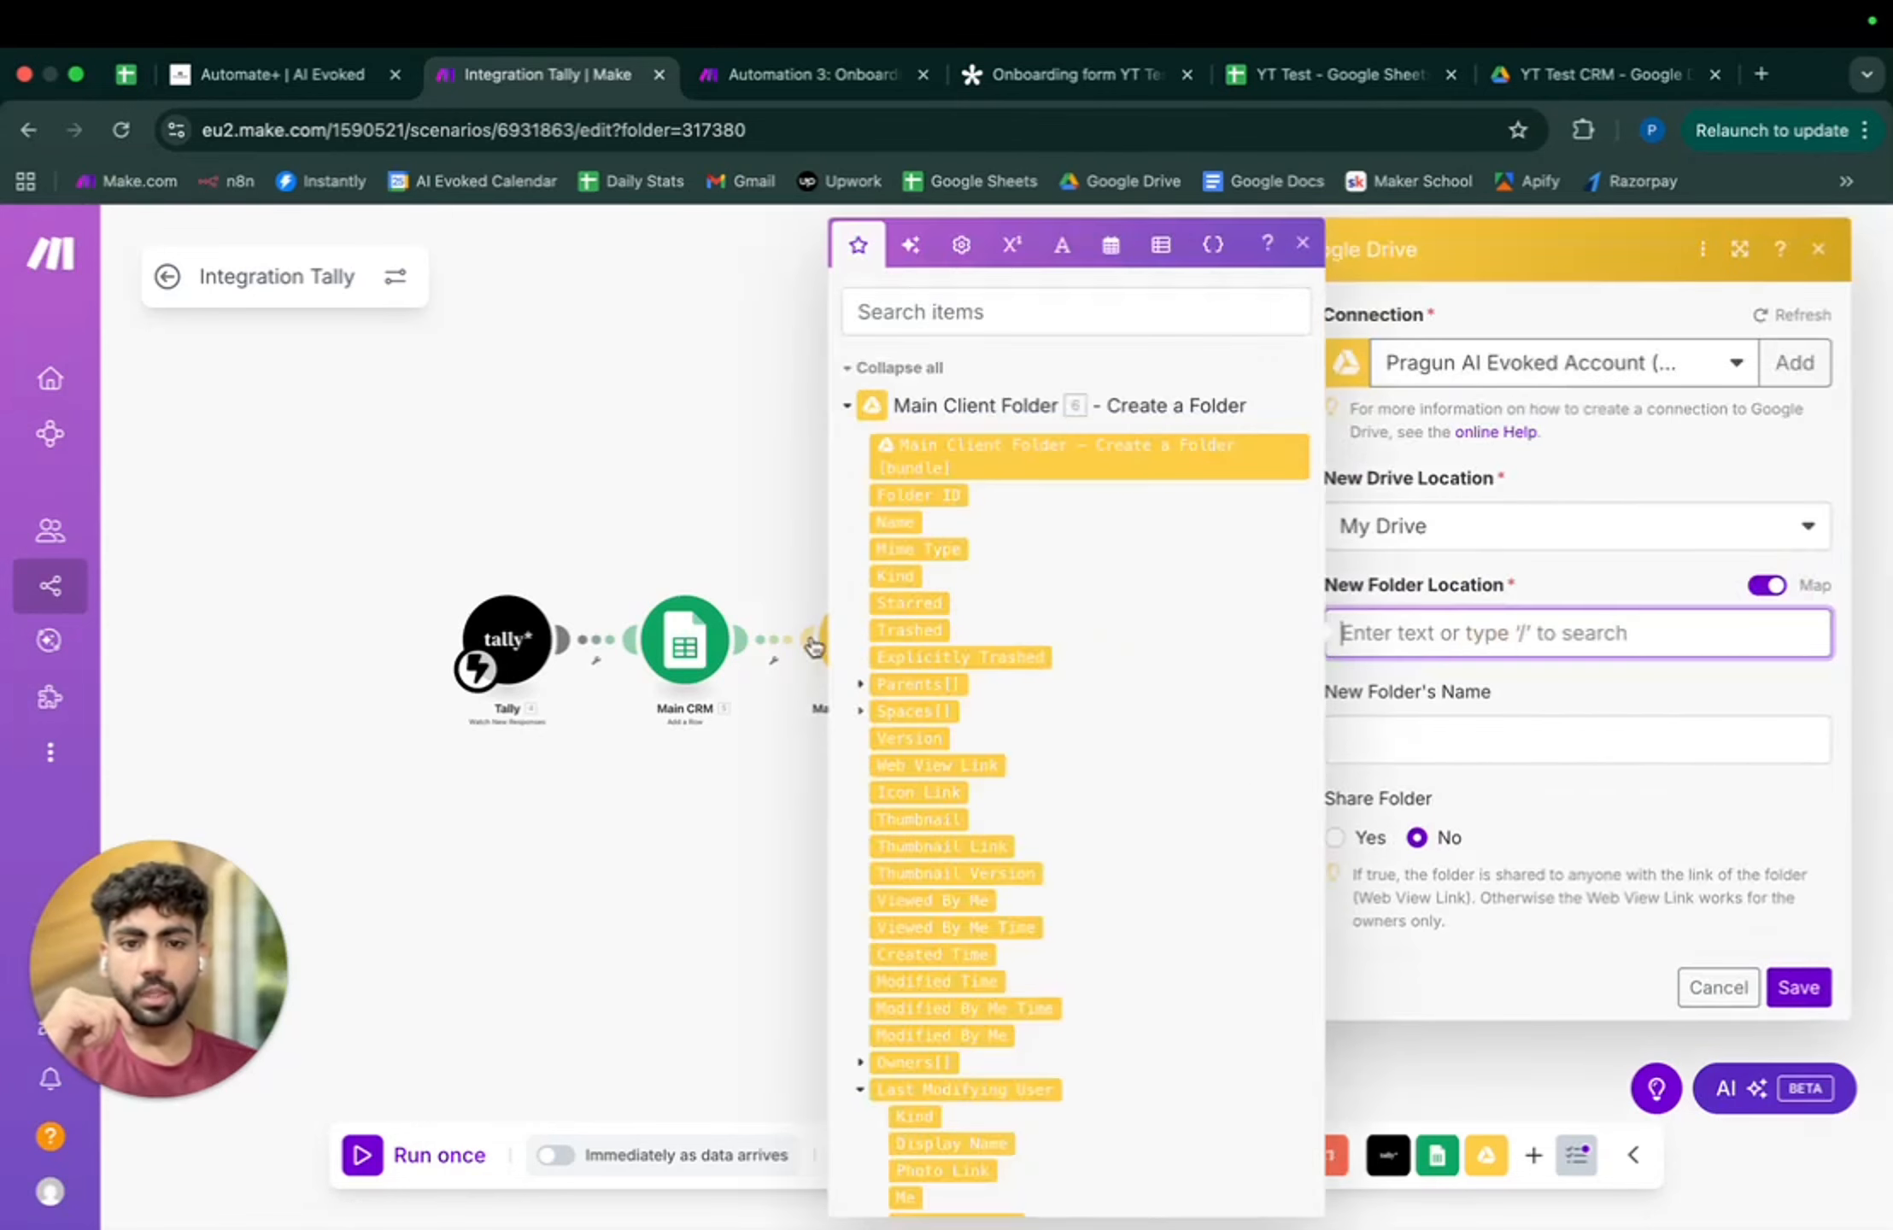
pyautogui.click(954, 493)
# - Name the folder from Tally Name plus ' - Asset Dump', share it with Writer role, and save
pyautogui.click(1558, 738)
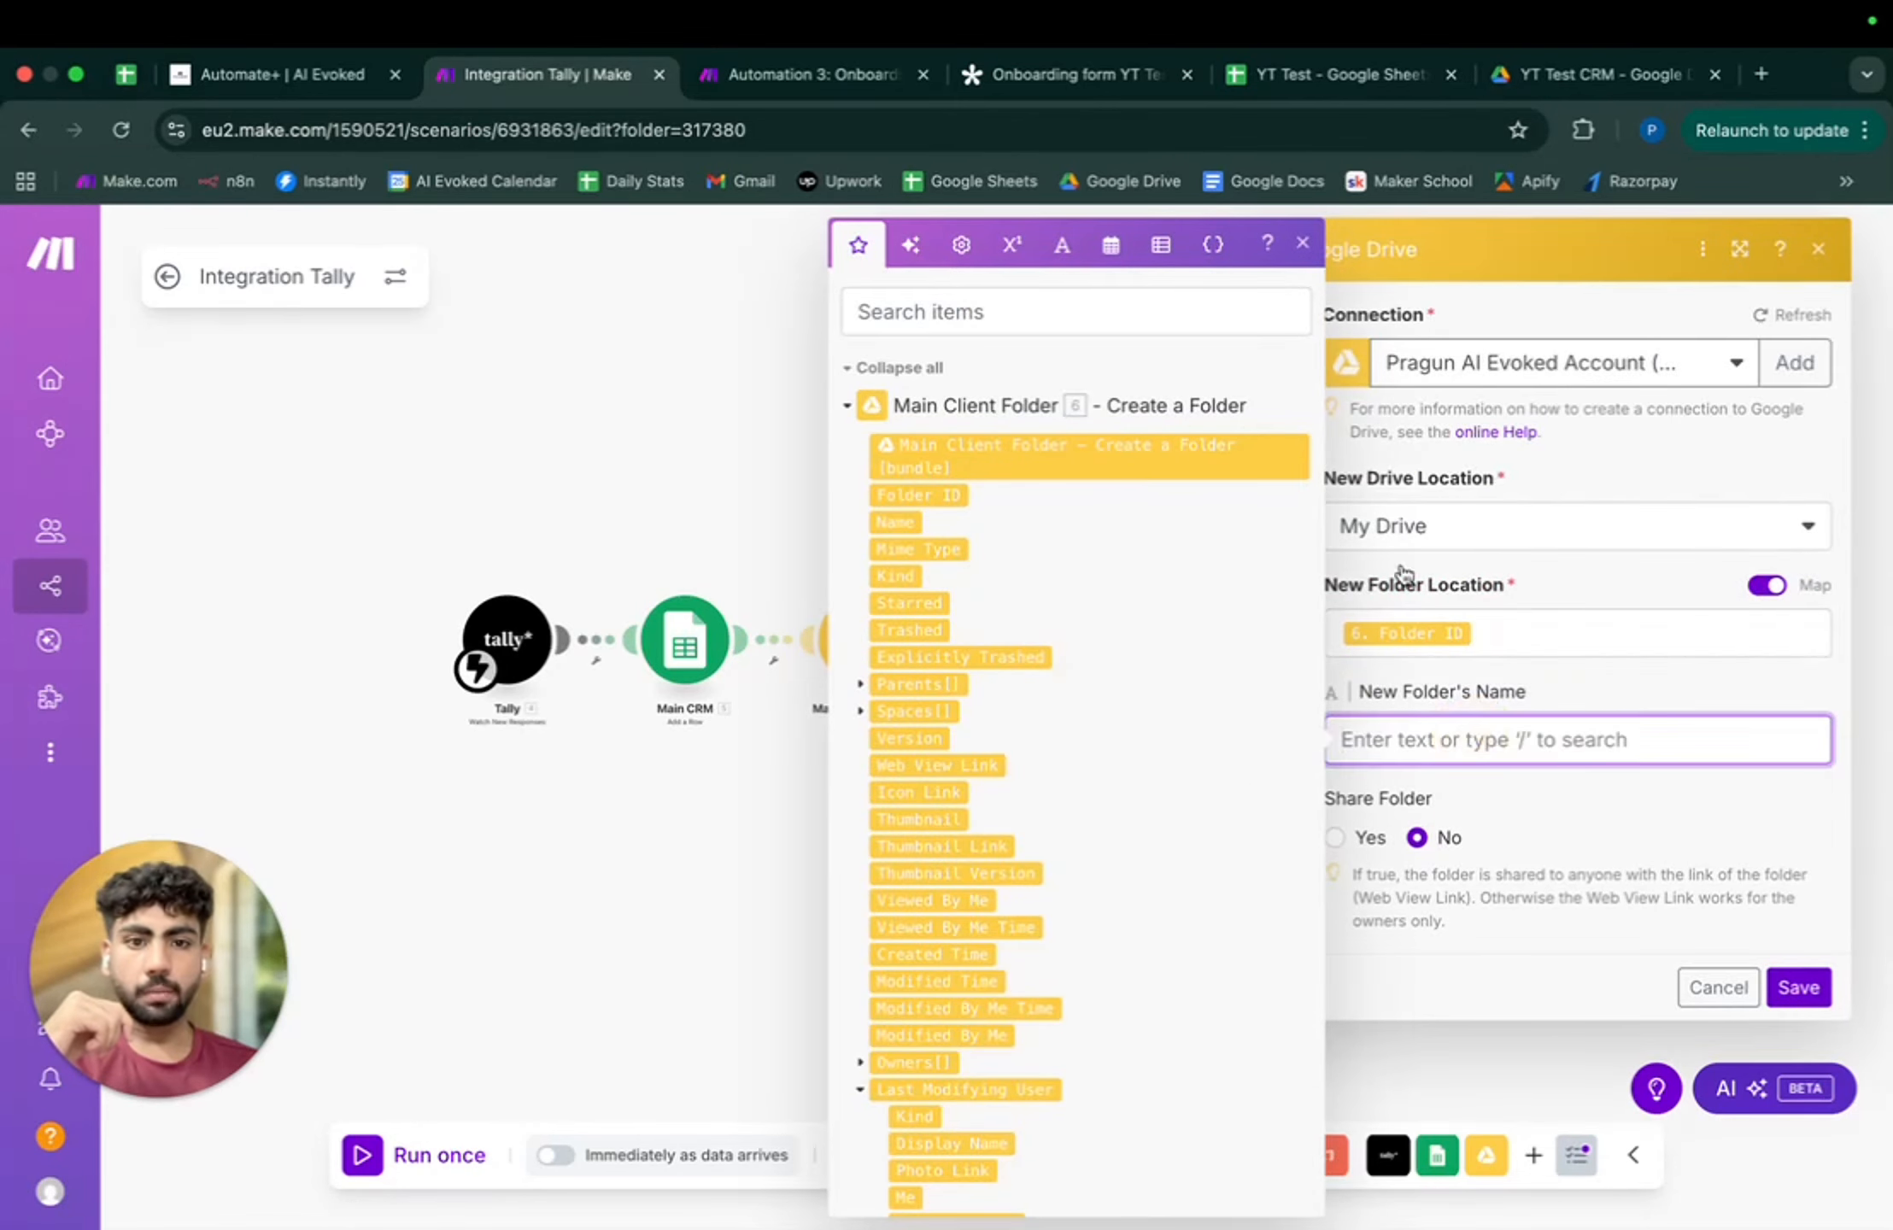
pyautogui.scroll(-15, 1004, 678)
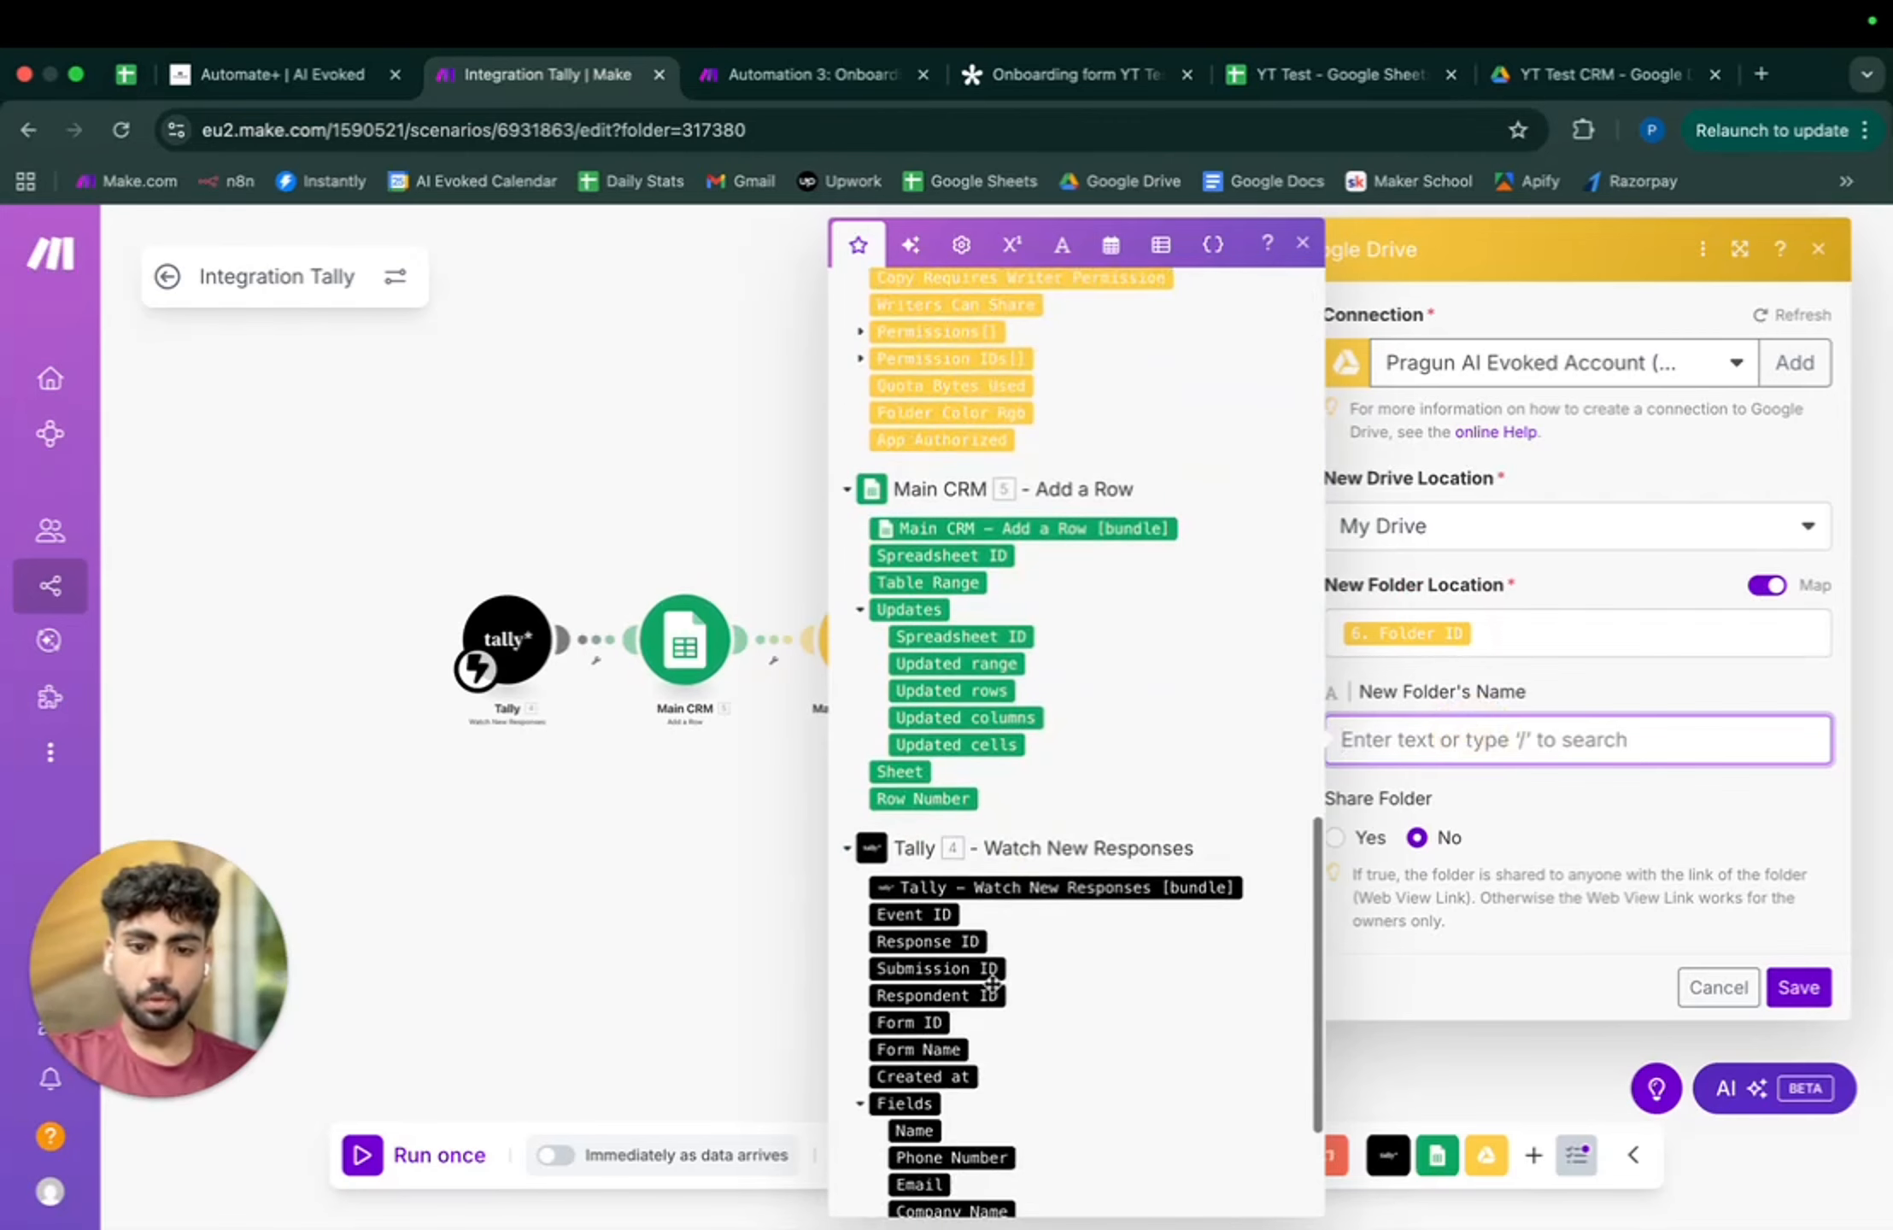
pyautogui.click(913, 969)
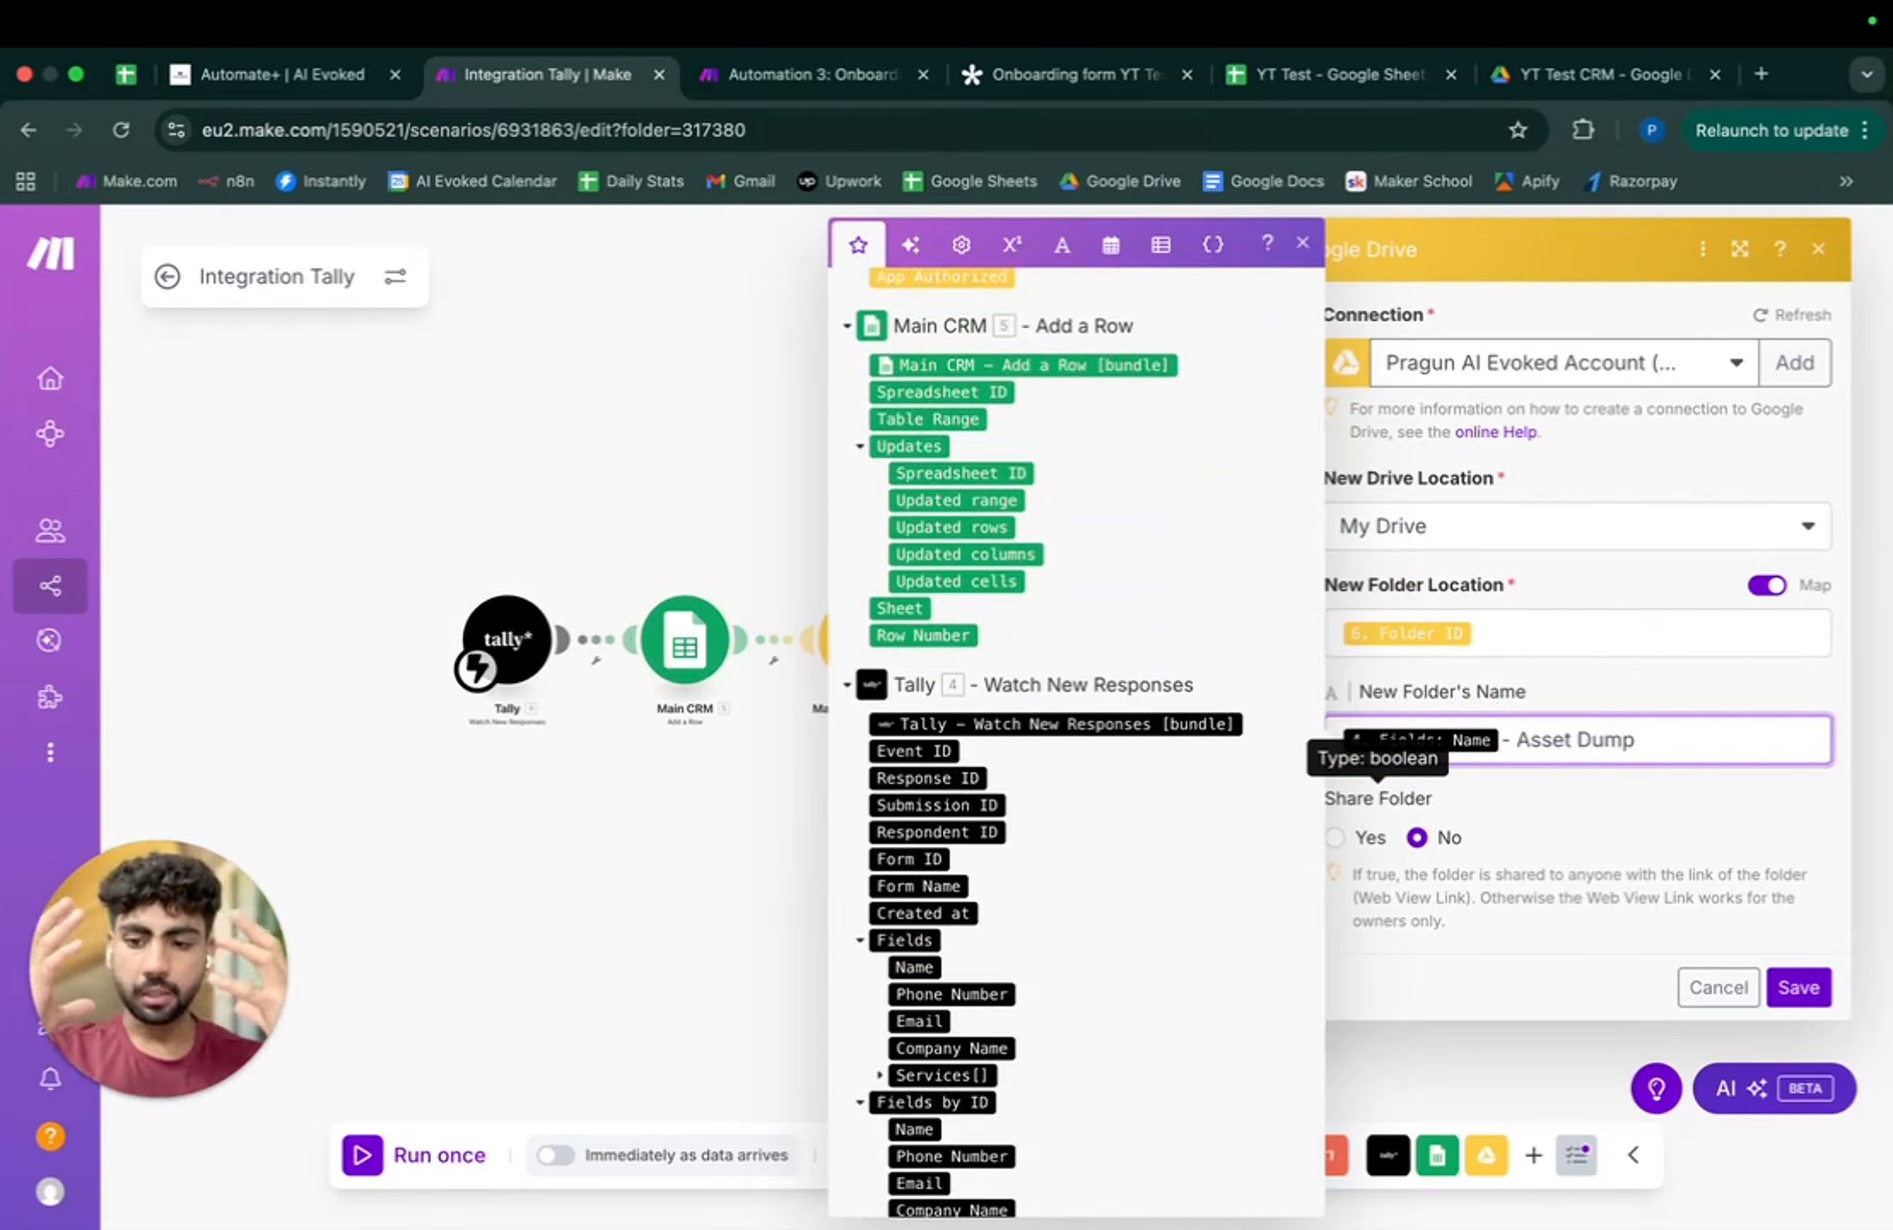
pyautogui.click(1335, 837)
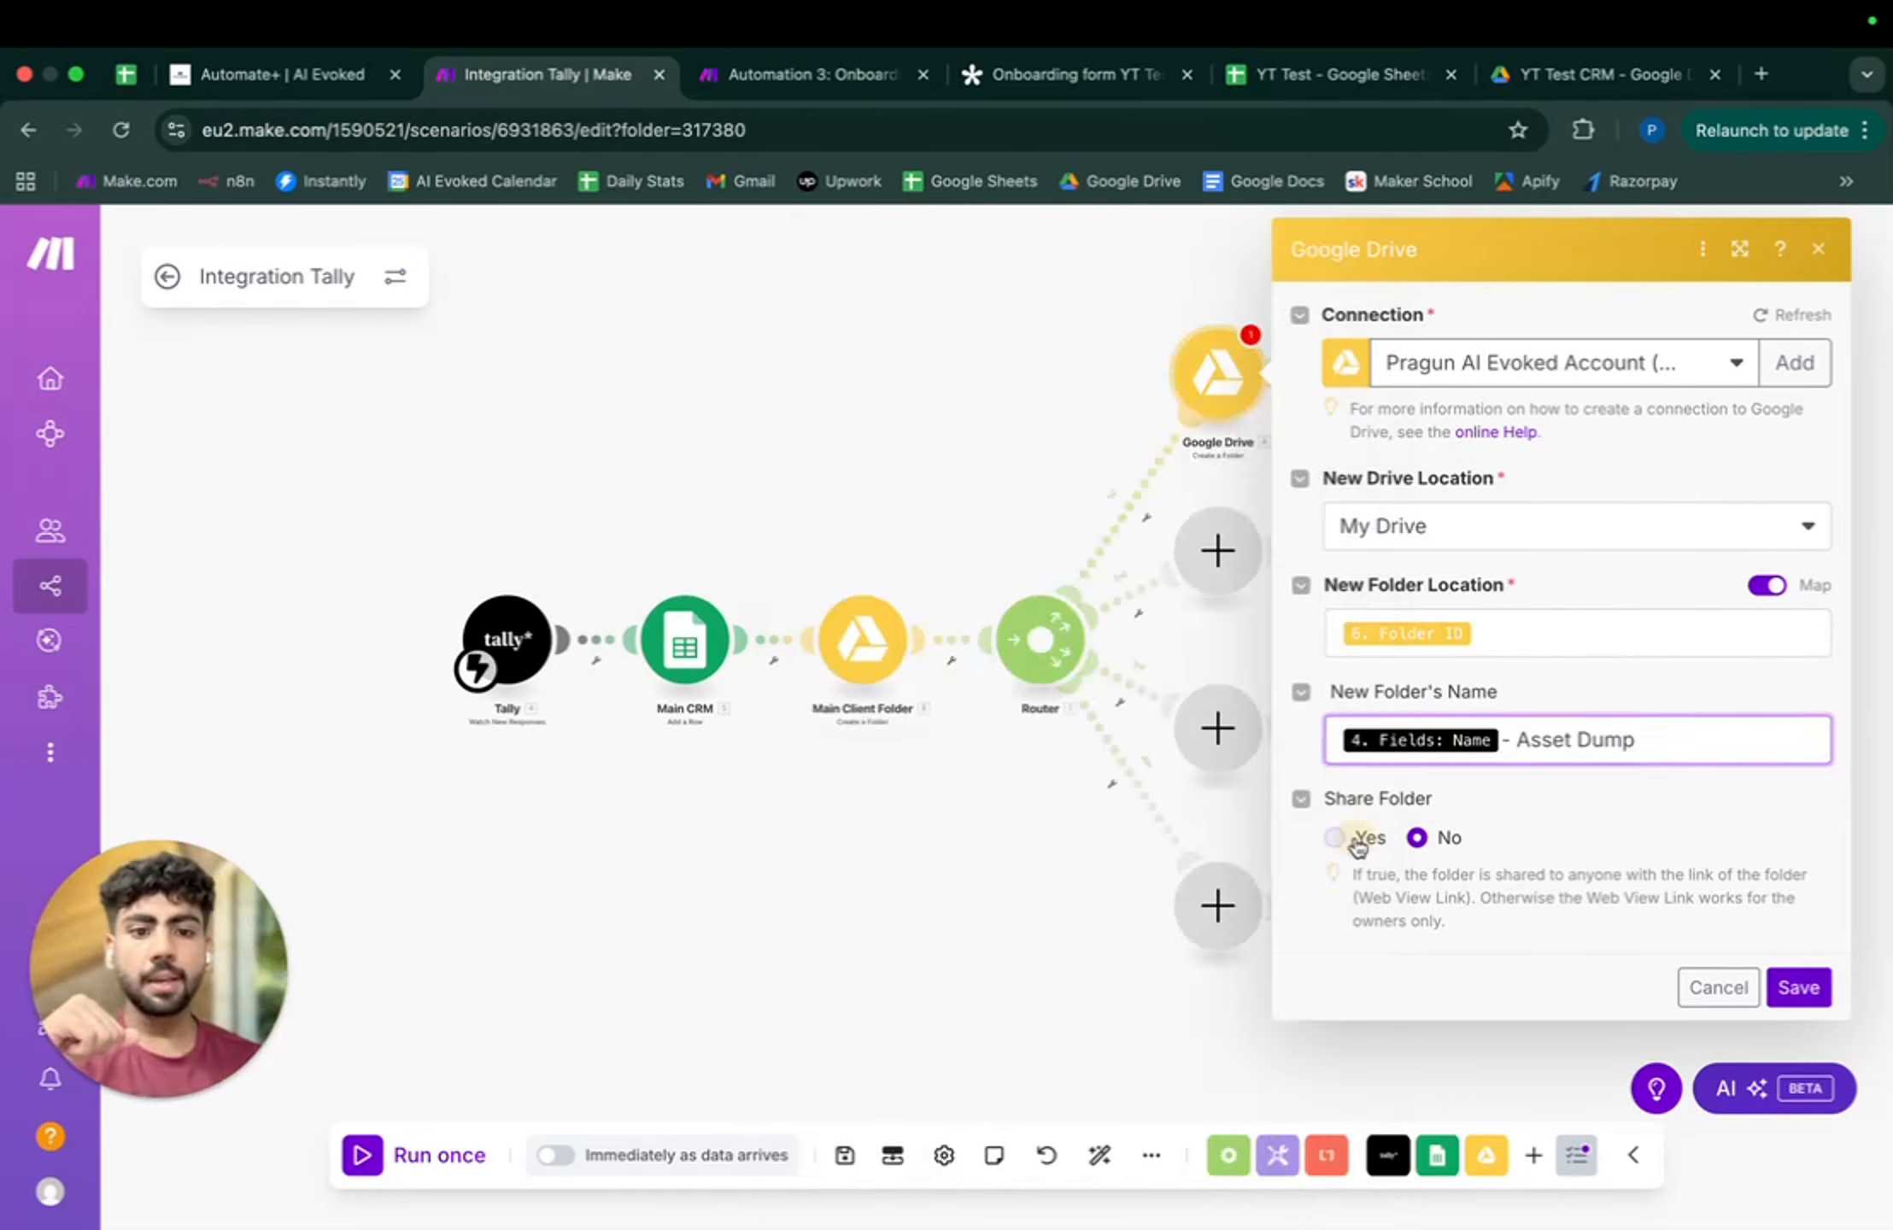
pyautogui.scroll(-1, 1739, 1046)
pyautogui.click(1649, 998)
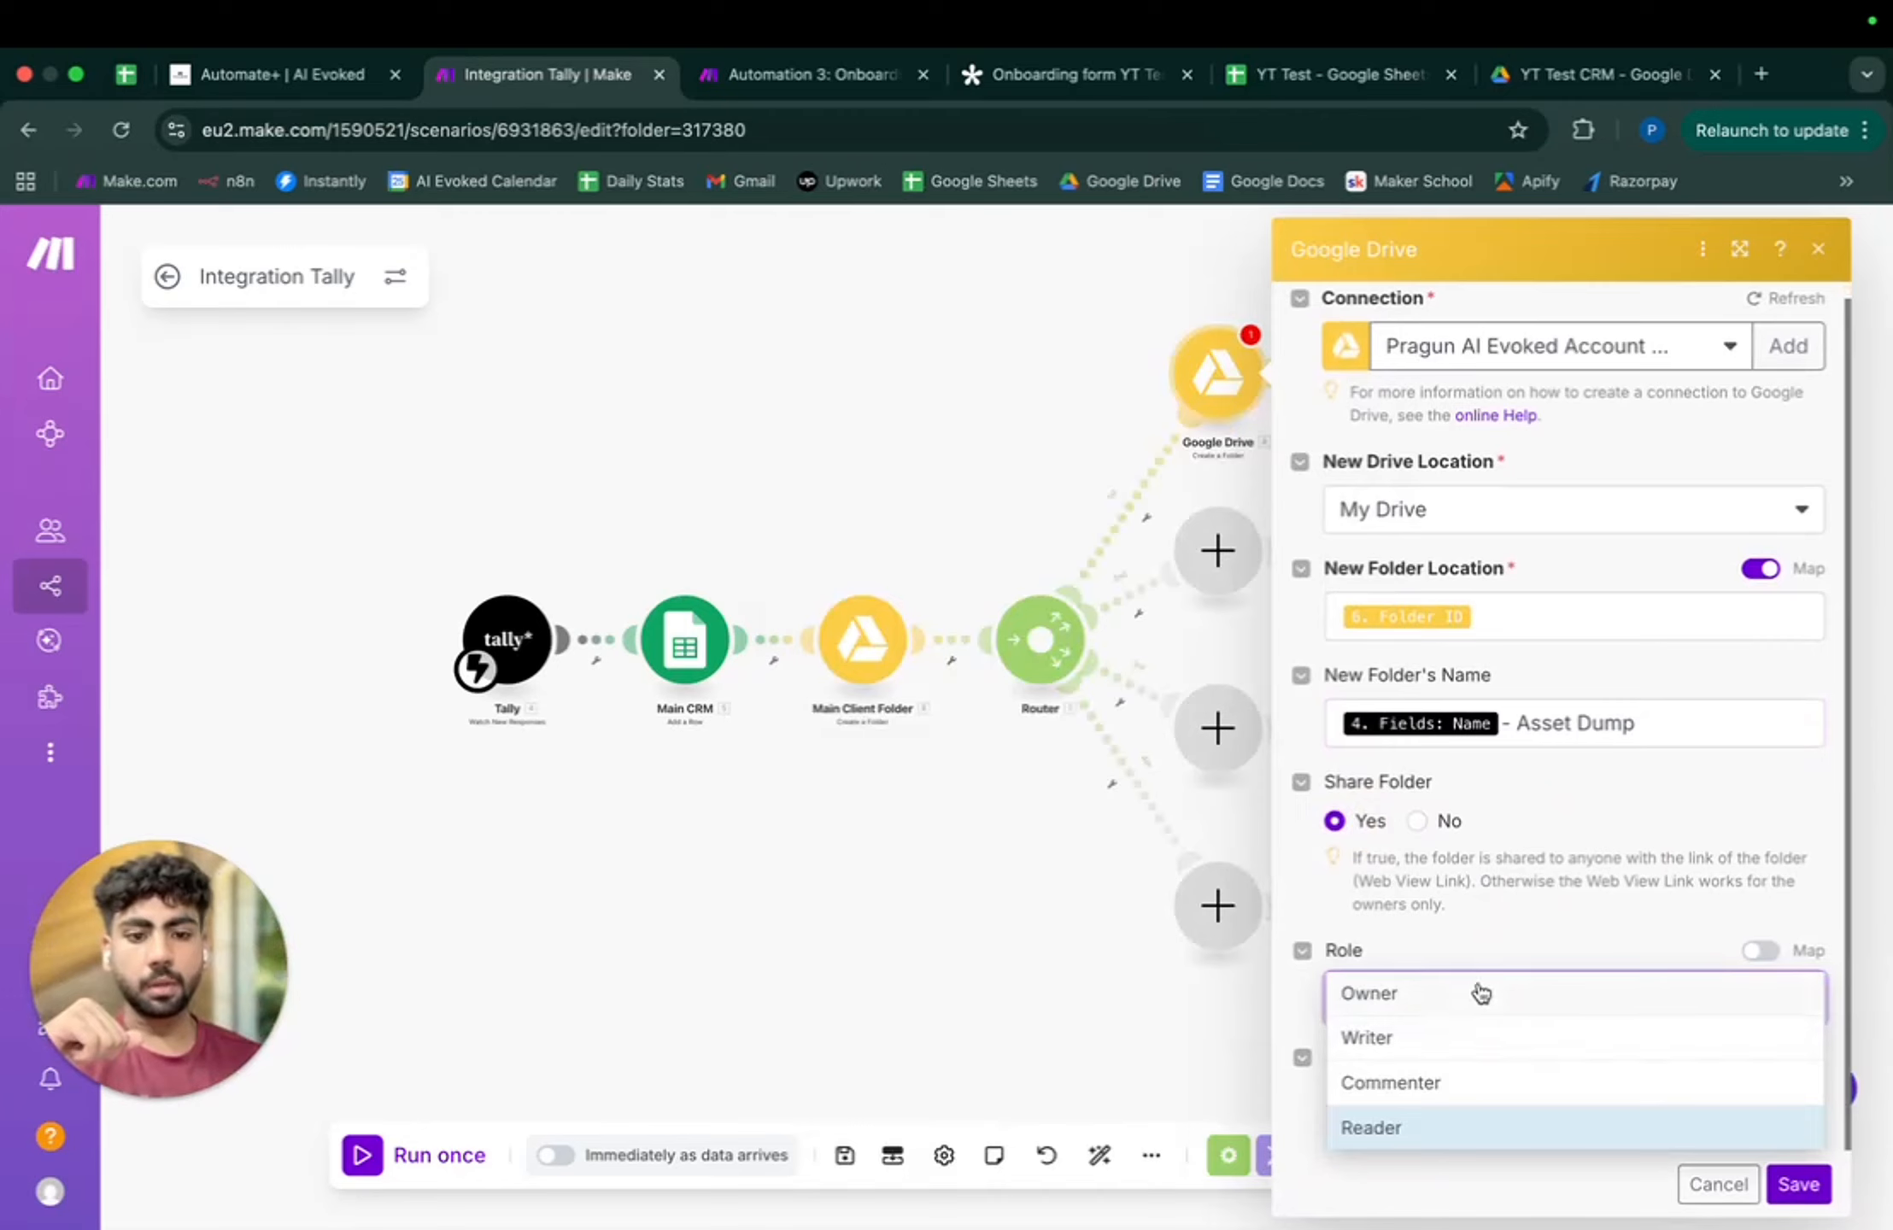
pyautogui.click(1479, 1037)
pyautogui.click(1800, 1185)
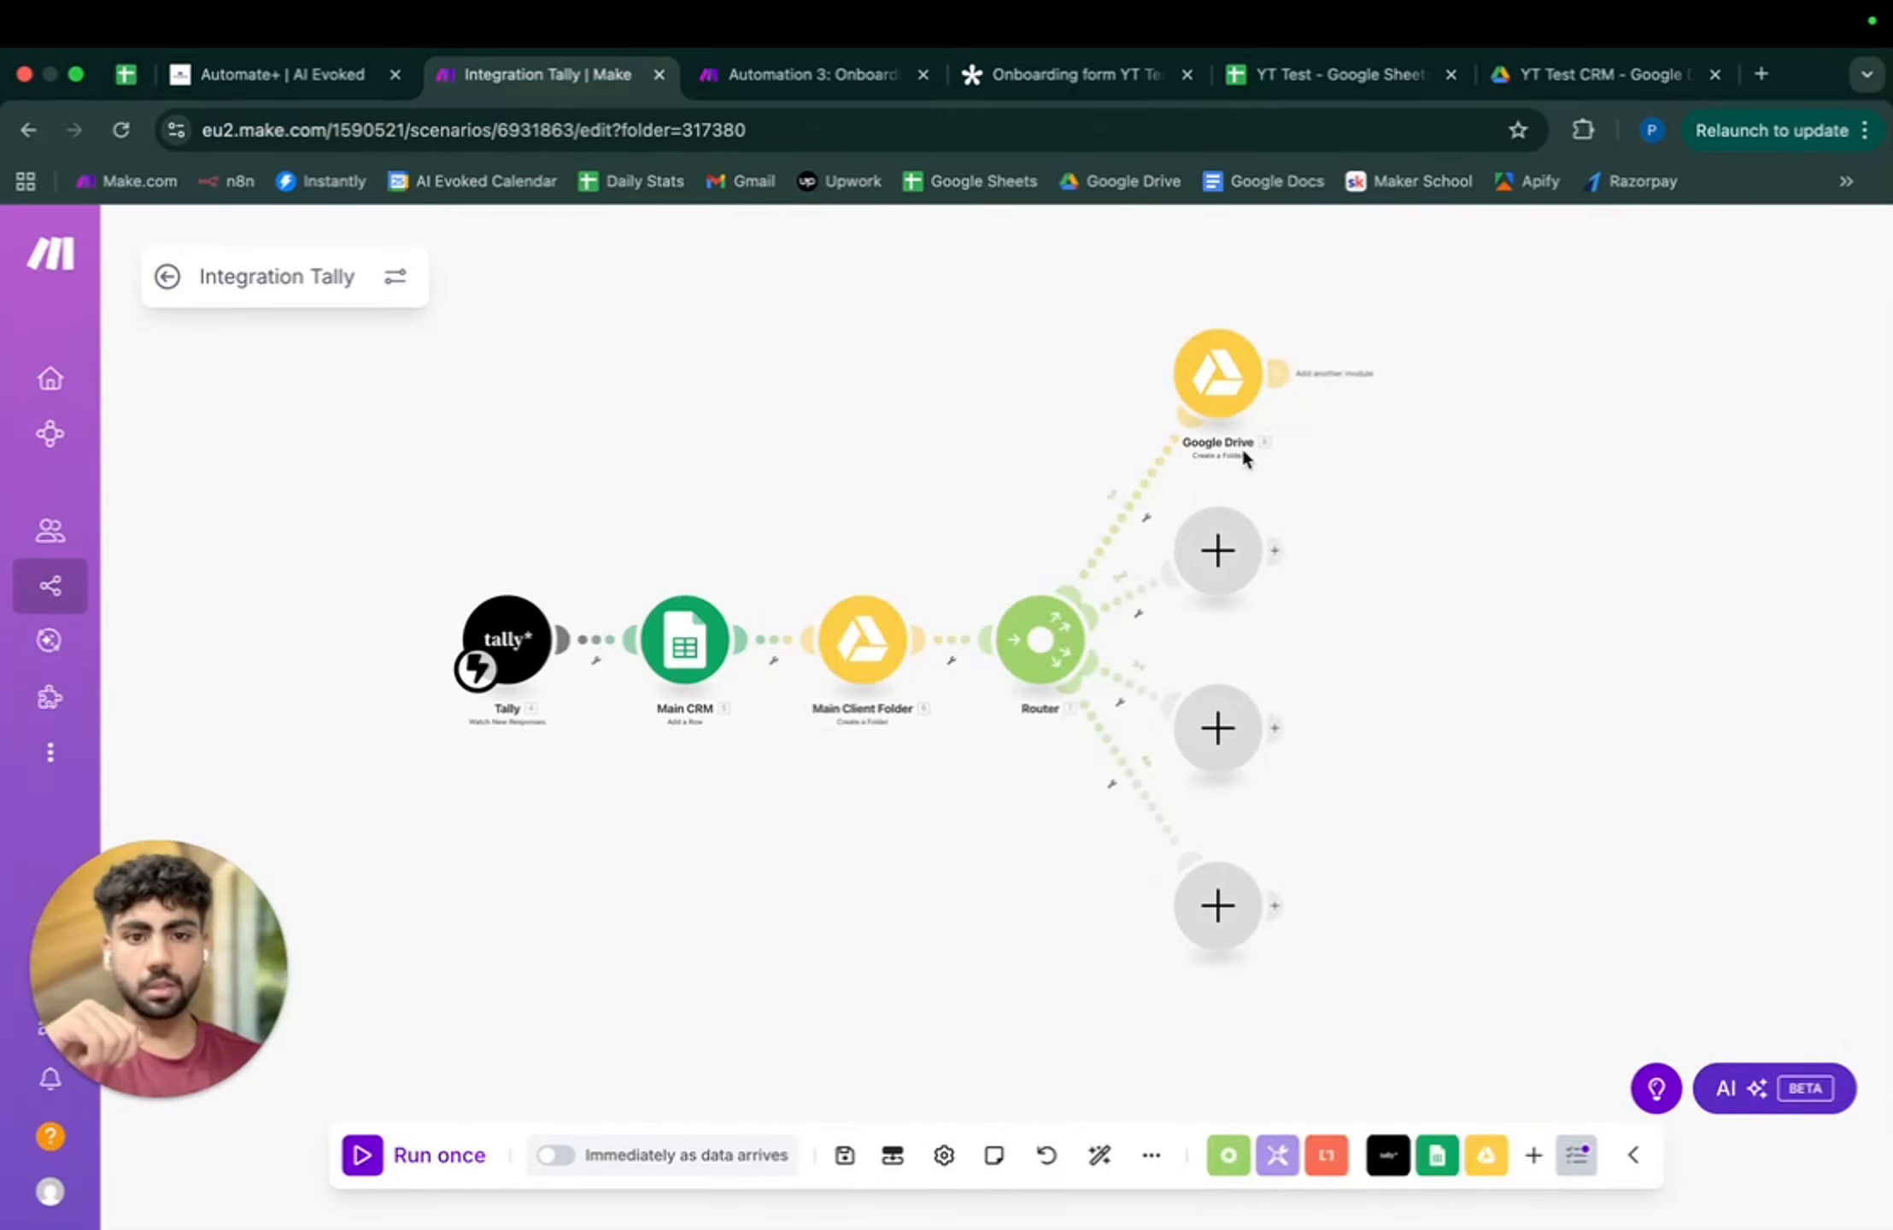
# - Rename the Drive step to 'Asset Dump'
pyautogui.rightClick(1215, 402)
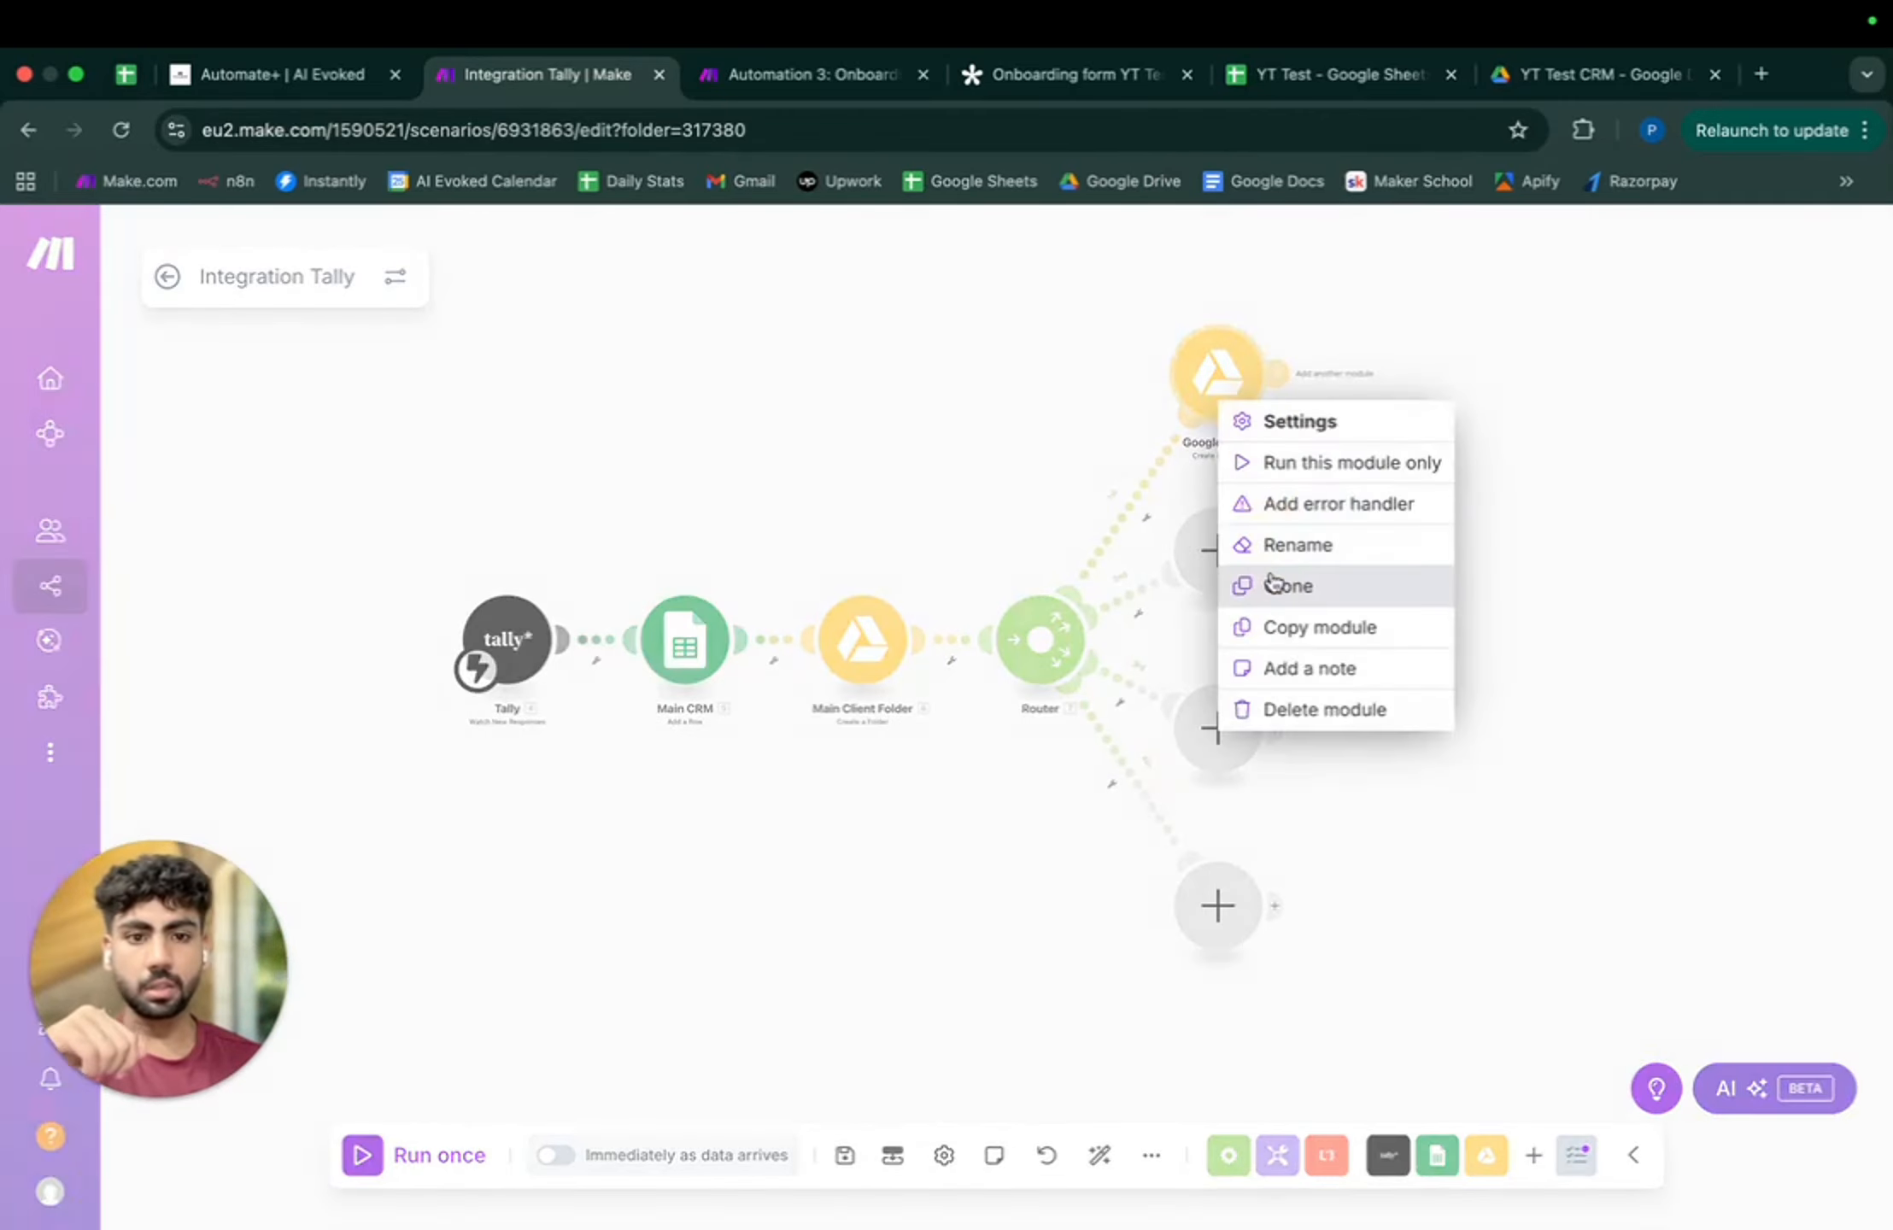
pyautogui.click(1344, 544)
pyautogui.write('Asset Dump')
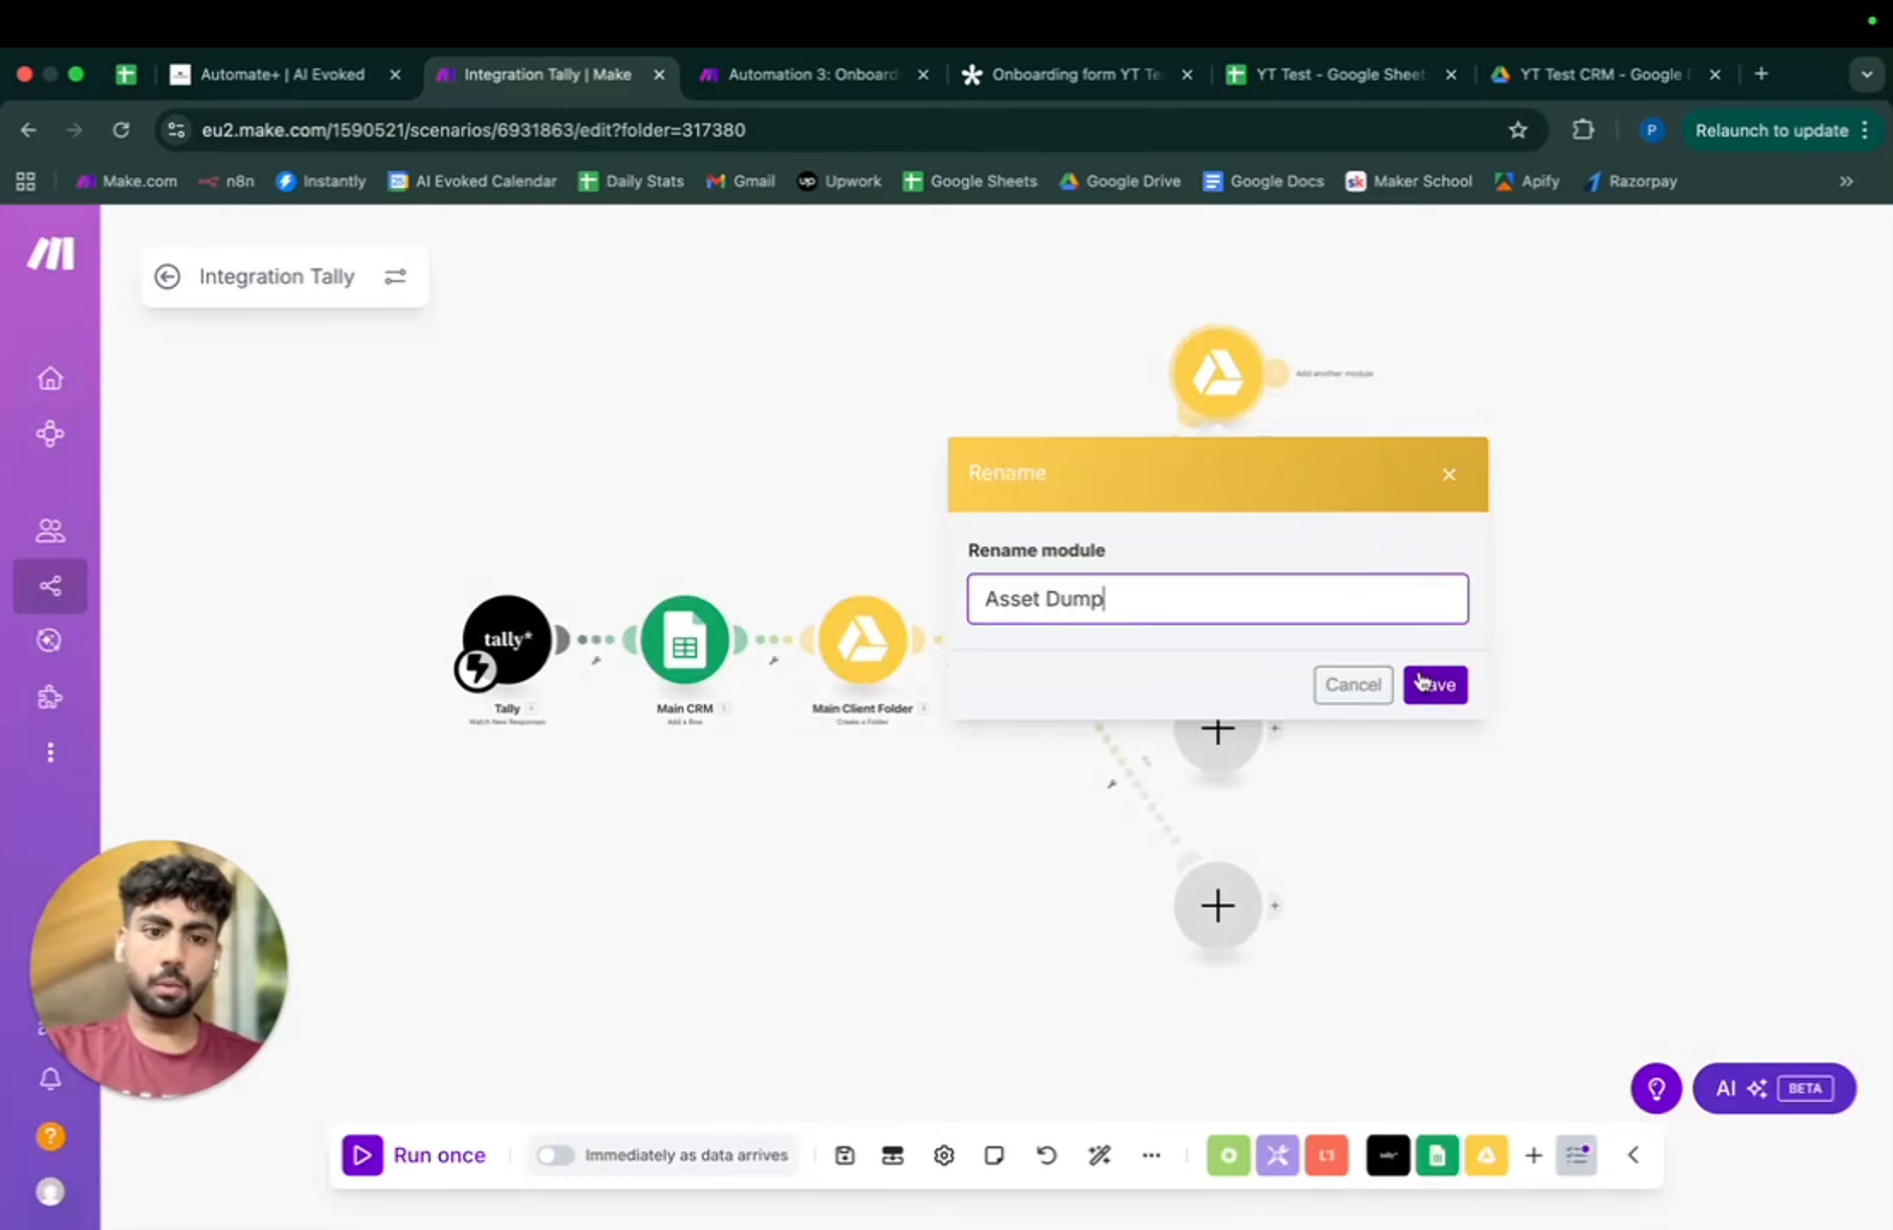
pyautogui.click(1421, 681)
# - Clone Asset Dump twice onto further router routes, deleting the empty placeholder modules
pyautogui.rightClick(1224, 365)
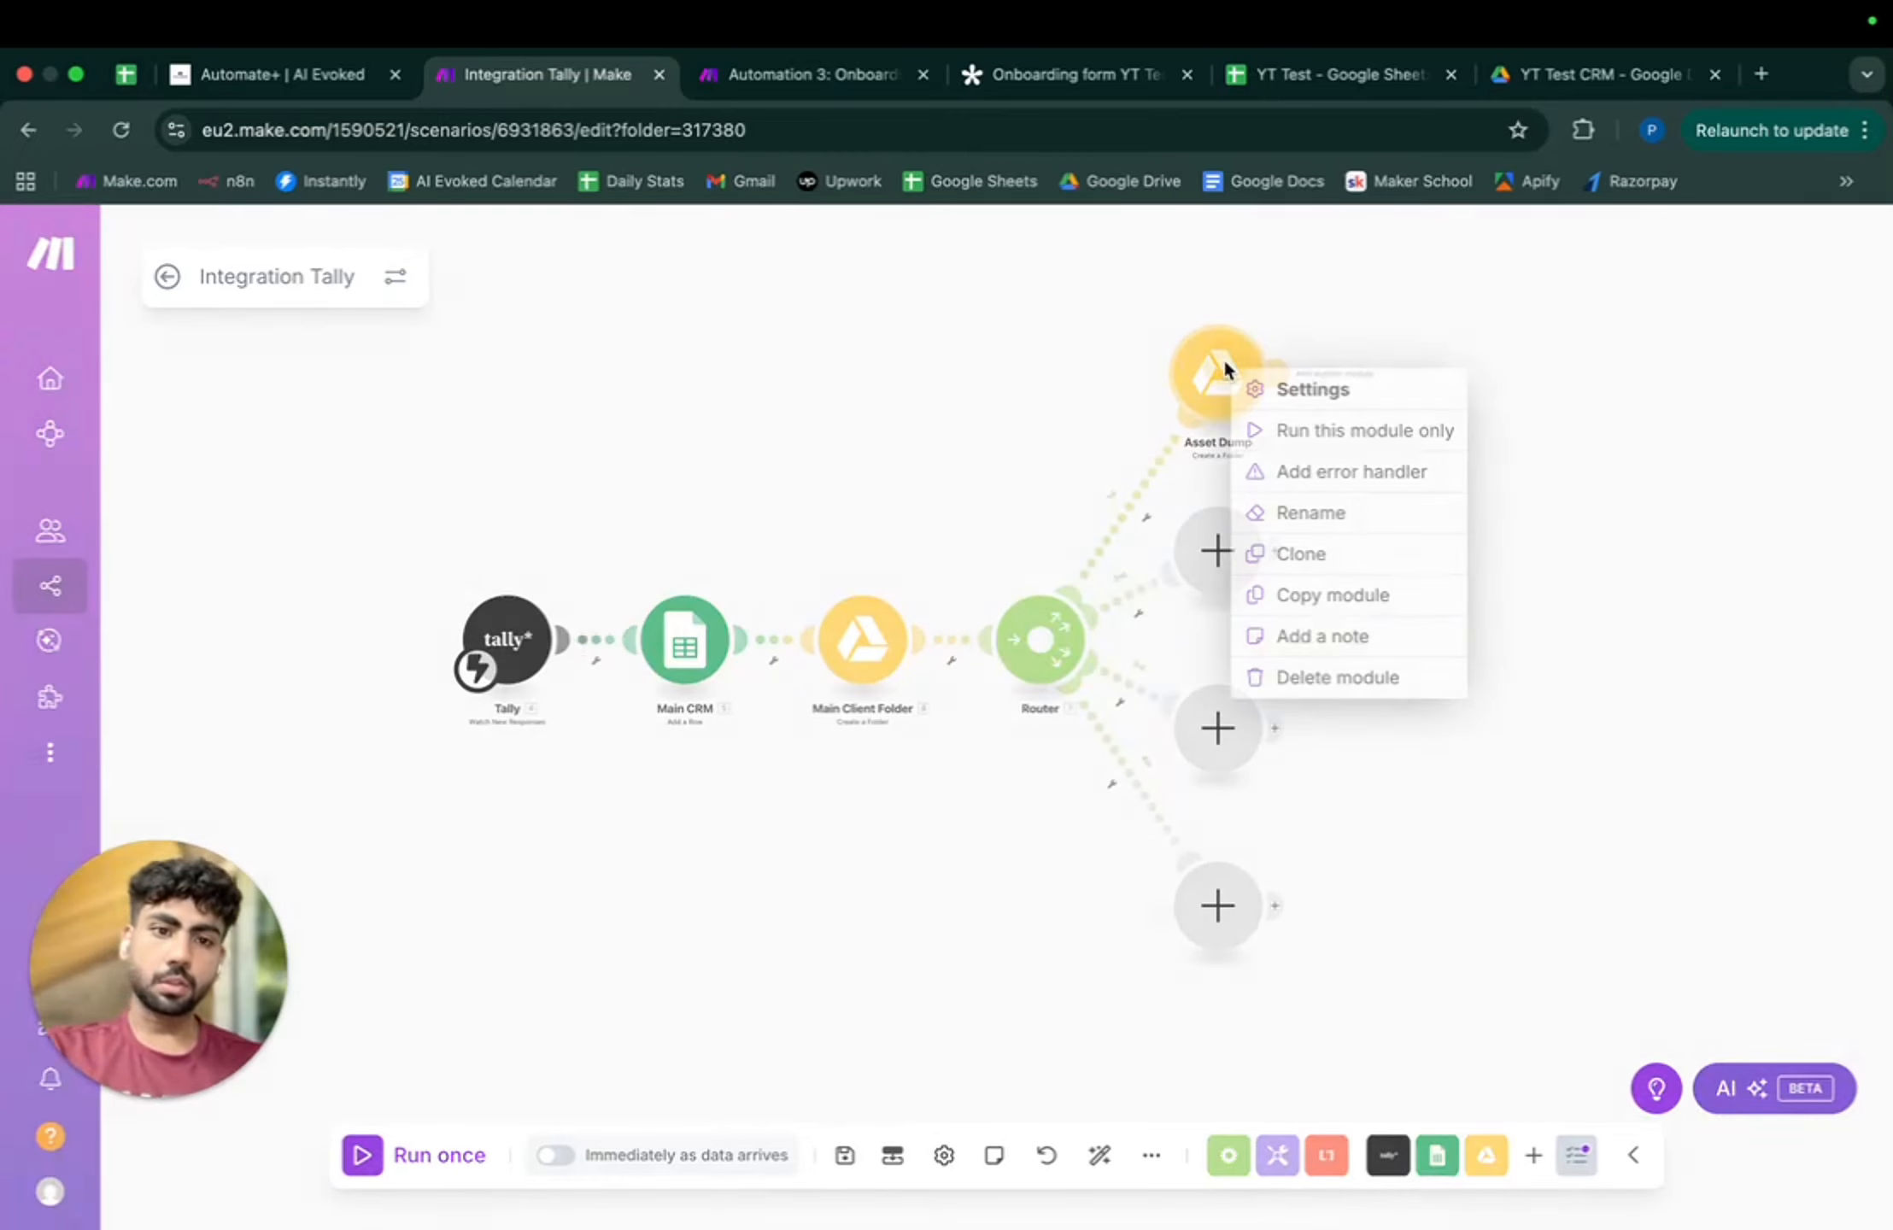
pyautogui.click(1299, 556)
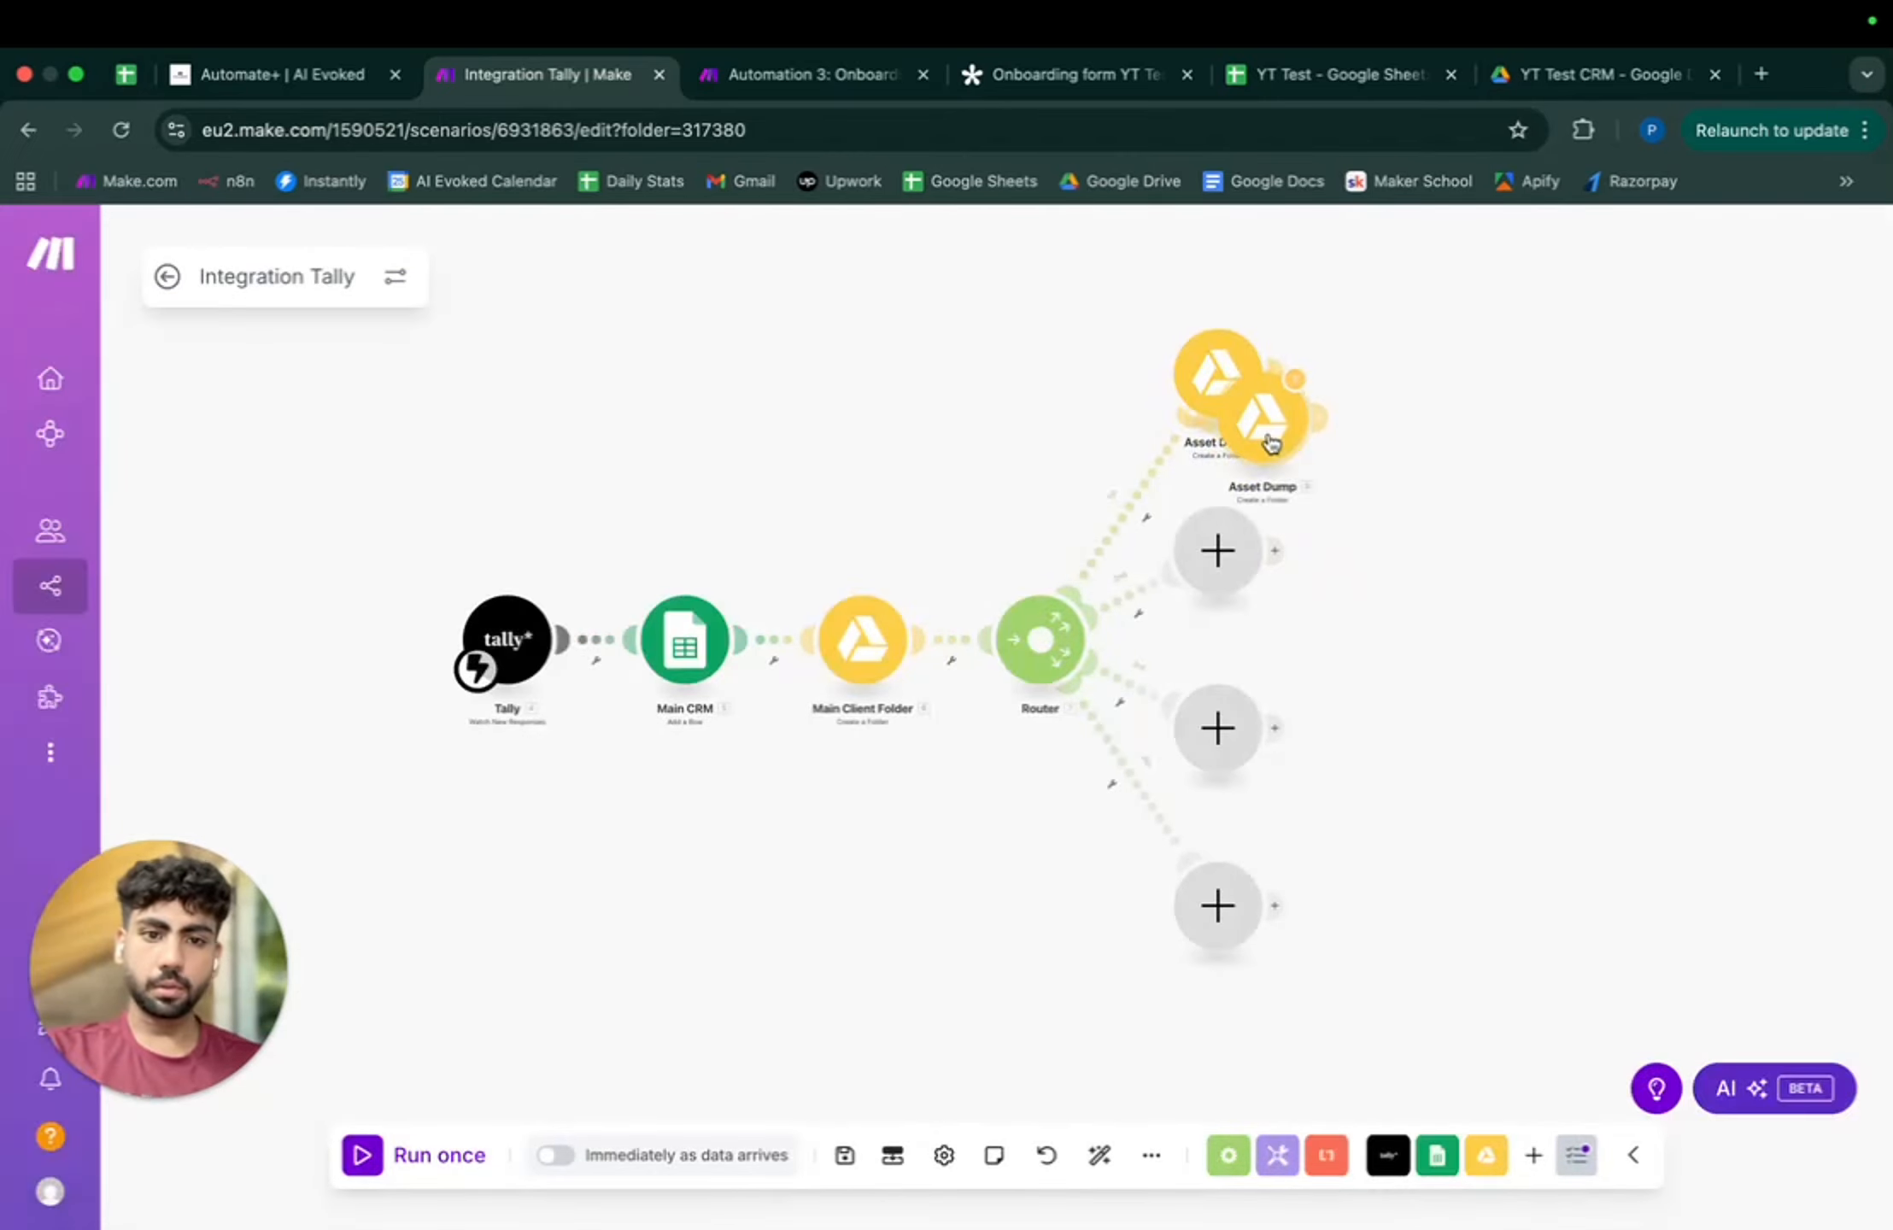
pyautogui.click(1371, 570)
pyautogui.rightClick(1217, 551)
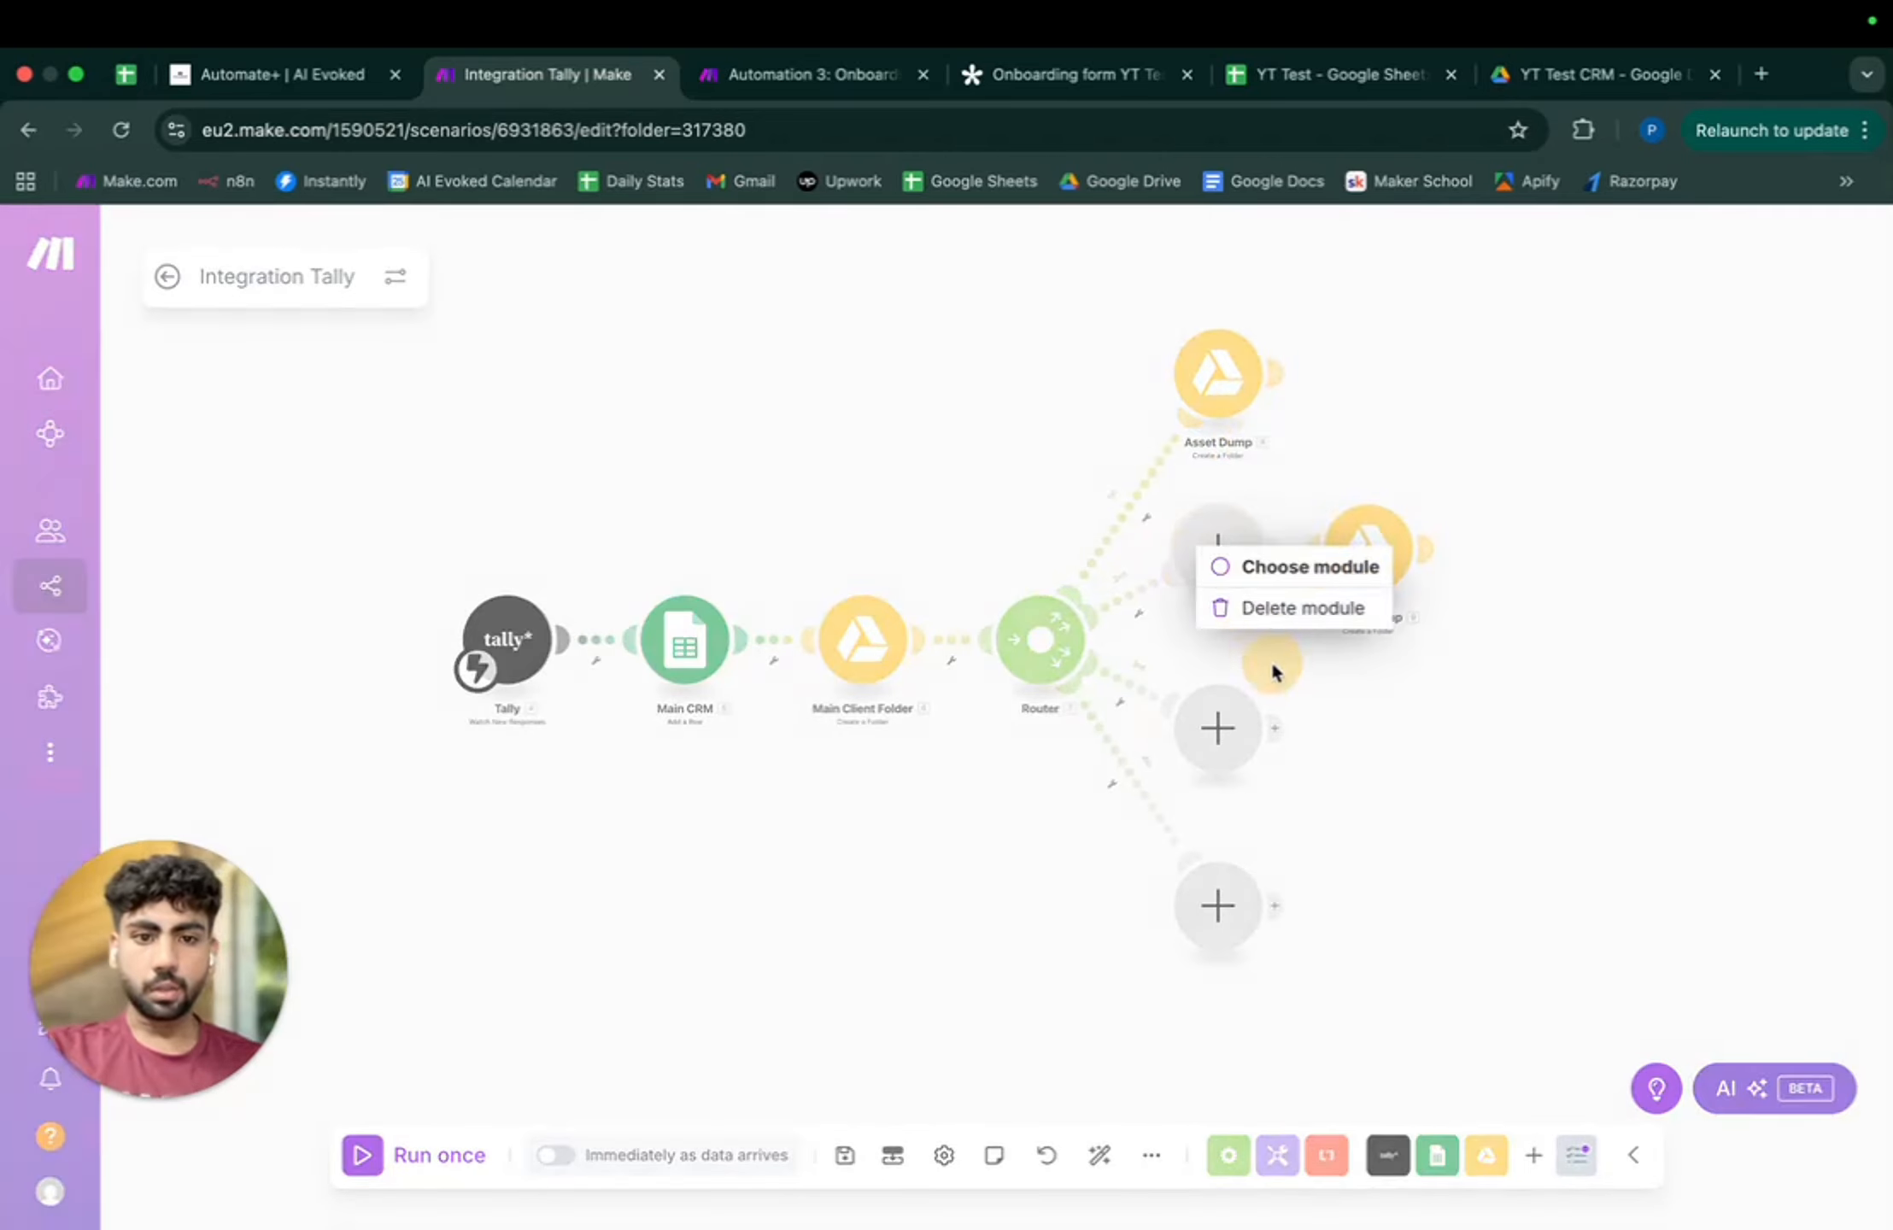
pyautogui.click(1294, 605)
pyautogui.rightClick(1230, 751)
pyautogui.click(1282, 809)
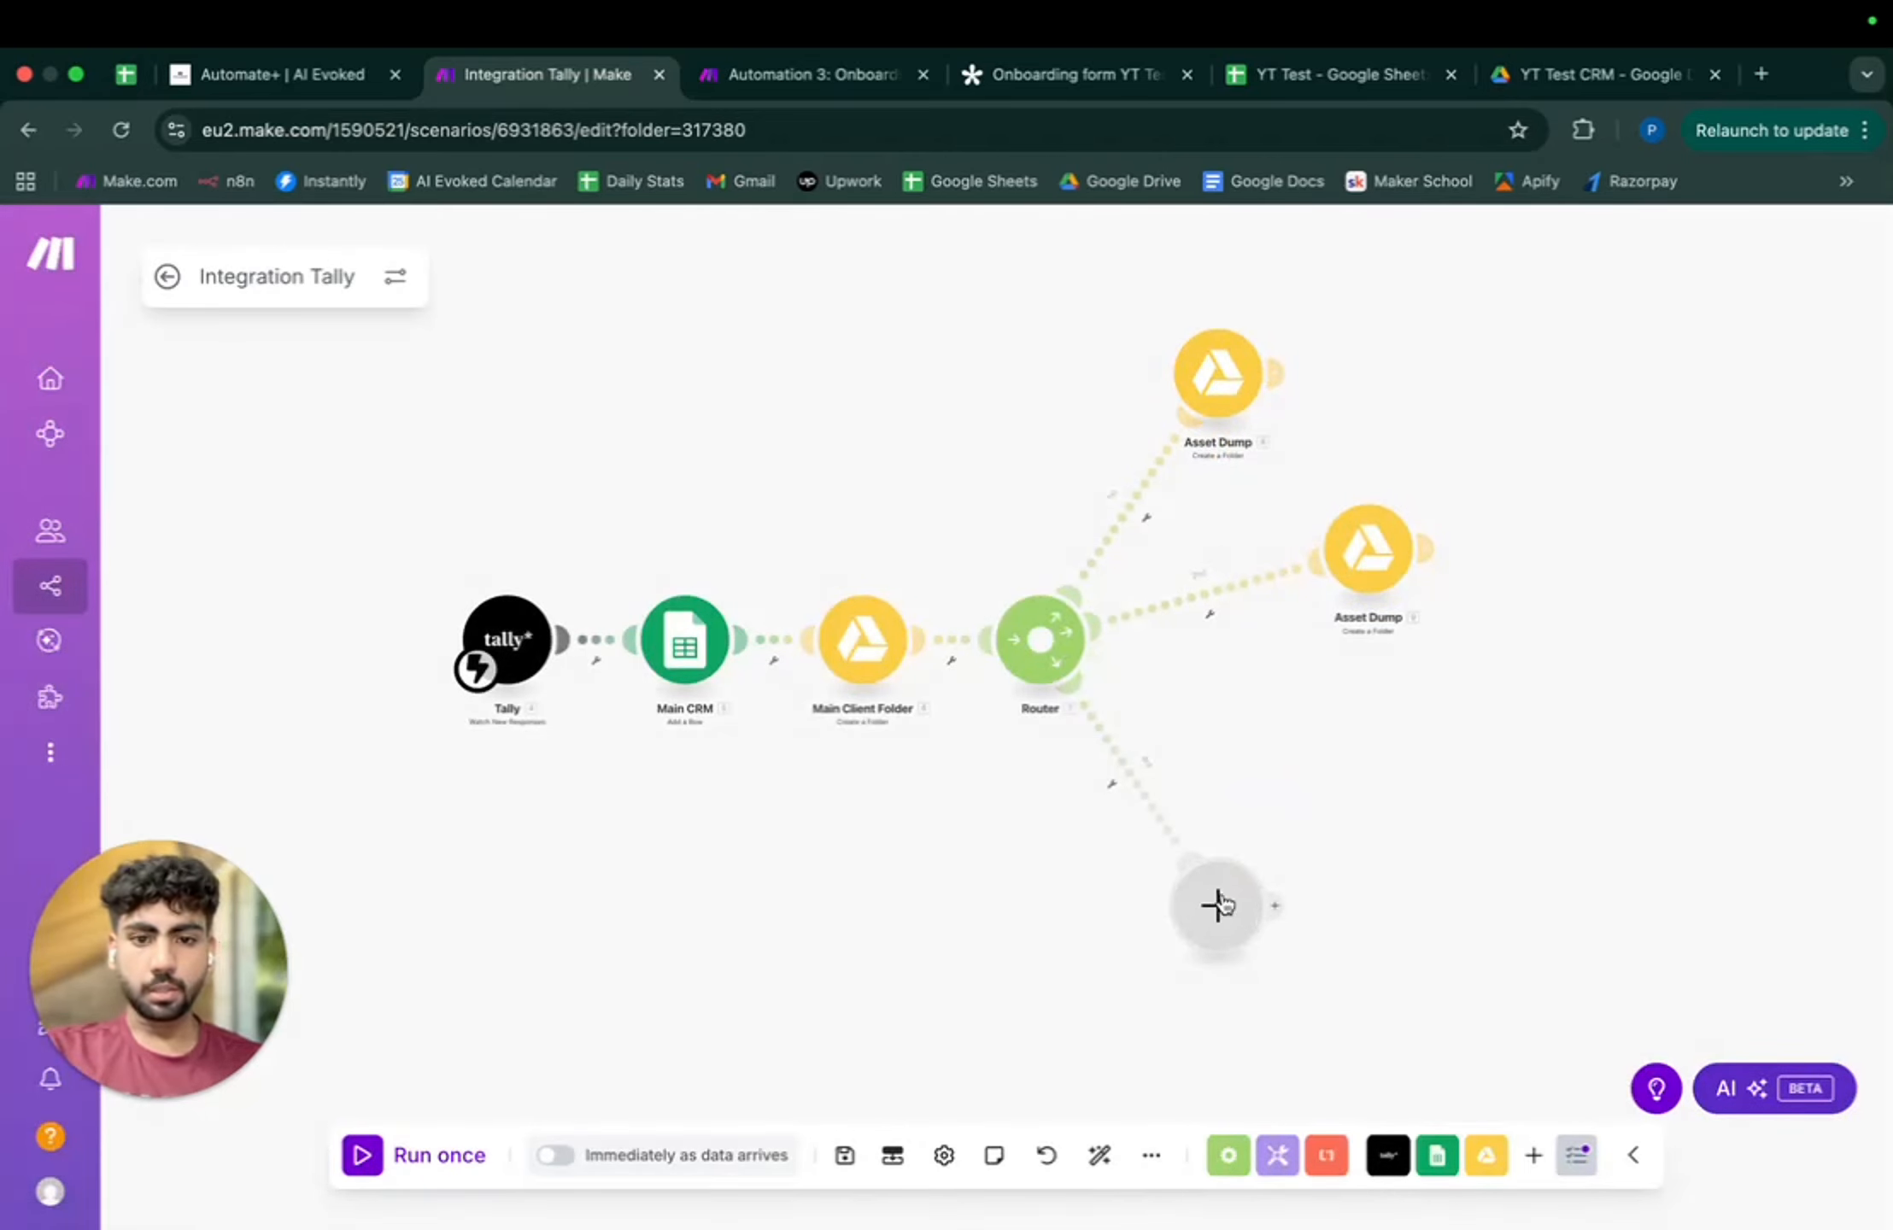
pyautogui.rightClick(1220, 904)
pyautogui.click(1314, 964)
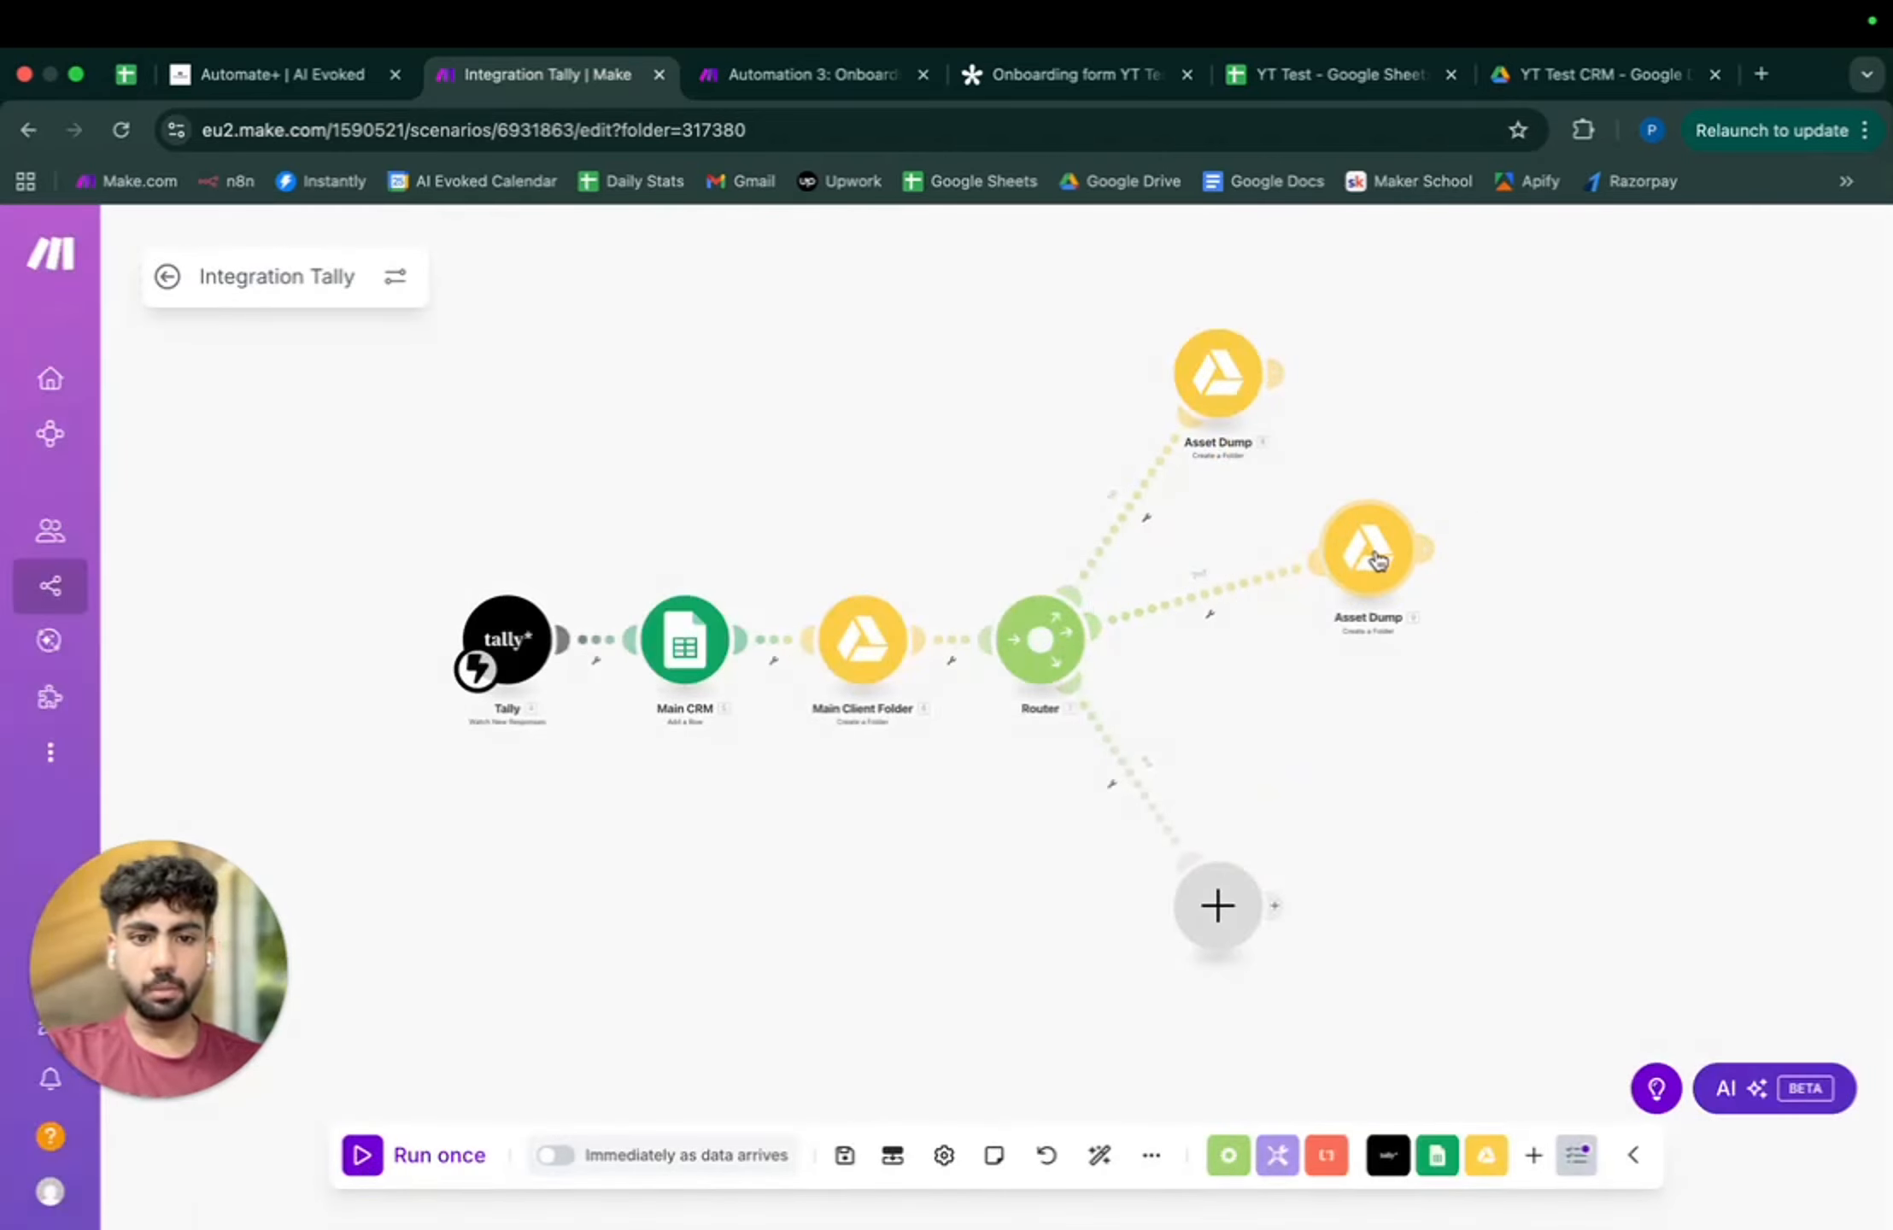
pyautogui.rightClick(1380, 557)
pyautogui.click(1444, 743)
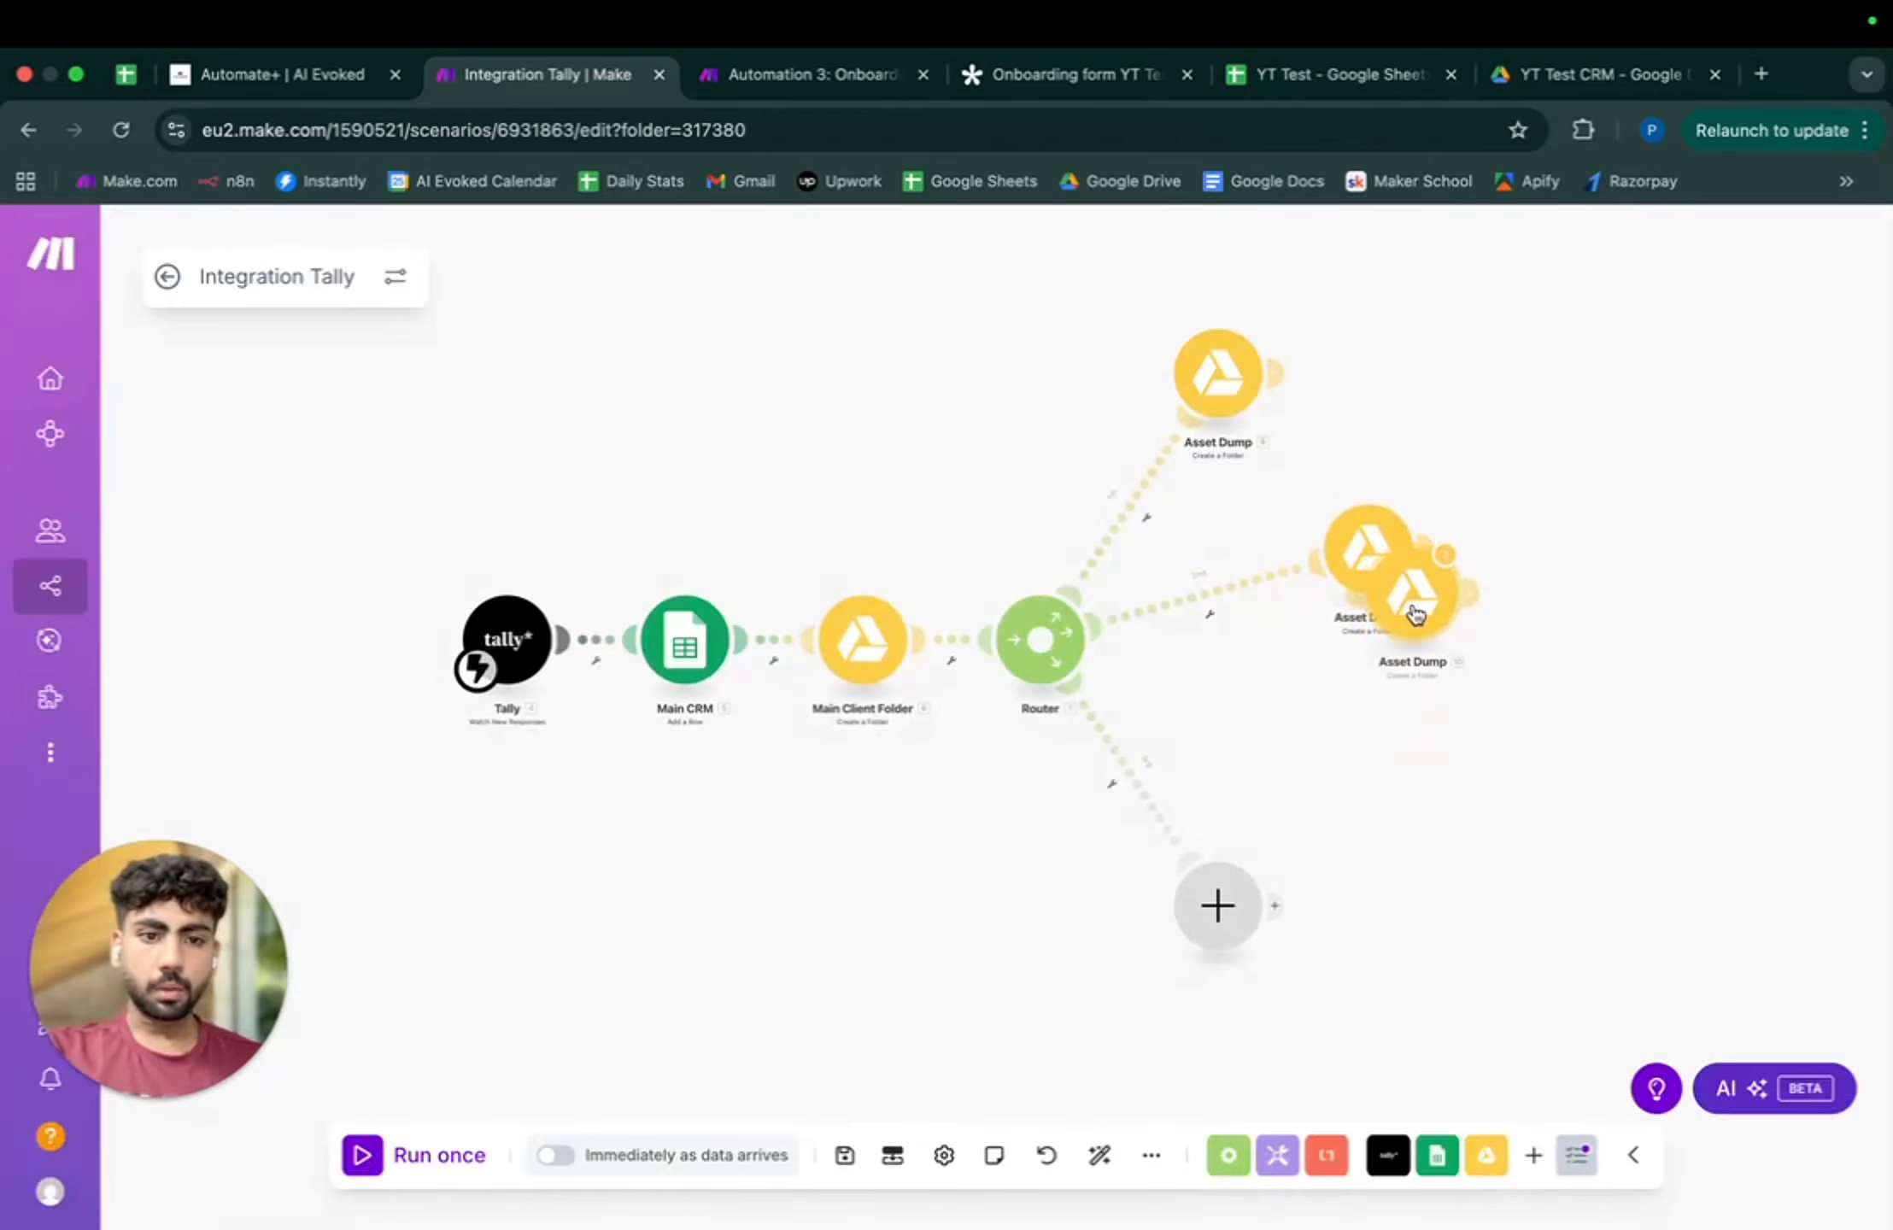
pyautogui.click(1364, 571)
# - Change the middle copy's folder name suffix from 'Asset Dump' to 'Client Access Folder' and save
pyautogui.scroll(-1, 1015, 593)
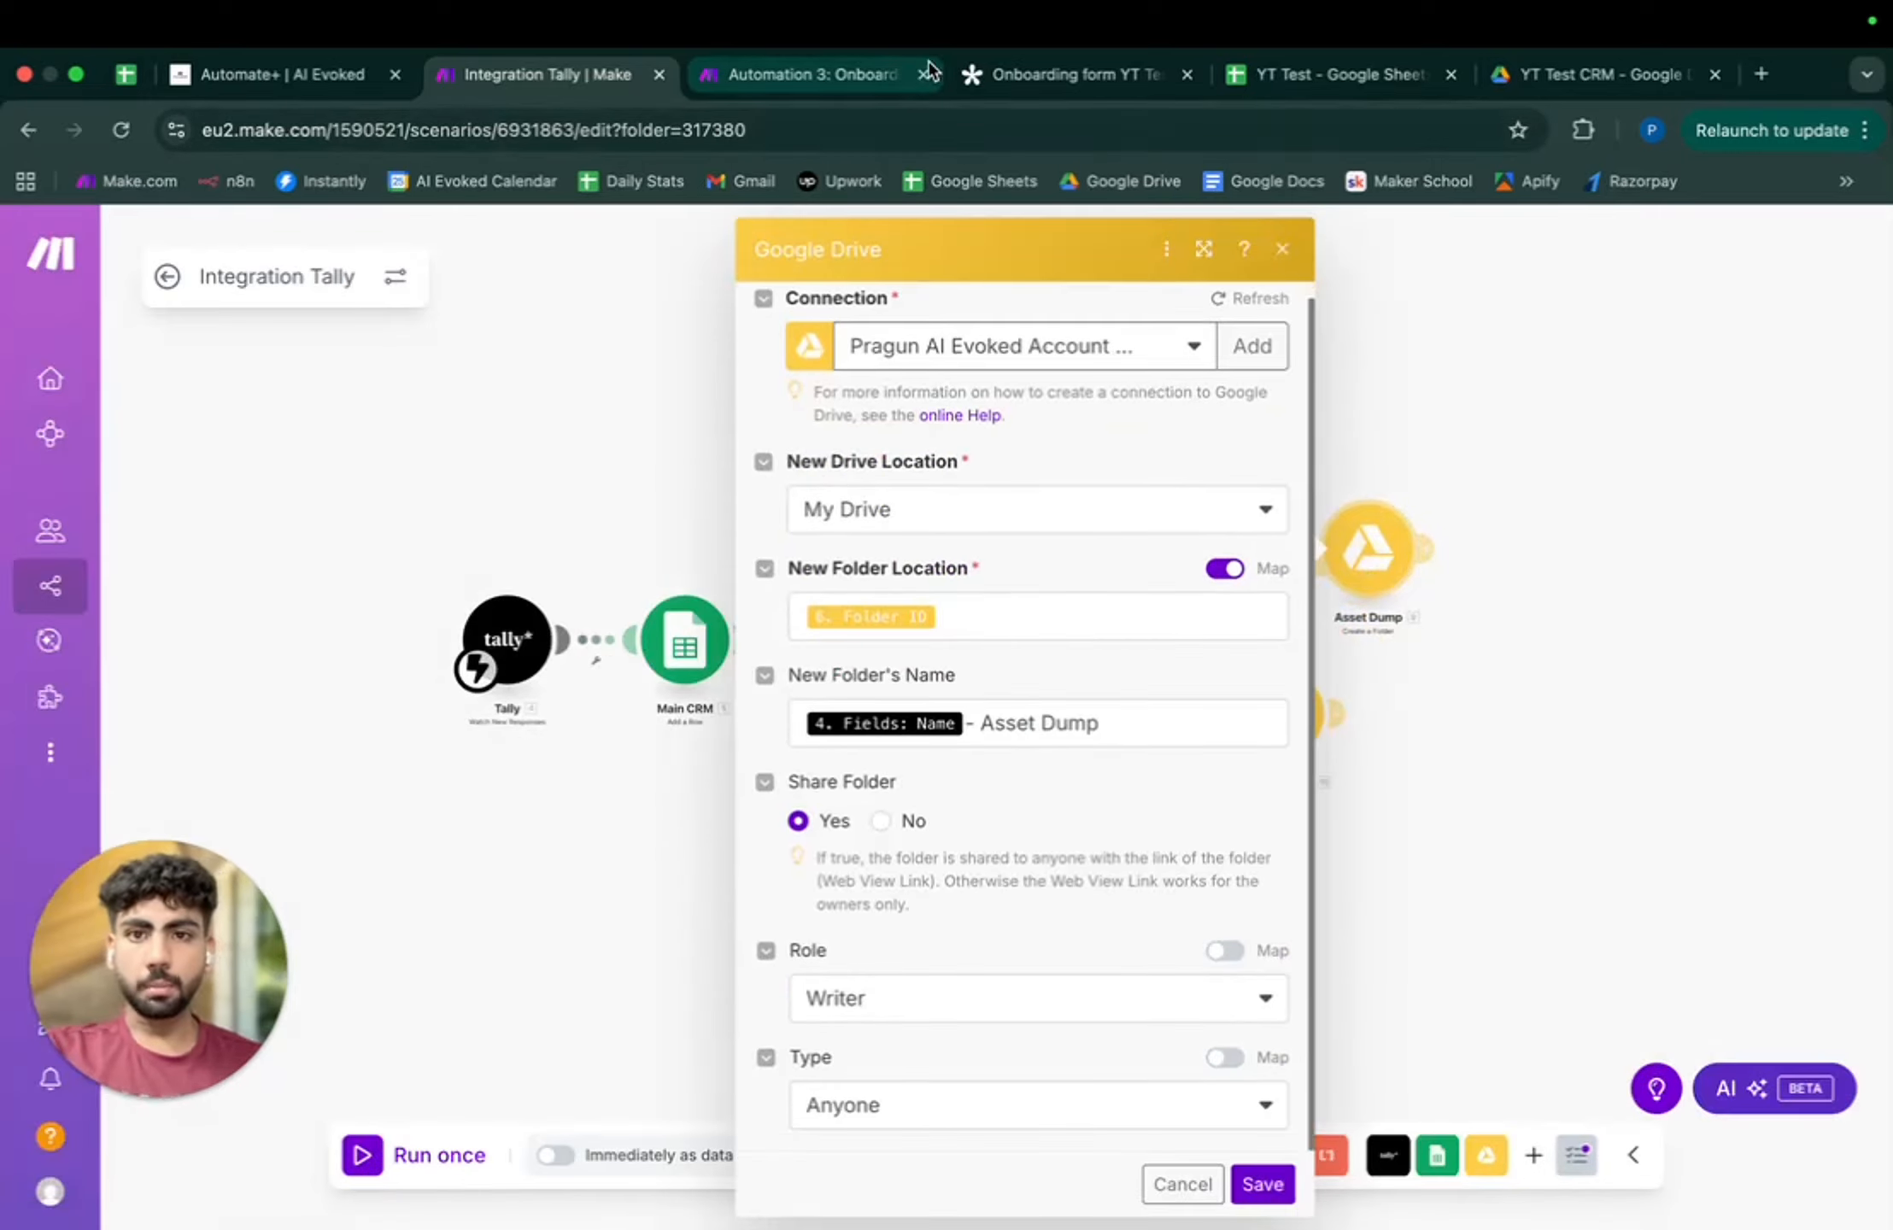
pyautogui.click(816, 77)
pyautogui.click(519, 79)
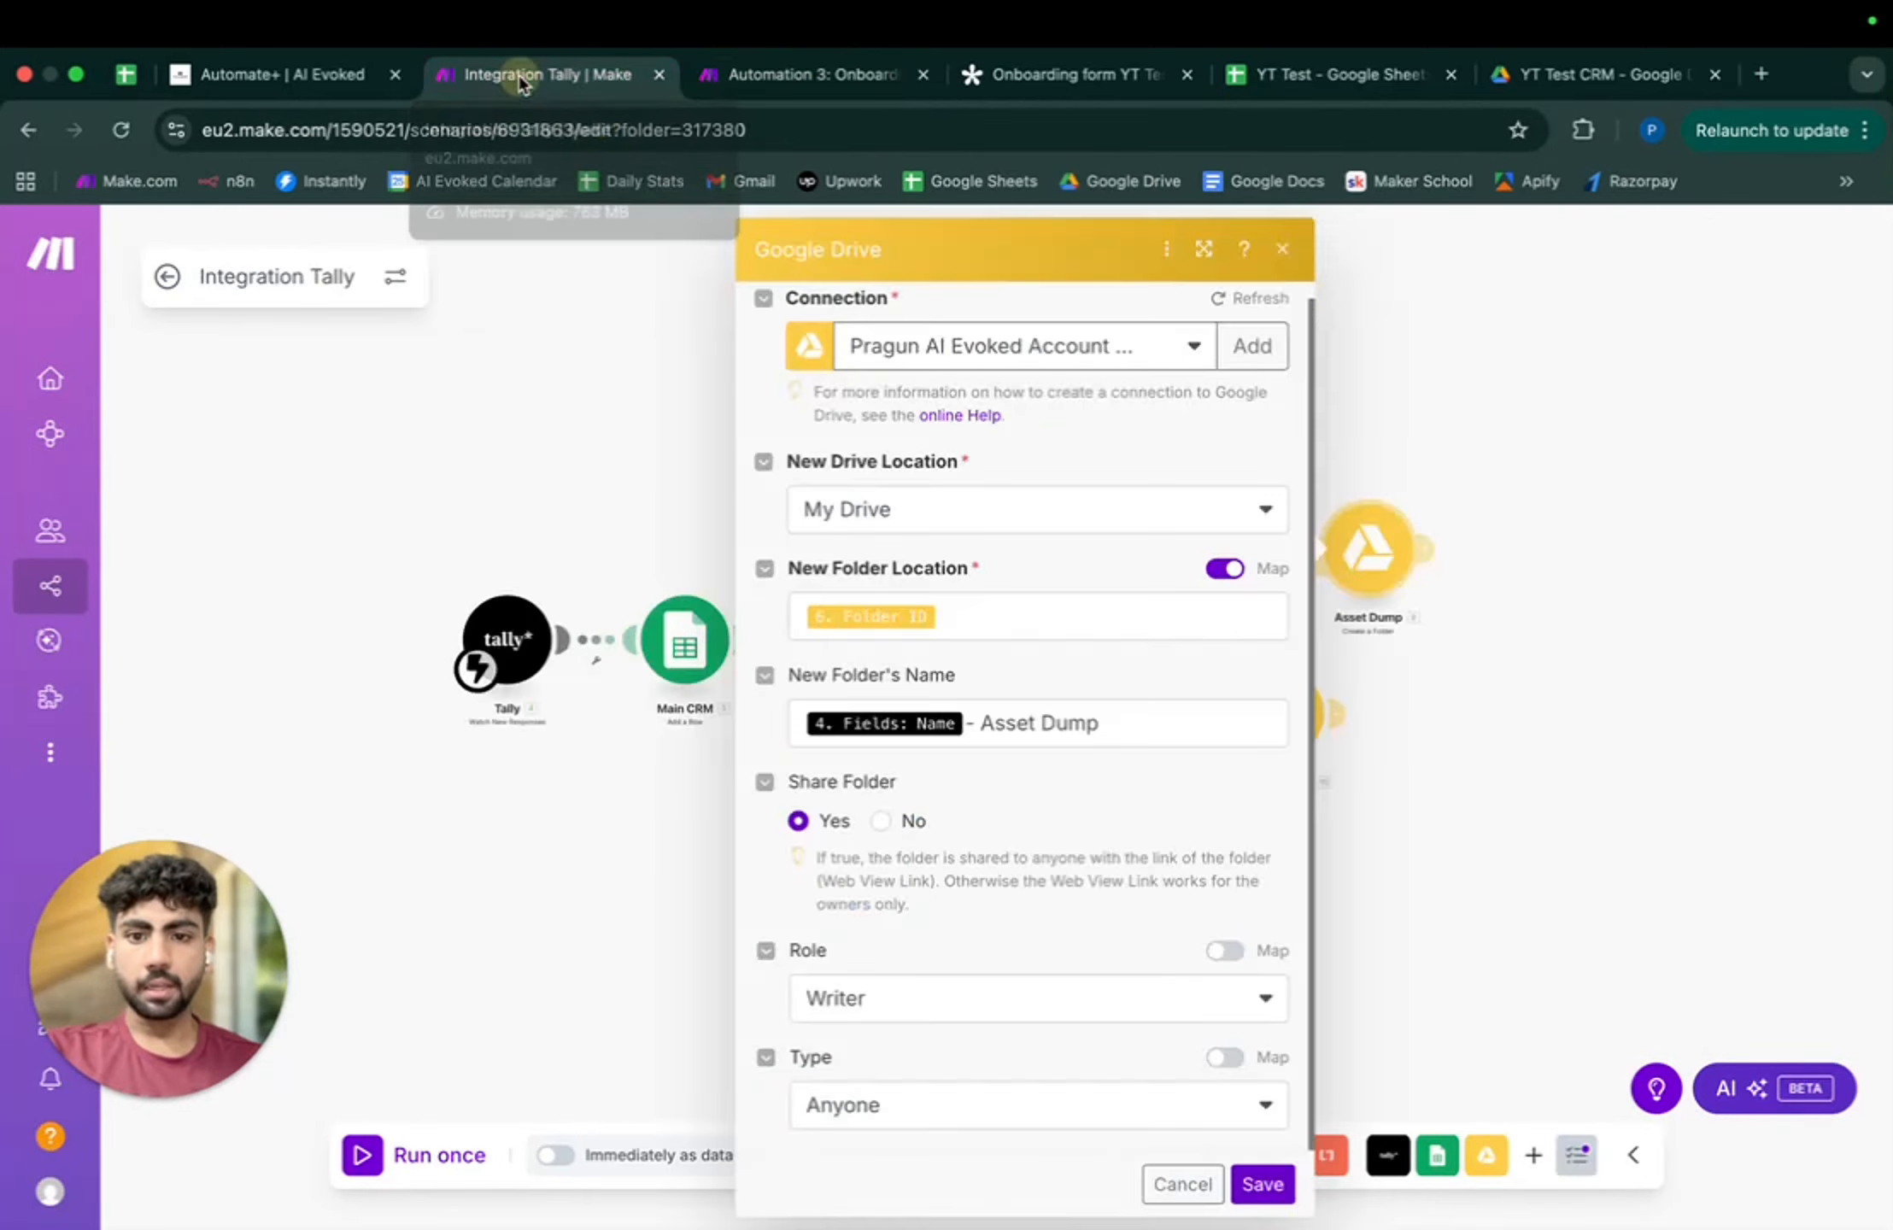
pyautogui.click(1044, 723)
pyautogui.moveTo(1017, 725); pyautogui.dragTo(1108, 729)
pyautogui.press('BackSpace')
pyautogui.press('BackSpace')
pyautogui.press('BackSpace')
pyautogui.press('BackSpace')
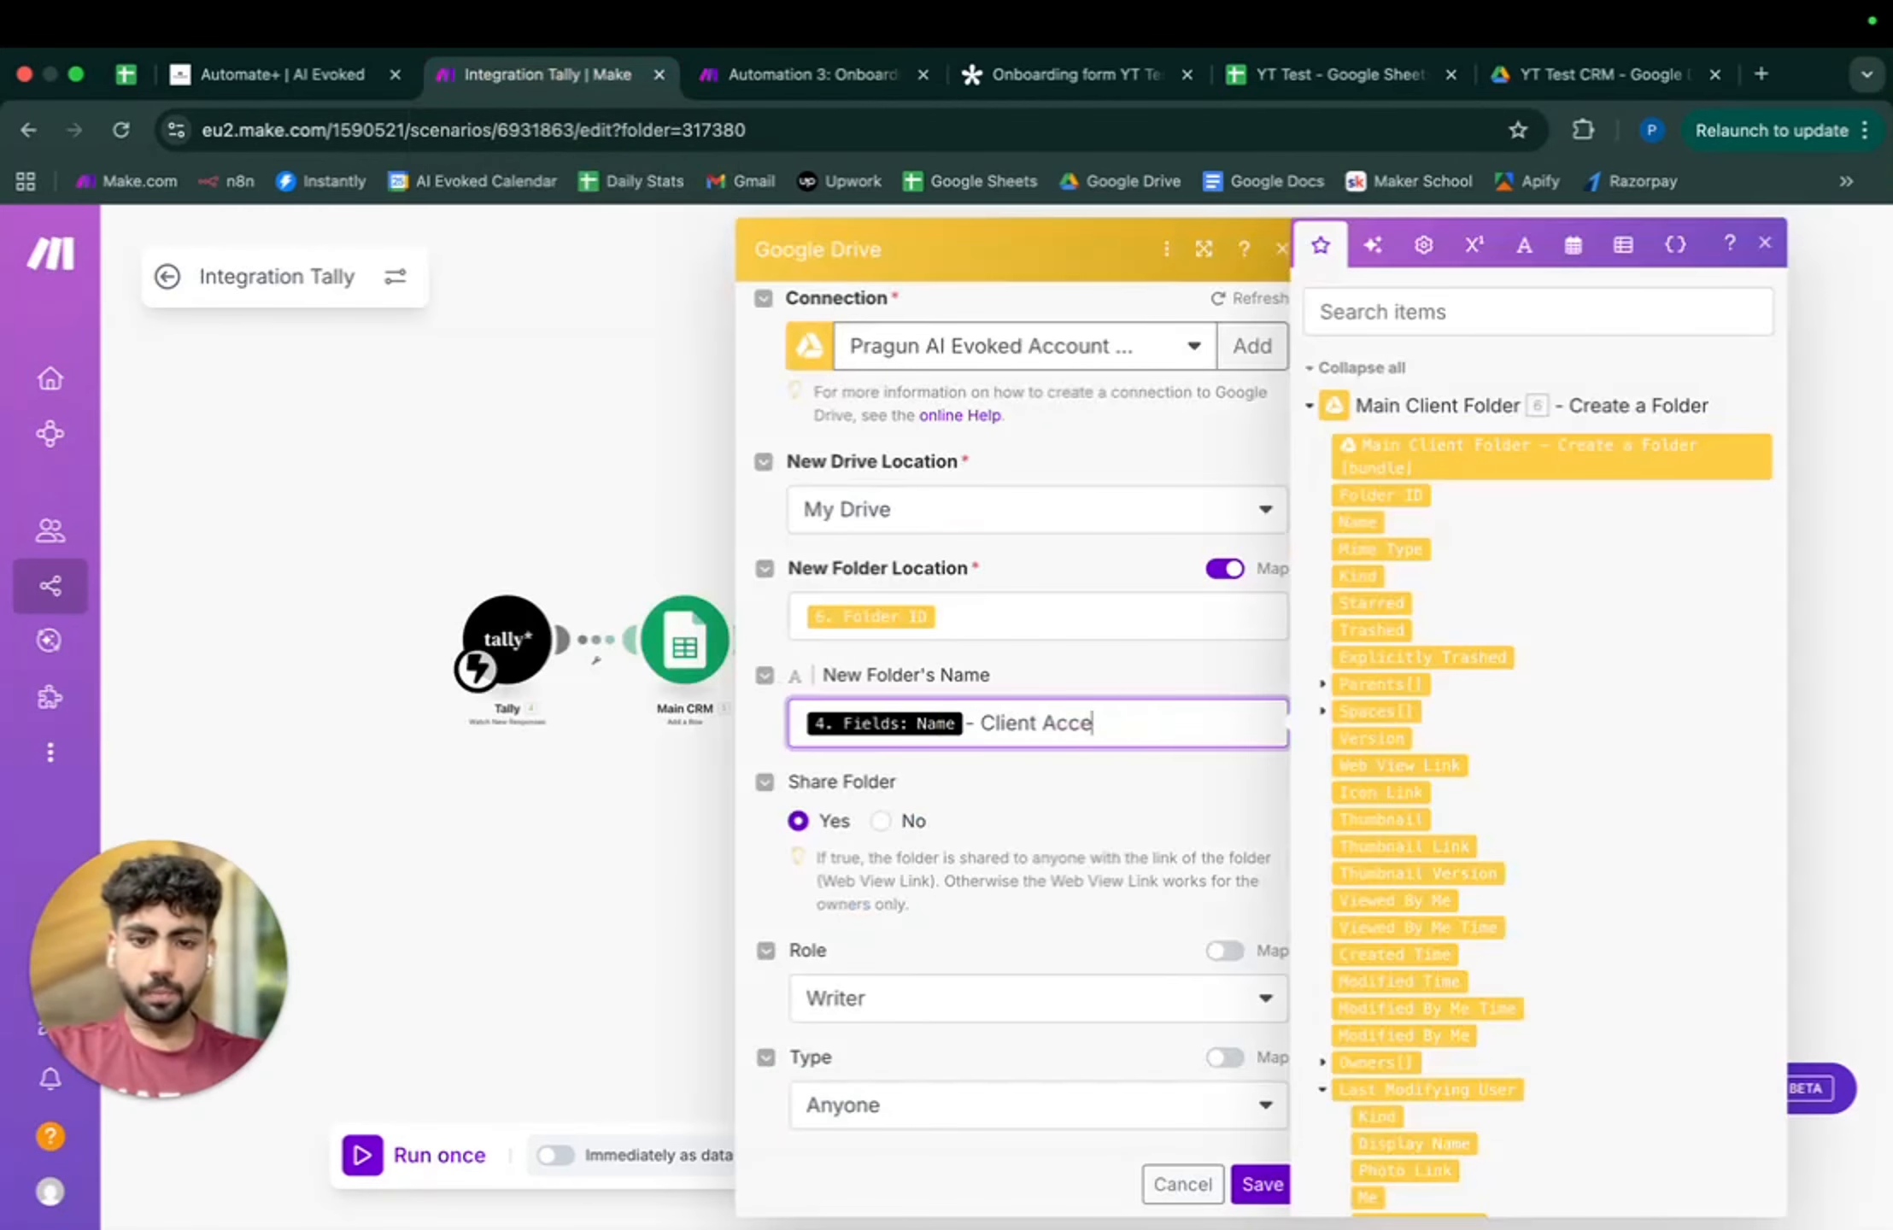
pyautogui.write('Client Access Folder')
pyautogui.press('Return')
pyautogui.press('BackSpace')
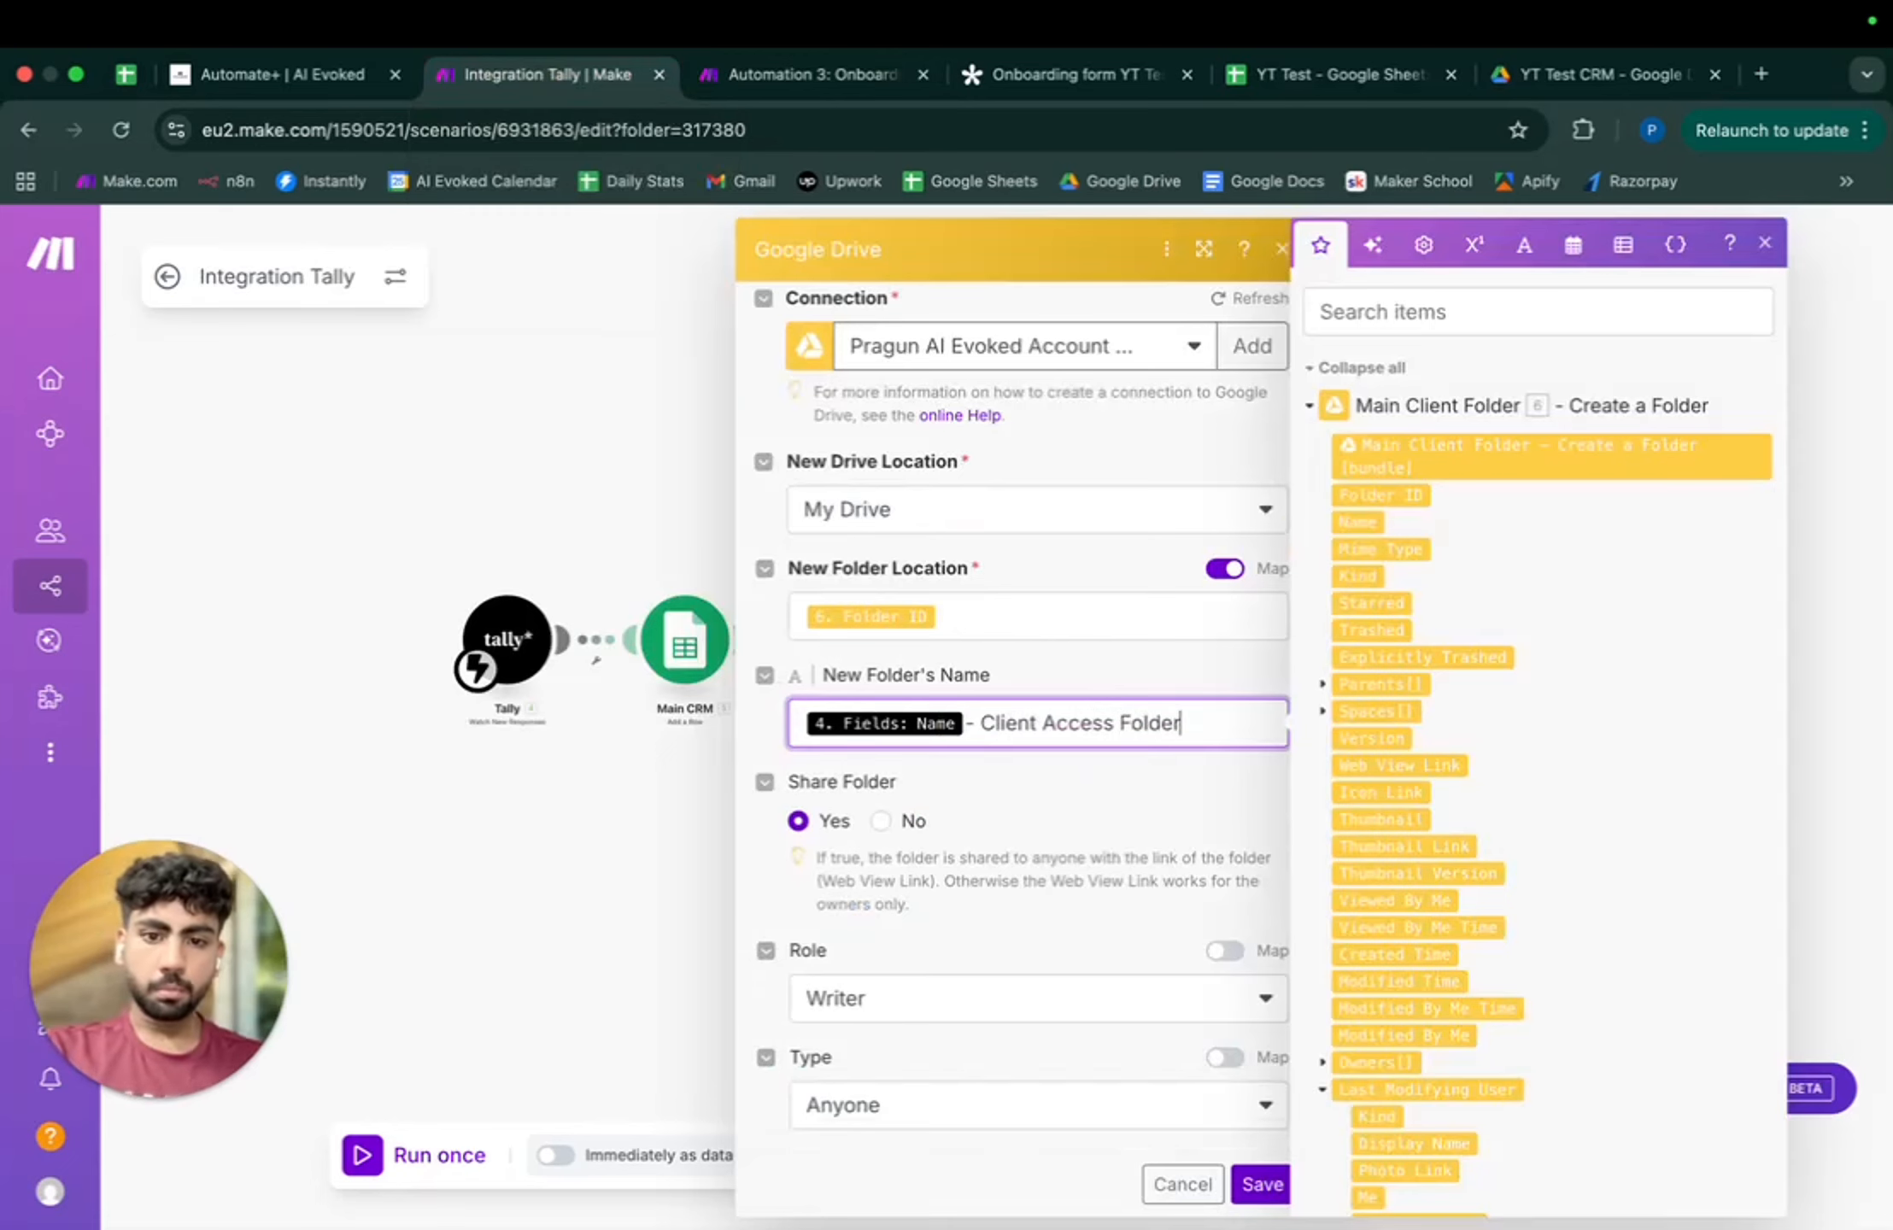
pyautogui.click(1260, 1184)
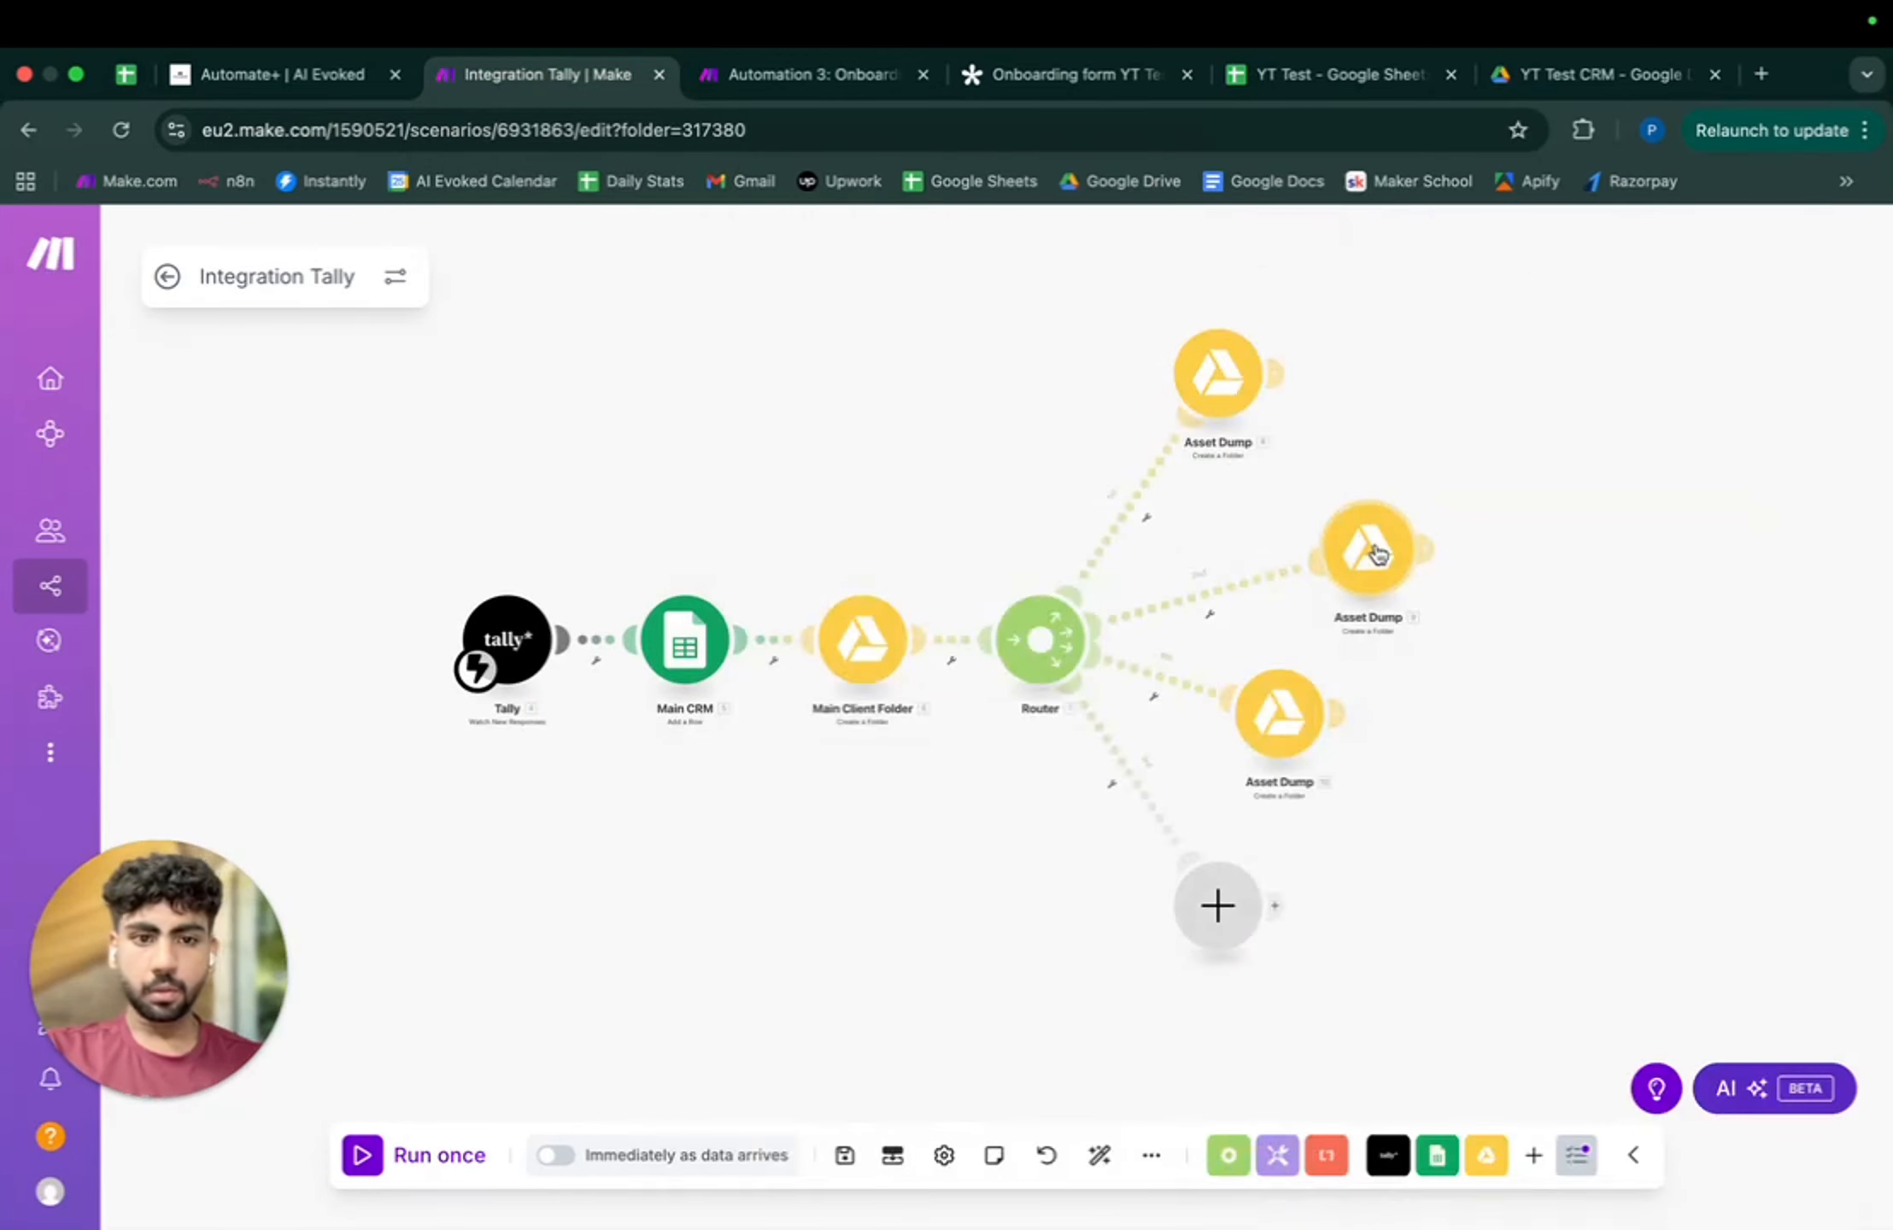
# - Rename the middle step to 'Client Access Folder'
pyautogui.click(1375, 552)
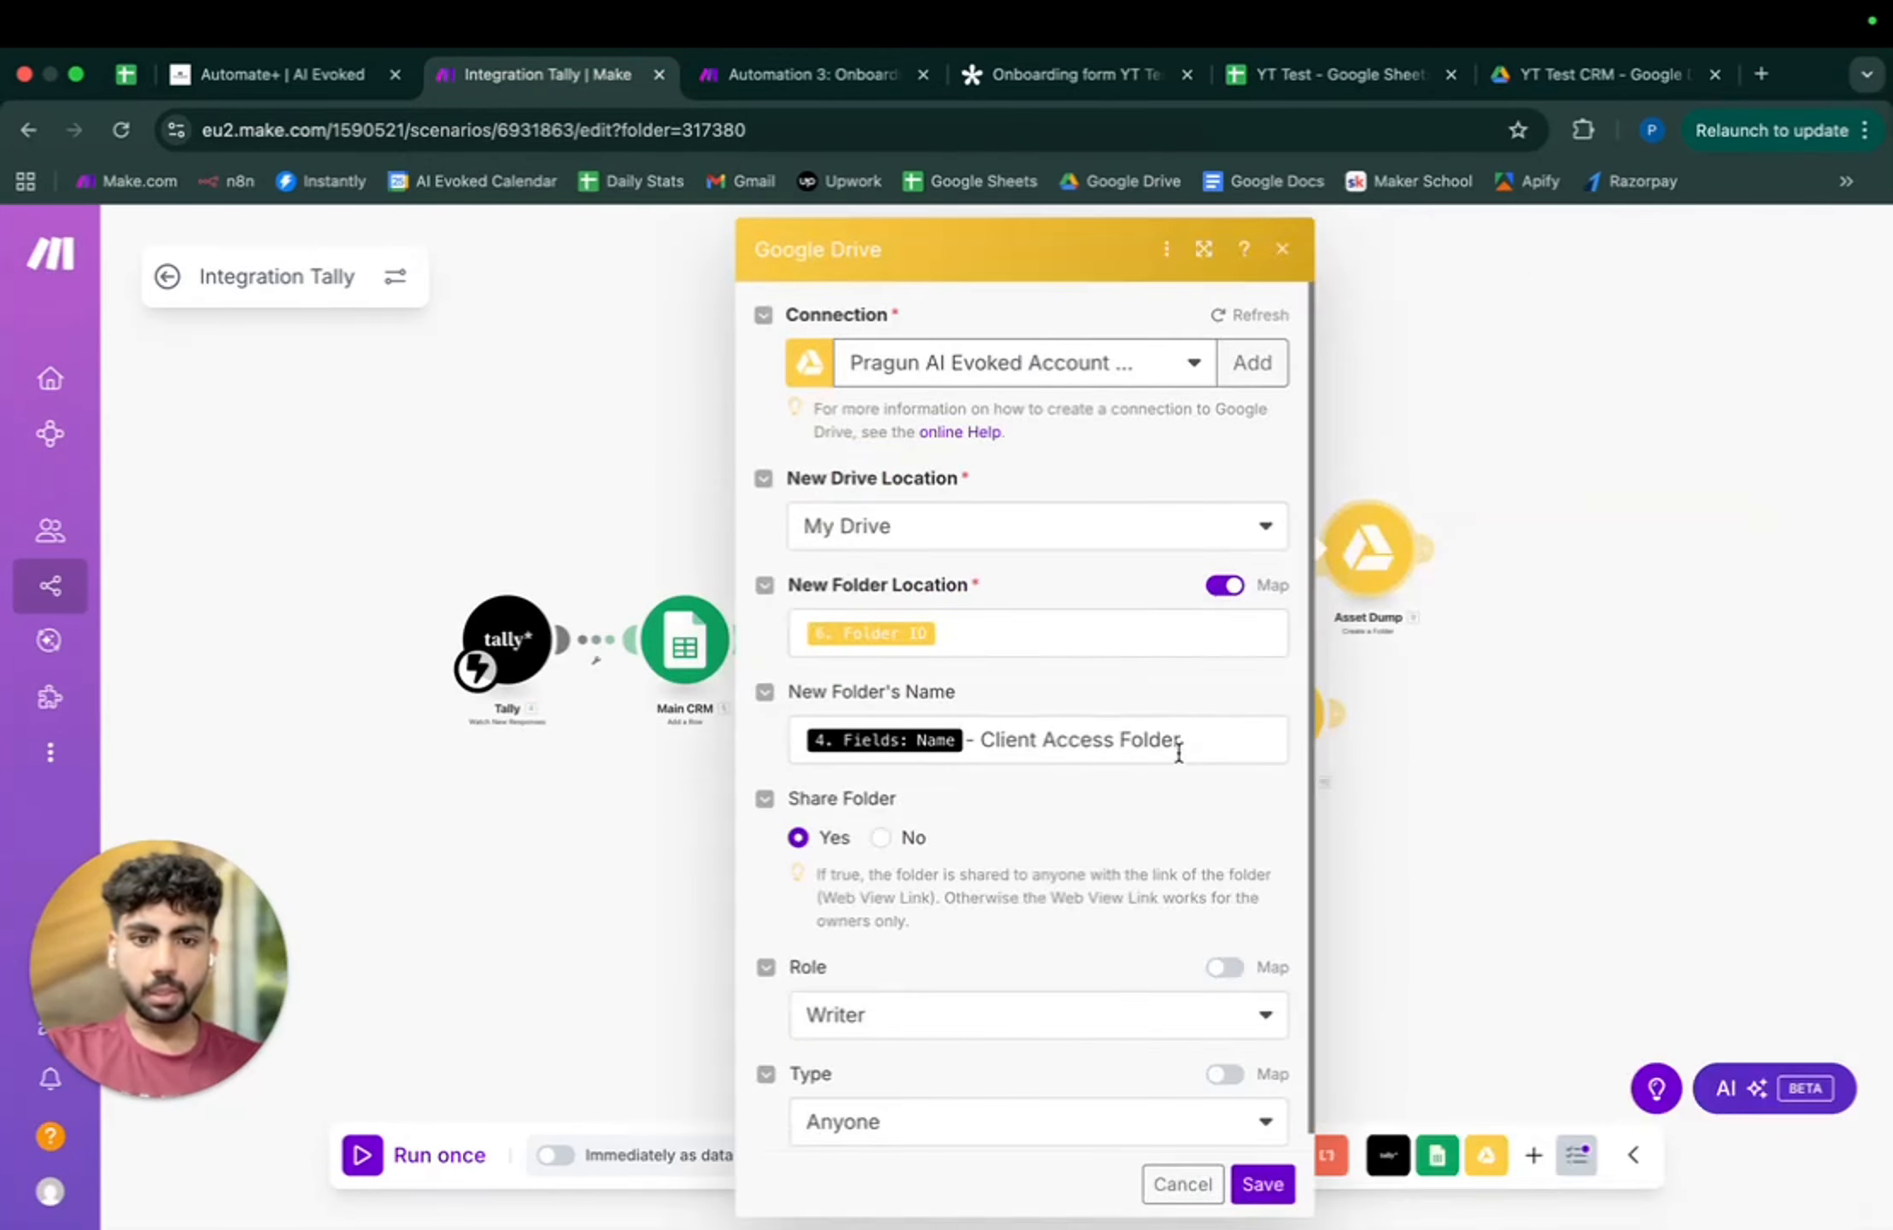
pyautogui.moveTo(1179, 740); pyautogui.dragTo(1006, 734)
pyautogui.press('Escape')
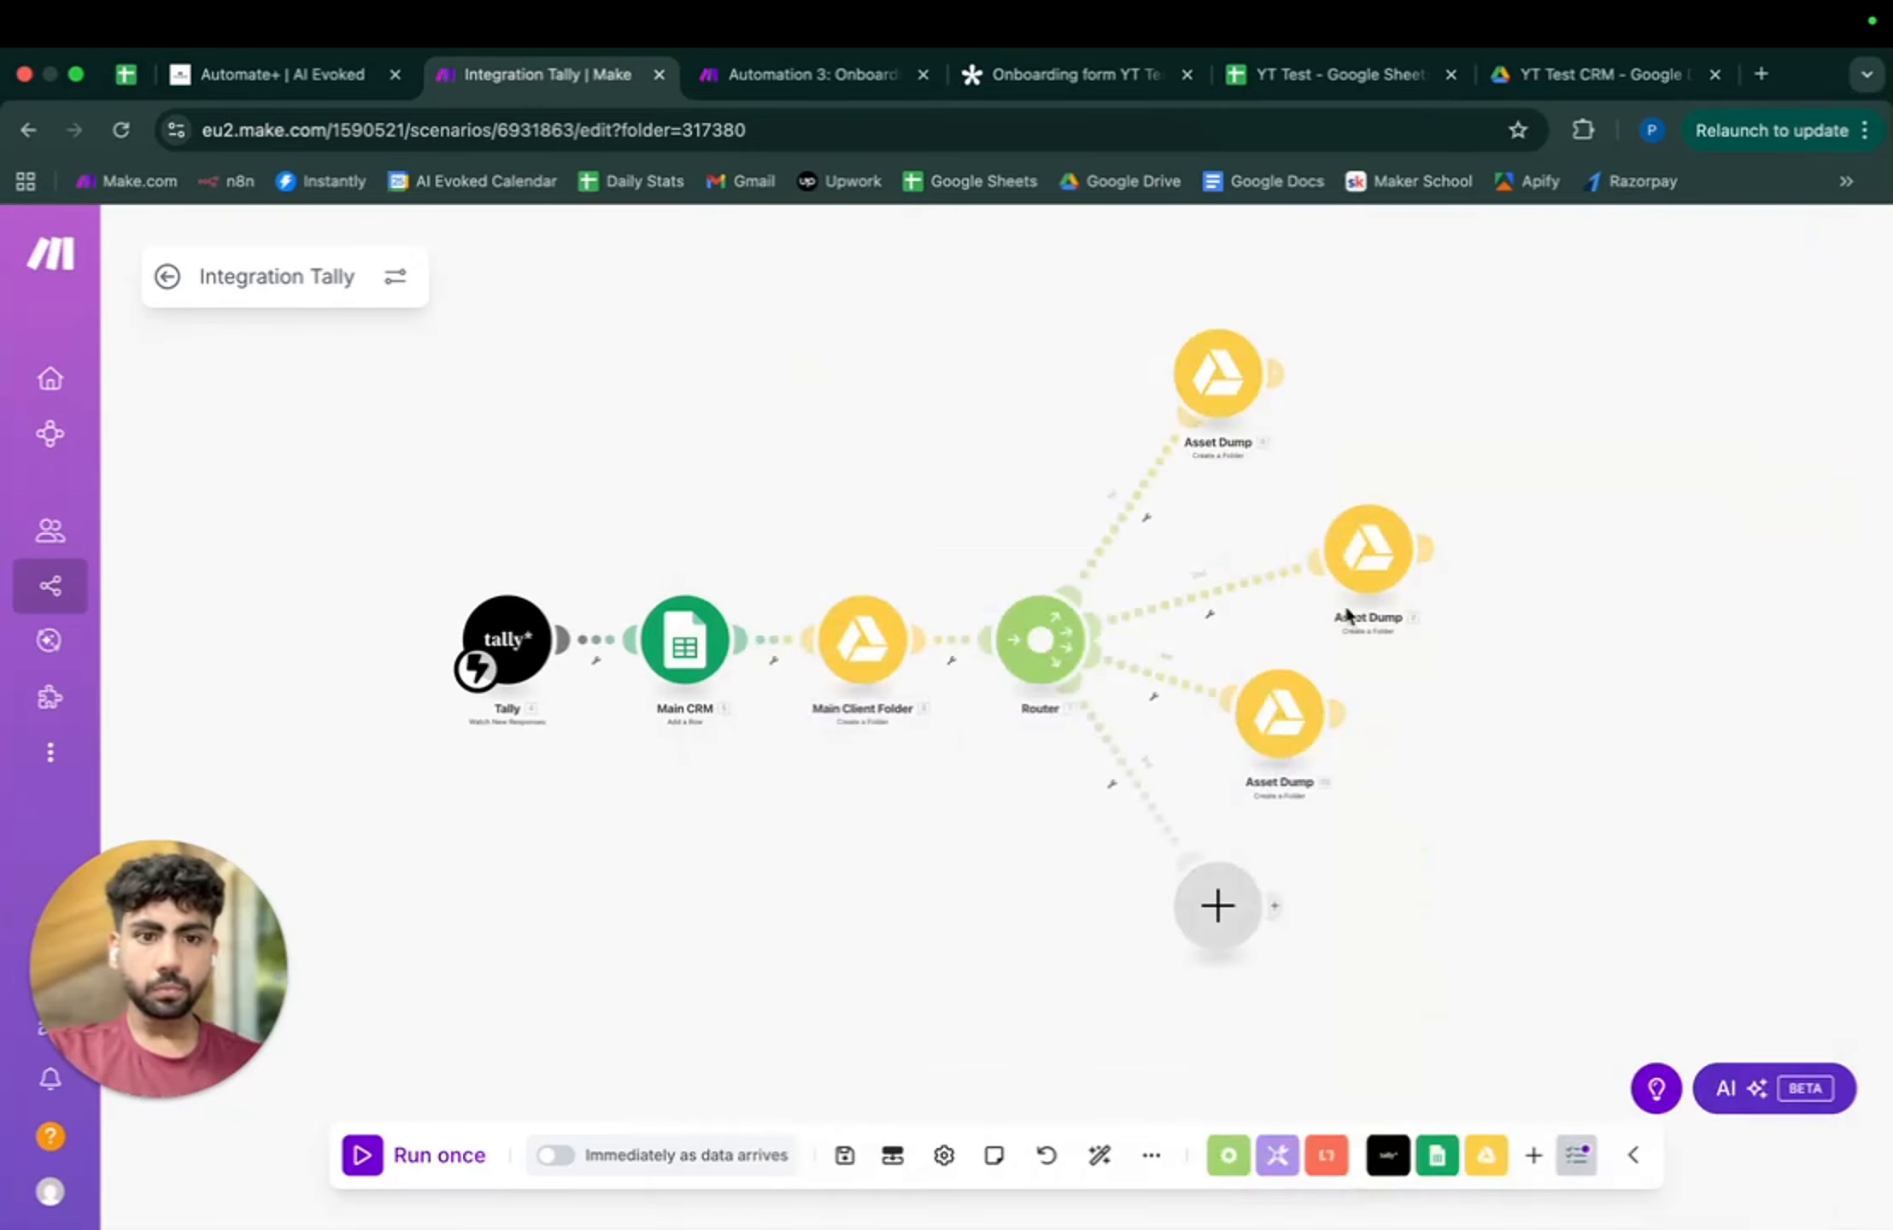
pyautogui.rightClick(1388, 553)
pyautogui.click(1462, 706)
pyautogui.write('Client Access Folder')
pyautogui.press('super+a')
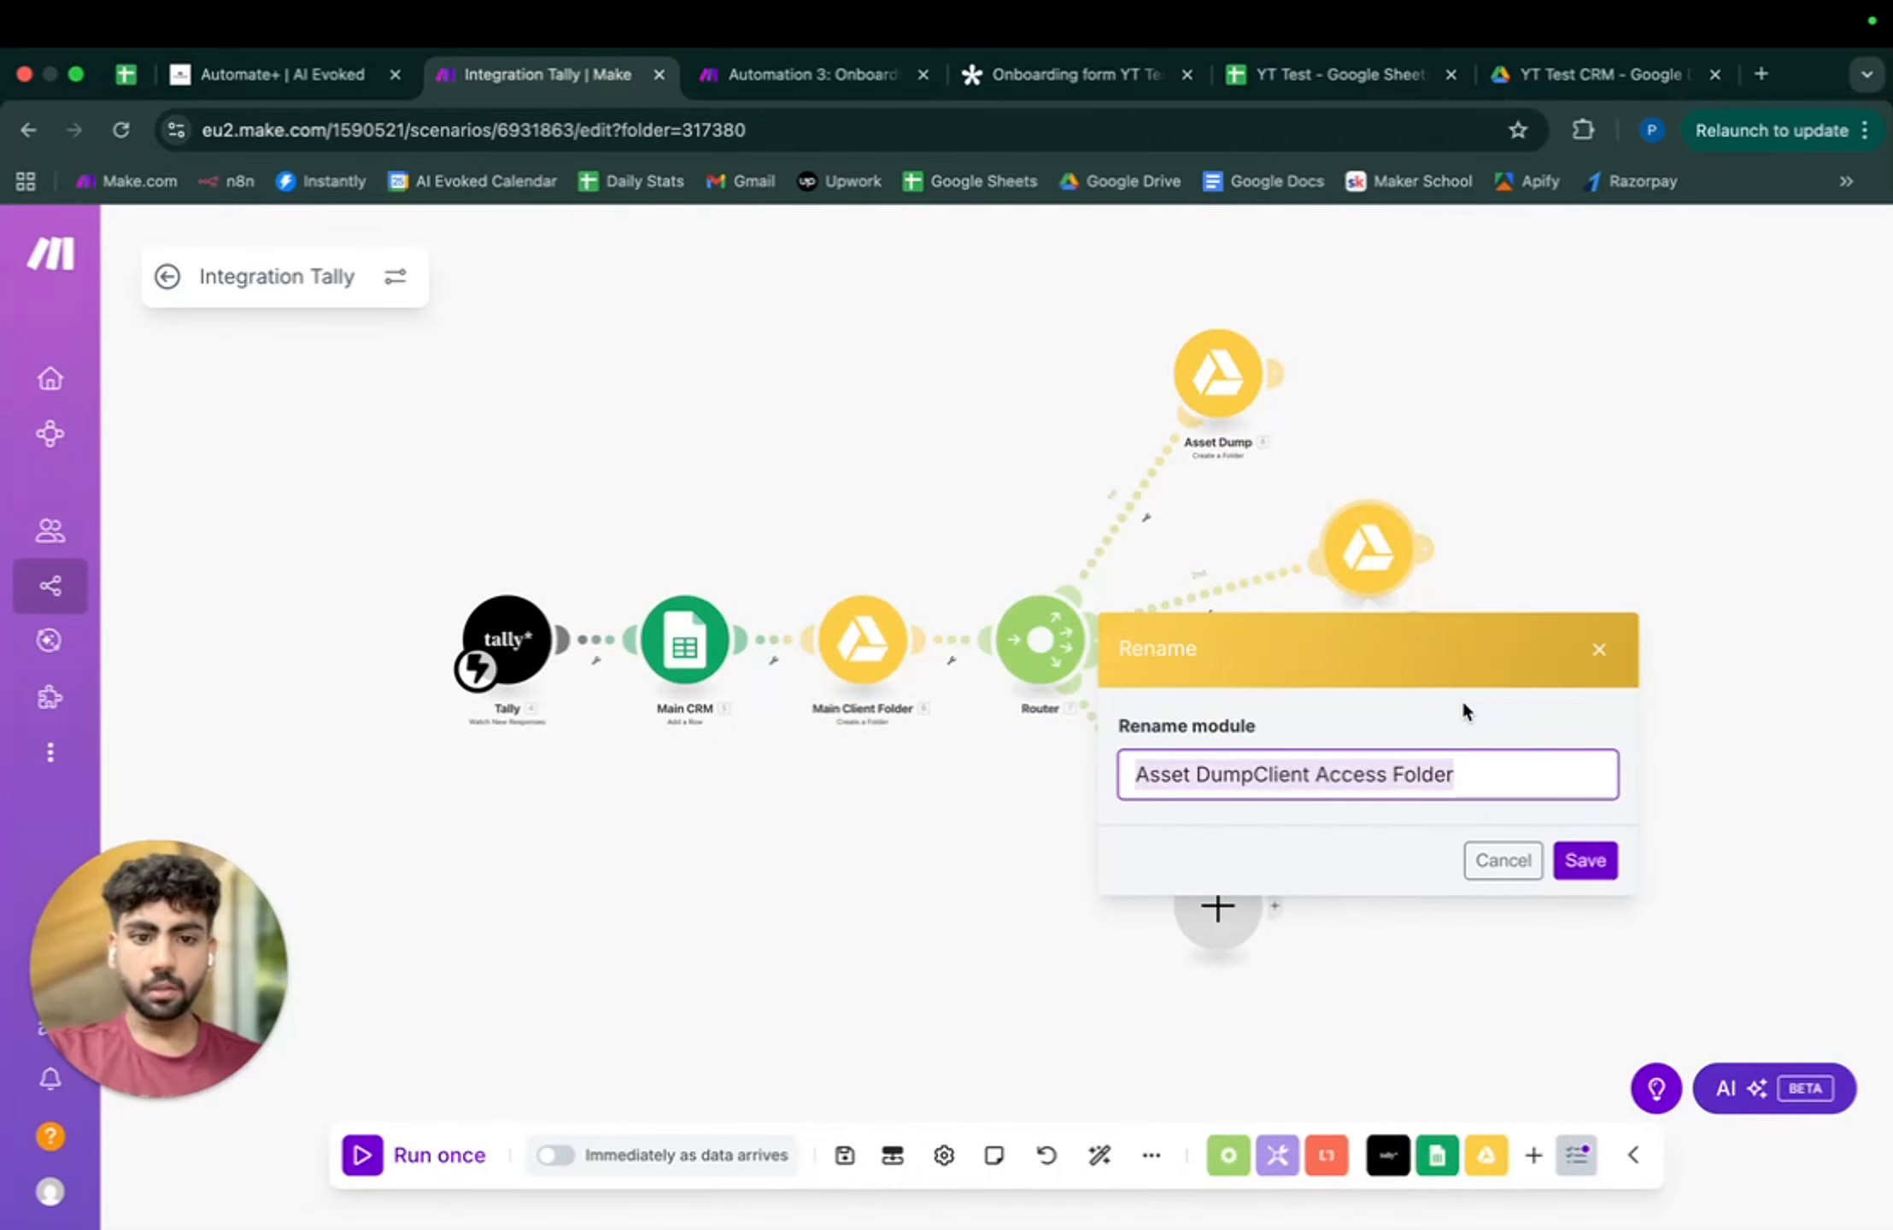
pyautogui.write('Client Access Folder')
pyautogui.press('Return')
pyautogui.click(714, 80)
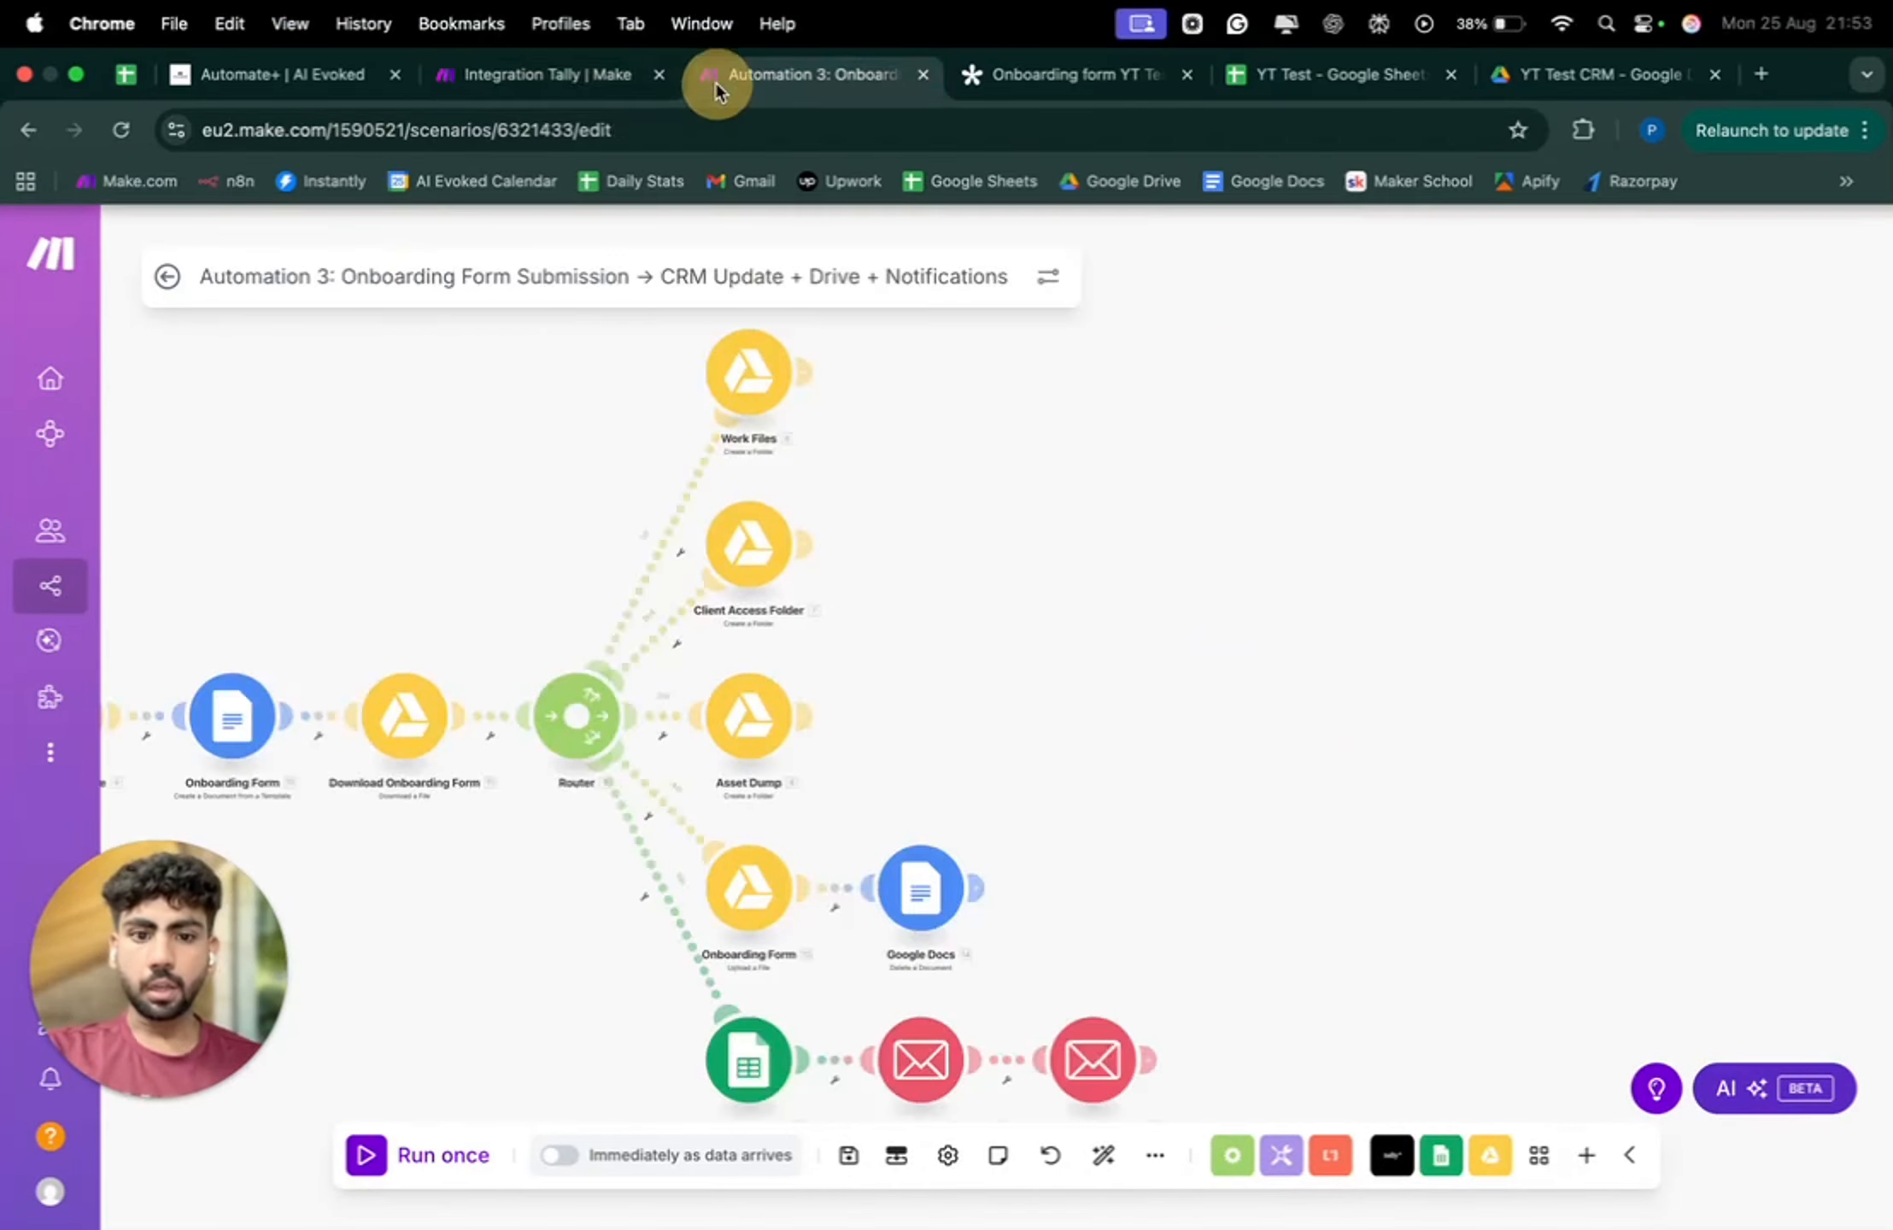
pyautogui.click(540, 77)
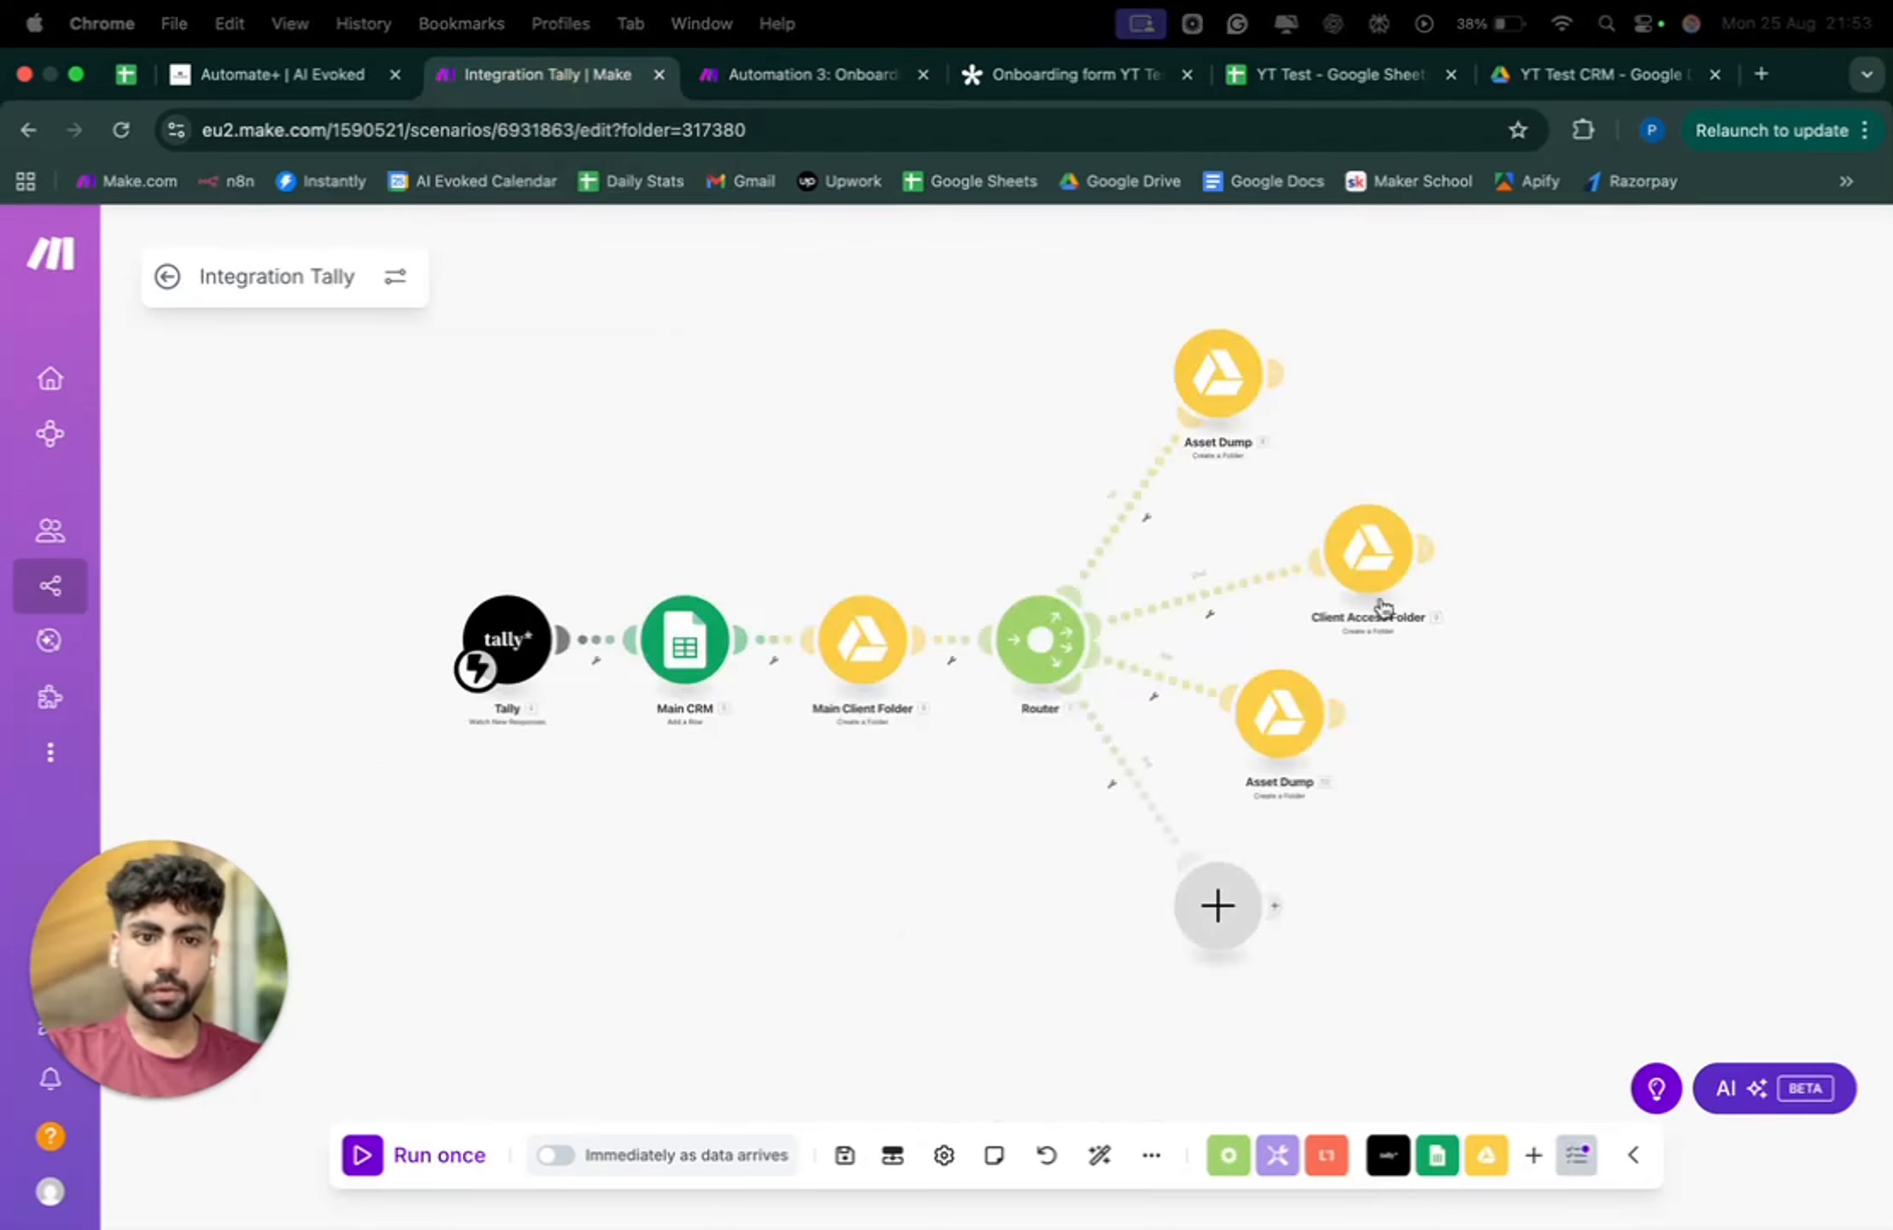
# - Rename the lower Asset Dump step to 'Work Files'
pyautogui.rightClick(1281, 733)
pyautogui.click(1362, 877)
pyautogui.press('super+a')
pyautogui.press('BackSpace')
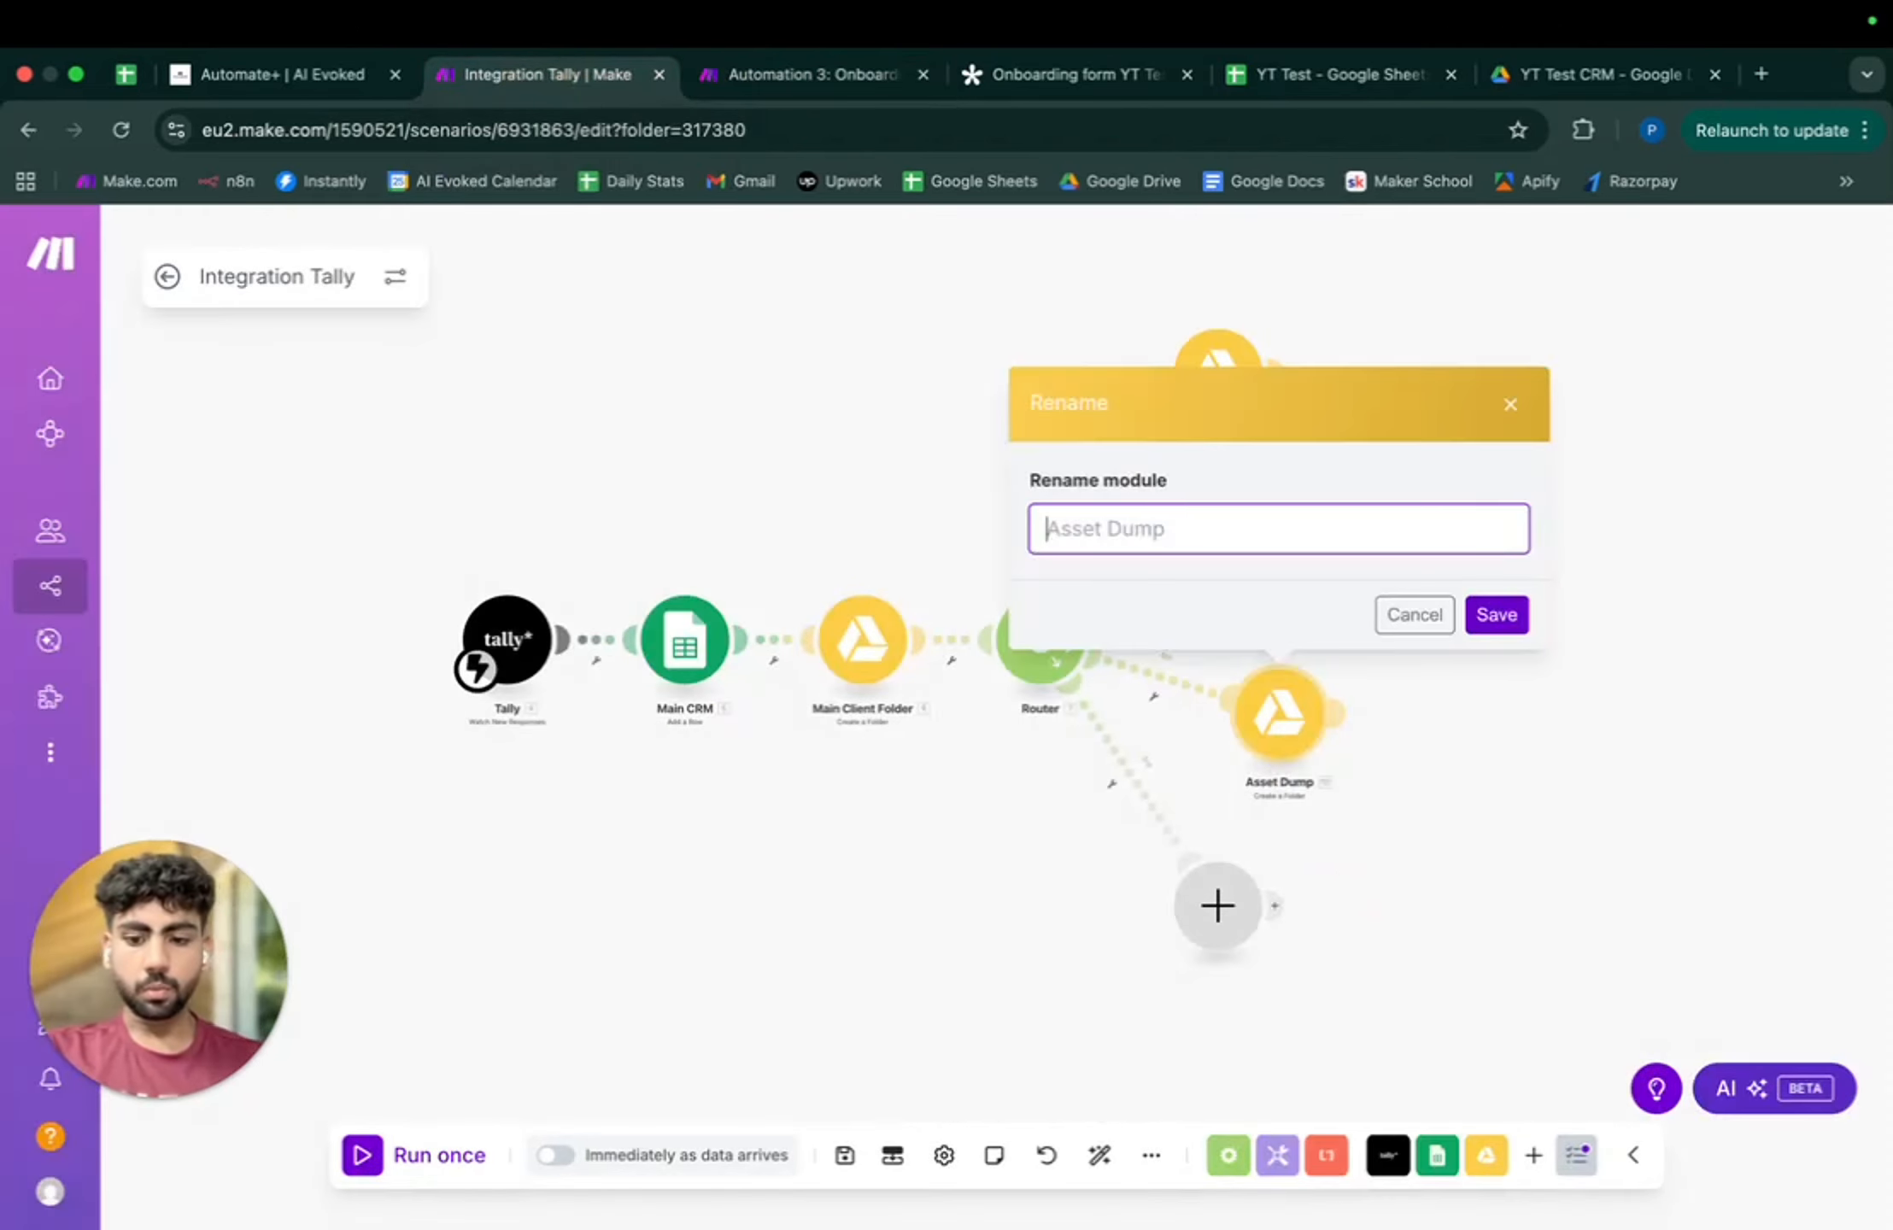
pyautogui.write('Work')
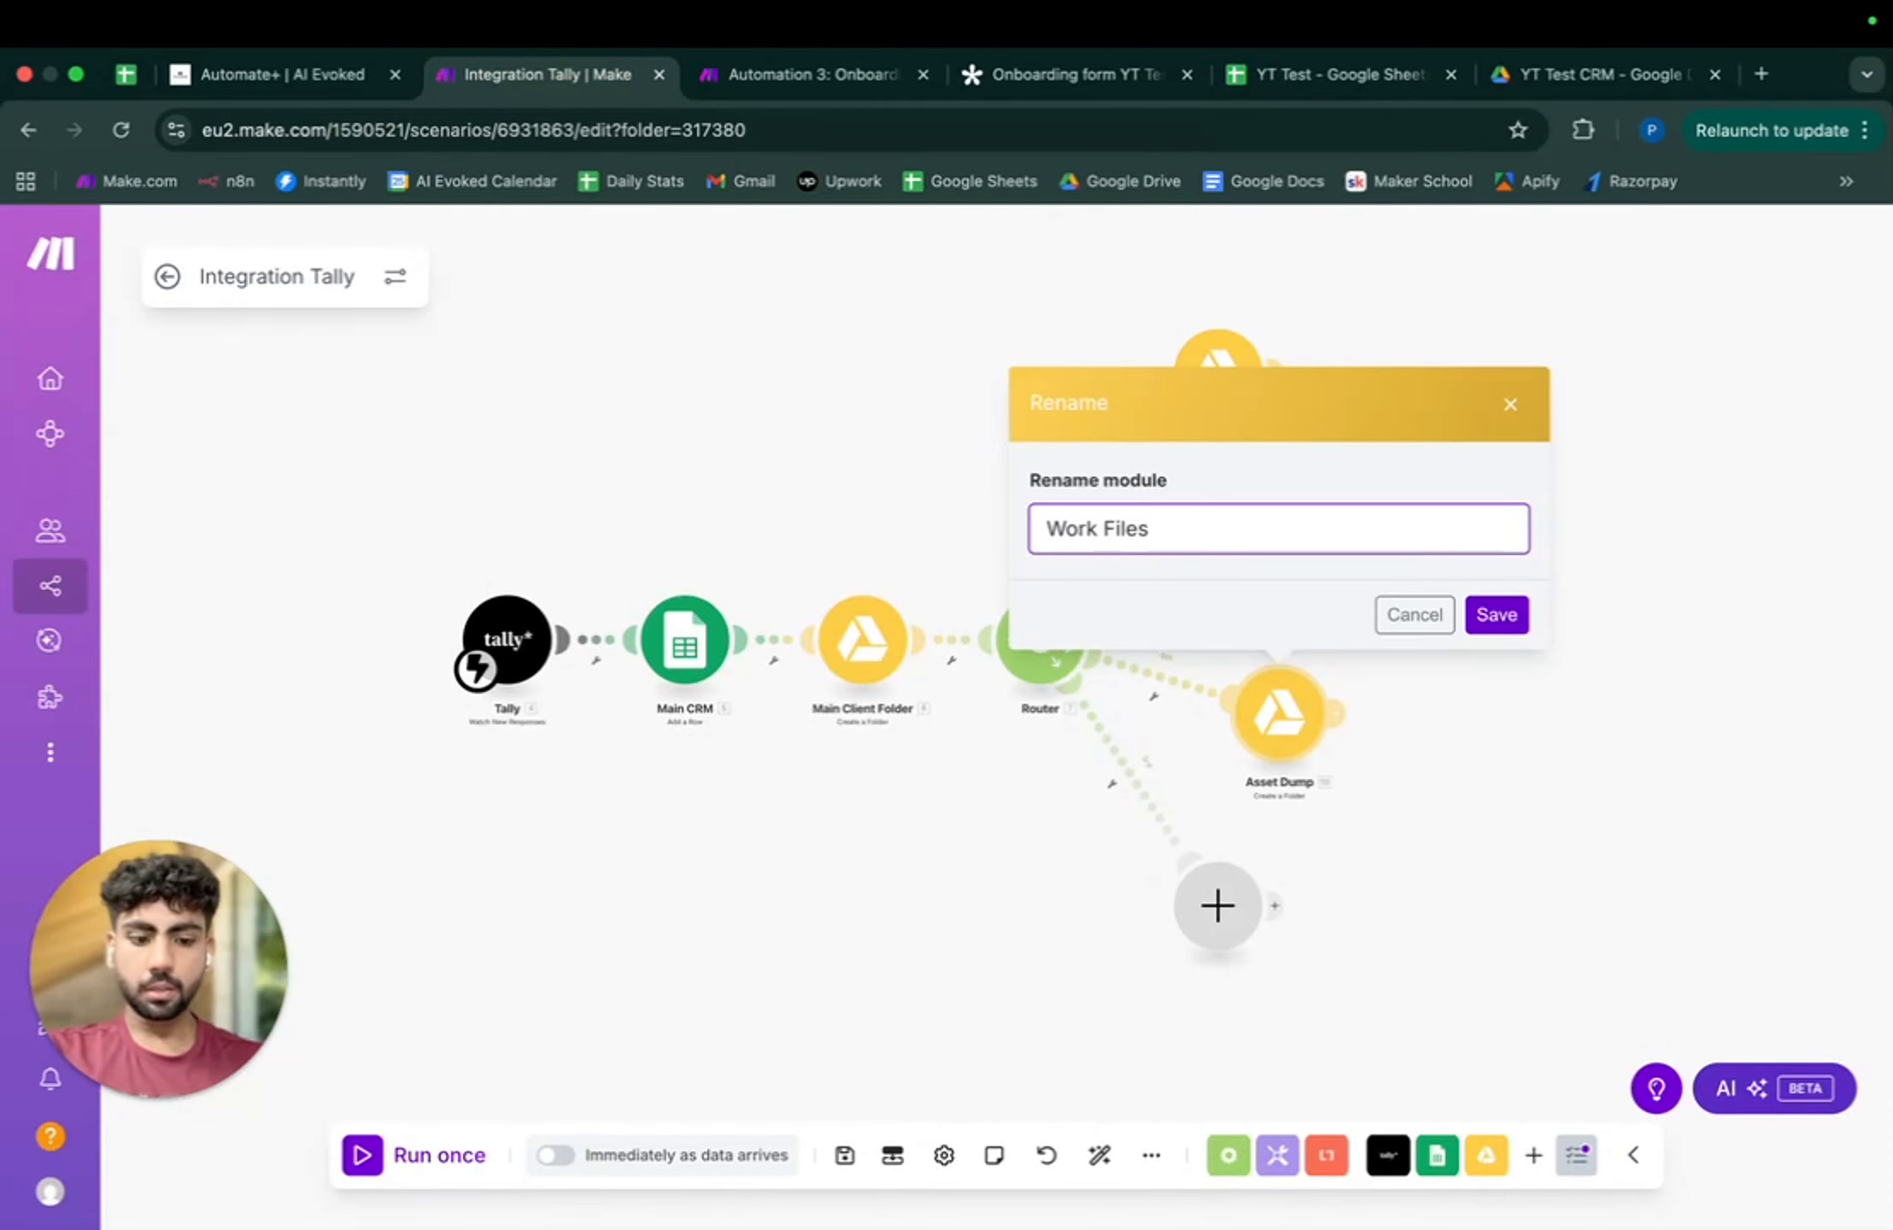
pyautogui.write(' Files')
pyautogui.press('super+a')
pyautogui.press('super+c')
pyautogui.click(1494, 622)
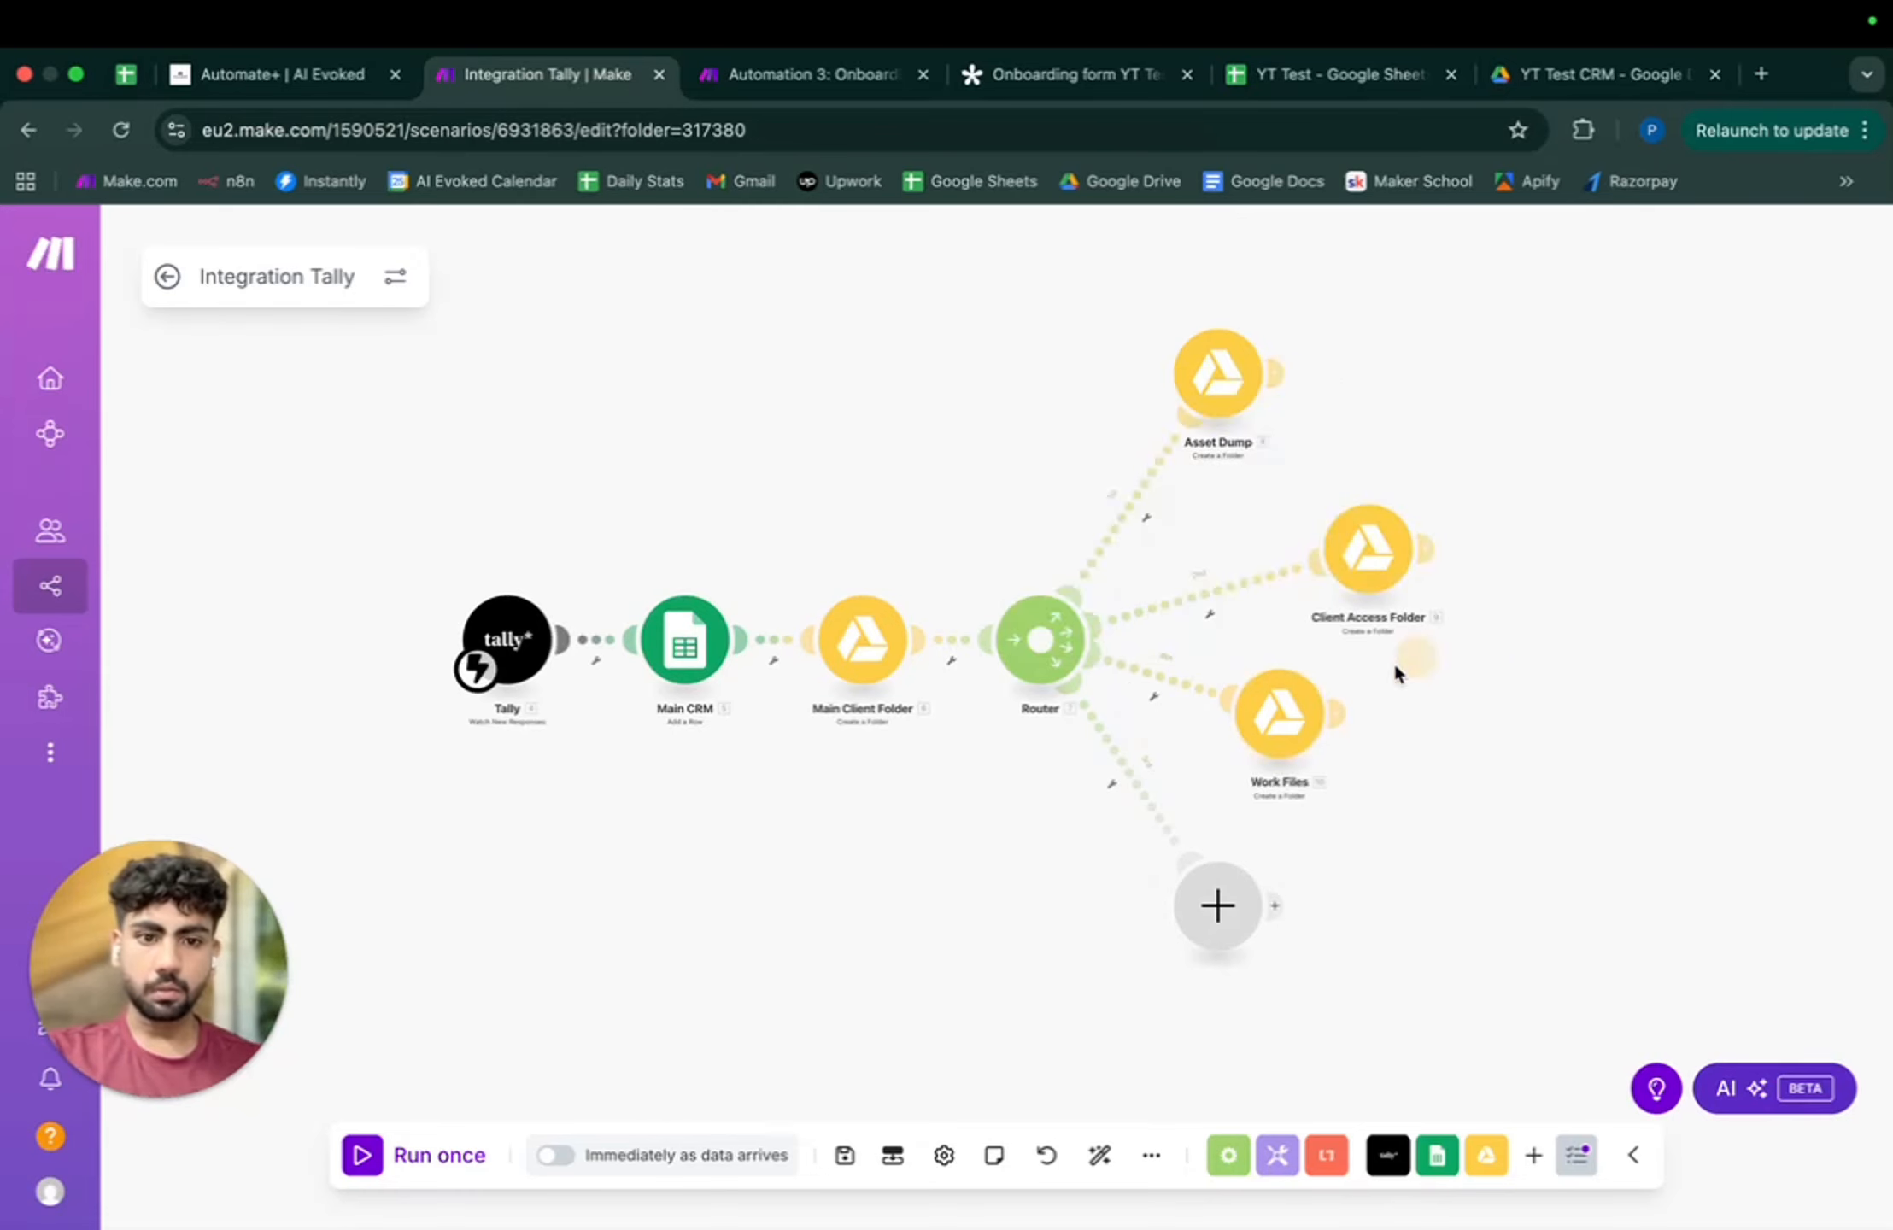
# - Replace 'Asset Dump' with 'Work Files' in its folder name, save the step and scenario
pyautogui.click(1269, 718)
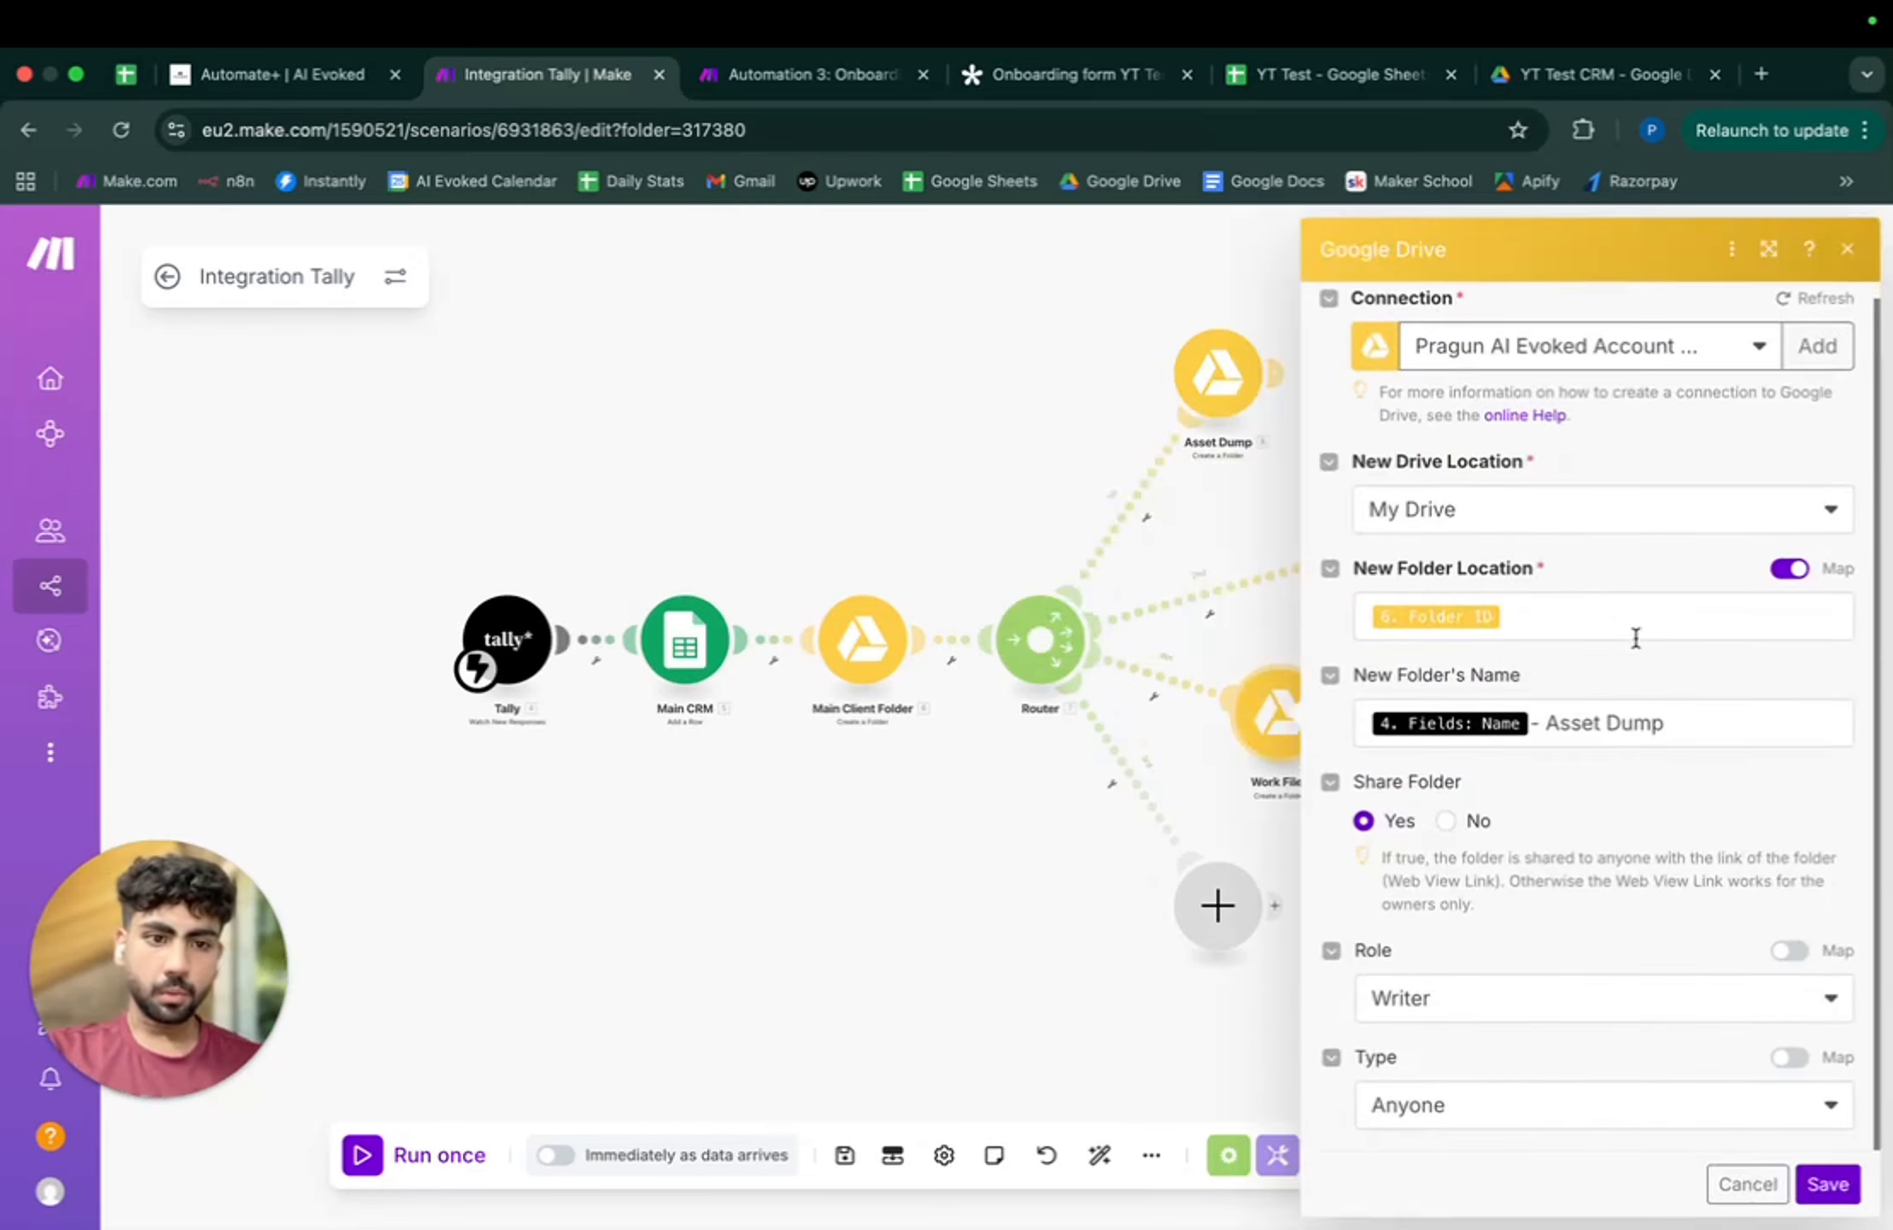
pyautogui.moveTo(1662, 723); pyautogui.dragTo(1542, 722)
pyautogui.press('super+v')
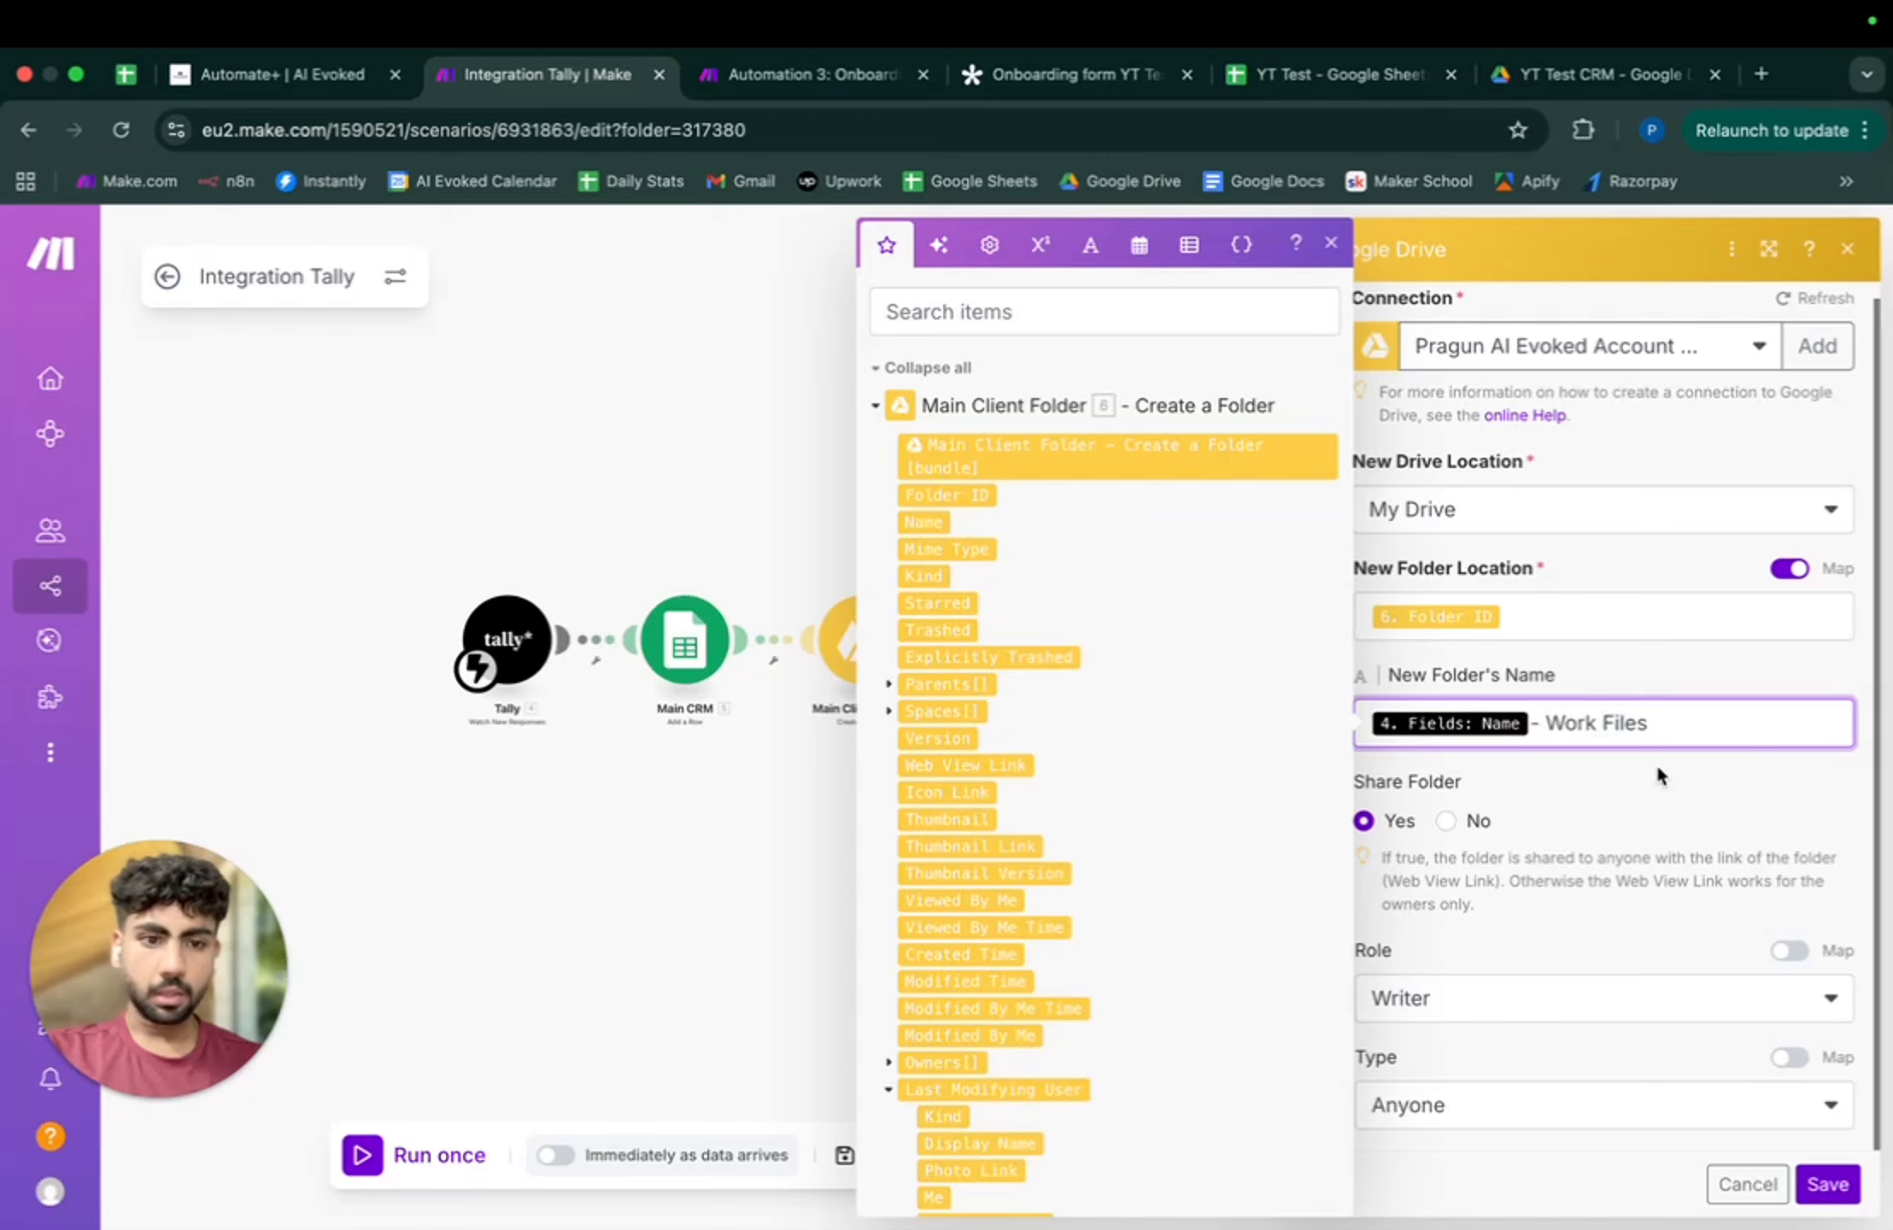
pyautogui.click(1804, 1196)
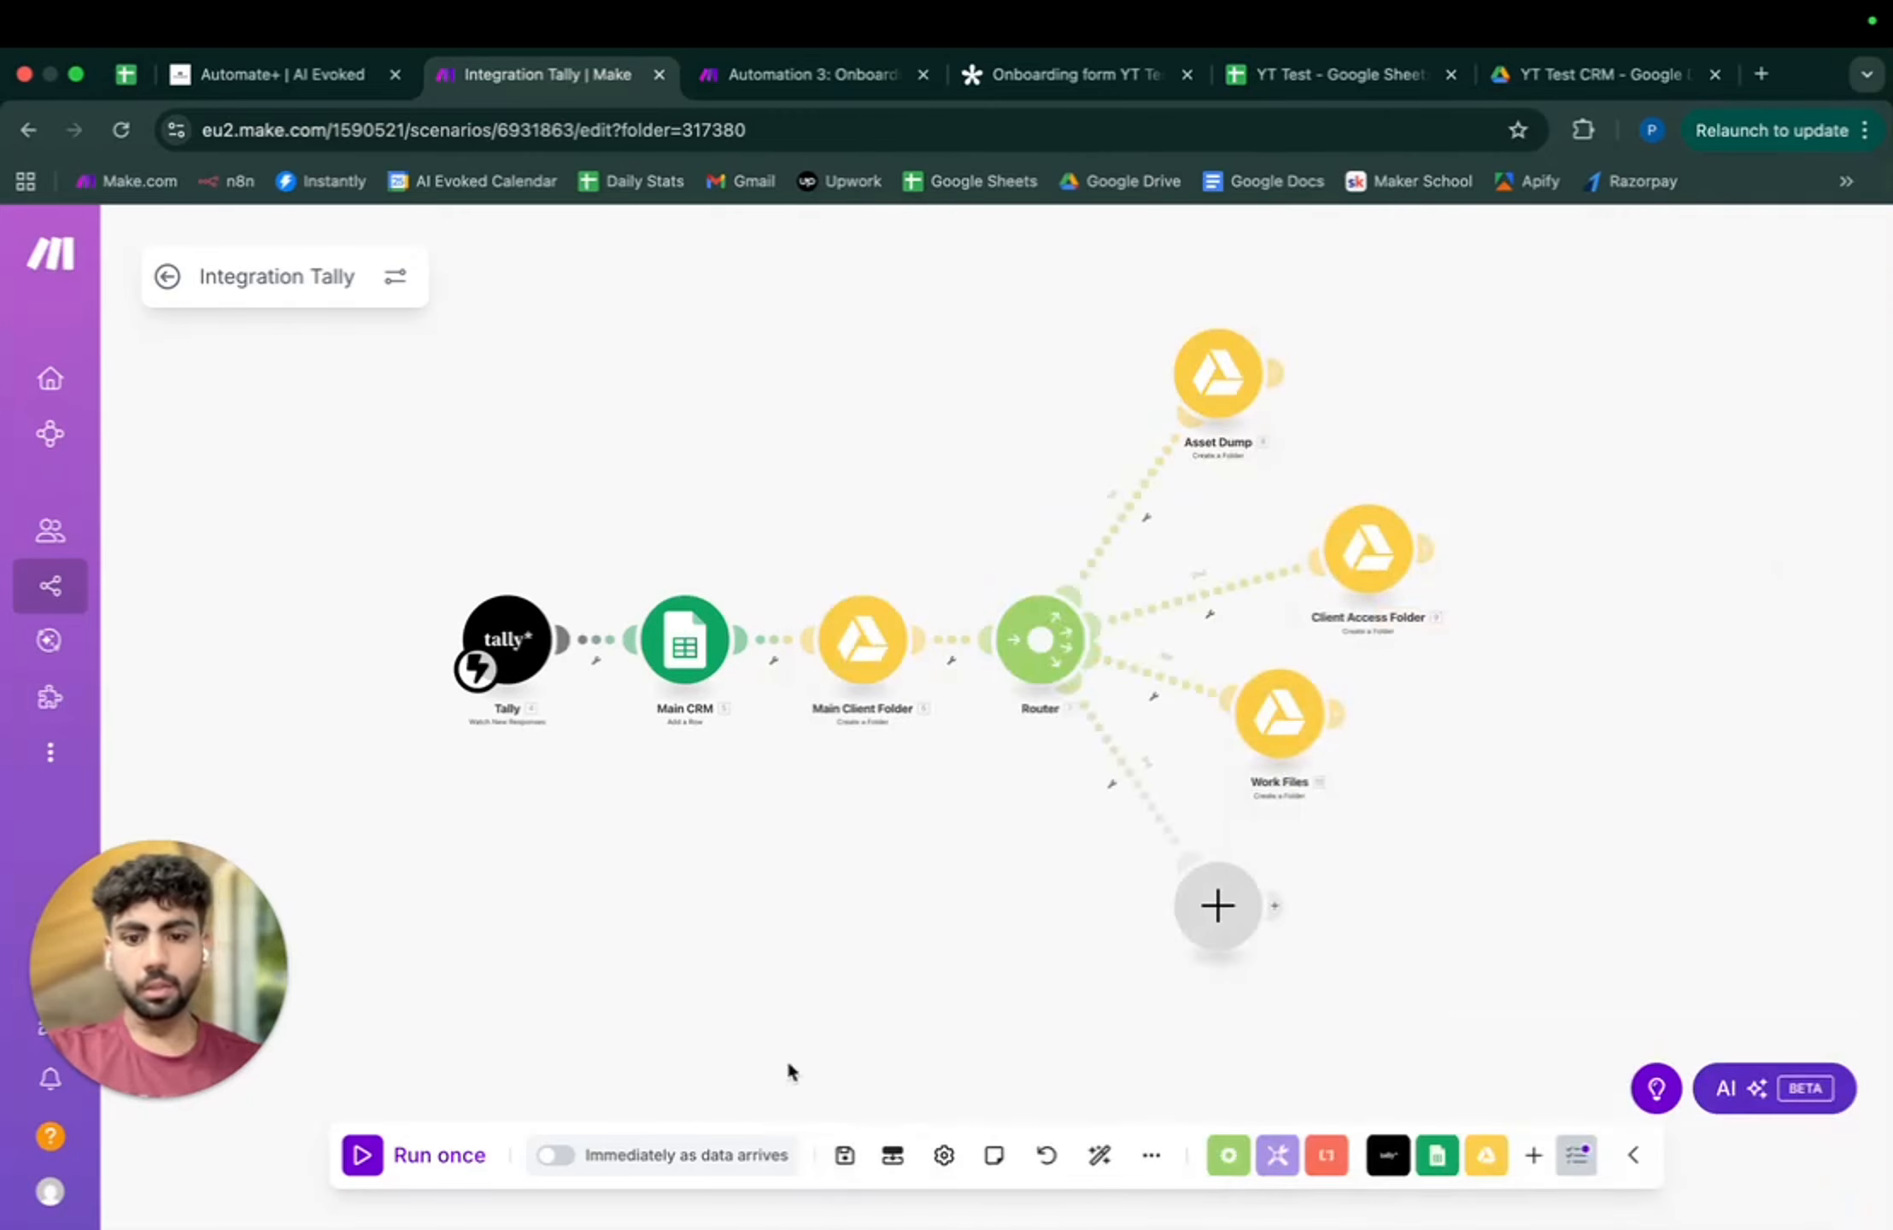
pyautogui.click(841, 1155)
# - Auto-align the layout and drag the Work Files route to the top of the router's route order
pyautogui.click(1100, 1156)
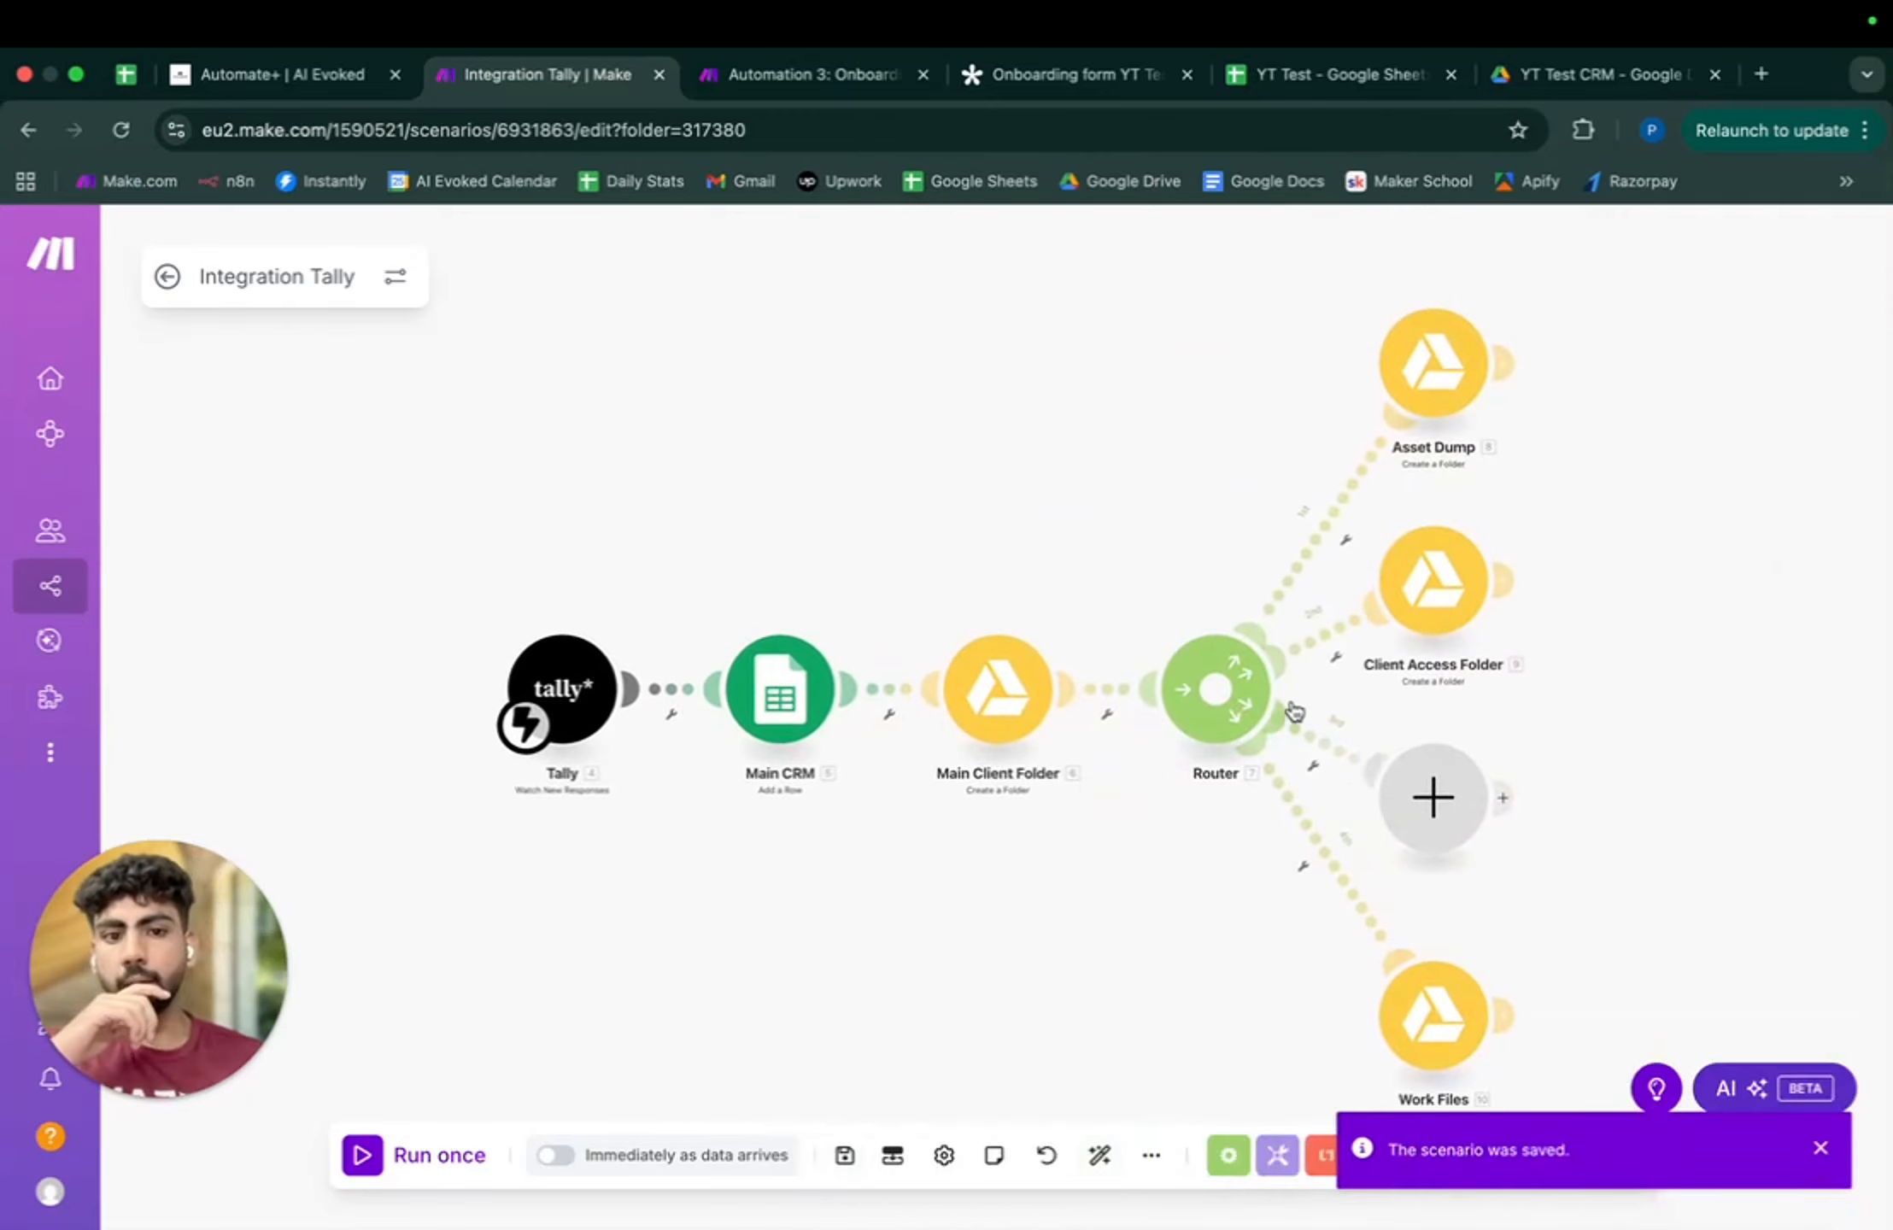
pyautogui.rightClick(1214, 679)
pyautogui.click(1234, 749)
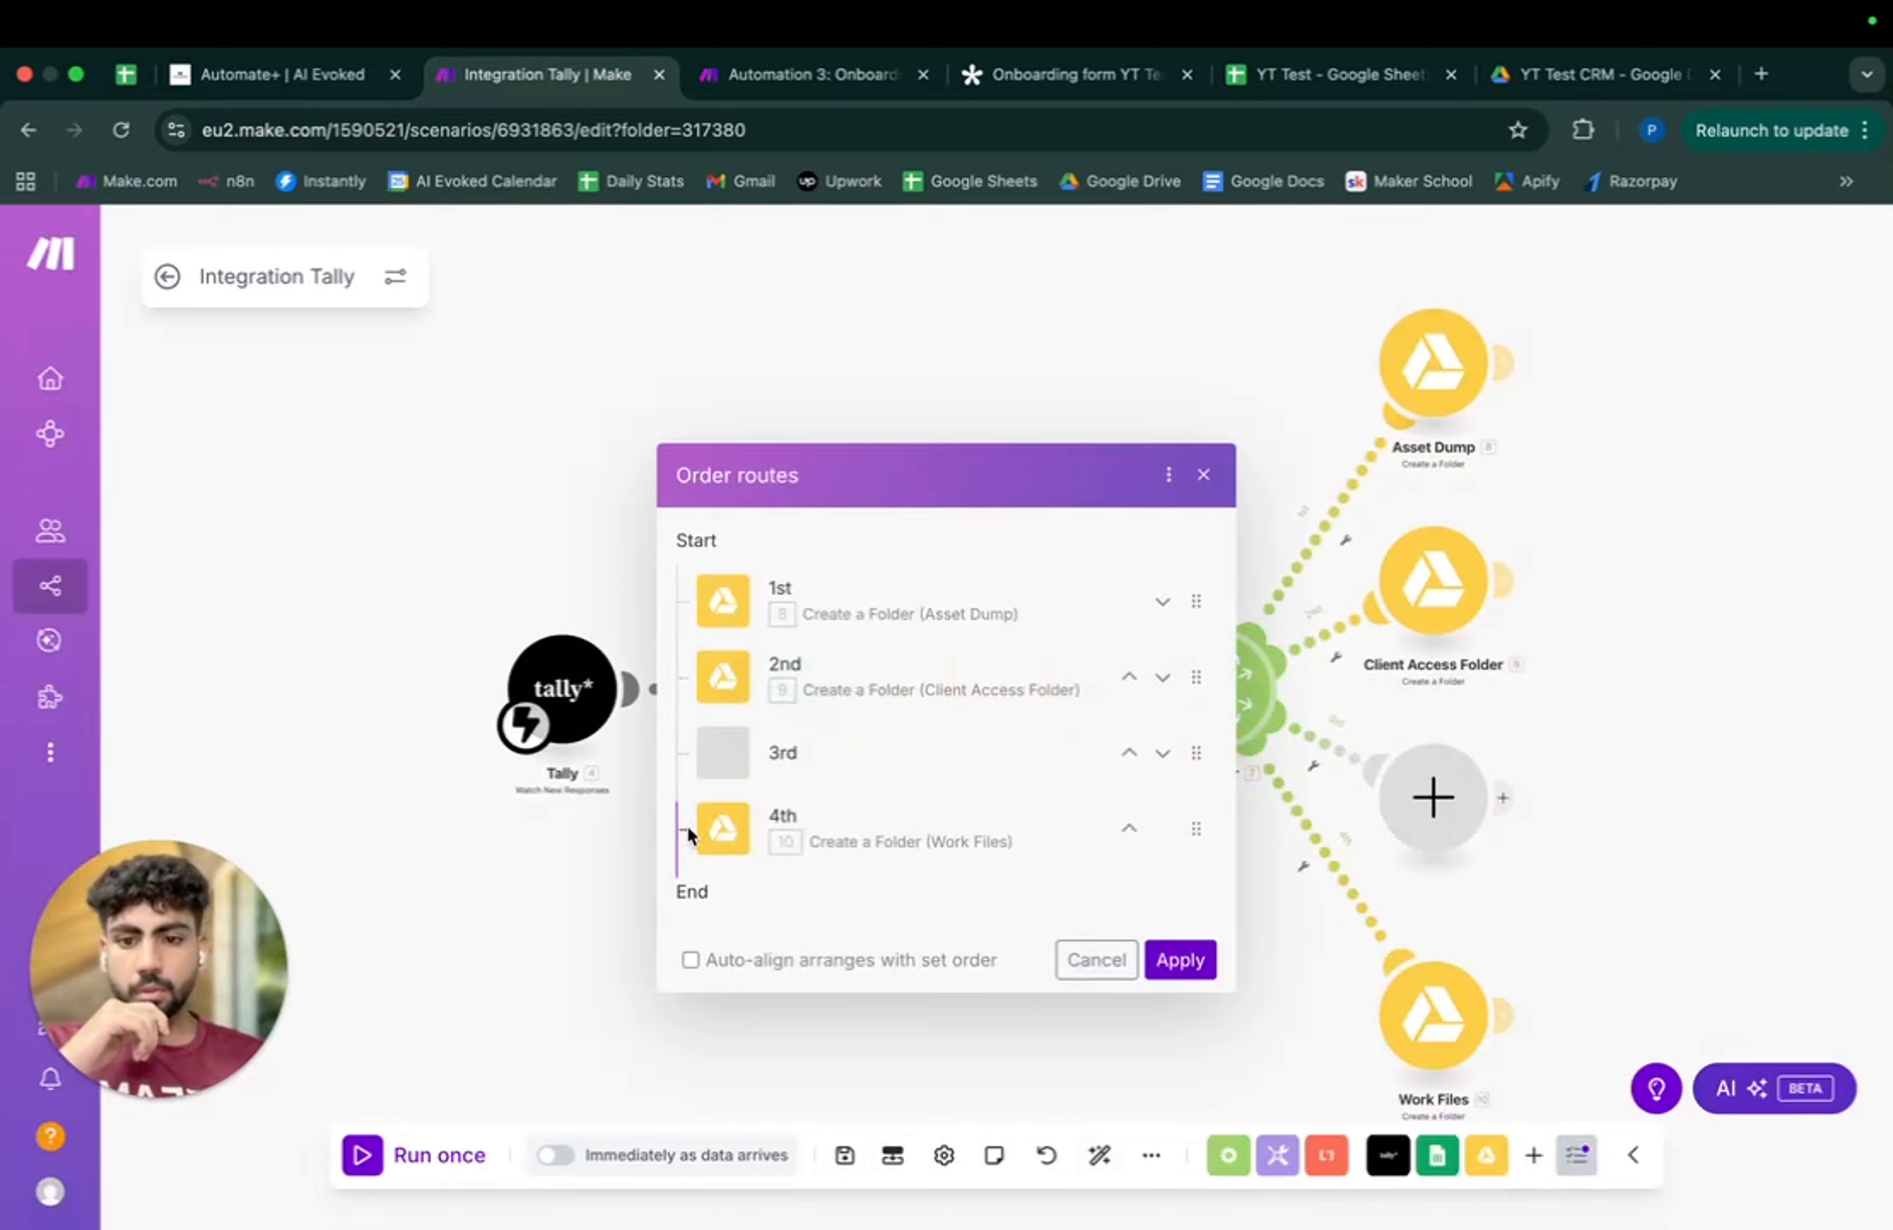
pyautogui.moveTo(1194, 839); pyautogui.dragTo(1205, 604)
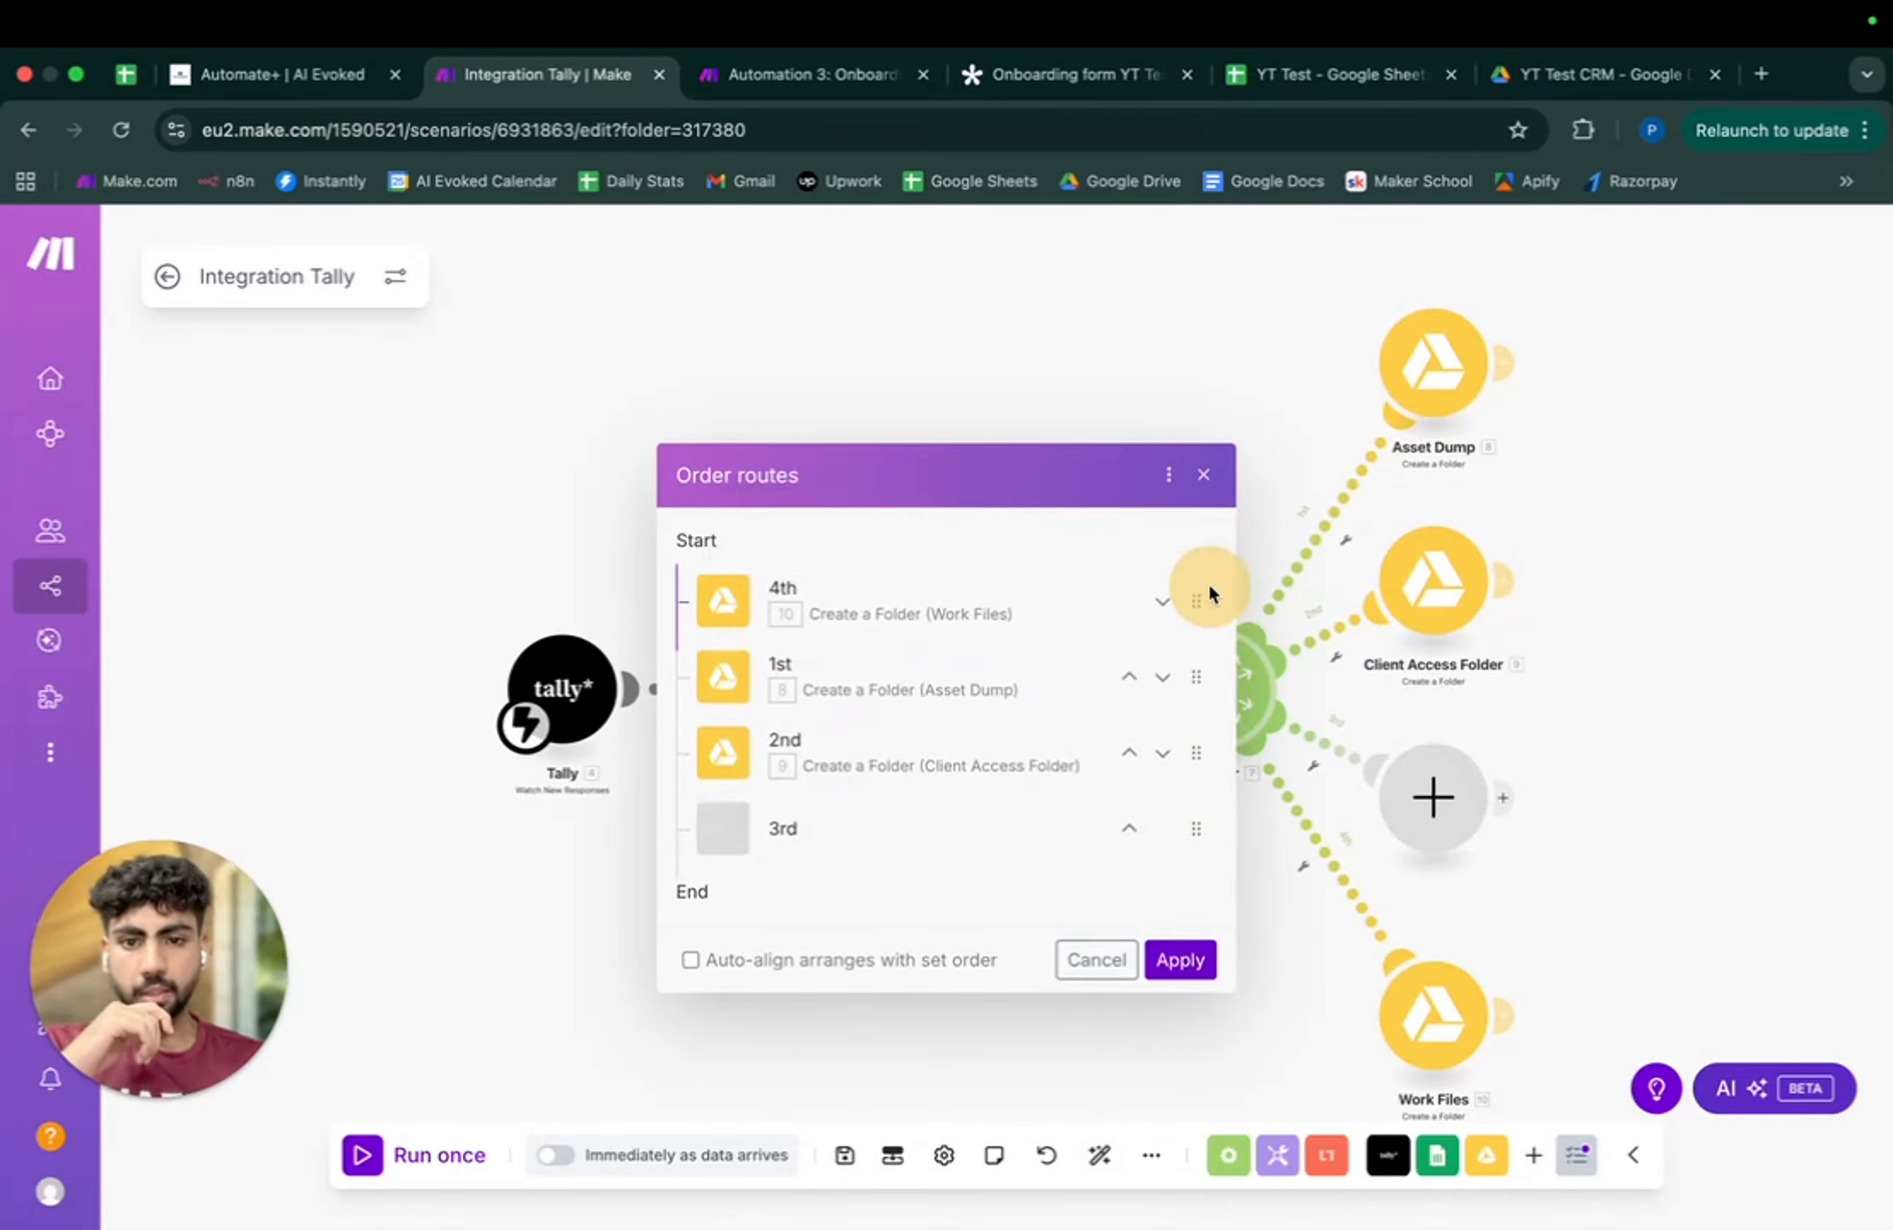
pyautogui.click(1192, 963)
pyautogui.moveTo(1209, 966); pyautogui.dragTo(1145, 929)
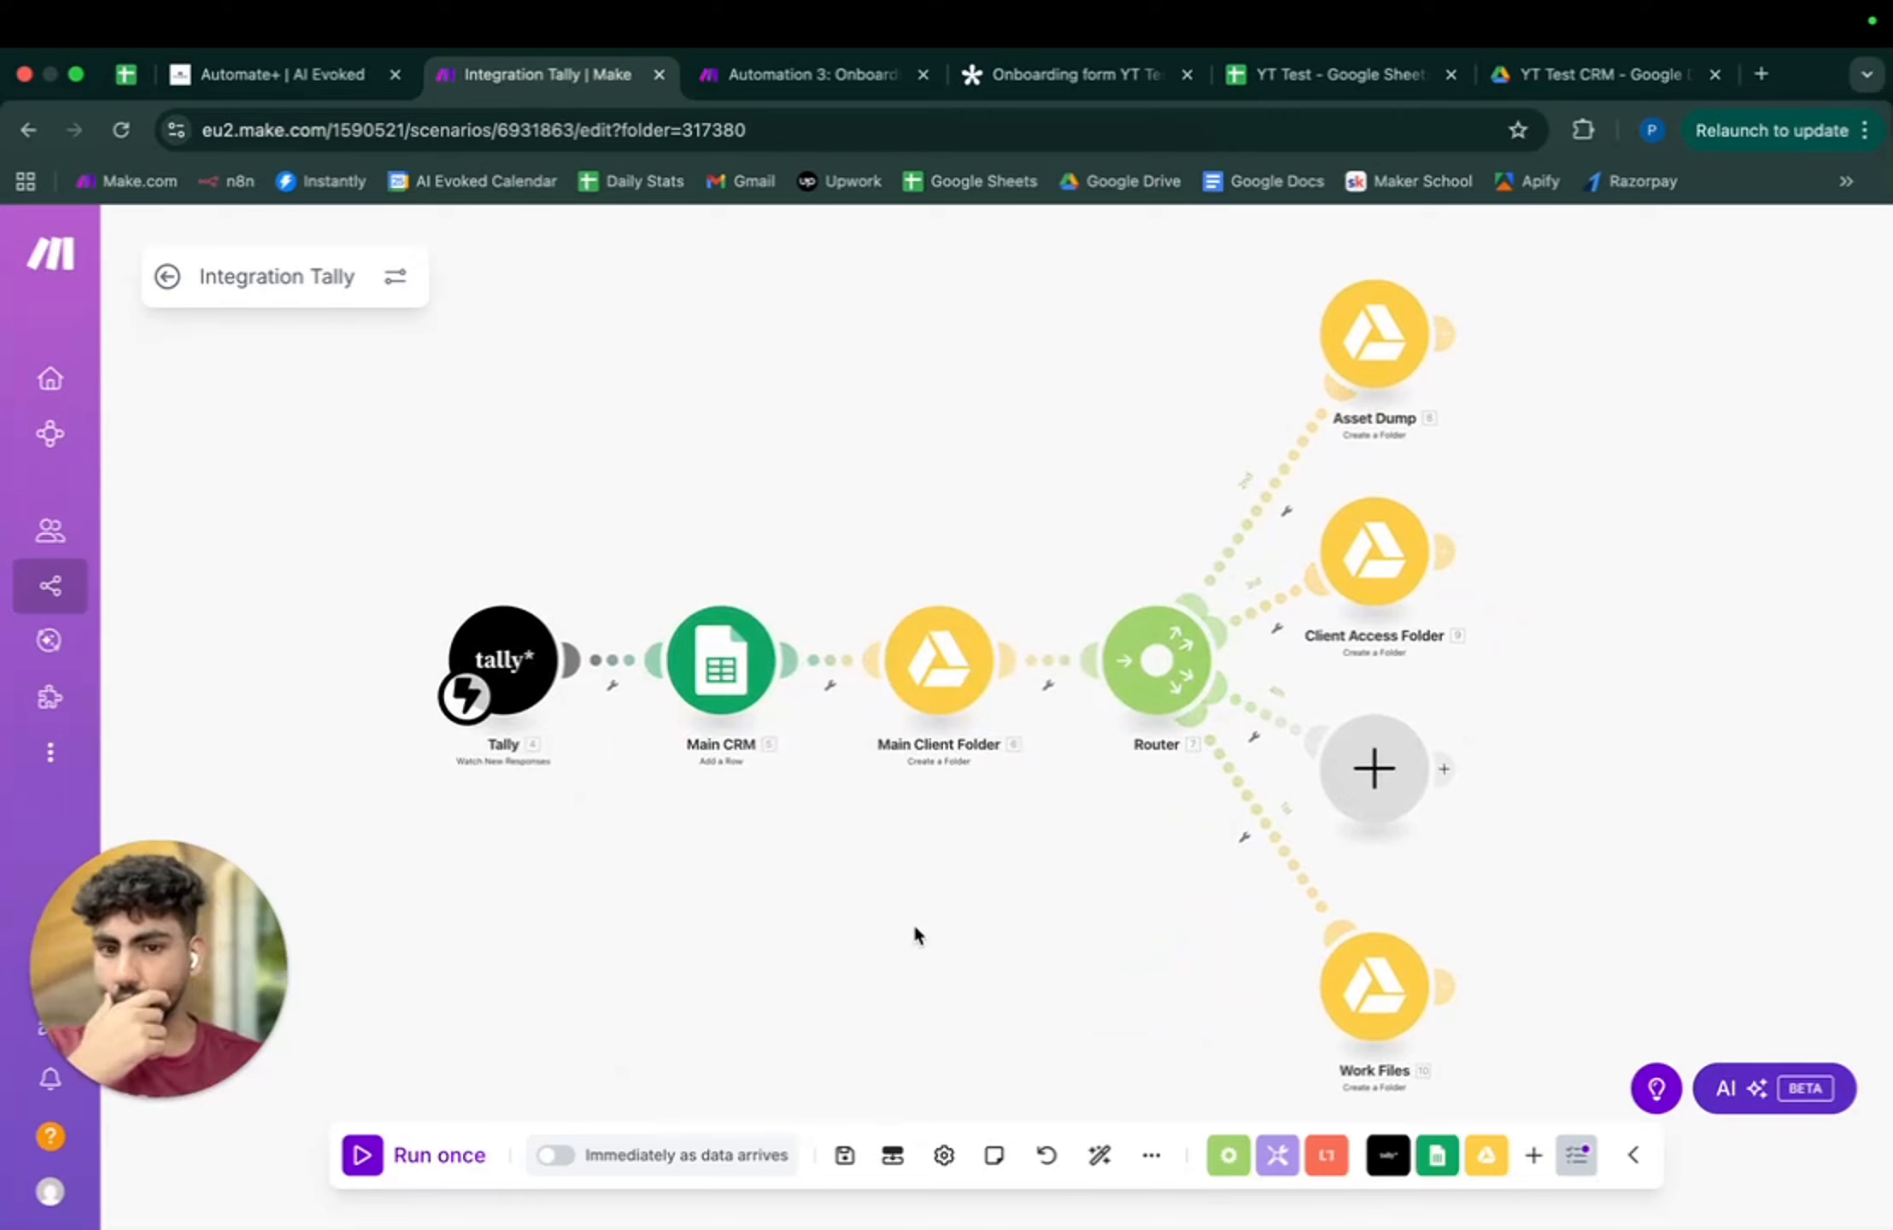
# - Auto-align the branches, then review the Automation 3 document step and the YT Test CRM Drive folder
pyautogui.click(1099, 1162)
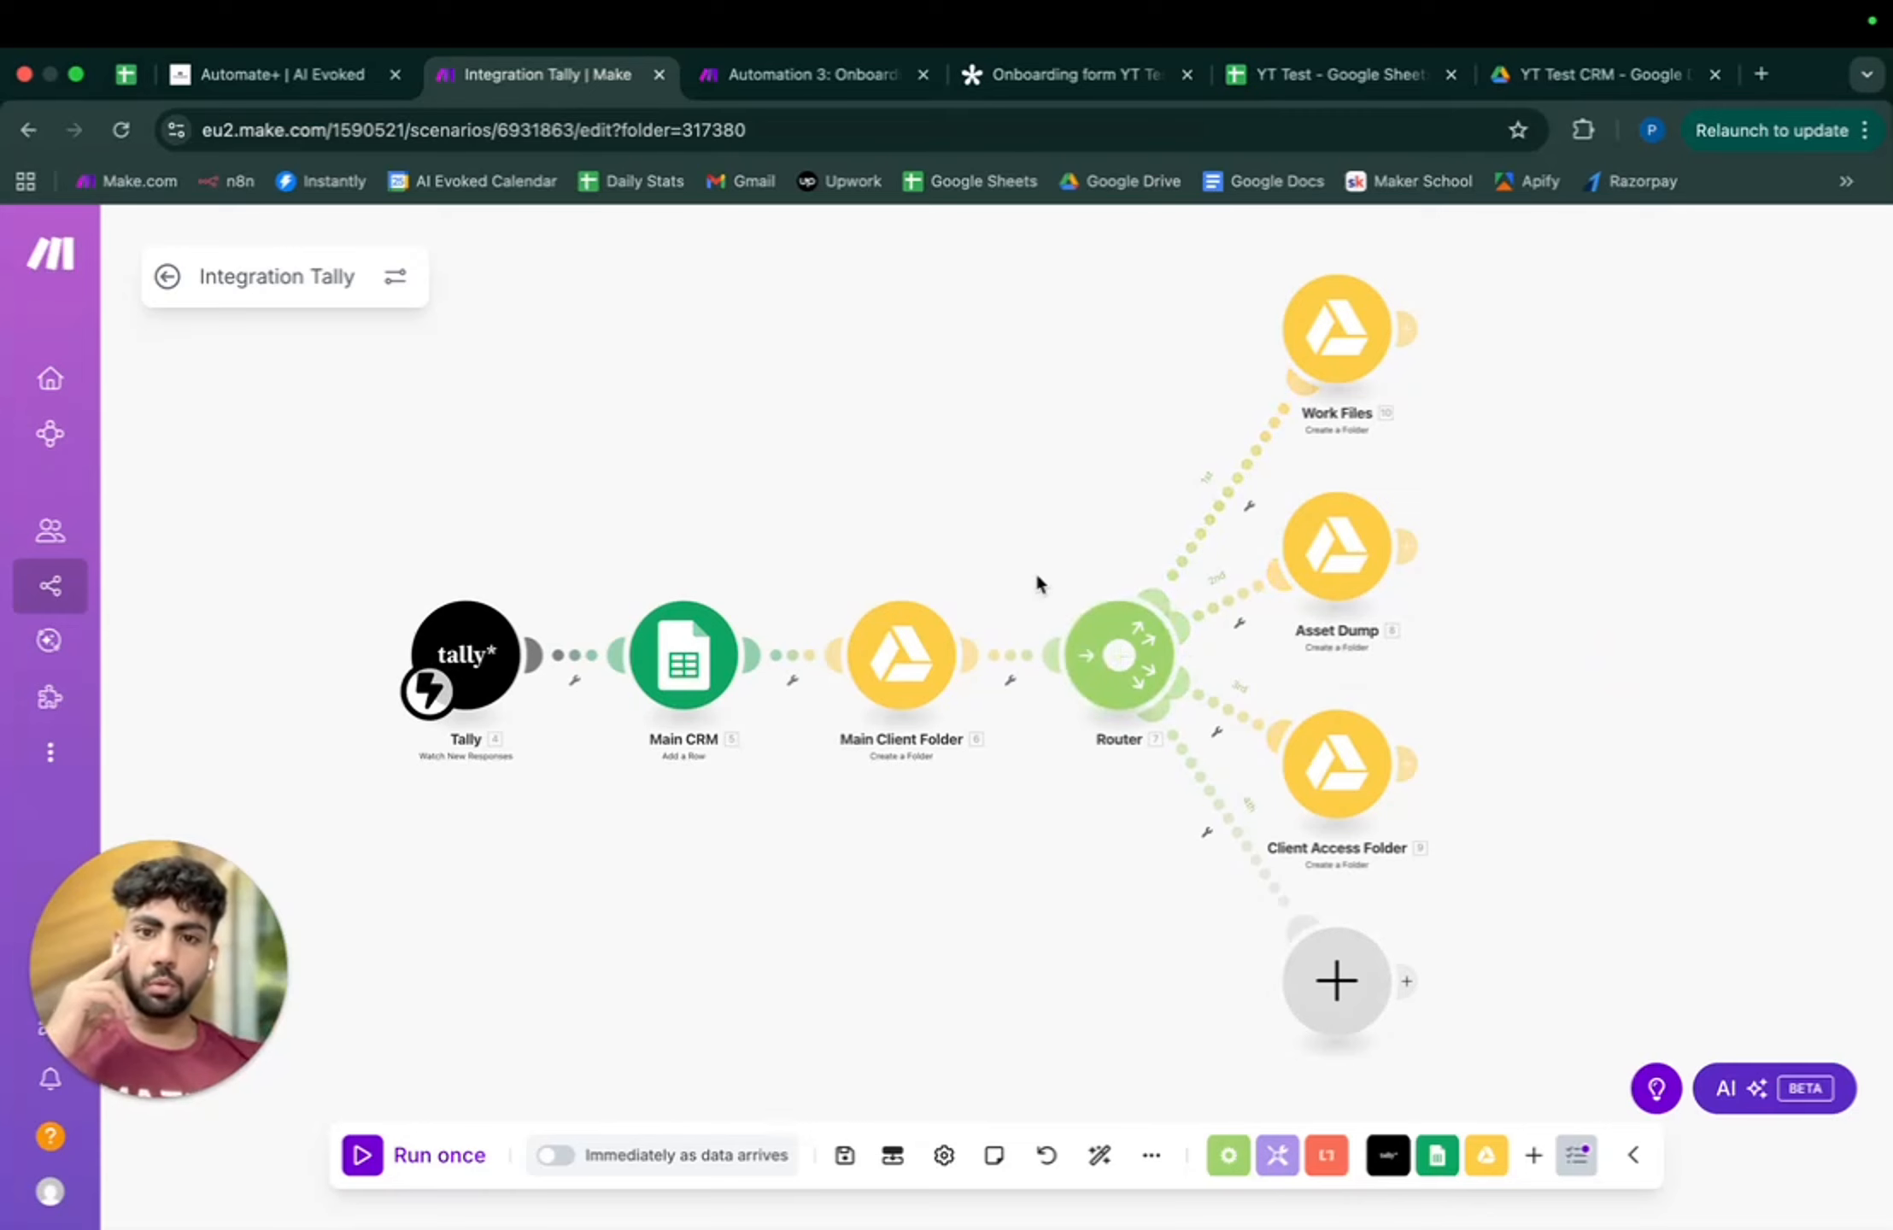
pyautogui.click(811, 74)
pyautogui.click(232, 714)
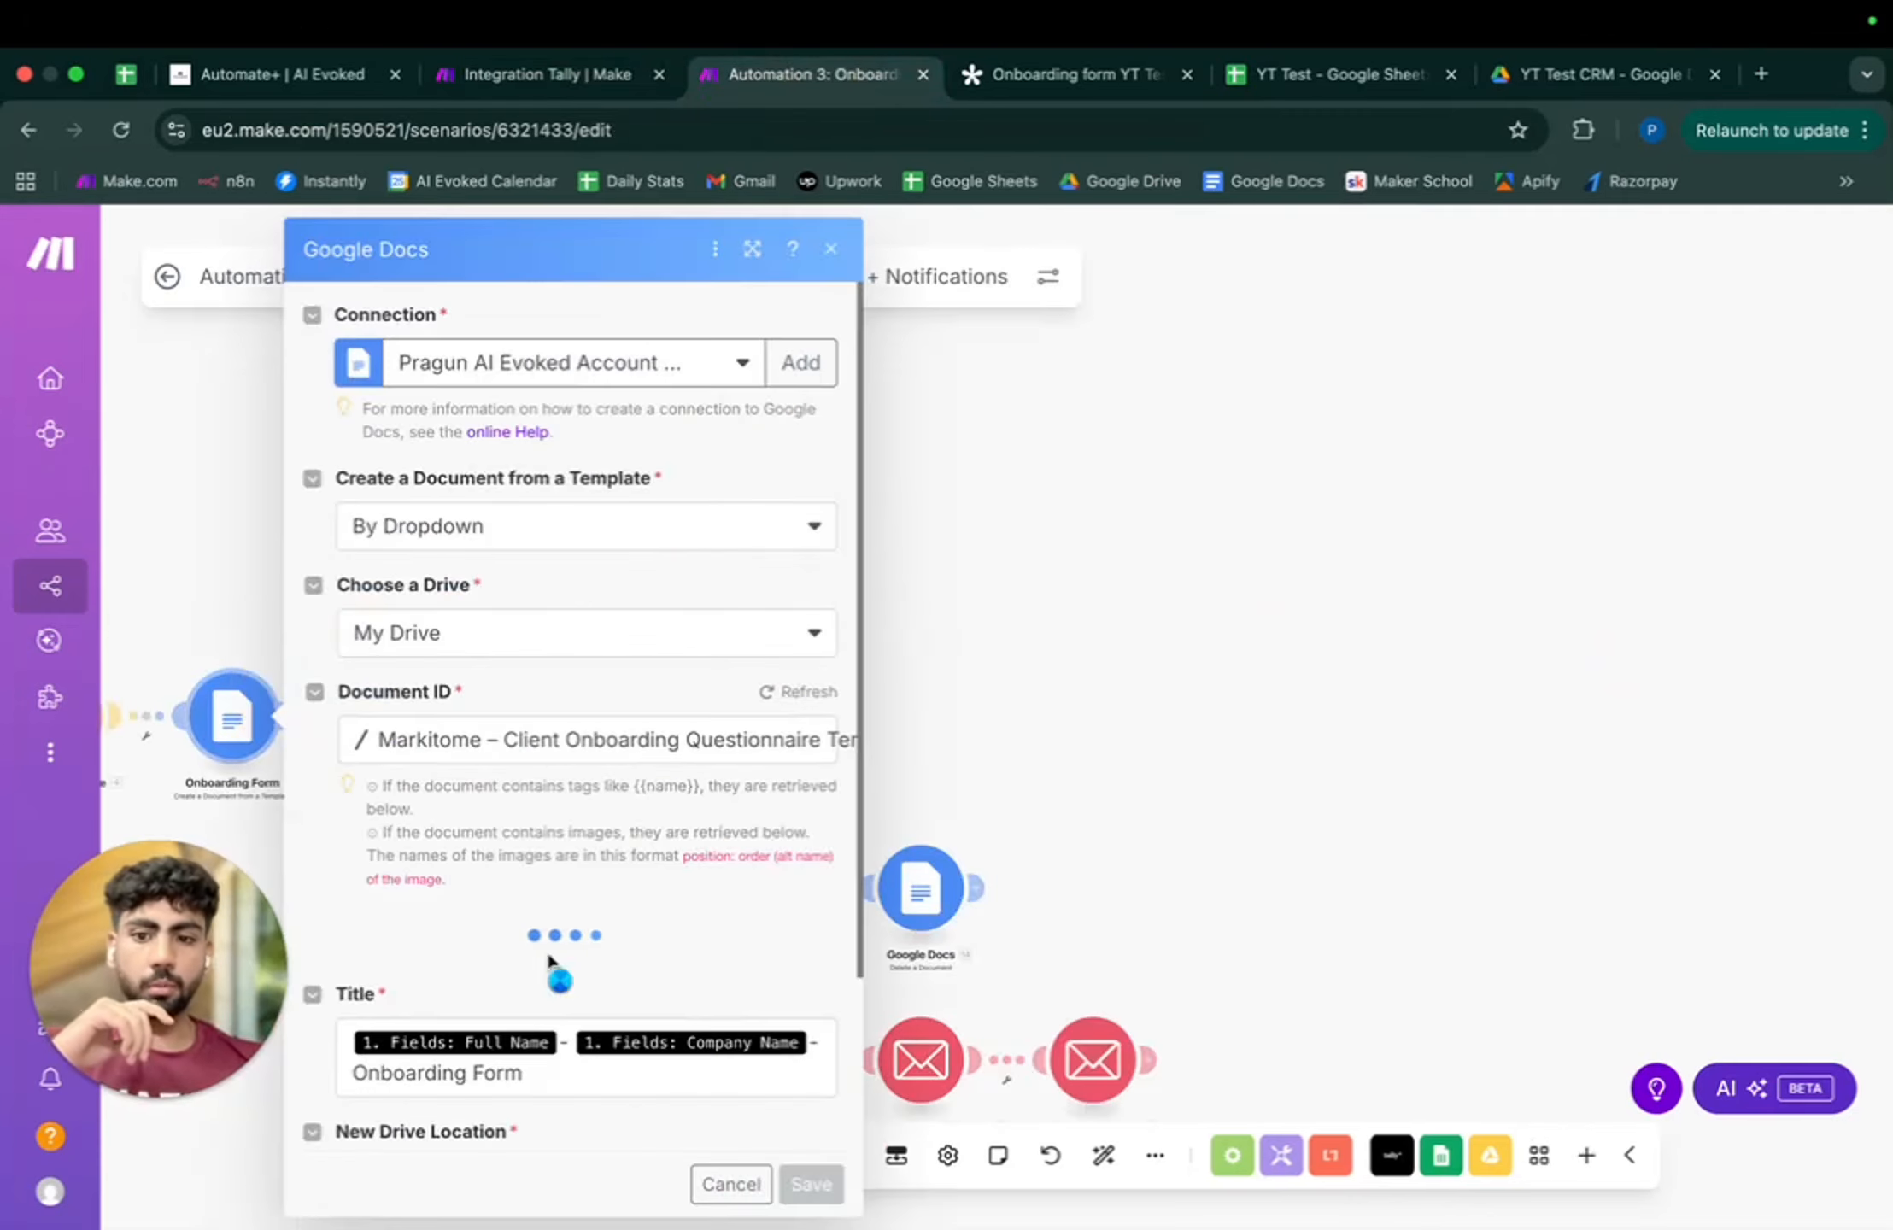
pyautogui.scroll(-4, 551, 961)
pyautogui.click(983, 466)
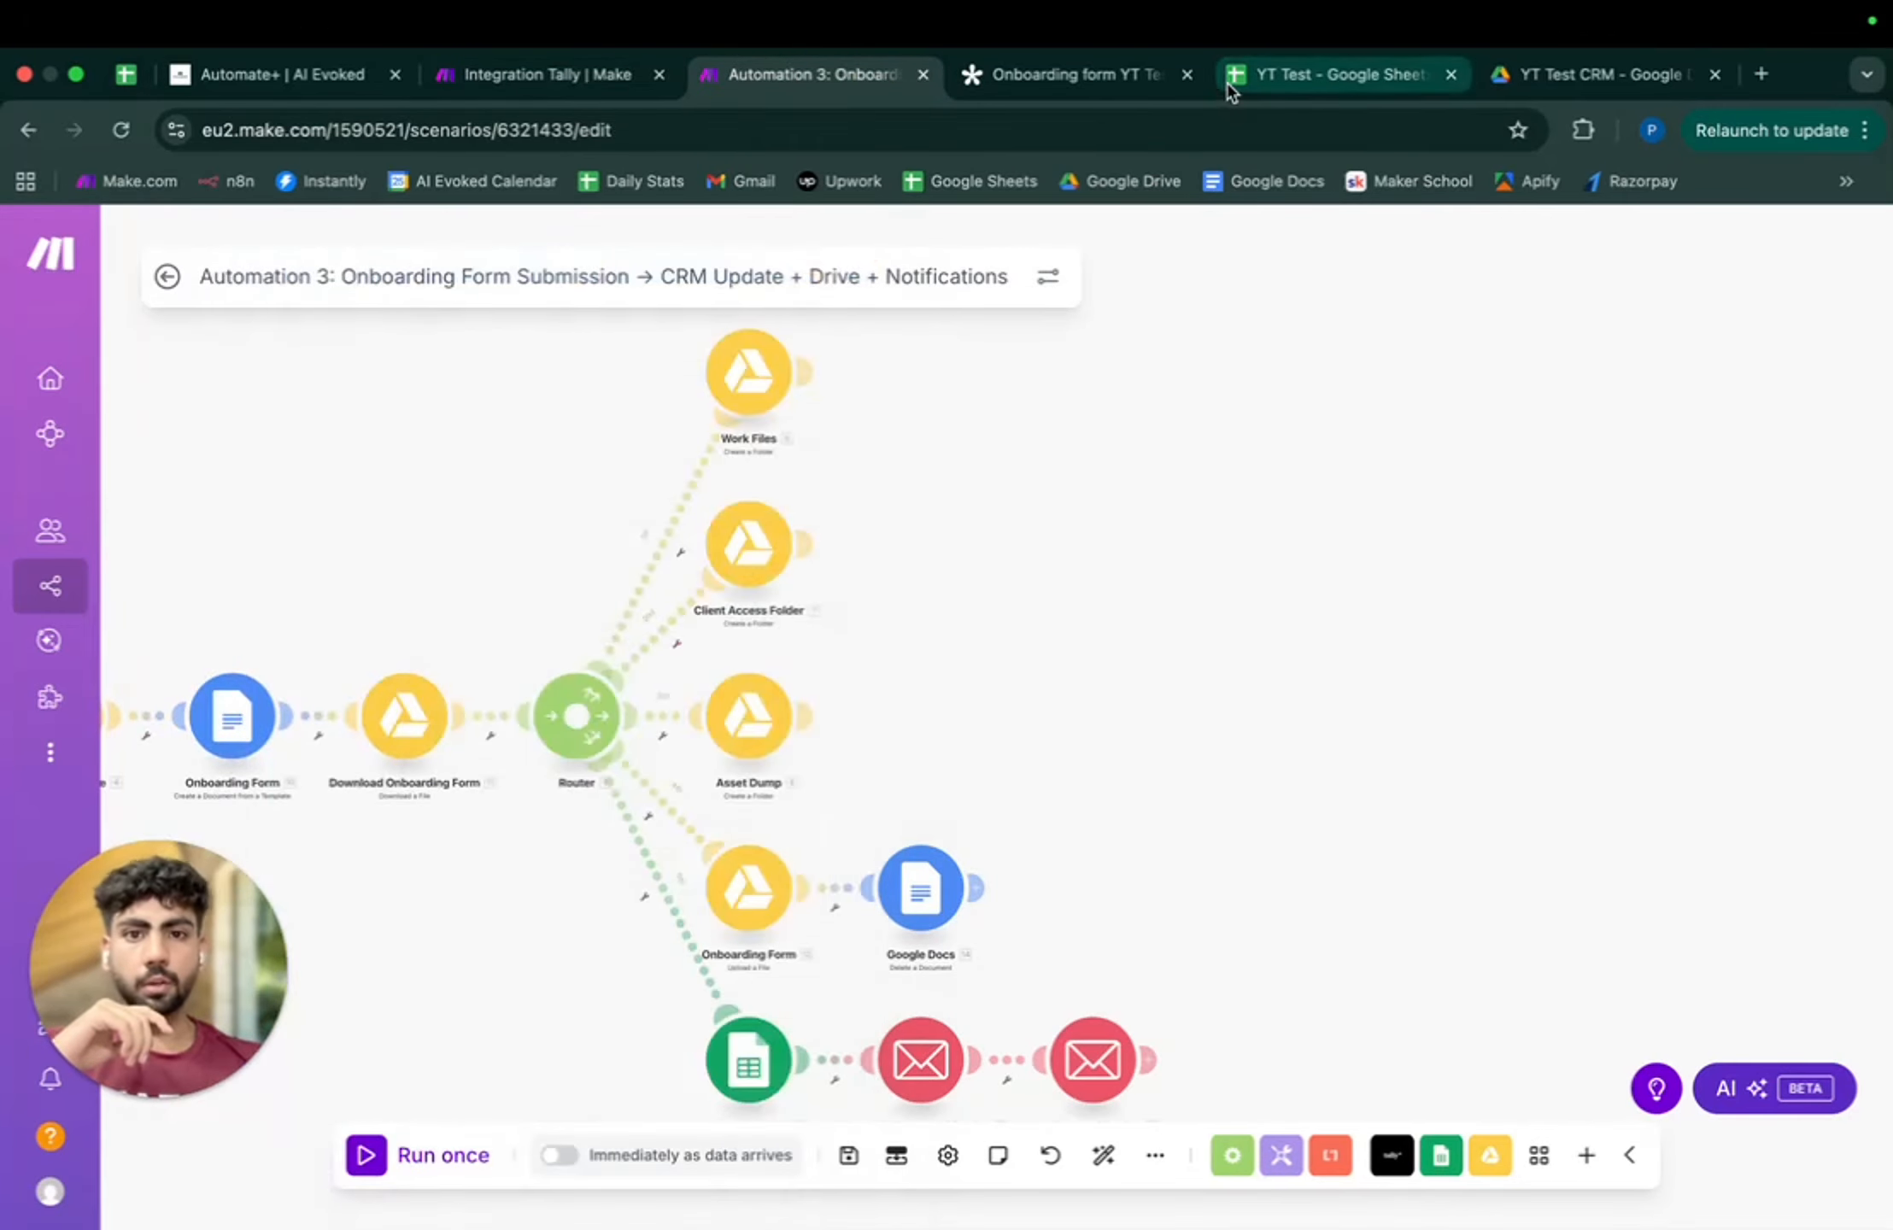
pyautogui.click(1572, 74)
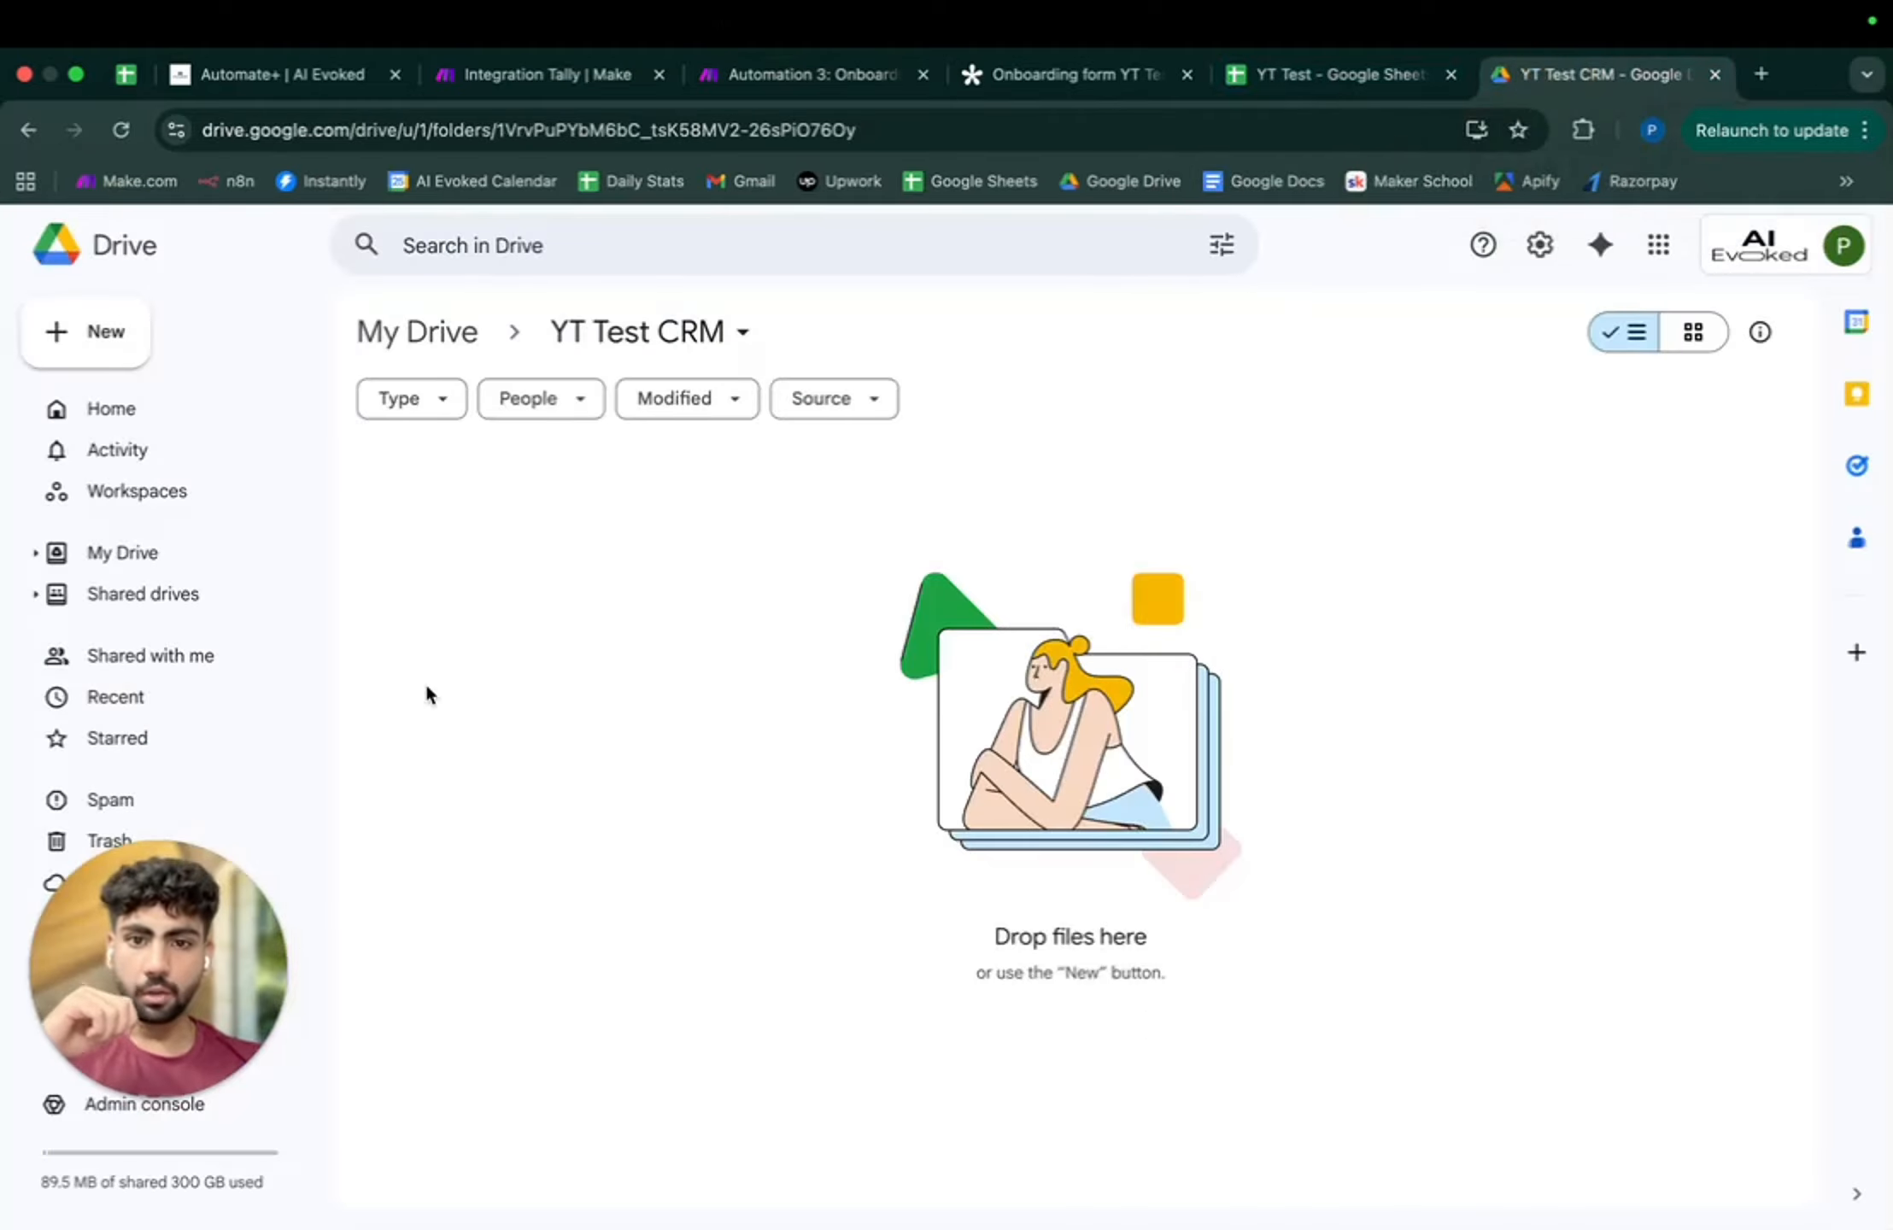
pyautogui.click(560, 77)
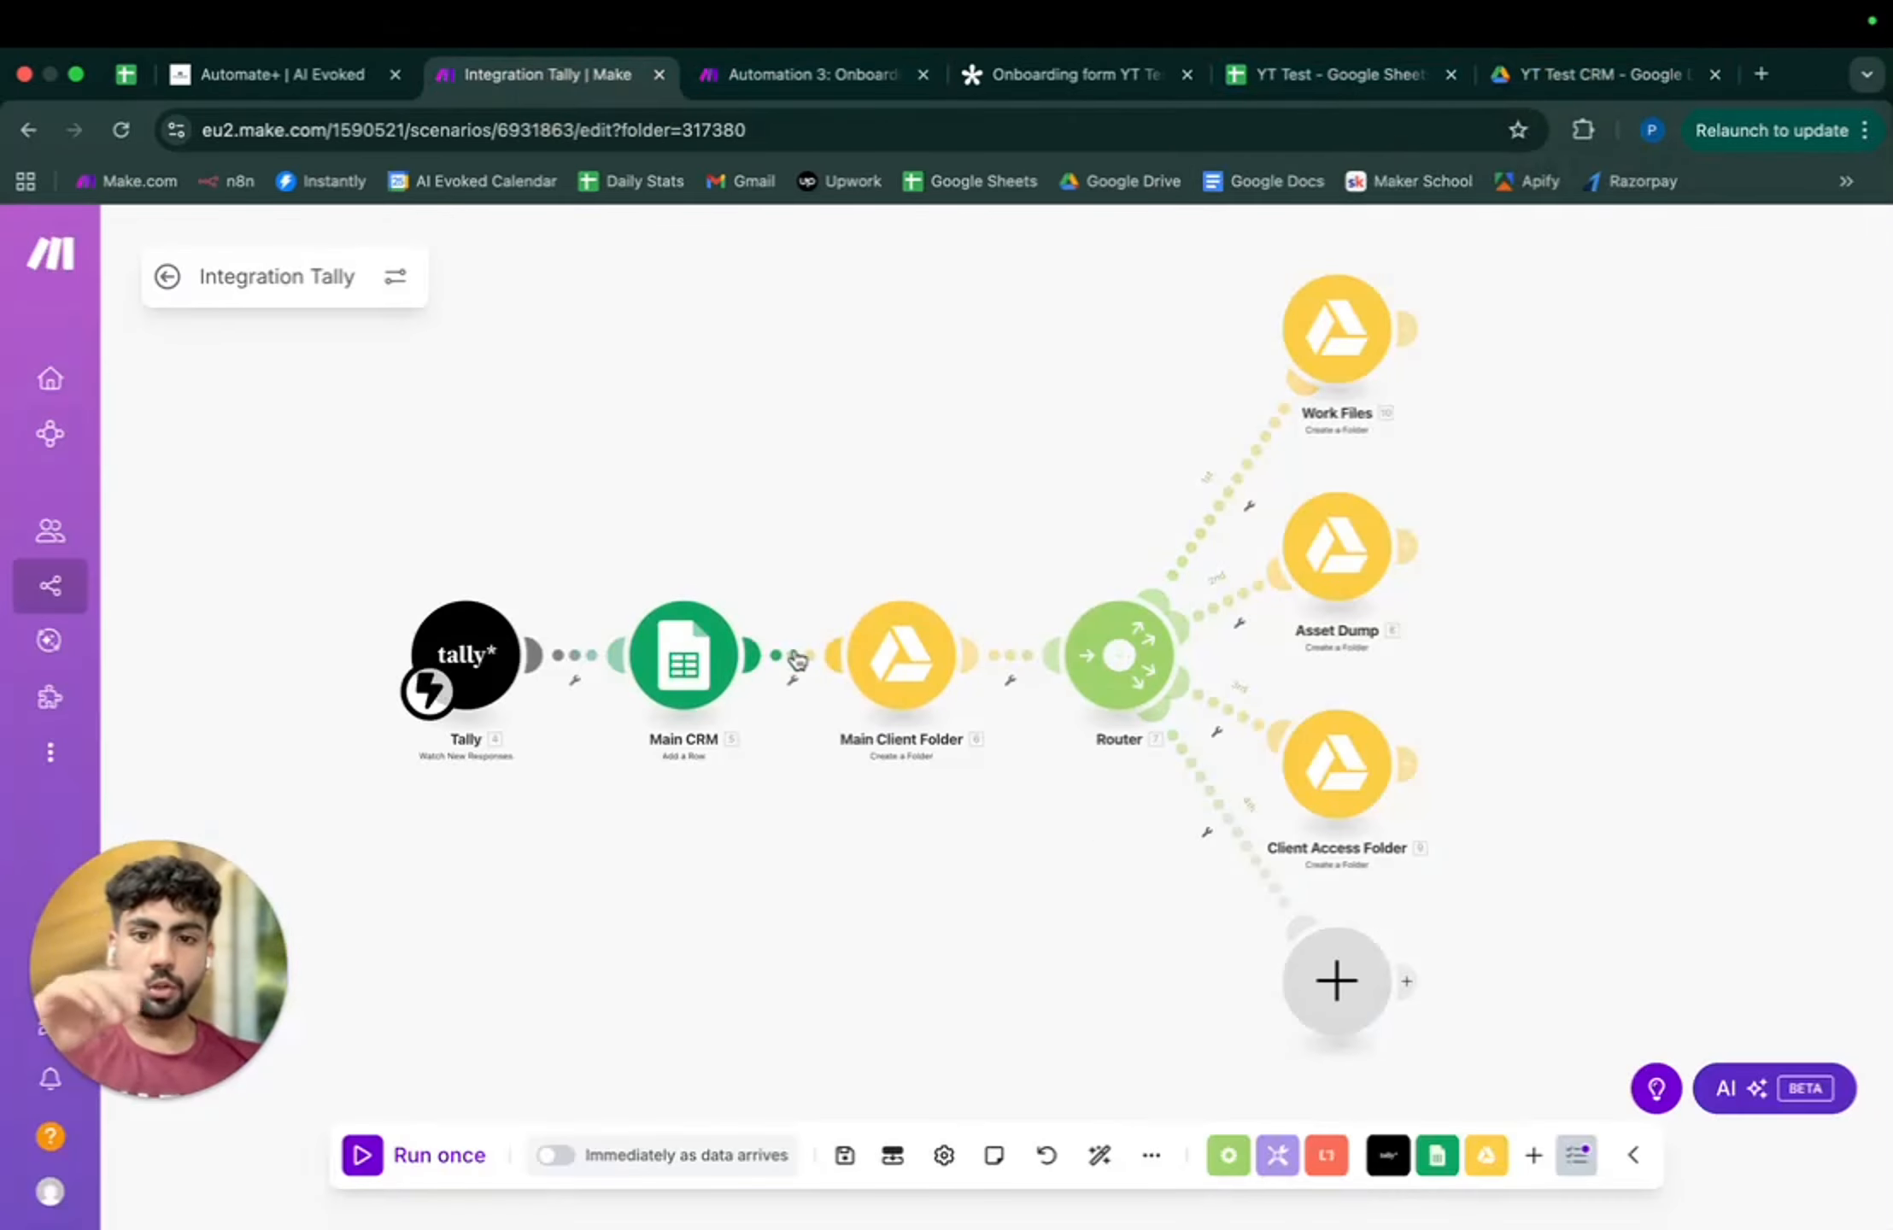
# - Start a module on the empty route and search the apps for 'docs'
pyautogui.click(1338, 981)
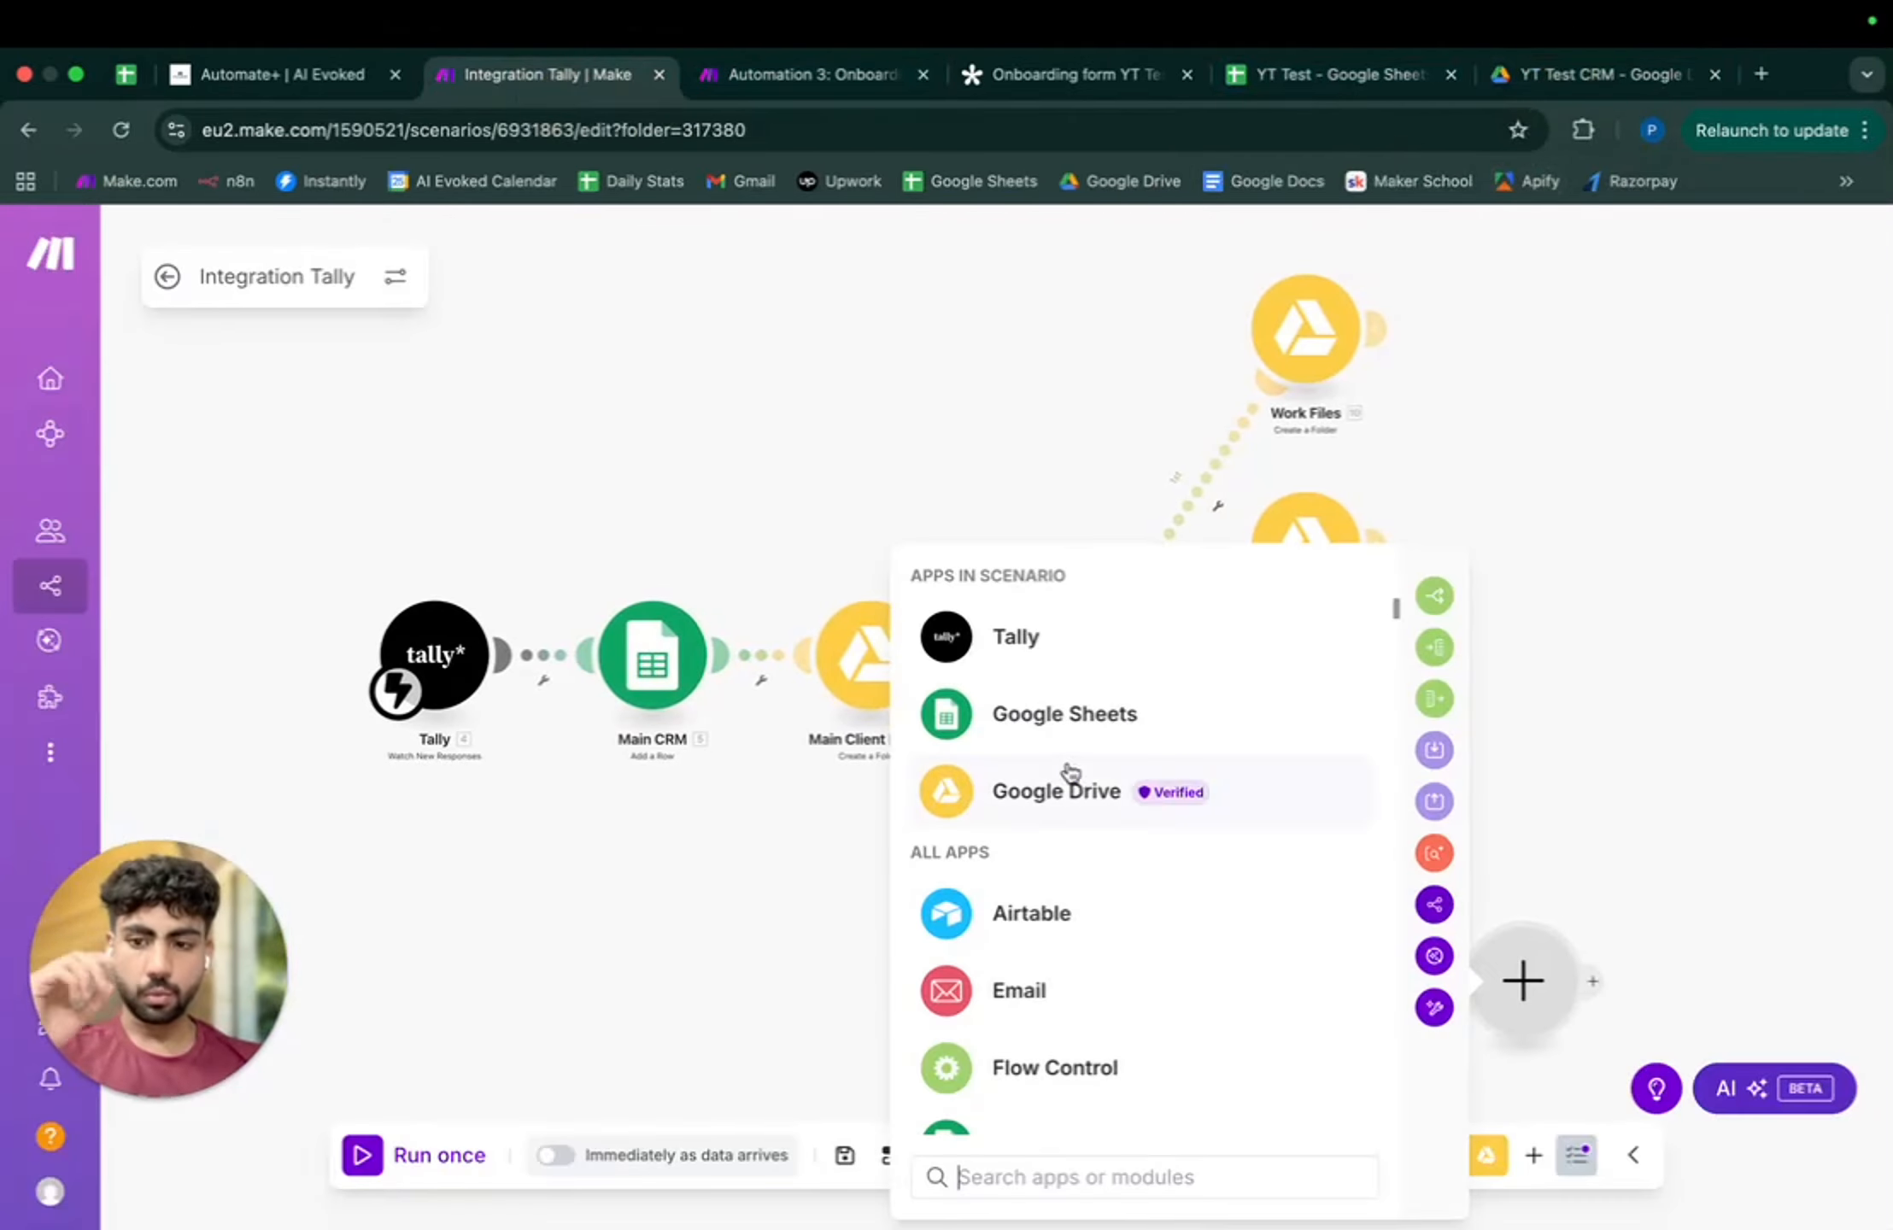
pyautogui.scroll(-10, 1072, 773)
pyautogui.scroll(3, 1073, 773)
pyautogui.scroll(-5, 1073, 773)
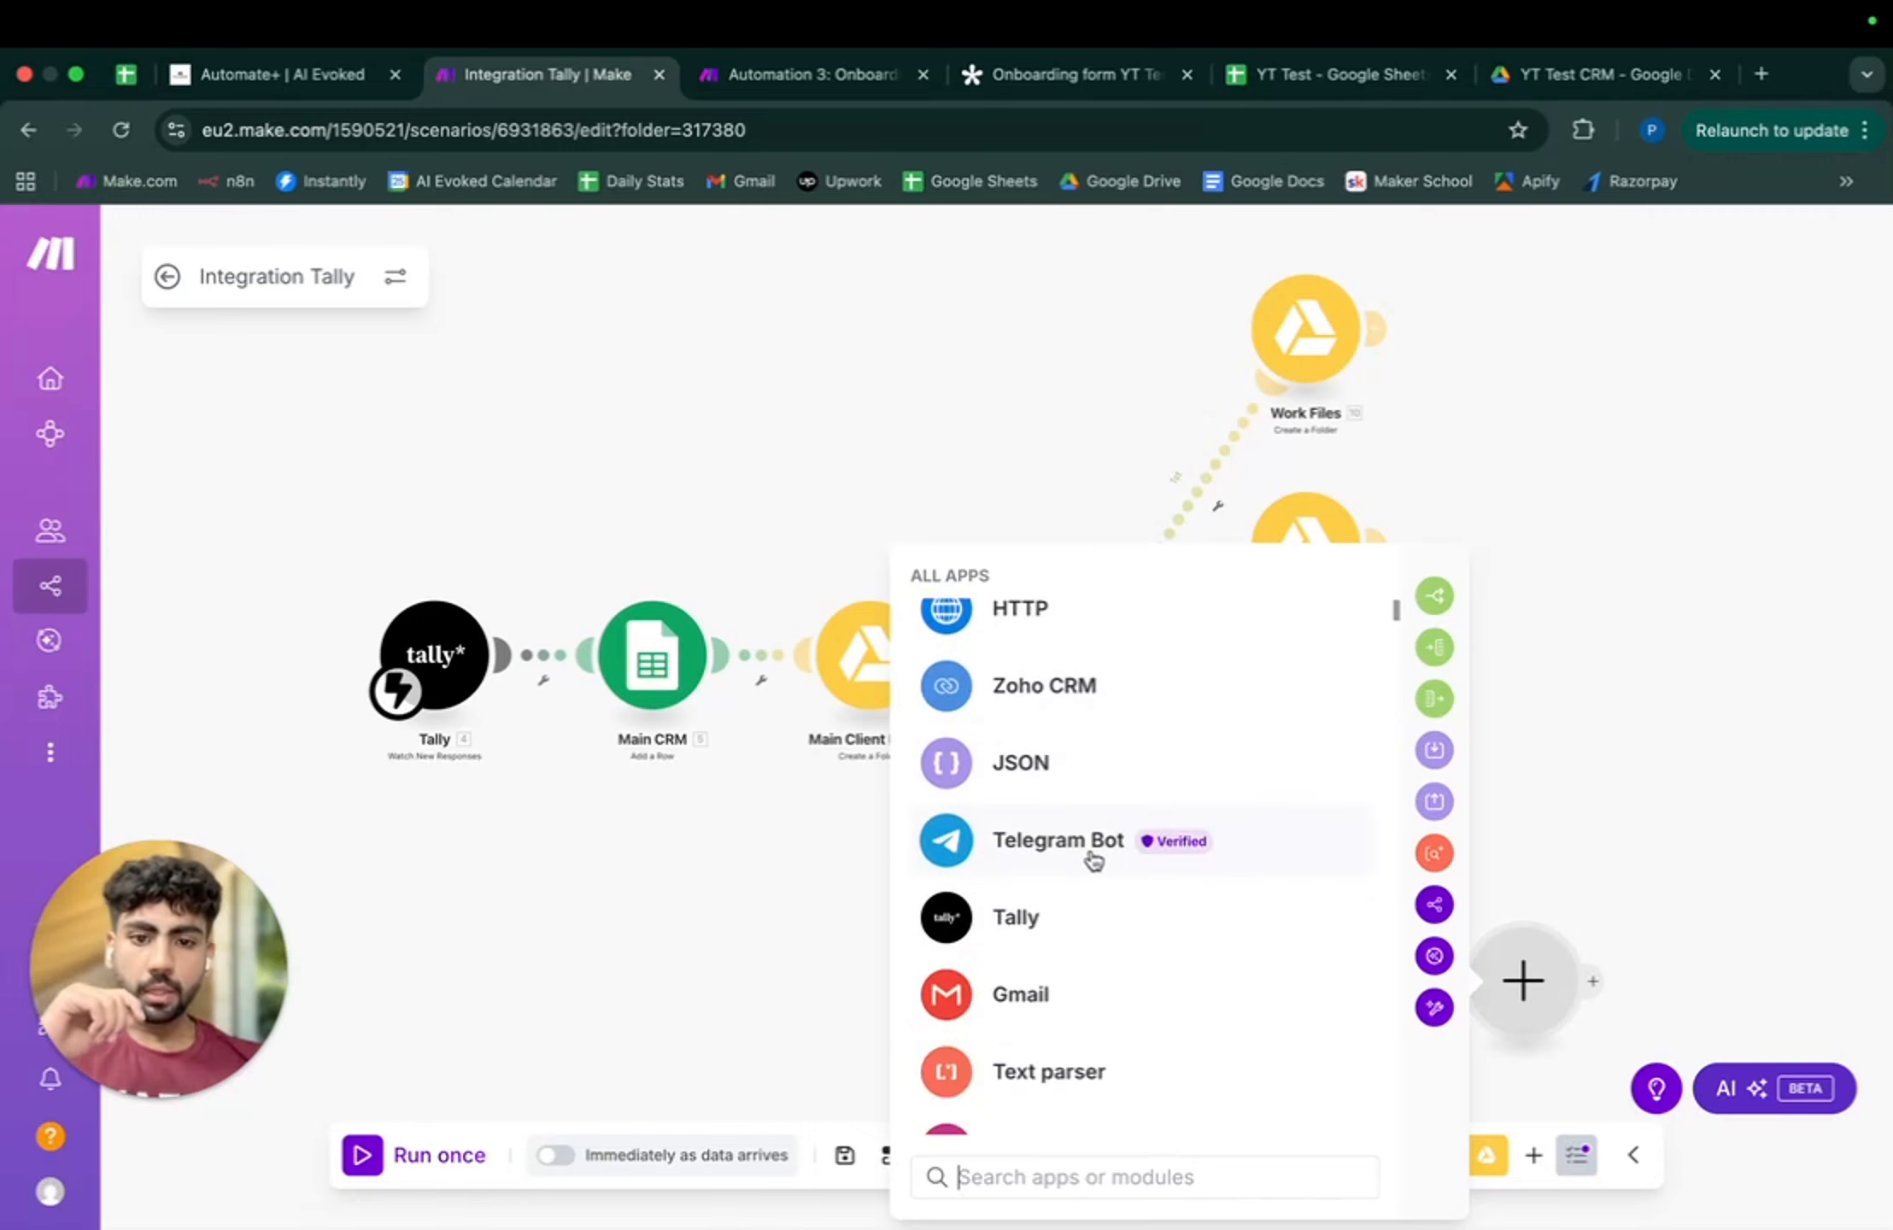
pyautogui.scroll(10, 1091, 739)
pyautogui.write('docs')
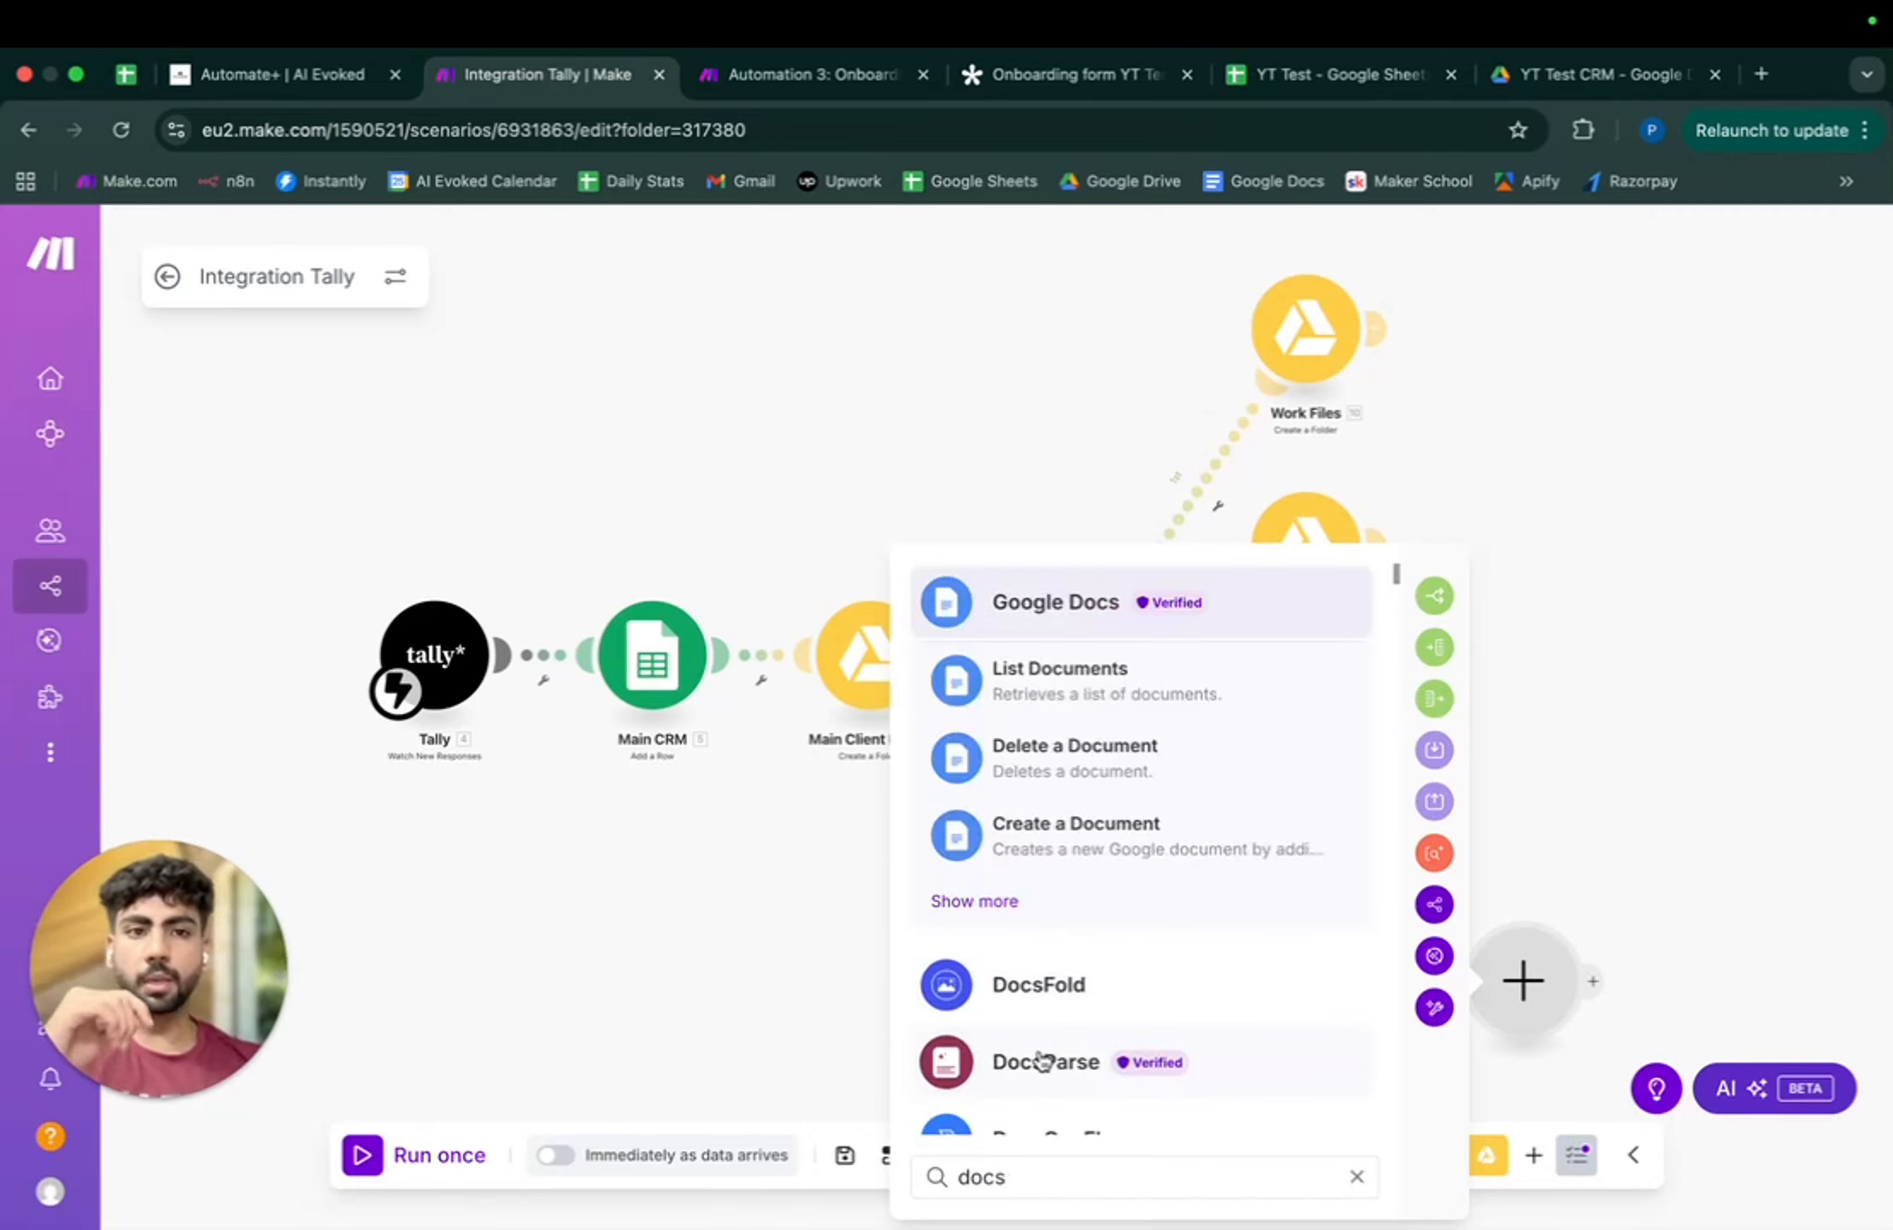
# - Open docs.new in a new browser tab for a blank Google Doc
pyautogui.click(1761, 74)
pyautogui.write('do')
pyautogui.press('Return')
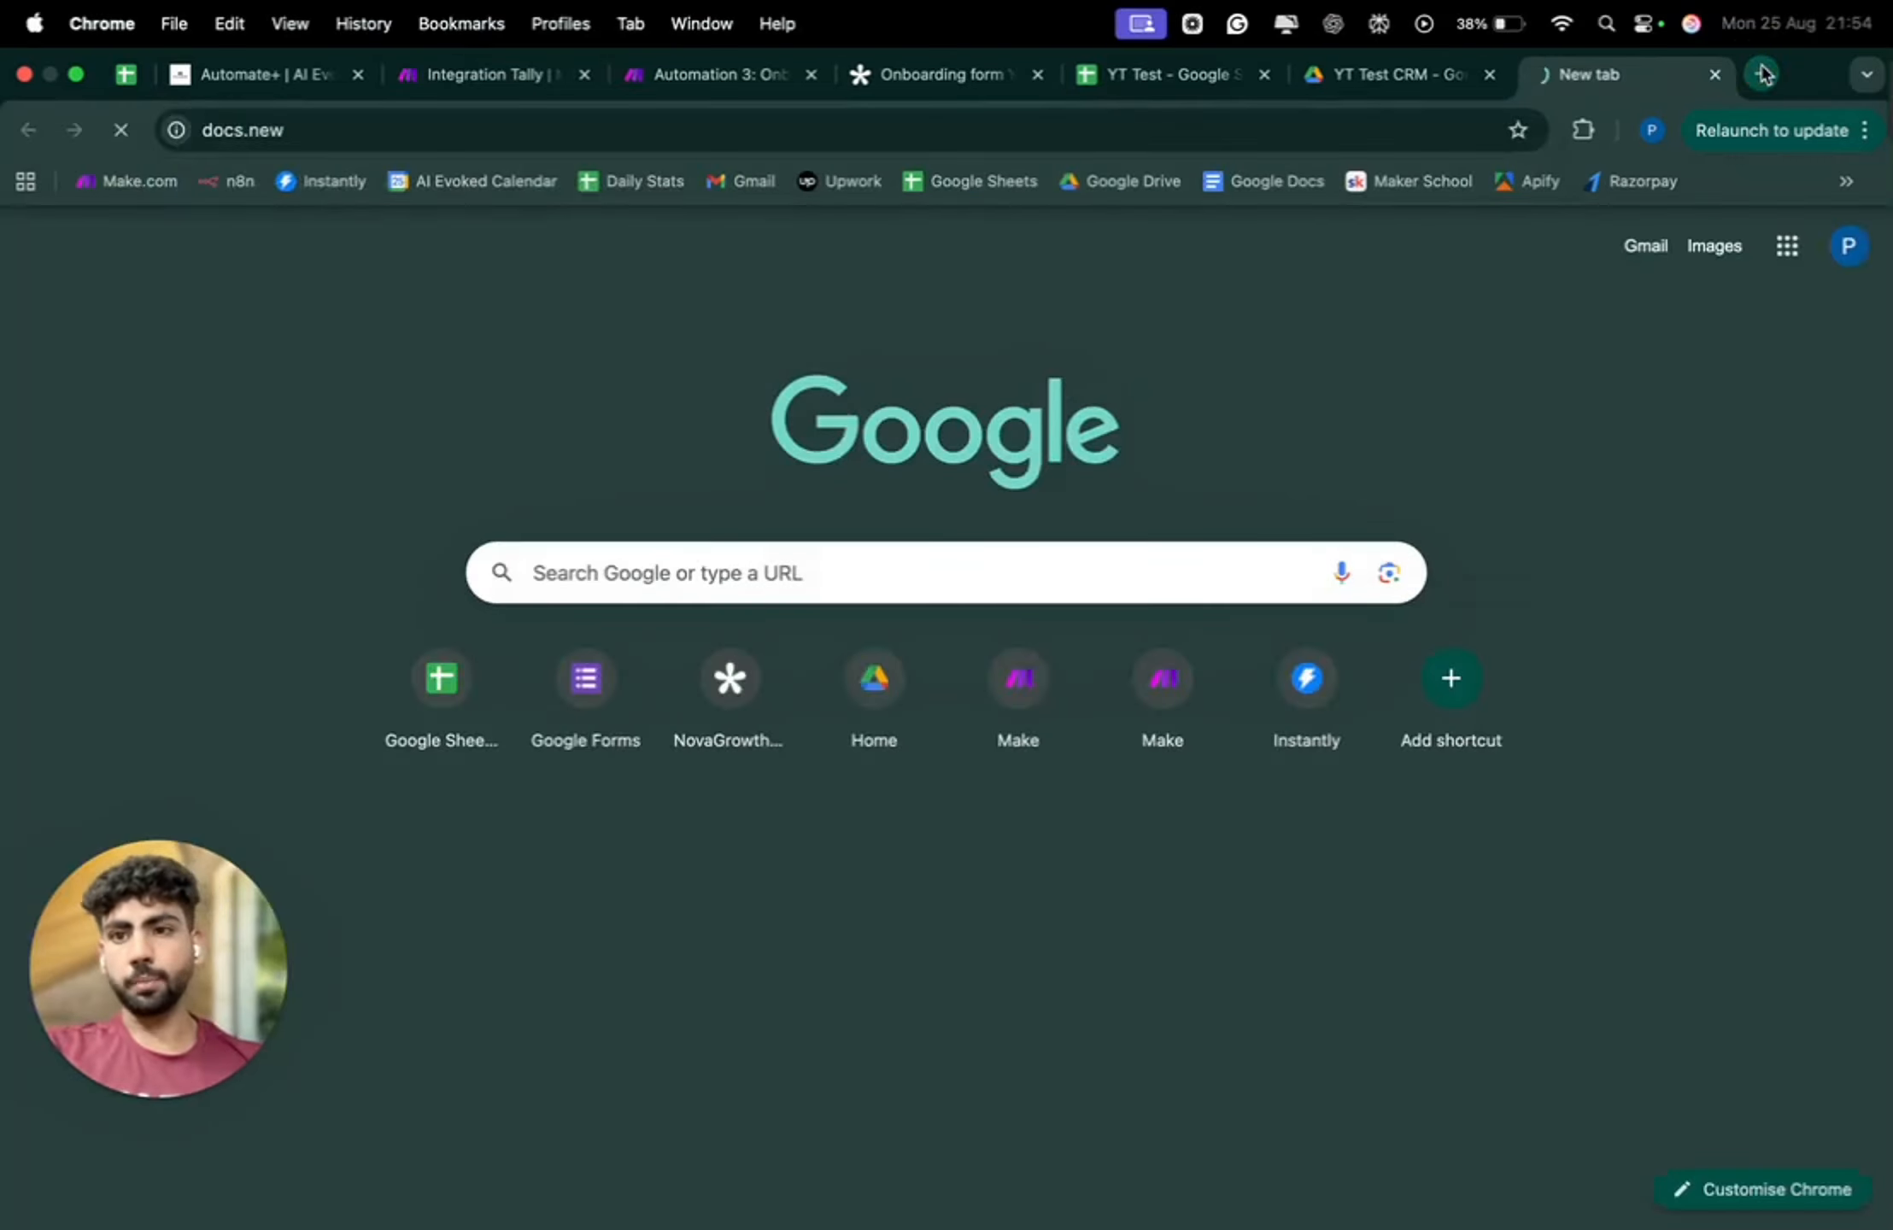
# - Name the new document 'YT Test'
pyautogui.click(1843, 330)
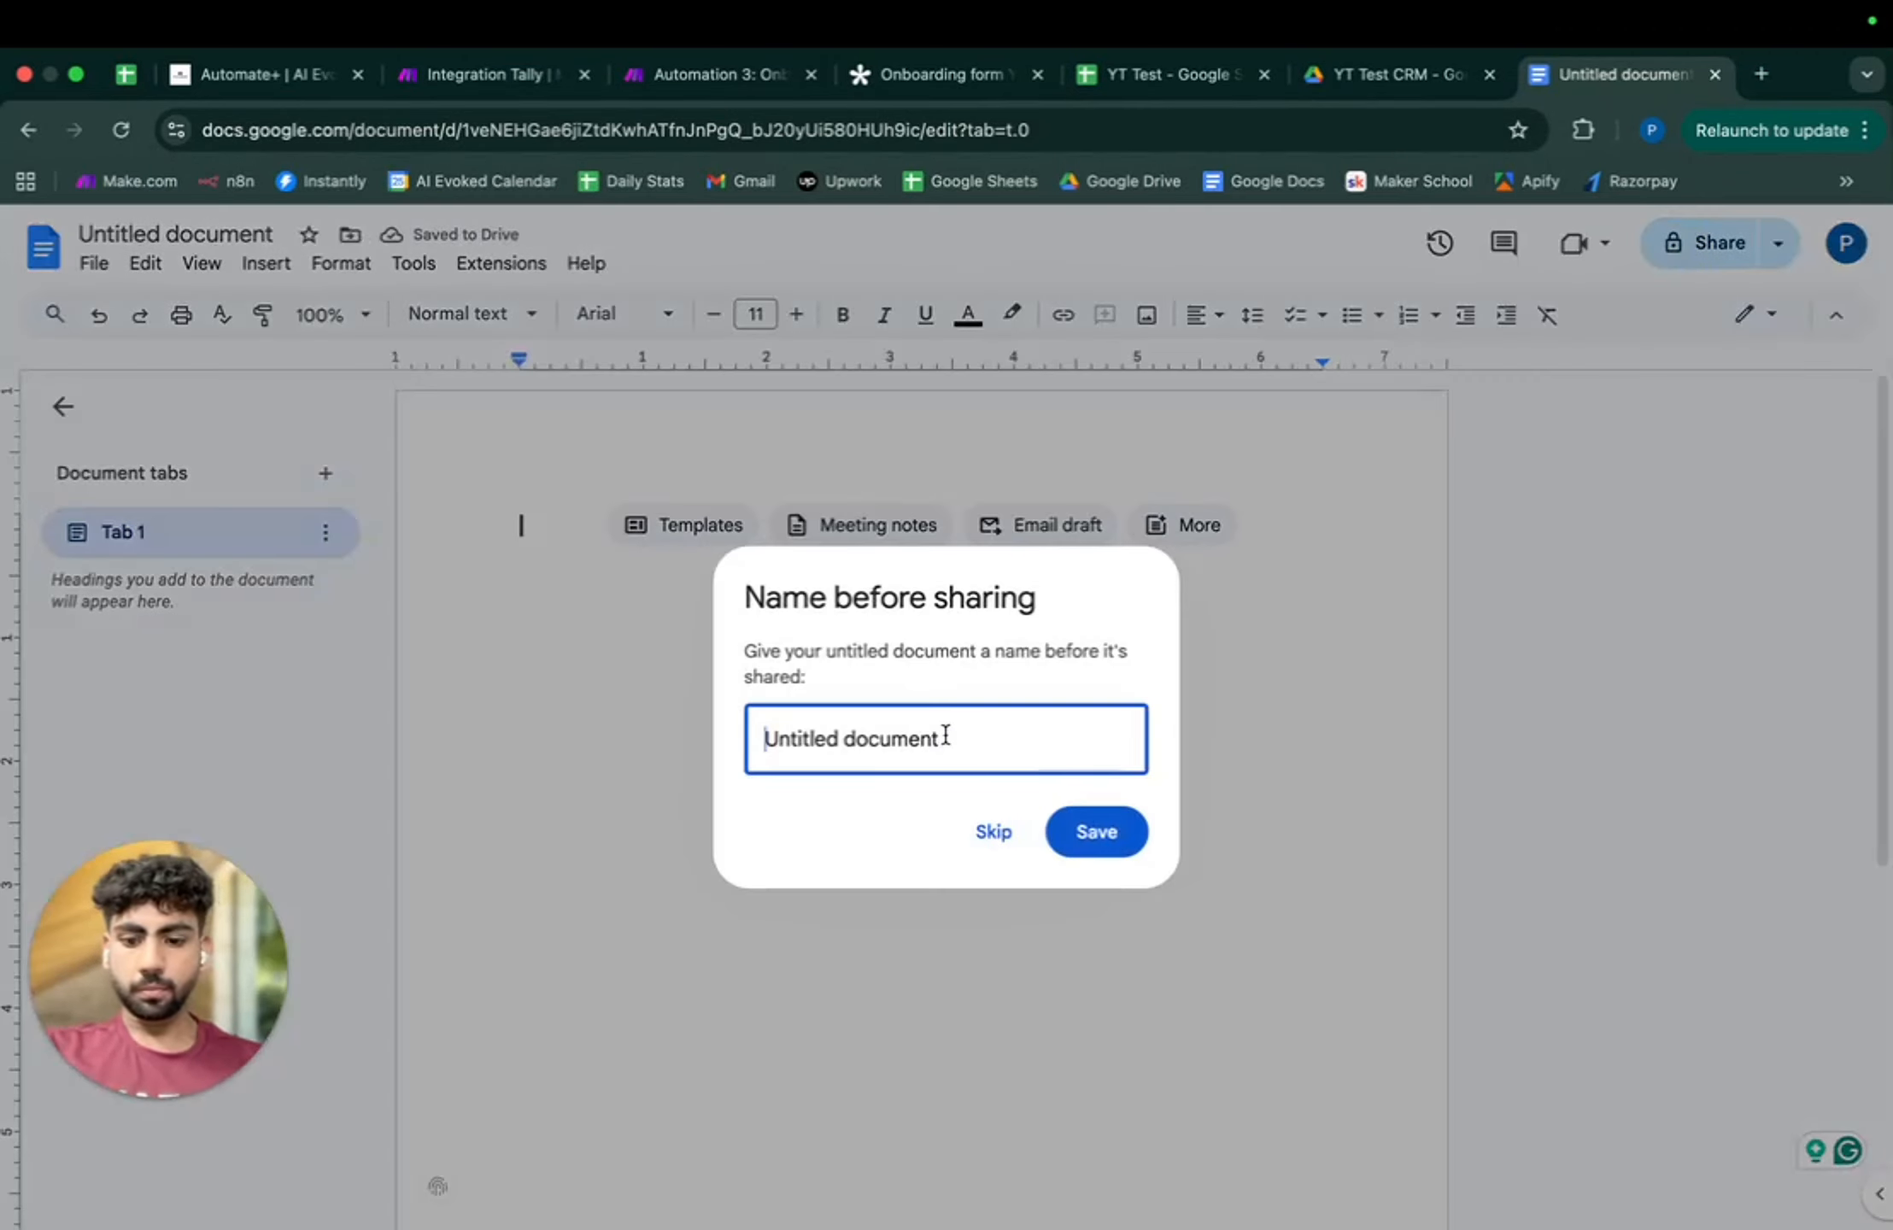
pyautogui.press('super+a')
pyautogui.write('Y')
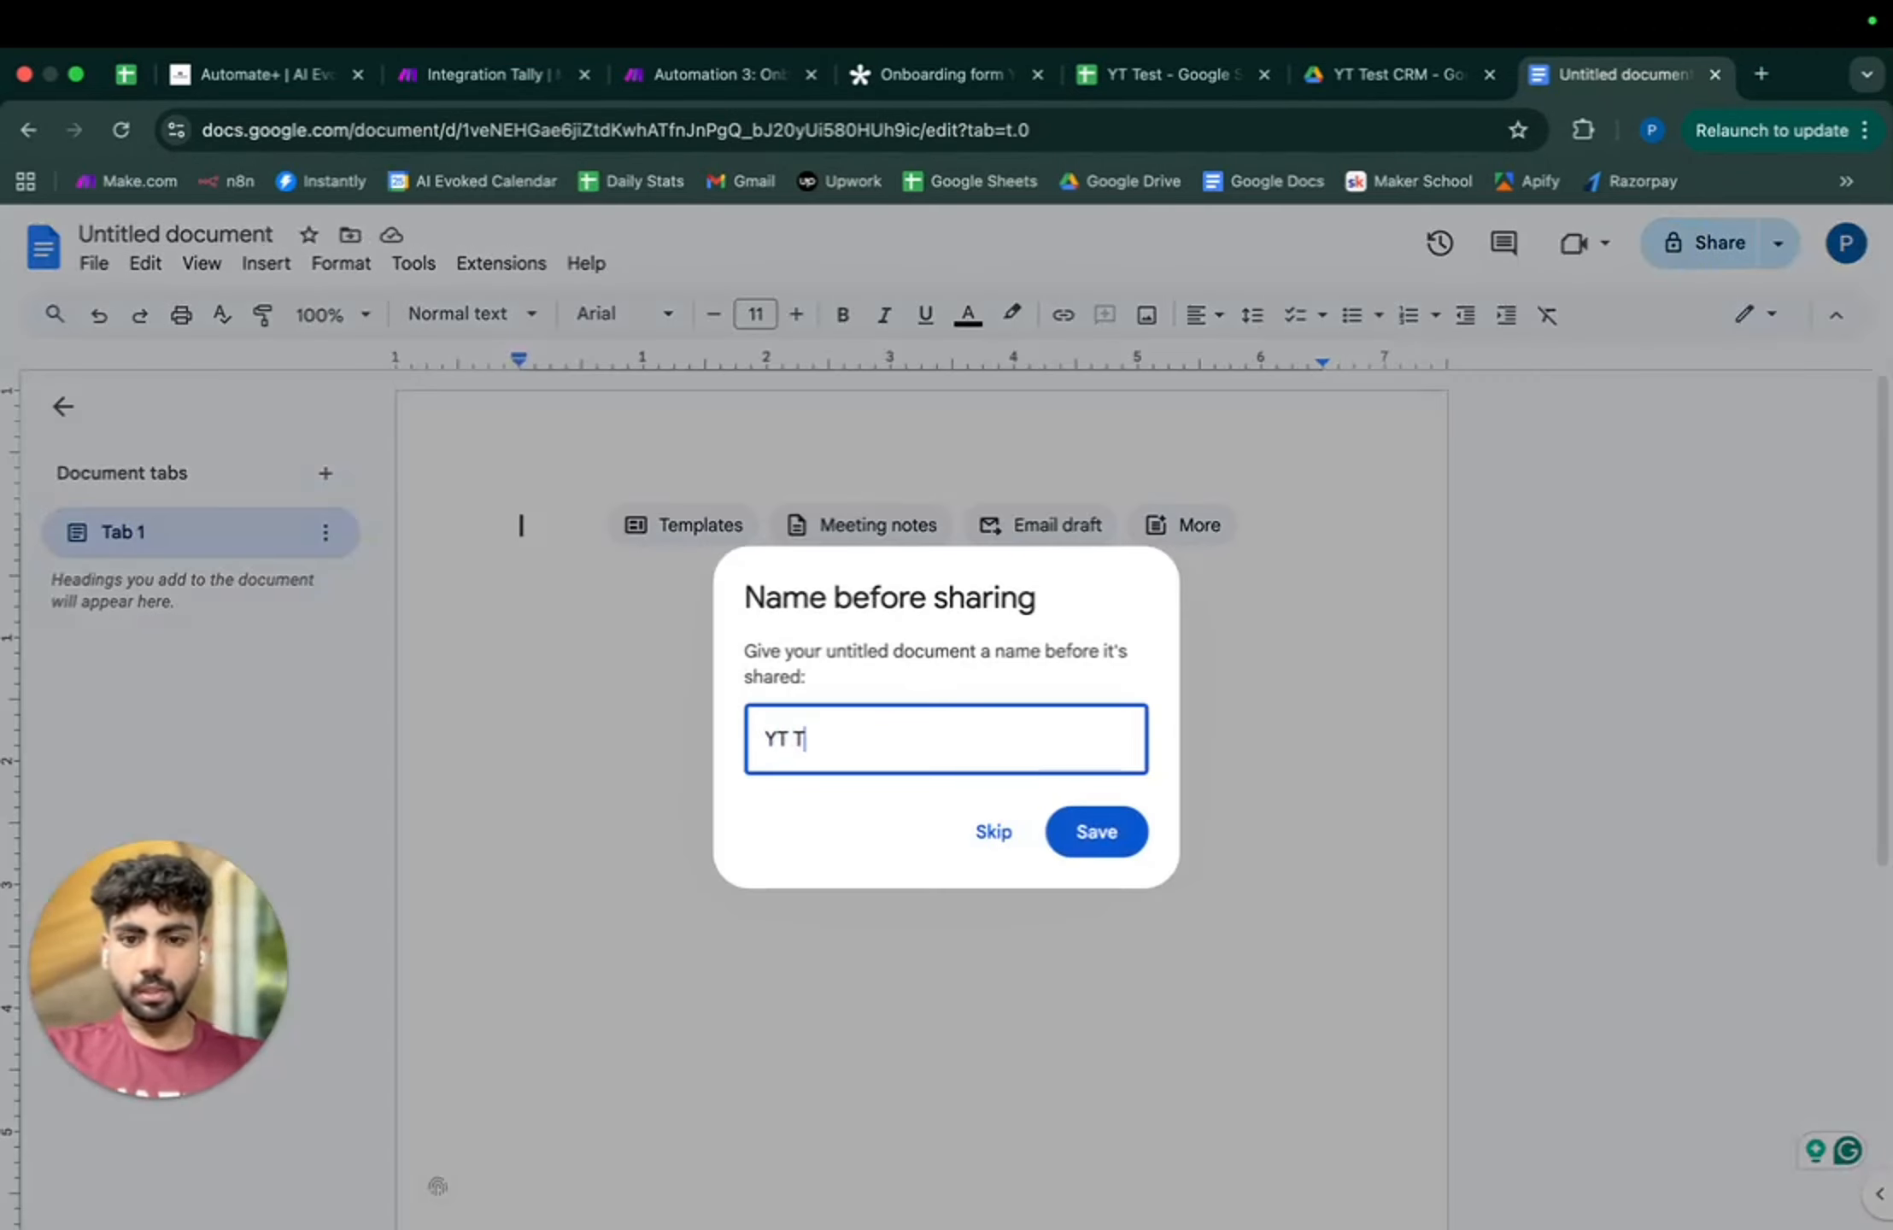
pyautogui.click(1093, 832)
# - Share the document with a collaborator as an editor
pyautogui.press('super+v')
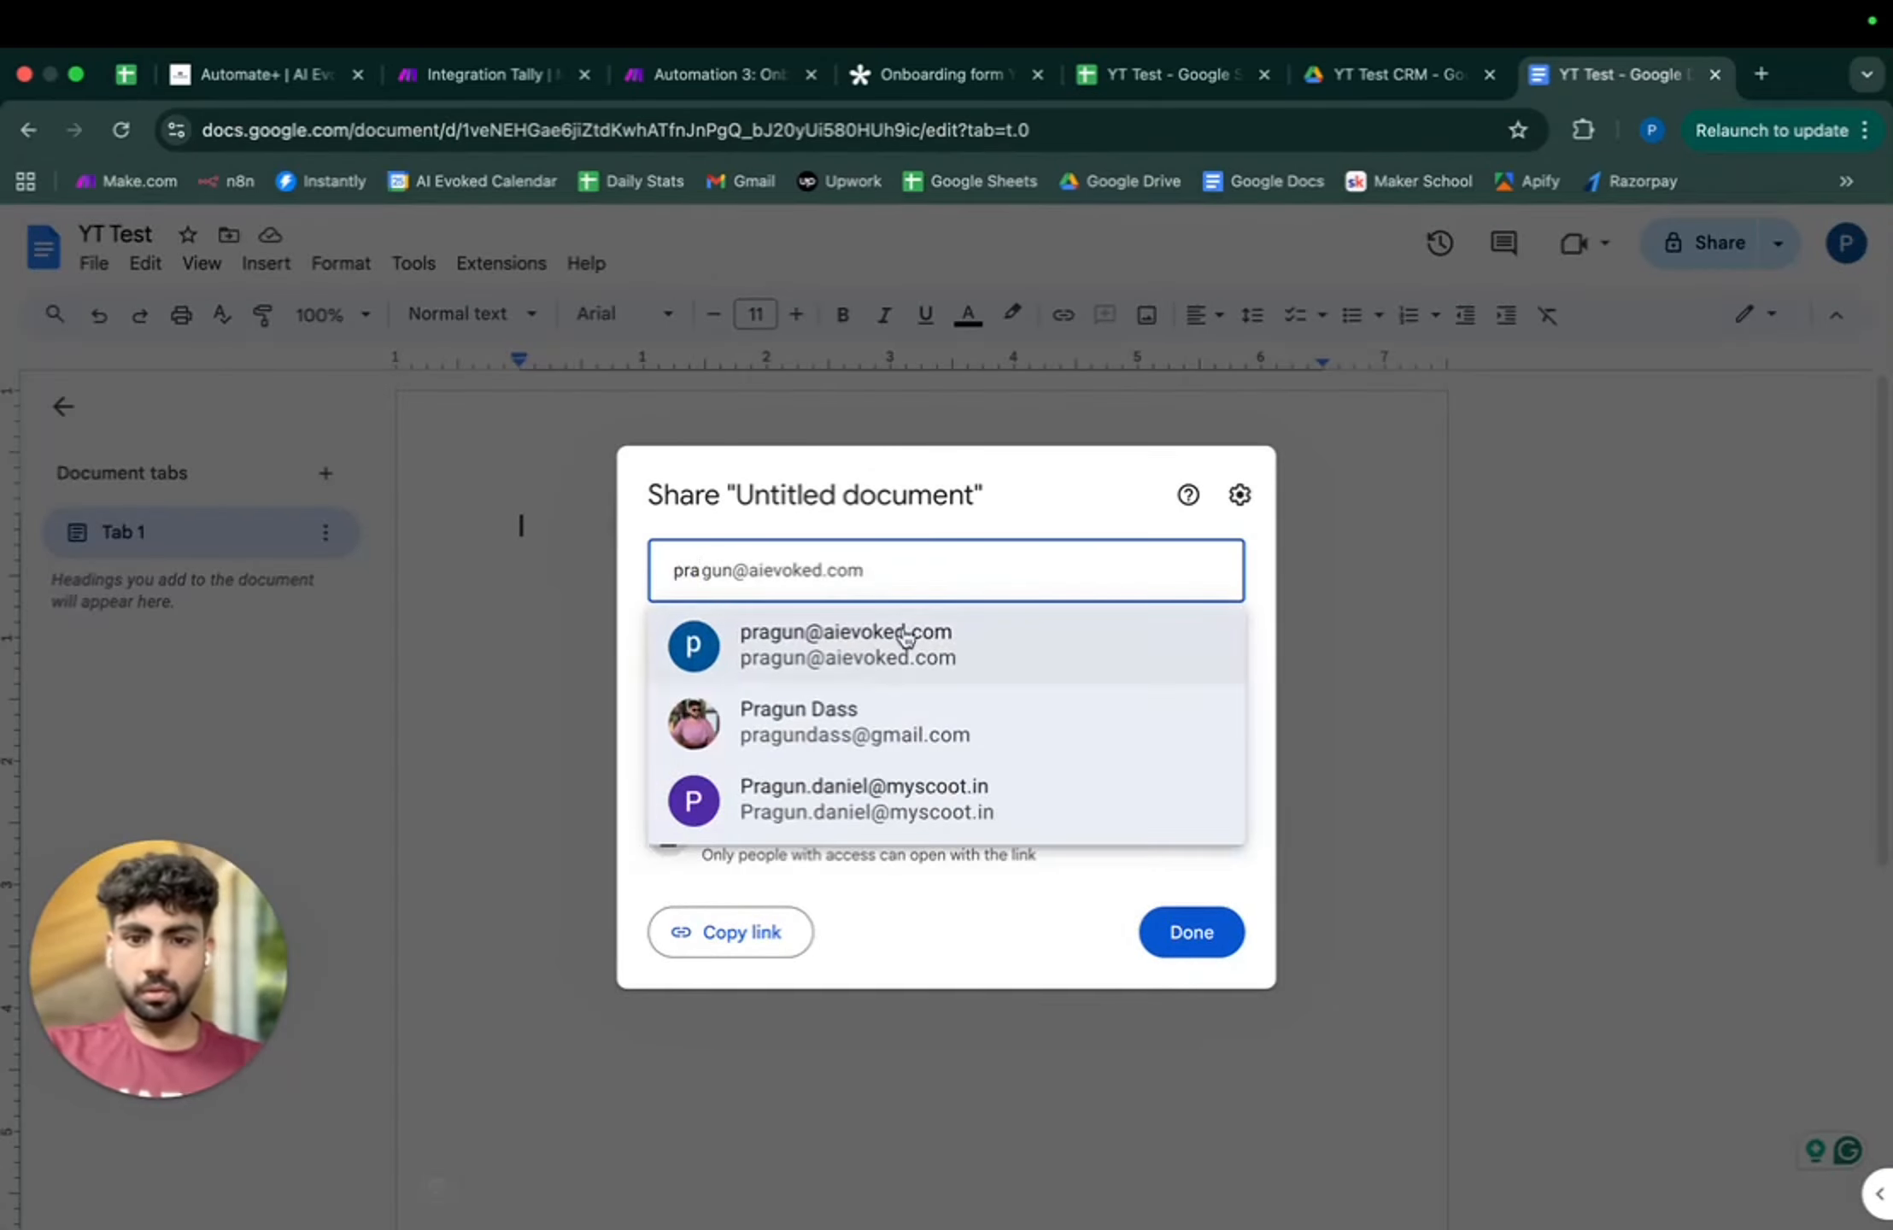
pyautogui.click(908, 643)
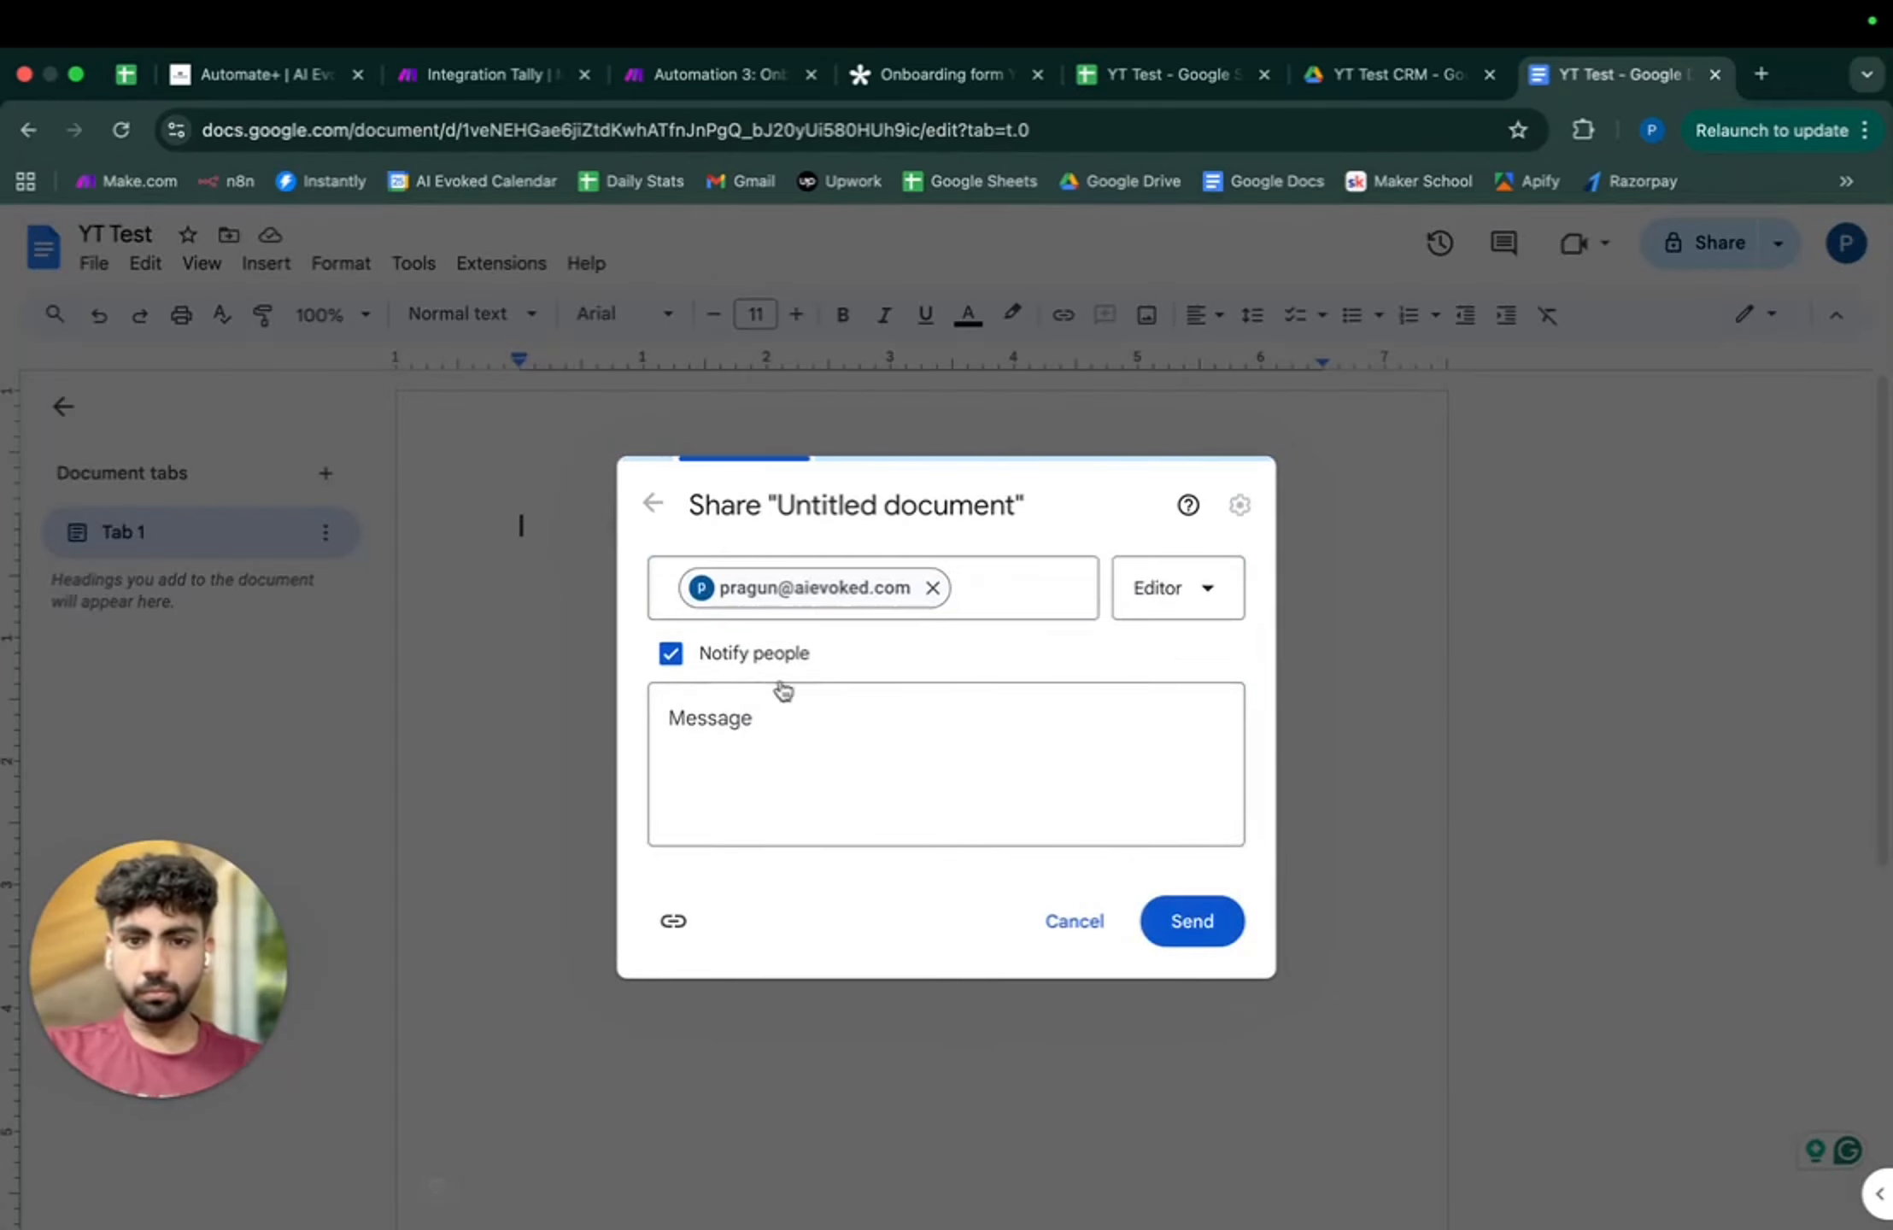
pyautogui.click(1175, 611)
pyautogui.click(1158, 662)
pyautogui.click(1201, 588)
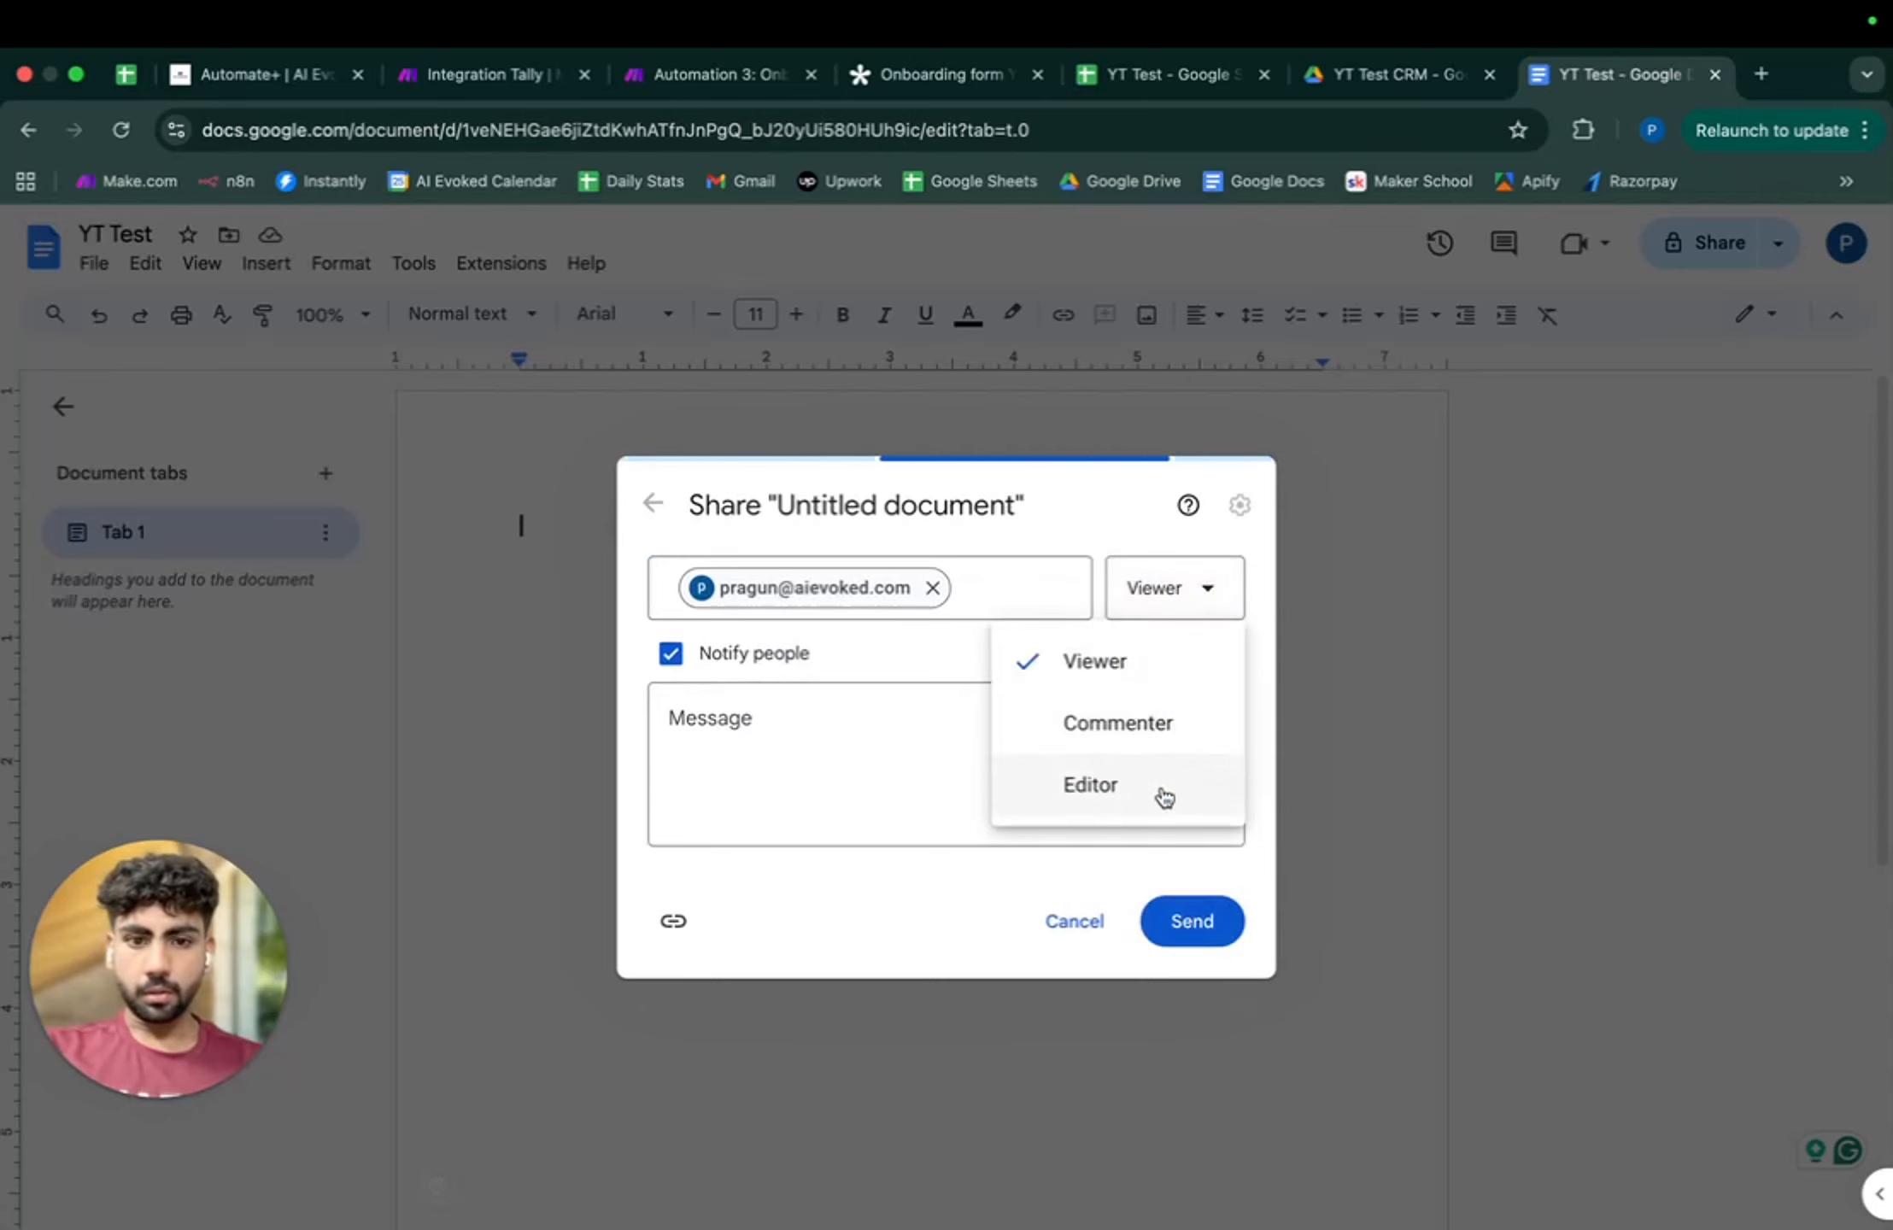
pyautogui.click(1166, 786)
pyautogui.click(1188, 921)
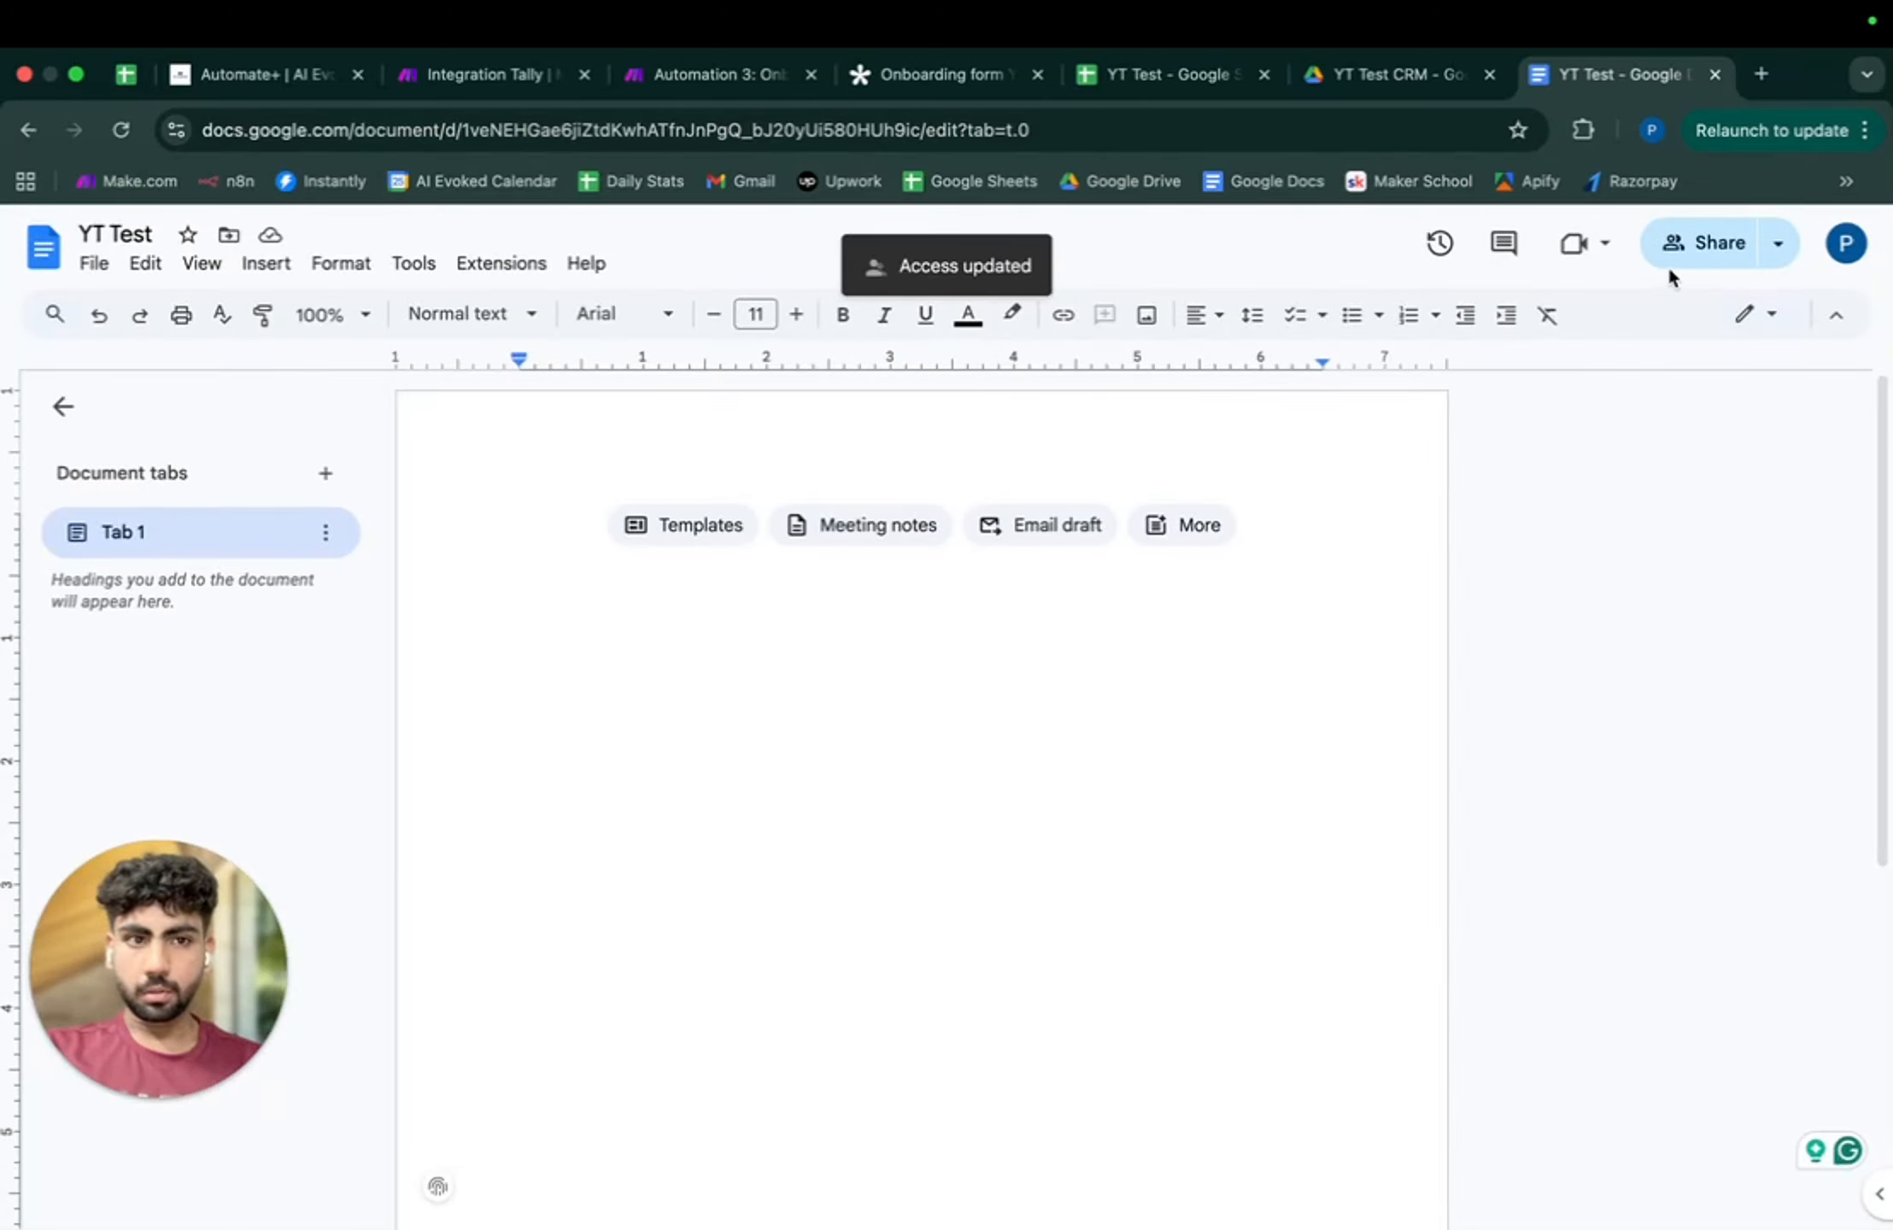
pyautogui.click(1669, 270)
pyautogui.click(1530, 545)
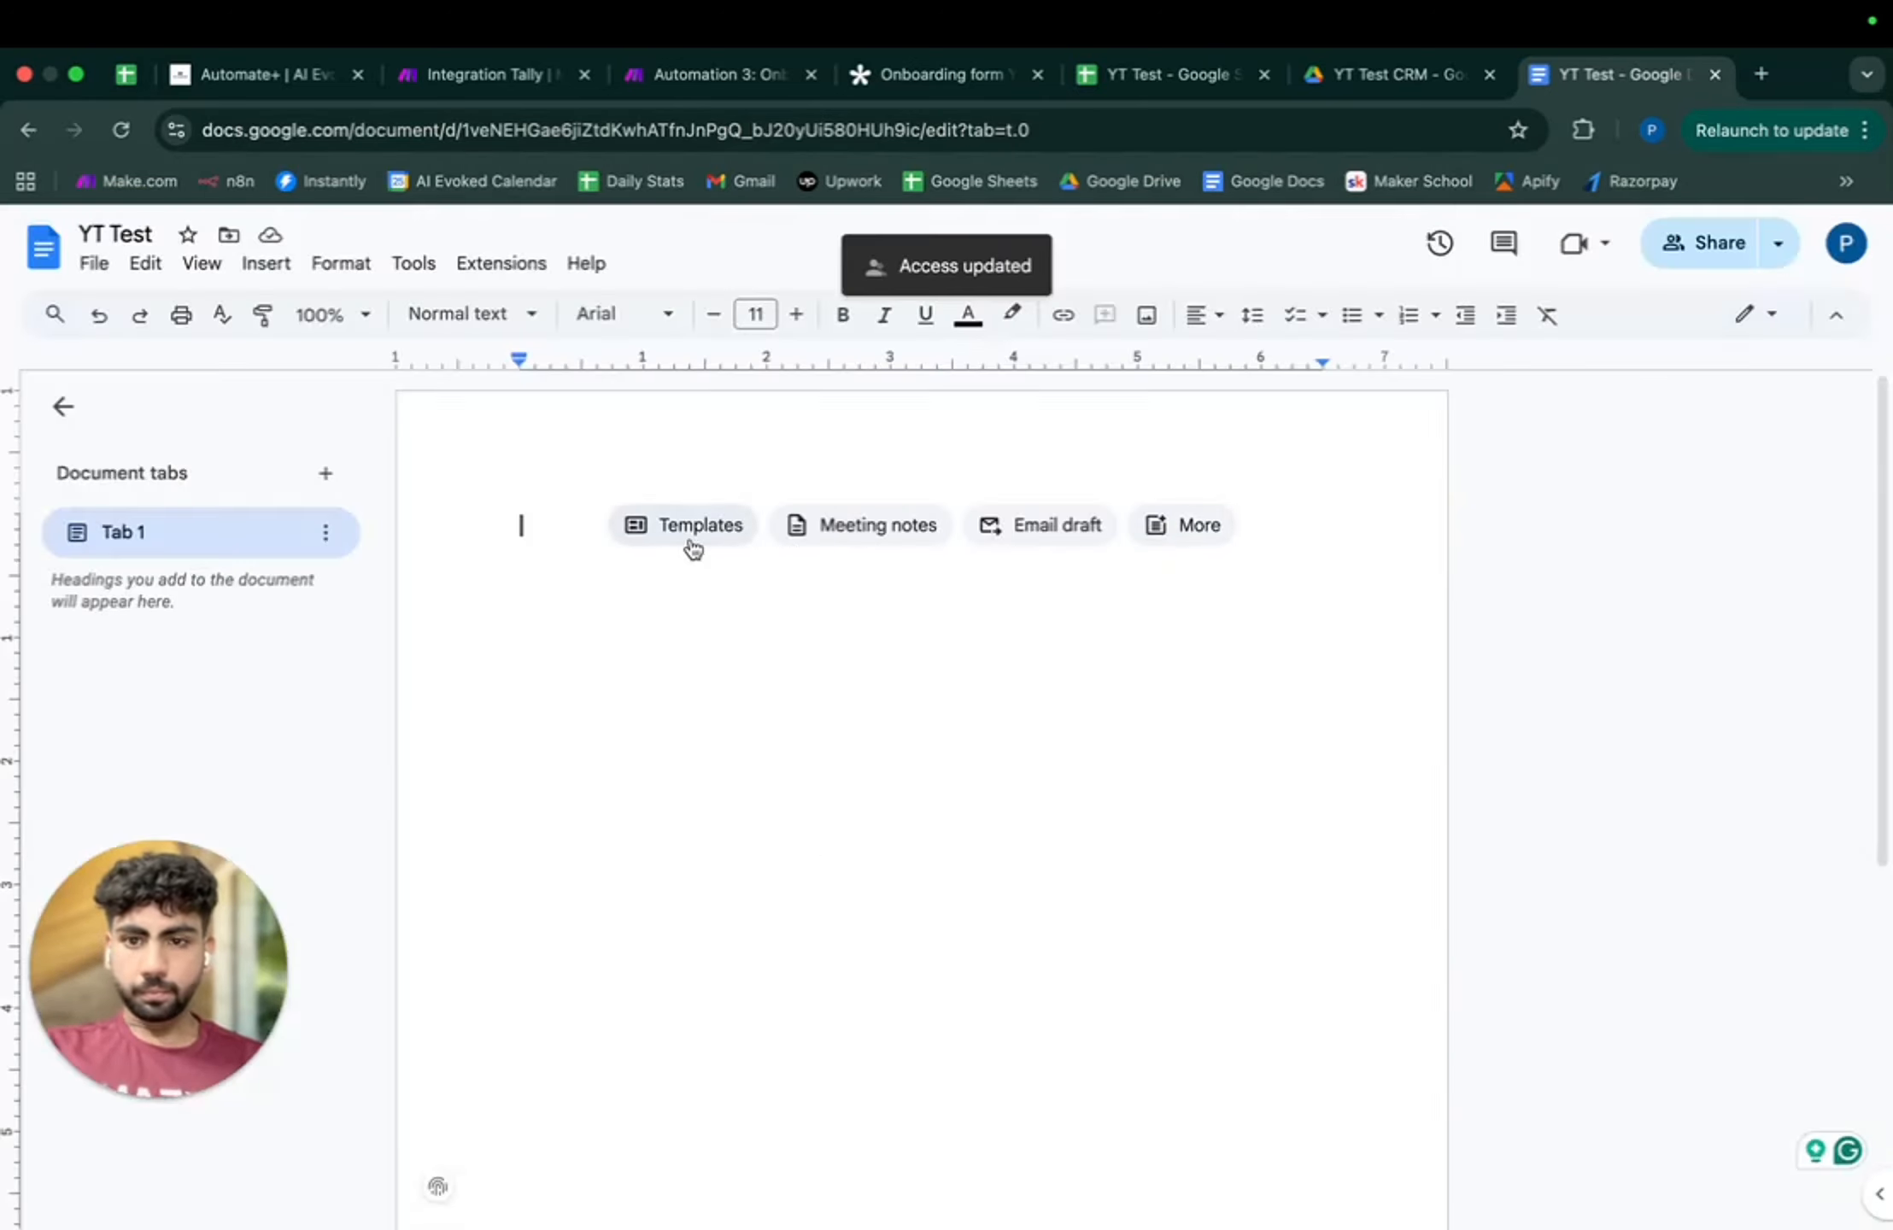
# - Add an 'Onboarding Form' title, centred at 30 pt, with its spelling corrected
pyautogui.write('Onbaording Form')
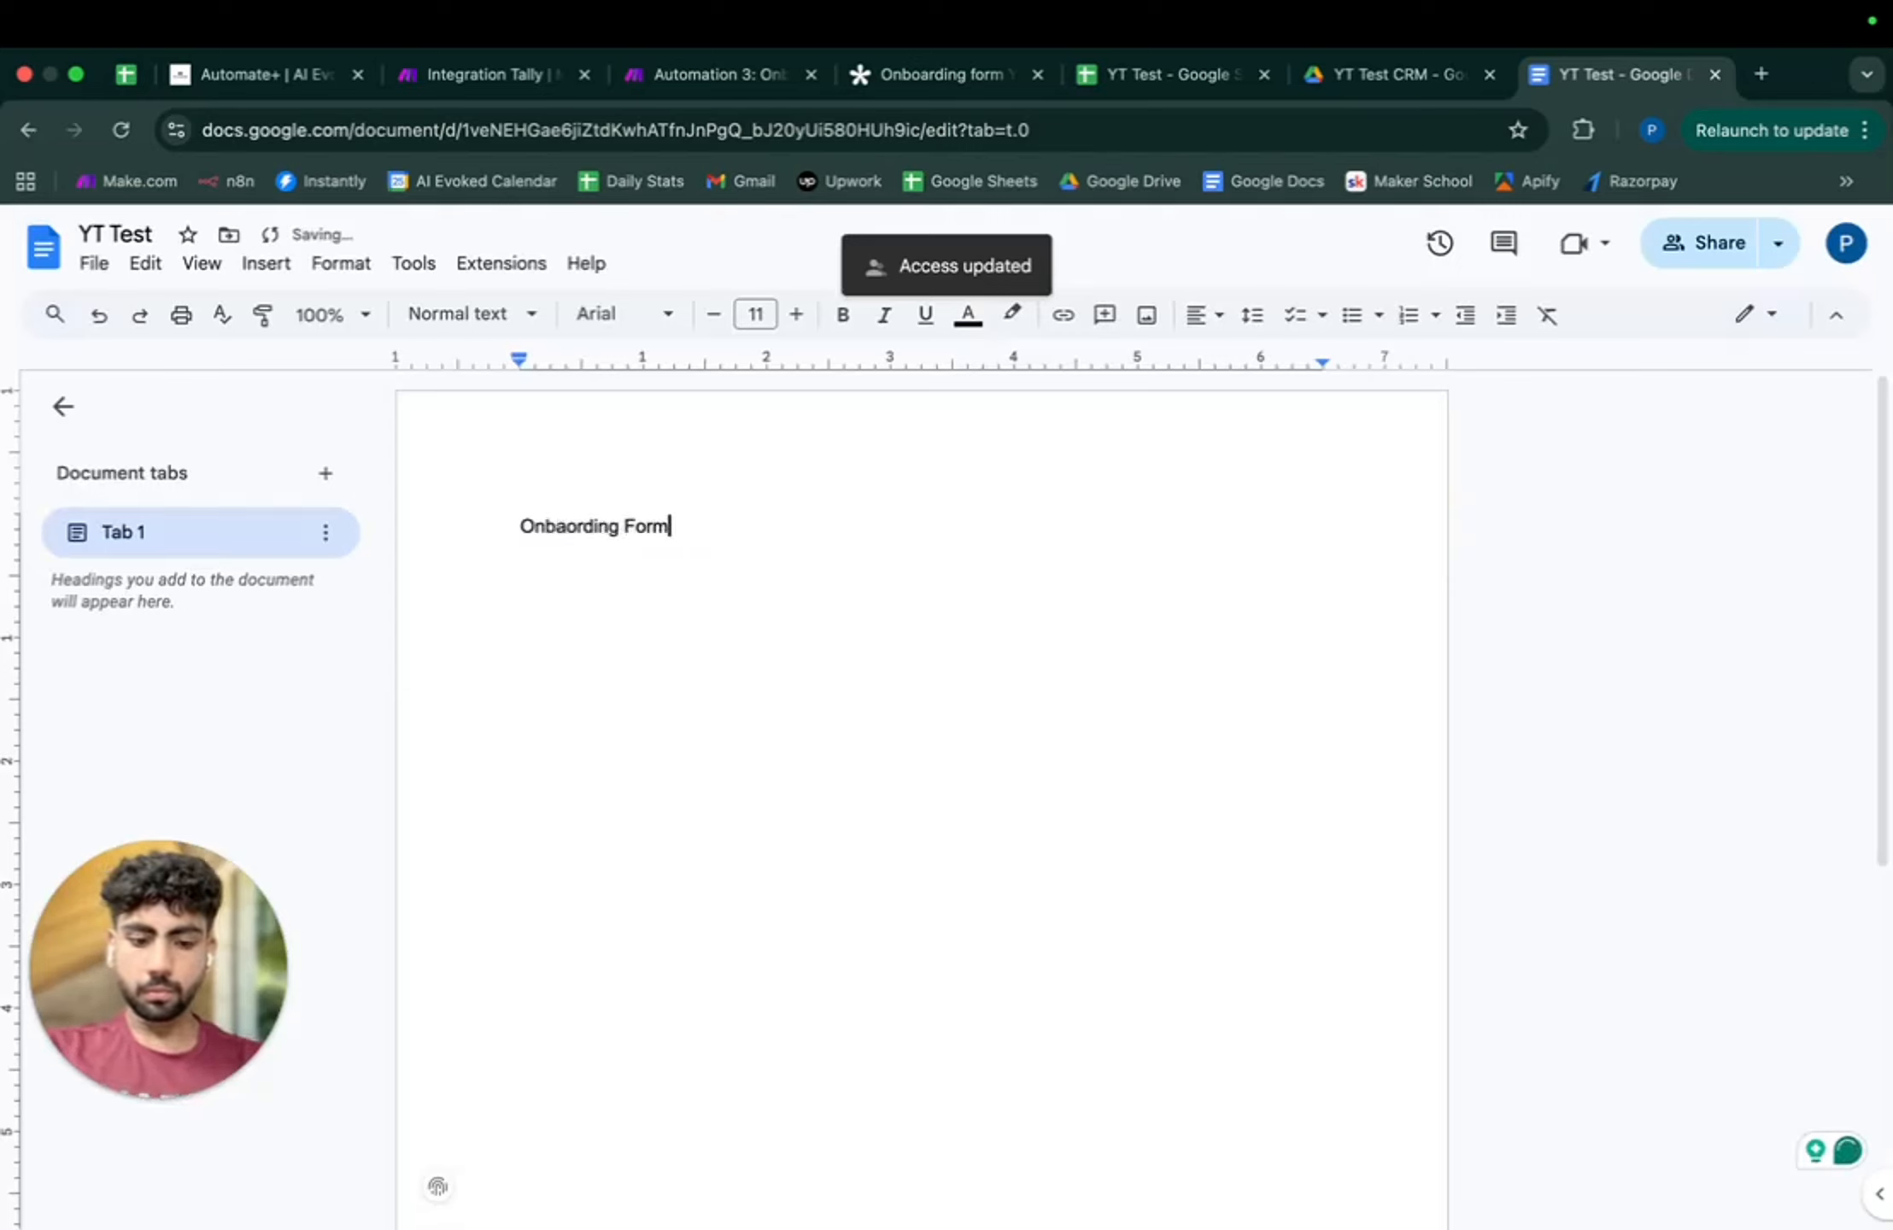
pyautogui.press('super+a')
pyautogui.click(1201, 315)
pyautogui.click(1230, 358)
pyautogui.click(755, 315)
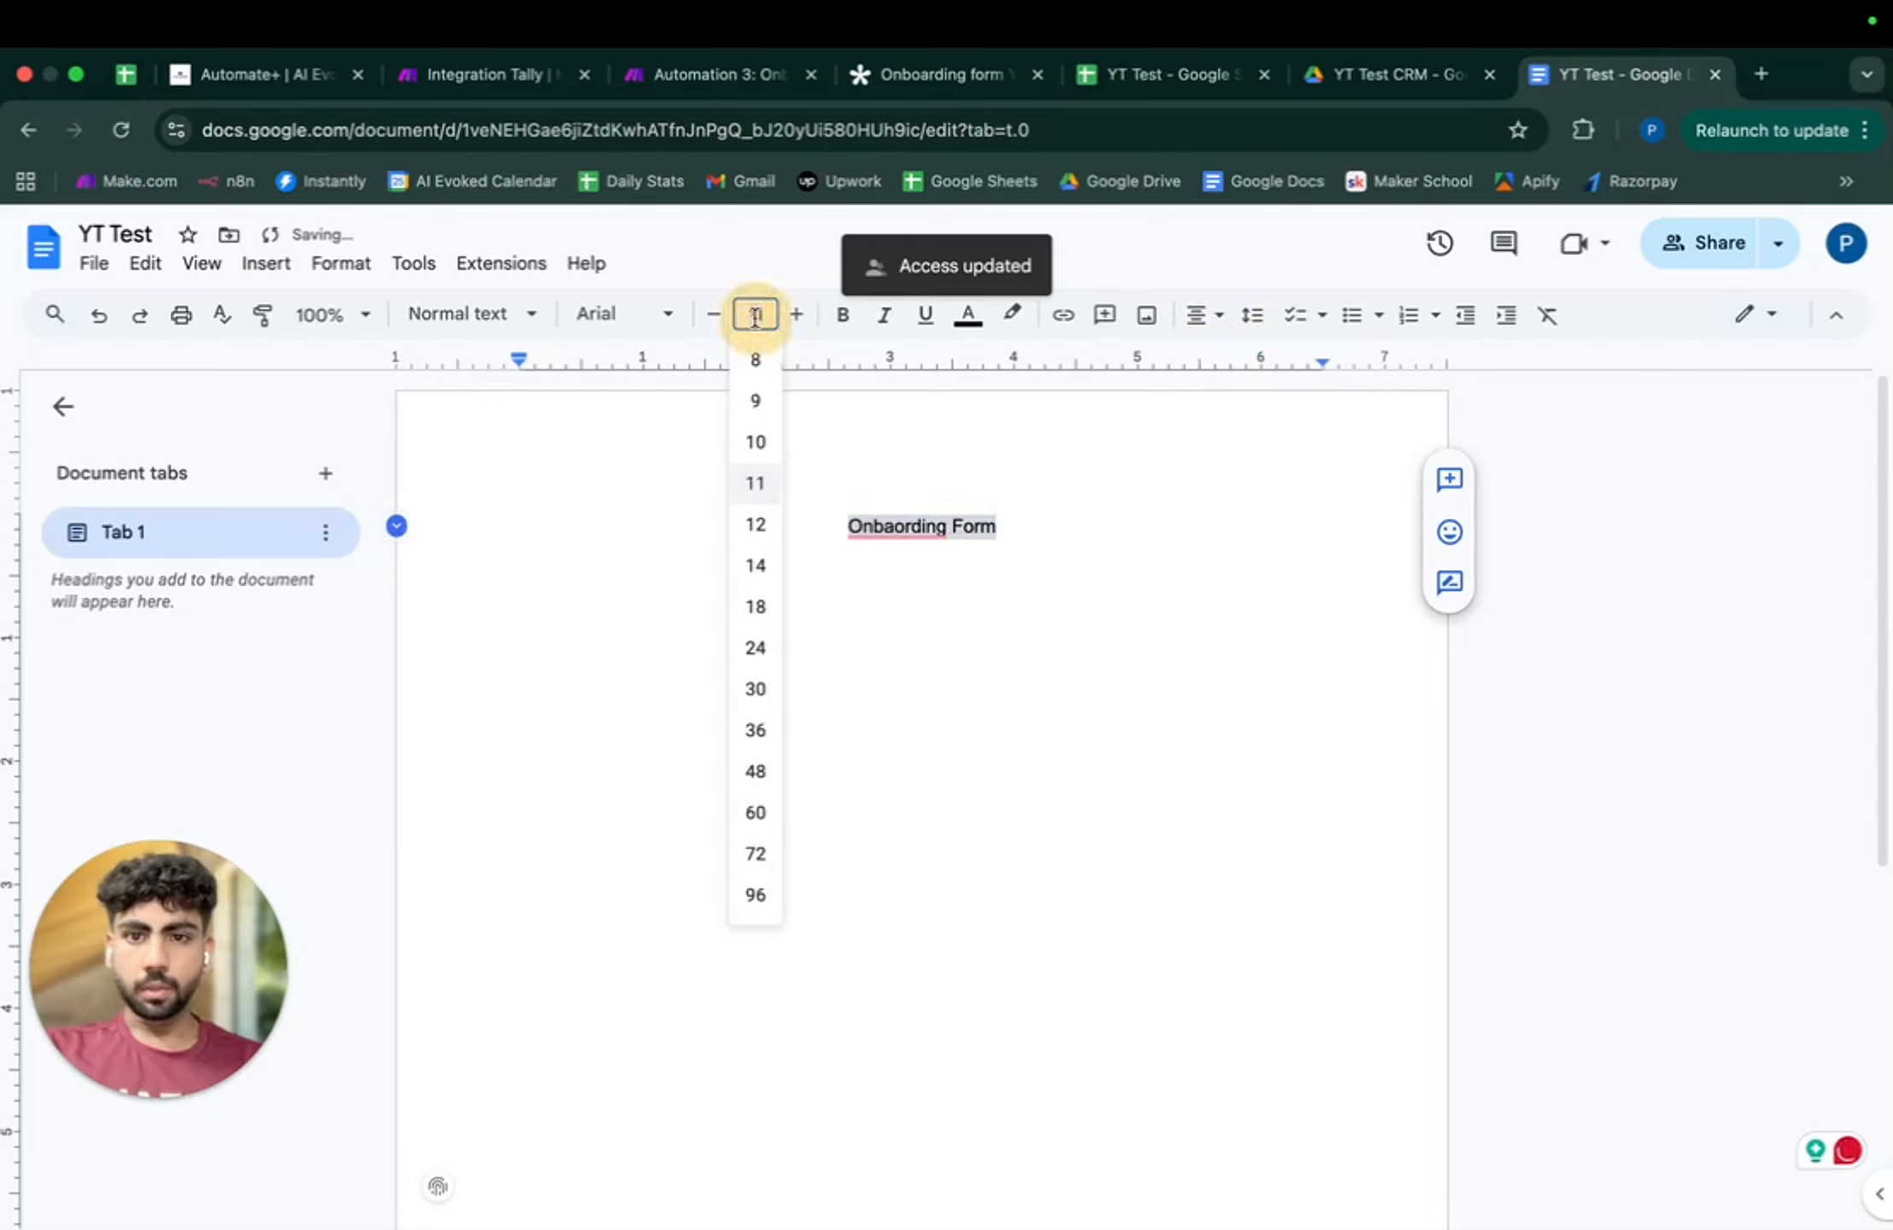
pyautogui.write('30')
pyautogui.press('Return')
pyautogui.moveTo(757, 564)
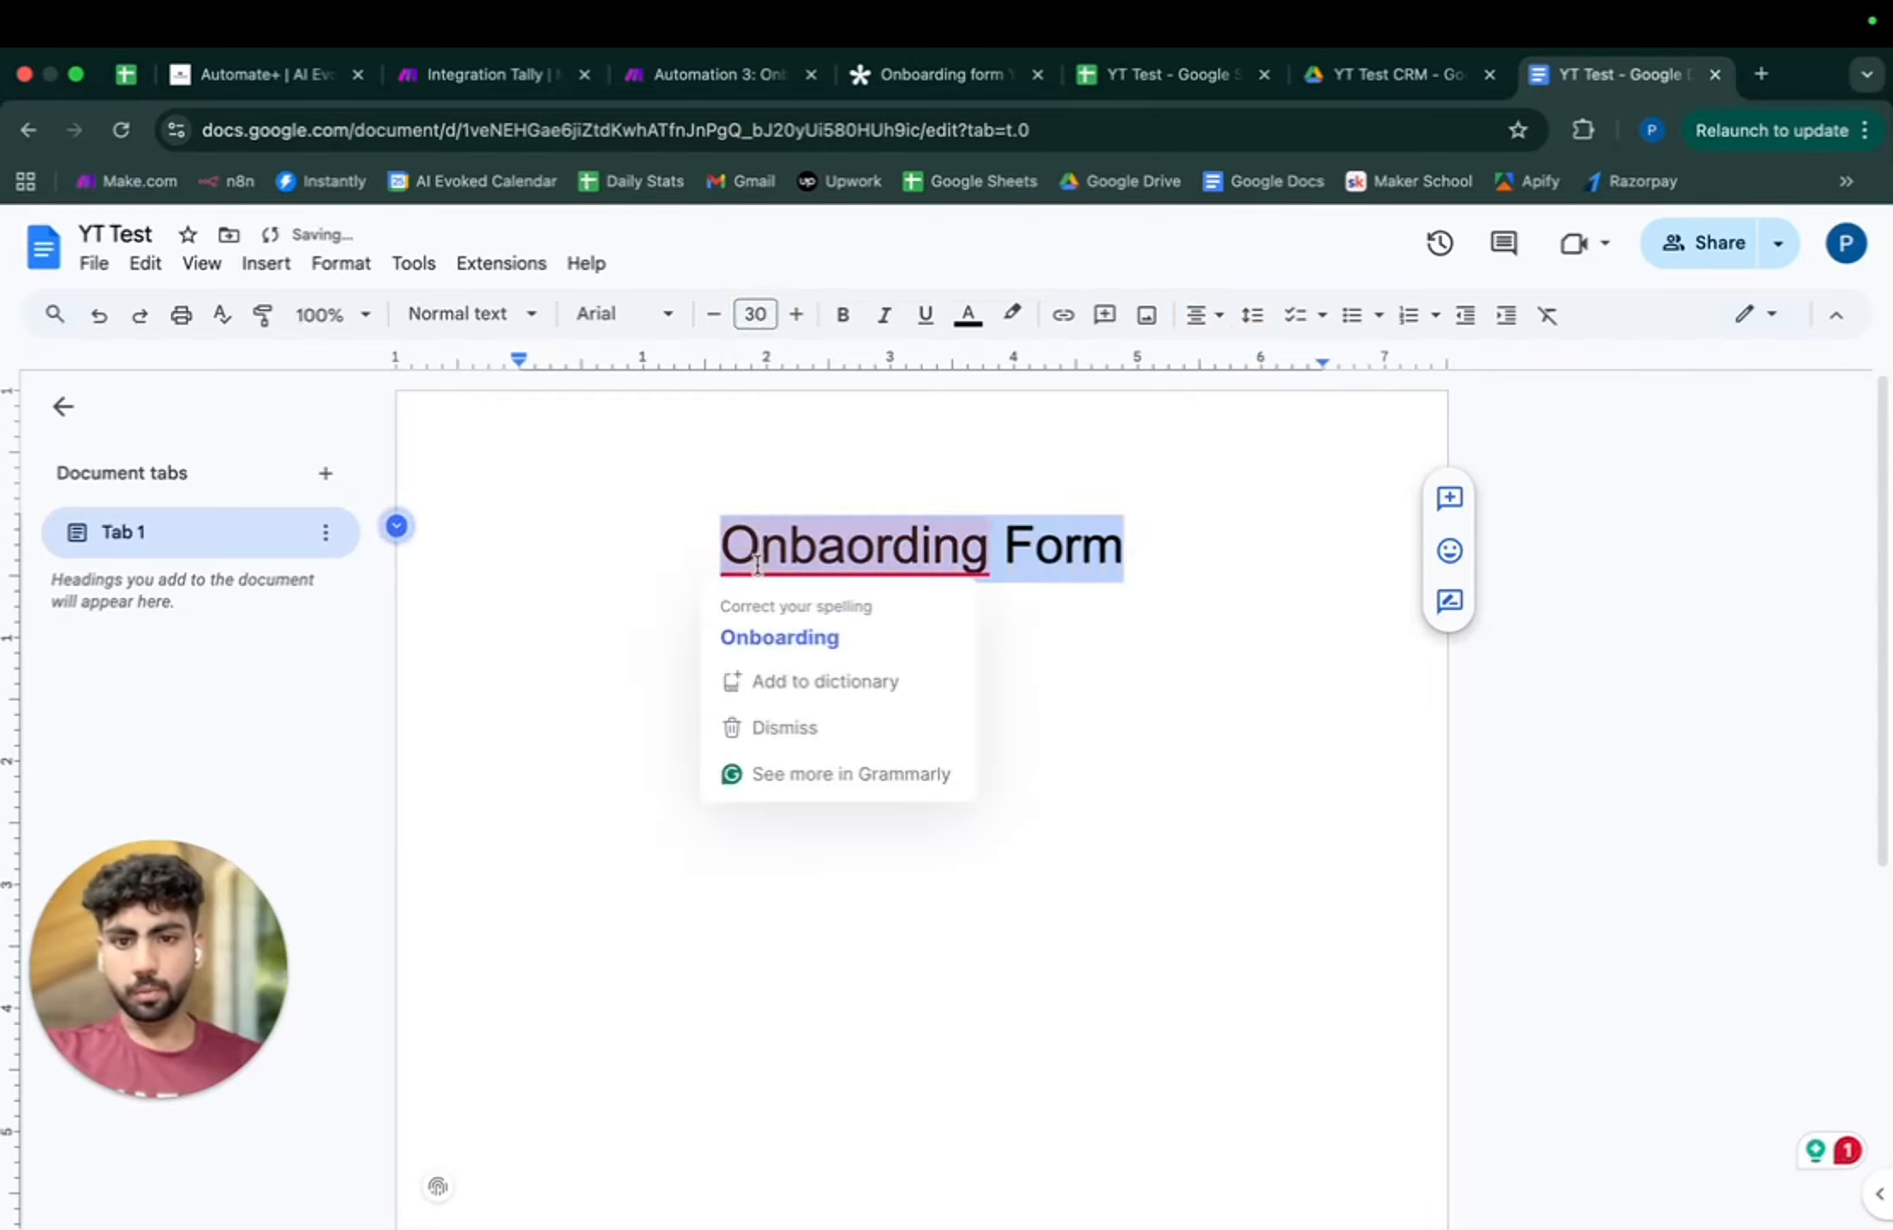
pyautogui.click(773, 635)
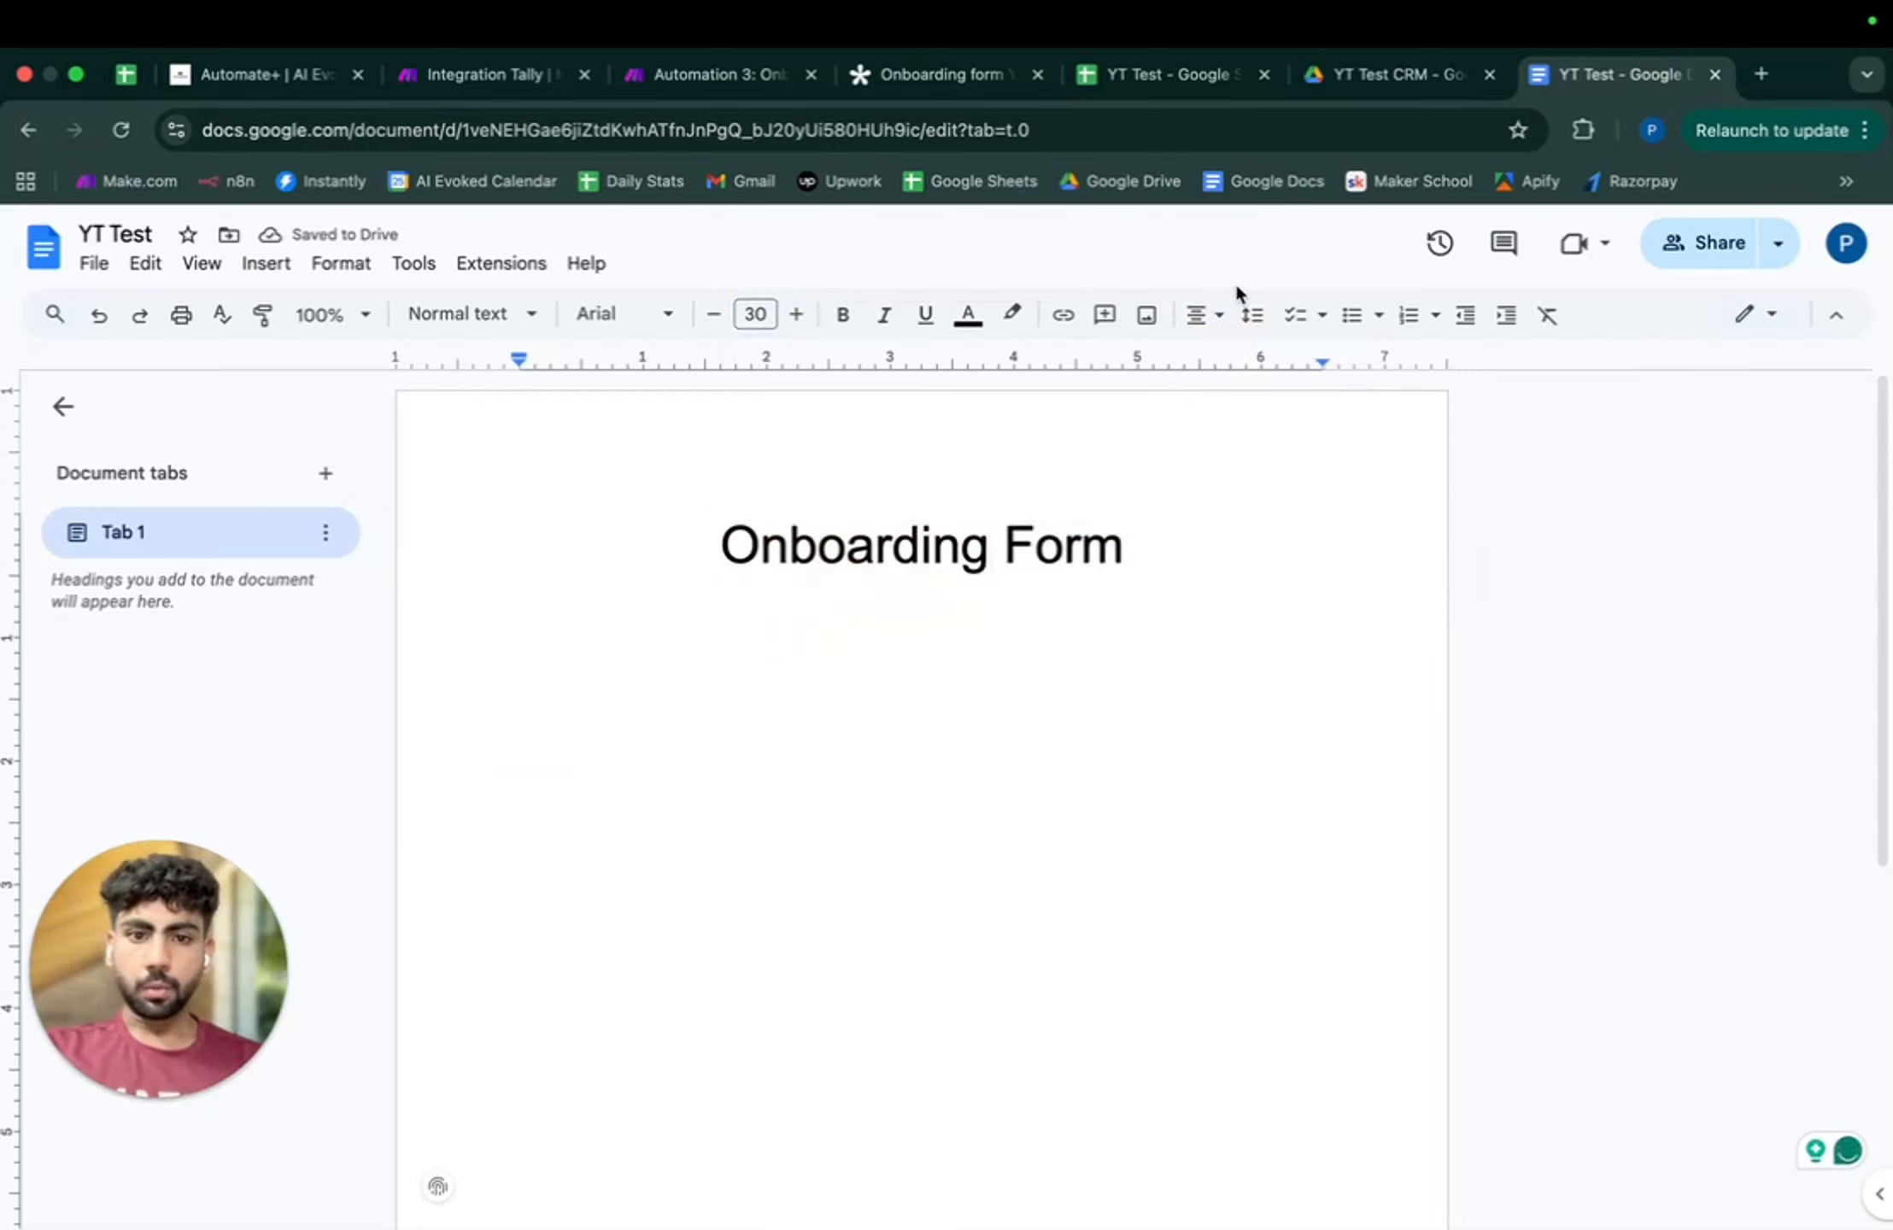
# - Start a new left-aligned line below the title
pyautogui.click(1126, 549)
pyautogui.press('Return')
pyautogui.click(1206, 315)
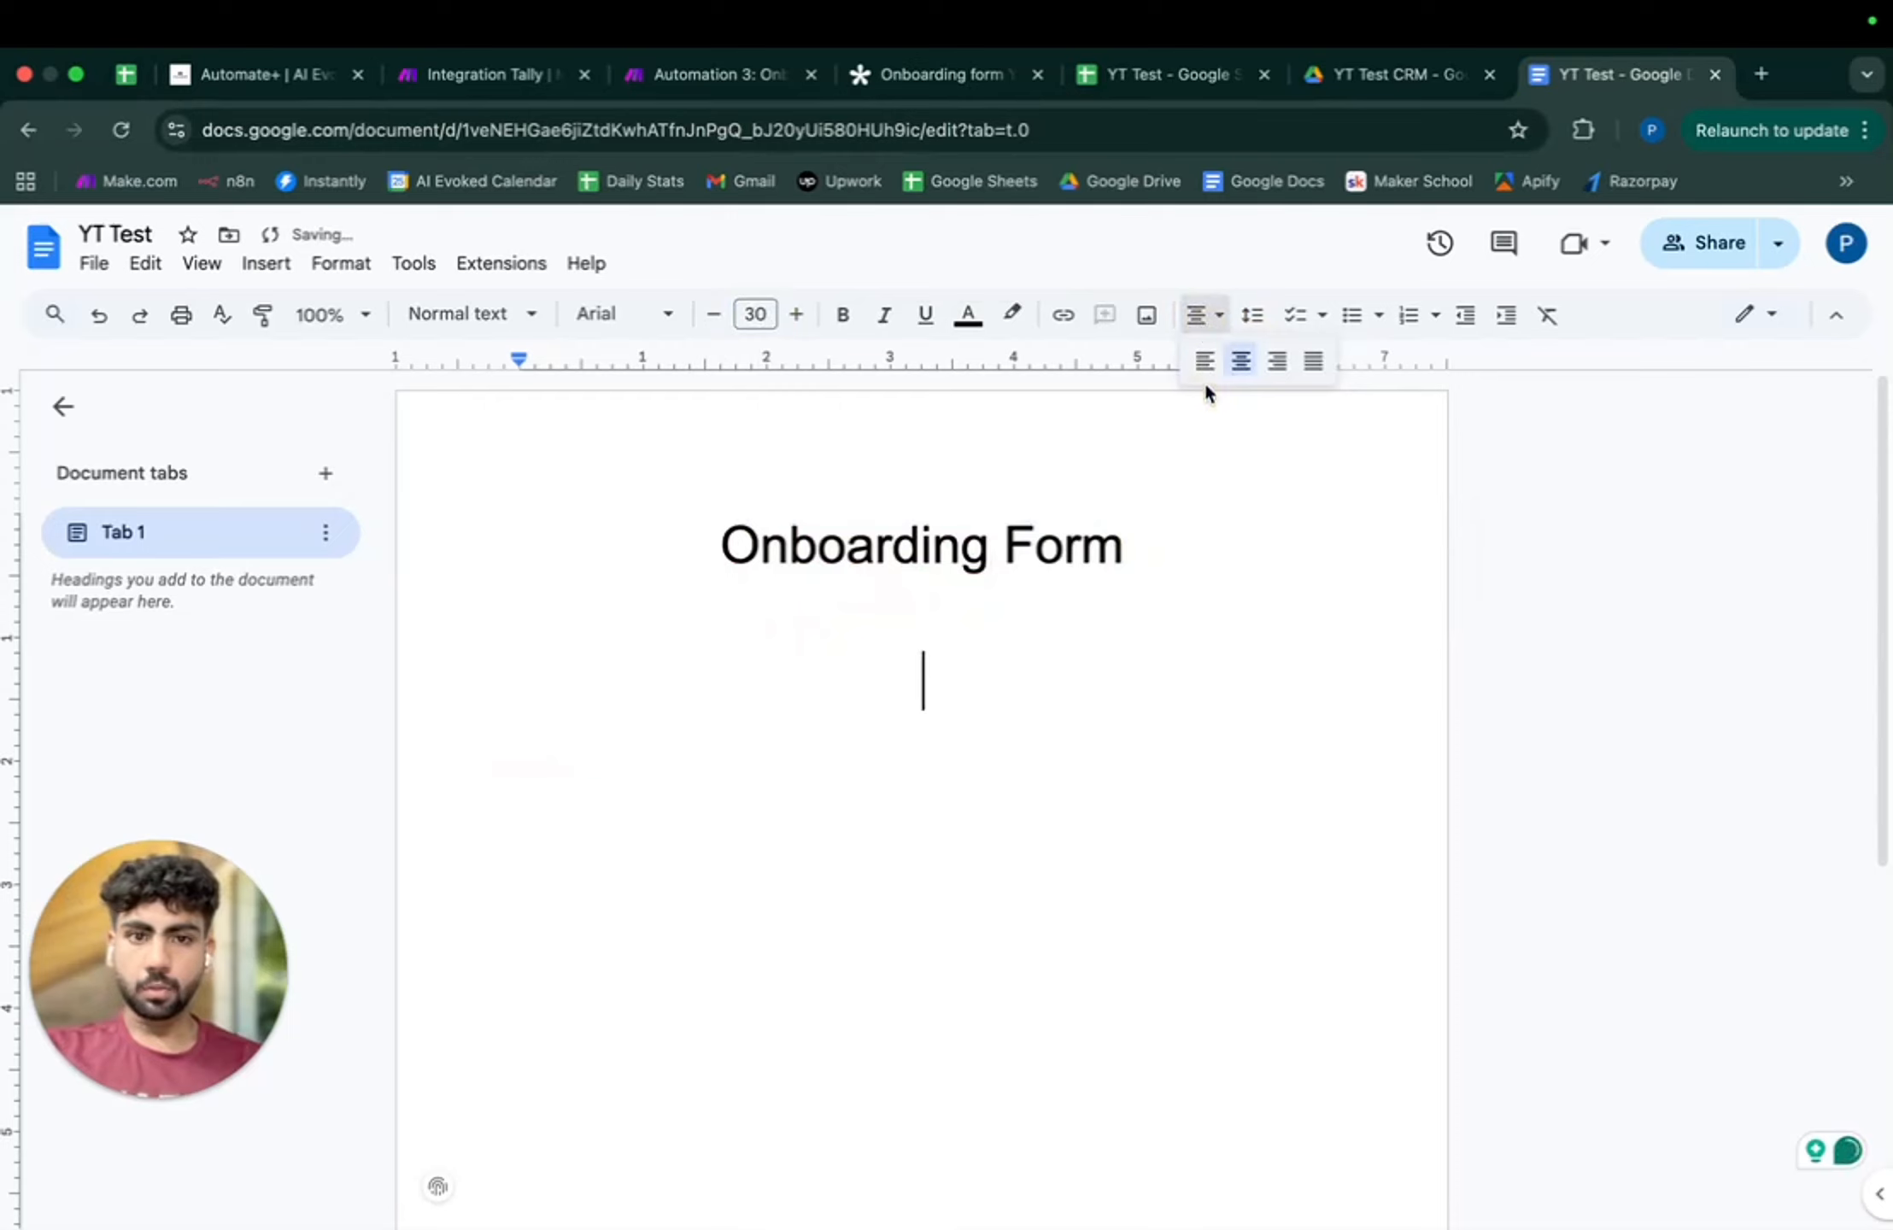
pyautogui.click(1204, 364)
# - Type the 'Name- {{Name}}', 'Email- {{Email}}' and 'Phone No.- {{Phone}}' lines
pyautogui.write('N')
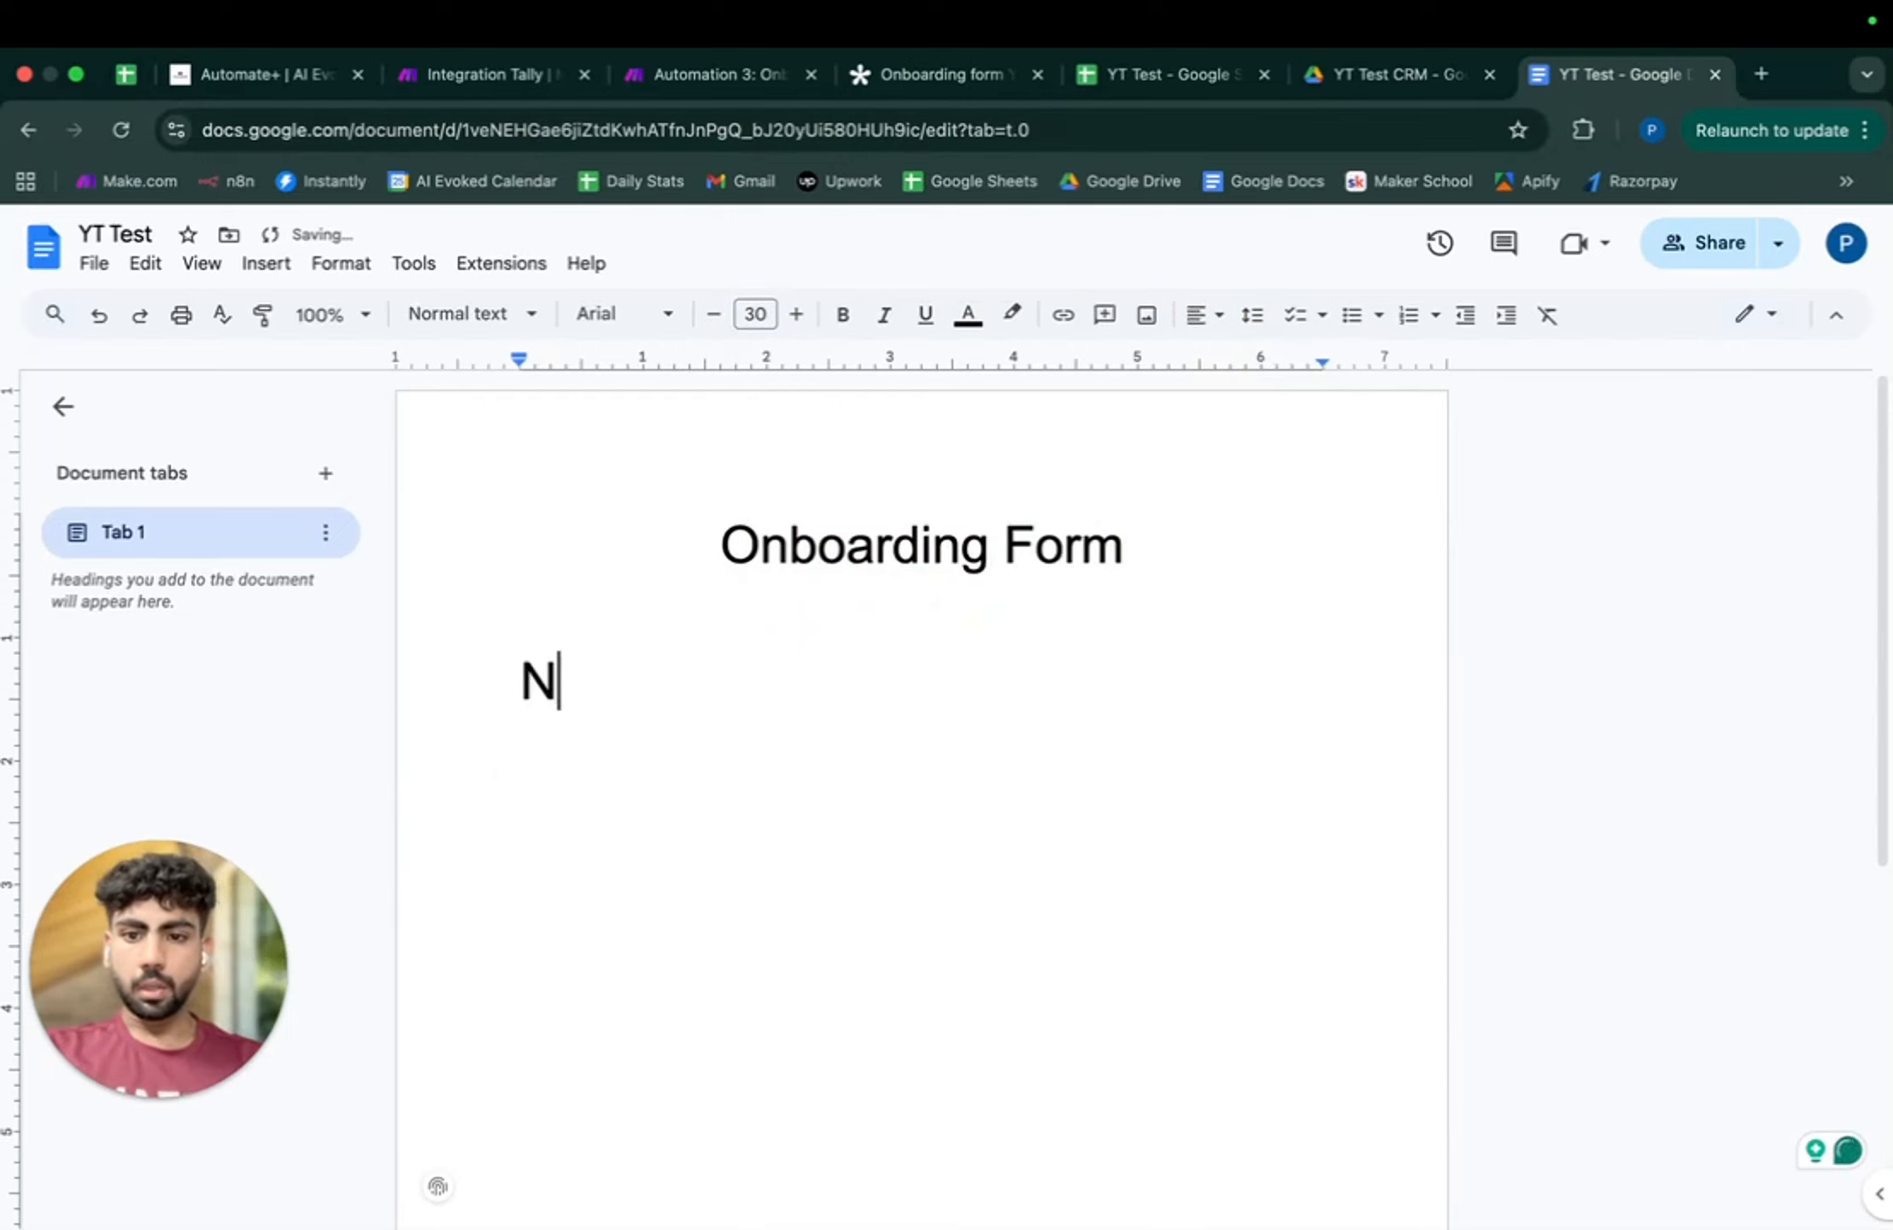
pyautogui.write('ame- {{}}')
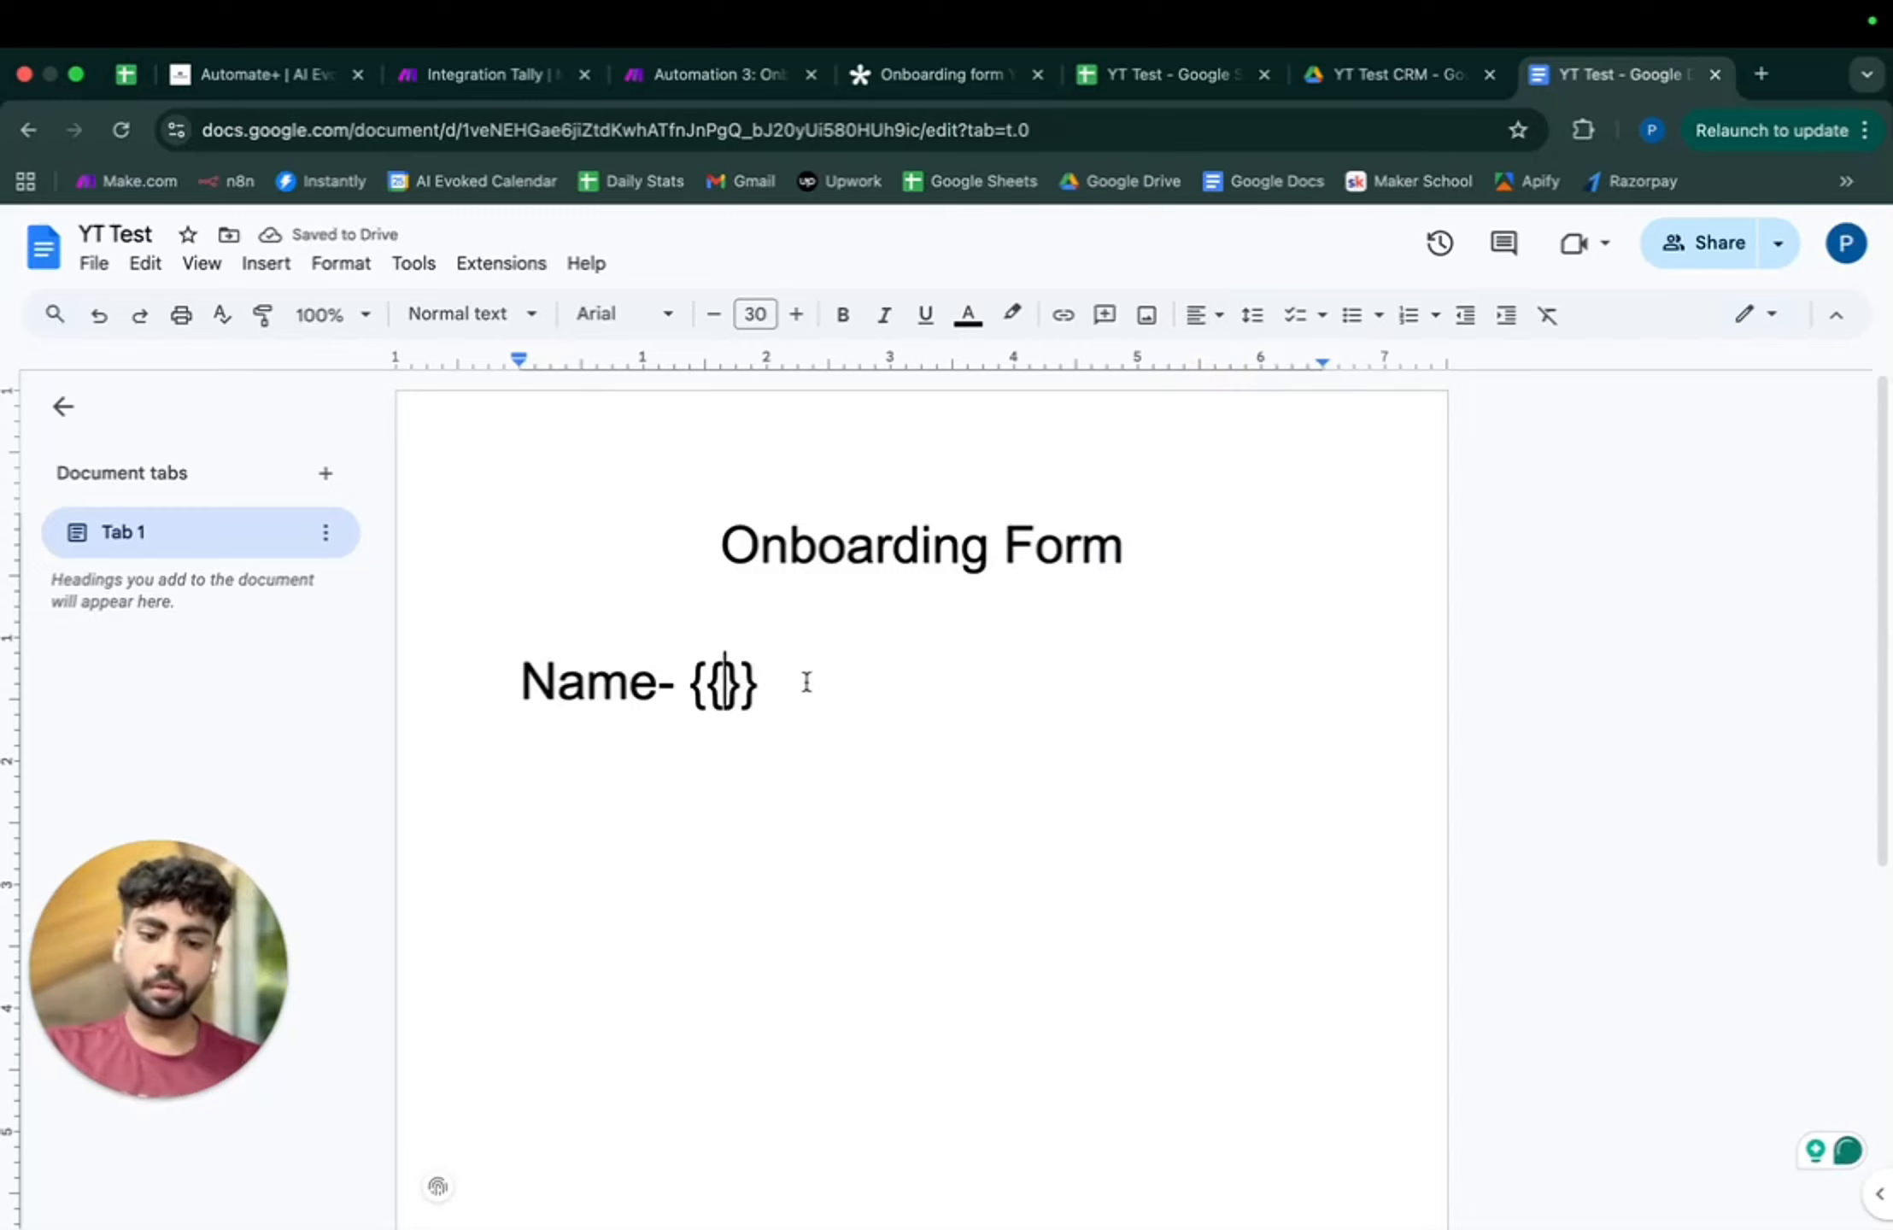
pyautogui.write('Name')
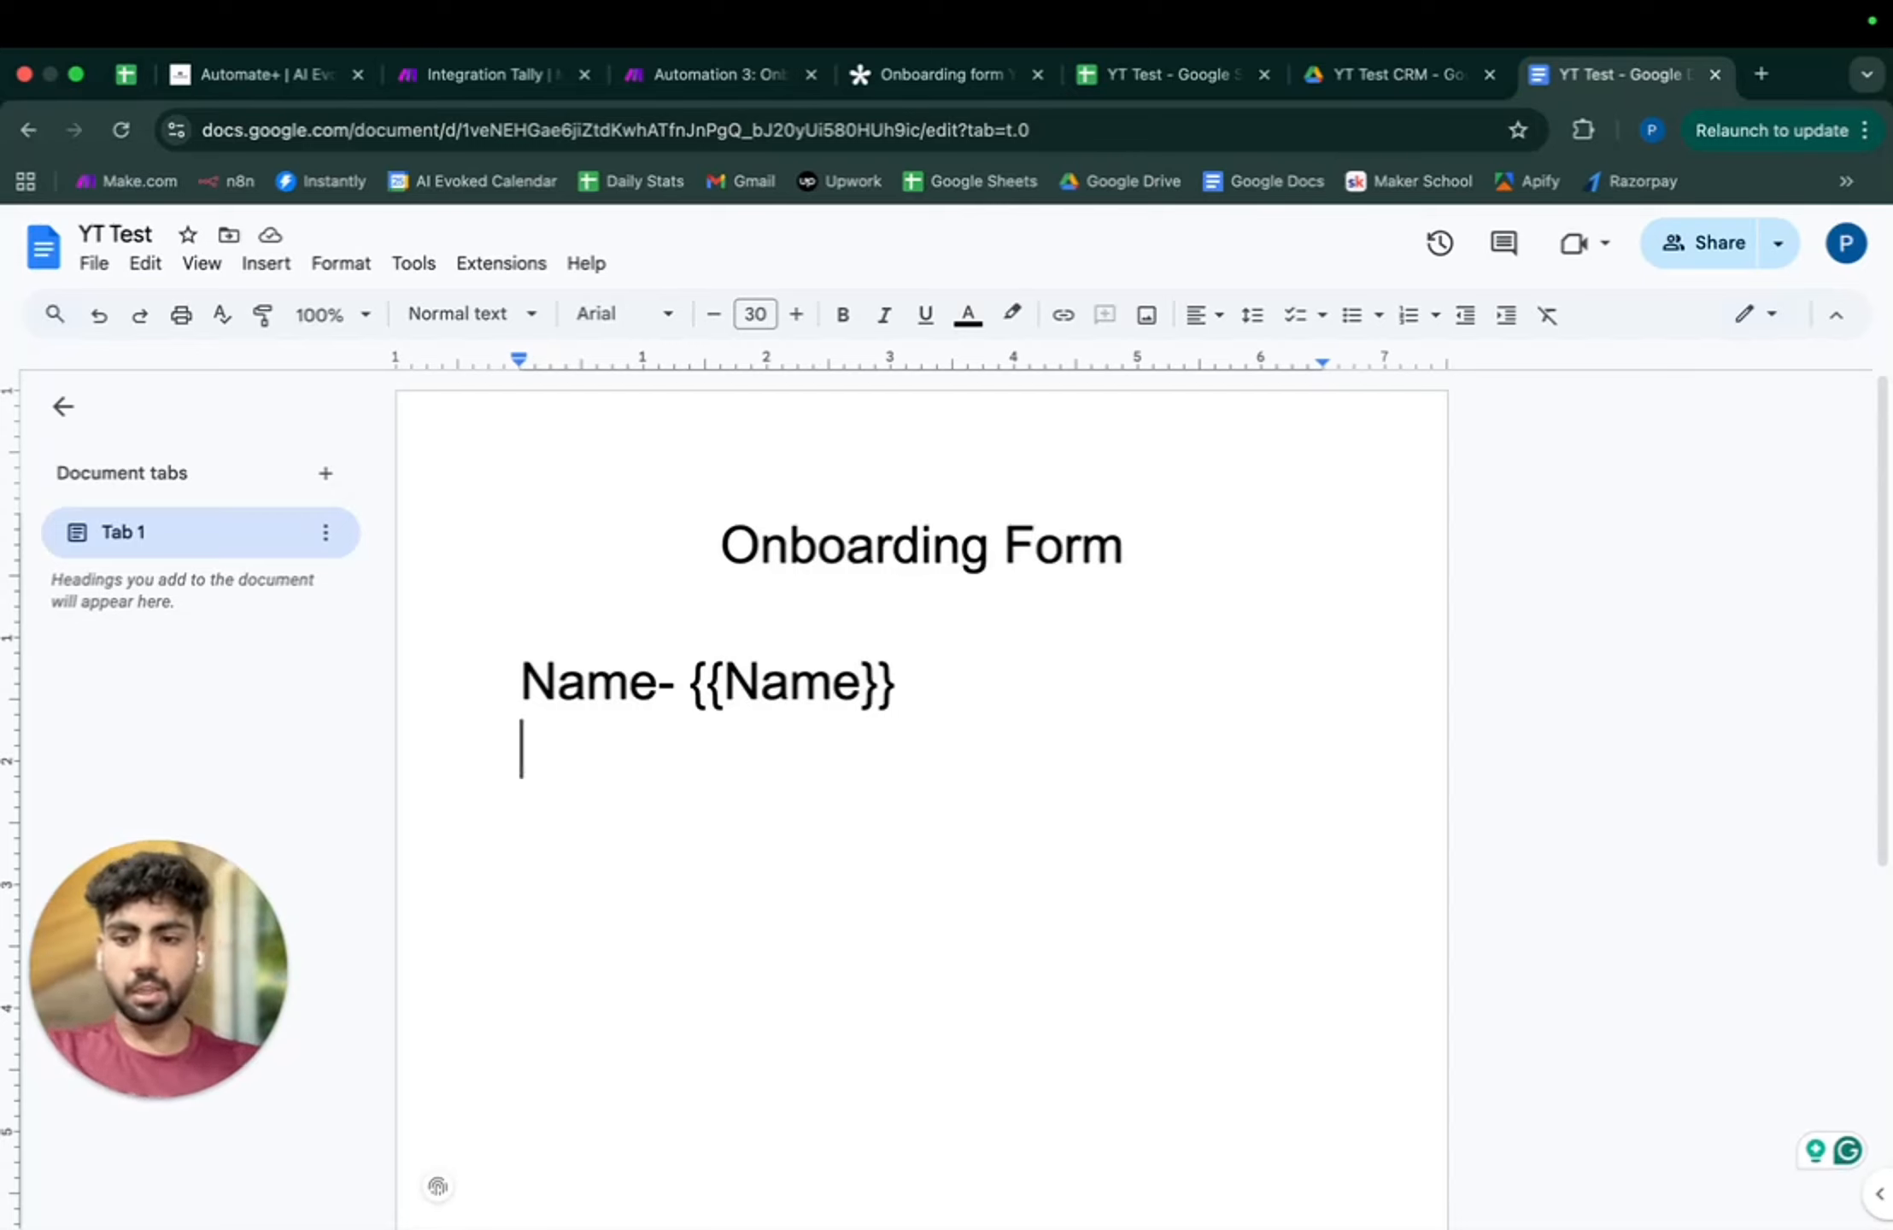
pyautogui.write('Email- ')
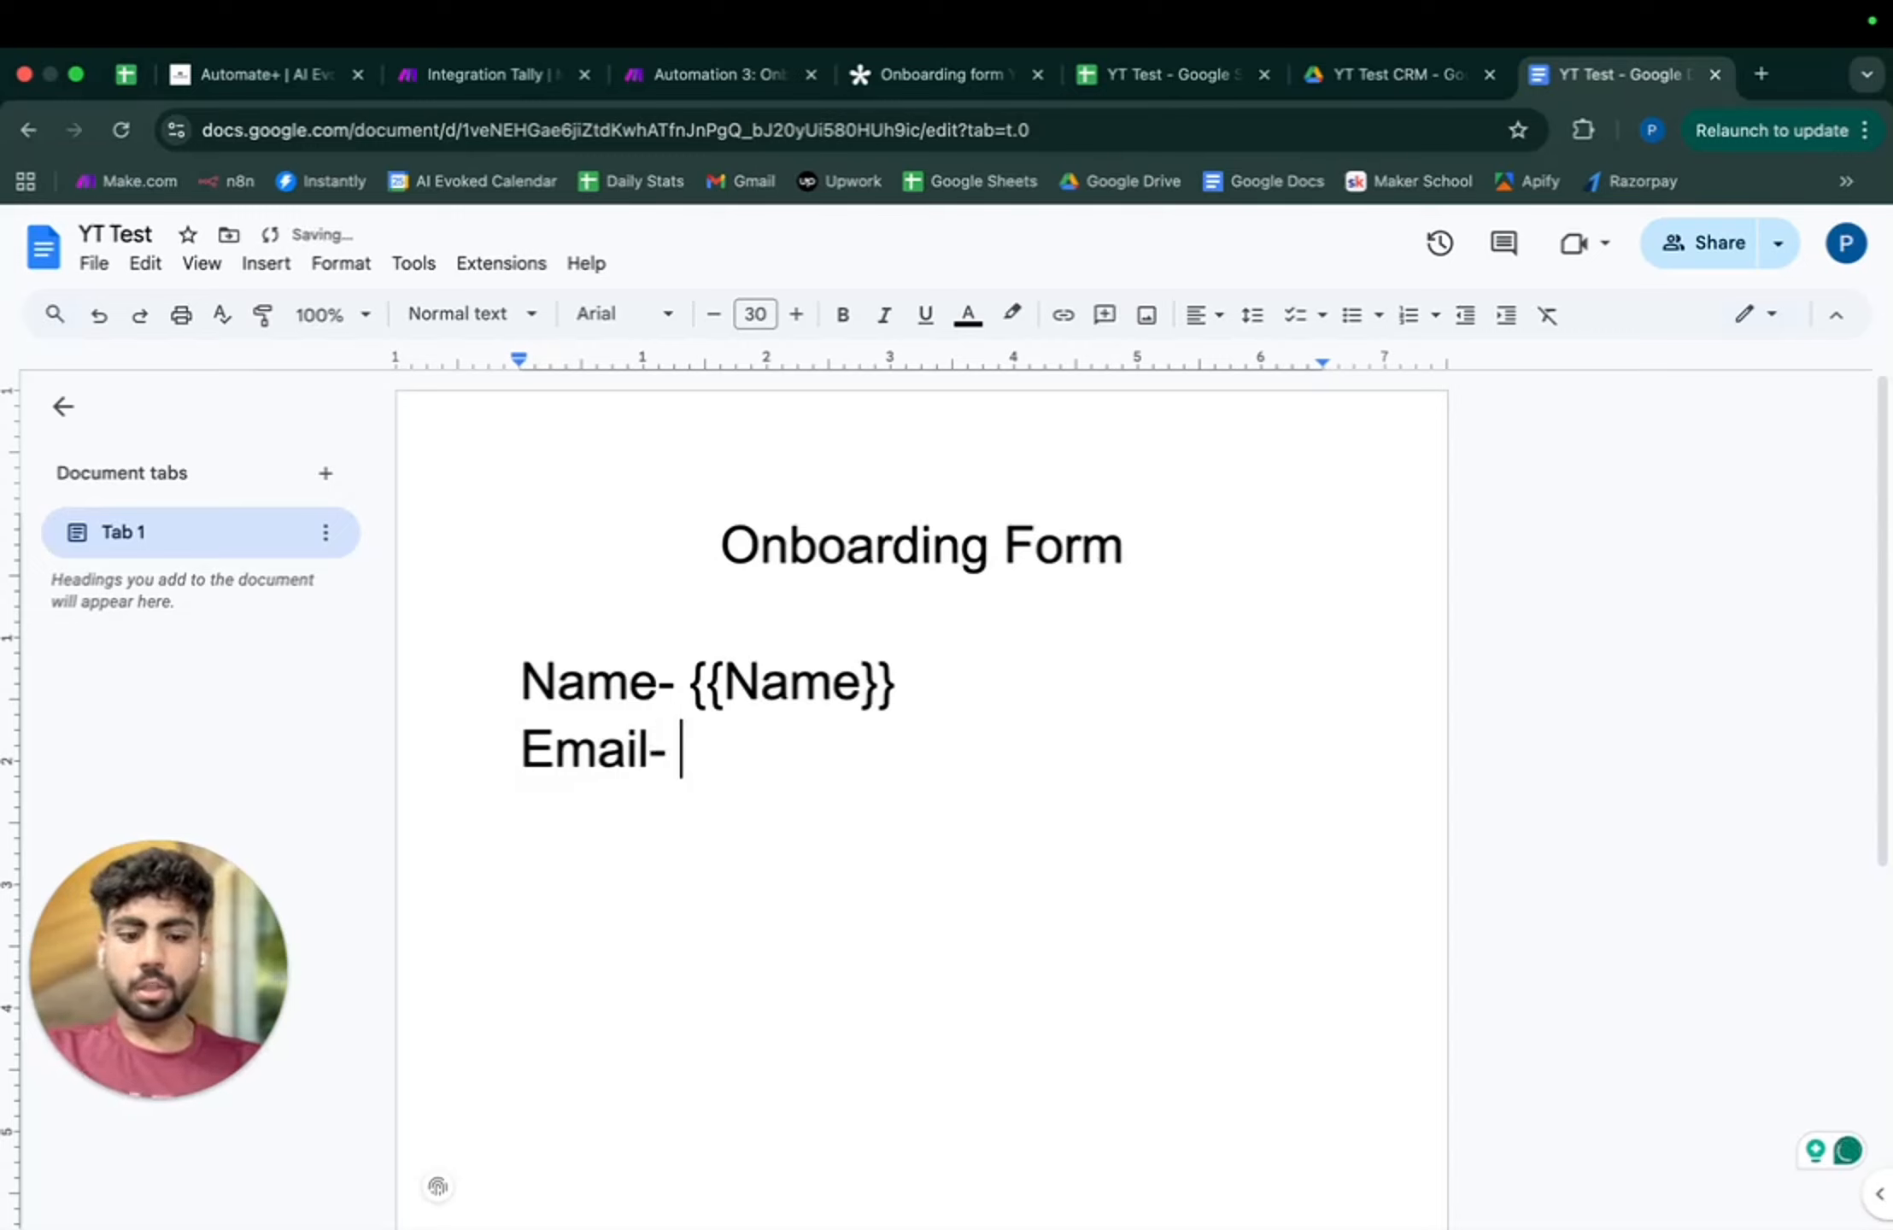
pyautogui.write('{{}}')
pyautogui.write('Email')
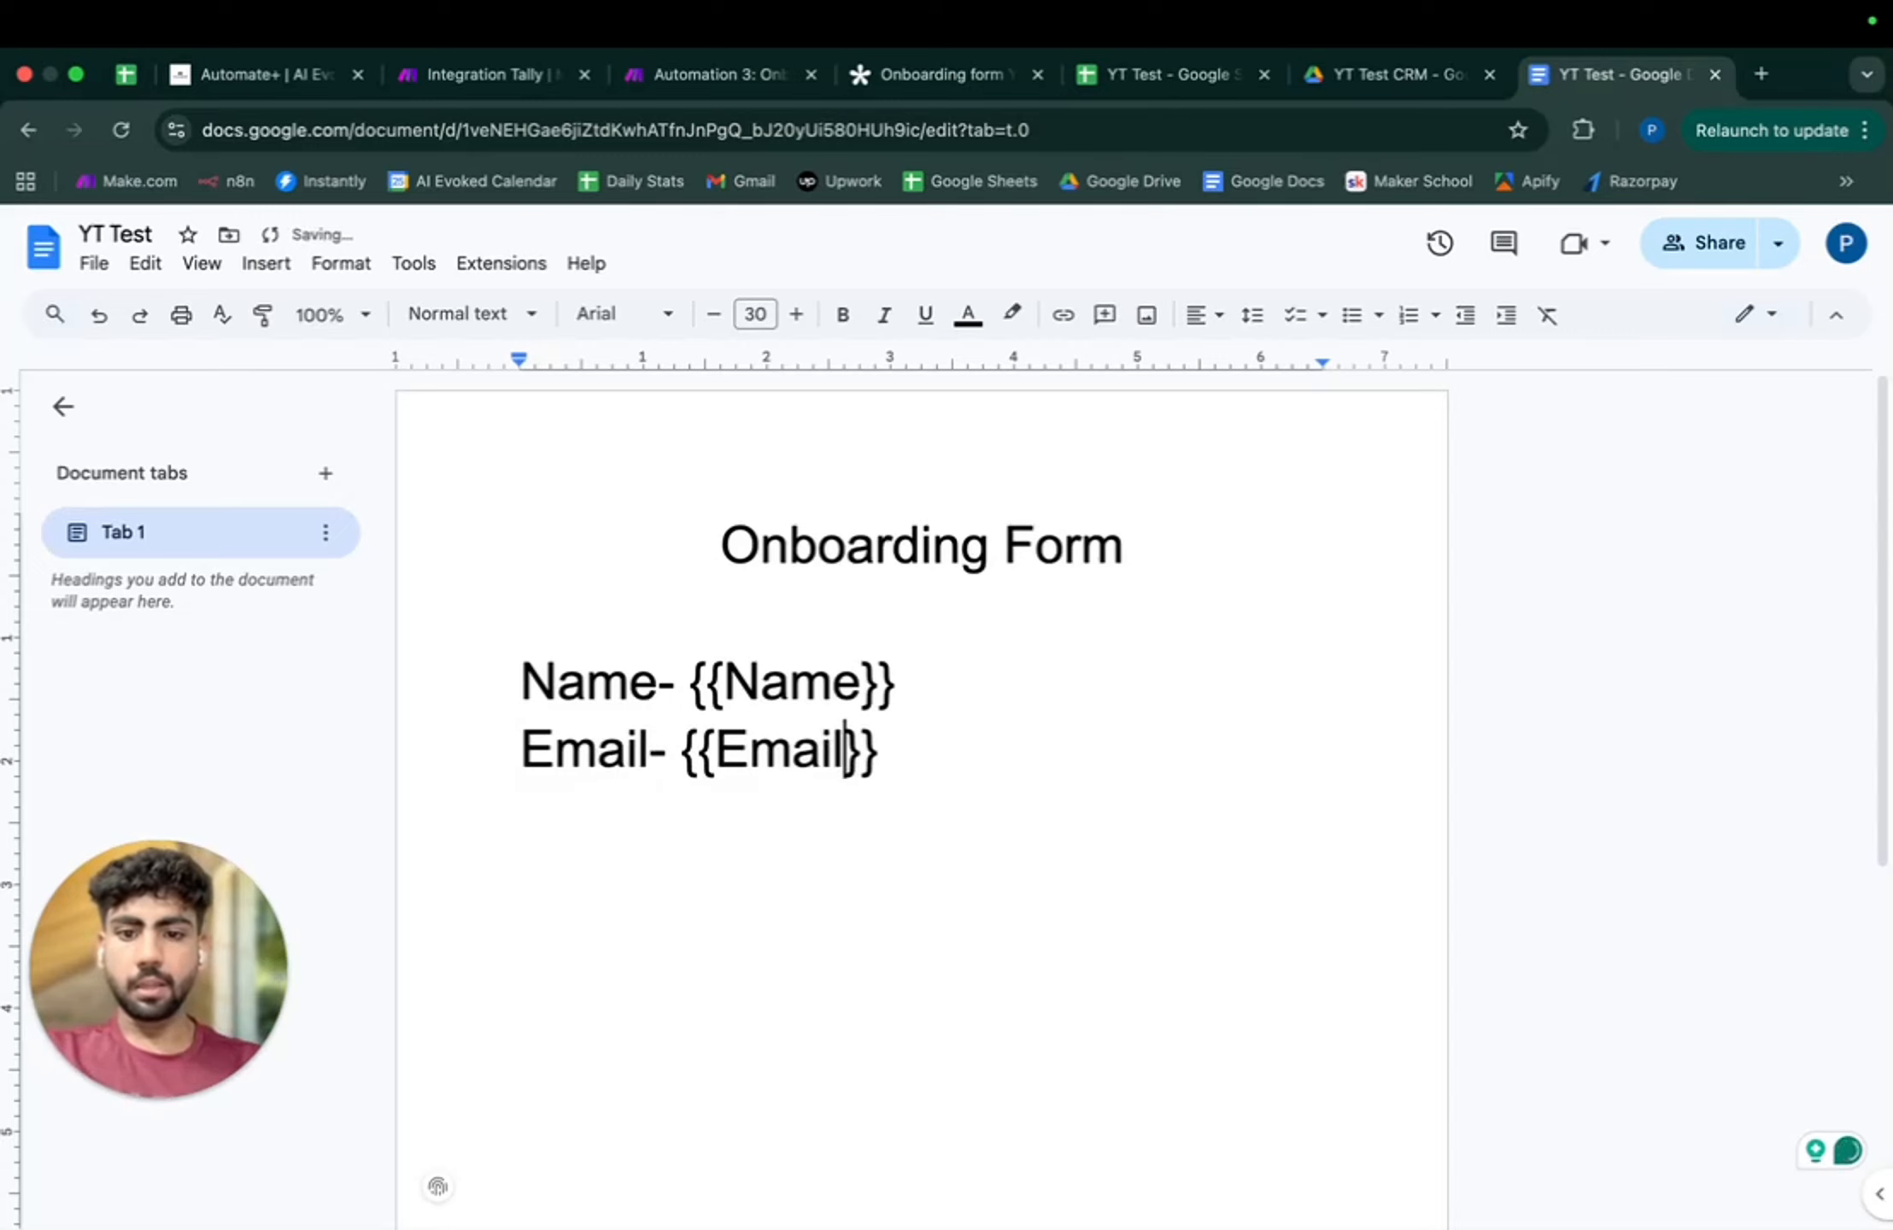
pyautogui.press('Return')
pyautogui.write('Phone NOp')
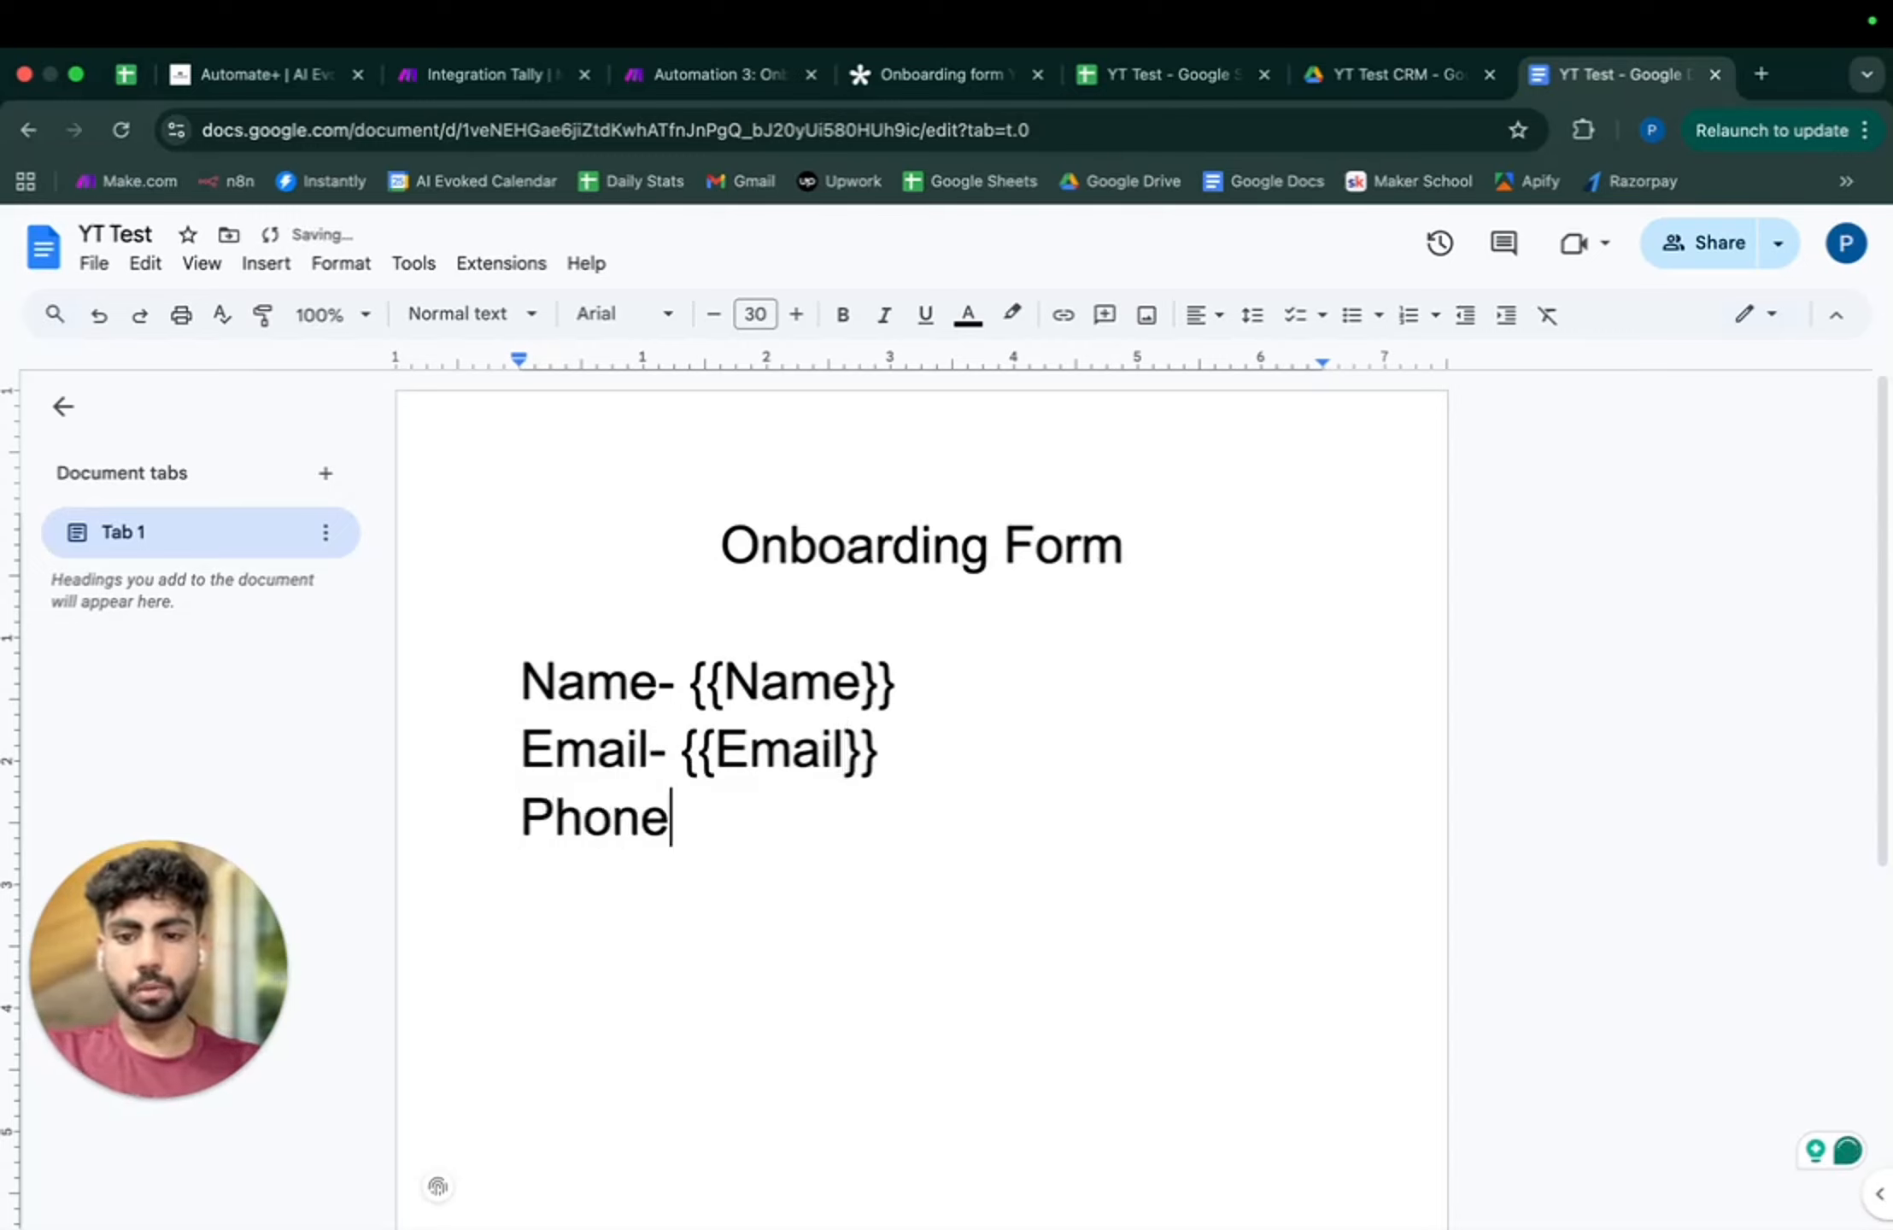
pyautogui.press('BackSpace')
pyautogui.press('BackSpace')
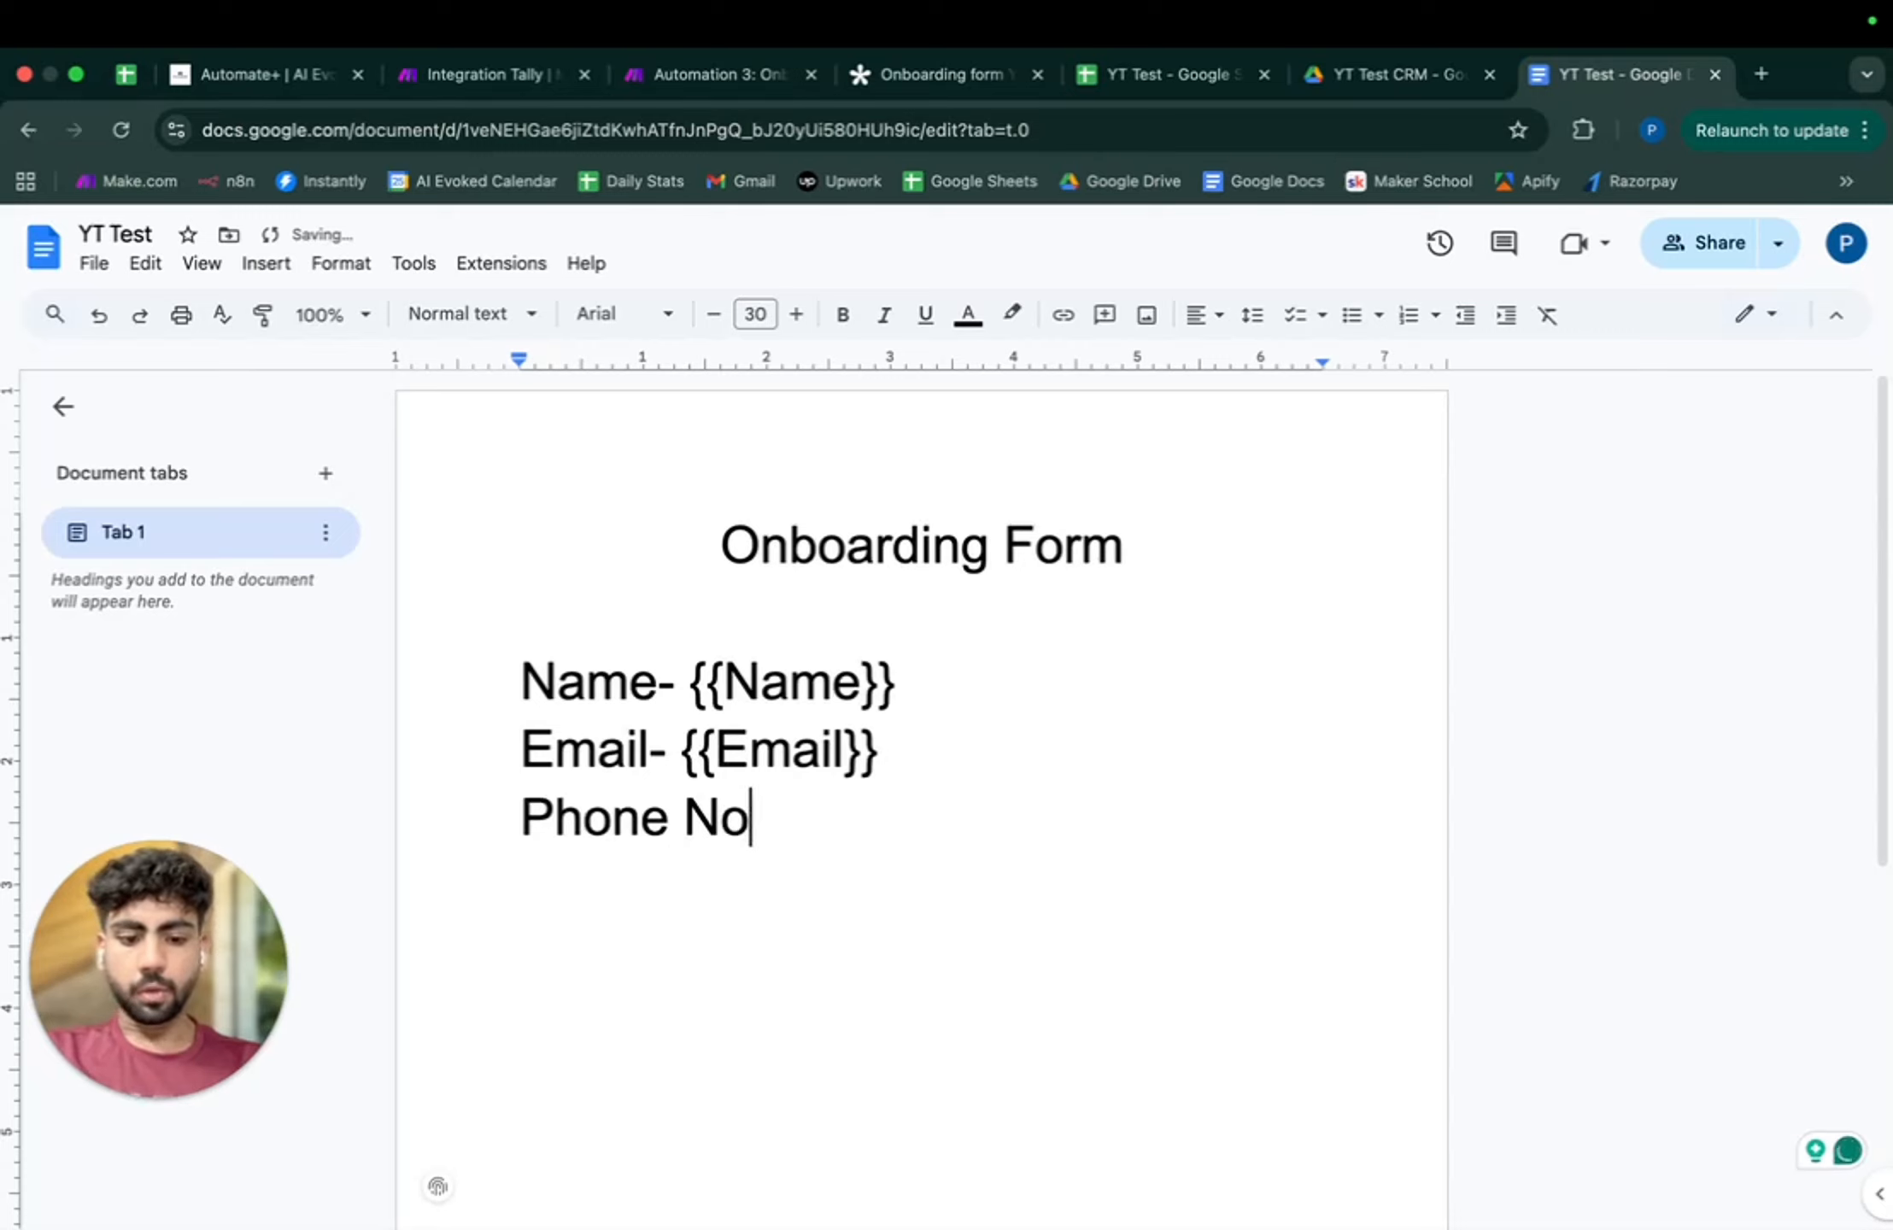
pyautogui.write('o.- {{}')
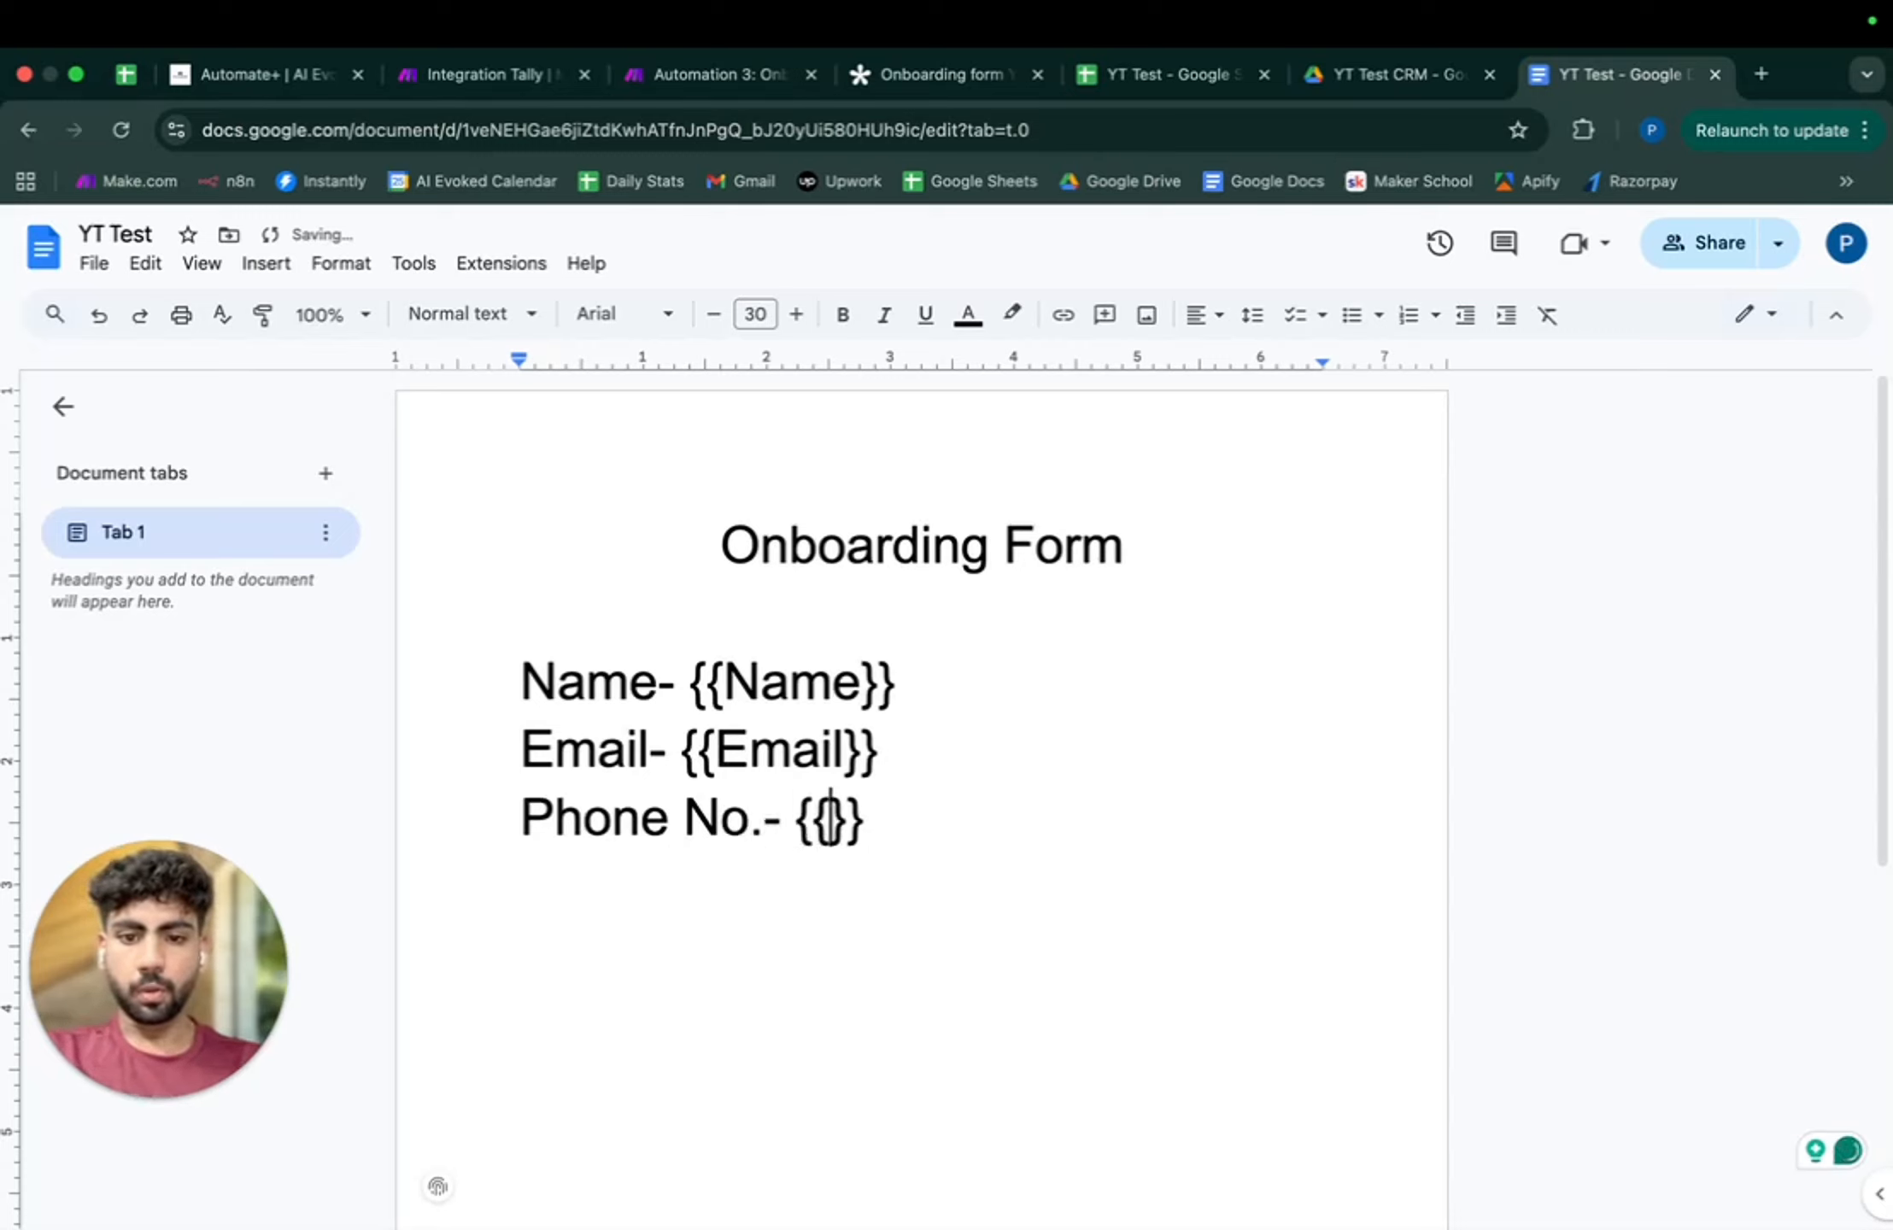
pyautogui.write('Pj')
pyautogui.press('BackSpace')
pyautogui.write('hone')
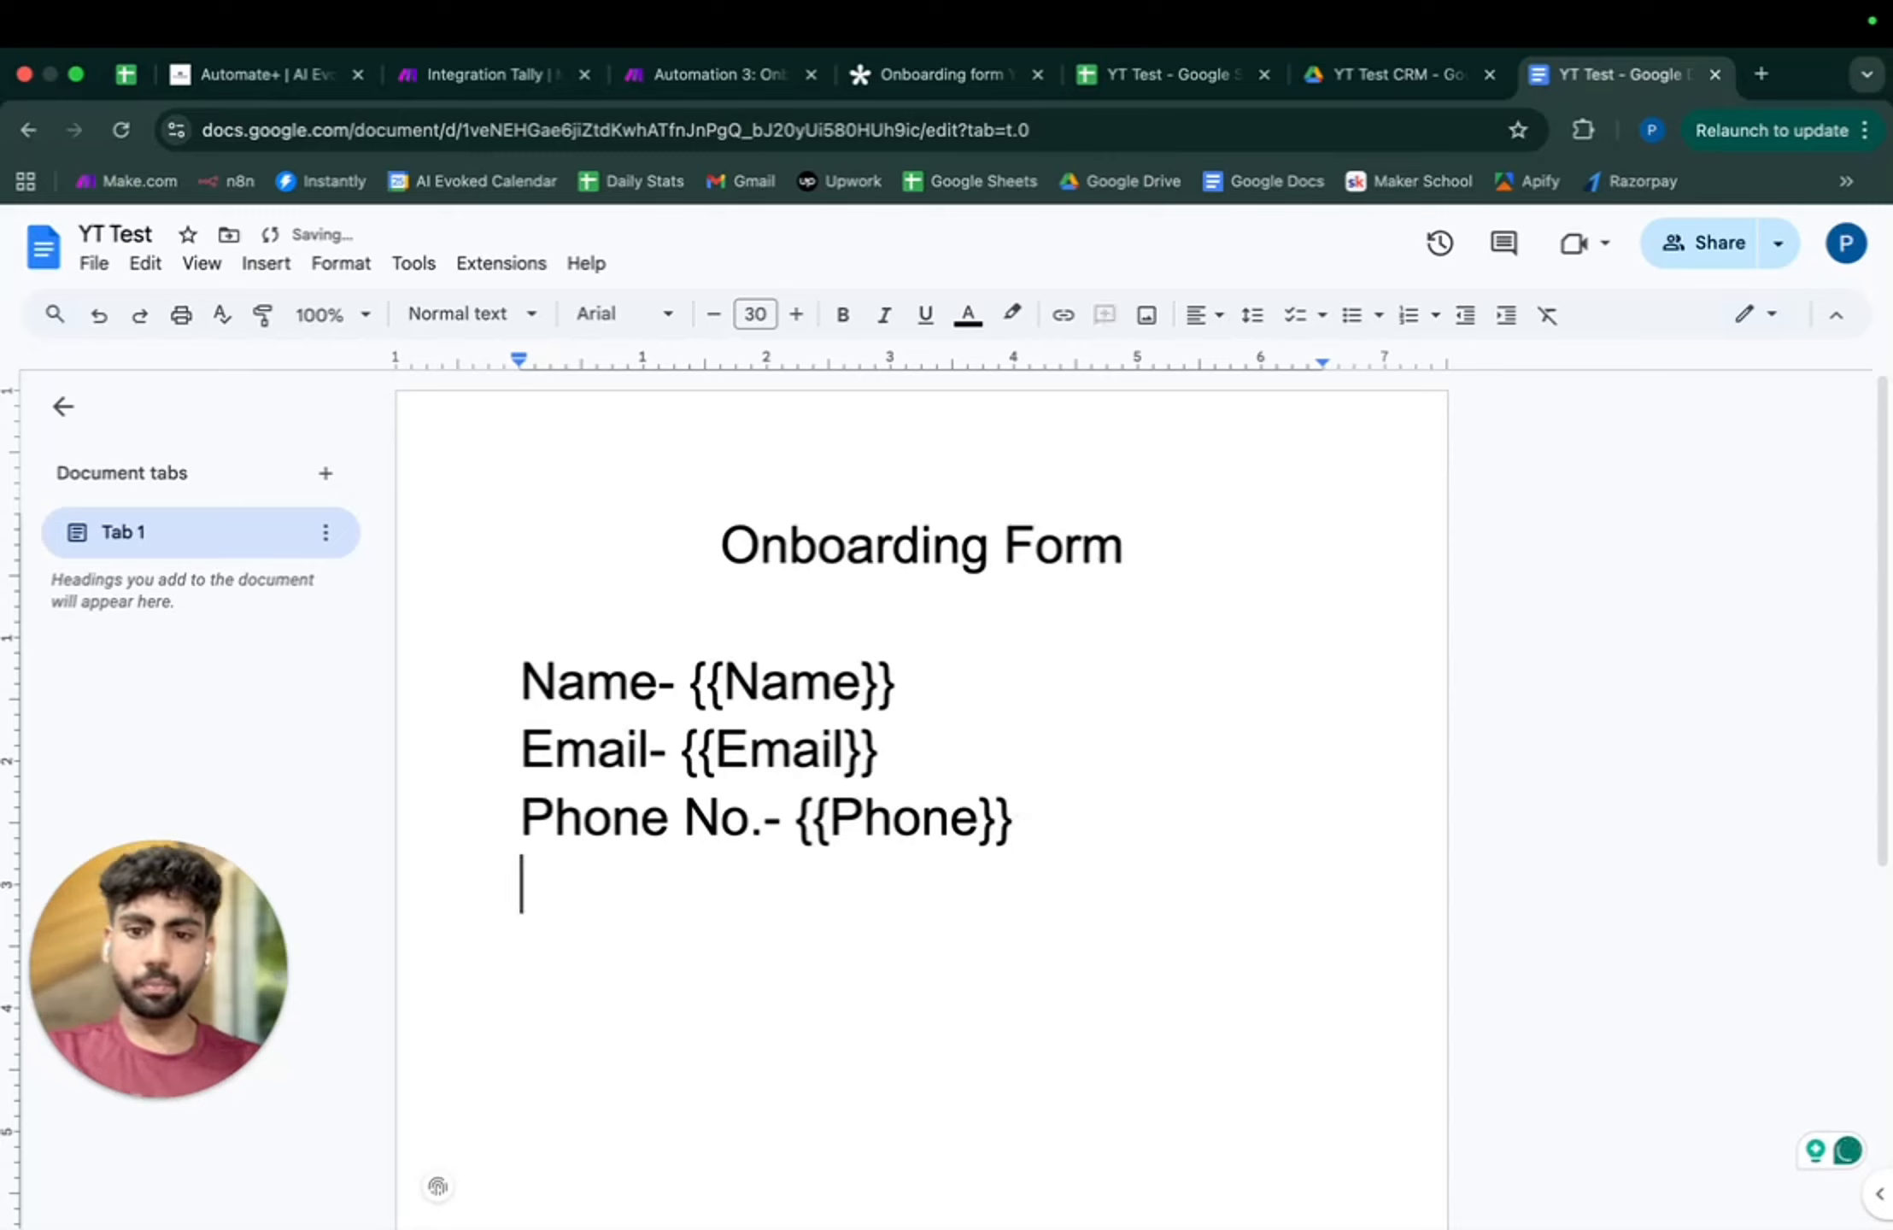
pyautogui.write('S')
# - Add 'Company- {{Comapny}}' and 'Services- {{Service}}' lines below
pyautogui.press('BackSpace')
pyautogui.write('Se')
pyautogui.press('BackSpace')
pyautogui.press('BackSpace')
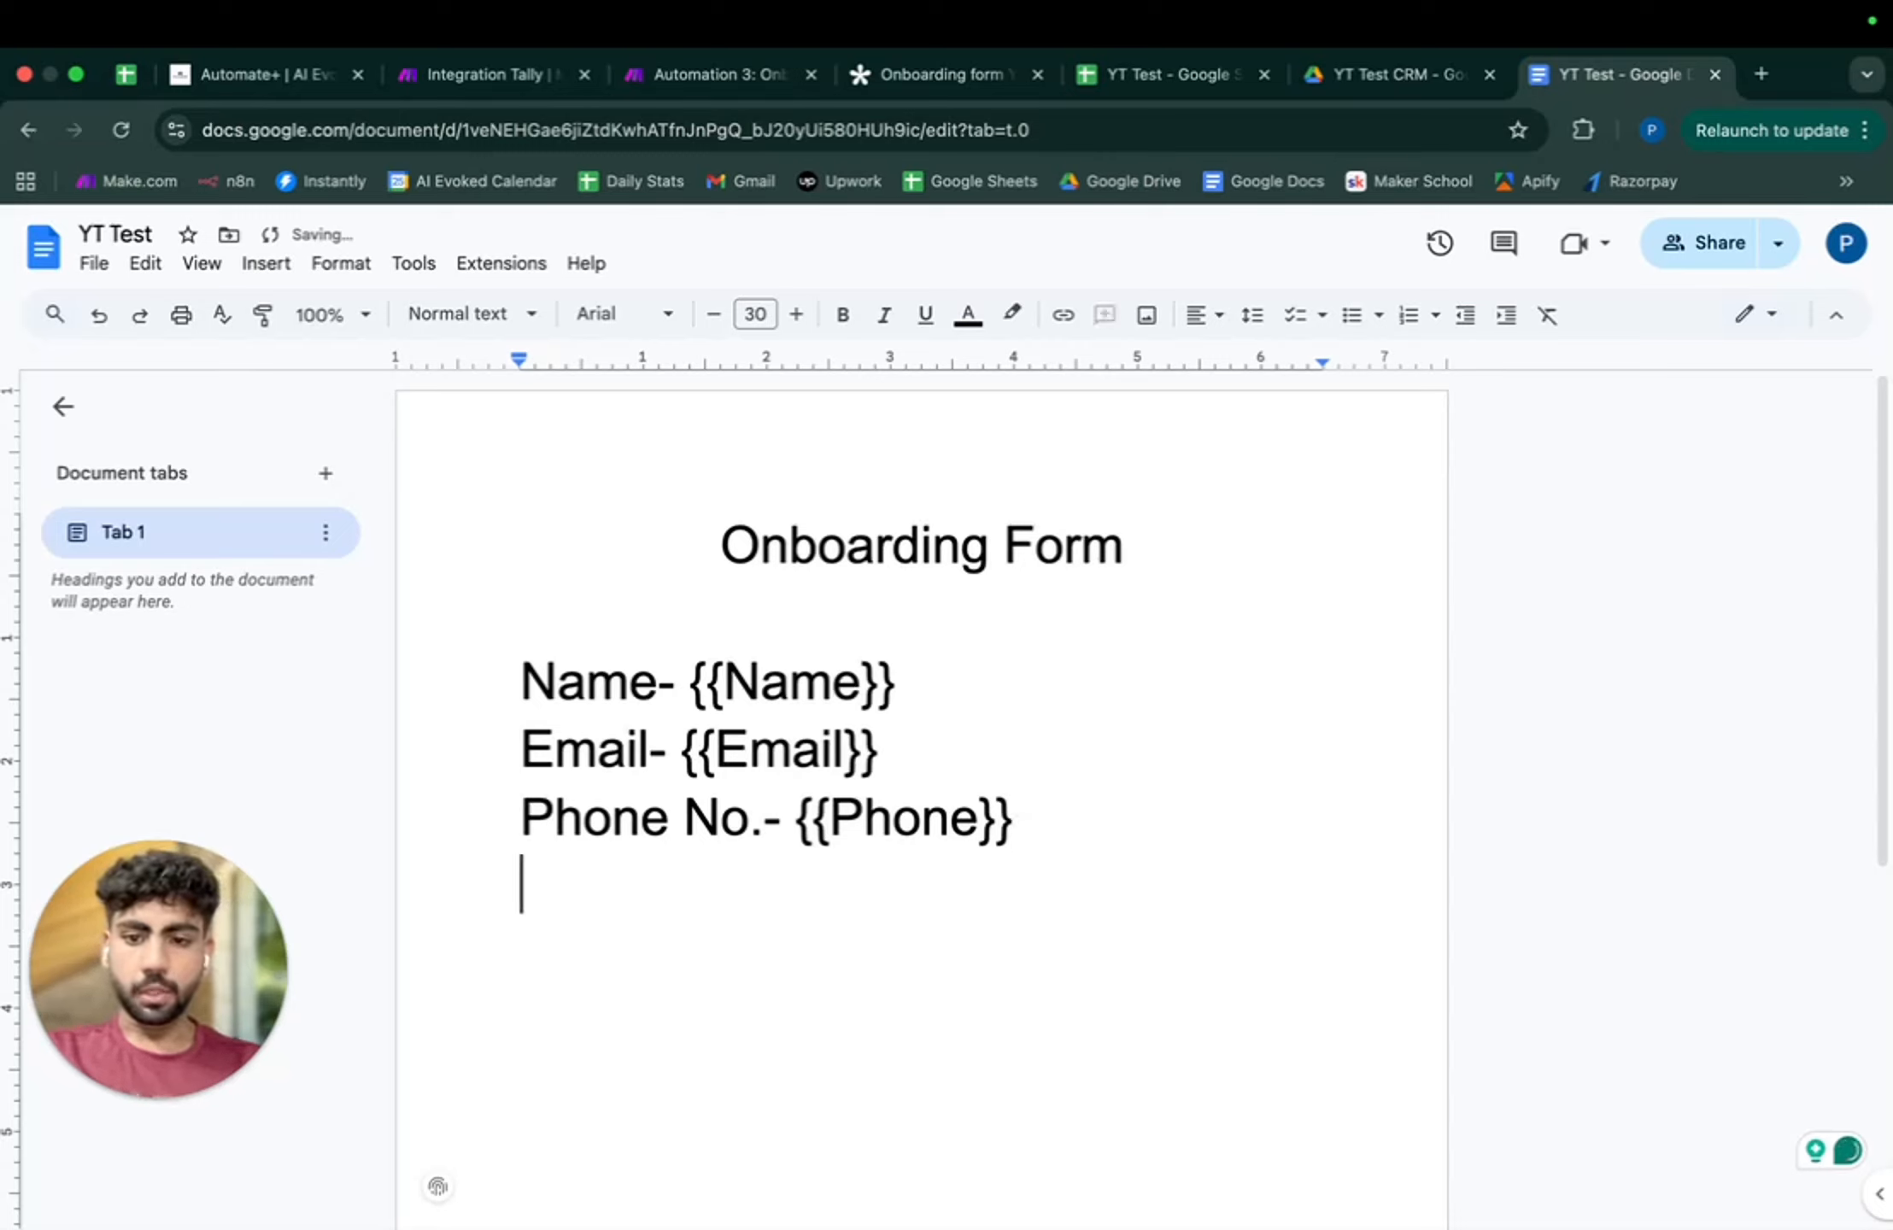
pyautogui.write('Company- P')
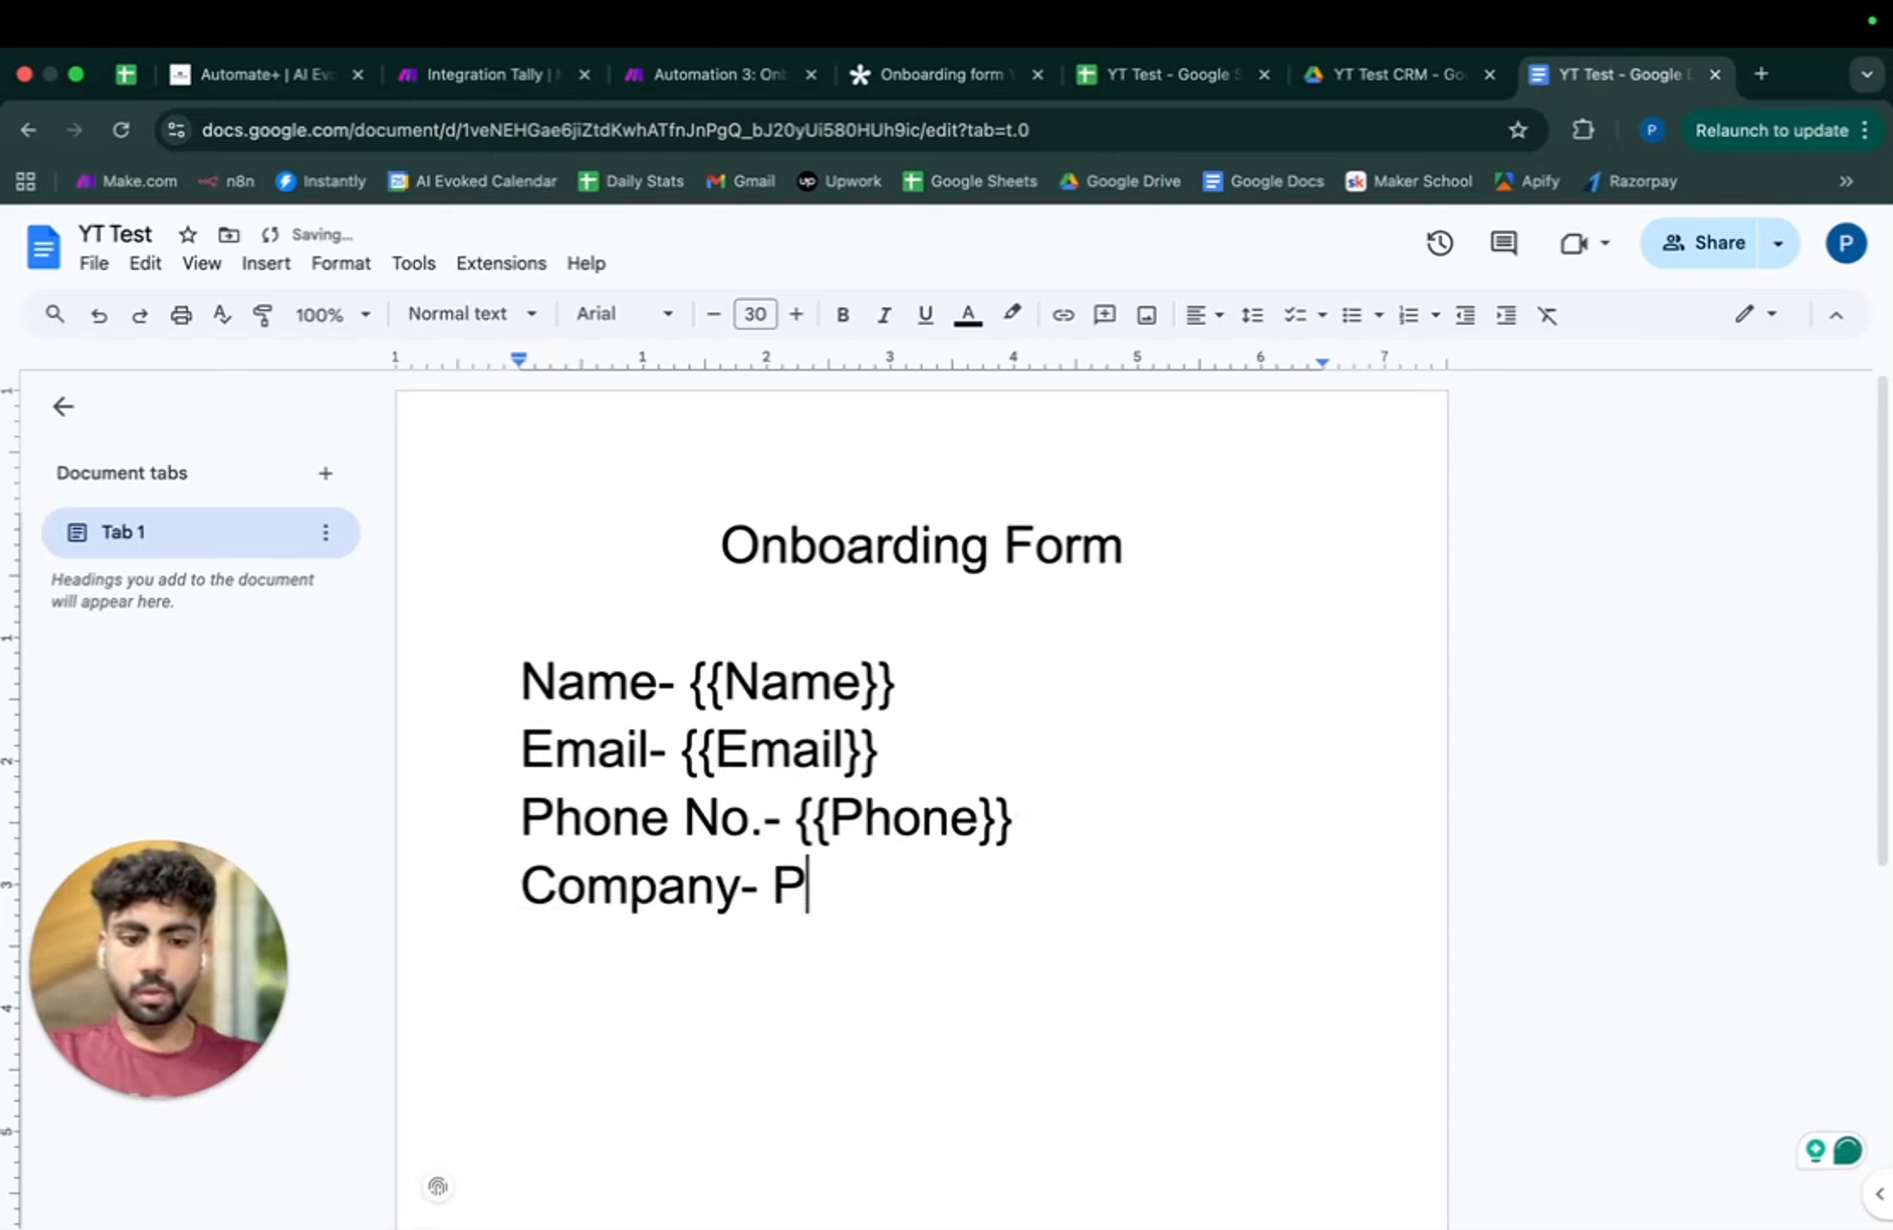
pyautogui.press('BackSpace')
pyautogui.write('{{}')
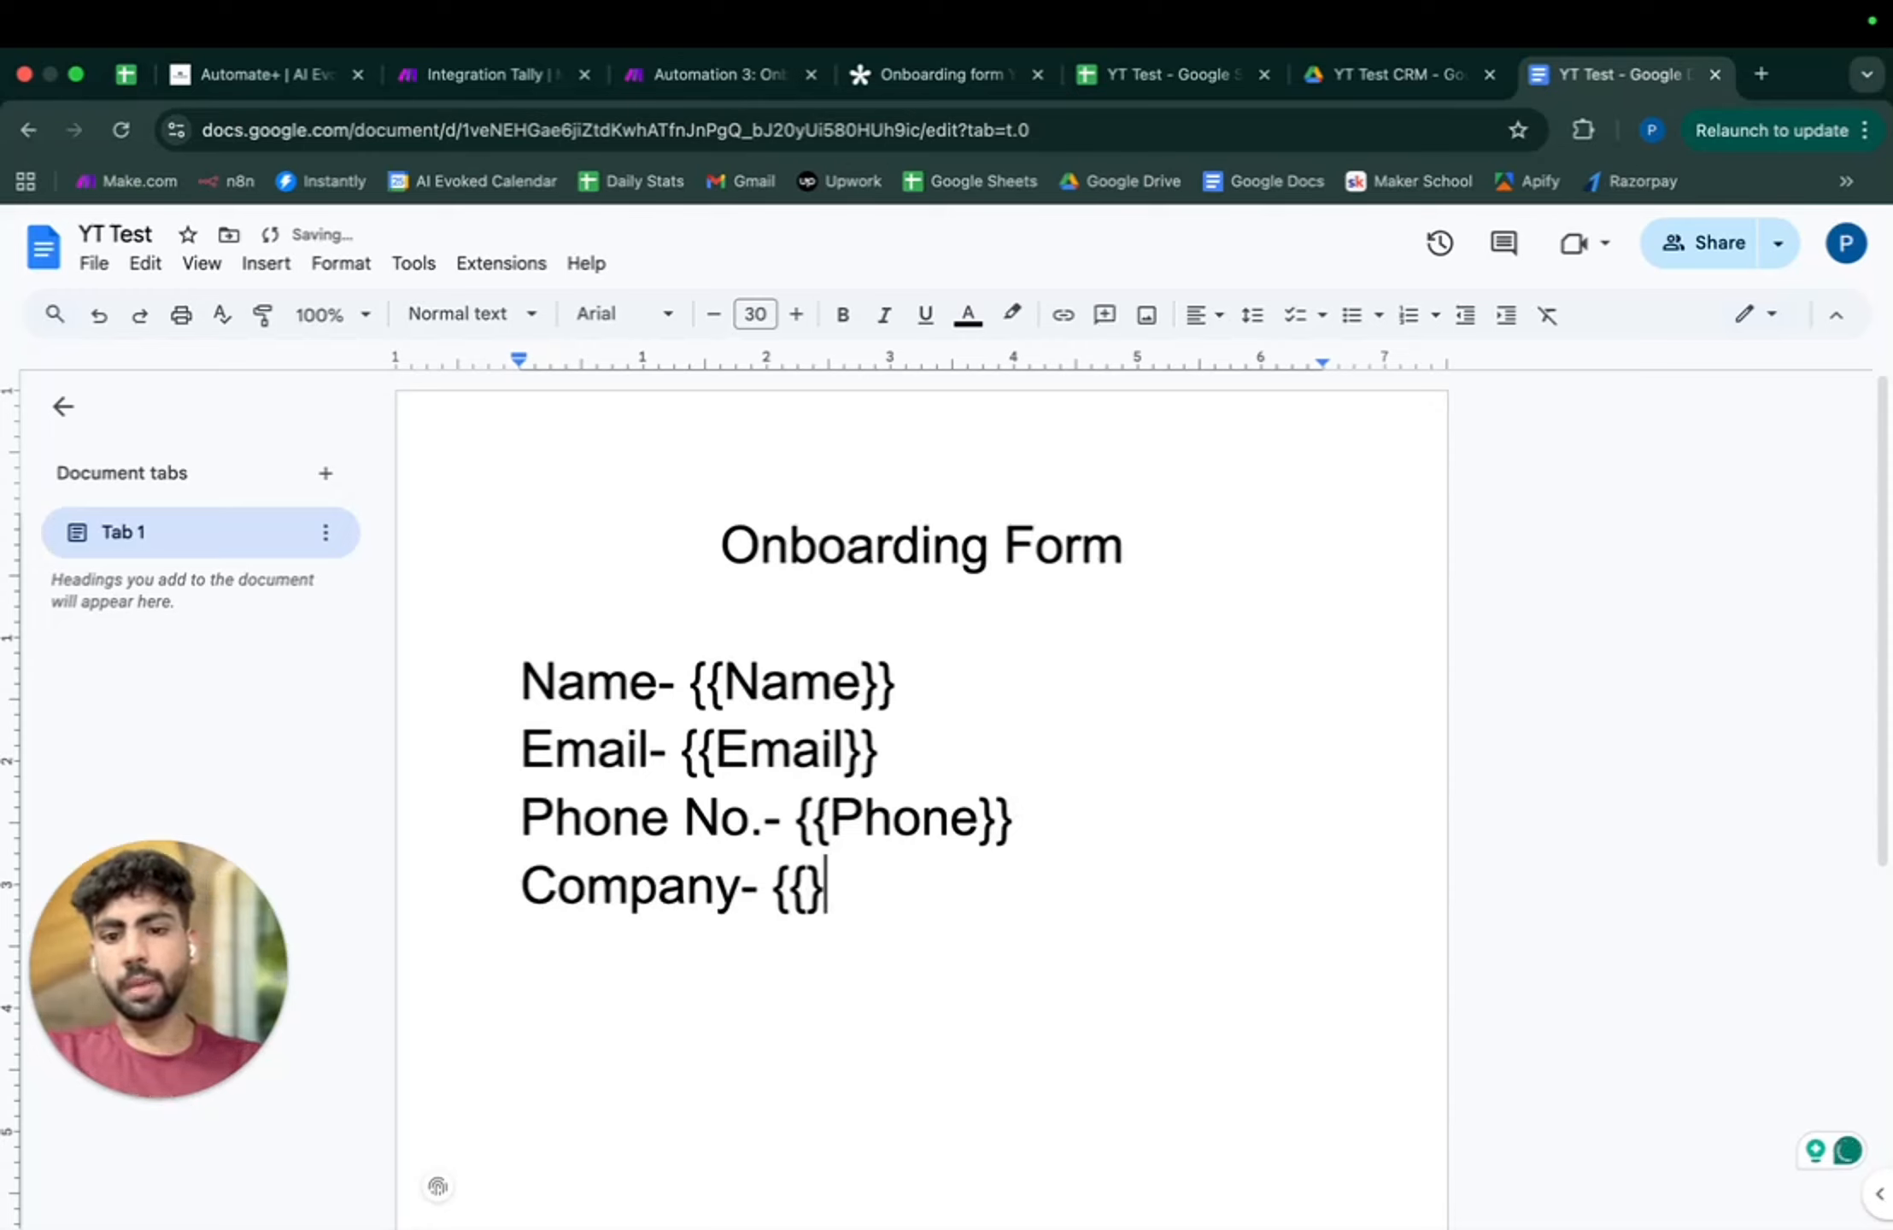
pyautogui.write('Comapny')
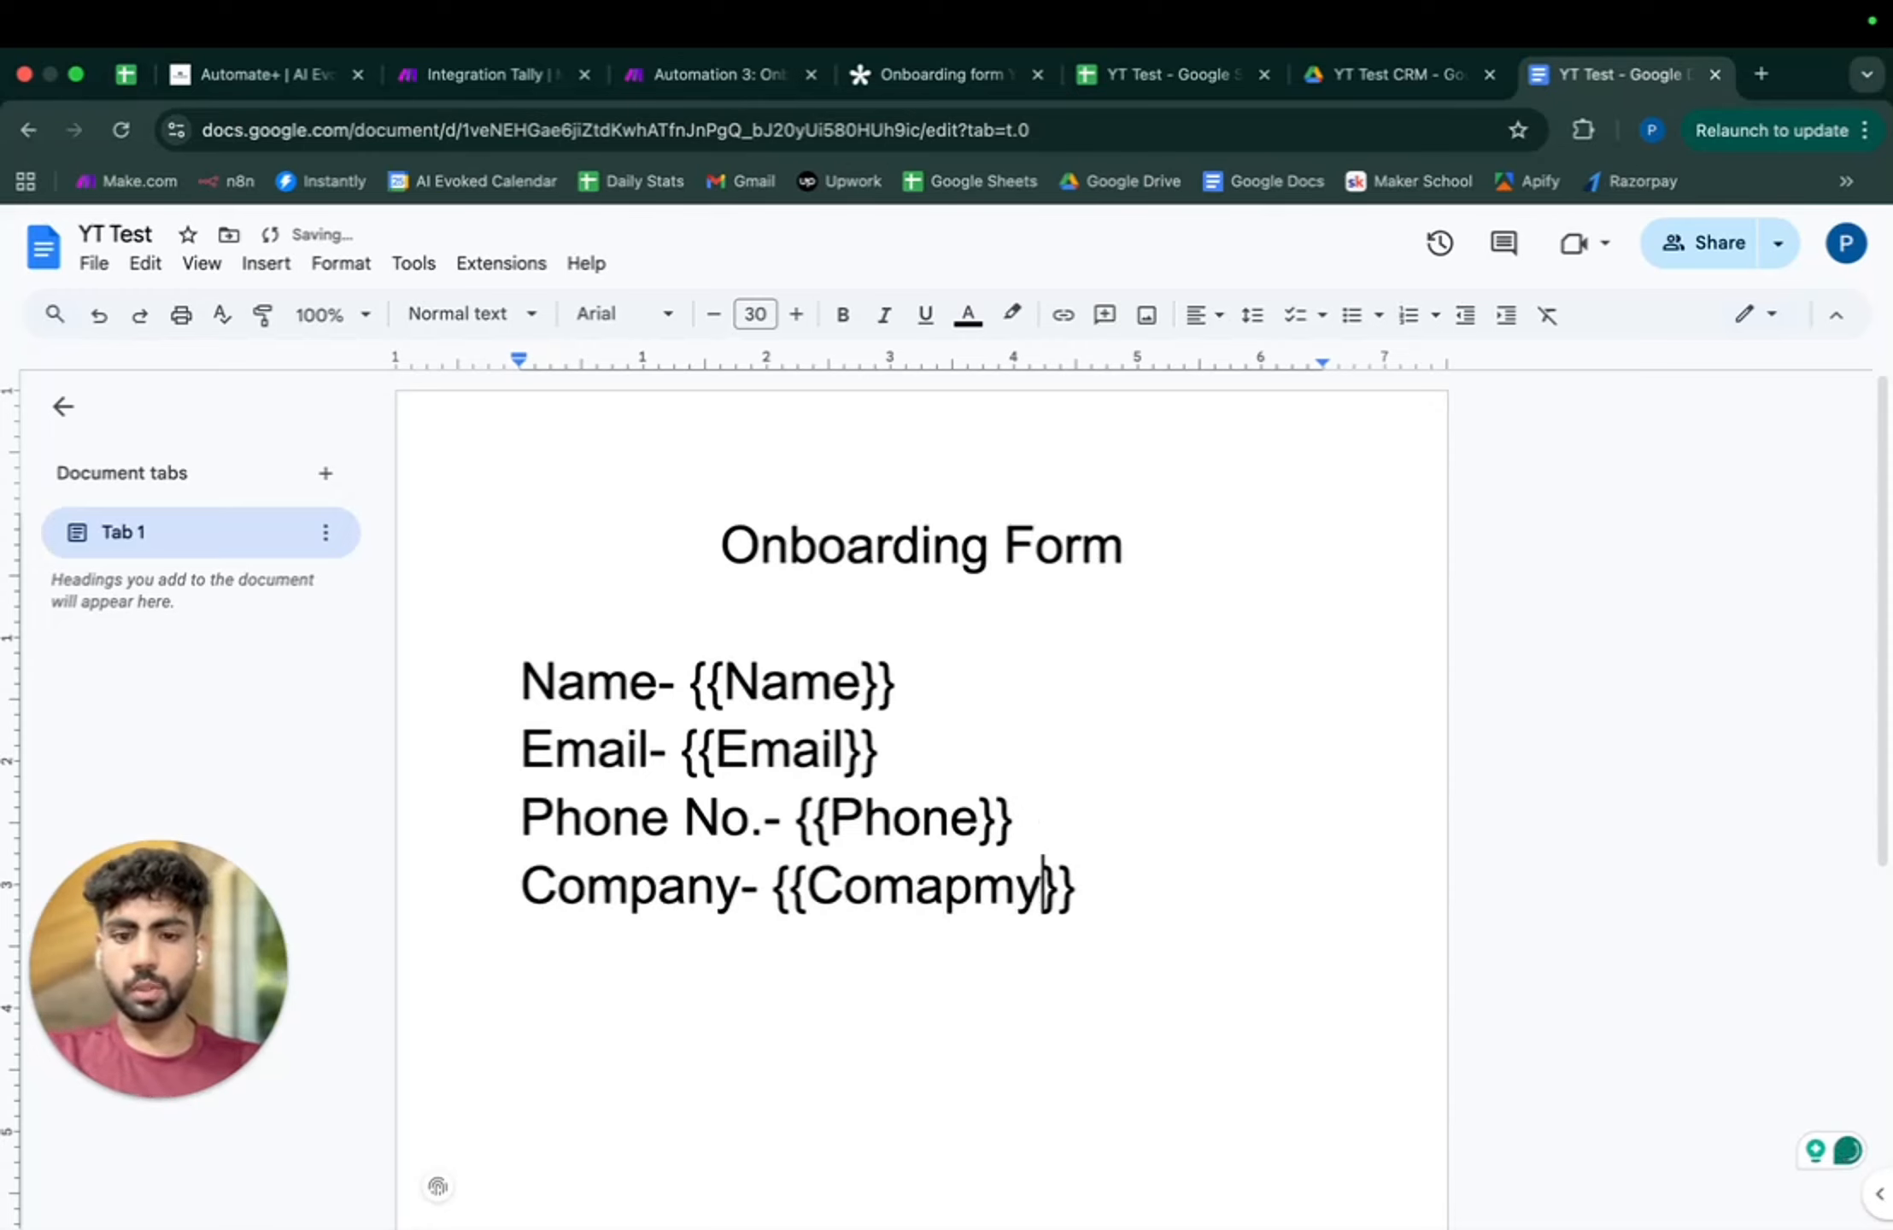
pyautogui.press('BackSpace')
pyautogui.press('BackSpace')
pyautogui.write('ny')
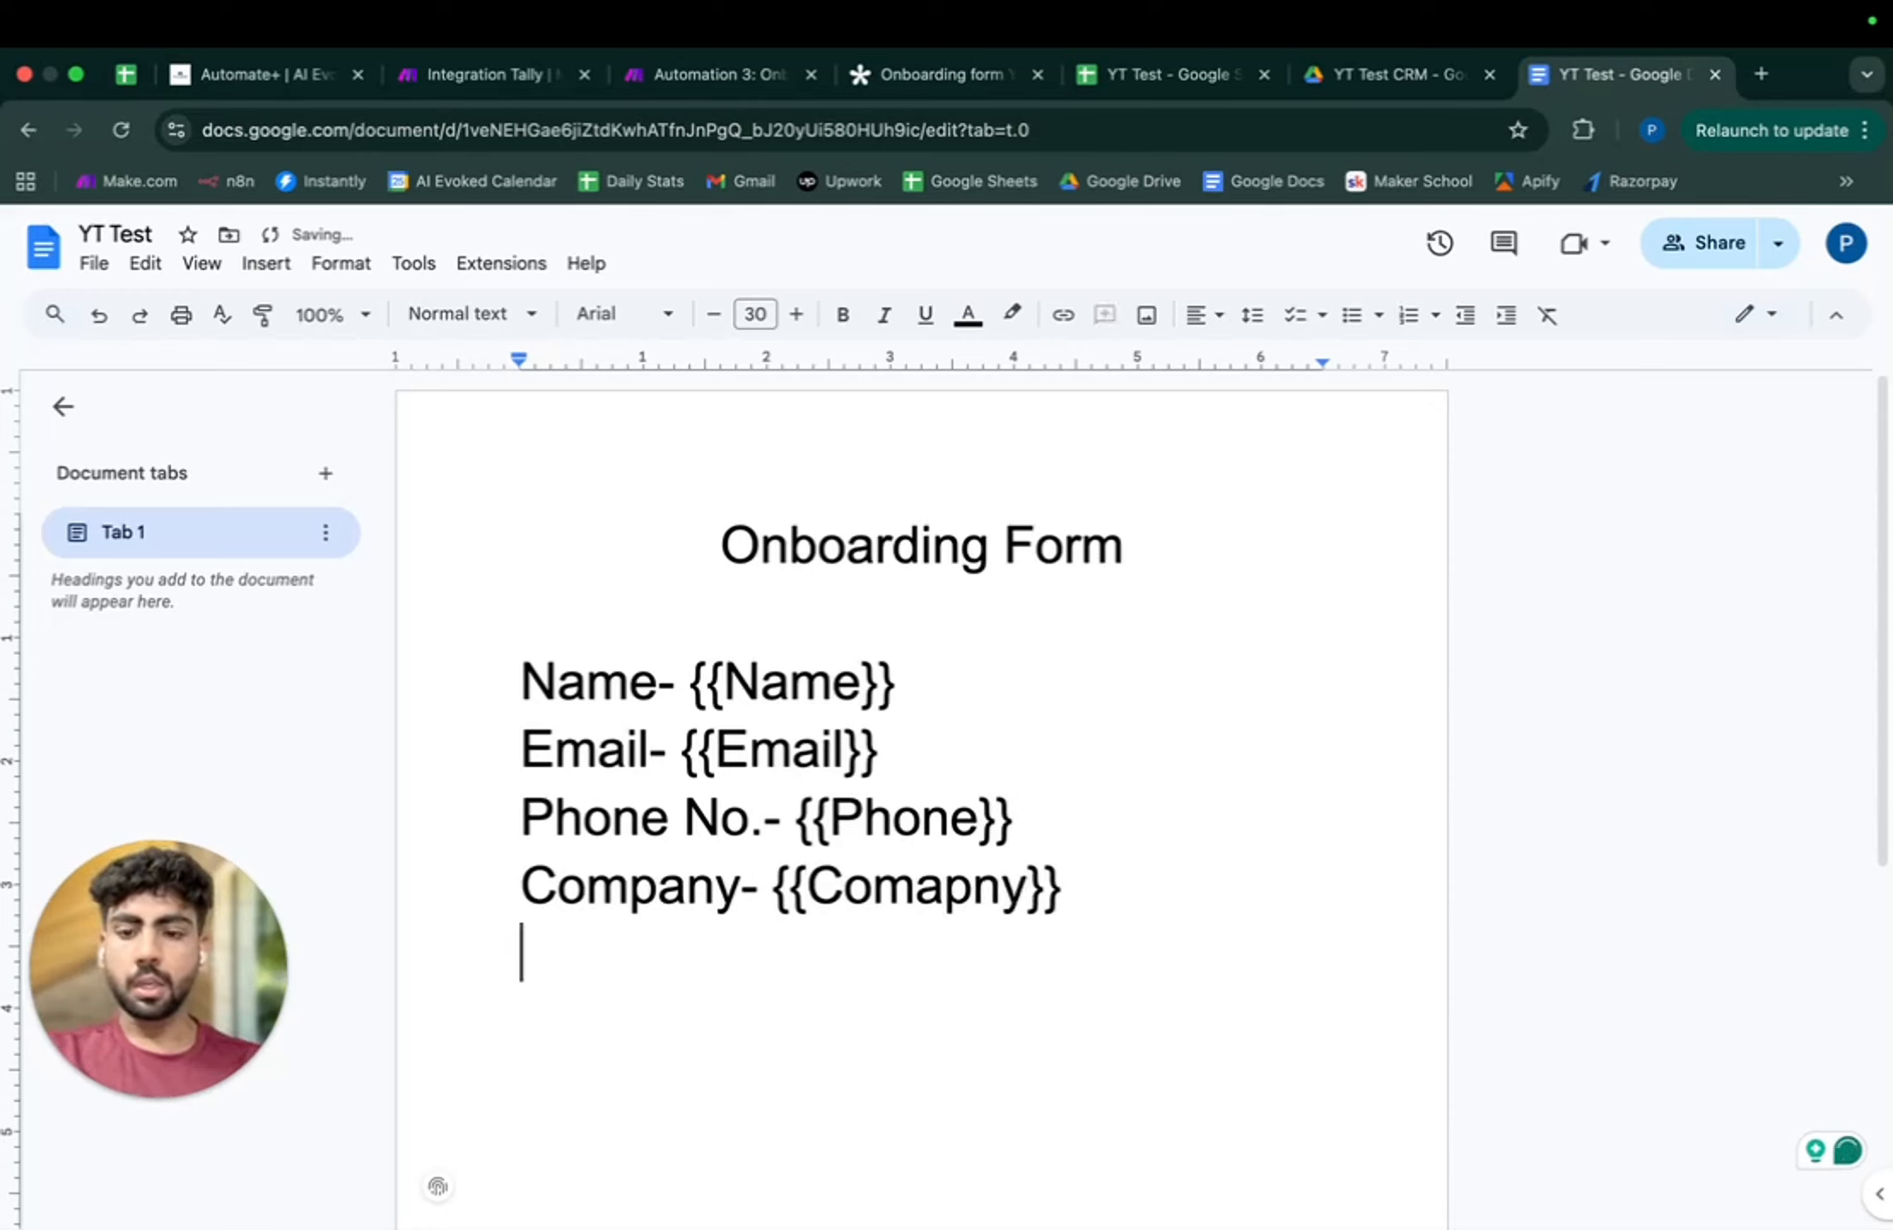
pyautogui.press('Return')
pyautogui.write('Ser')
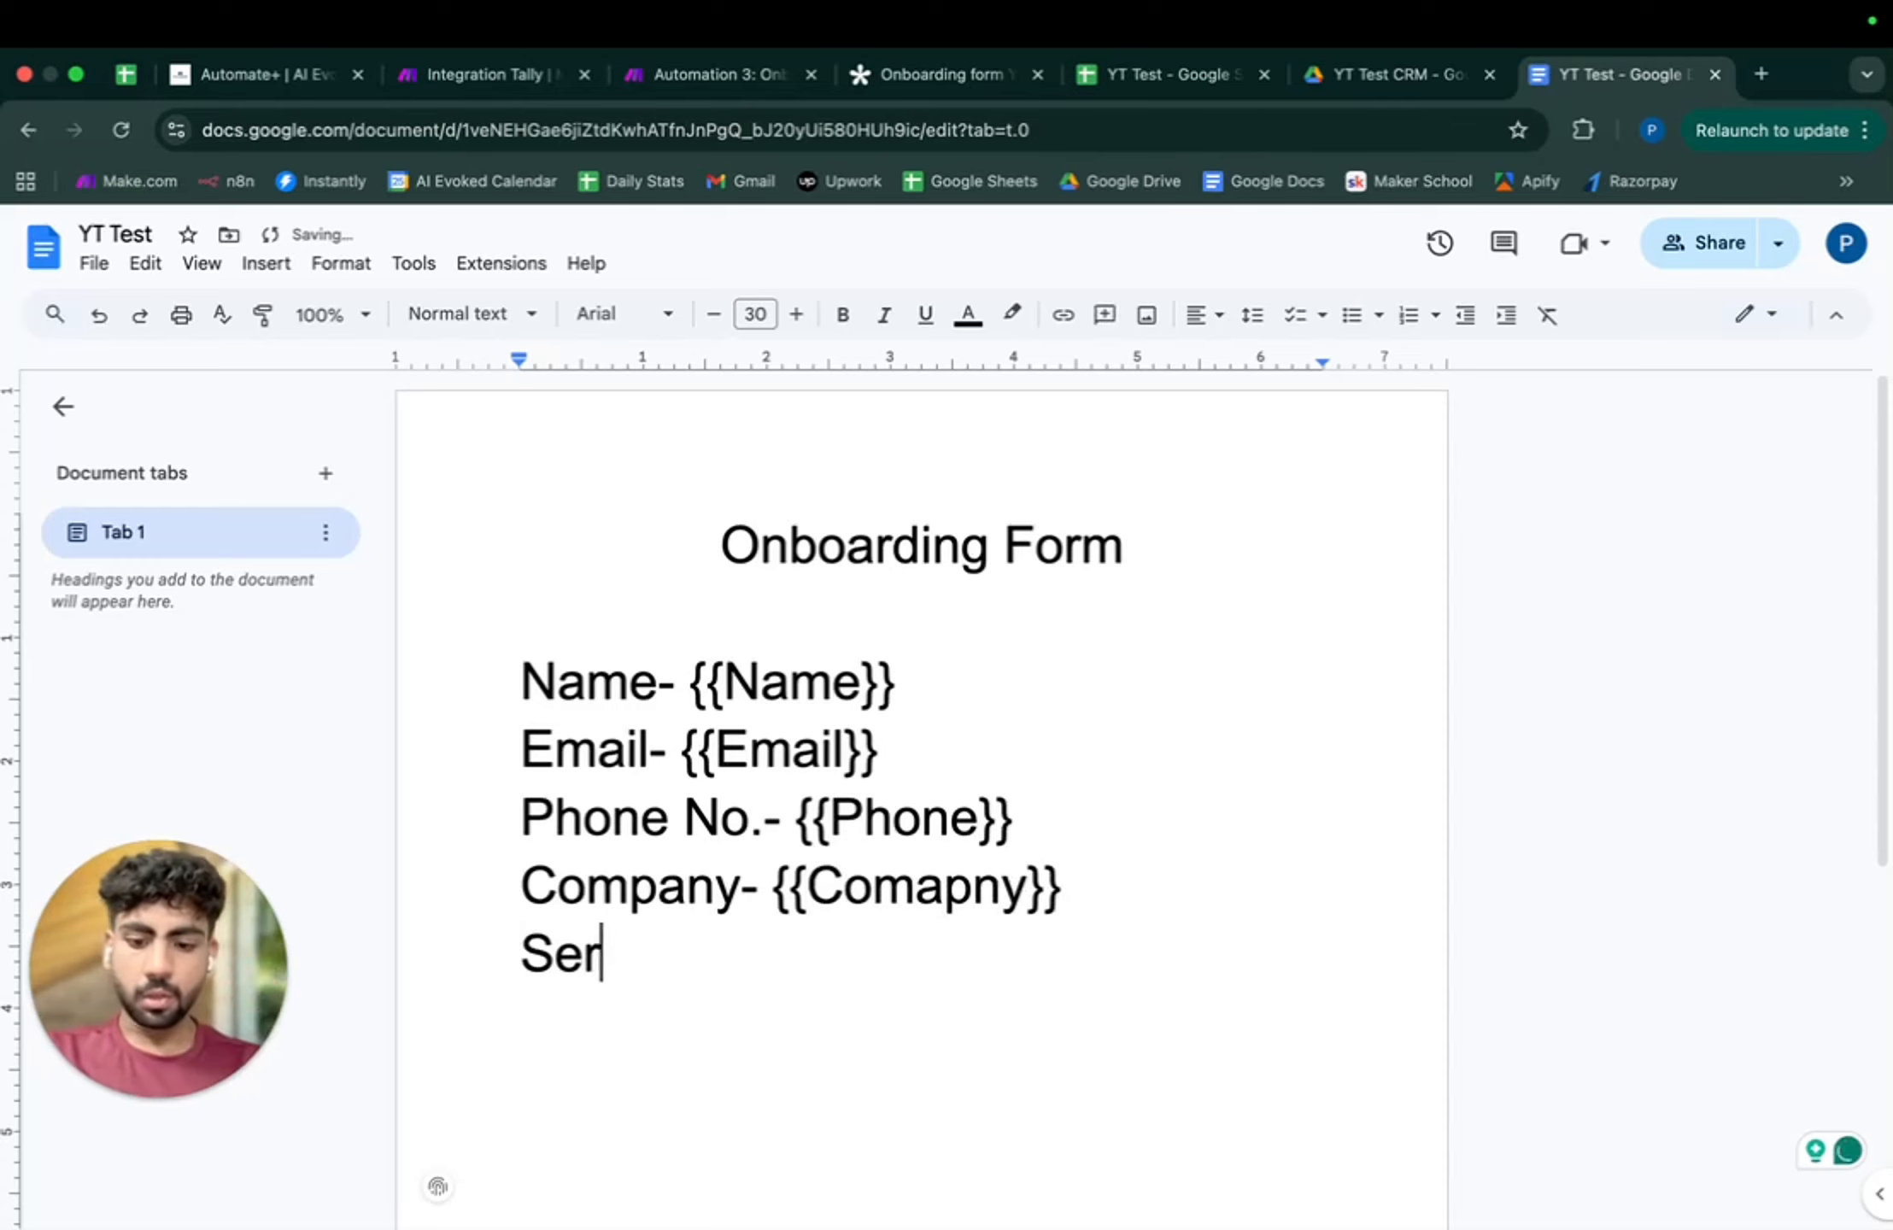
pyautogui.write('vices- {{Ser}}')
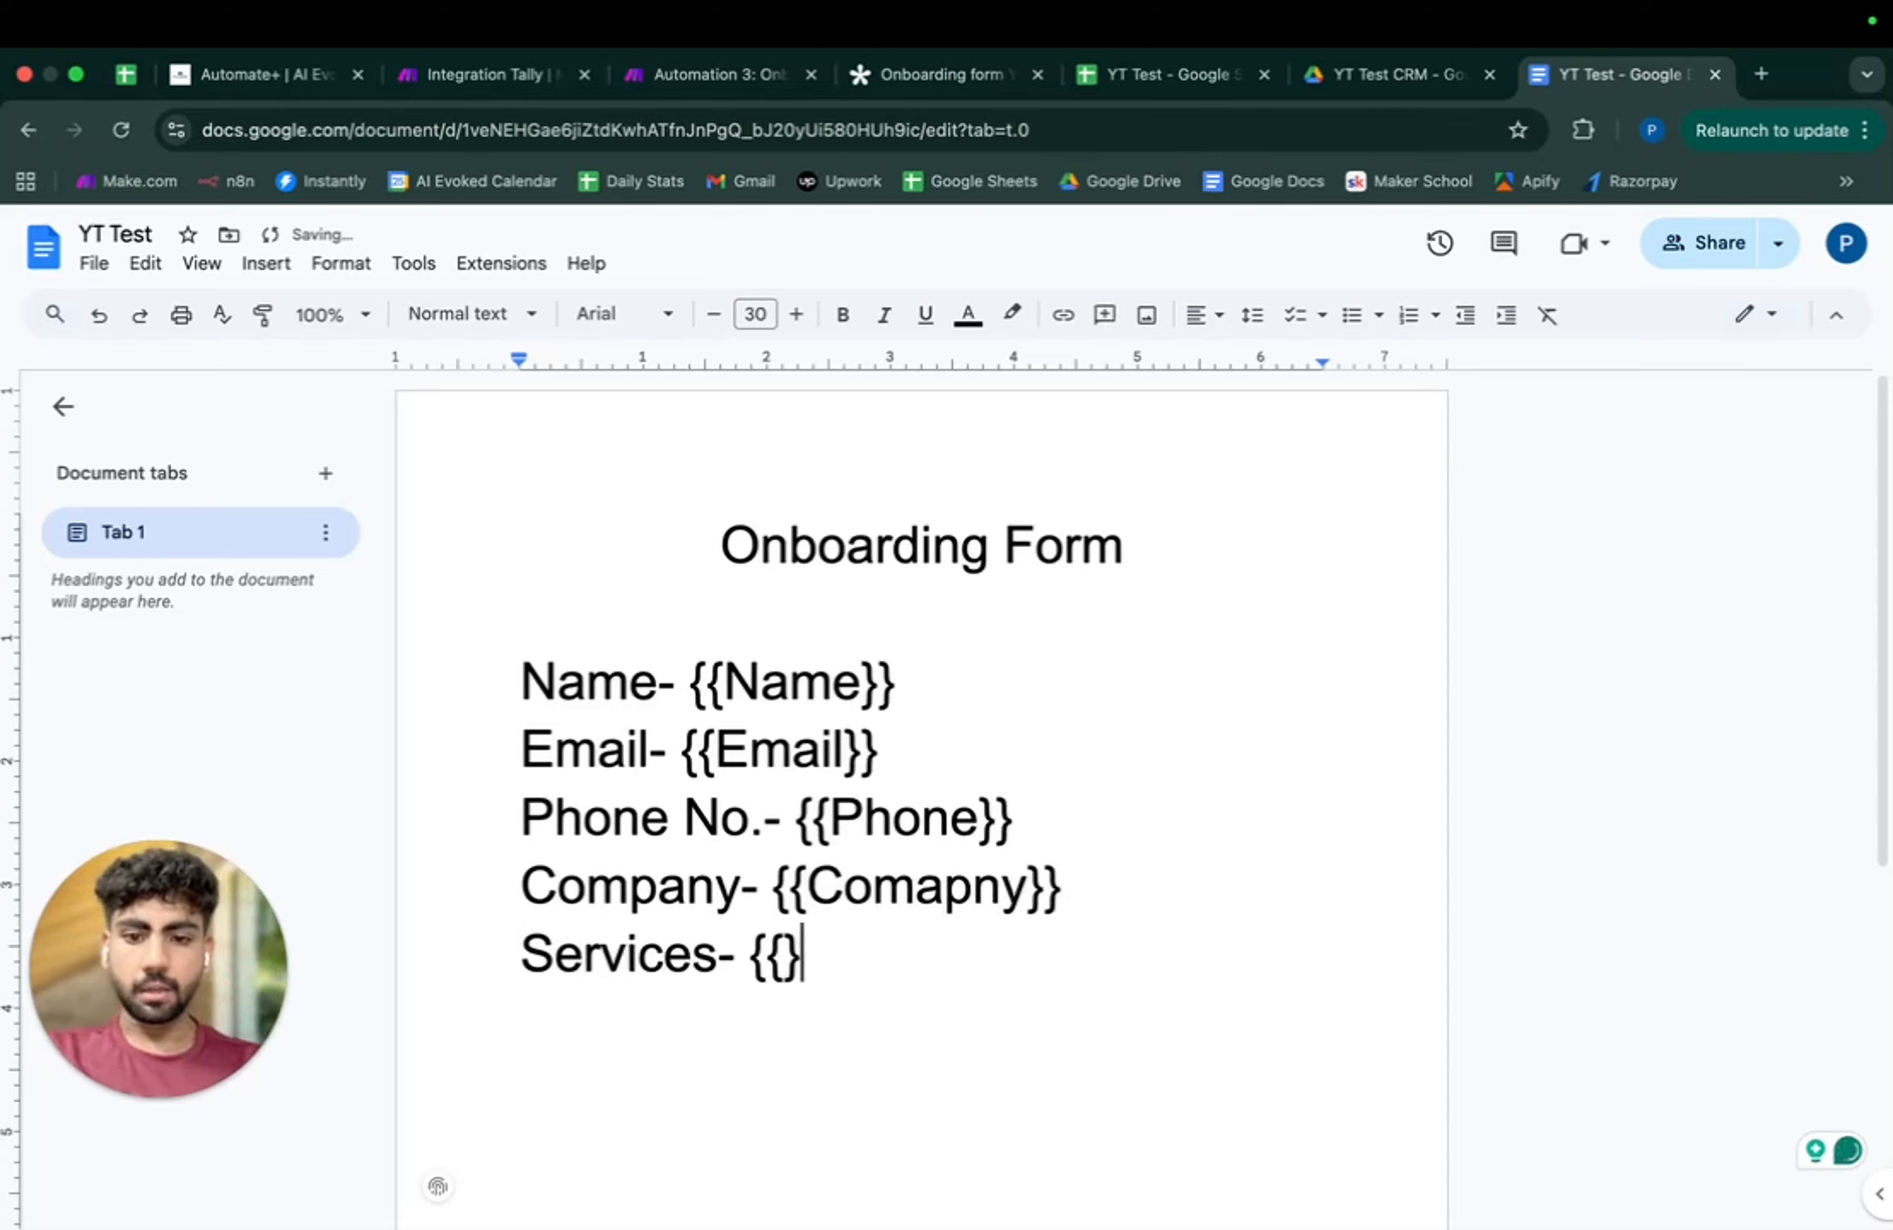
pyautogui.press('Left')
pyautogui.press('Left')
pyautogui.write('Service')
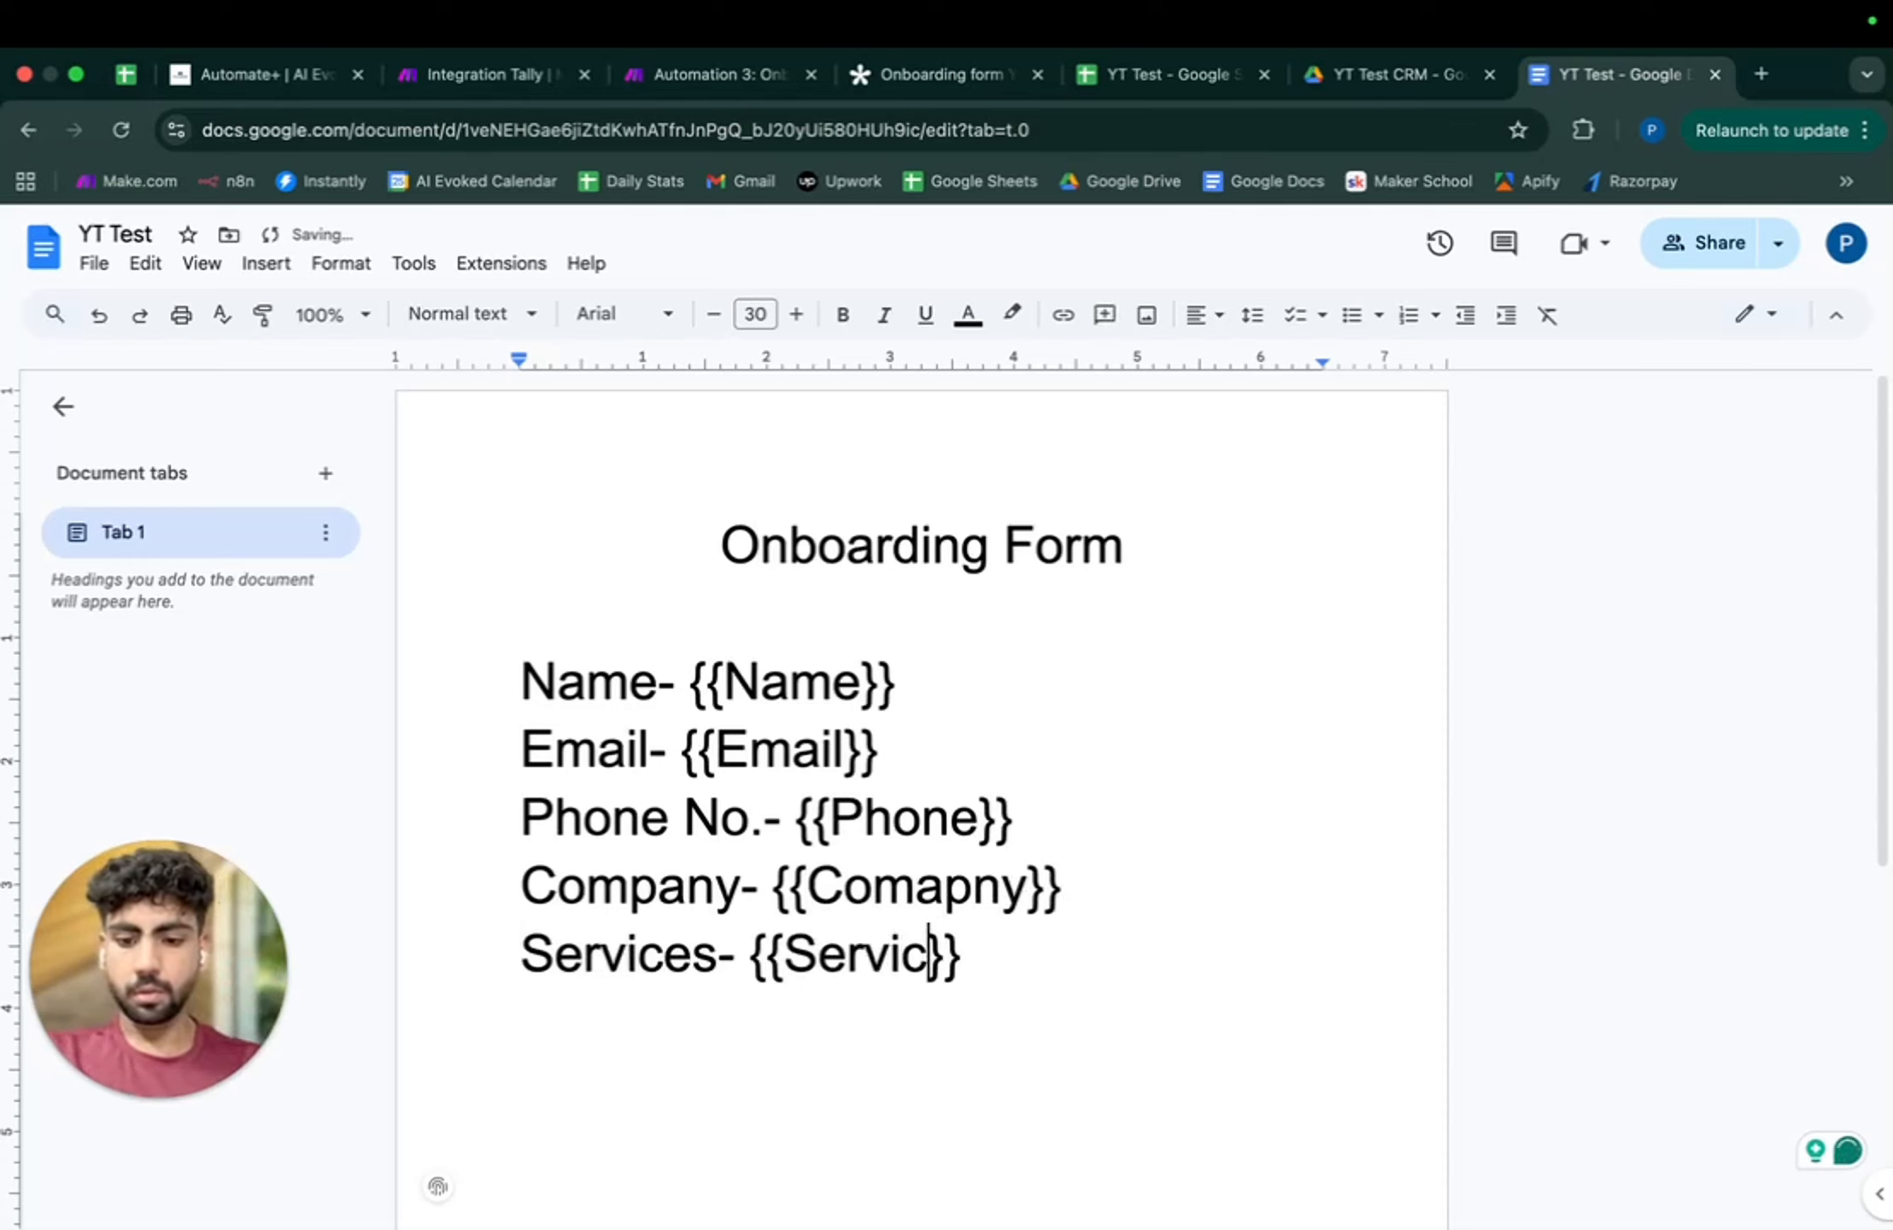
pyautogui.press('Right')
pyautogui.press('Right')
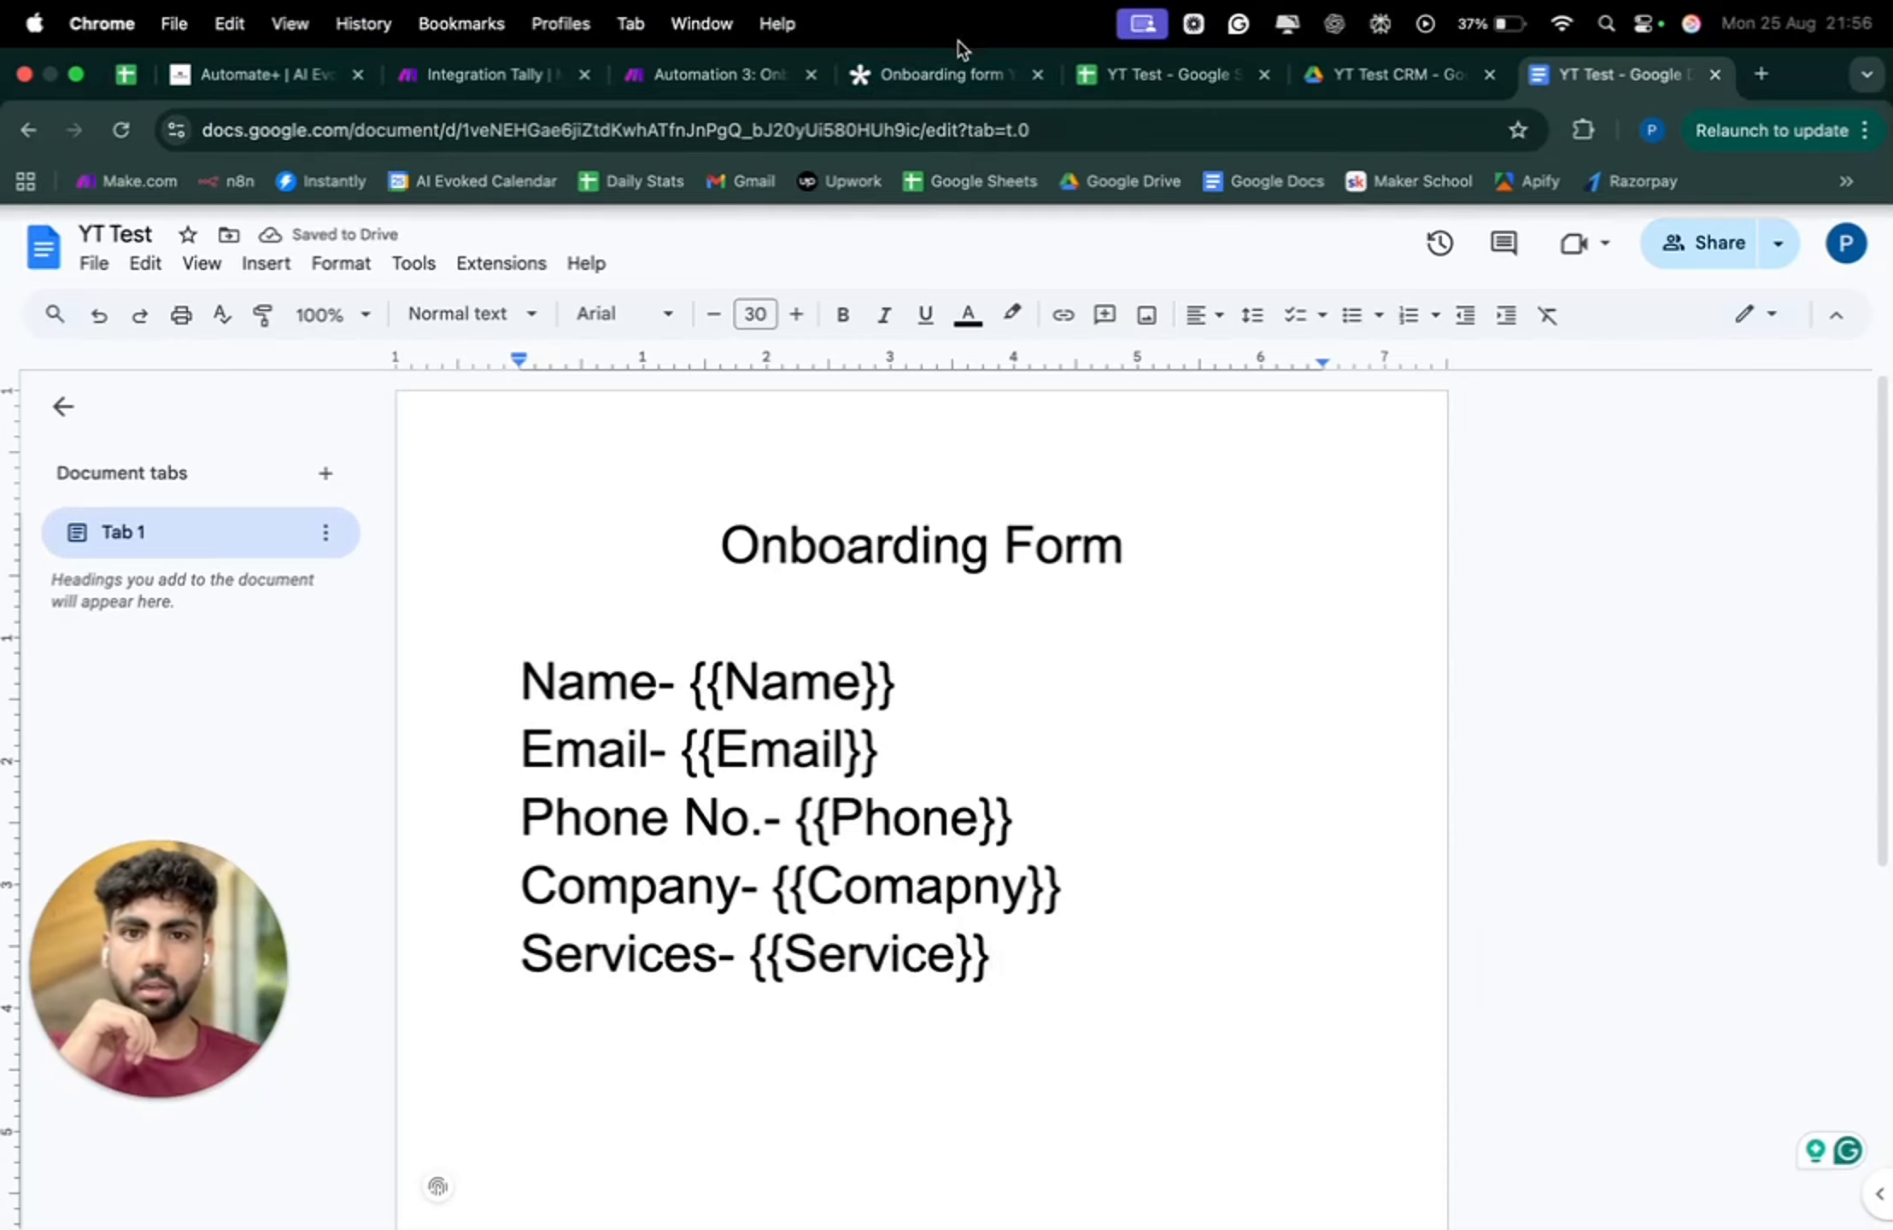
# - Switch from the template document to the Integration Tally scenario and close the module search panel
pyautogui.click(948, 70)
pyautogui.click(684, 70)
pyautogui.click(484, 74)
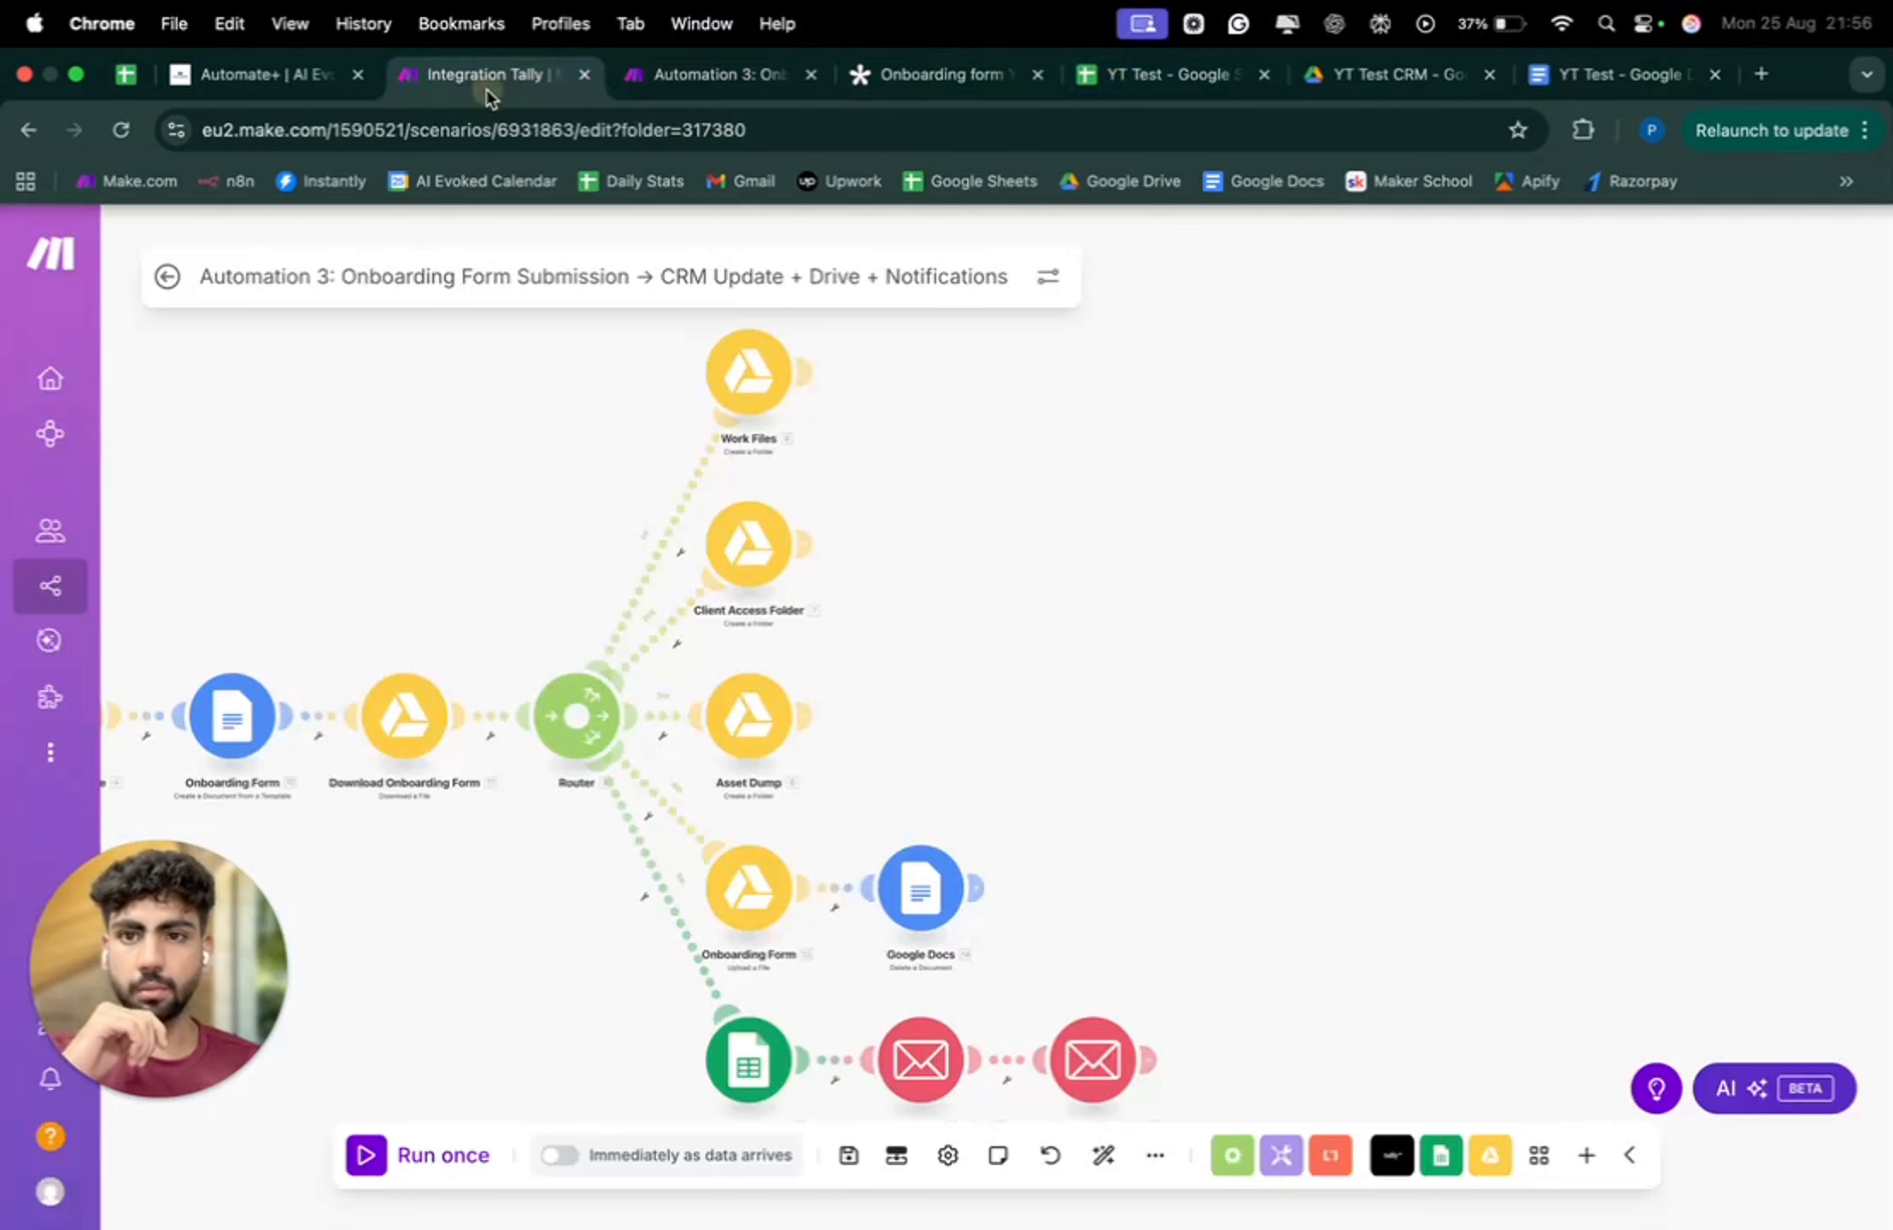
pyautogui.click(884, 872)
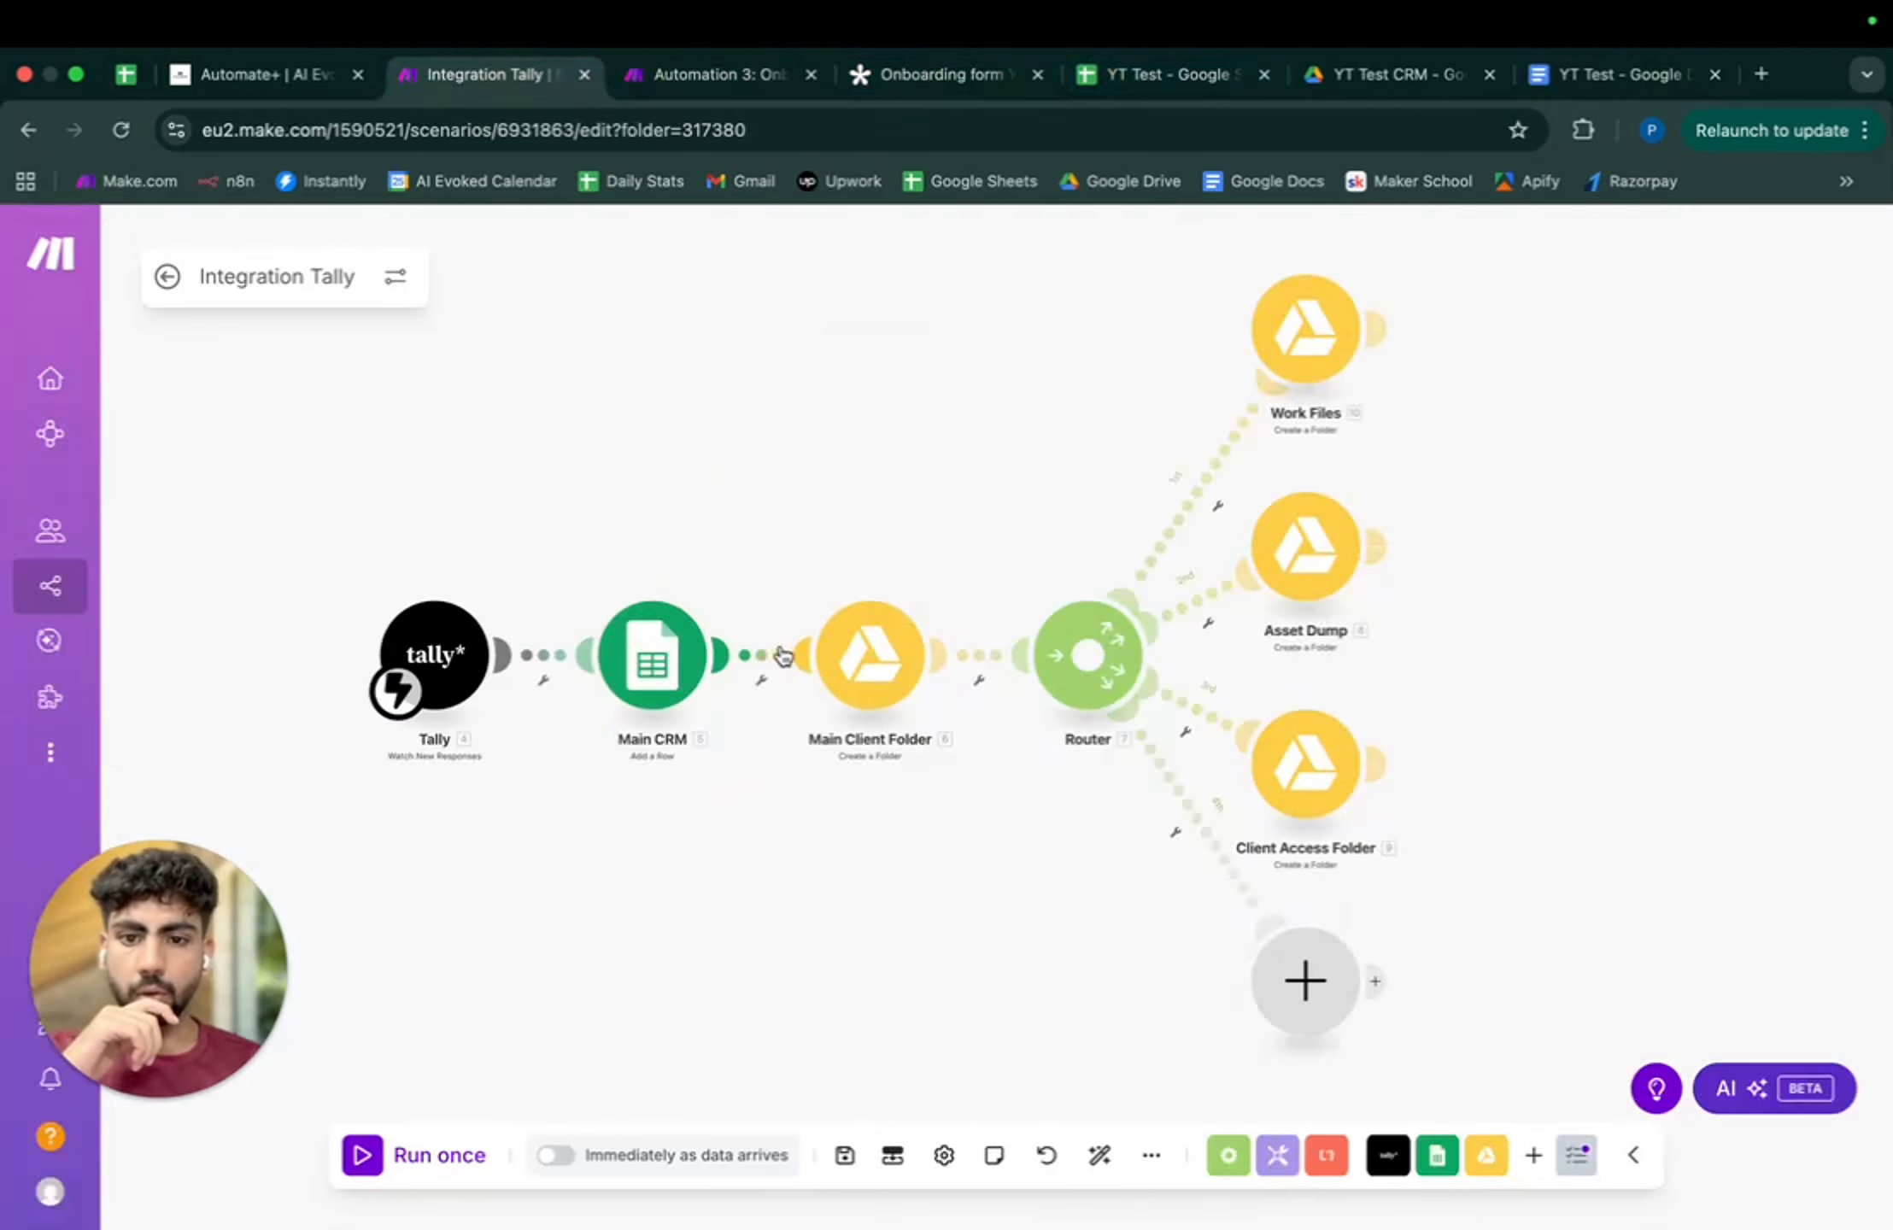
# - Unlink Main CRM from Main Client Folder and add an empty module to the canvas
pyautogui.click(760, 665)
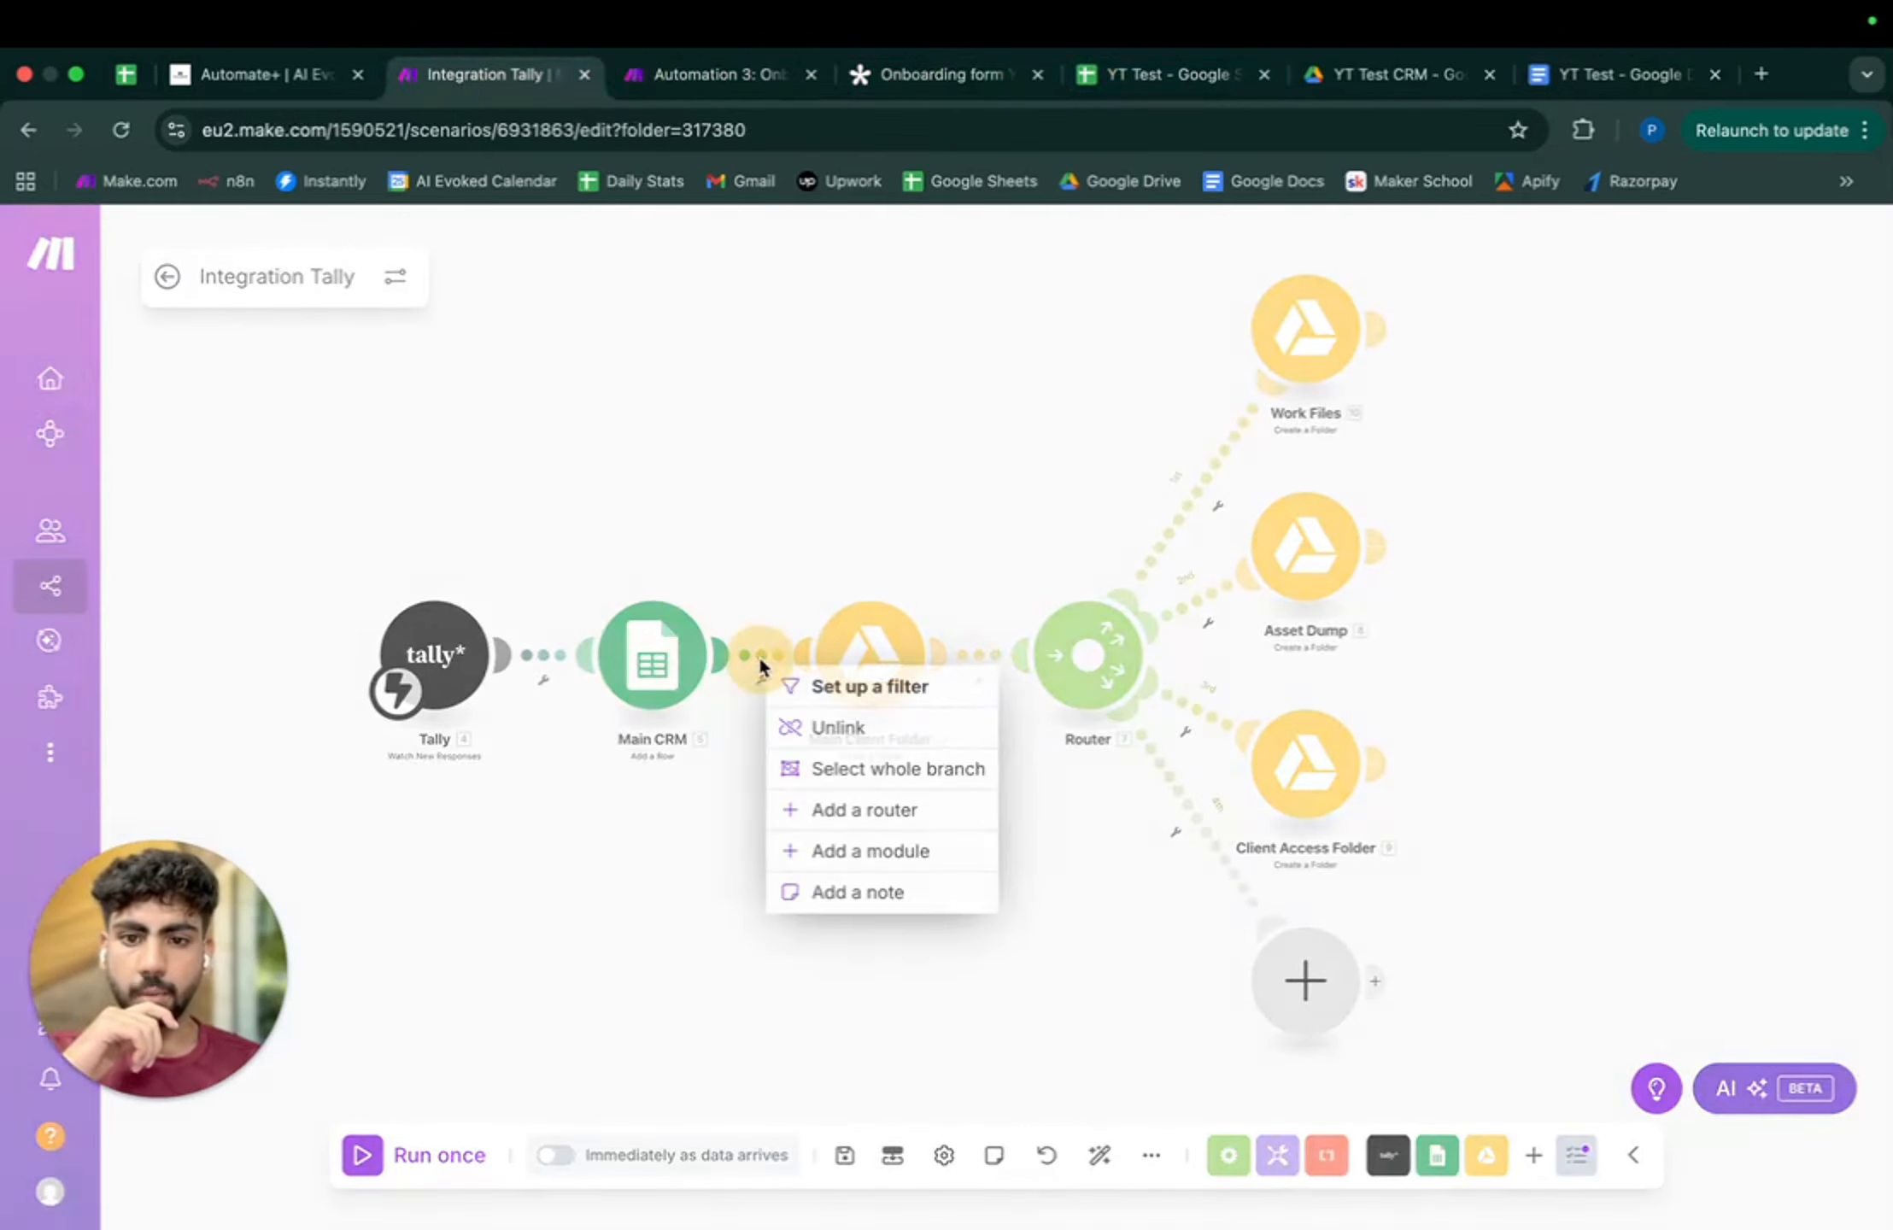
pyautogui.click(795, 727)
pyautogui.rightClick(1028, 983)
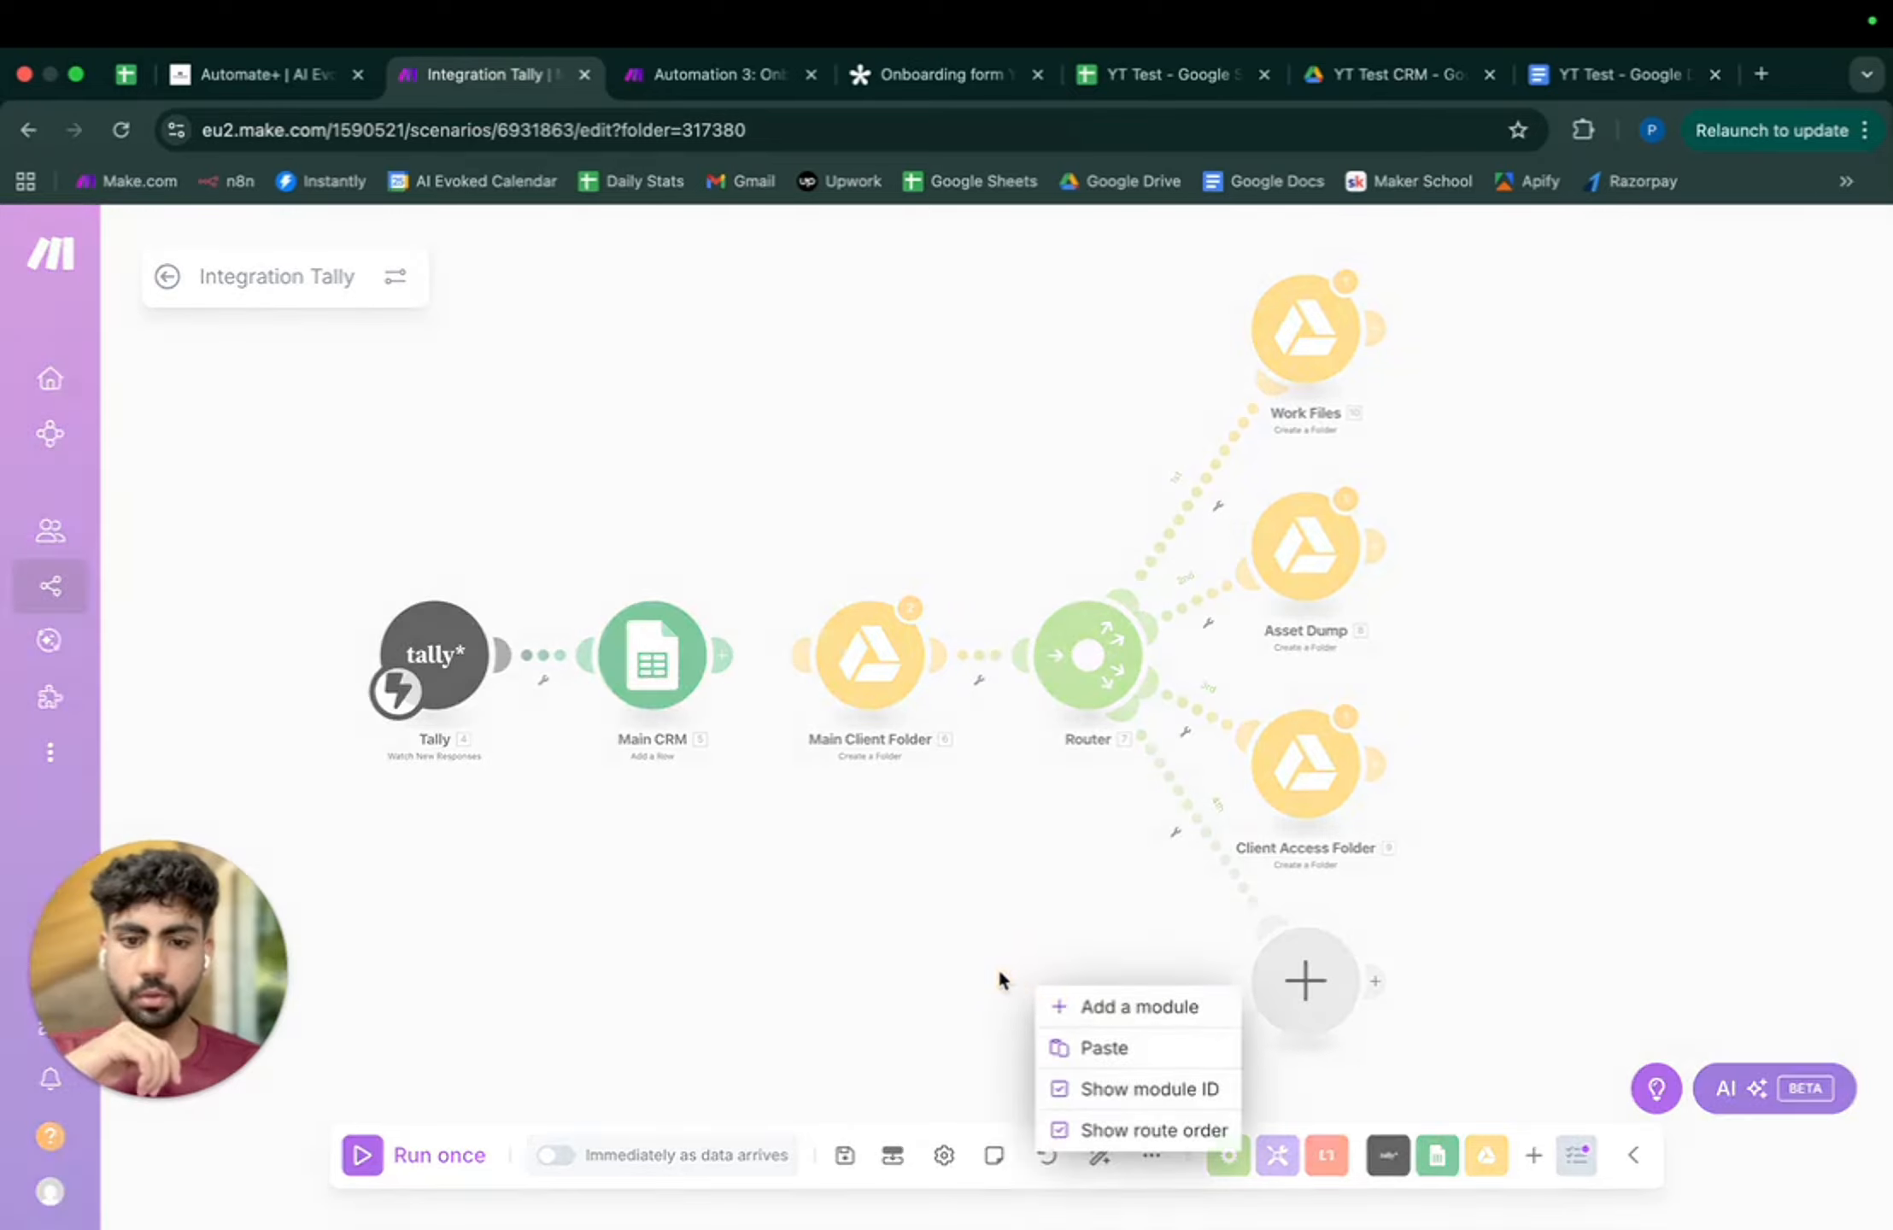
pyautogui.click(1102, 1006)
pyautogui.moveTo(1044, 983); pyautogui.dragTo(795, 654)
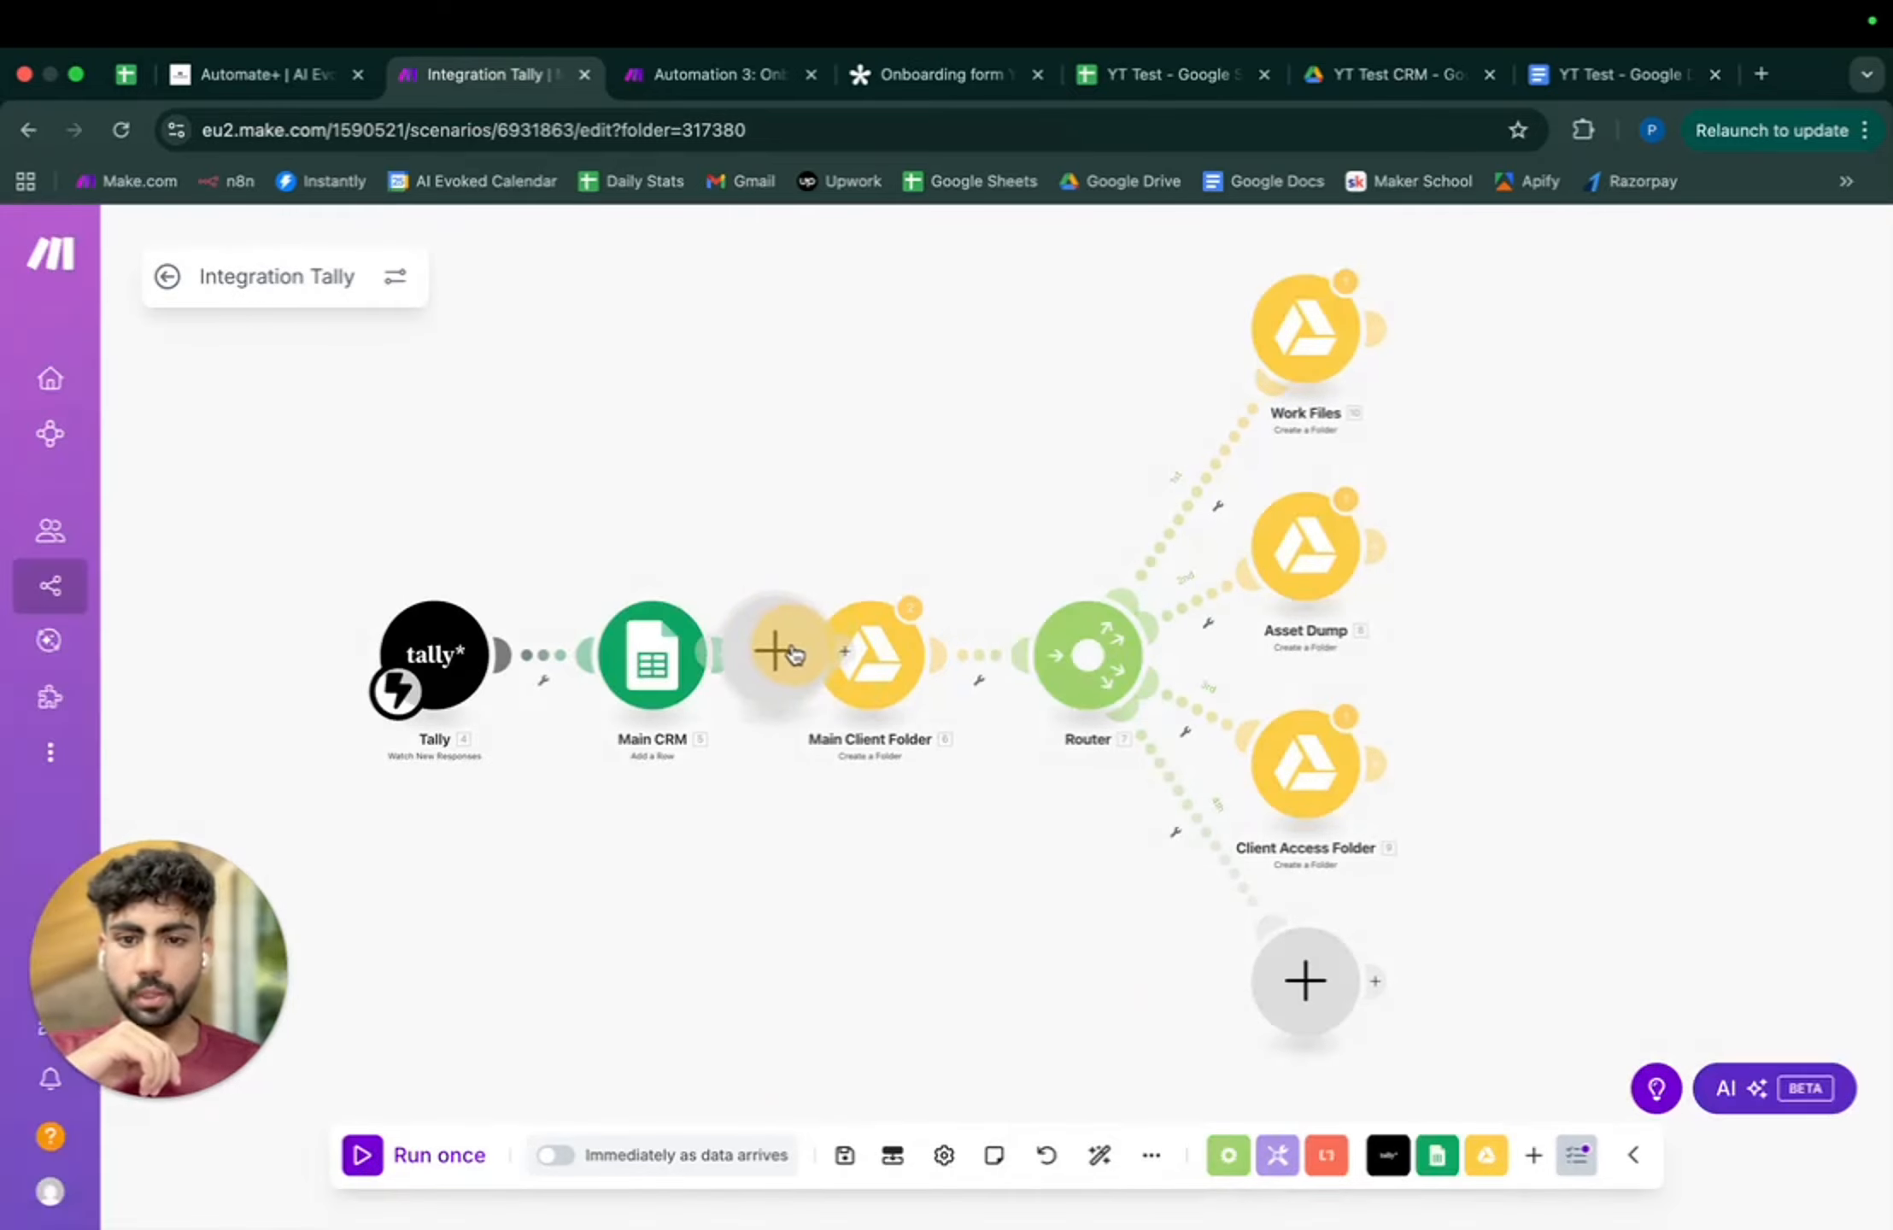
pyautogui.click(1099, 1157)
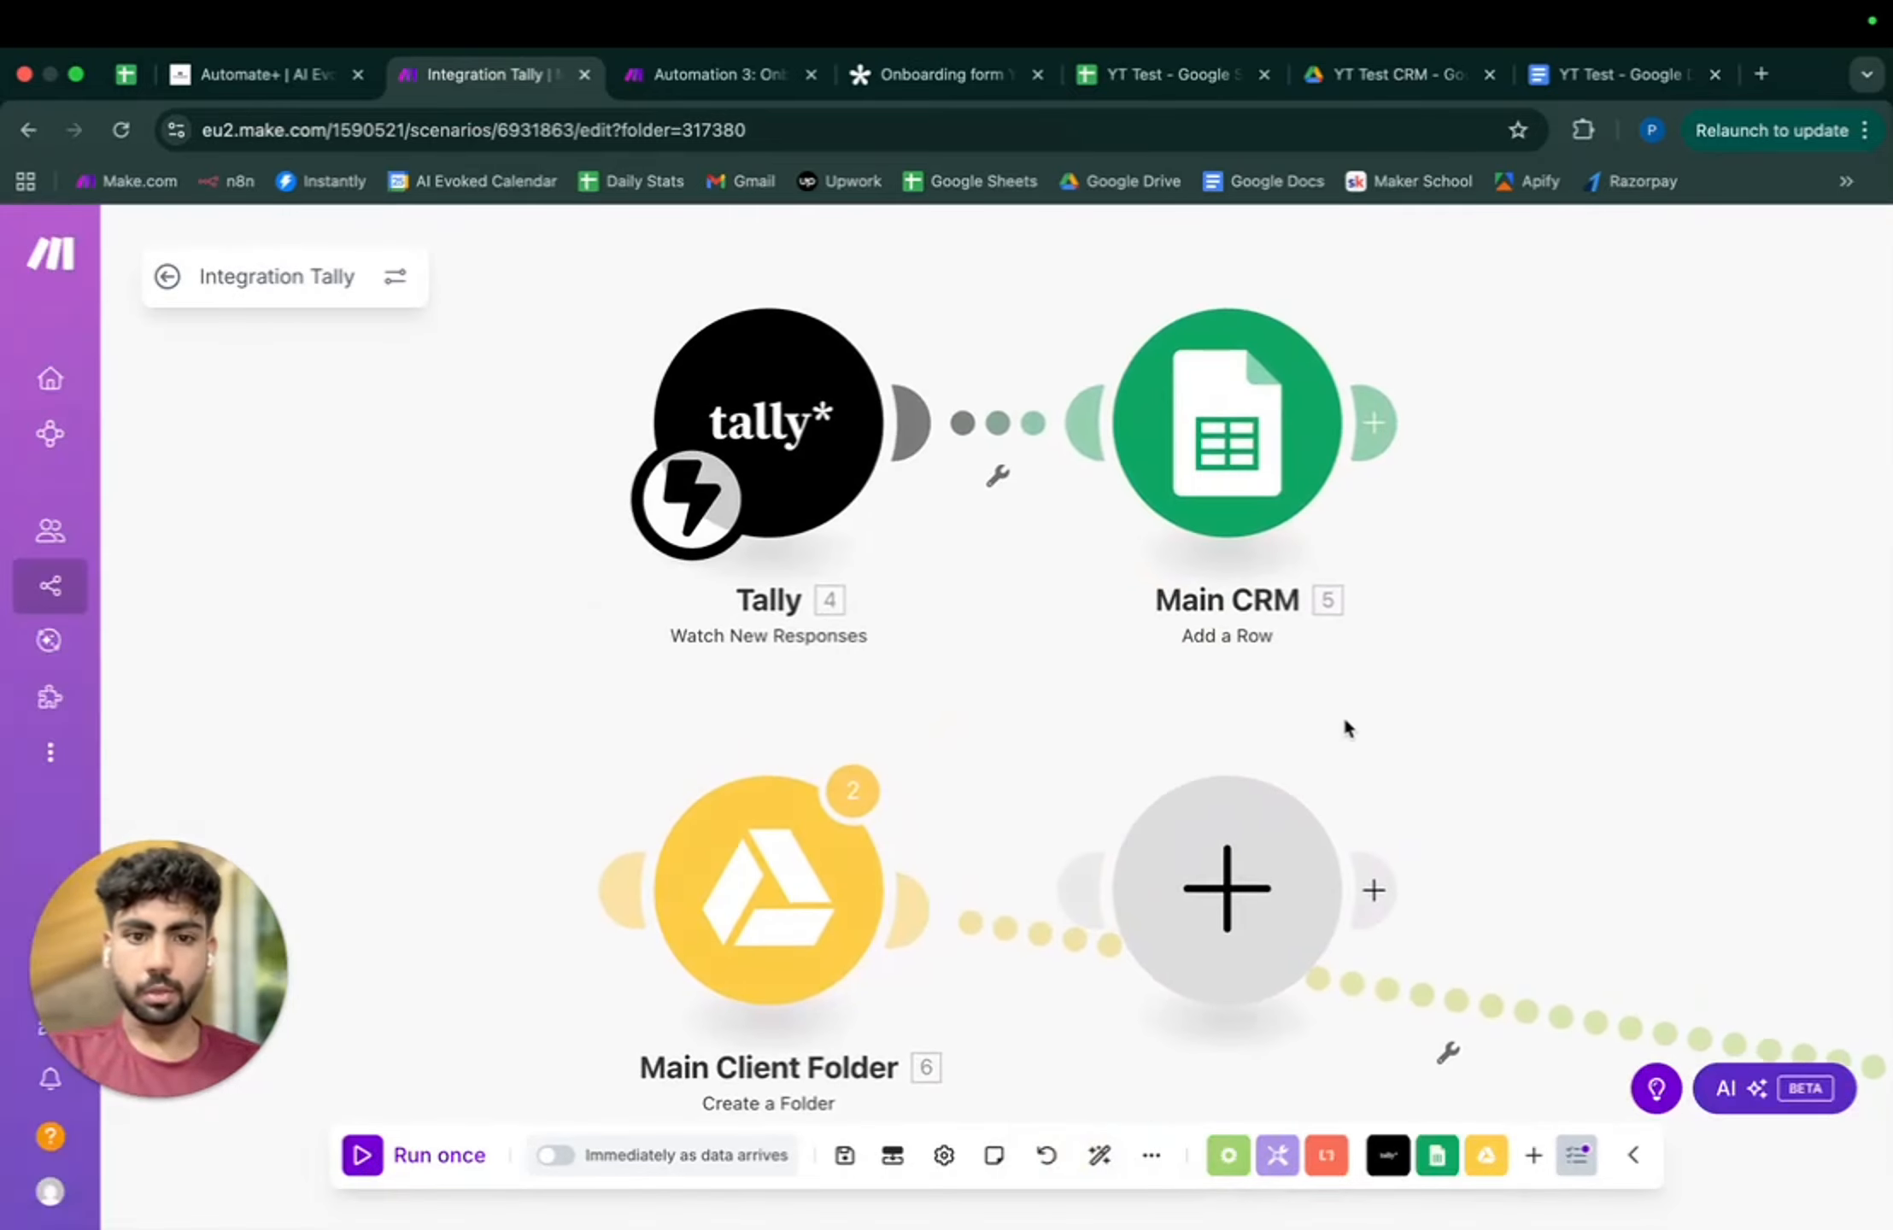
# - Wire the empty module between Main CRM and Main Client Folder and auto-align the layout
pyautogui.moveTo(1166, 866); pyautogui.dragTo(1487, 428)
pyautogui.moveTo(1445, 407); pyautogui.dragTo(1508, 427)
pyautogui.click(1639, 452)
pyautogui.click(1725, 548)
pyautogui.moveTo(1763, 435); pyautogui.dragTo(619, 907)
pyautogui.click(1100, 1156)
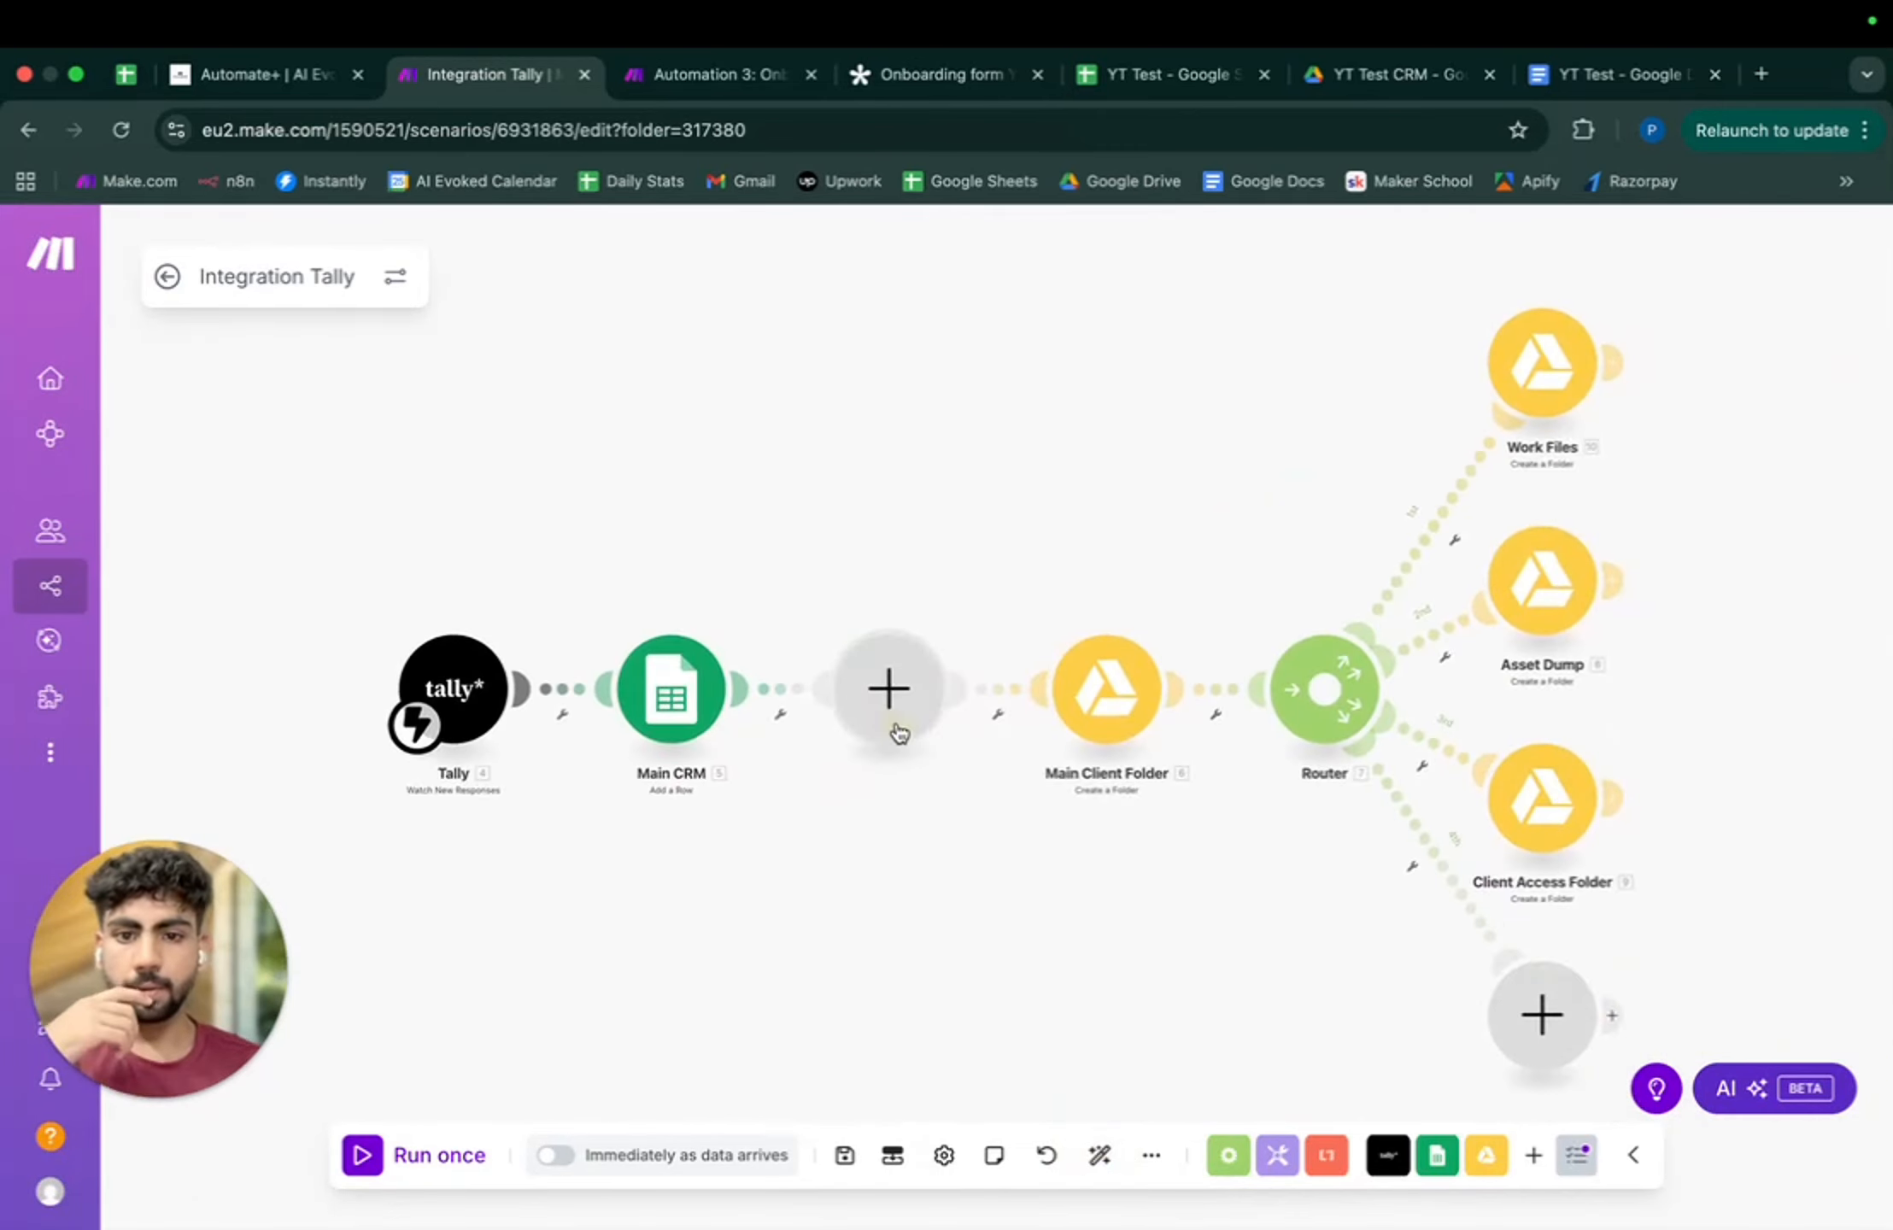
pyautogui.click(893, 709)
# - Search 'docs' and add the Google Docs Create a Document from a Template action
pyautogui.write('docs')
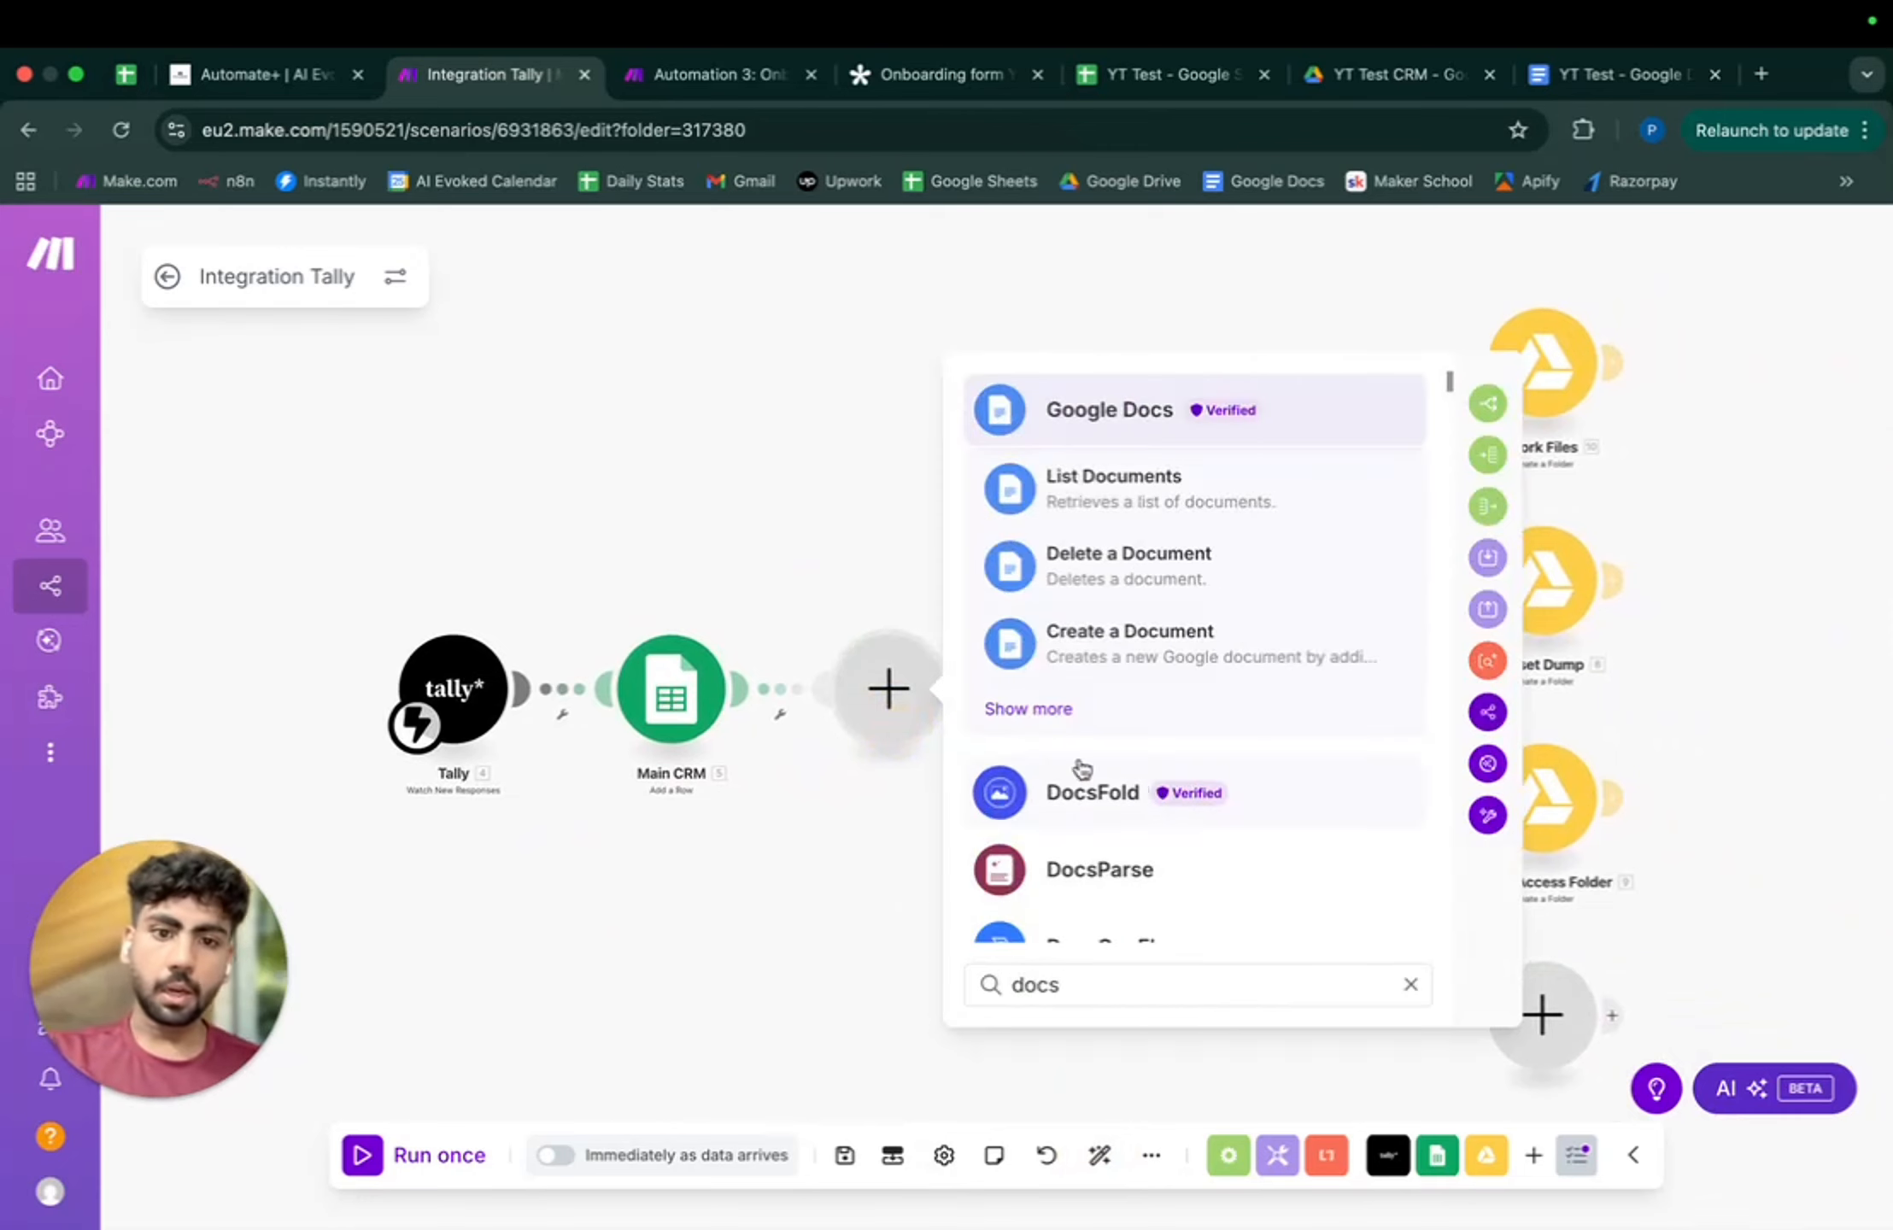
pyautogui.click(1034, 707)
pyautogui.scroll(-3, 1213, 752)
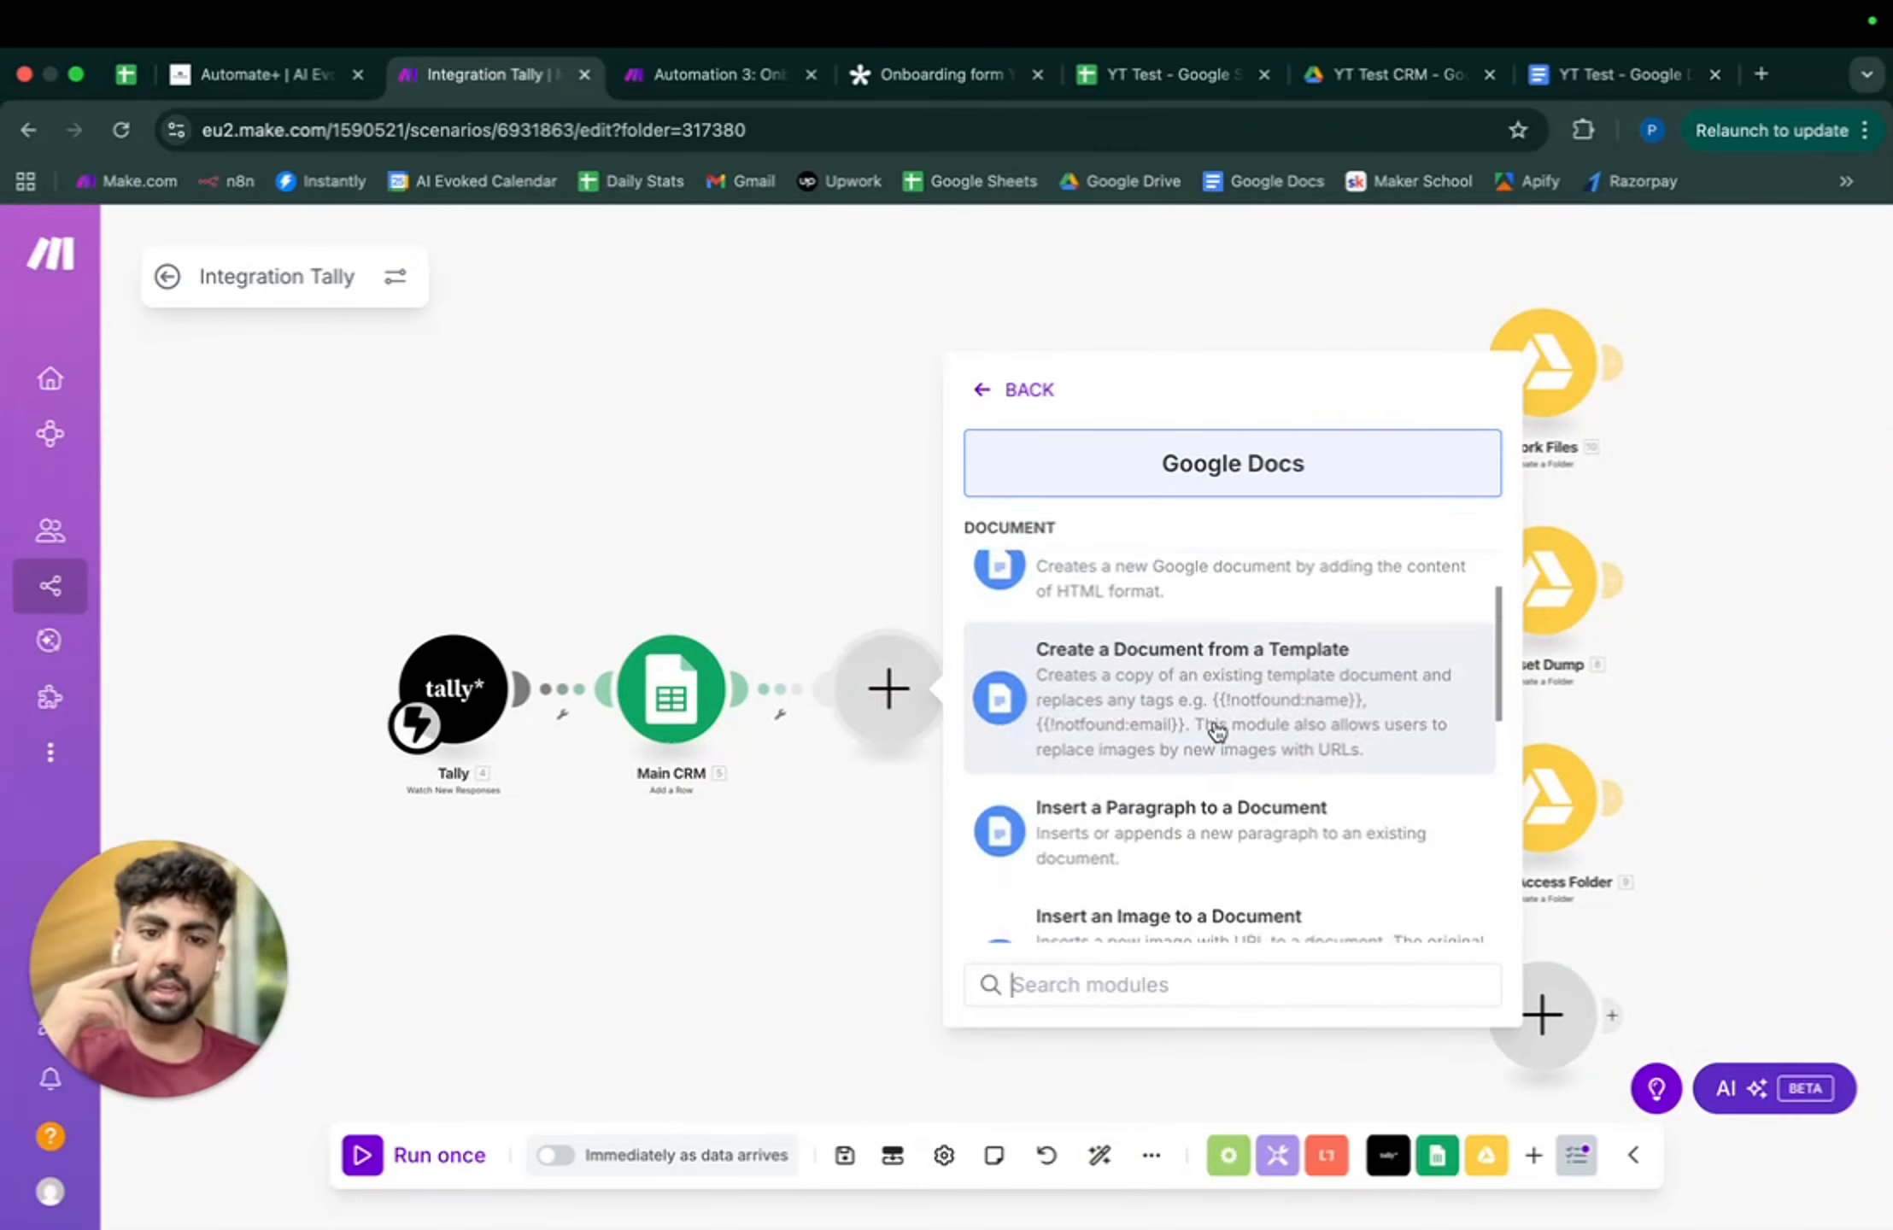
pyautogui.click(1269, 705)
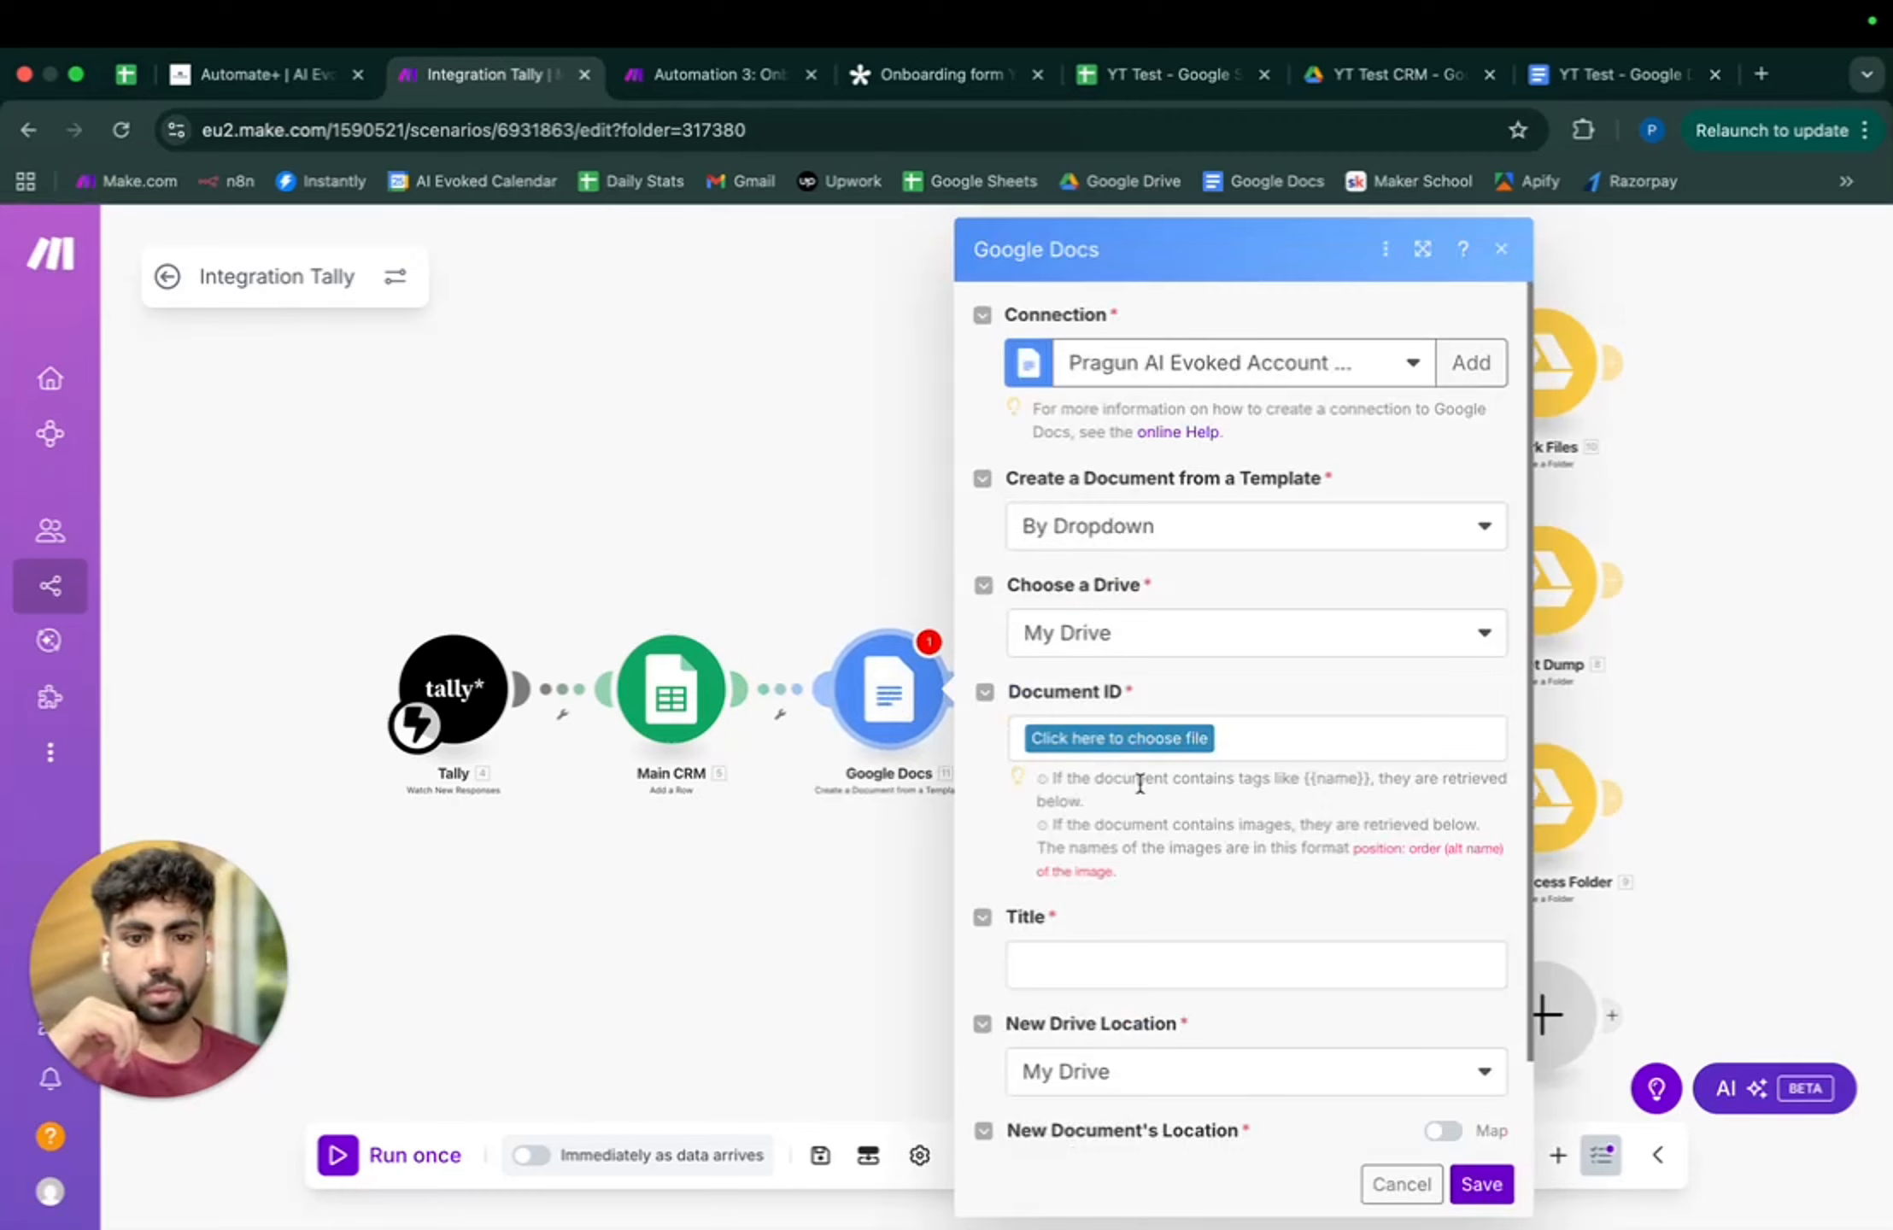
pyautogui.click(1139, 736)
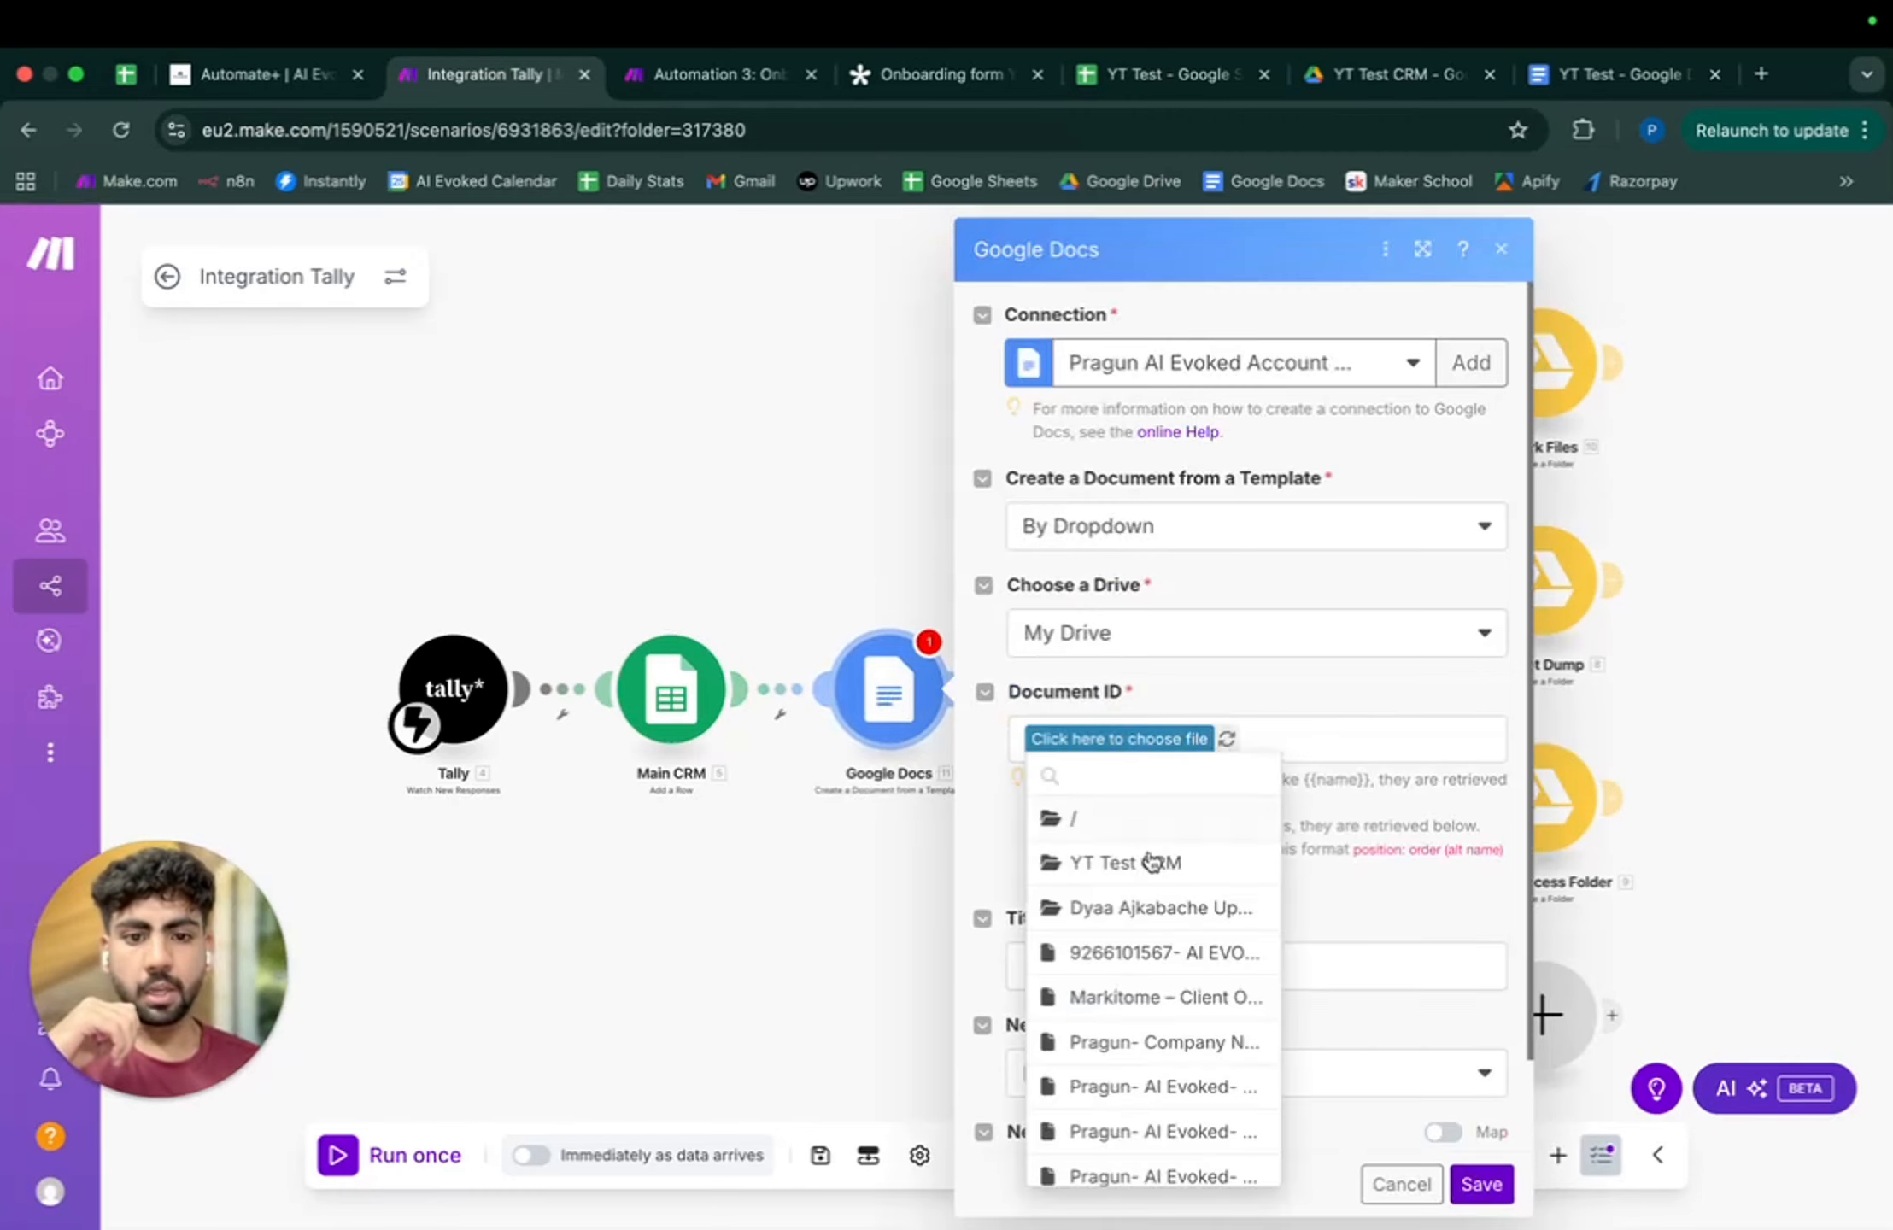
pyautogui.click(1149, 863)
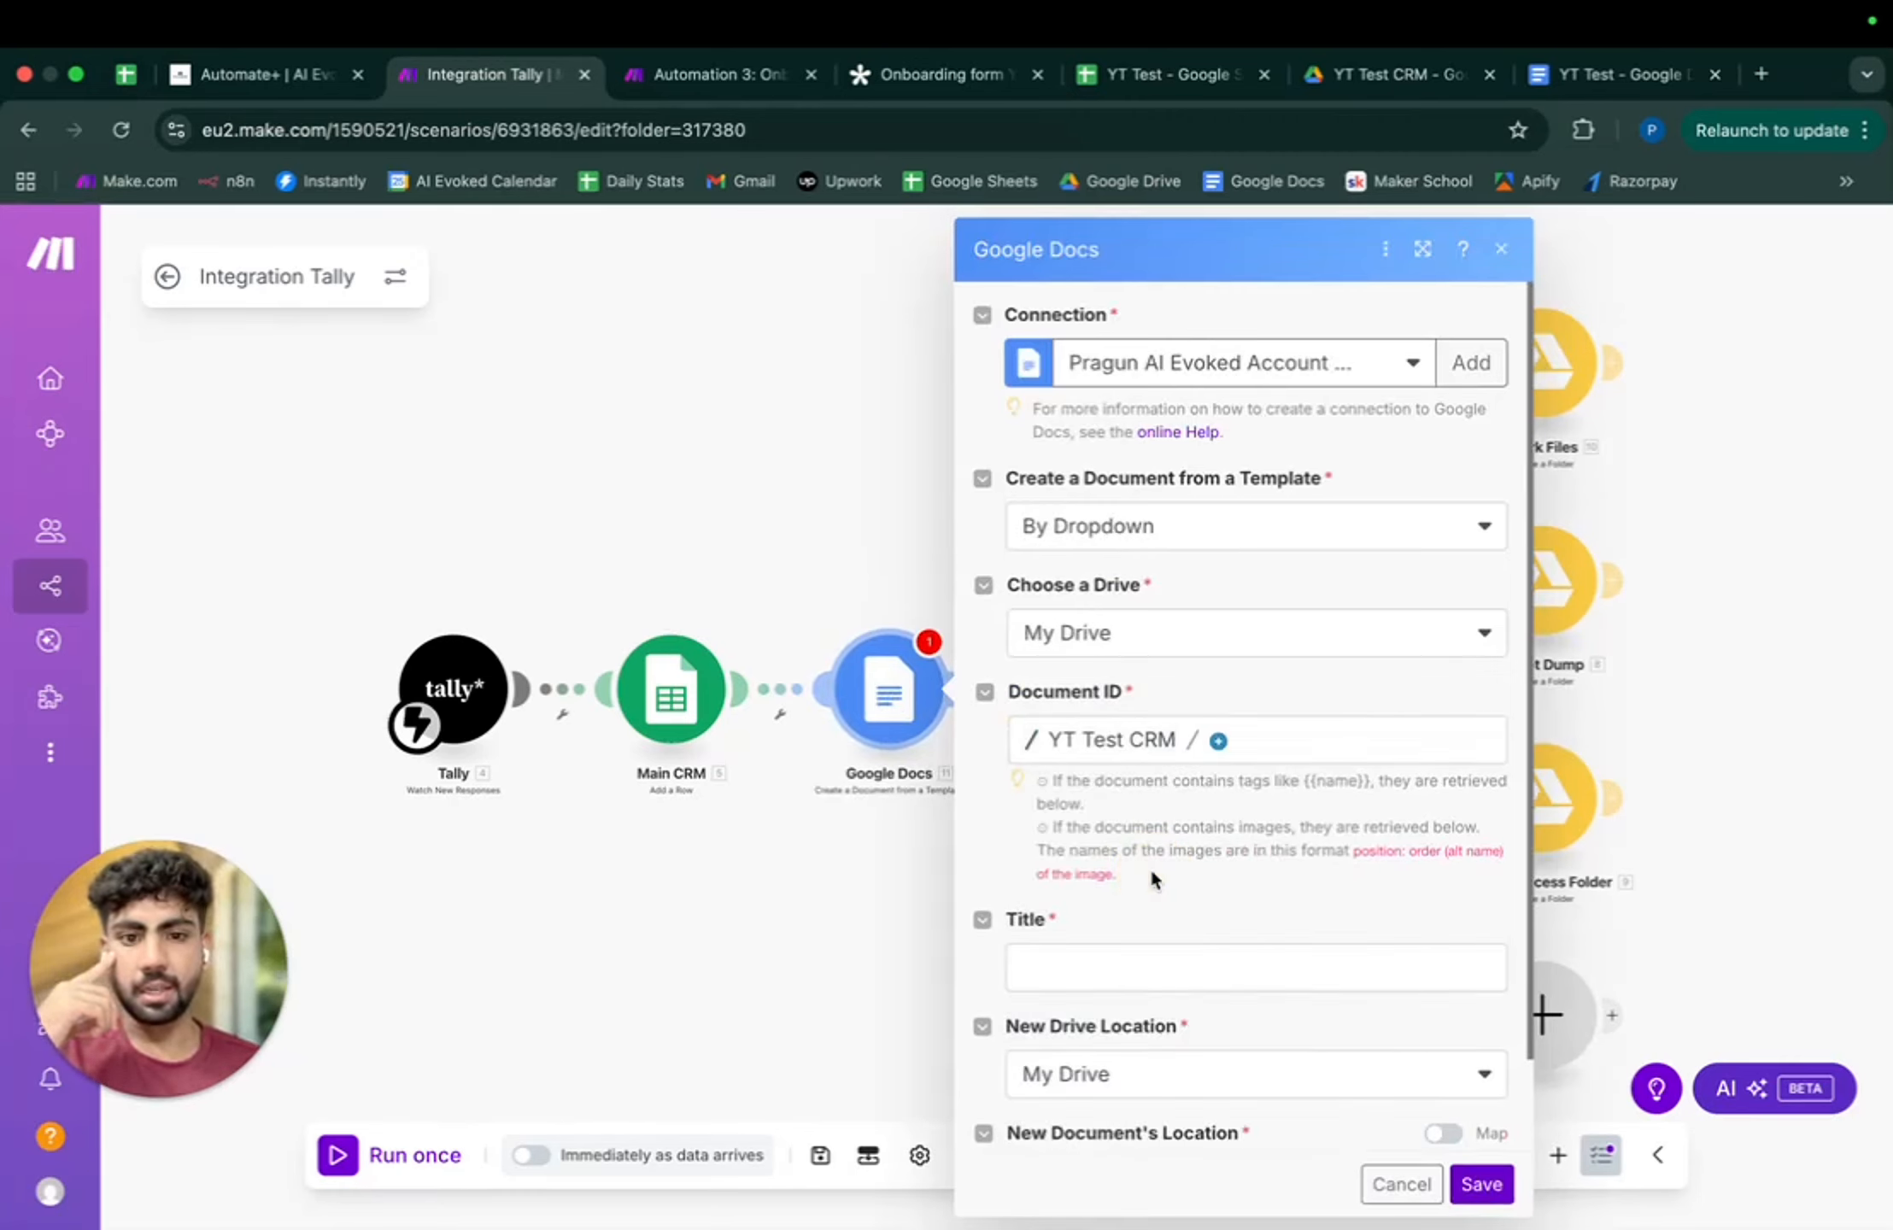
# - Switch the template drive to Shared With Me and pick the shared document as template
pyautogui.click(1114, 718)
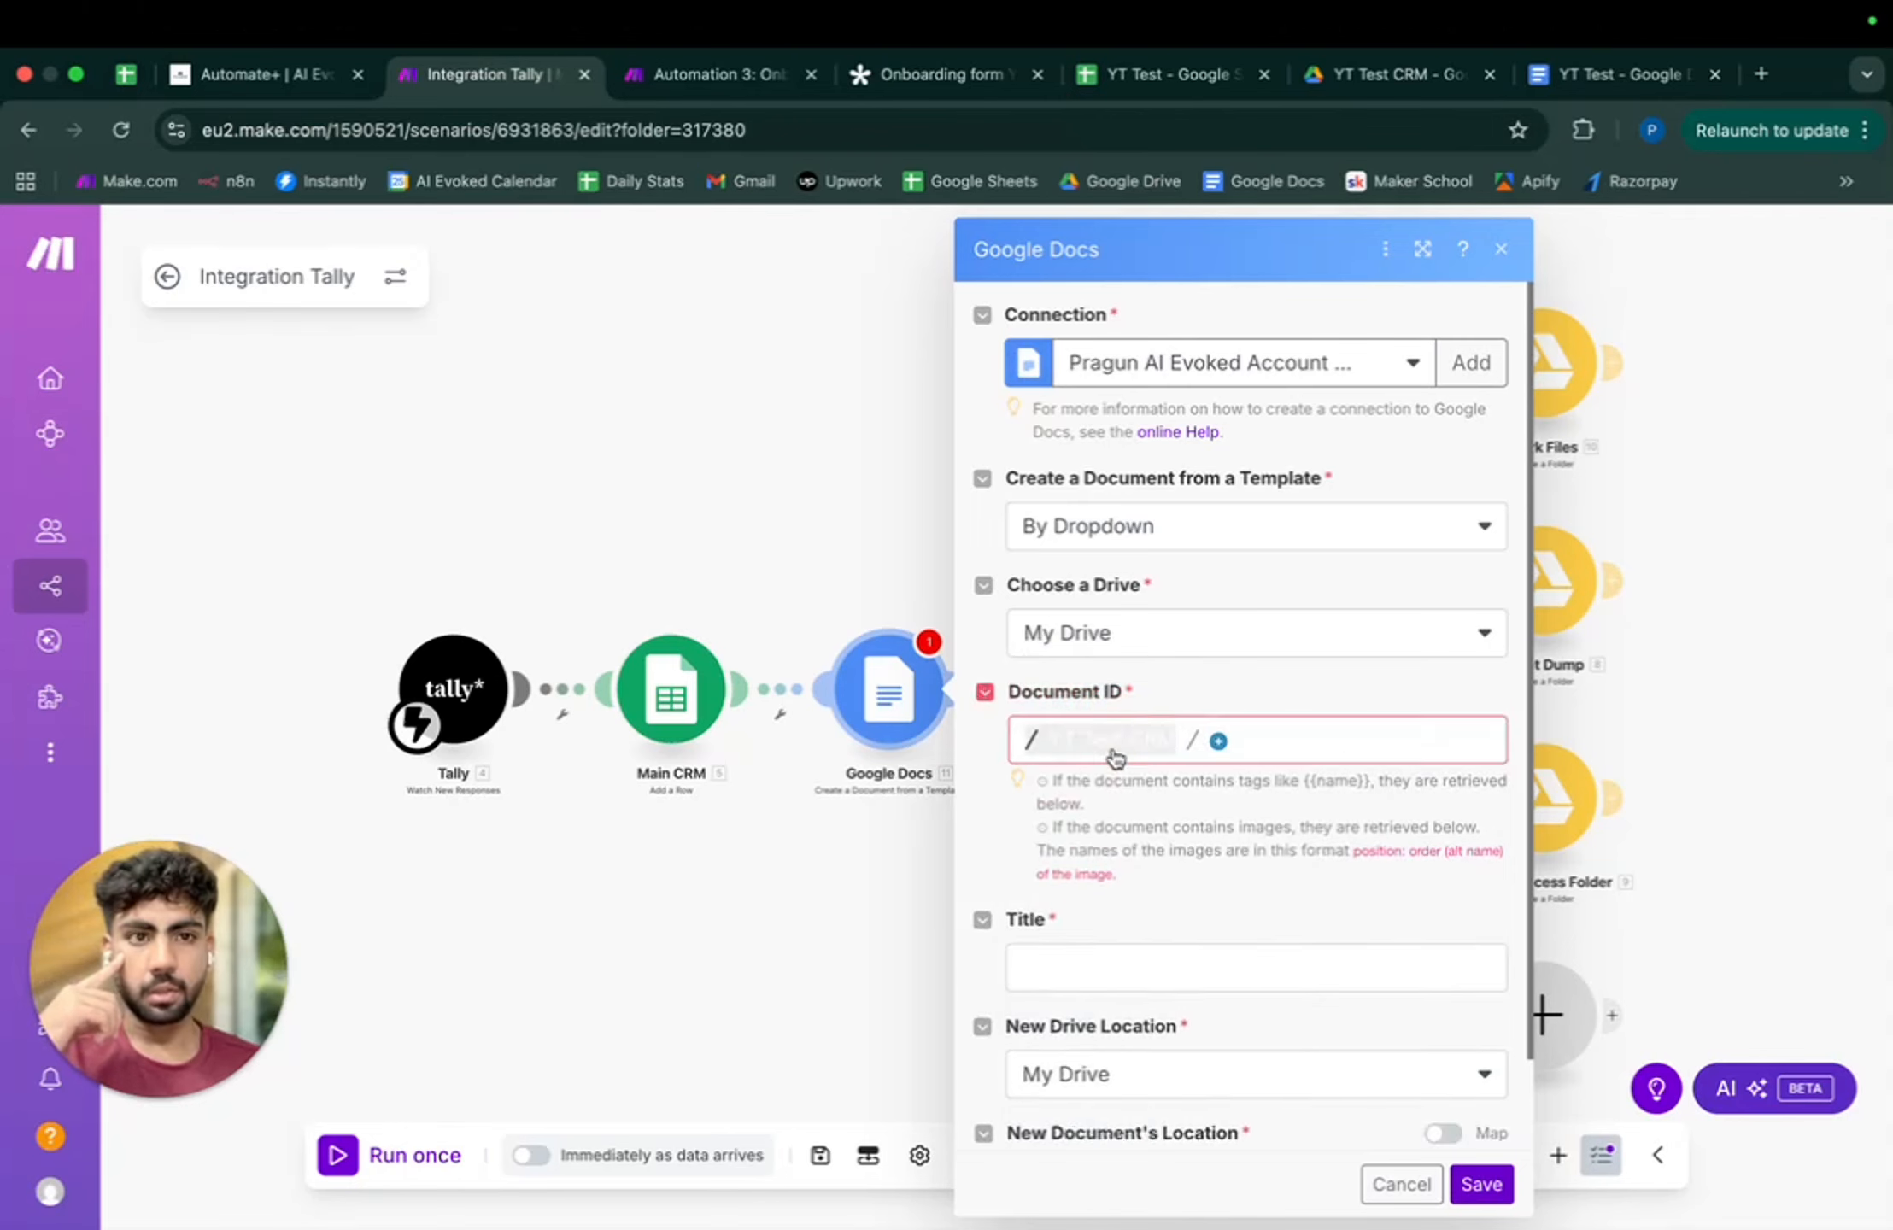
pyautogui.scroll(-3, 1149, 976)
pyautogui.scroll(3, 1150, 983)
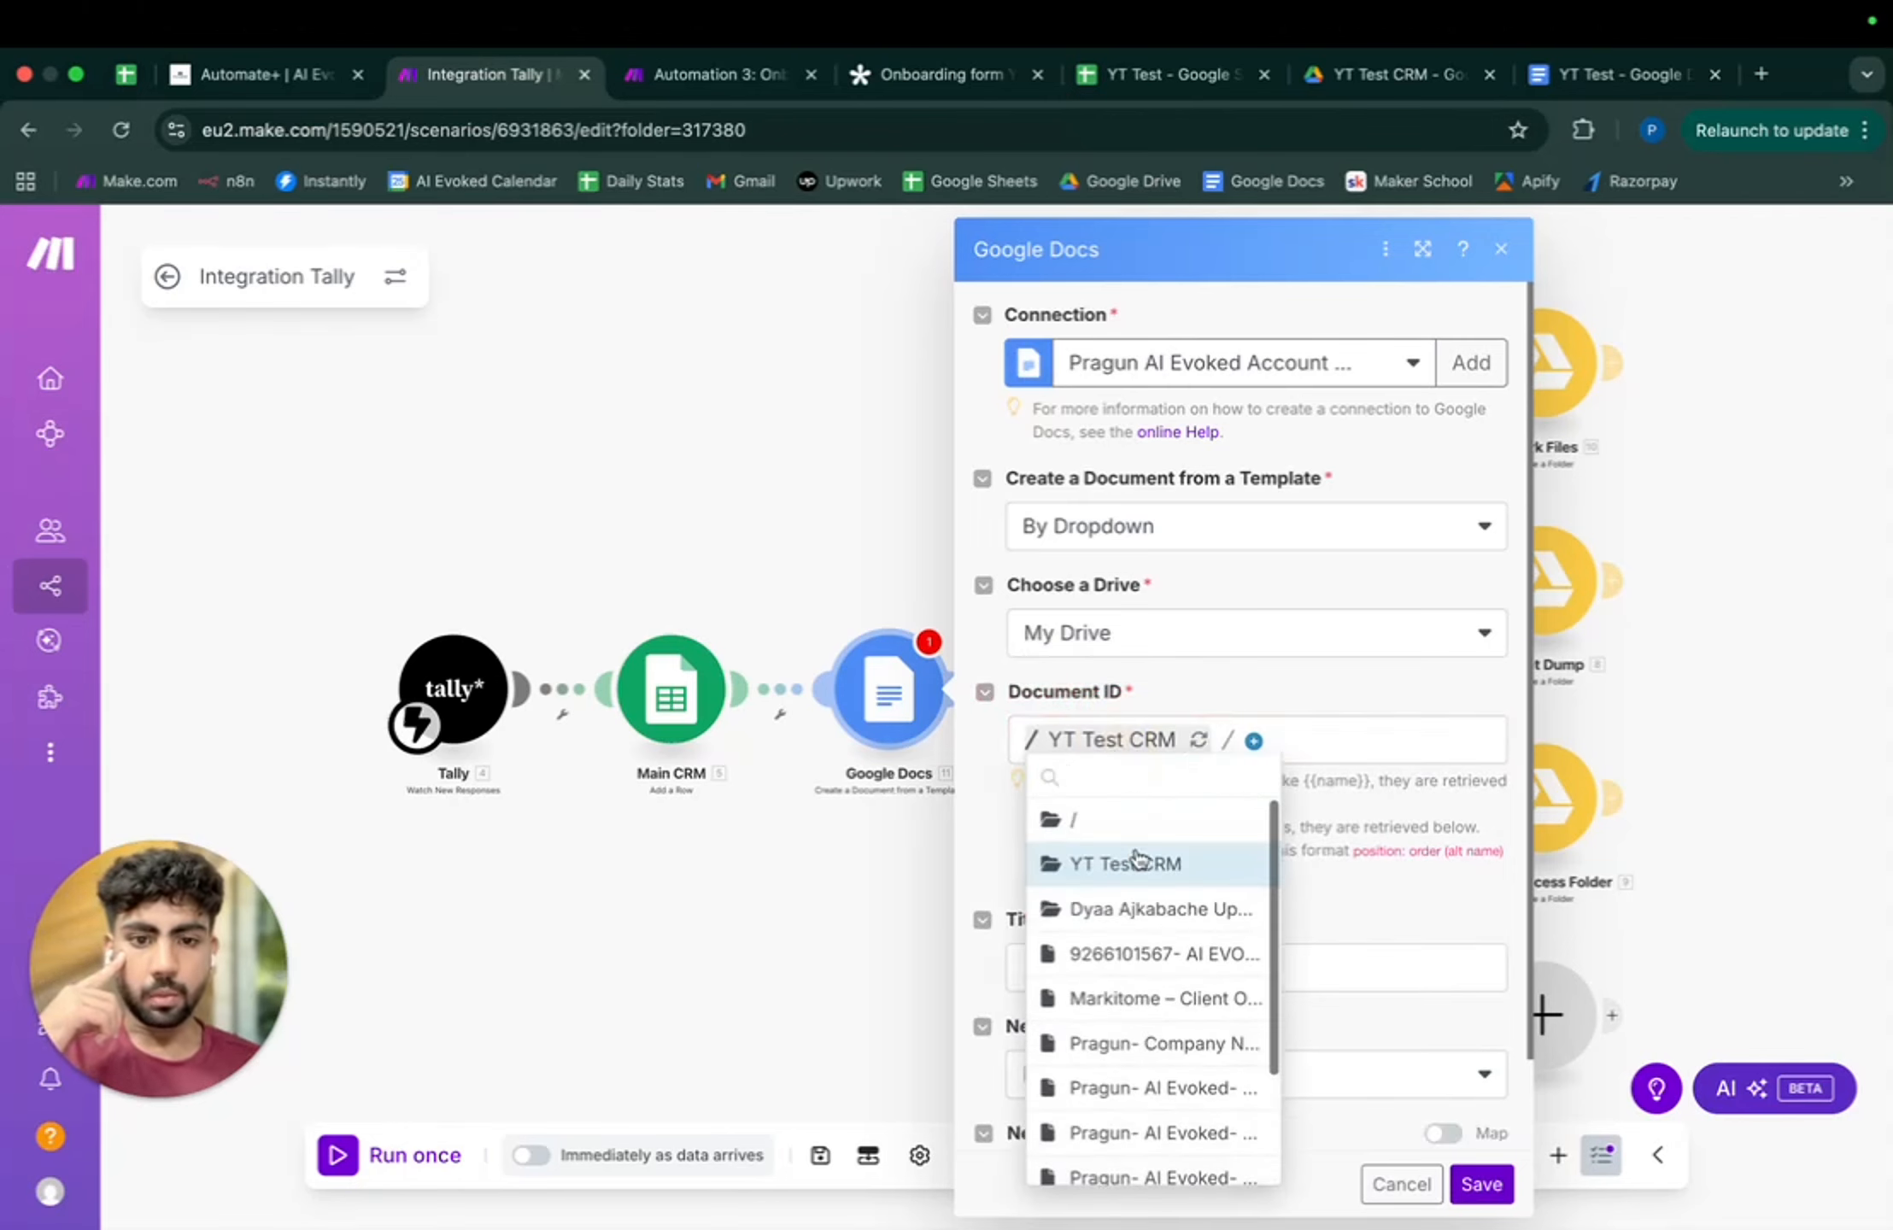
pyautogui.click(1212, 630)
pyautogui.click(1194, 716)
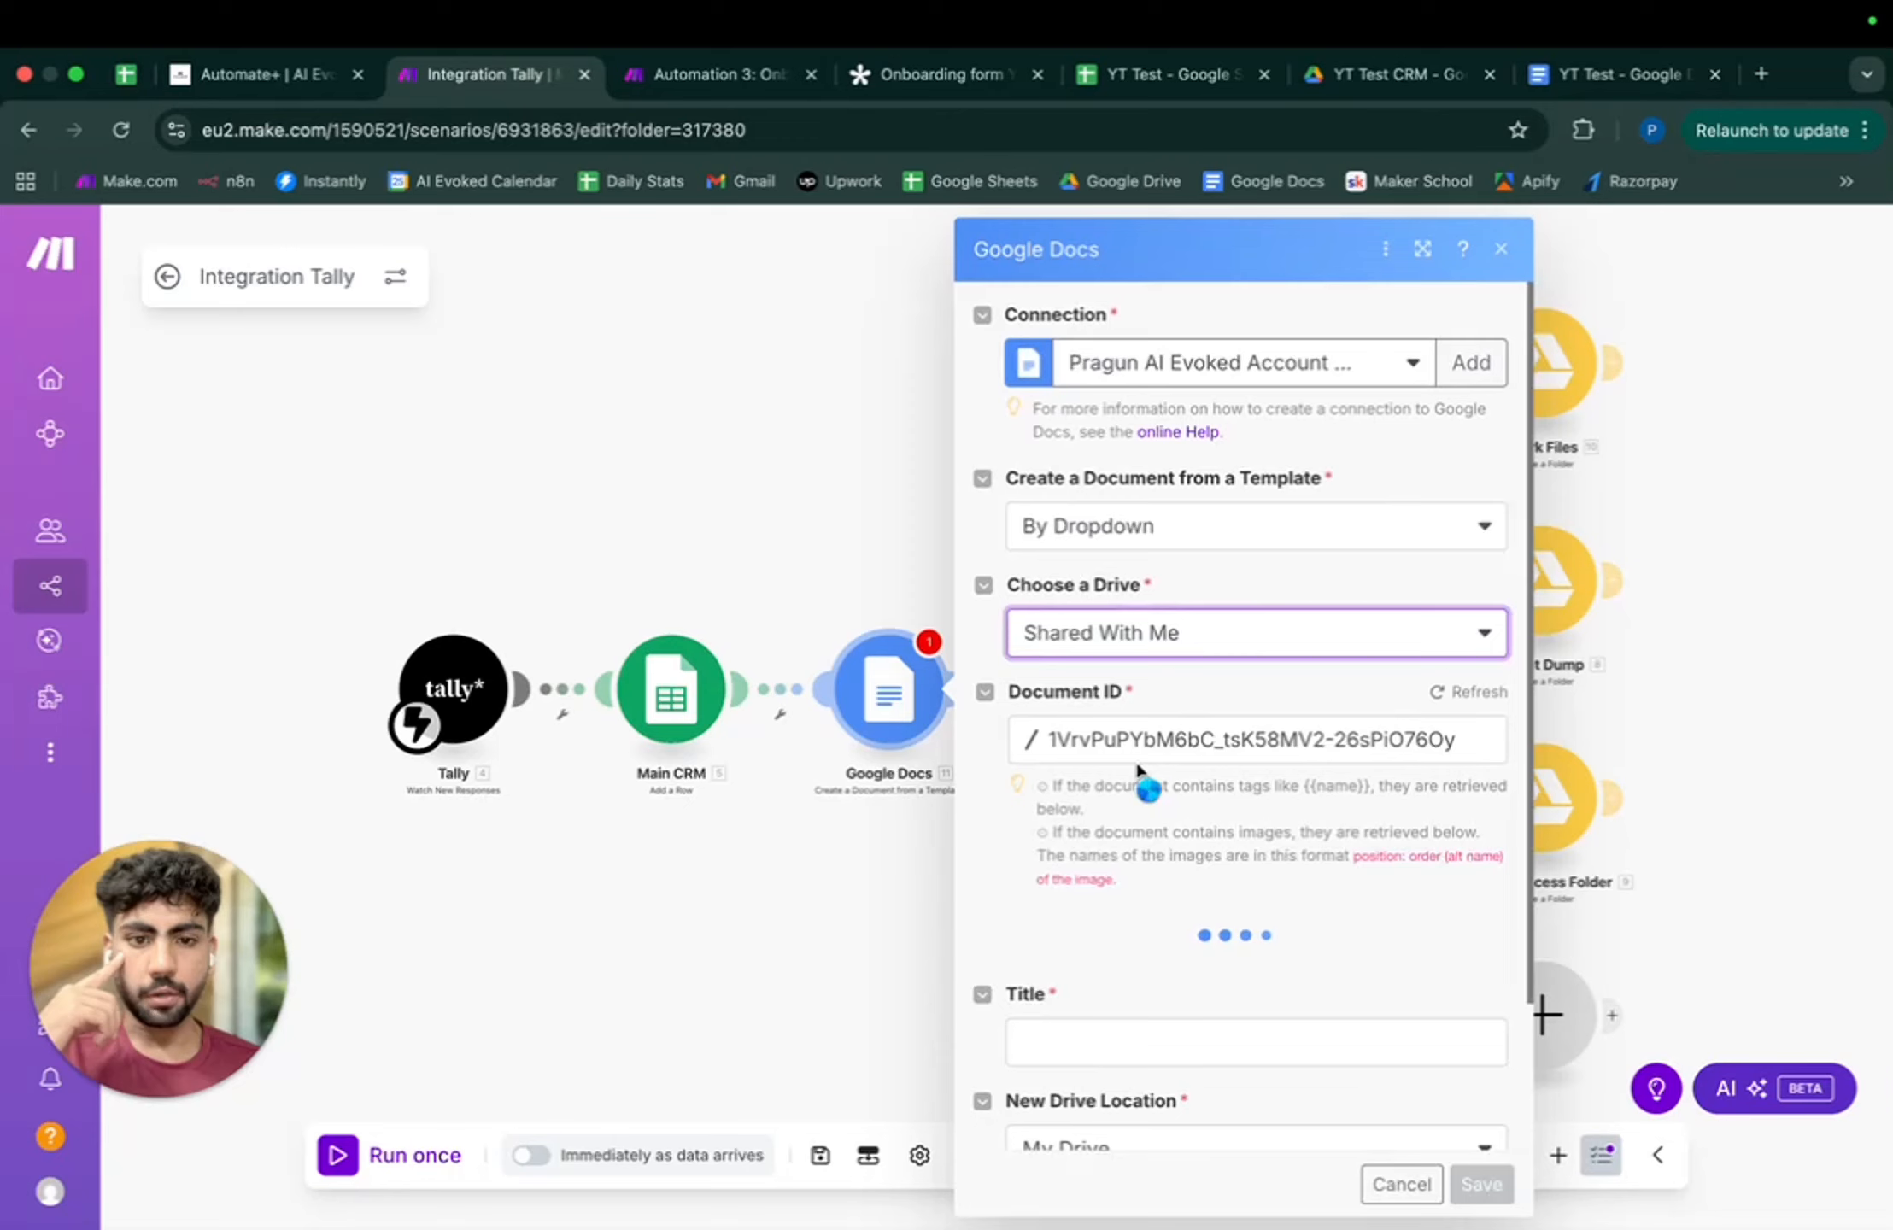
pyautogui.click(1477, 745)
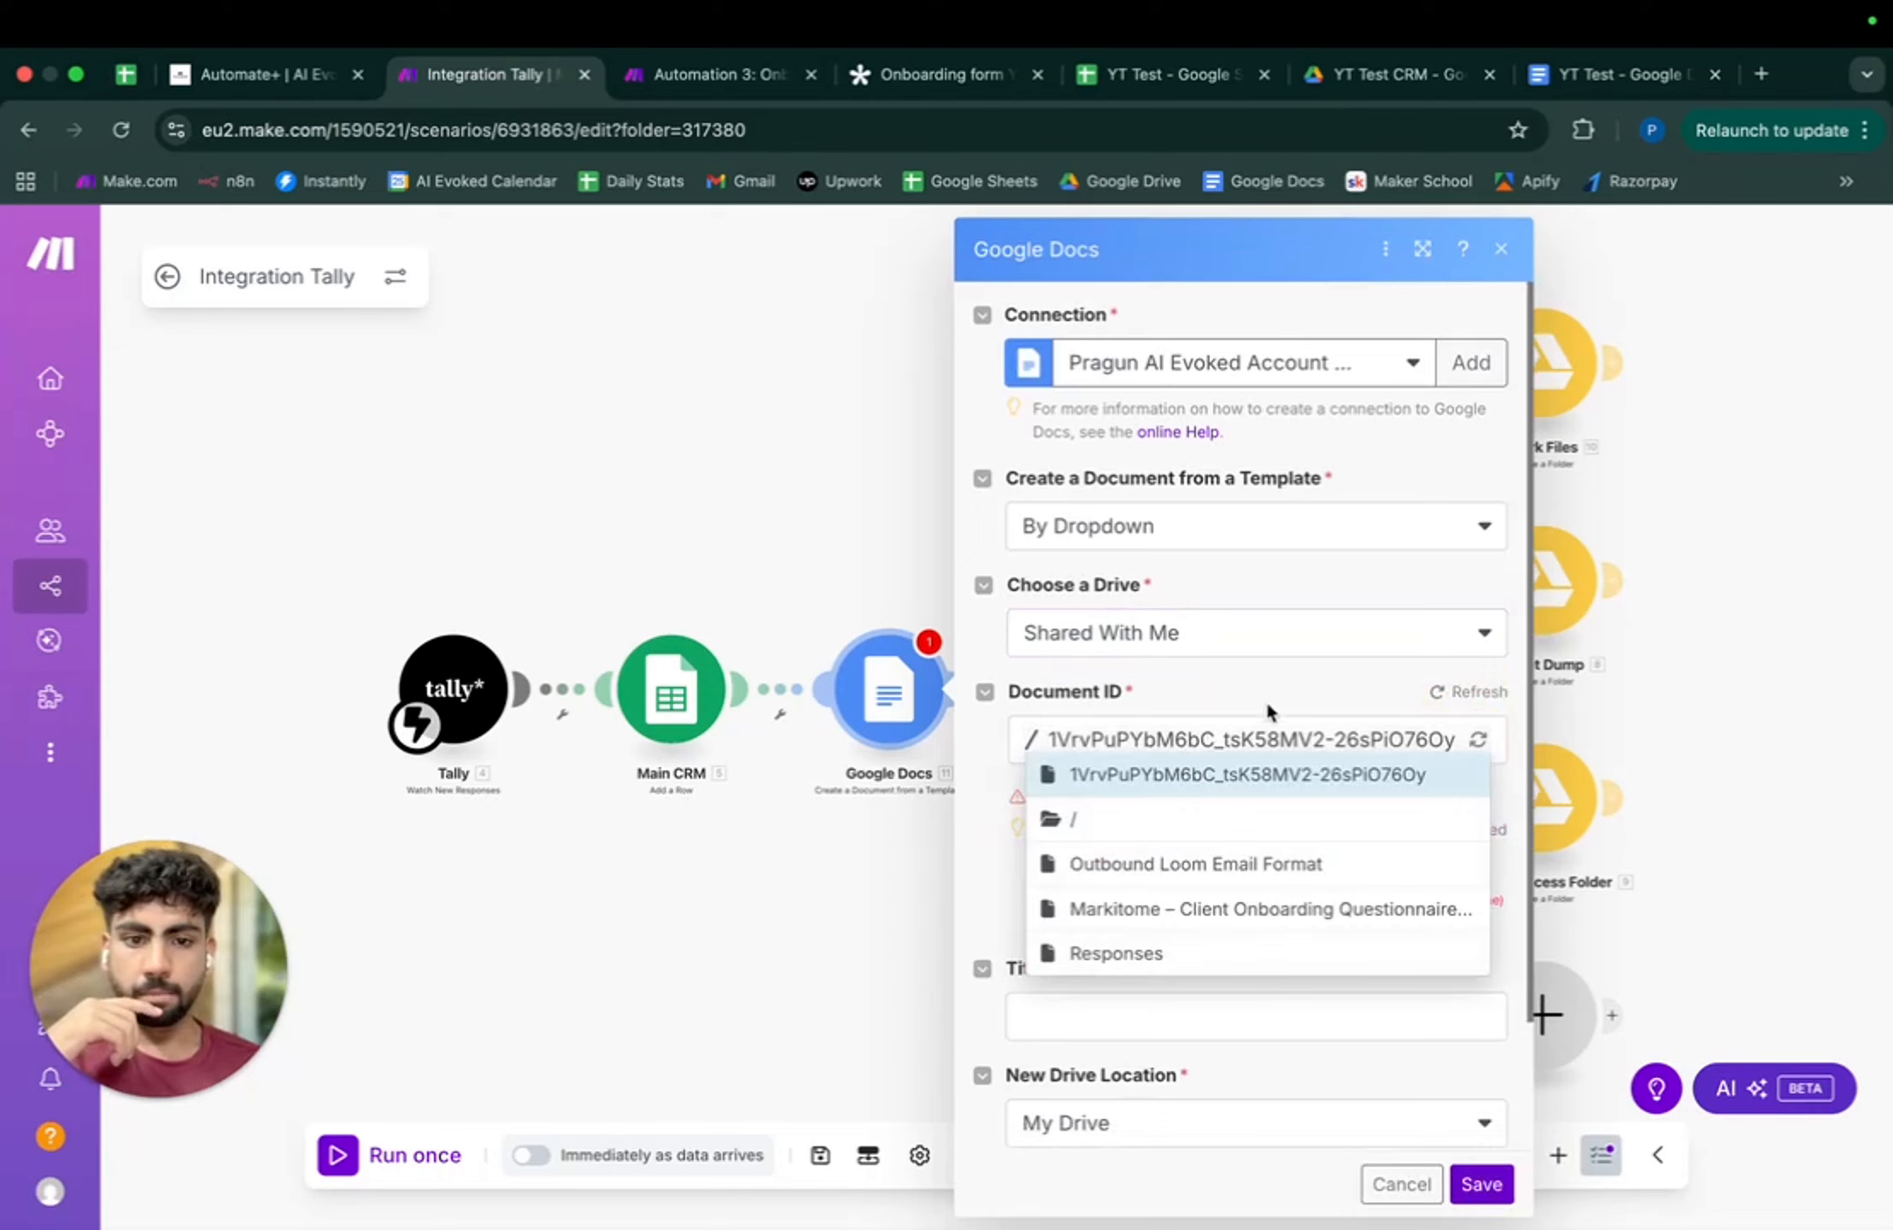
pyautogui.doubleClick(1469, 695)
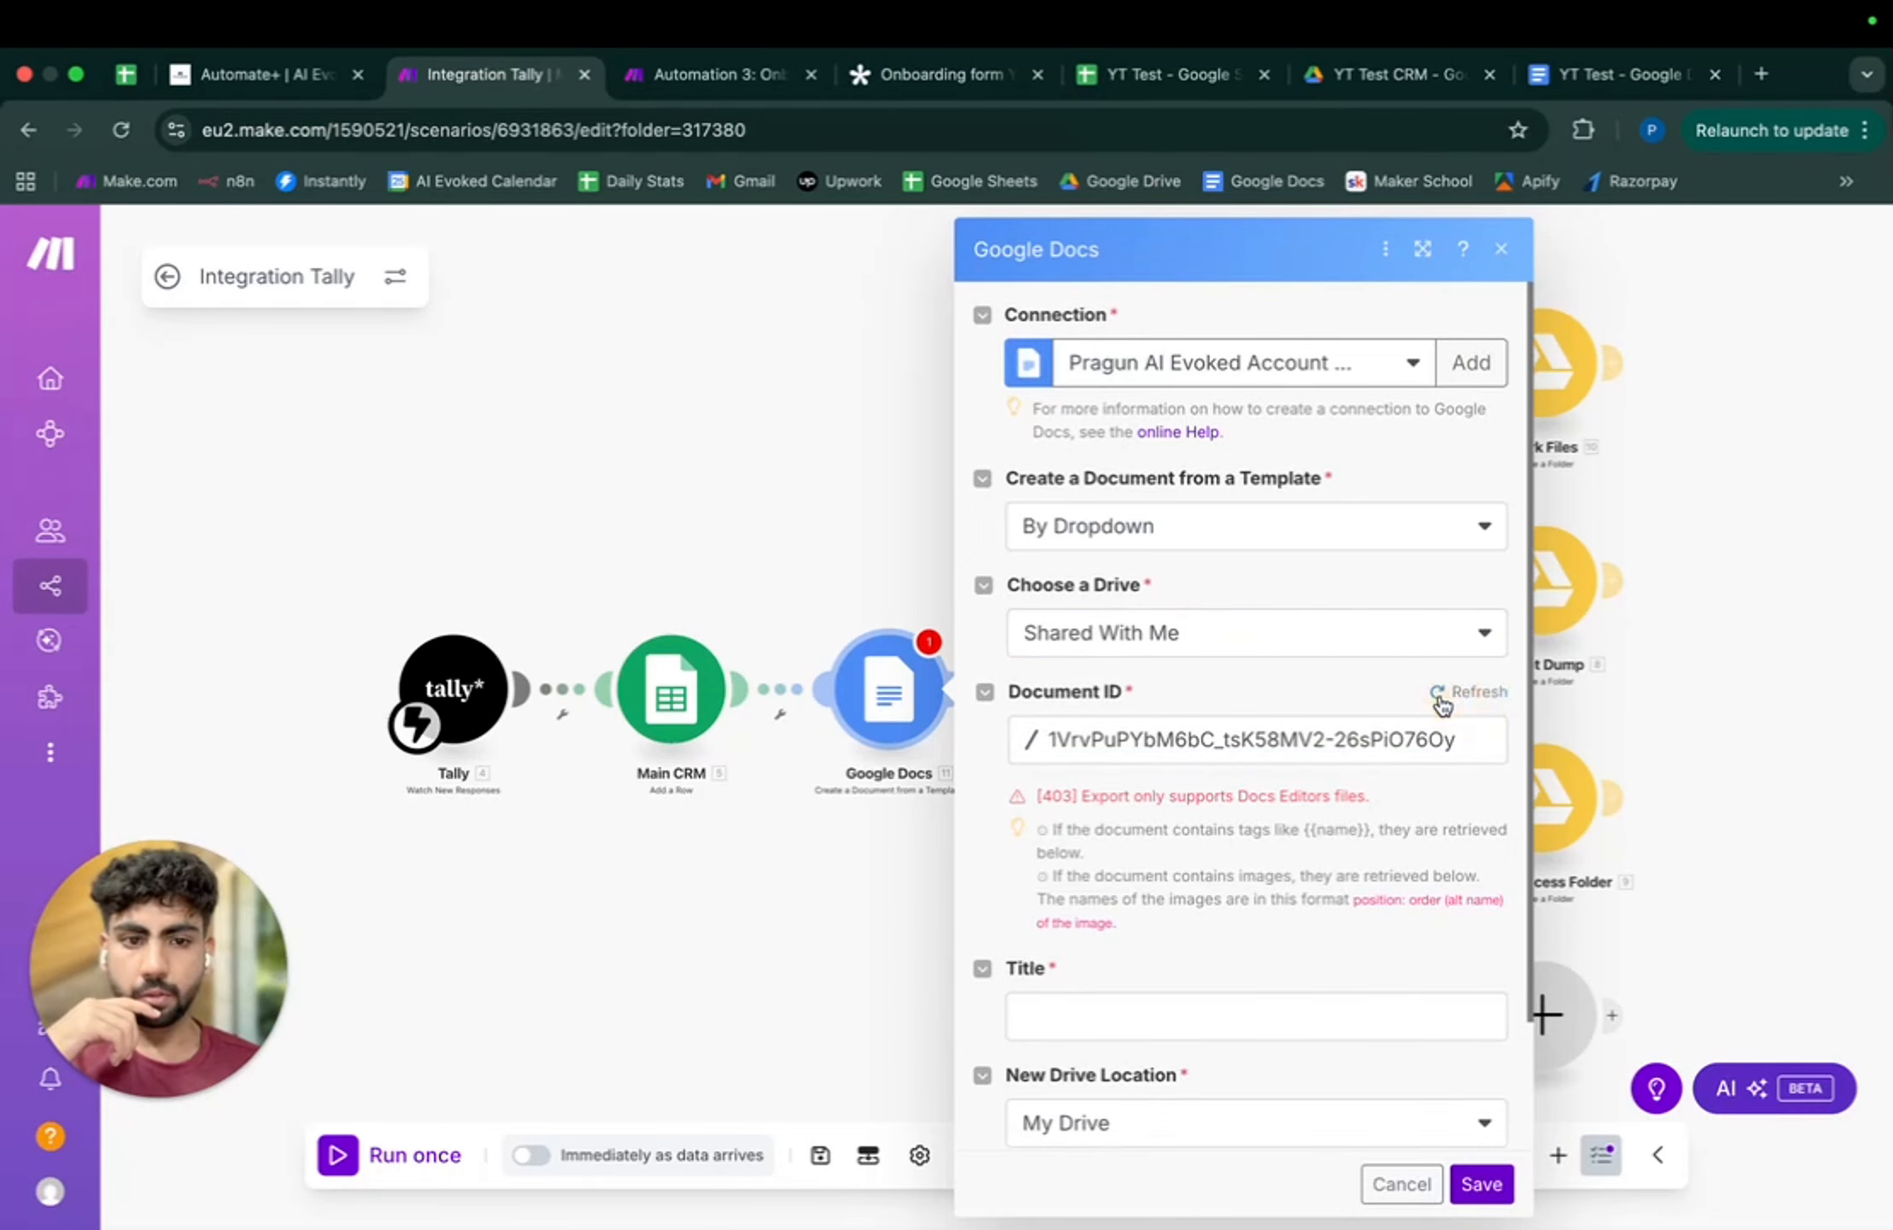
pyautogui.click(1501, 249)
# - Reopen the Docs step and browse Shared With Me into the YT Test shared folder
pyautogui.click(893, 688)
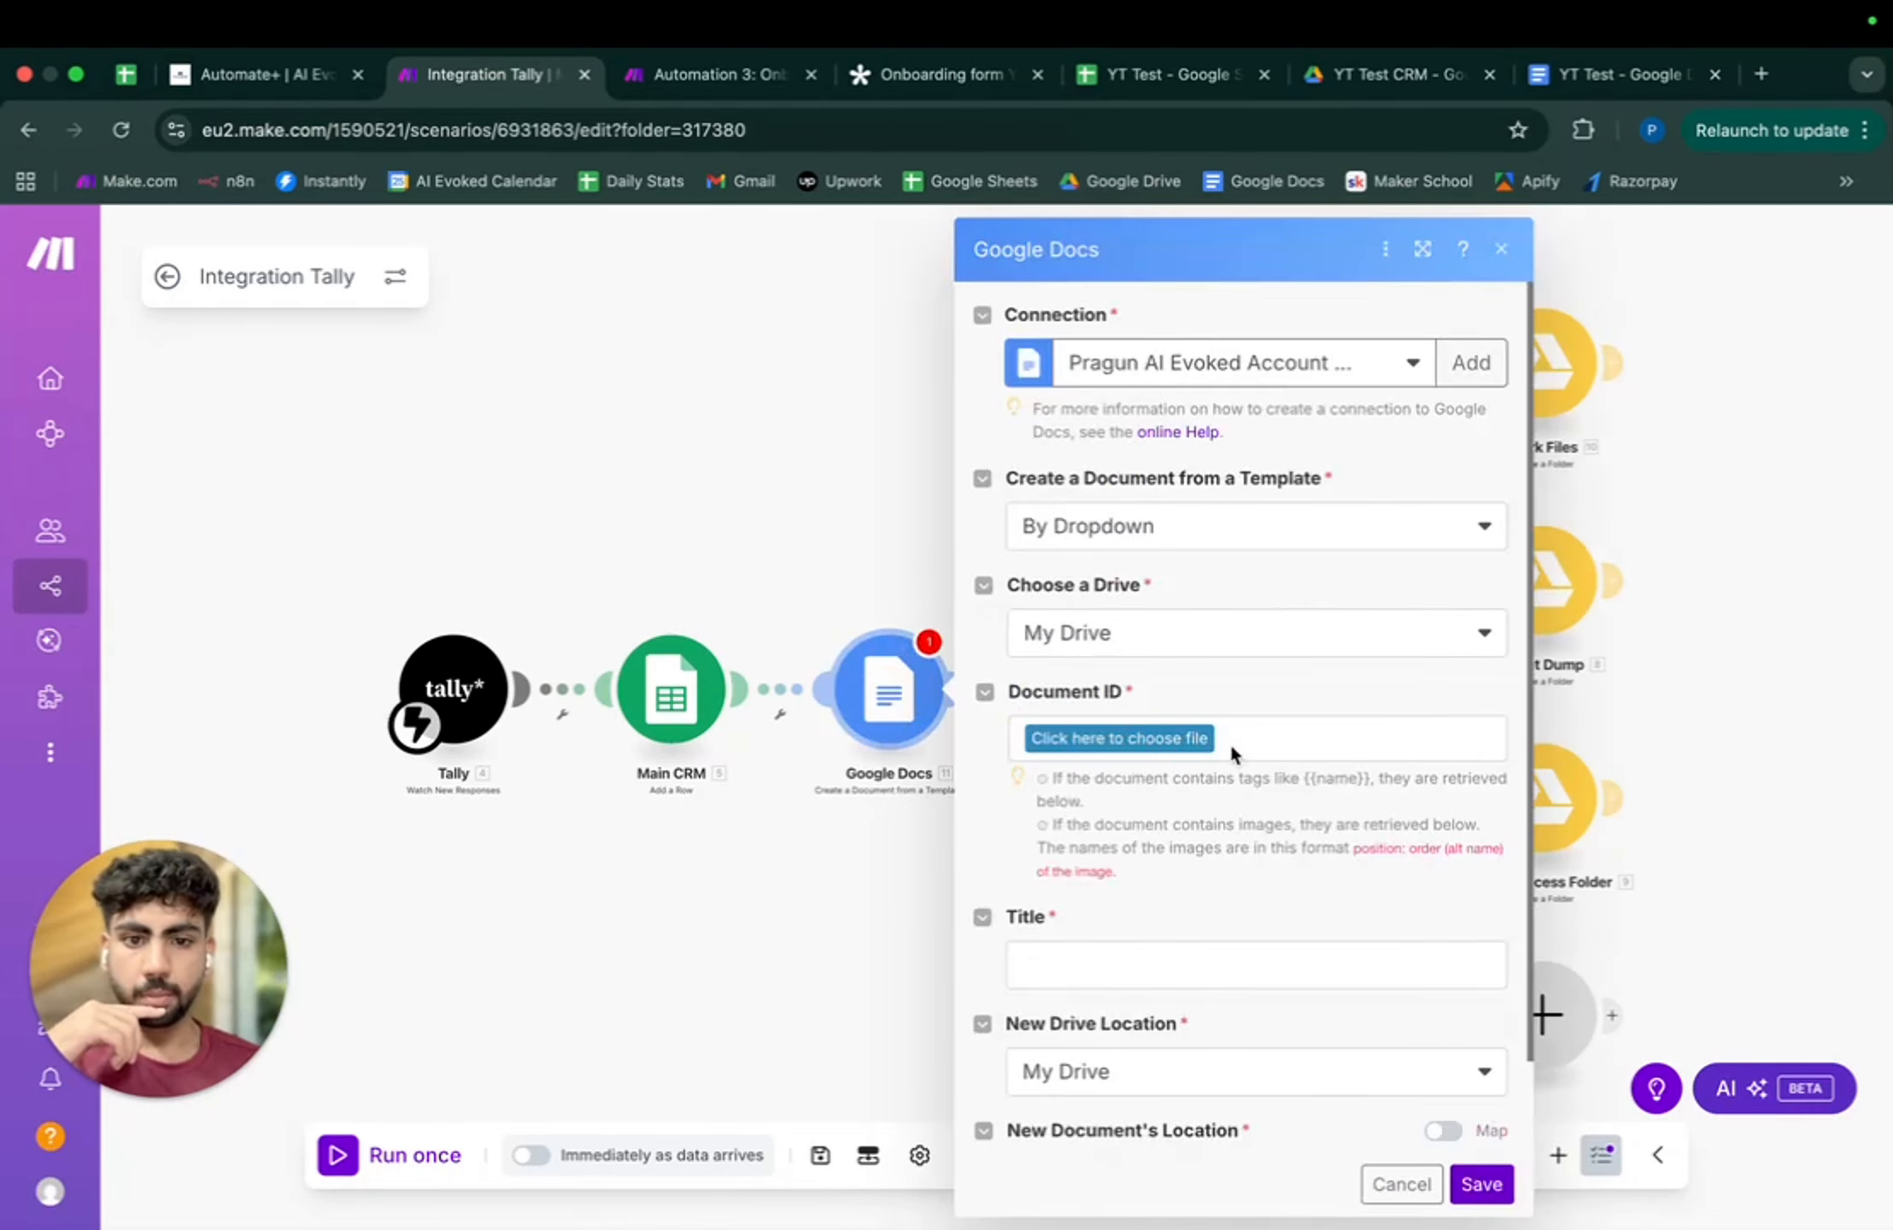
pyautogui.click(1137, 649)
pyautogui.click(1133, 720)
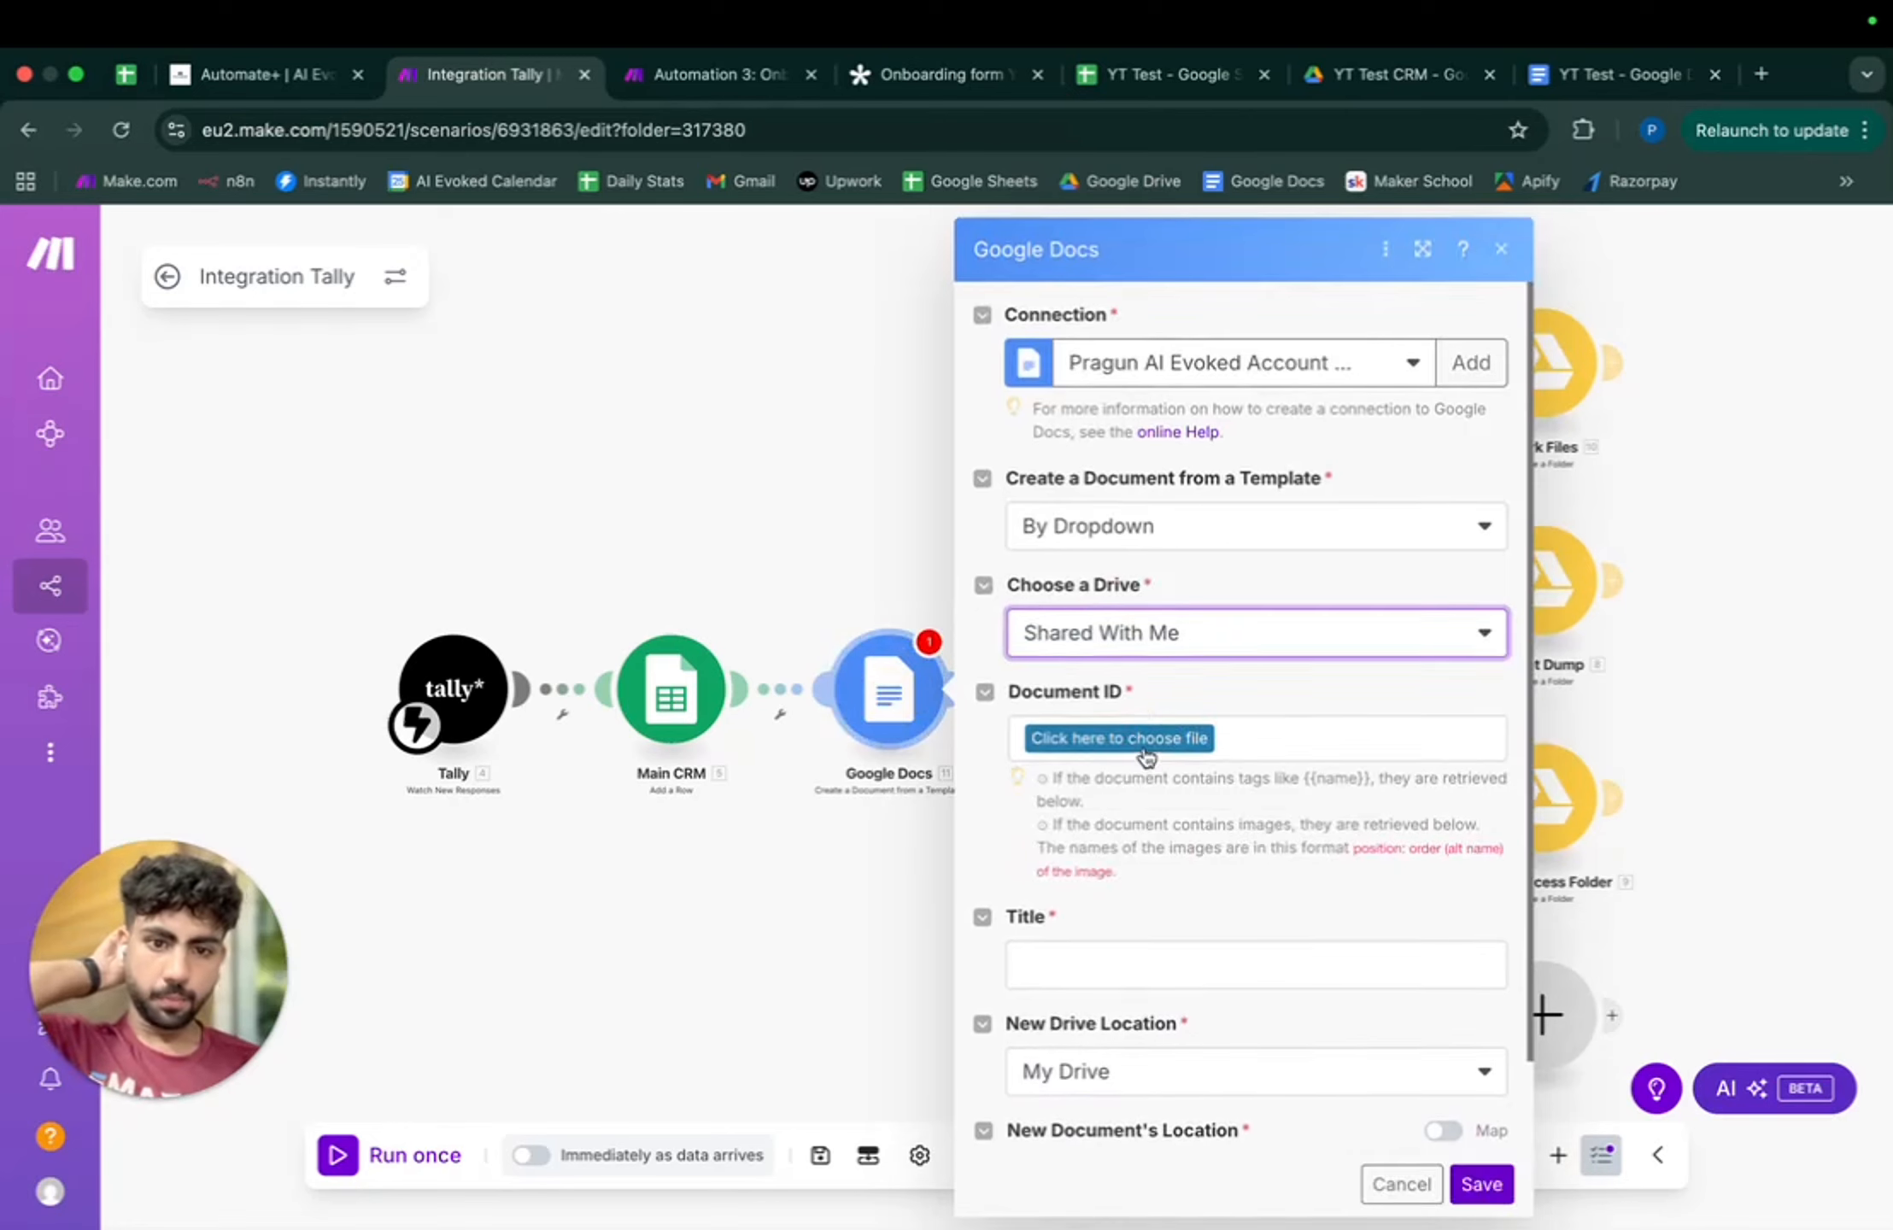
pyautogui.click(1143, 740)
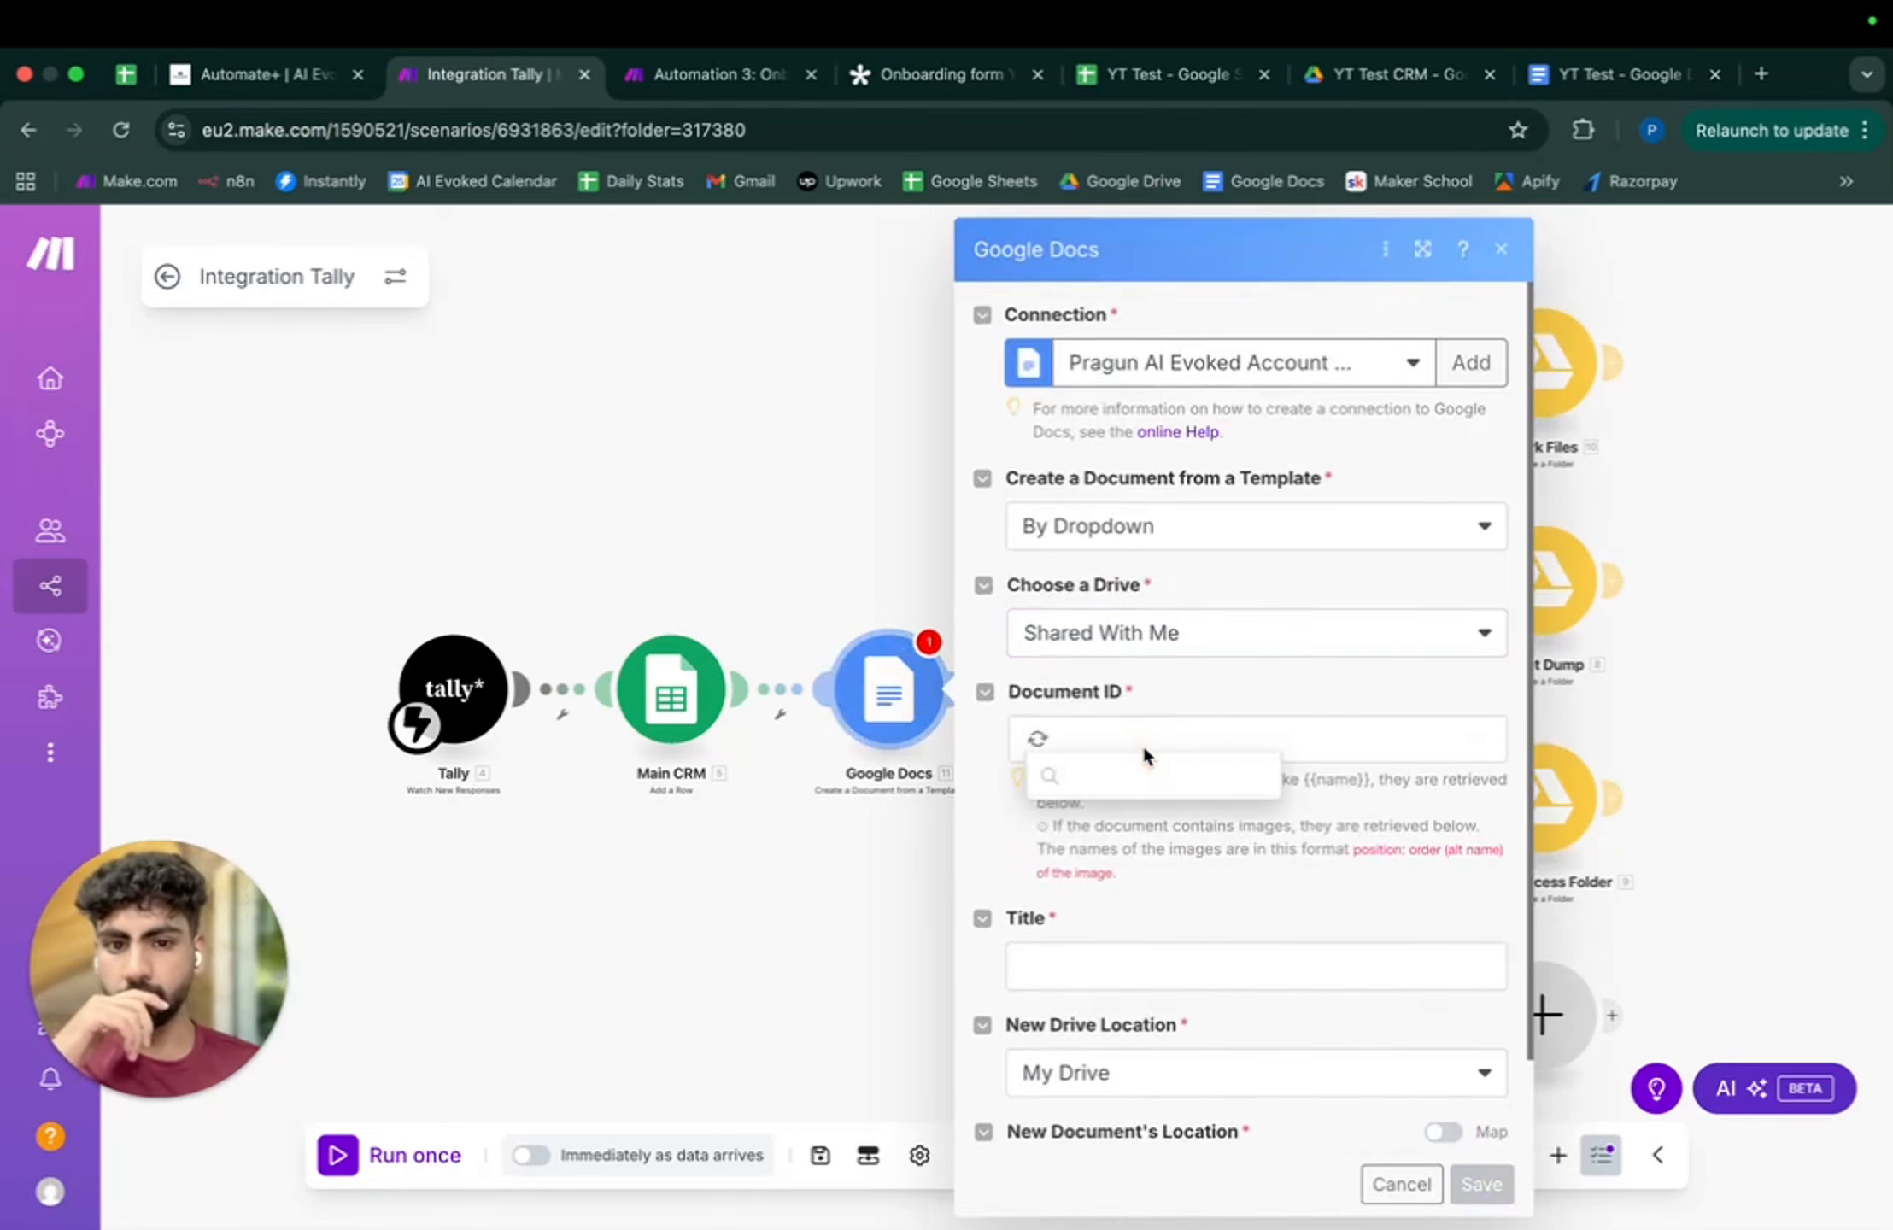
pyautogui.click(1126, 826)
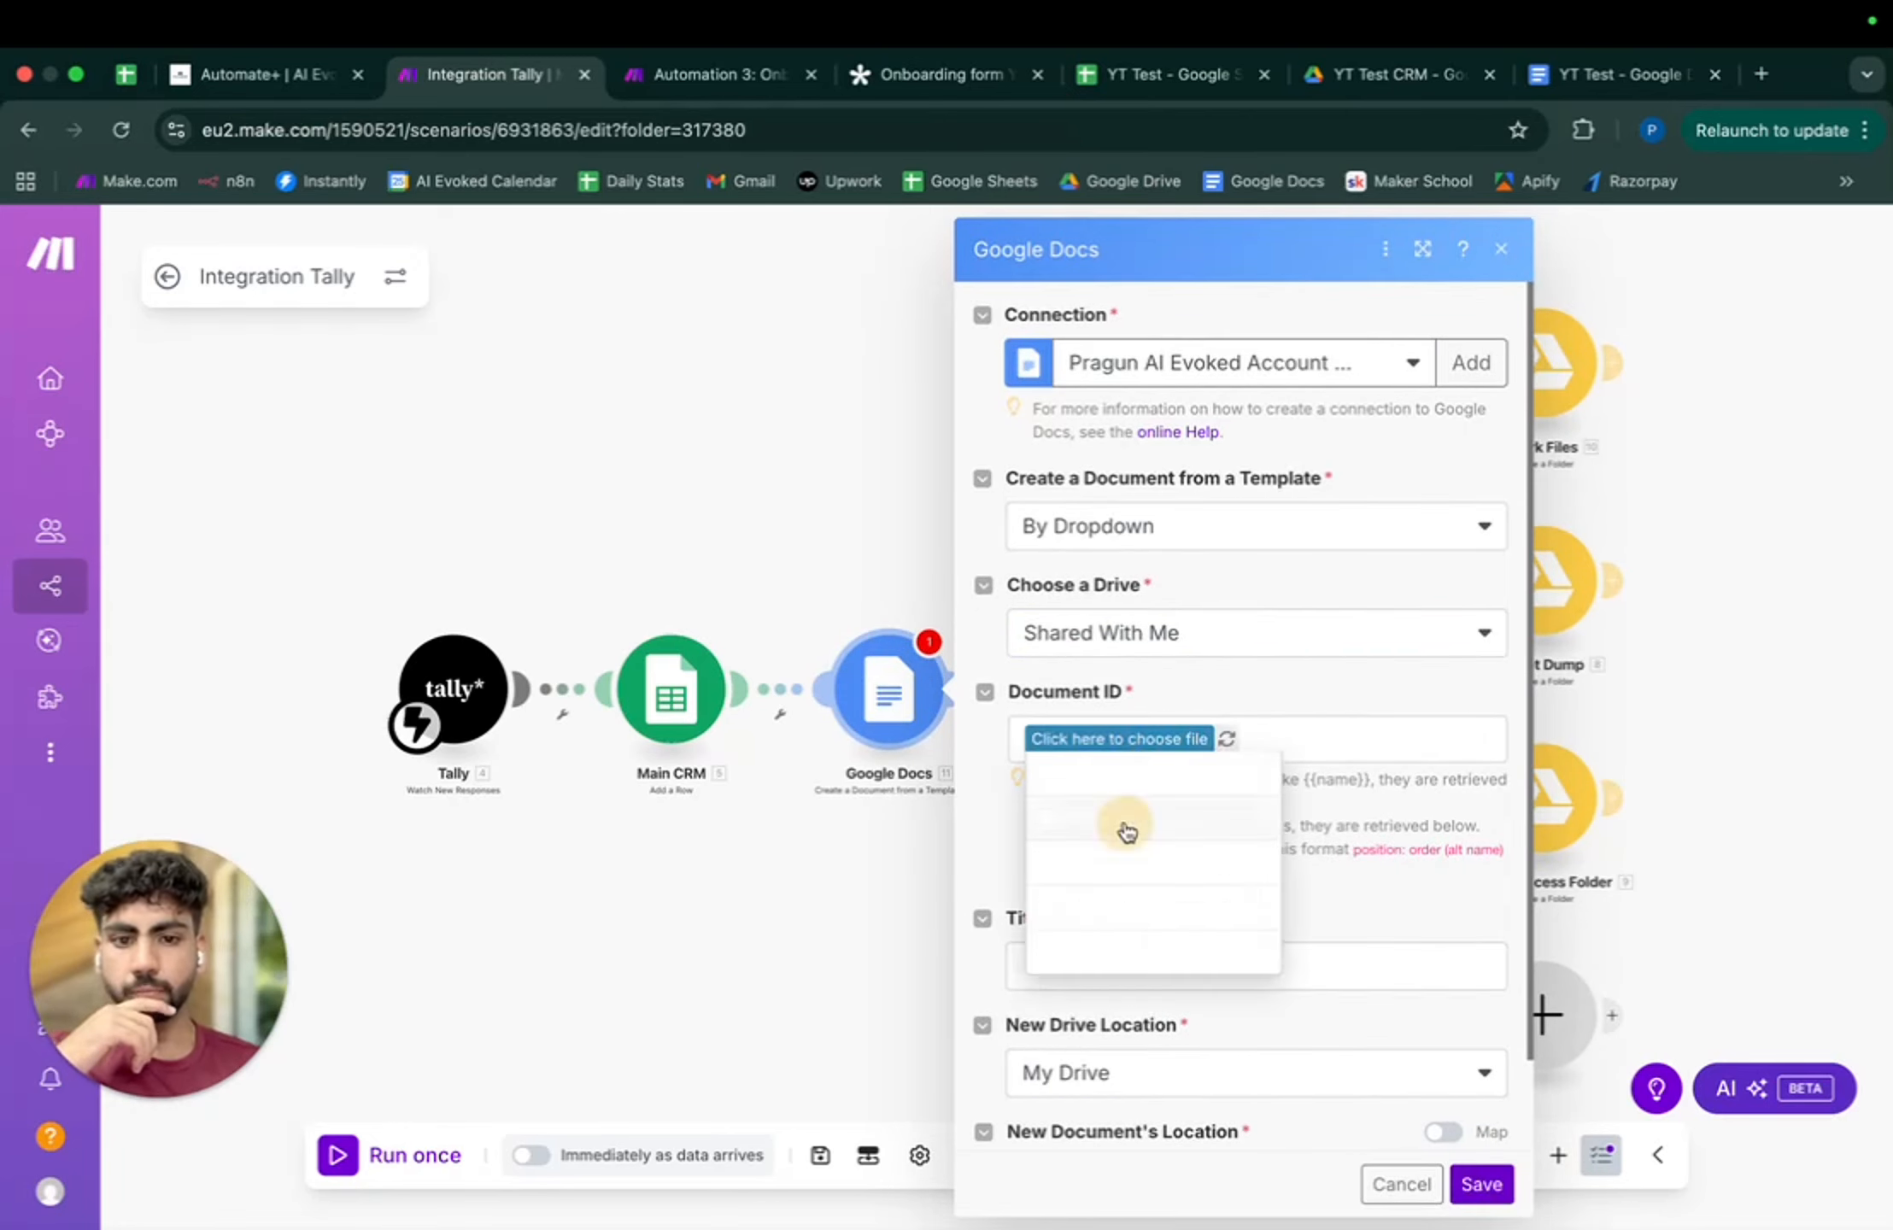
pyautogui.scroll(-2, 1287, 927)
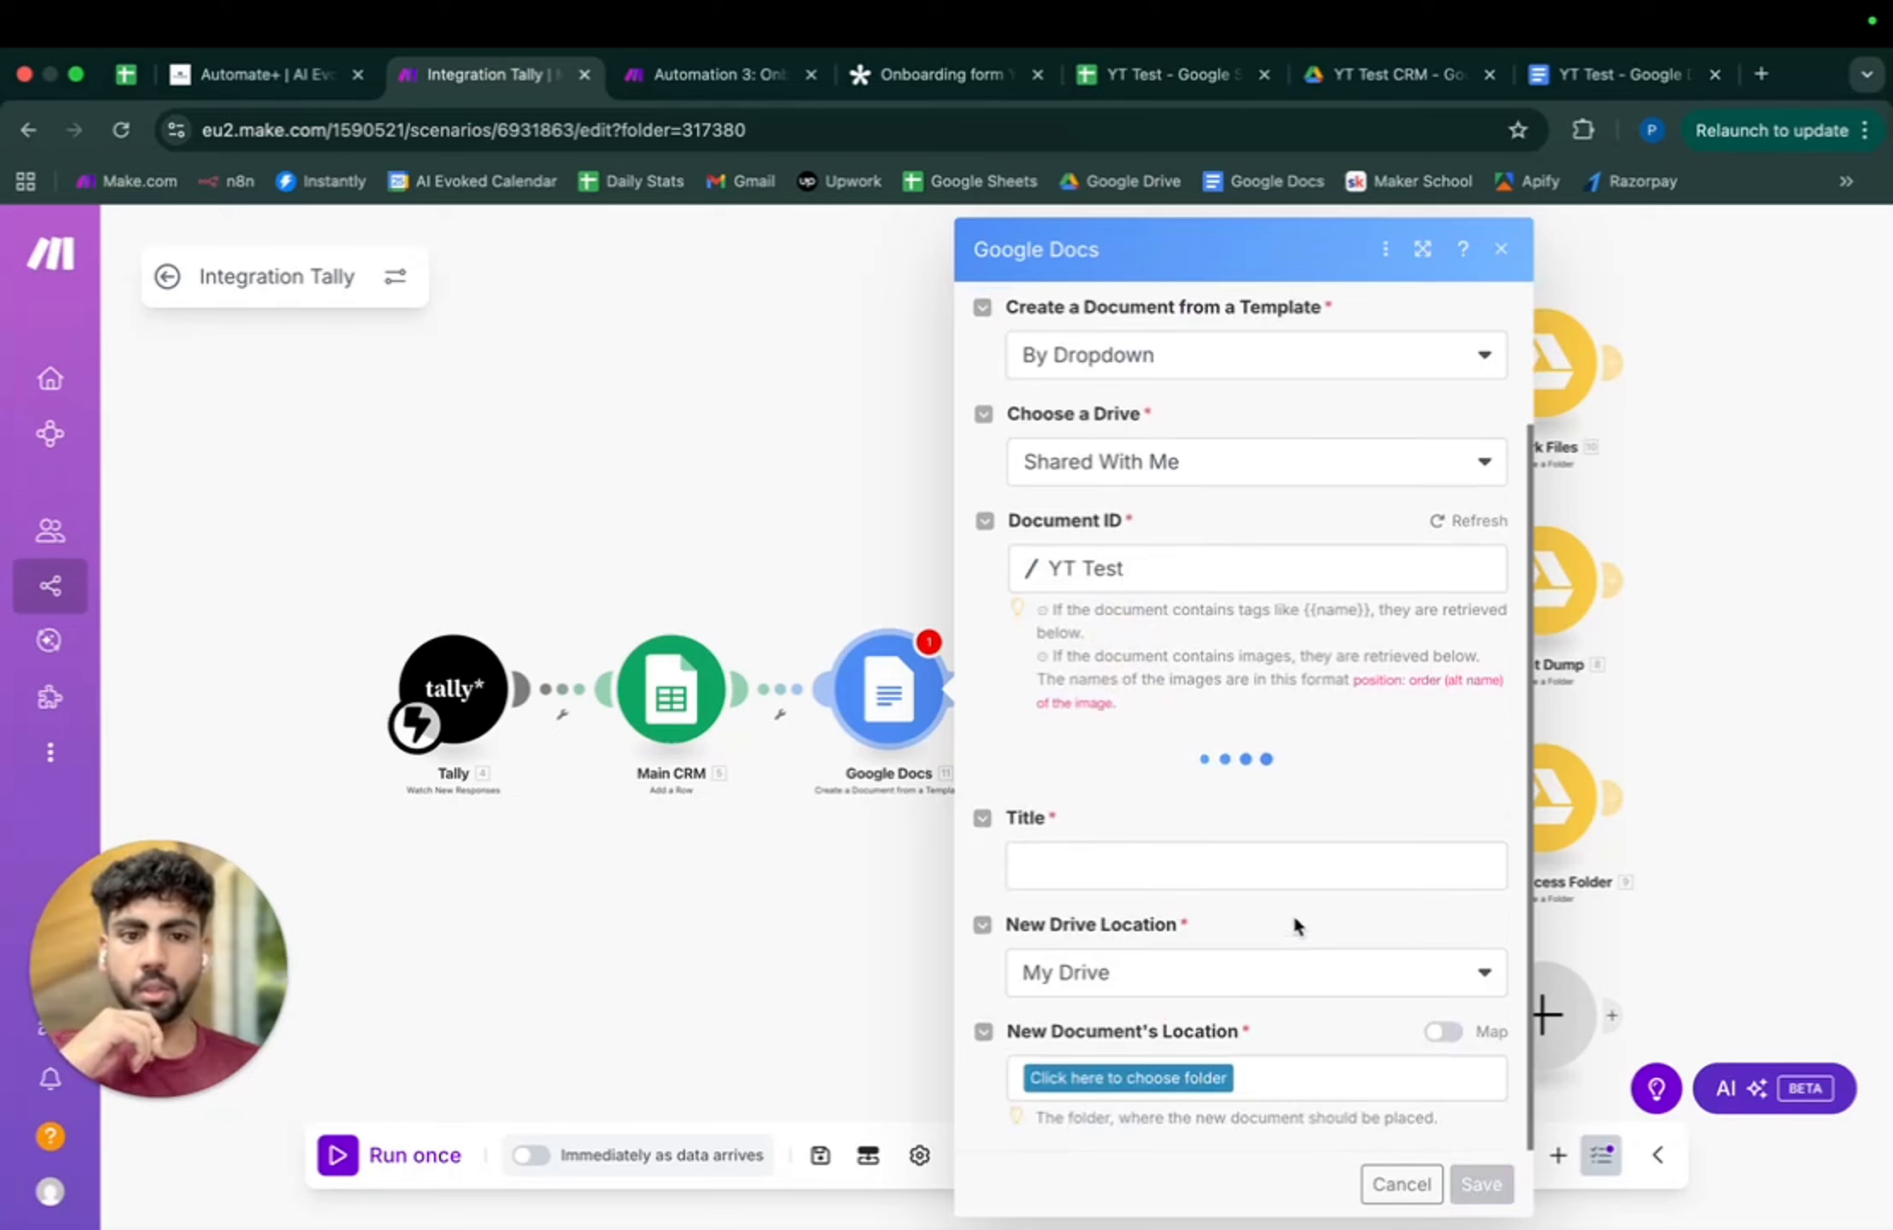
# - Map the Tally Name, Email and Phone Number answers into the template's Name, Email and Phone values
pyautogui.click(1092, 630)
pyautogui.moveTo(1052, 614); pyautogui.dragTo(1471, 610)
pyautogui.click(1184, 833)
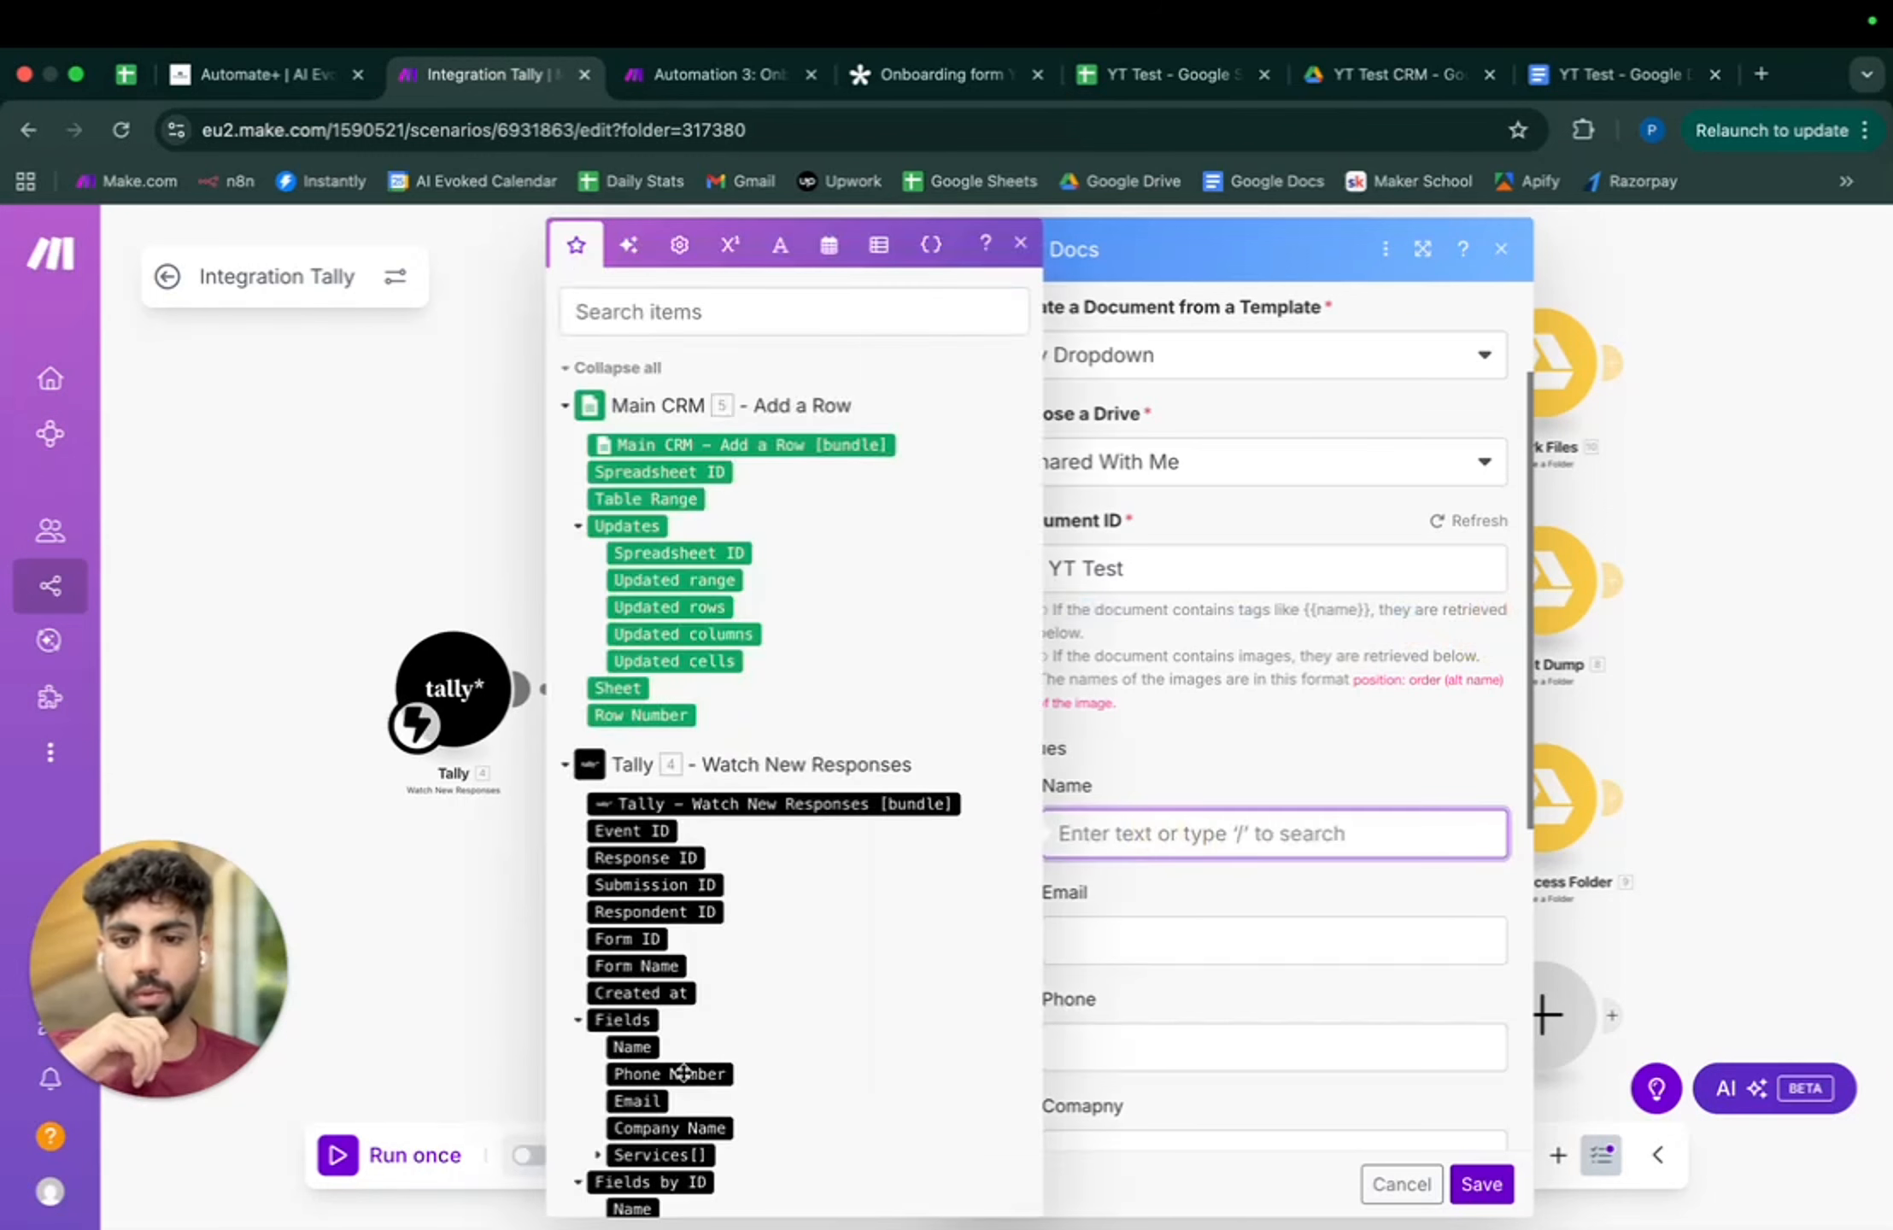
pyautogui.click(633, 898)
pyautogui.click(1140, 940)
pyautogui.click(637, 952)
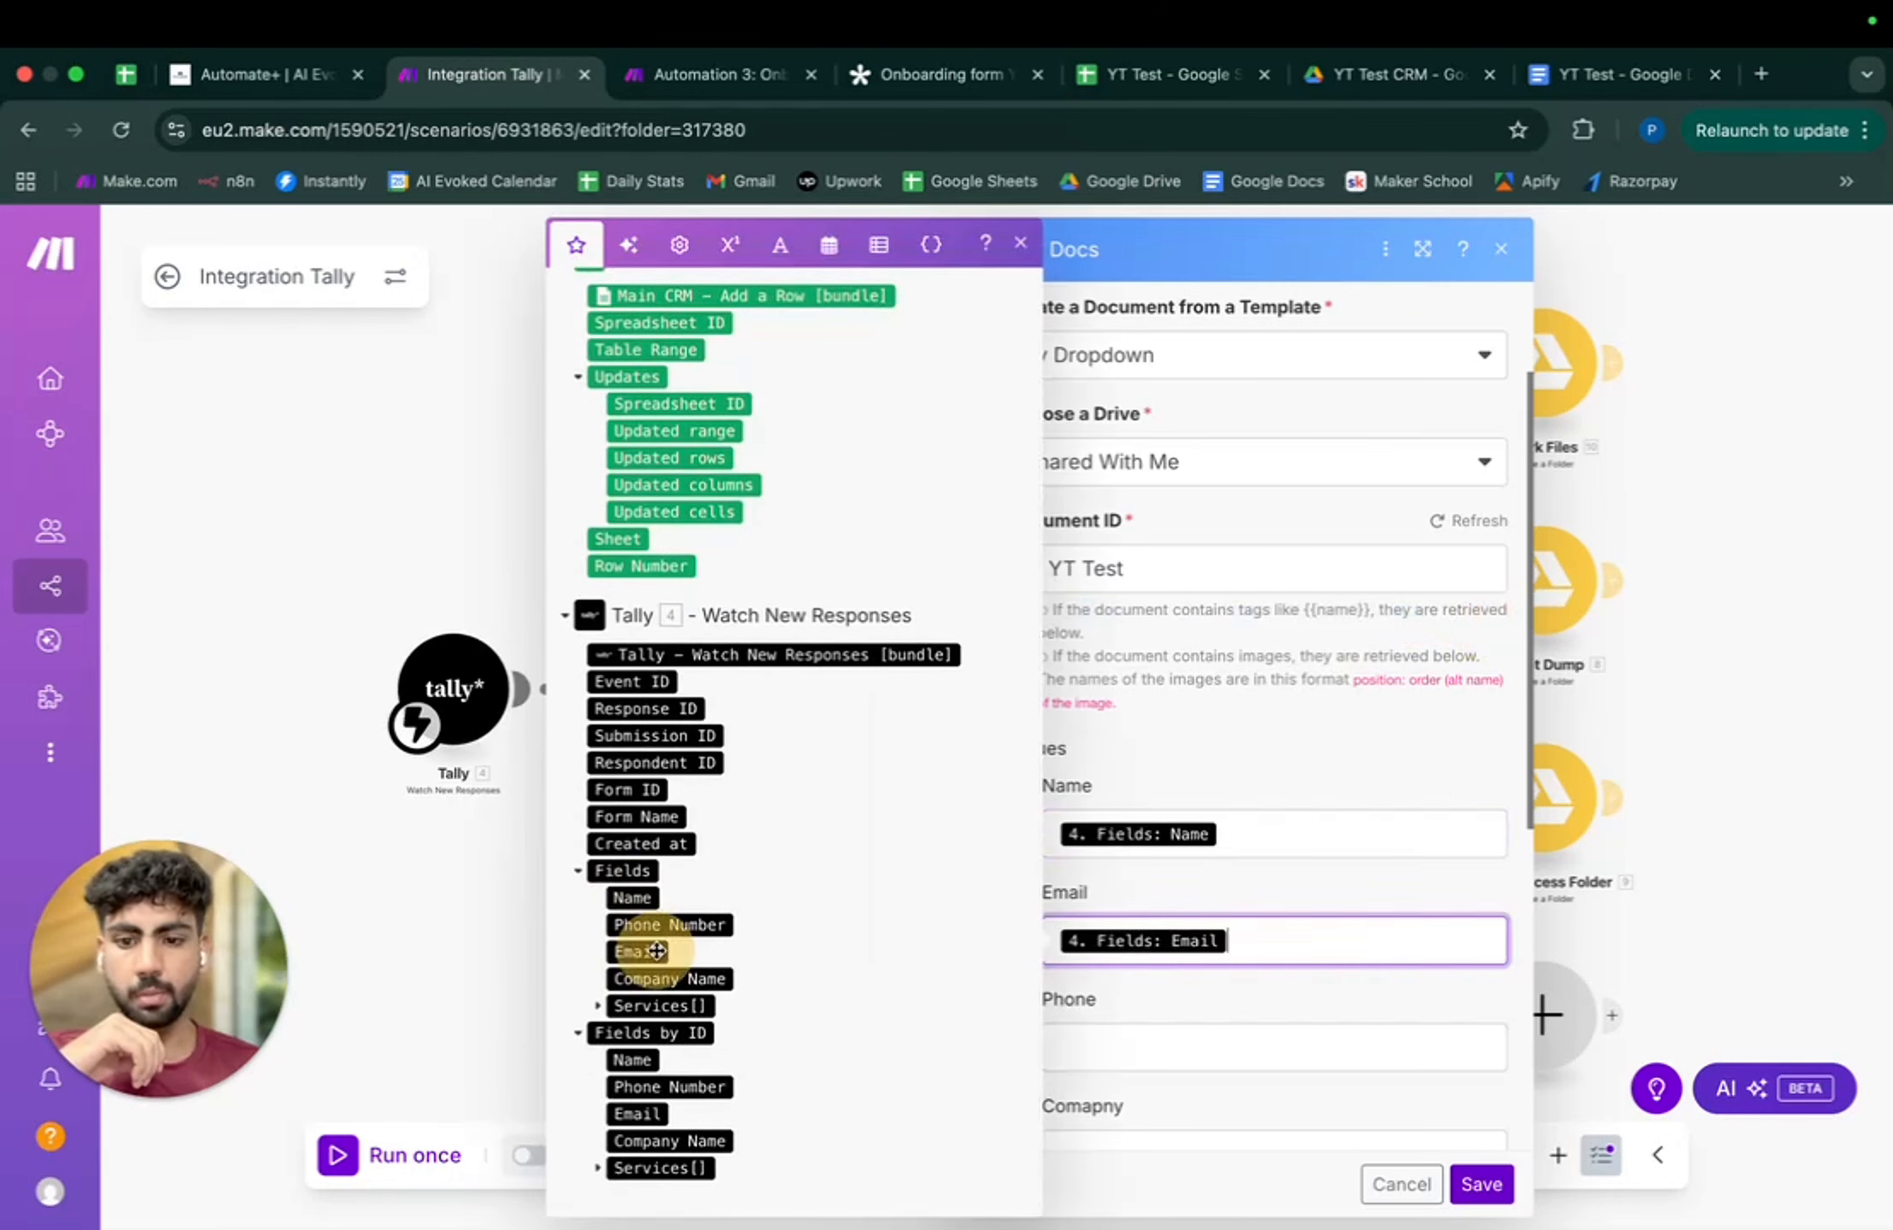
pyautogui.click(1126, 1037)
pyautogui.click(669, 925)
# - Map Tally Company Name into Company and the Services answer into Service, then save
pyautogui.click(1107, 1139)
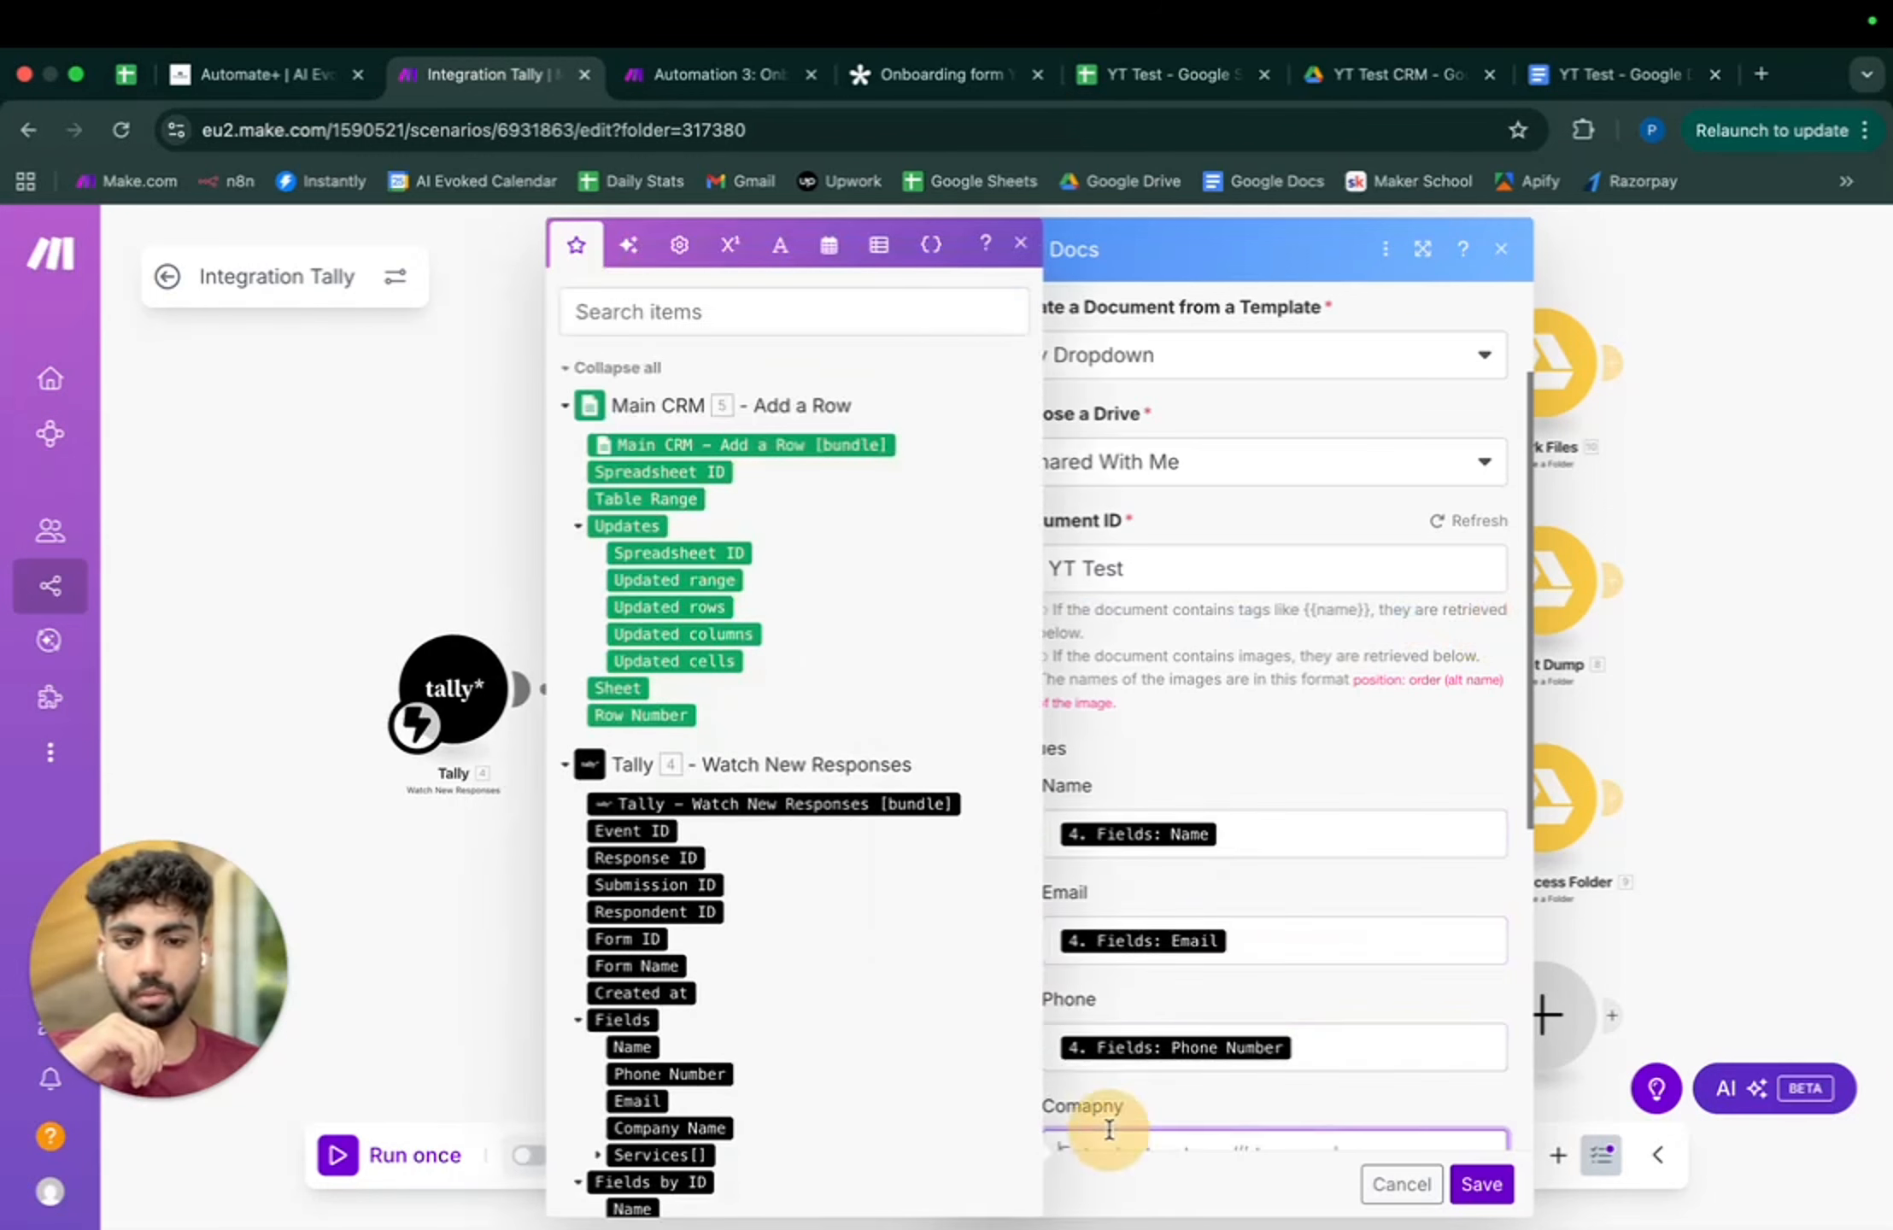
pyautogui.click(669, 1128)
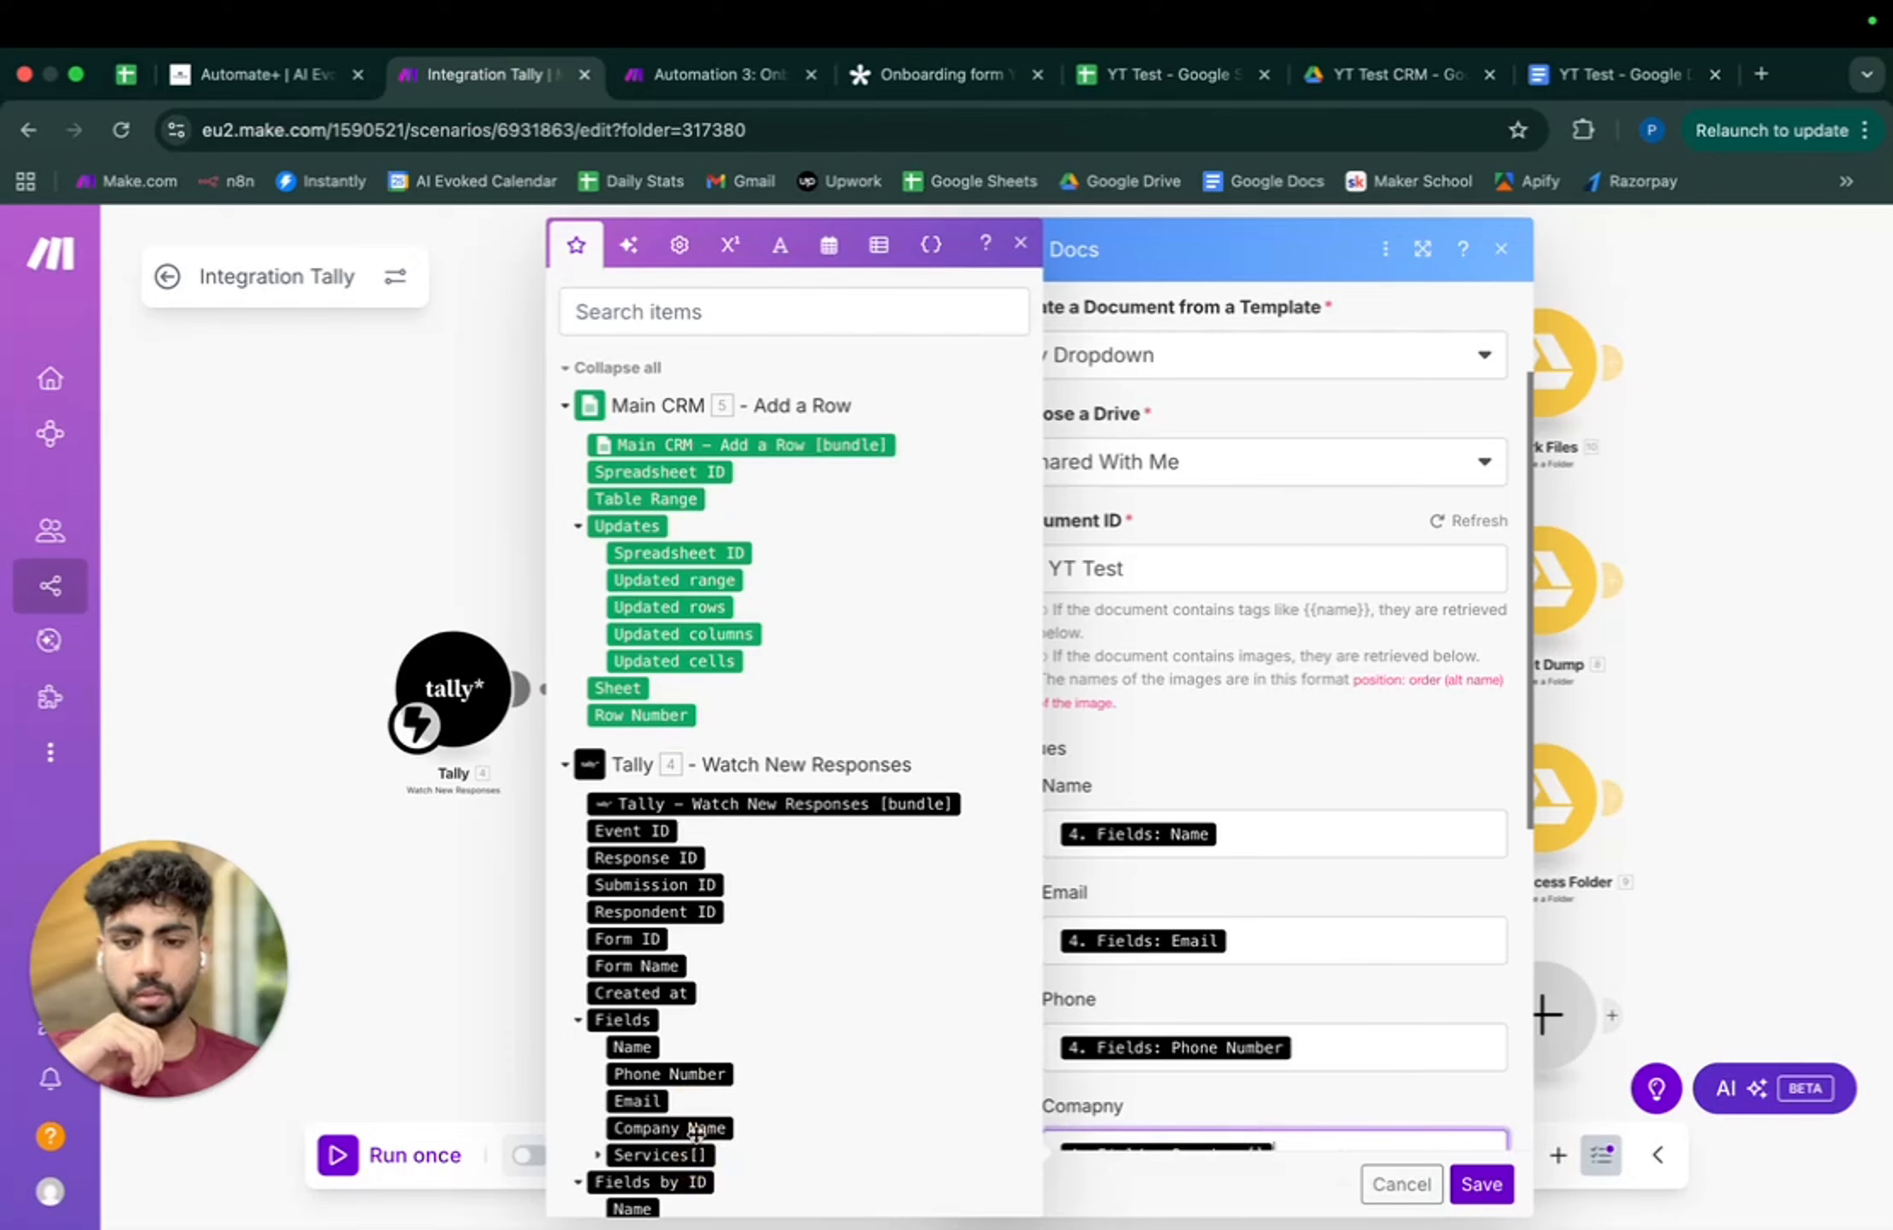
pyautogui.scroll(-5, 1322, 808)
pyautogui.press('BackSpace')
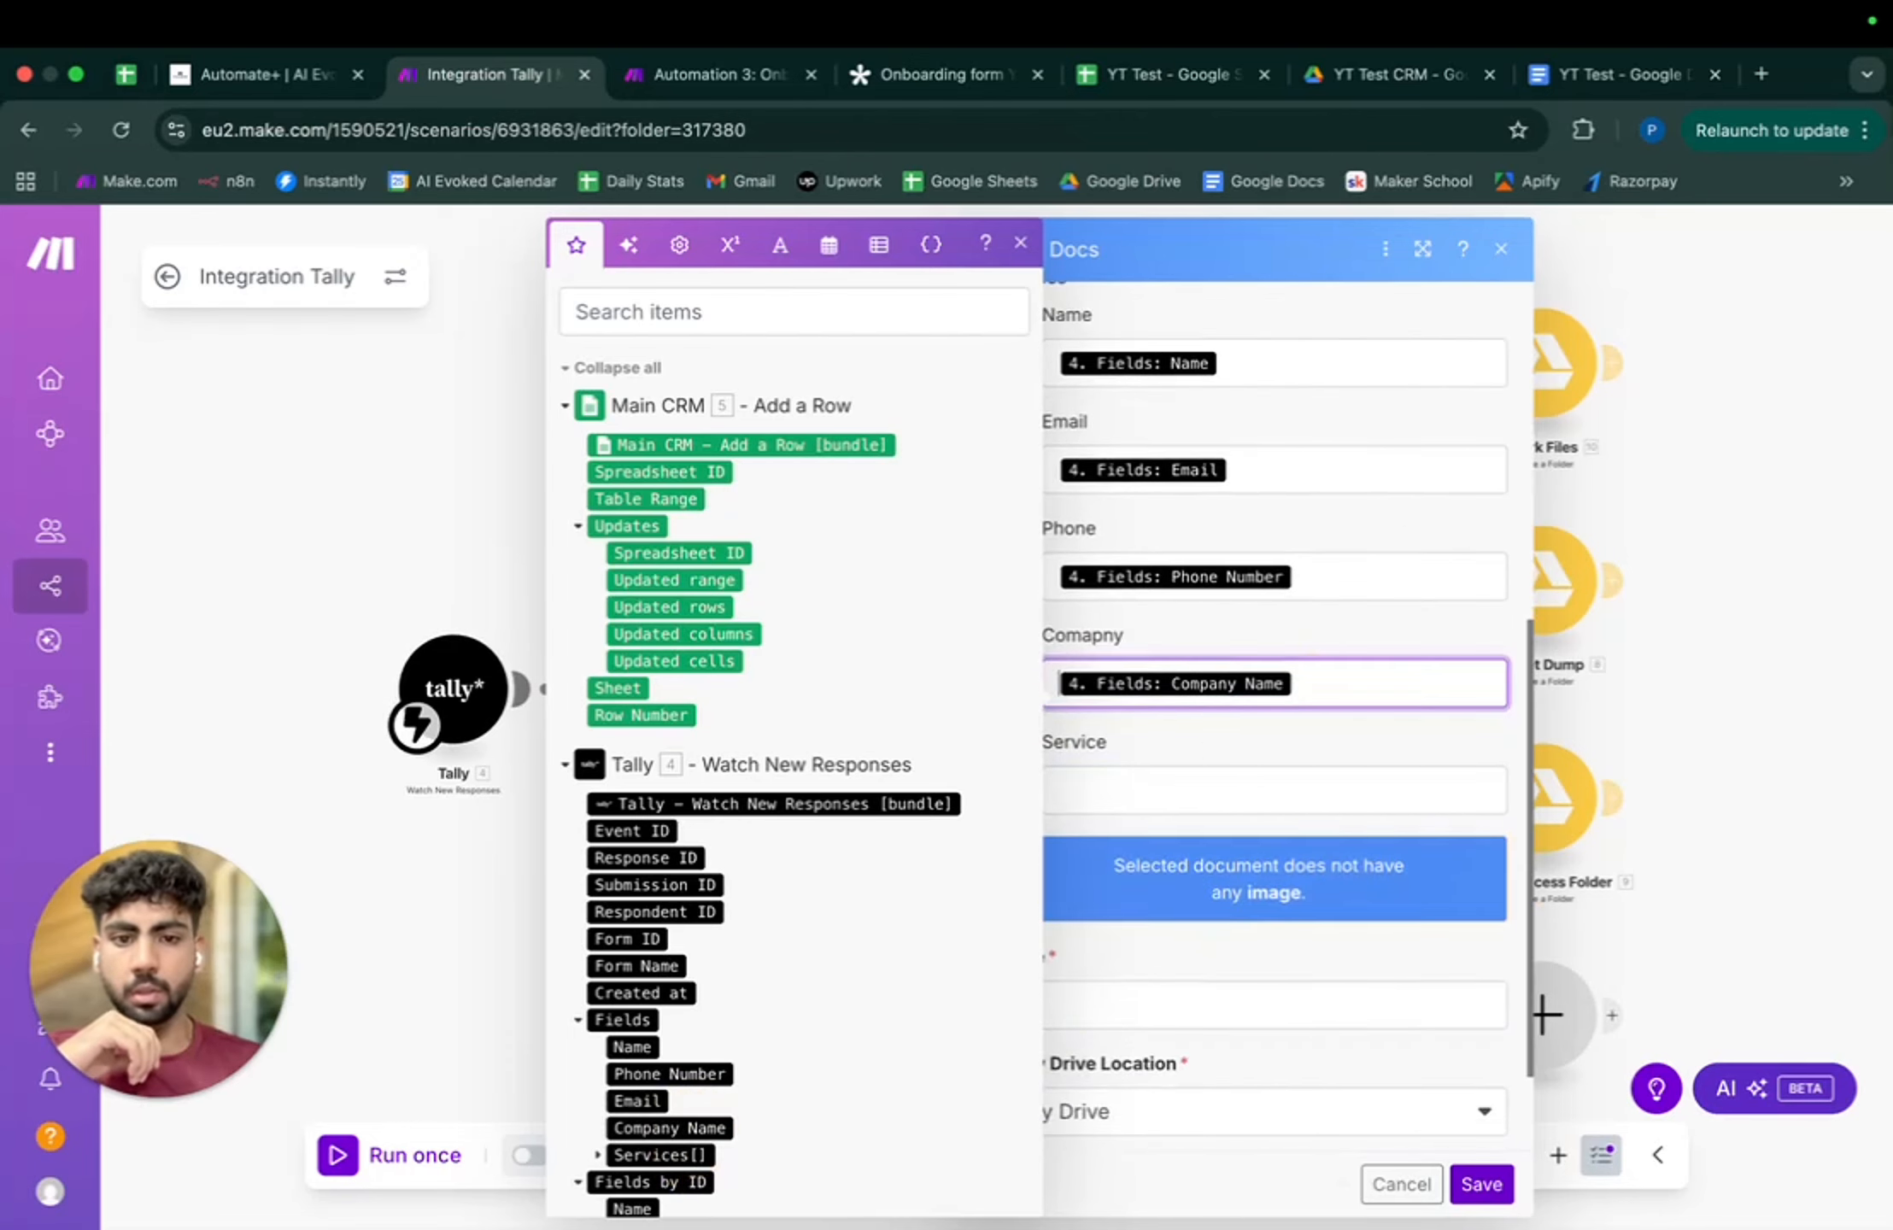
pyautogui.click(1188, 780)
pyautogui.click(598, 1157)
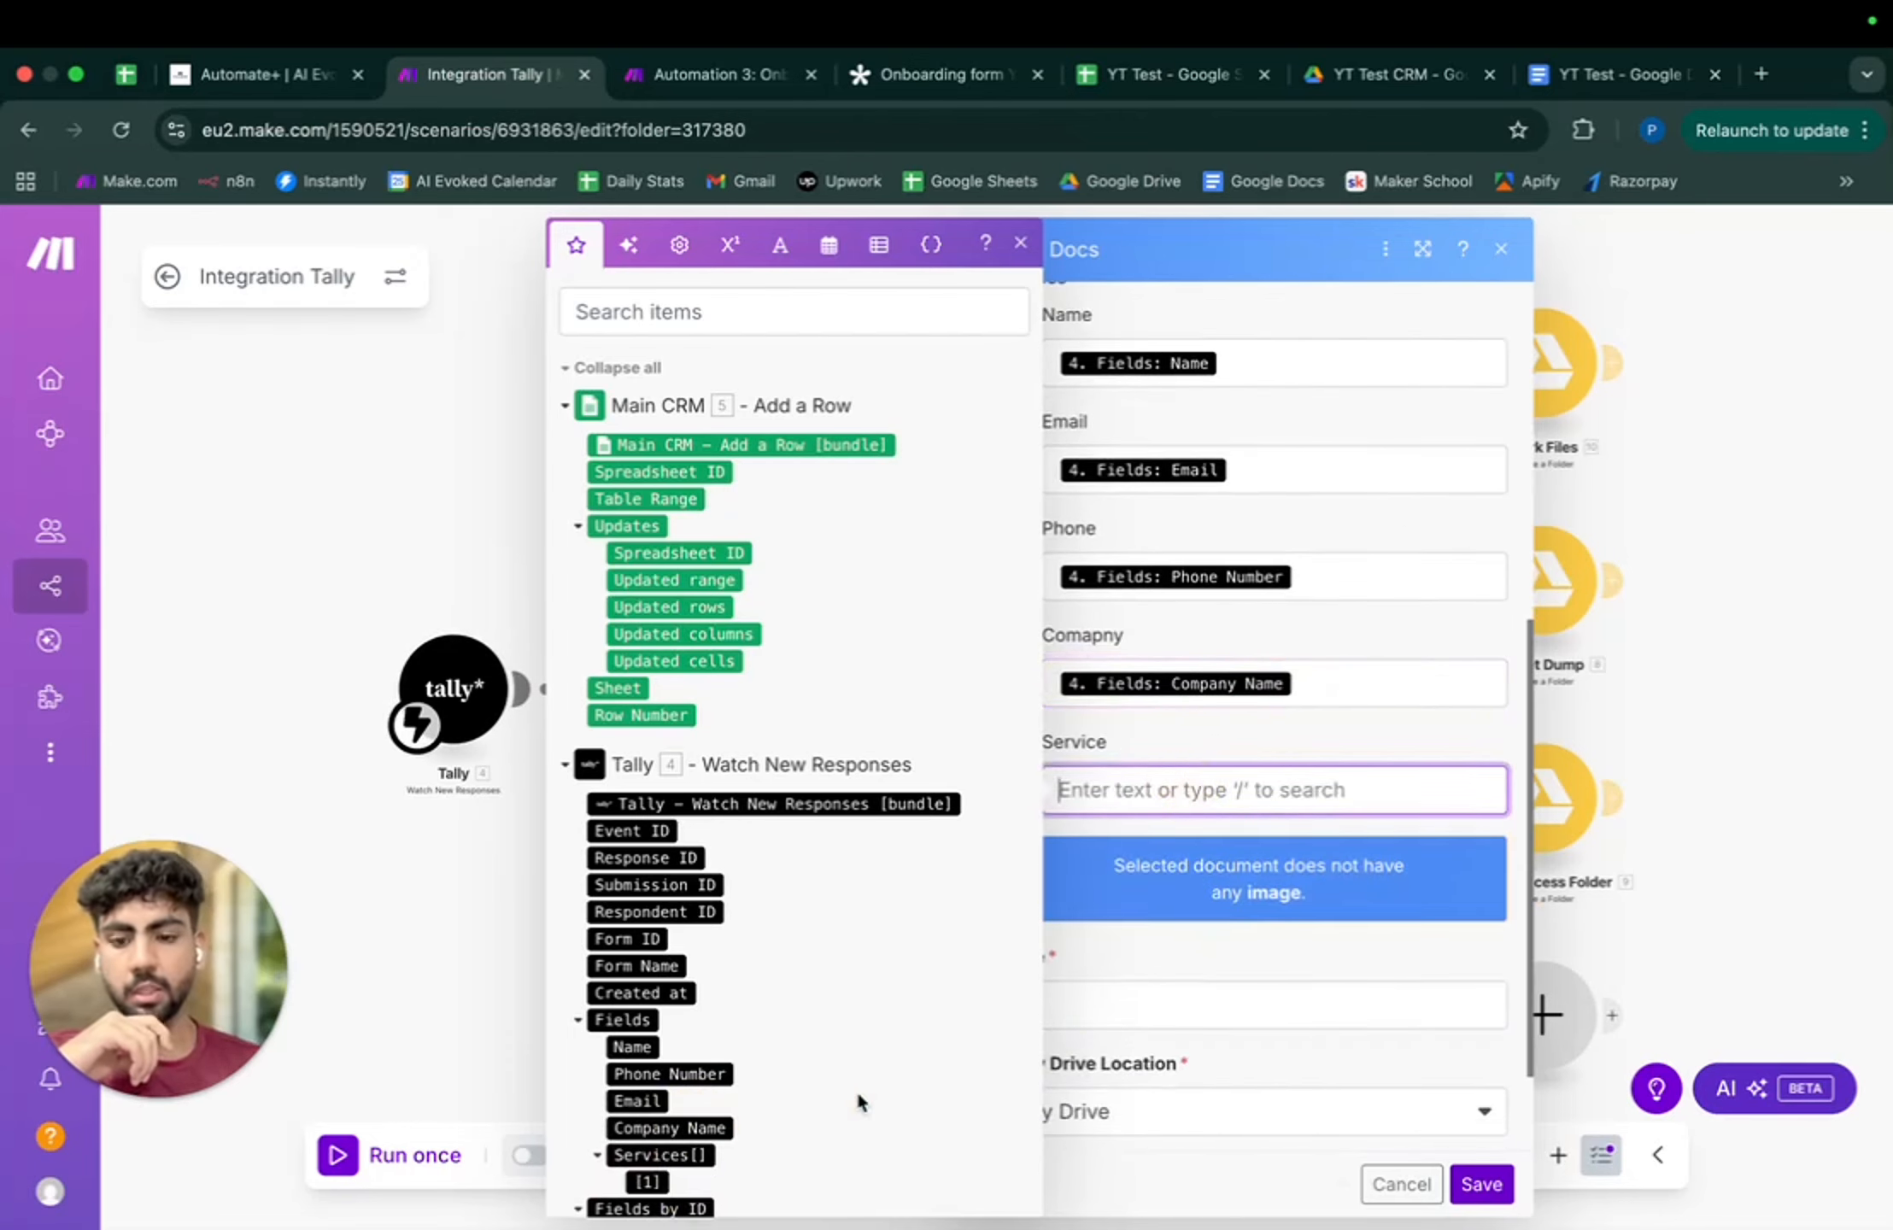
pyautogui.scroll(-3, 864, 1106)
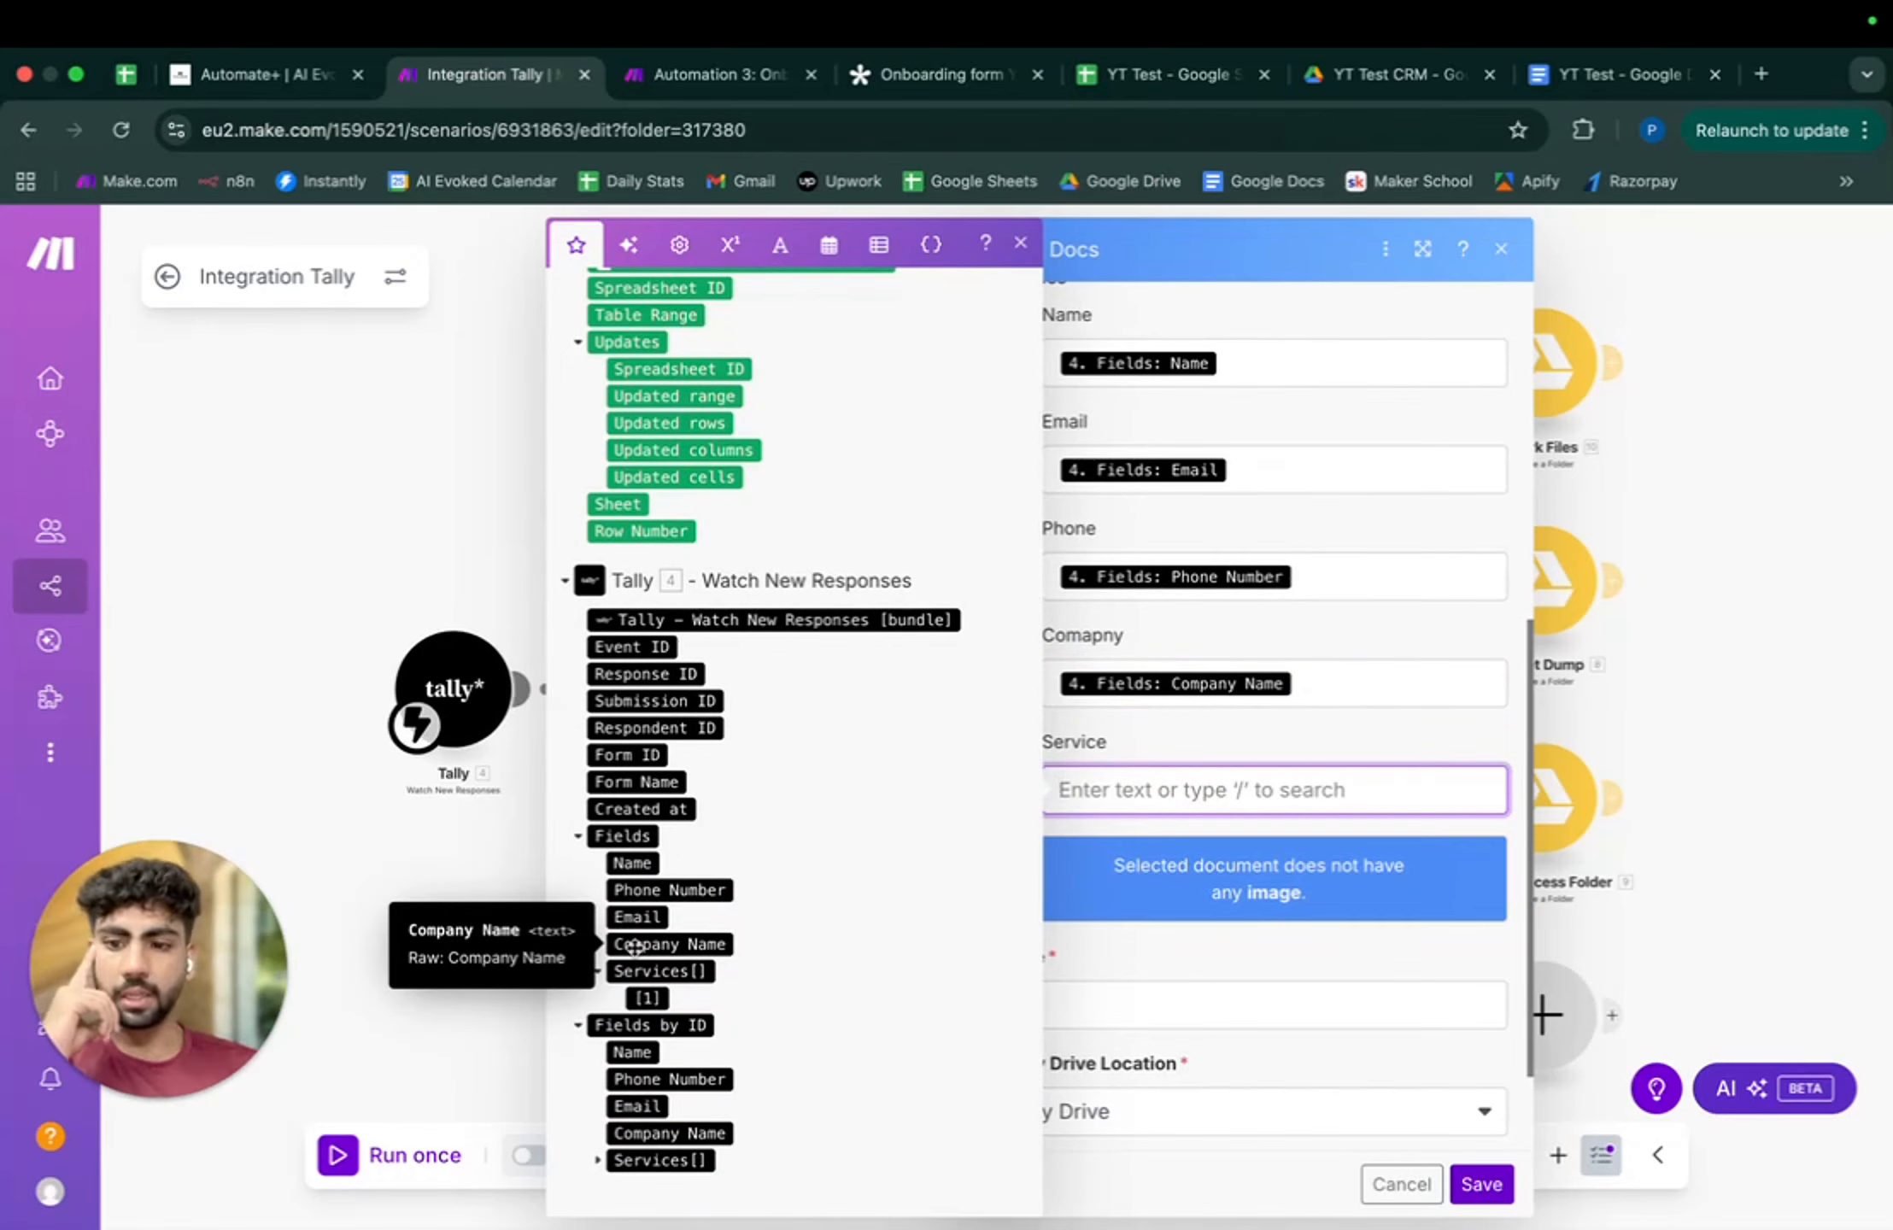
pyautogui.click(598, 971)
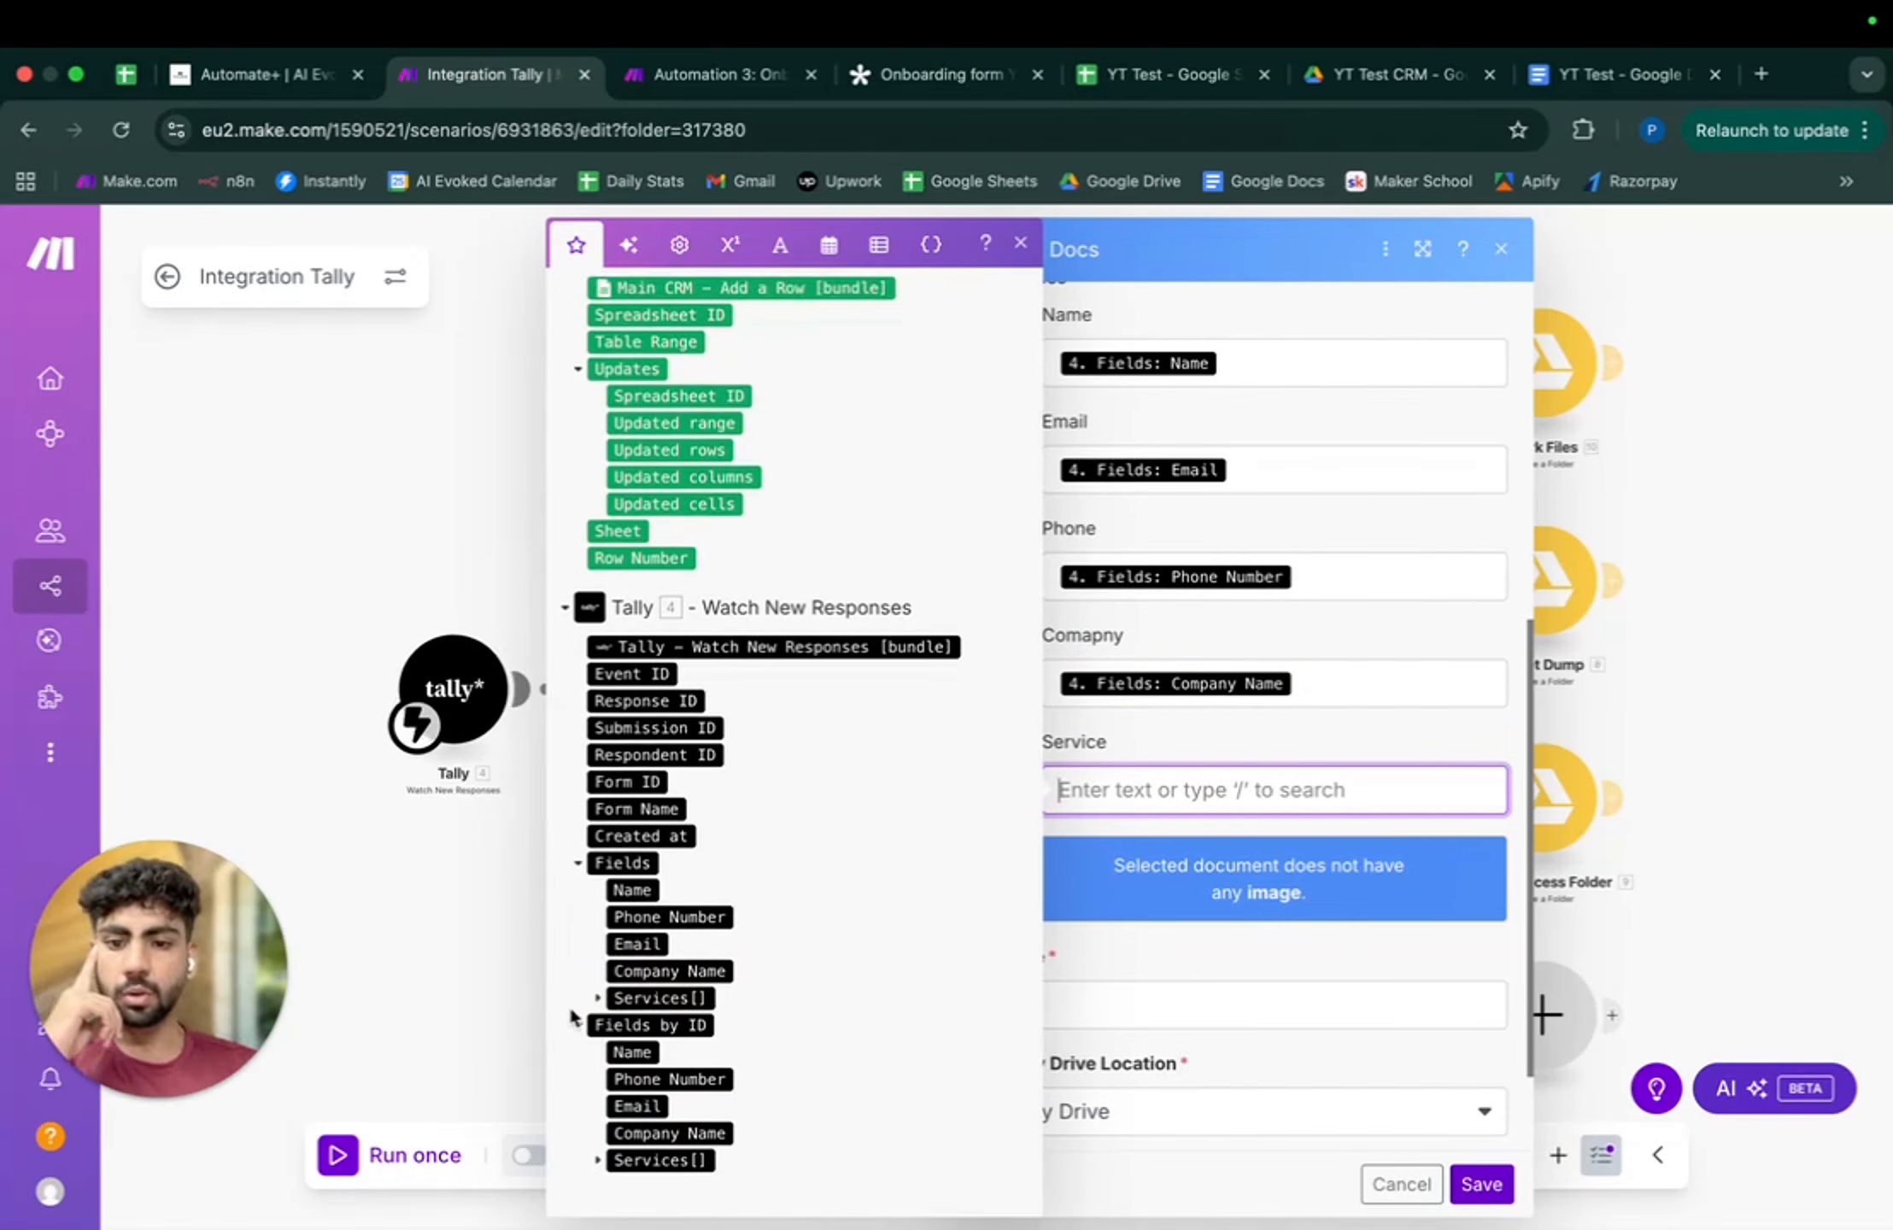
pyautogui.click(598, 998)
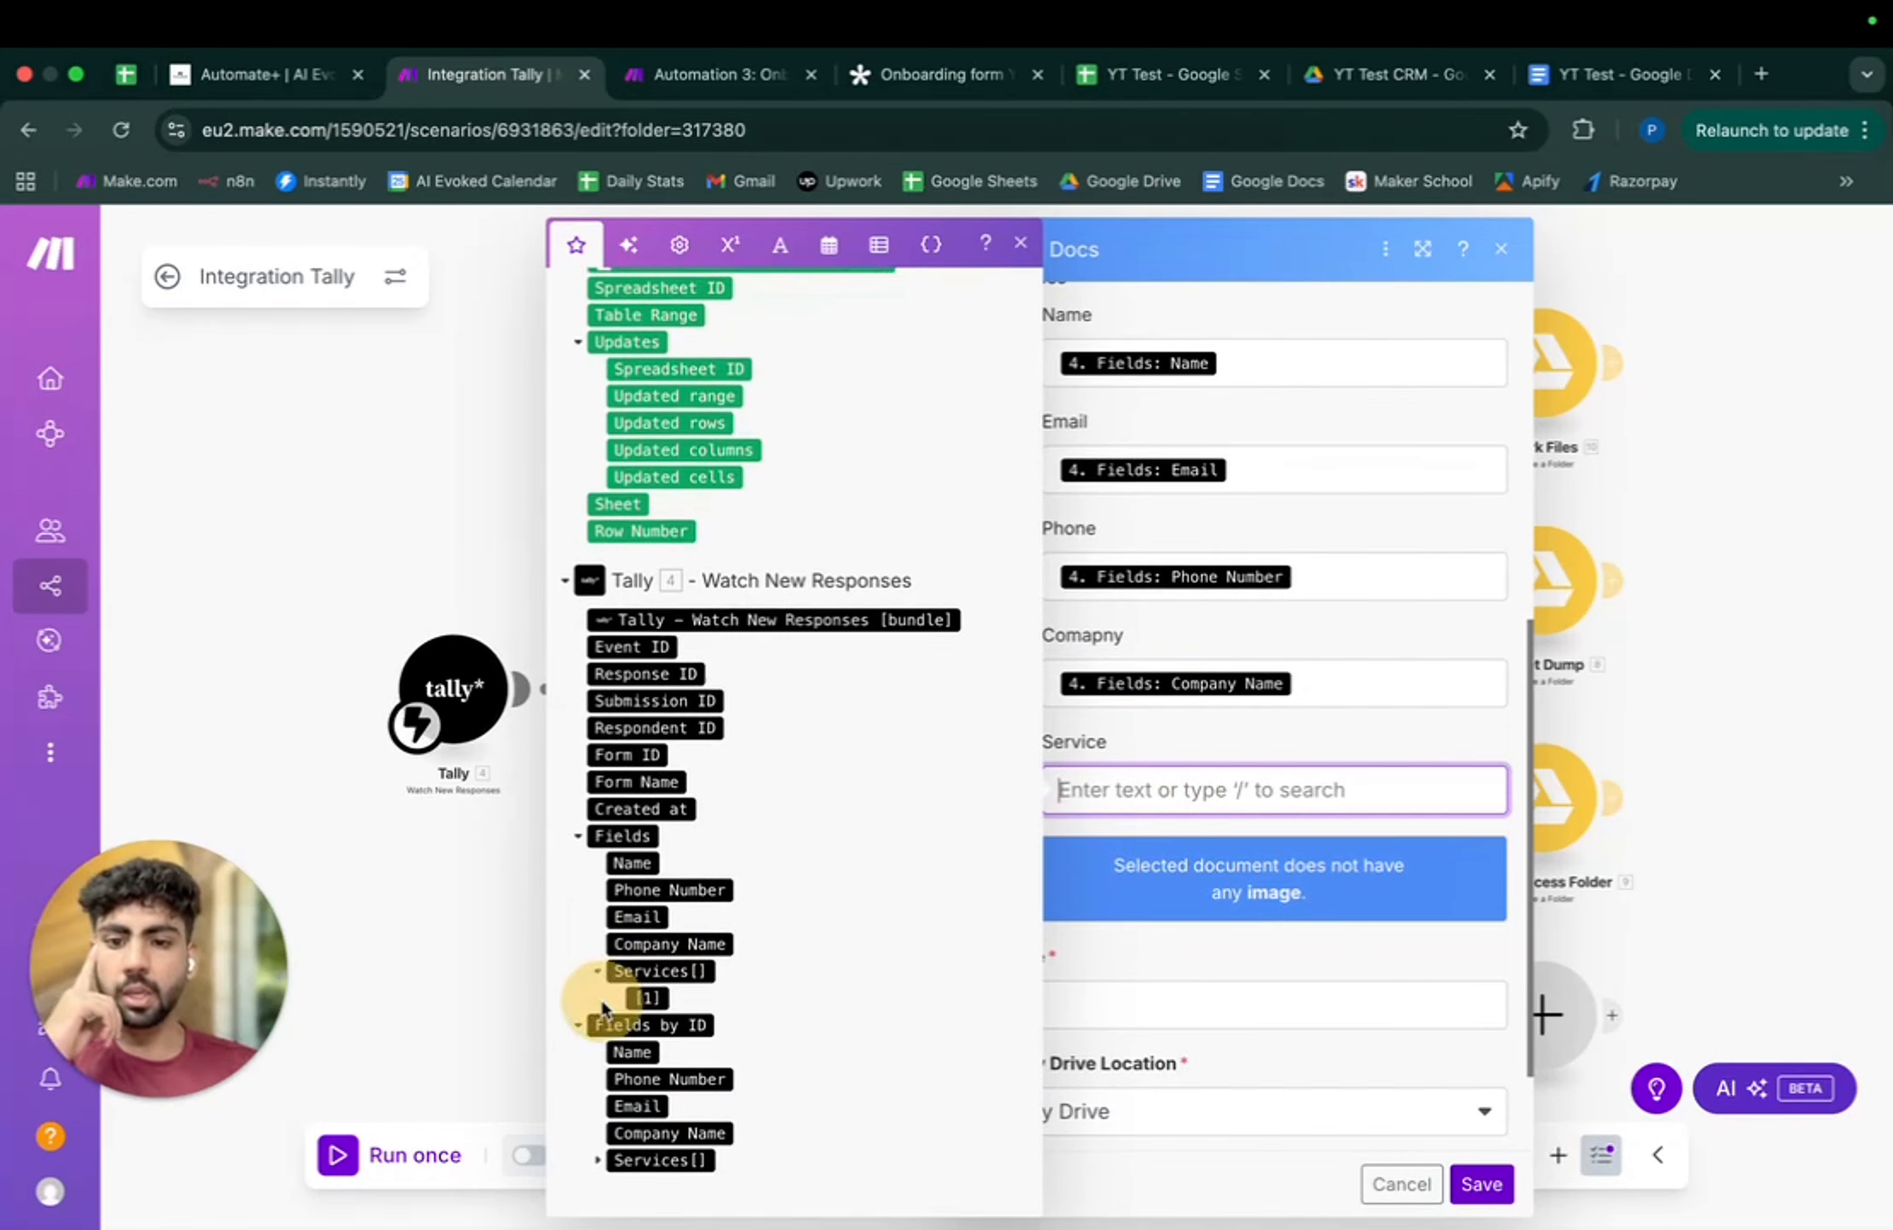
pyautogui.click(658, 1002)
pyautogui.click(1494, 1191)
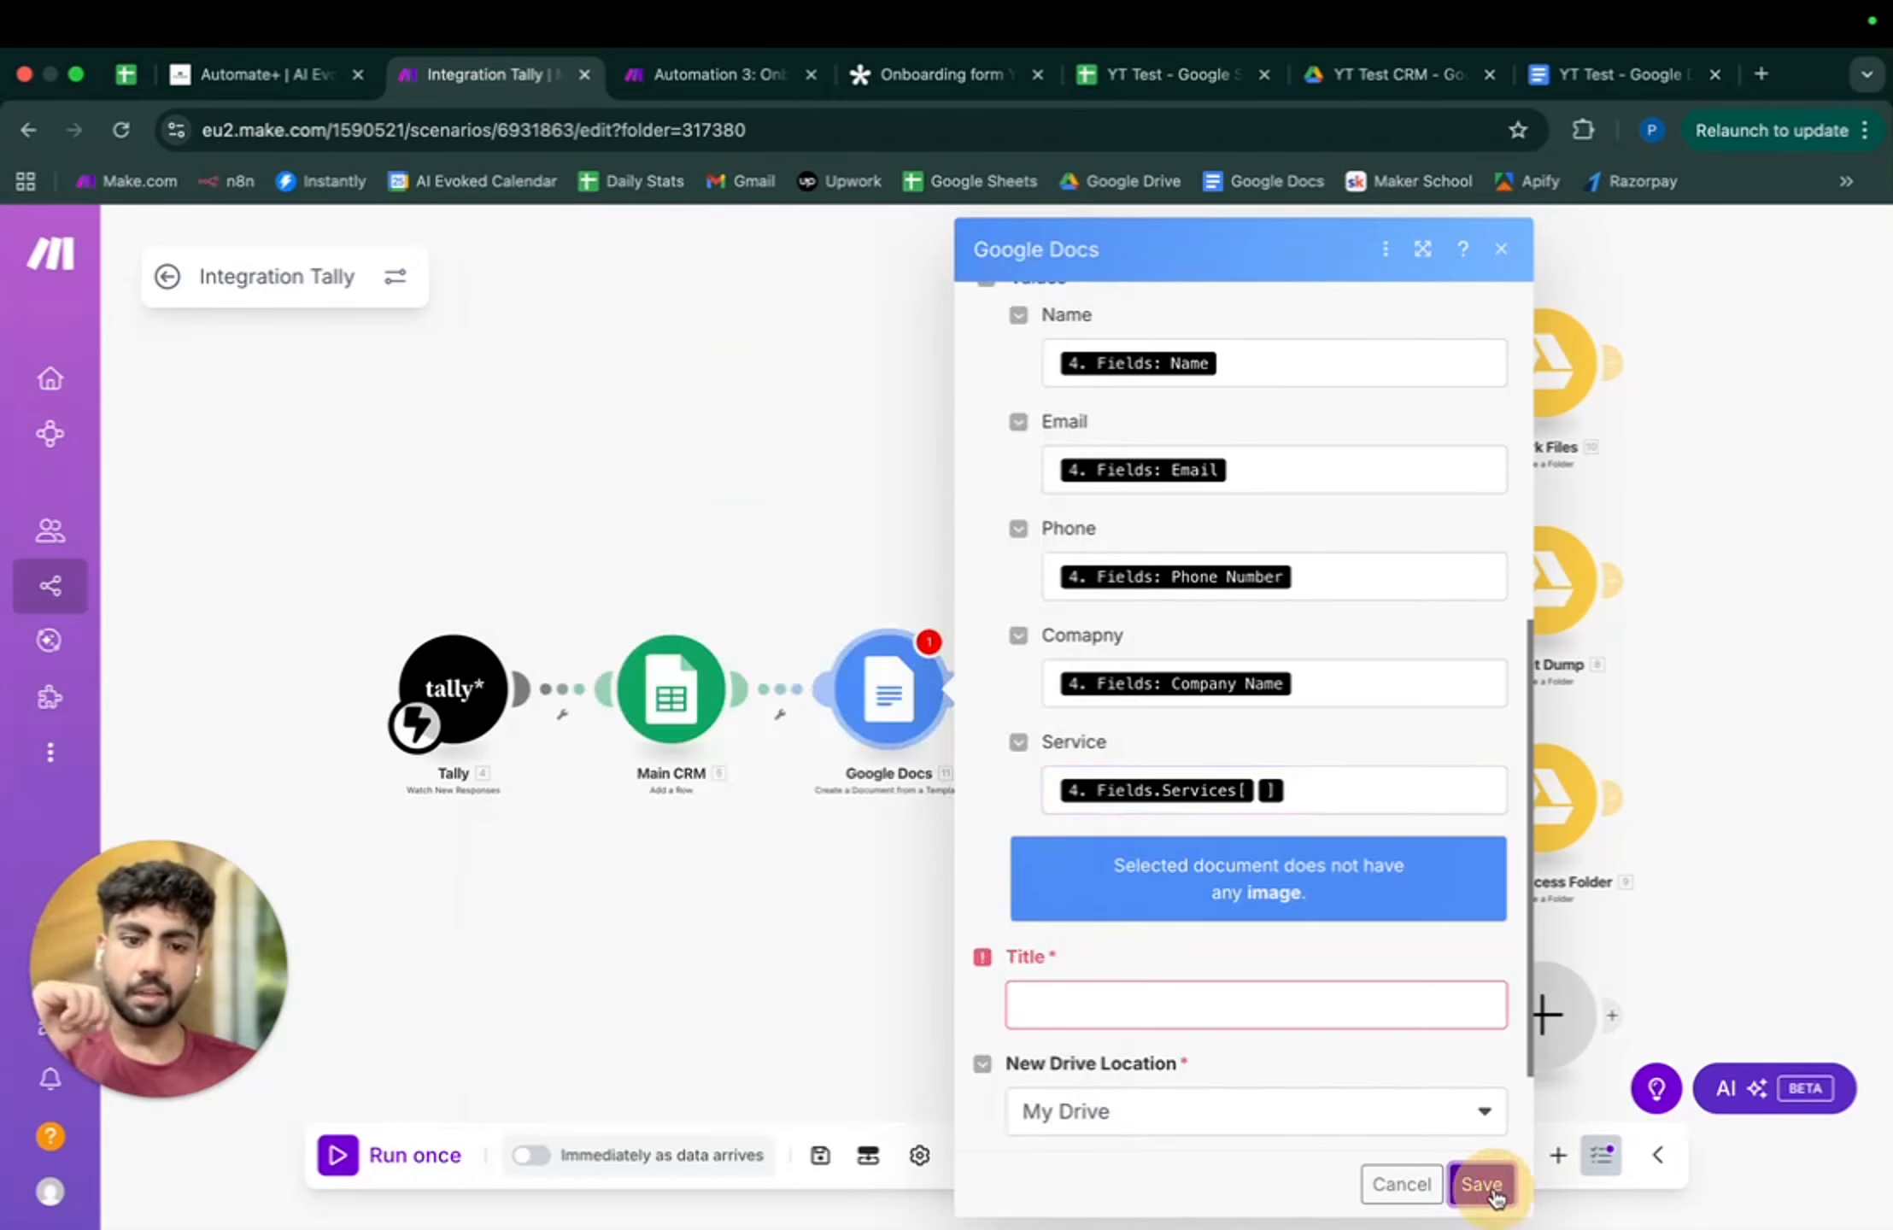
# - Title the document with the client's Name plus '- Onboarding Form' and save it to the Drive root
pyautogui.click(1068, 1008)
pyautogui.click(601, 1034)
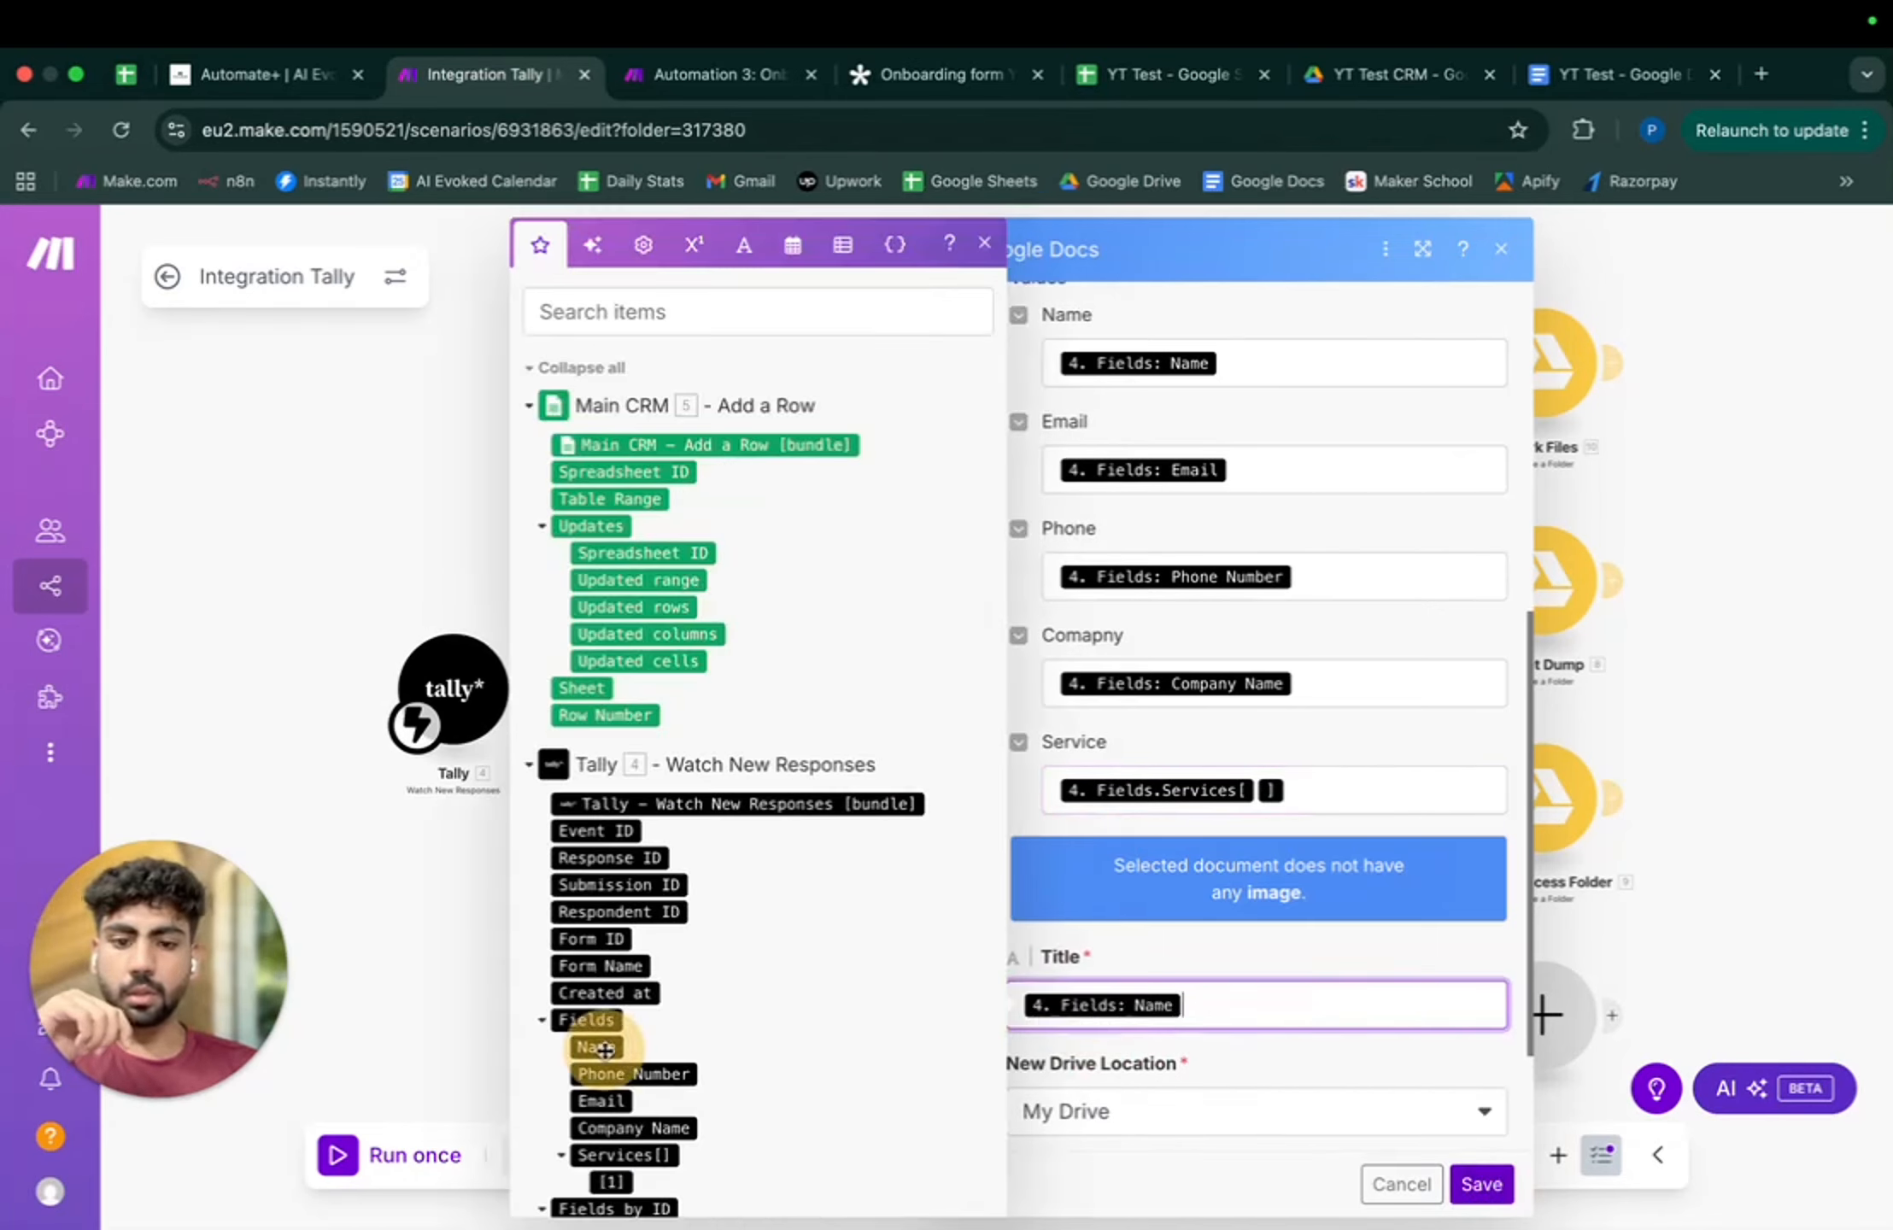
pyautogui.write('- Onboarding Form')
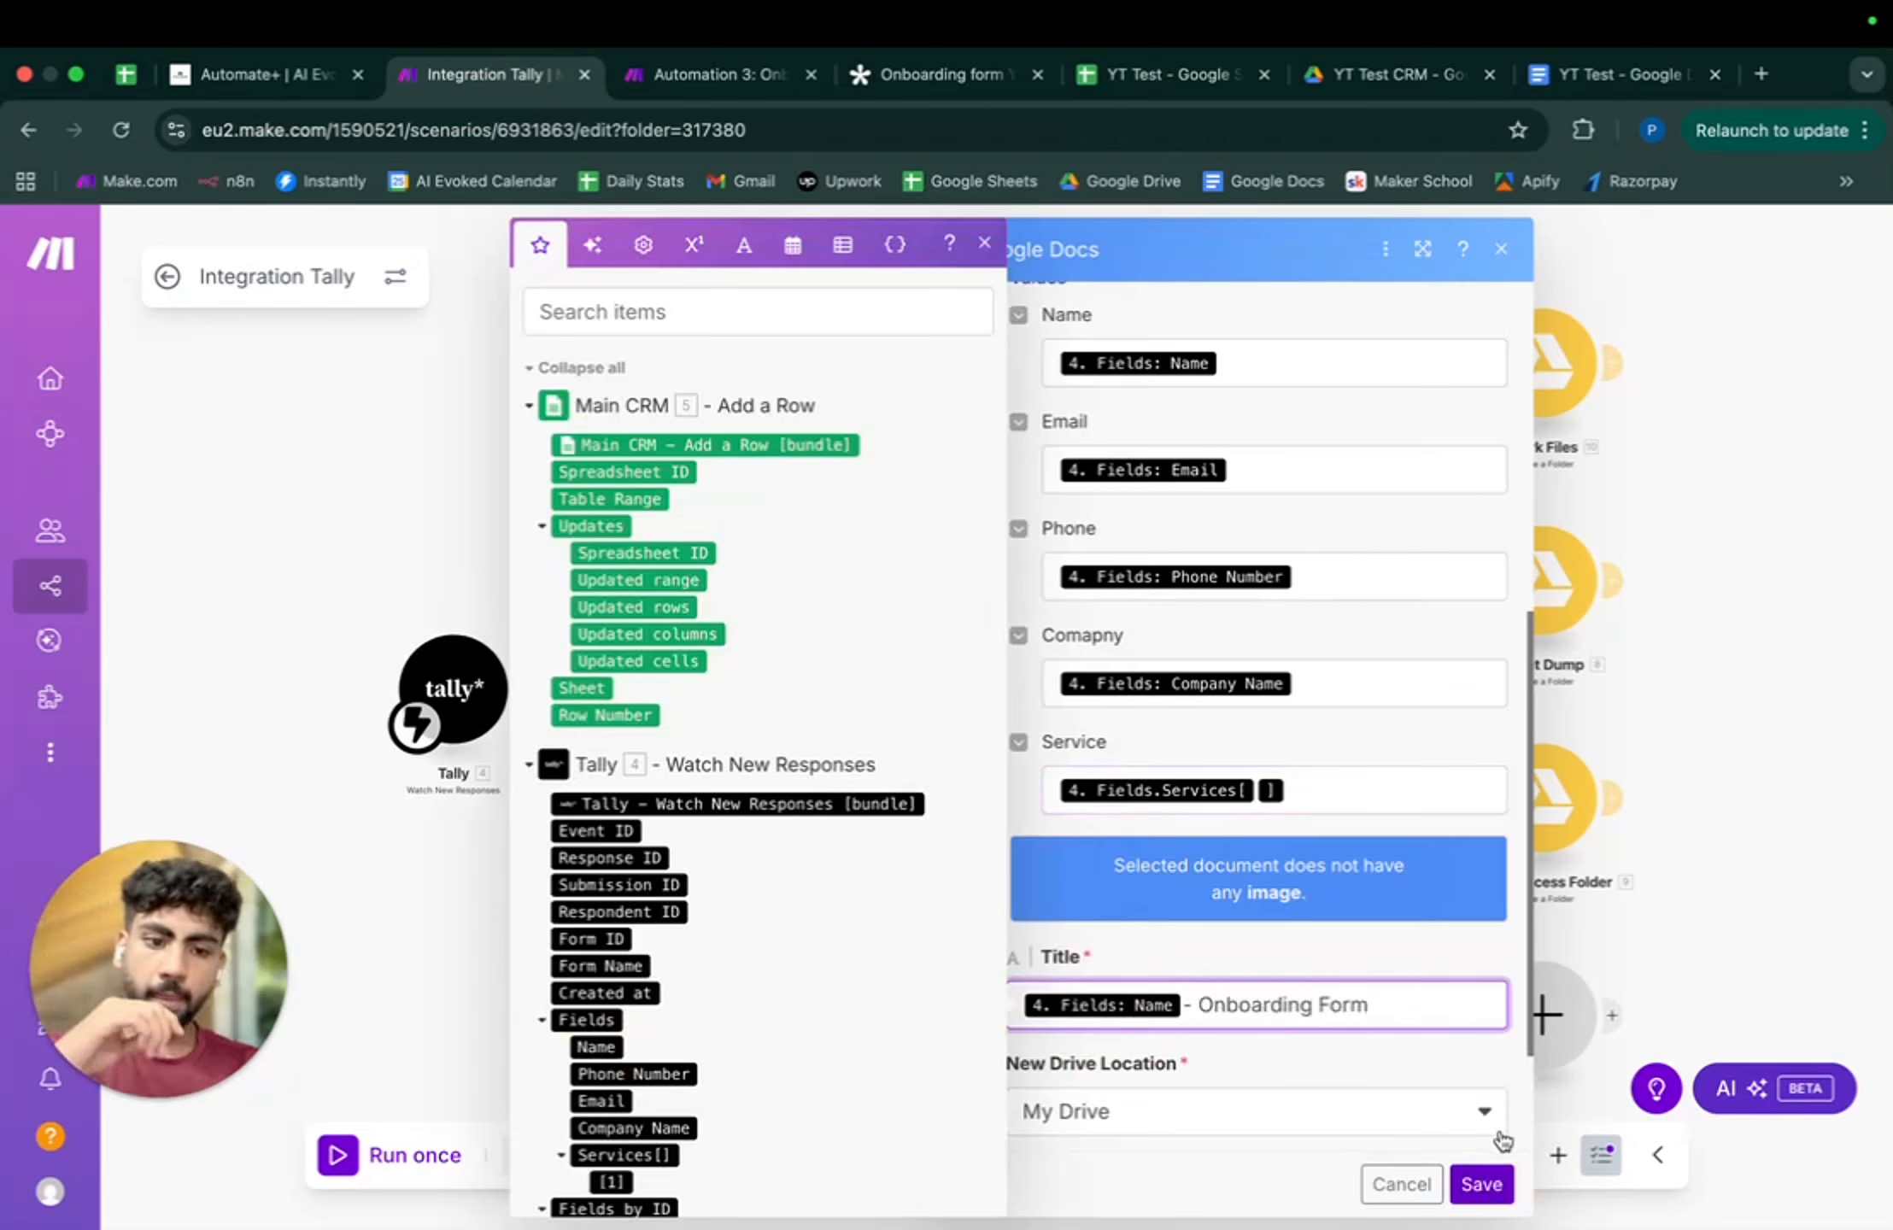
pyautogui.click(1481, 1184)
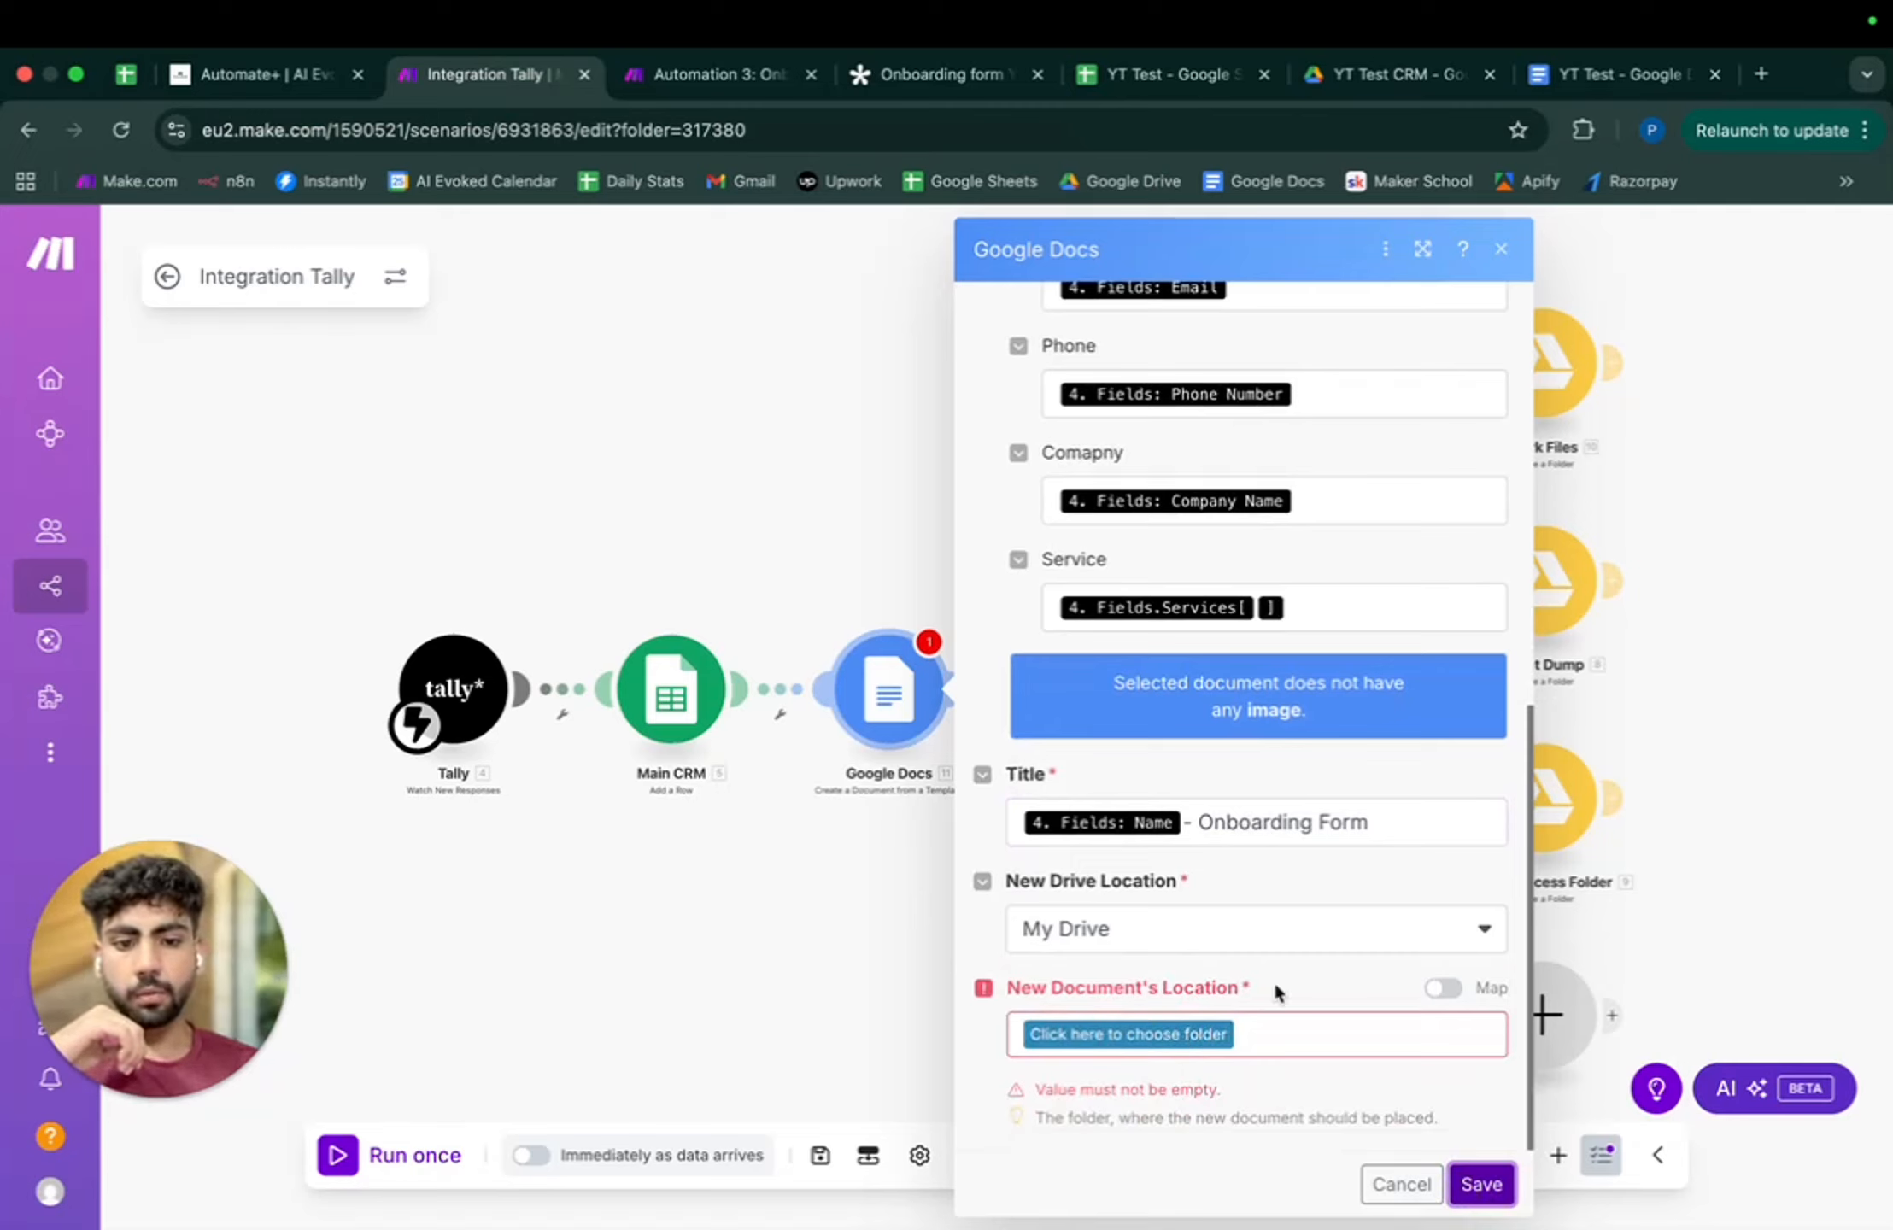
pyautogui.click(1443, 998)
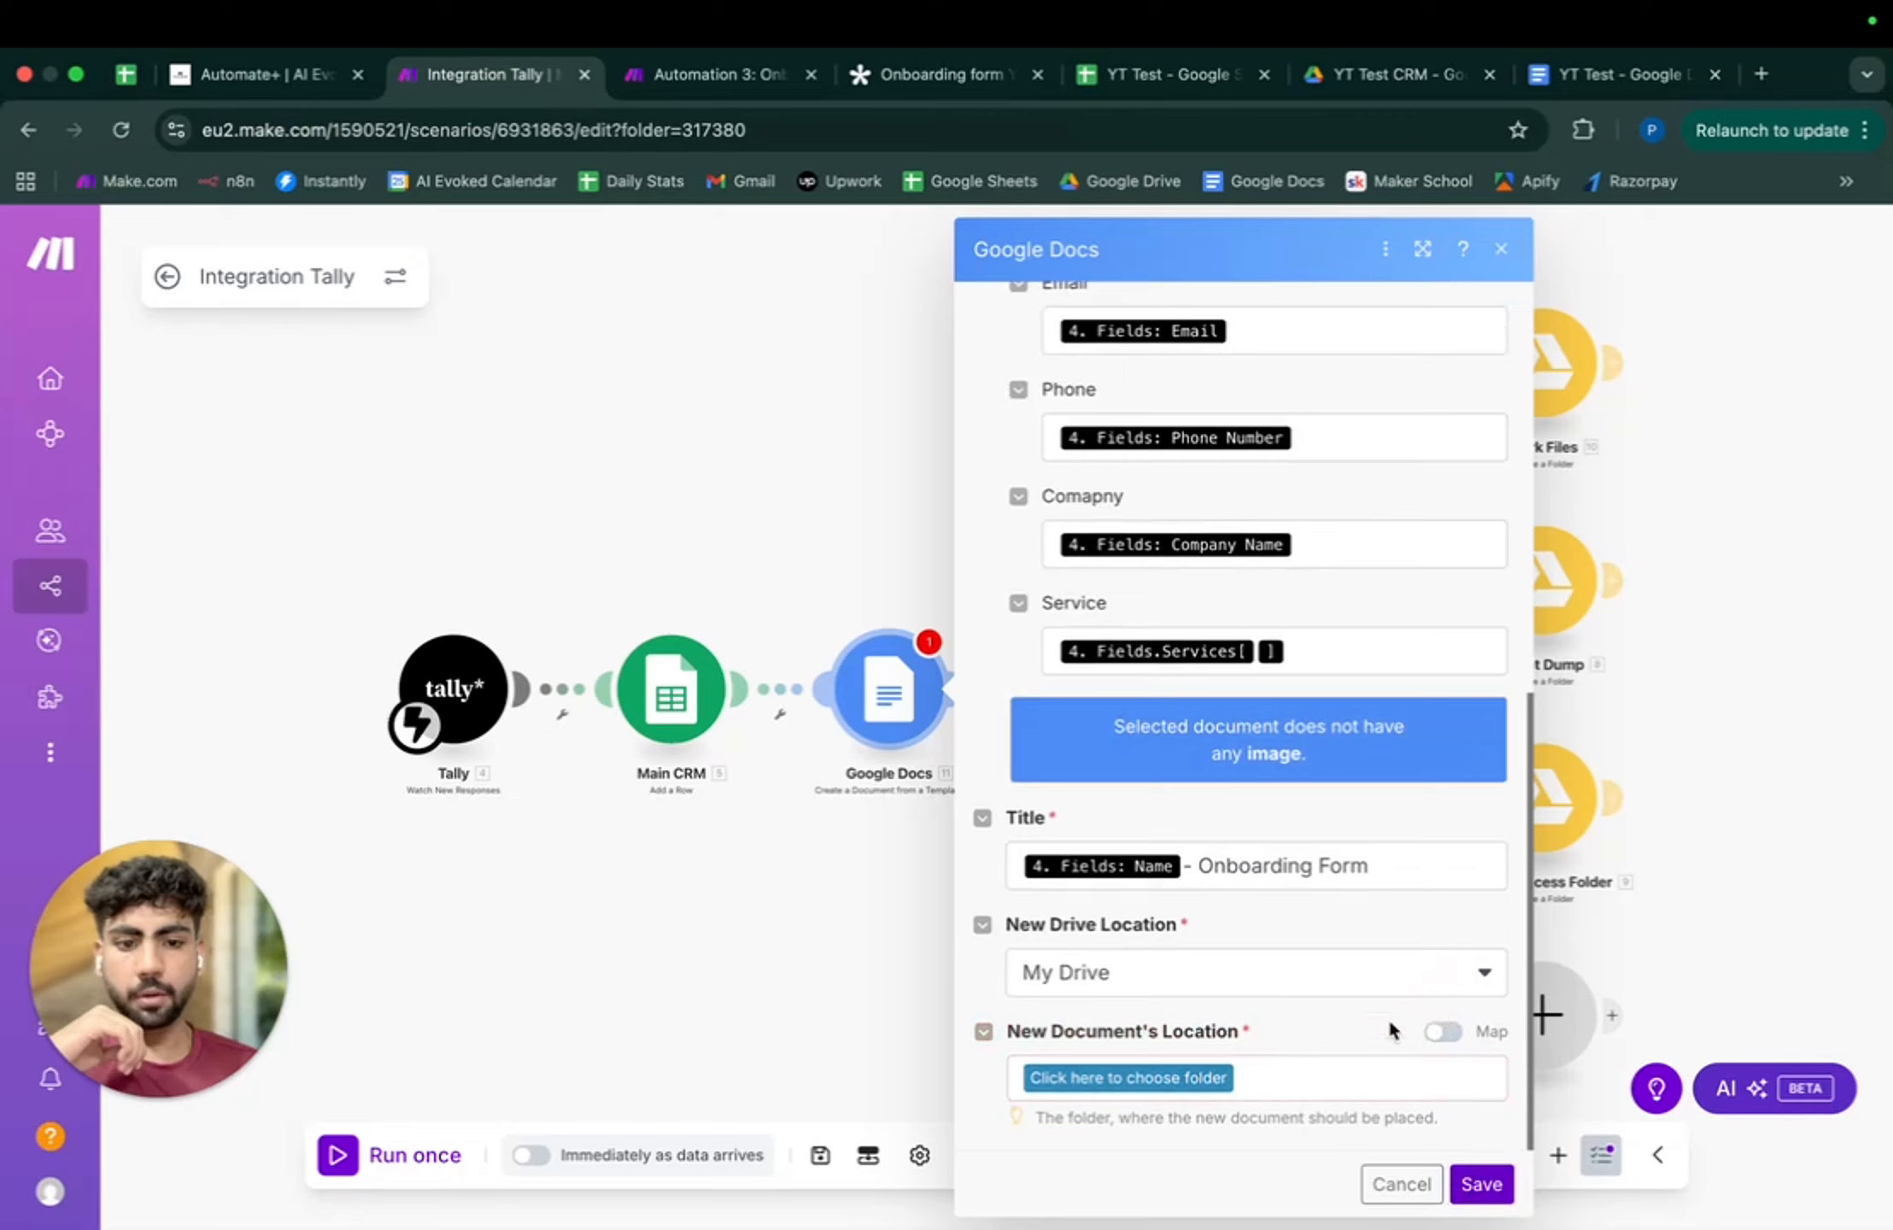
pyautogui.click(1471, 1191)
pyautogui.click(1098, 1078)
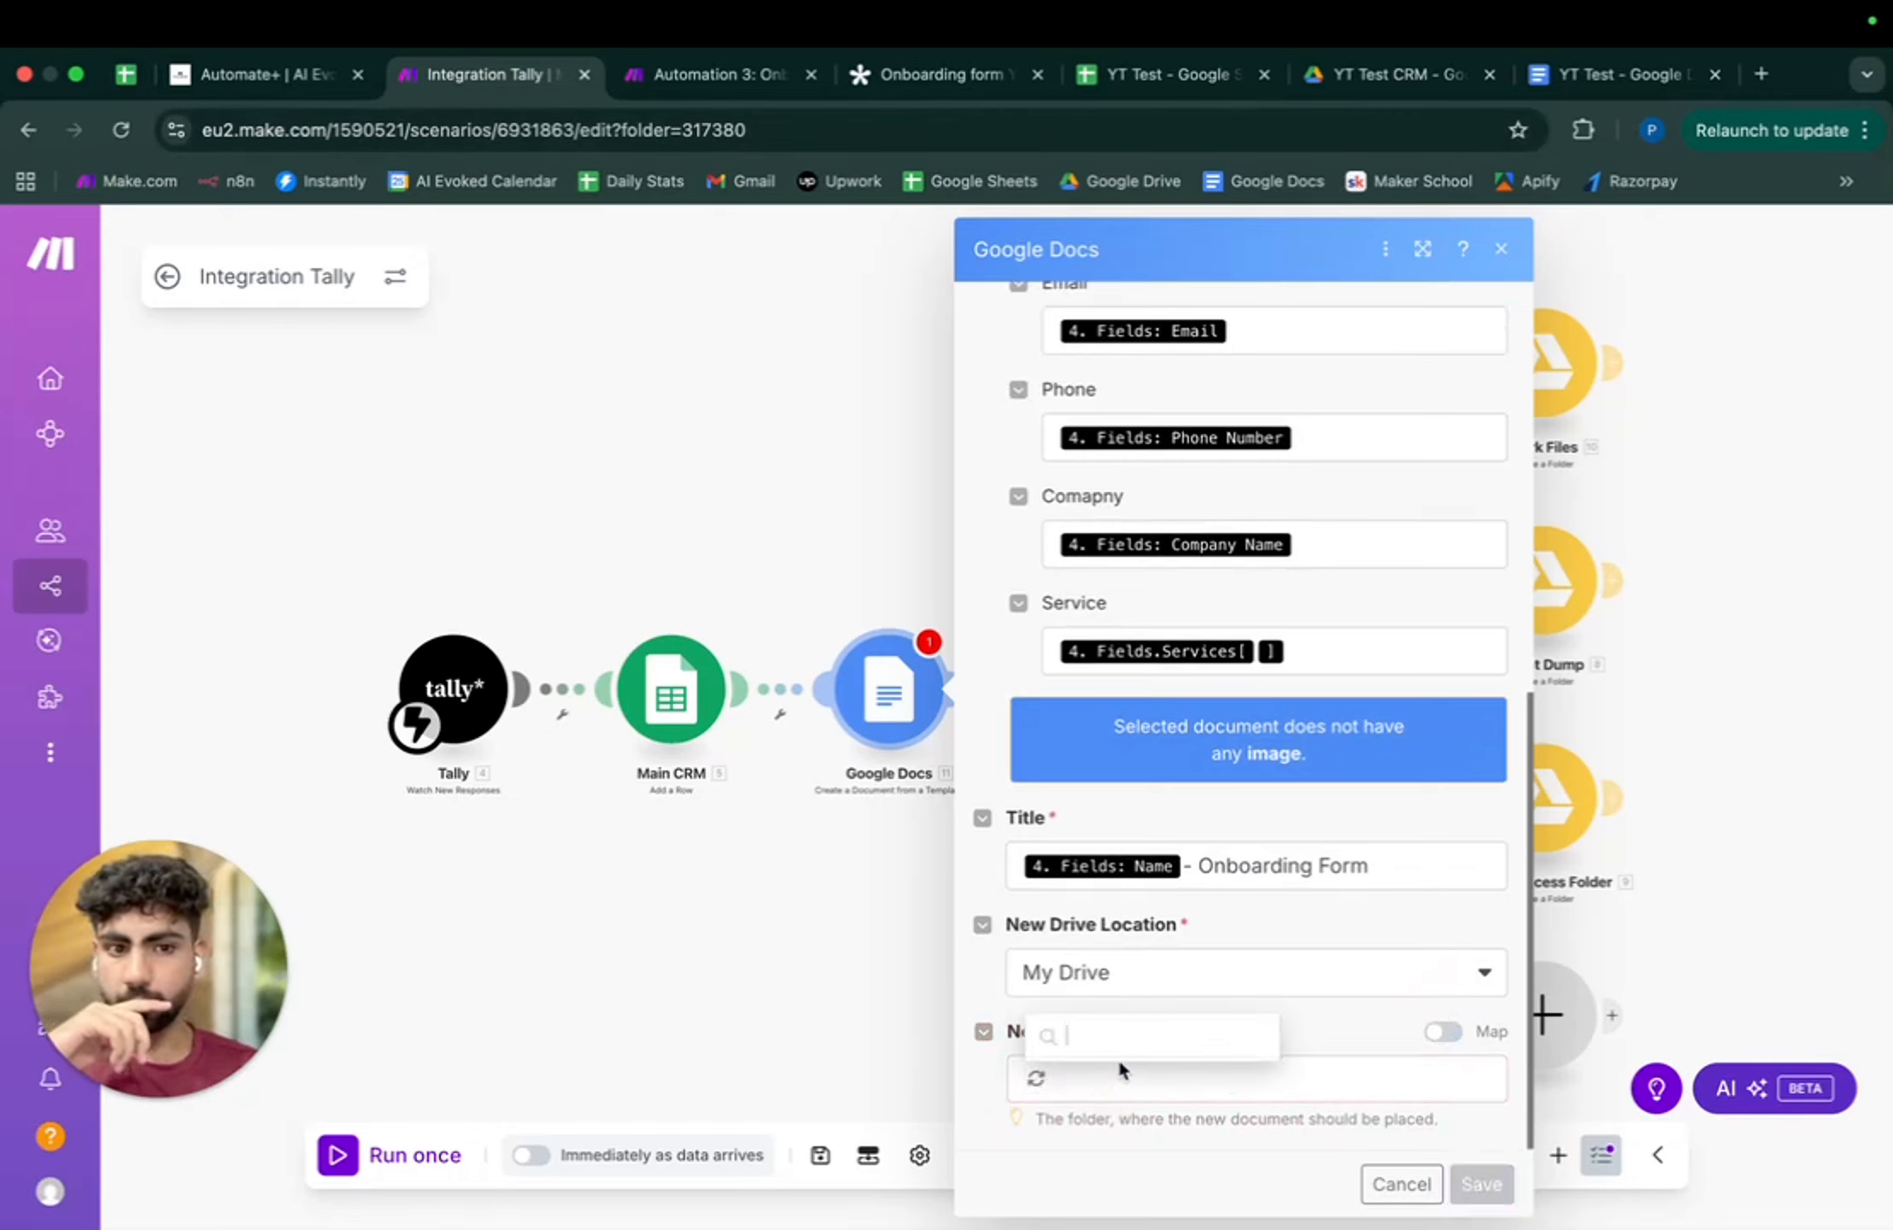
pyautogui.click(1154, 904)
pyautogui.click(1482, 1184)
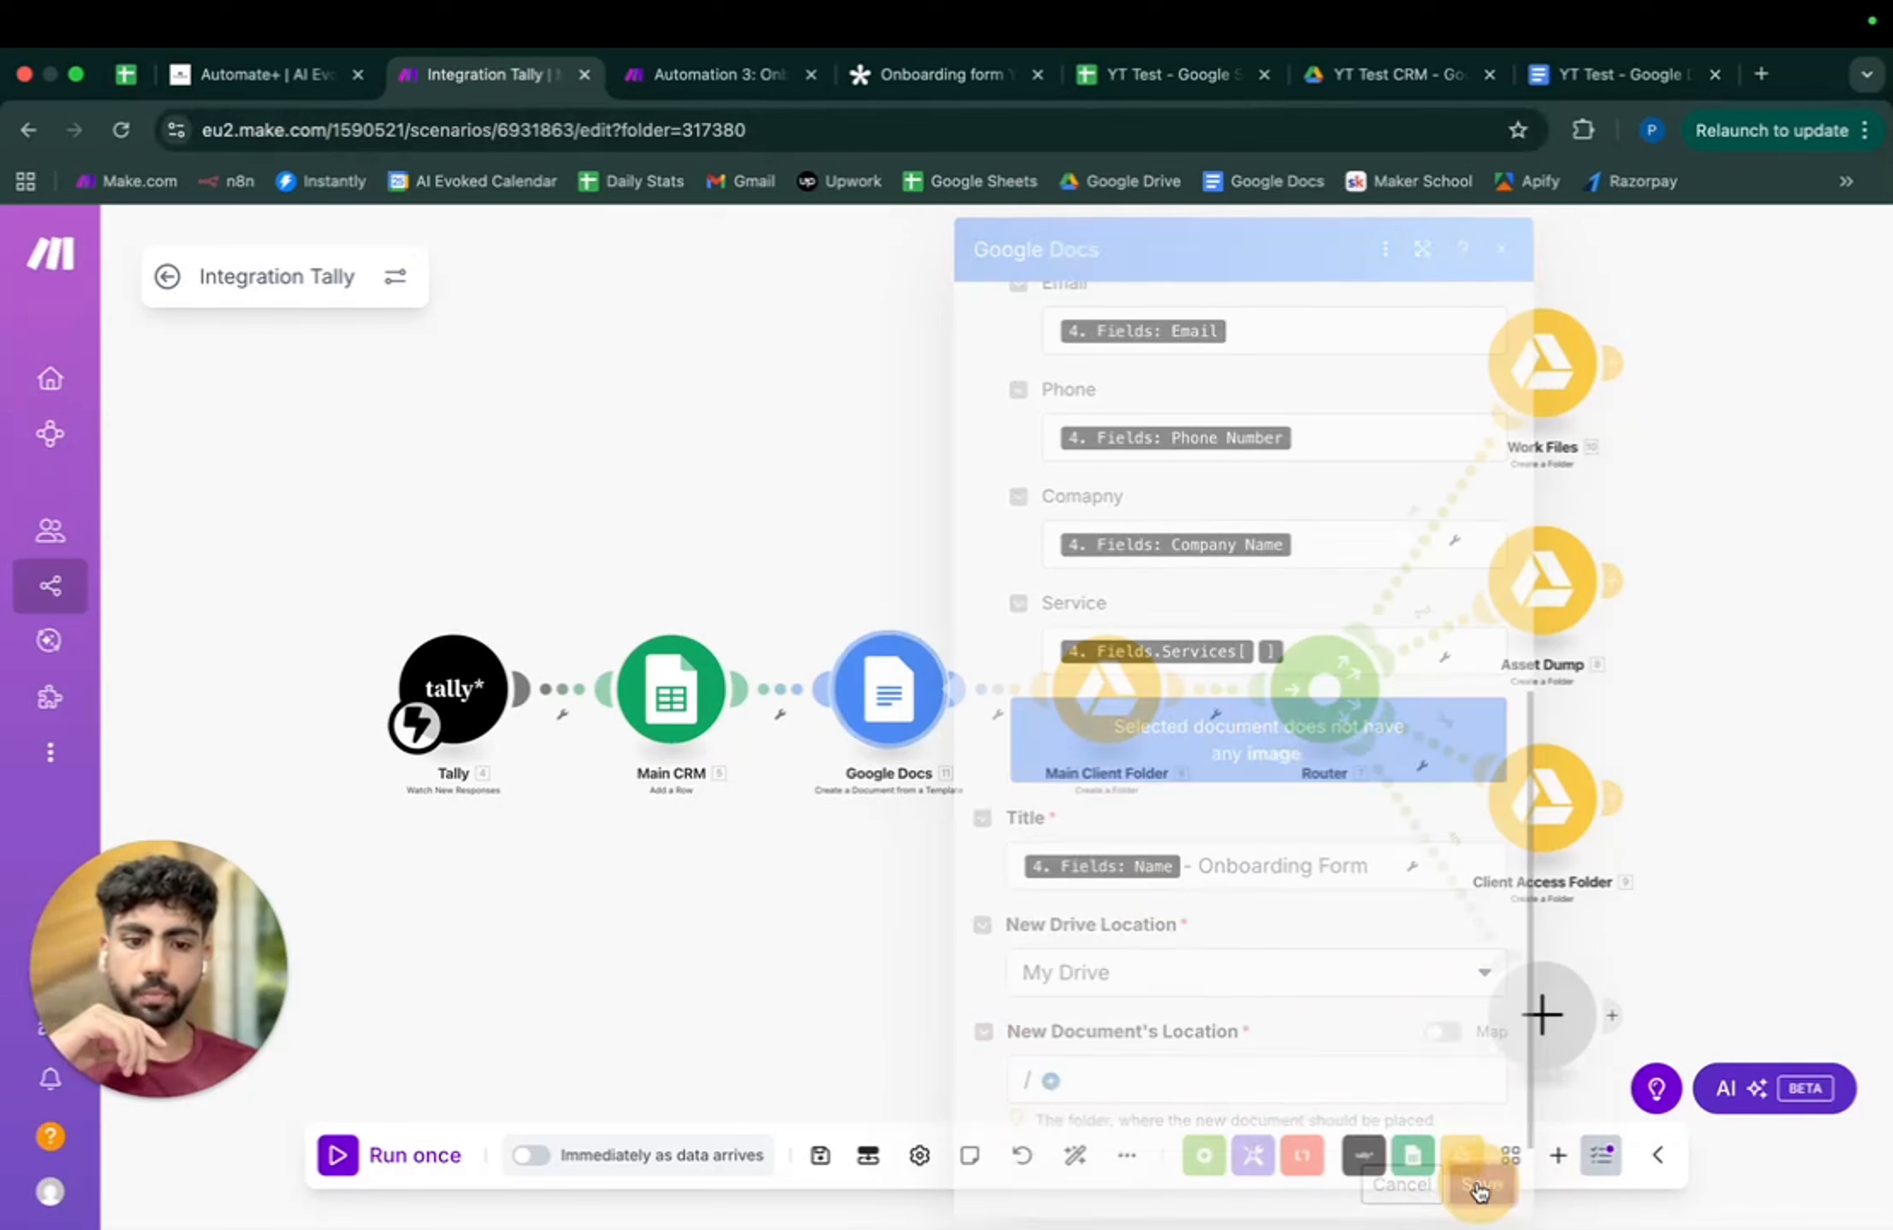
# - Reopen the Docs step, reselect the Drive root '/' as destination folder, and save
pyautogui.click(859, 718)
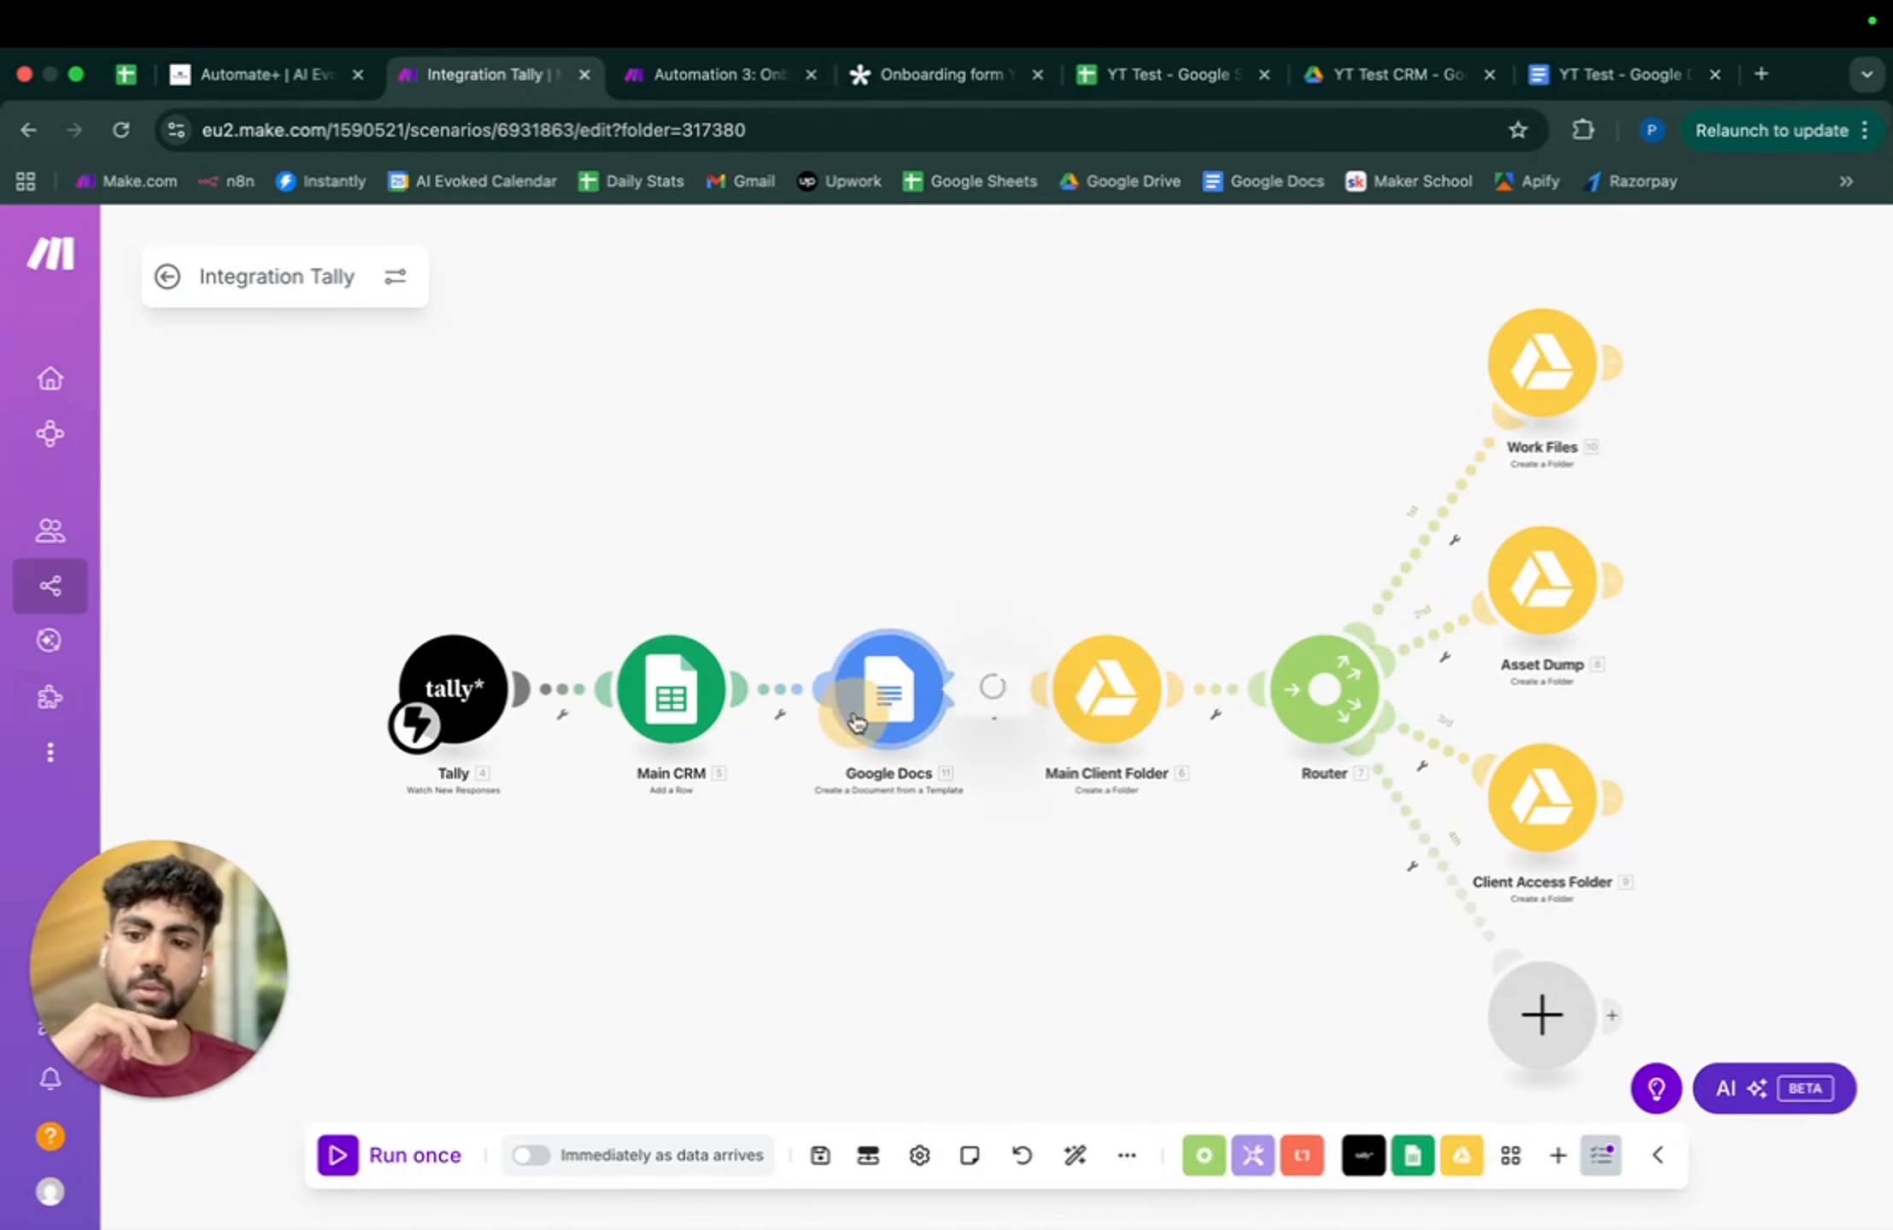
pyautogui.click(1444, 1024)
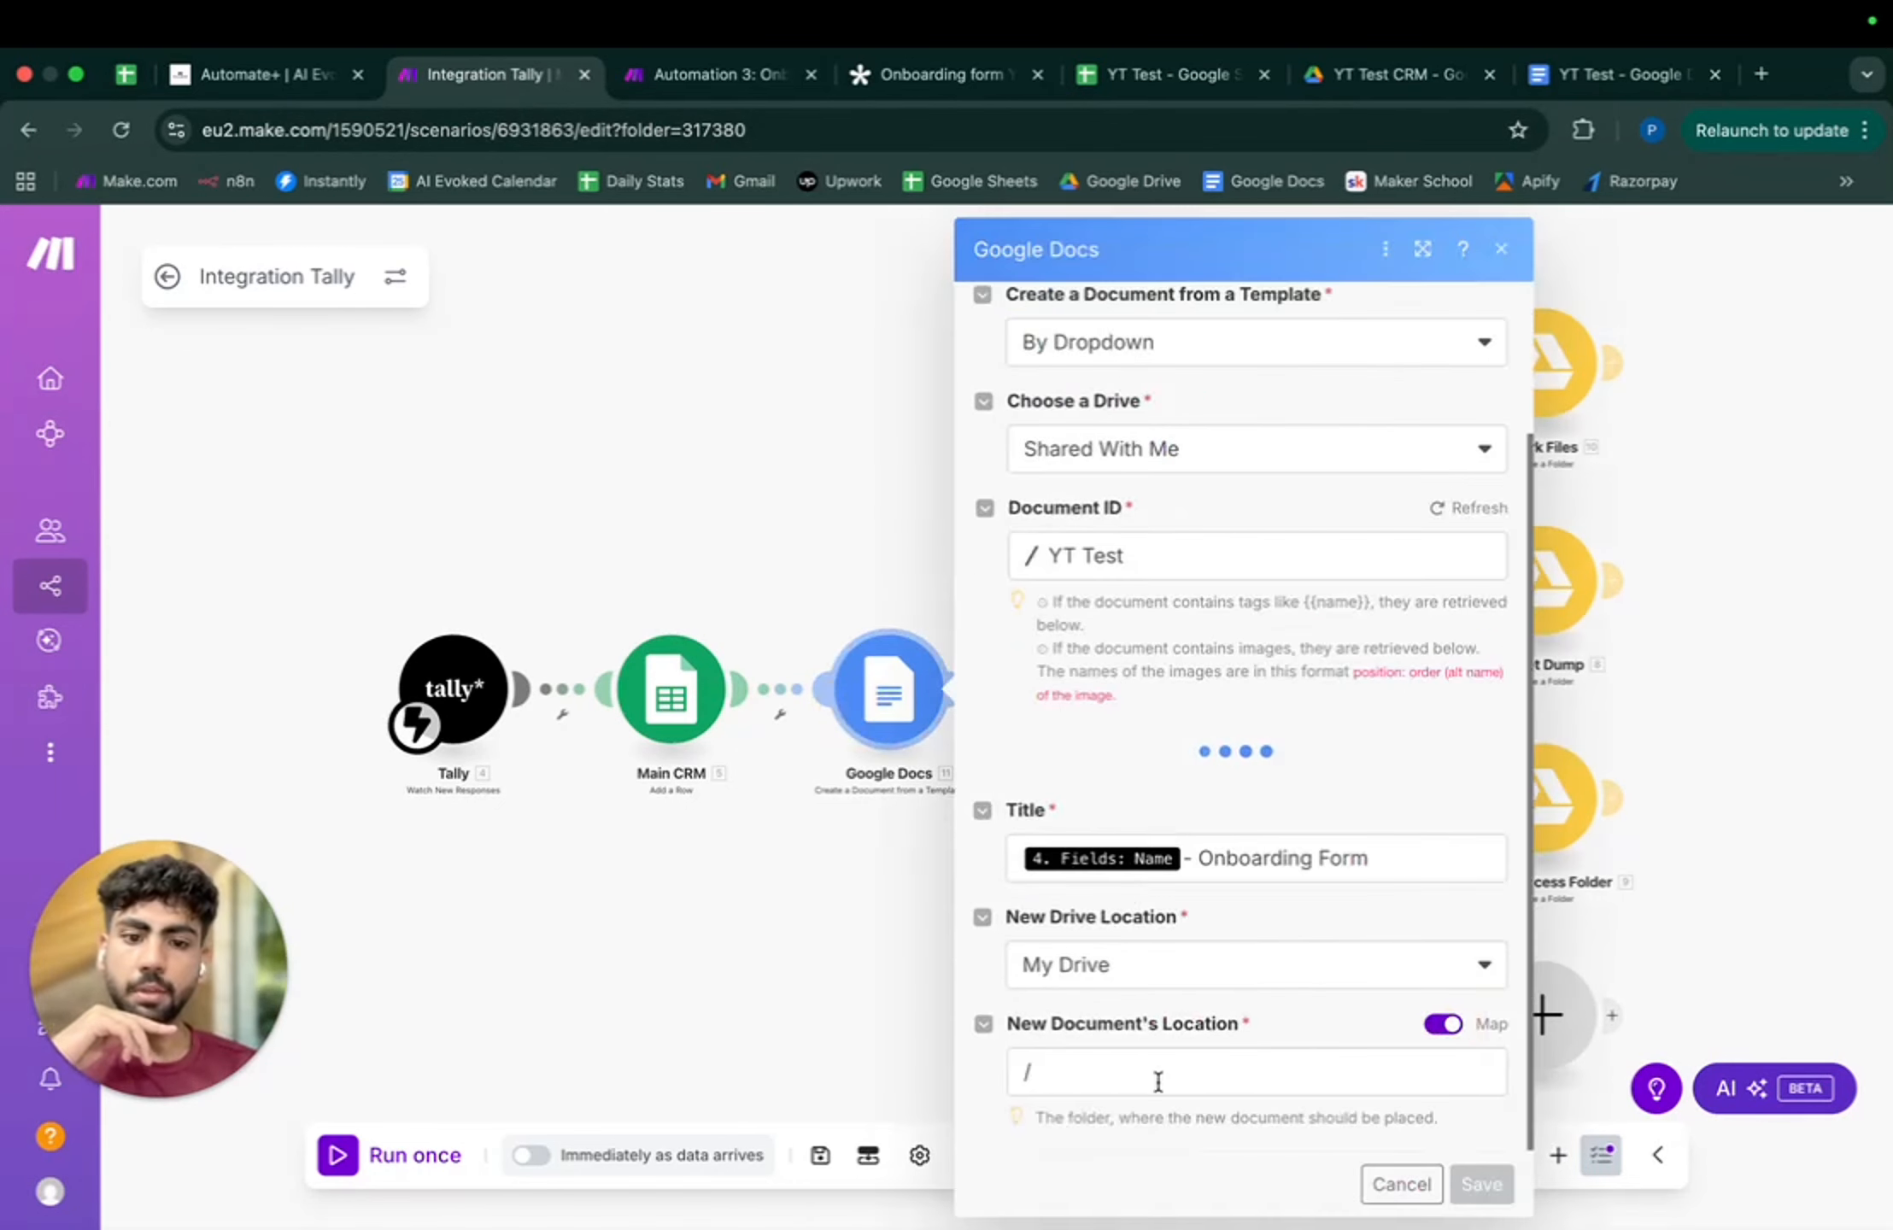
pyautogui.click(1154, 1077)
pyautogui.scroll(-3, 720, 750)
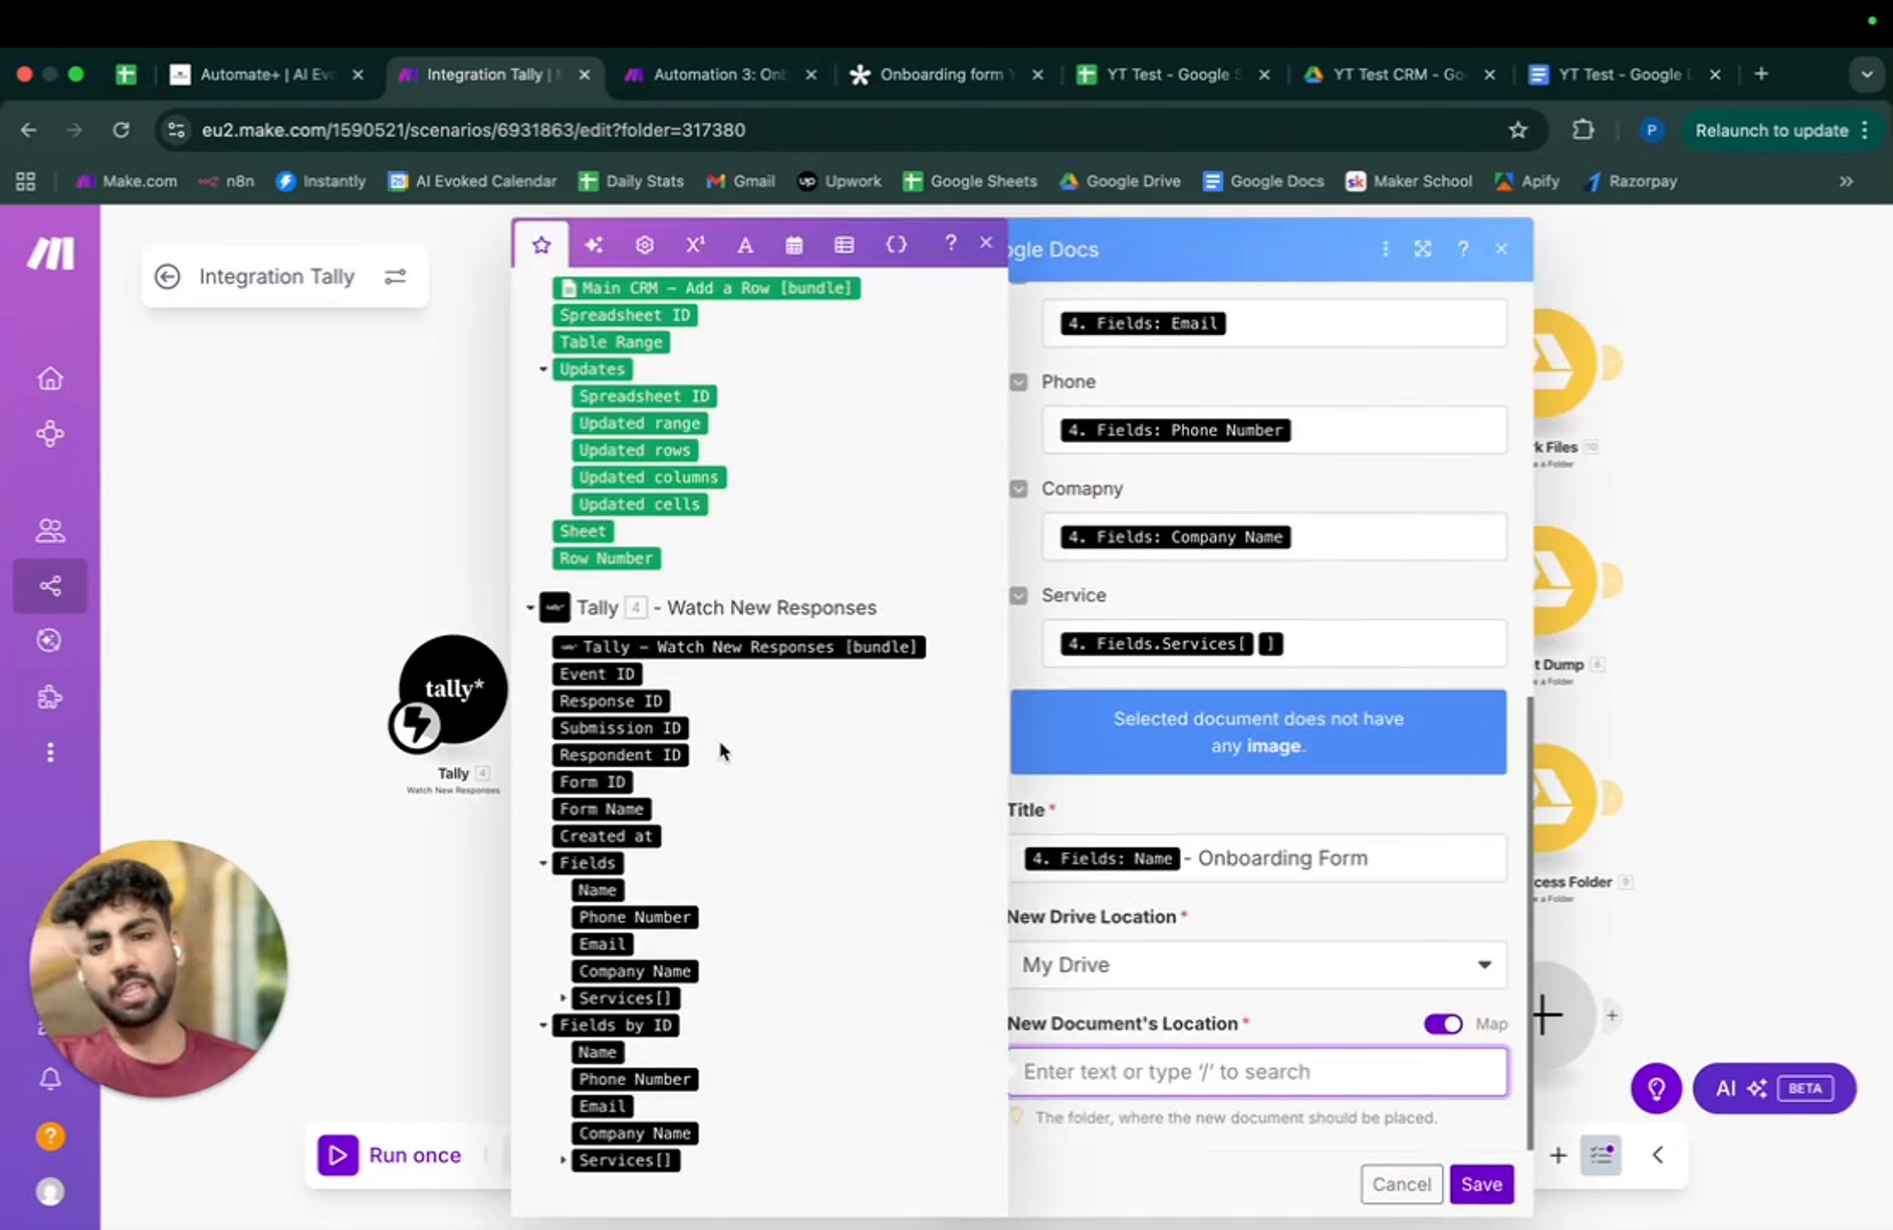
pyautogui.scroll(3, 720, 750)
pyautogui.click(1482, 1179)
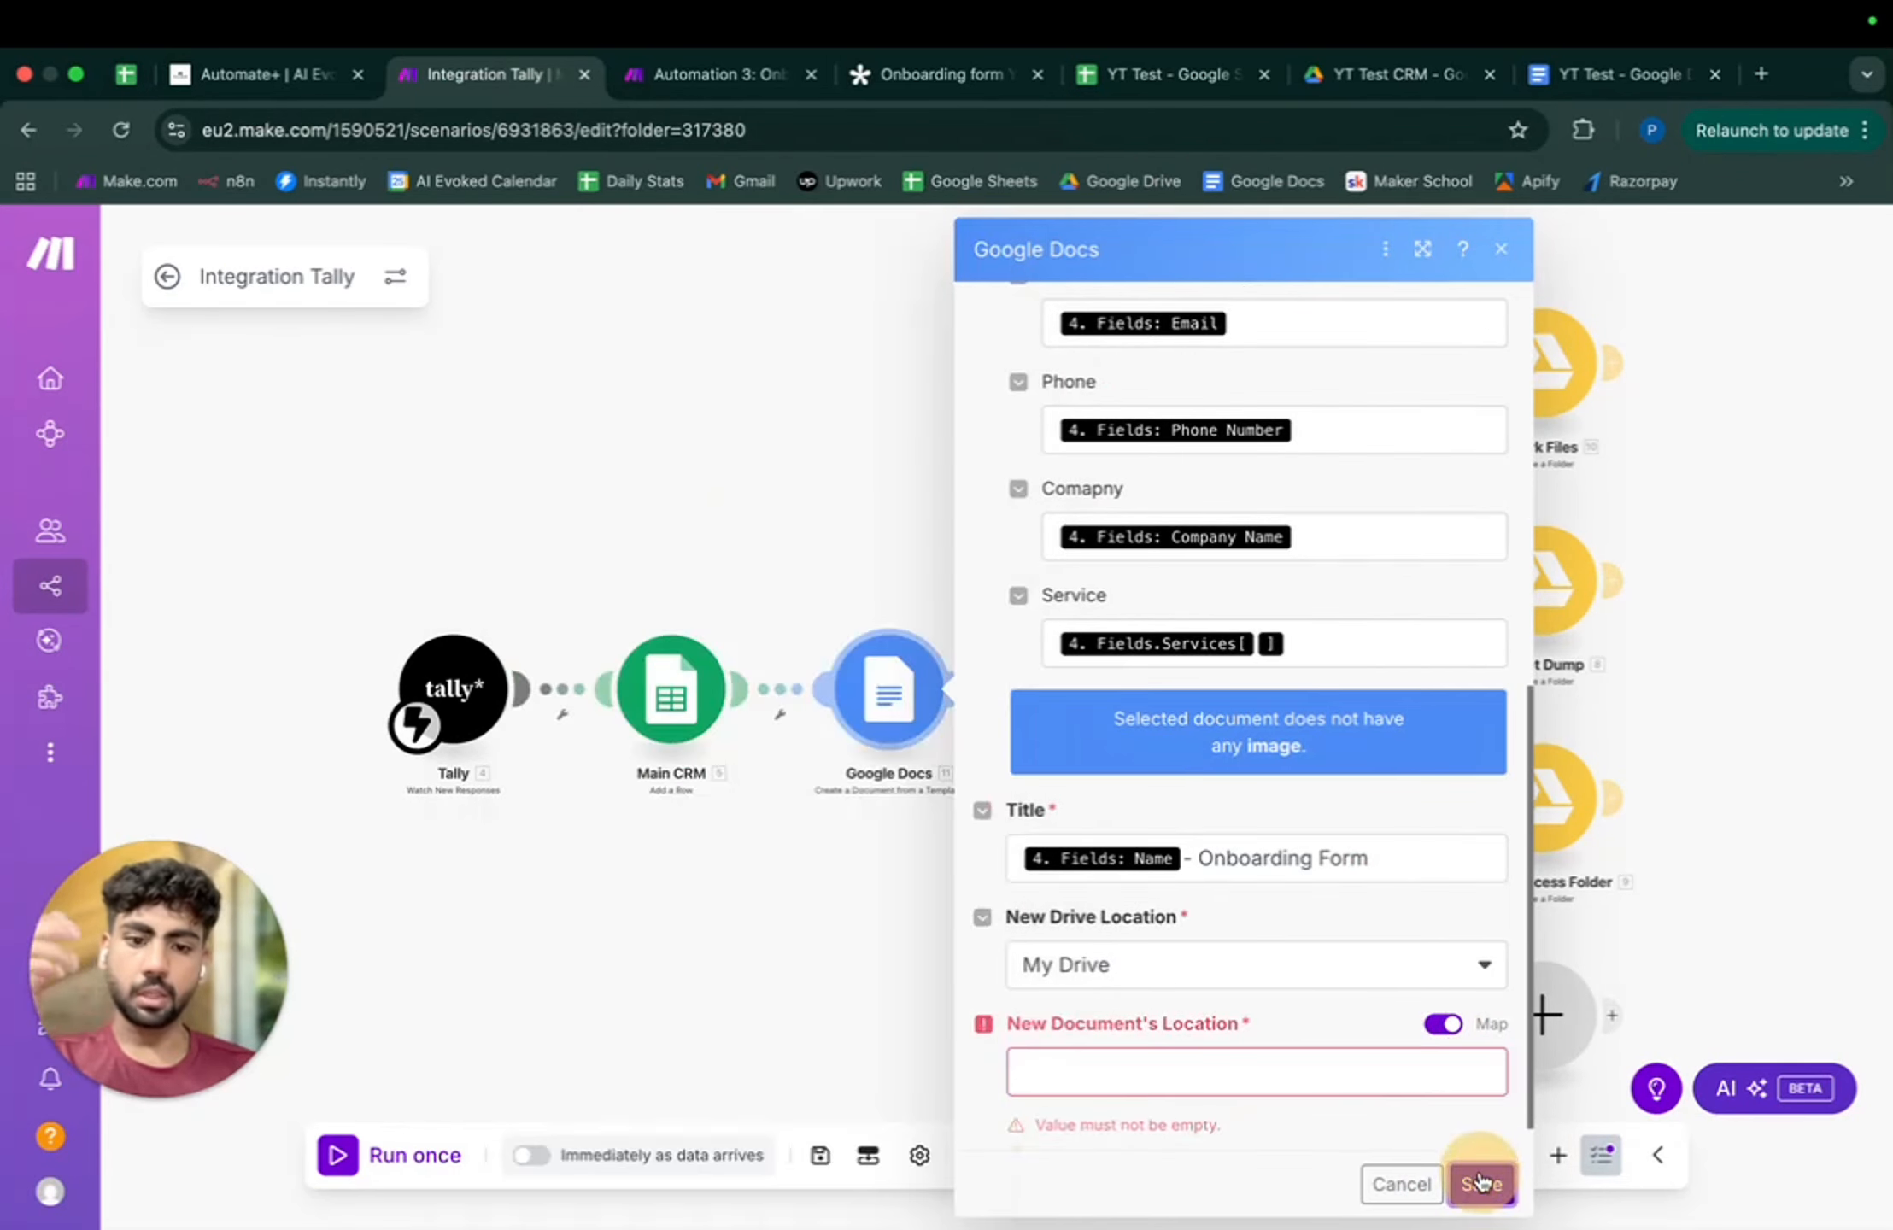
pyautogui.click(1444, 1026)
pyautogui.click(1192, 1075)
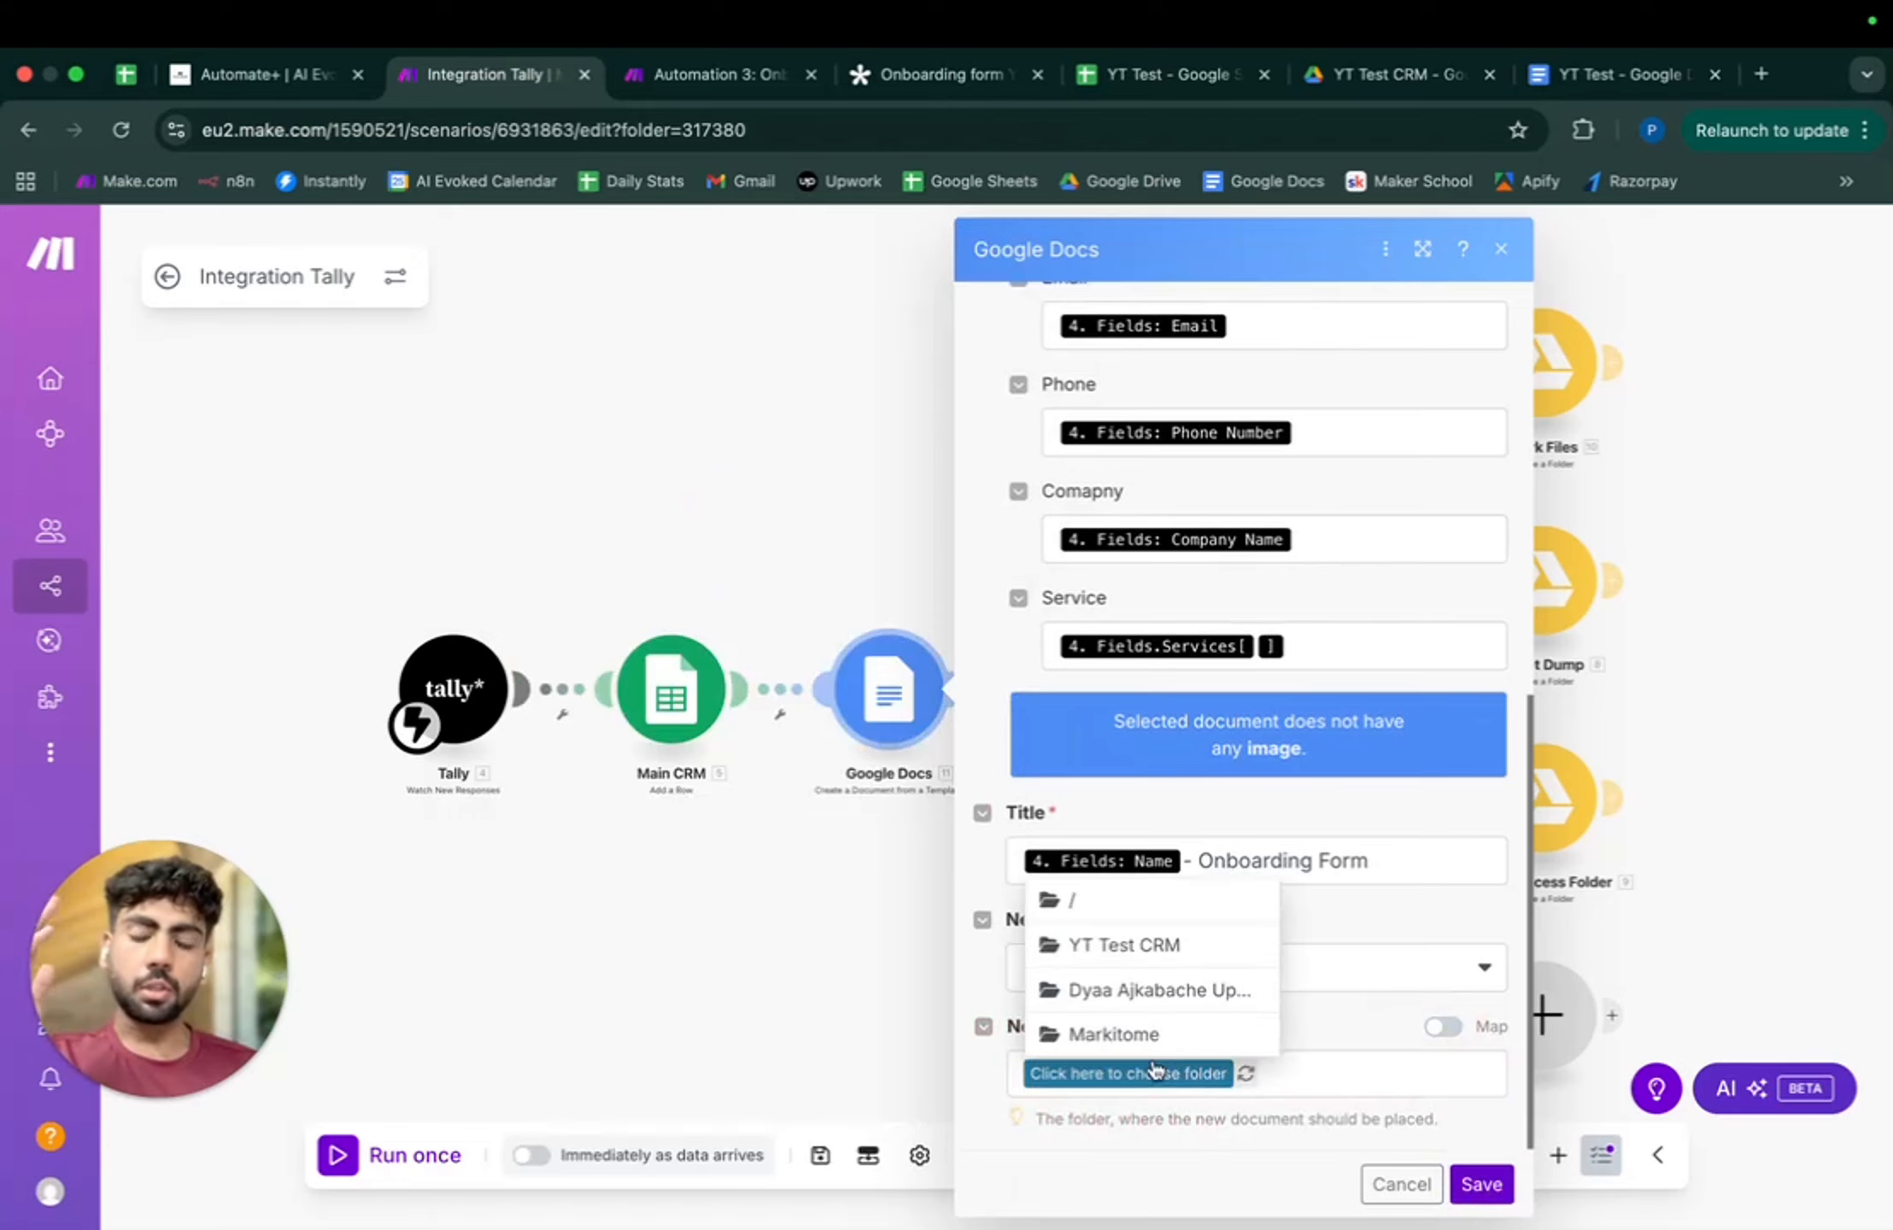
pyautogui.click(1132, 899)
pyautogui.click(1484, 1184)
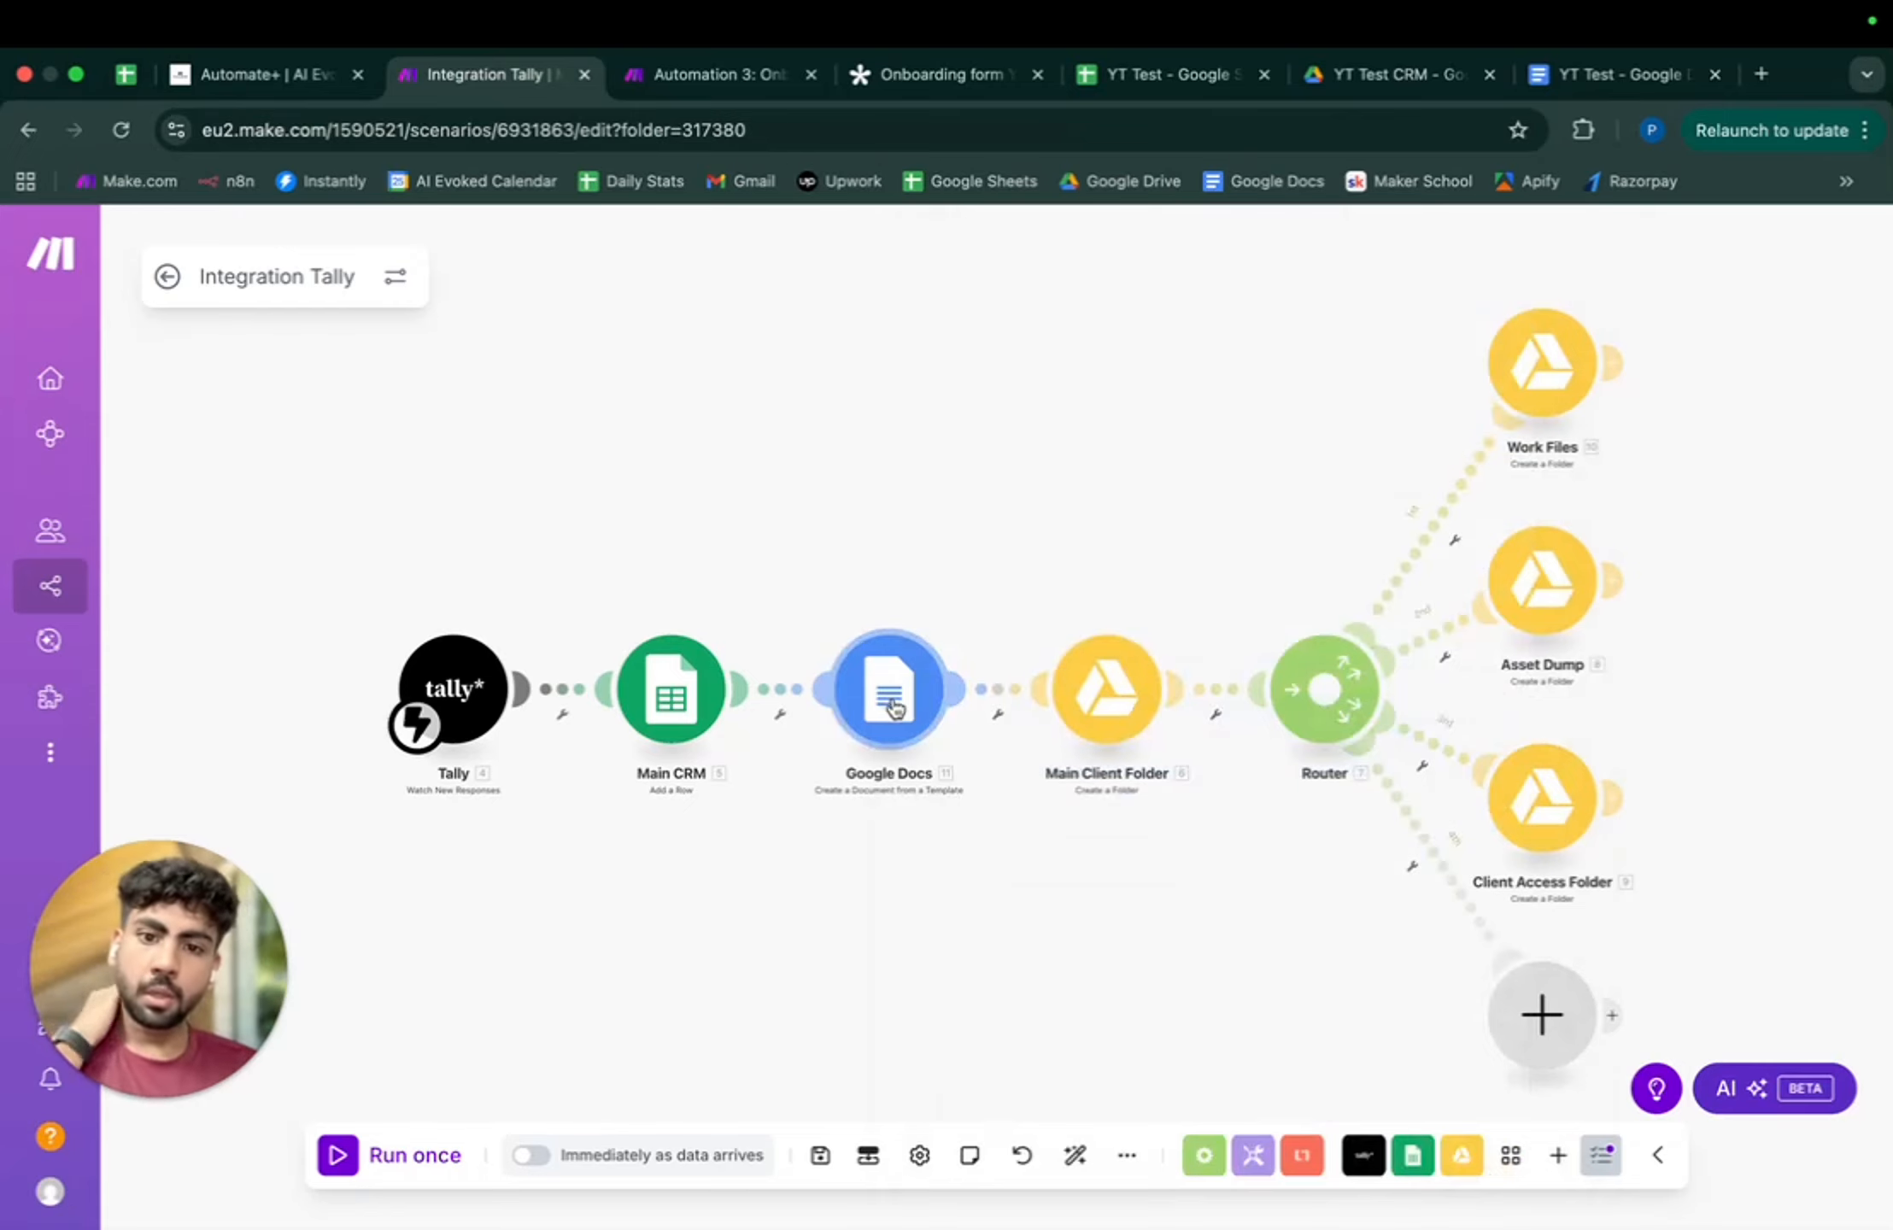
# - Relink the Google Docs step between Main Client Folder and the Router, auto-align, and save
pyautogui.click(784, 690)
pyautogui.click(937, 752)
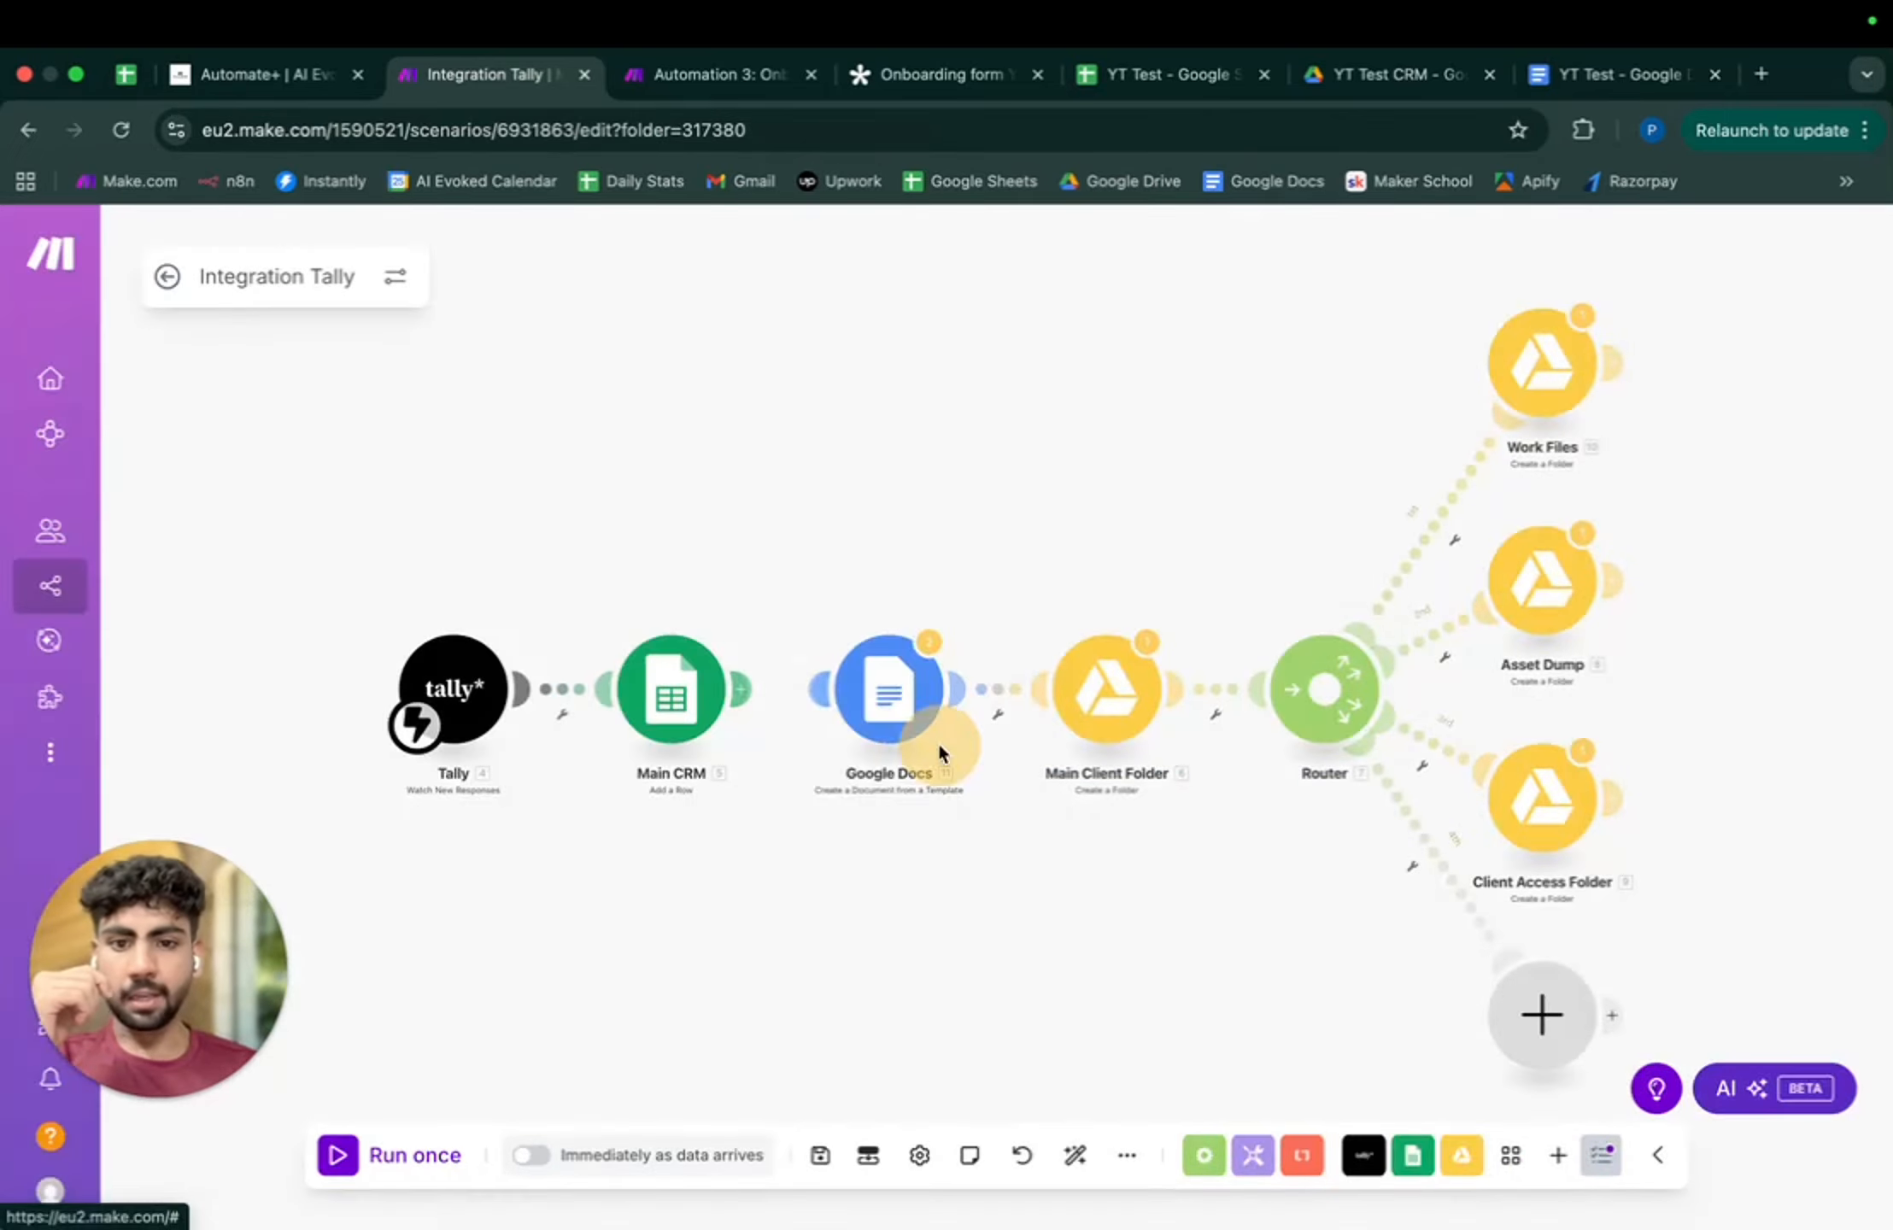
pyautogui.click(994, 690)
pyautogui.click(1078, 763)
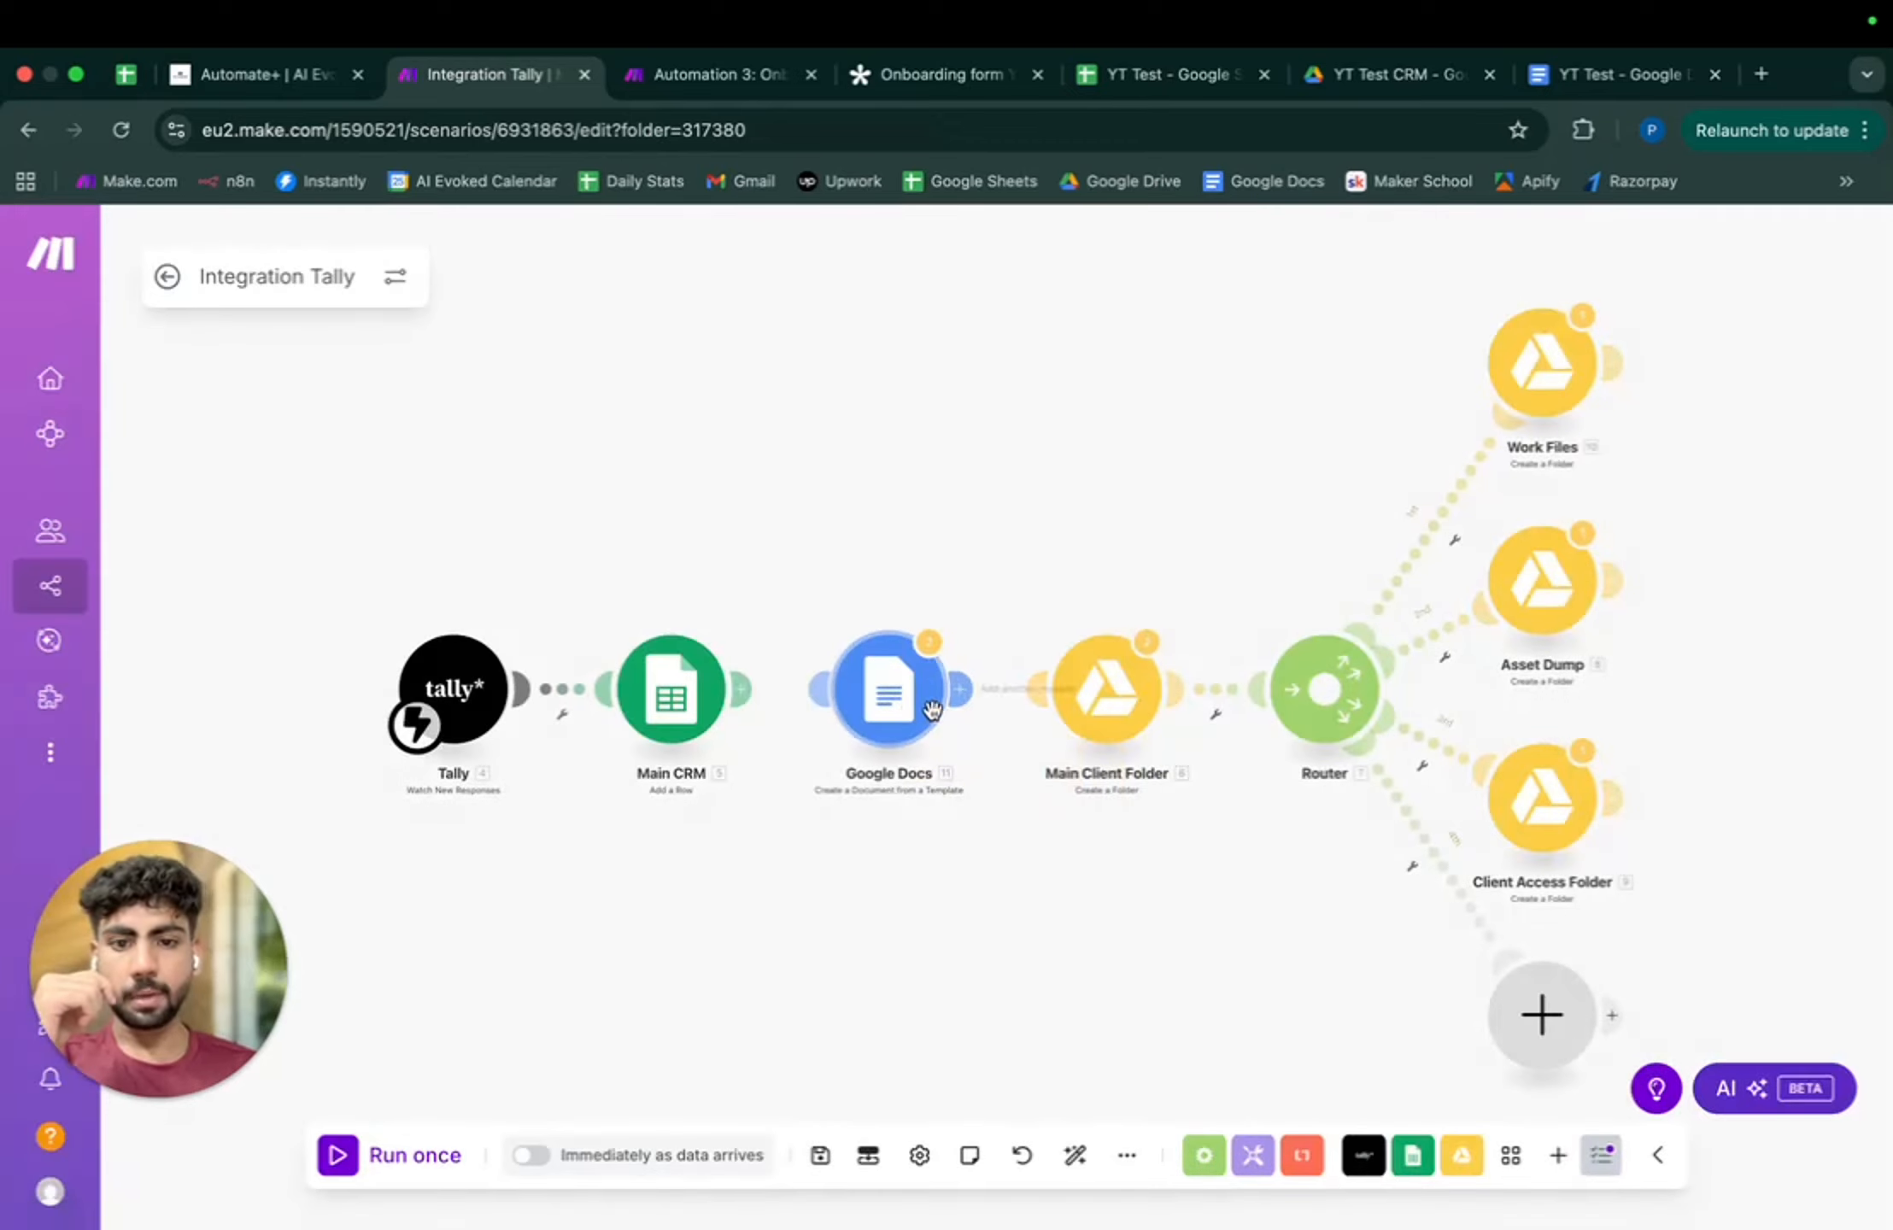
pyautogui.moveTo(931, 710); pyautogui.dragTo(1270, 921)
pyautogui.moveTo(1114, 697); pyautogui.dragTo(868, 709)
pyautogui.click(1282, 807)
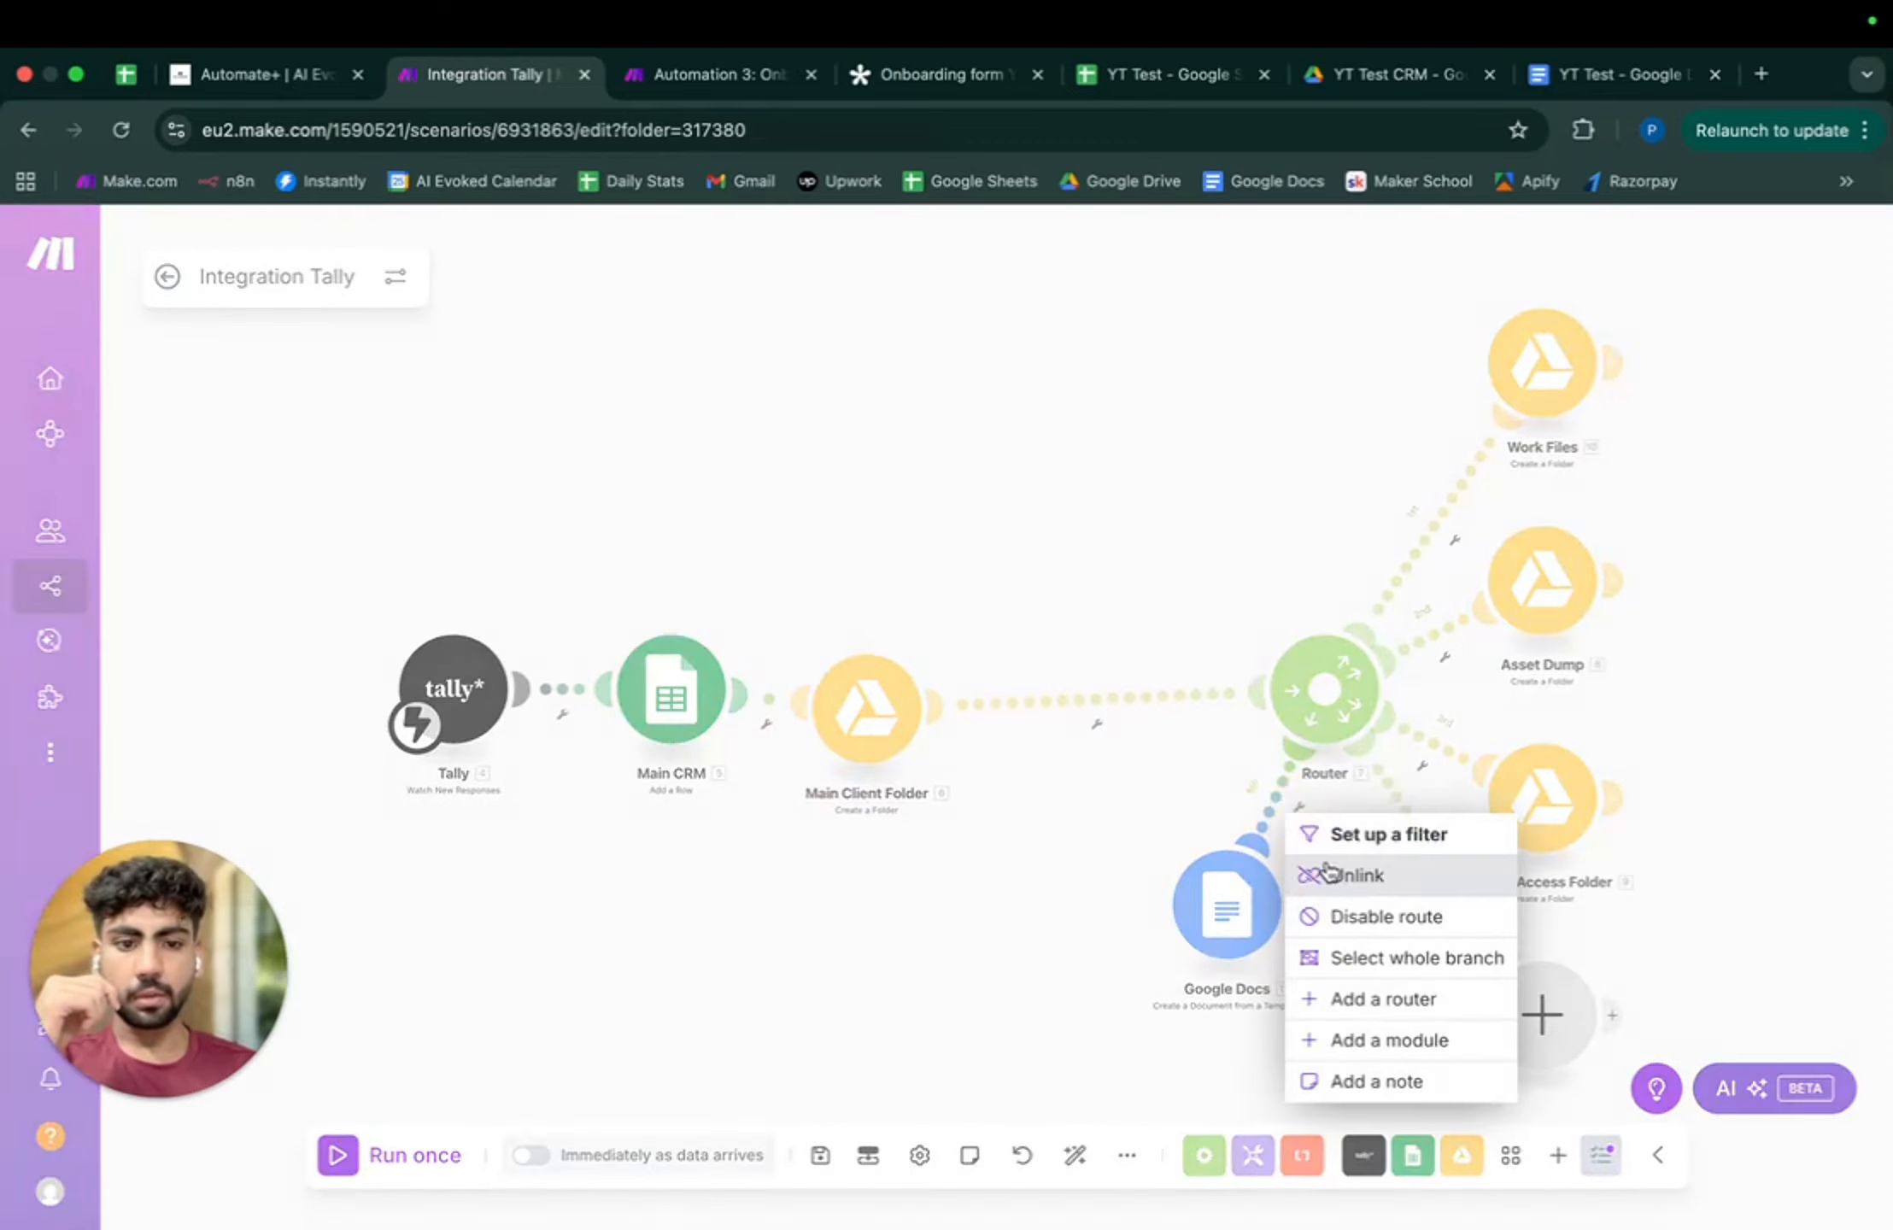
pyautogui.click(1327, 874)
pyautogui.moveTo(1226, 906); pyautogui.dragTo(1110, 701)
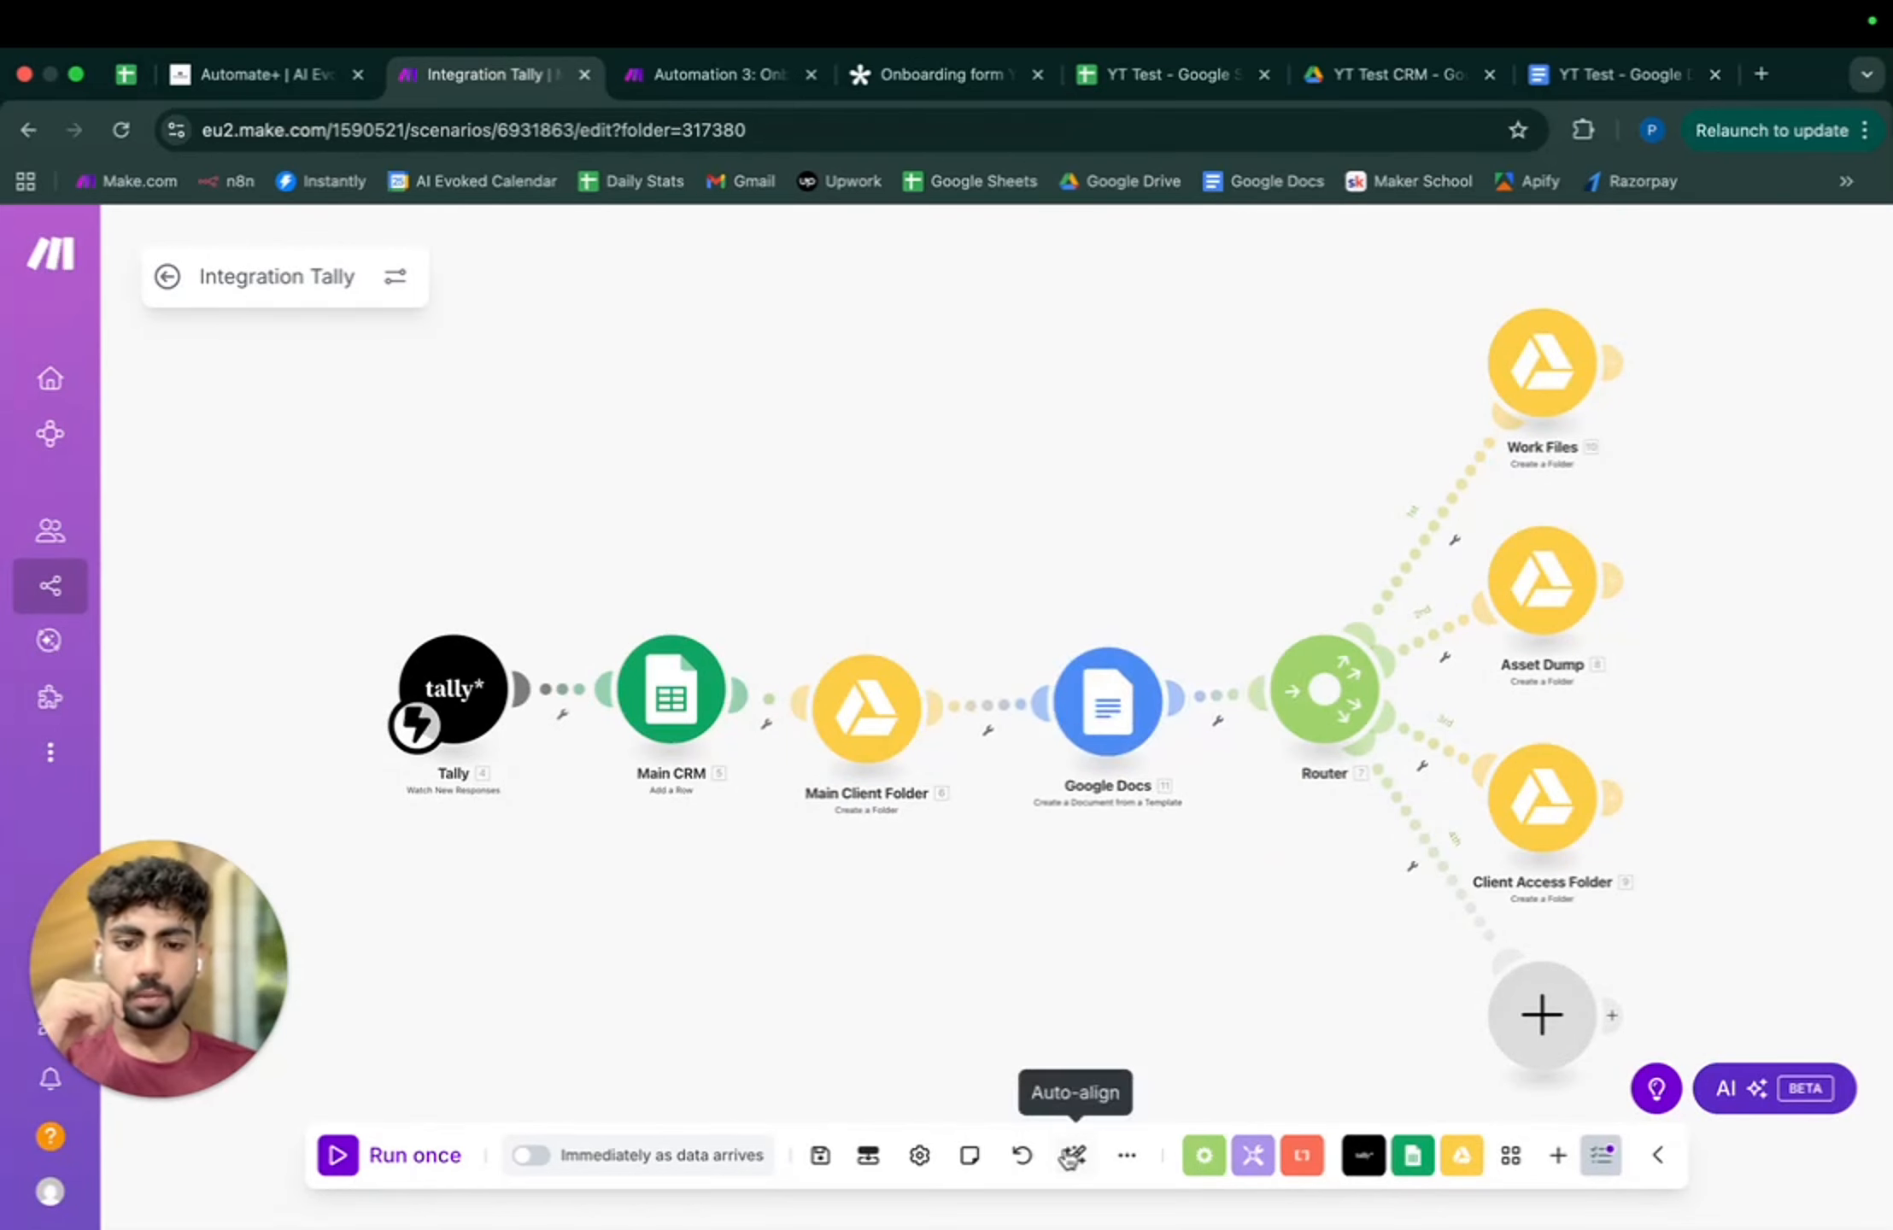
pyautogui.click(1070, 1158)
pyautogui.click(820, 1155)
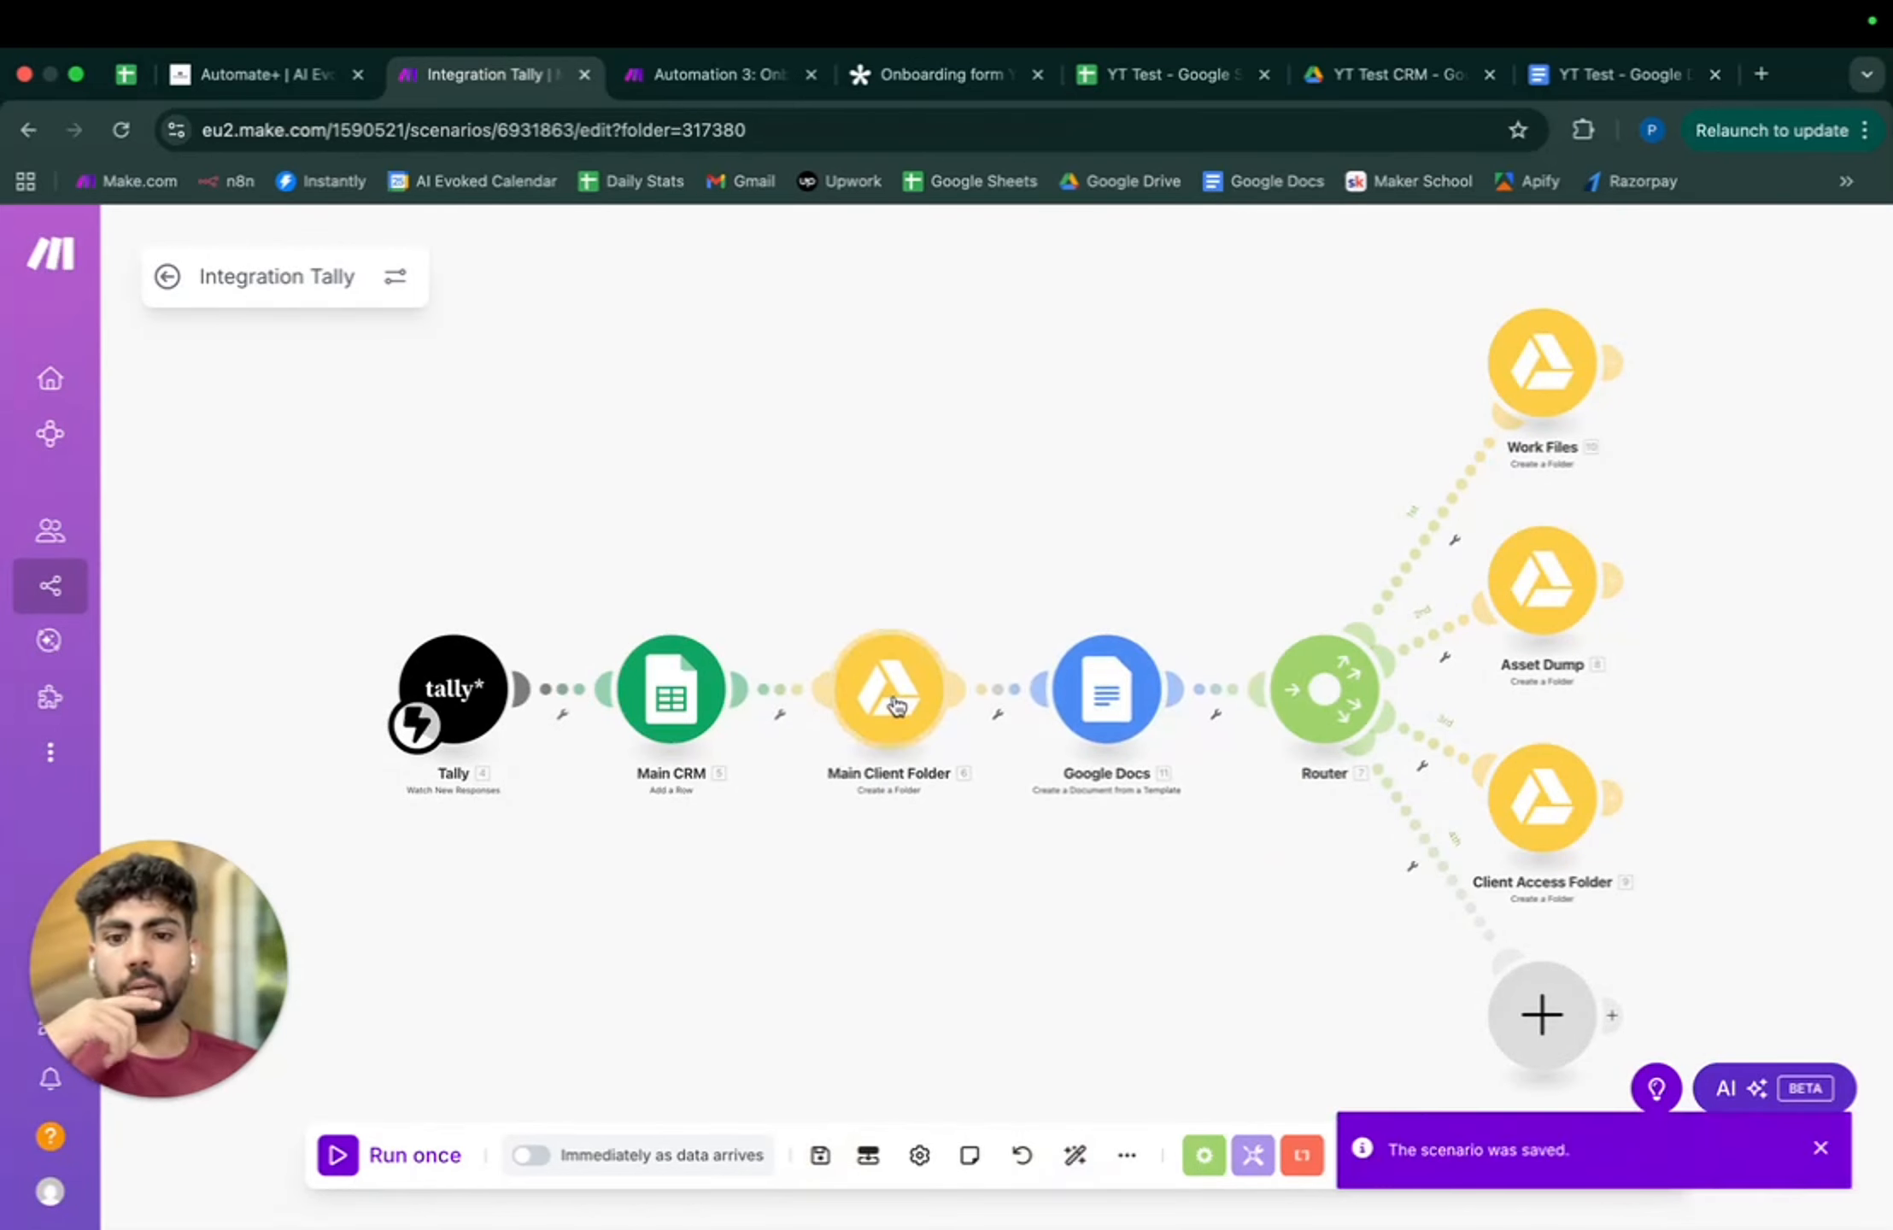
# - Set the new document's location to the client folder's 6. Folder ID and save
pyautogui.click(1107, 689)
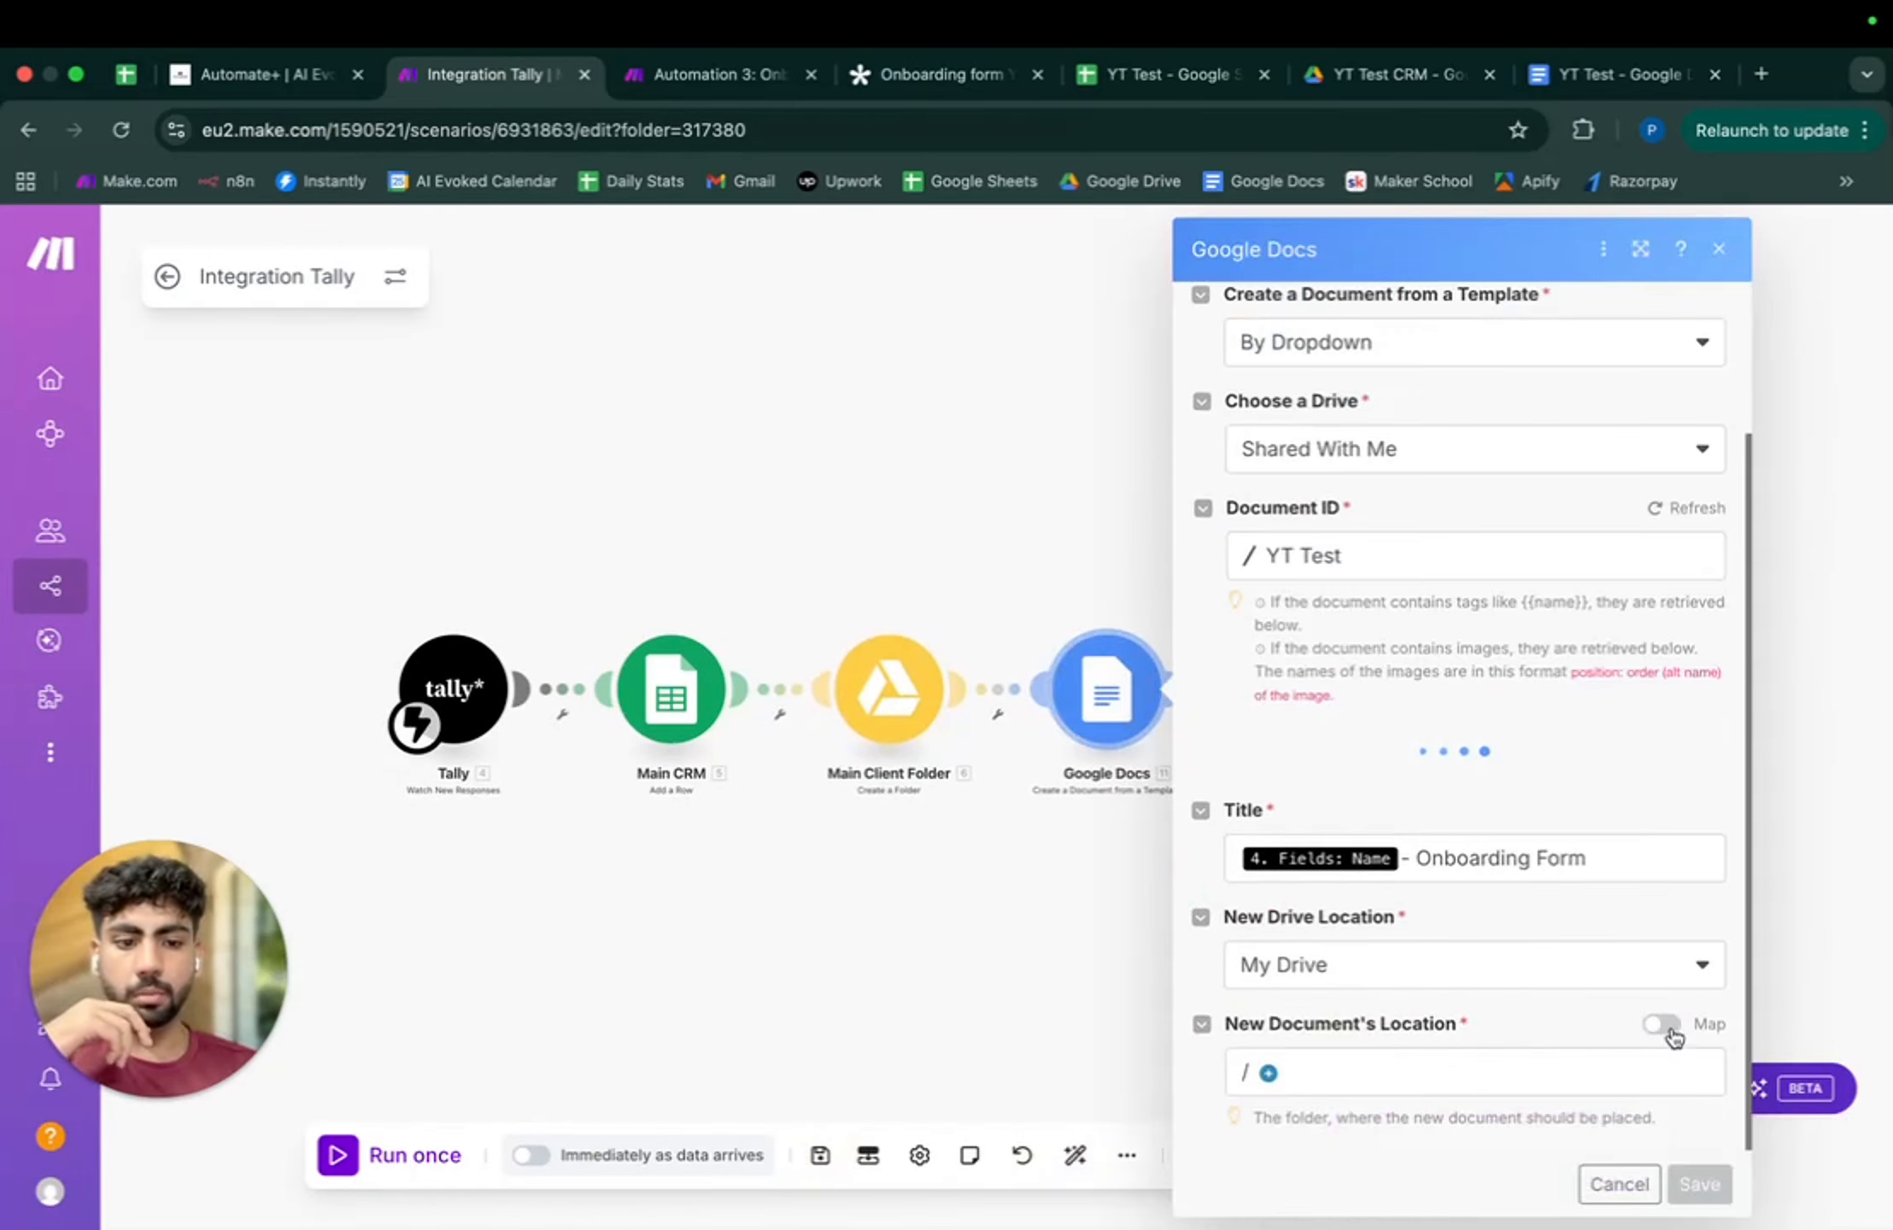
pyautogui.click(1293, 1063)
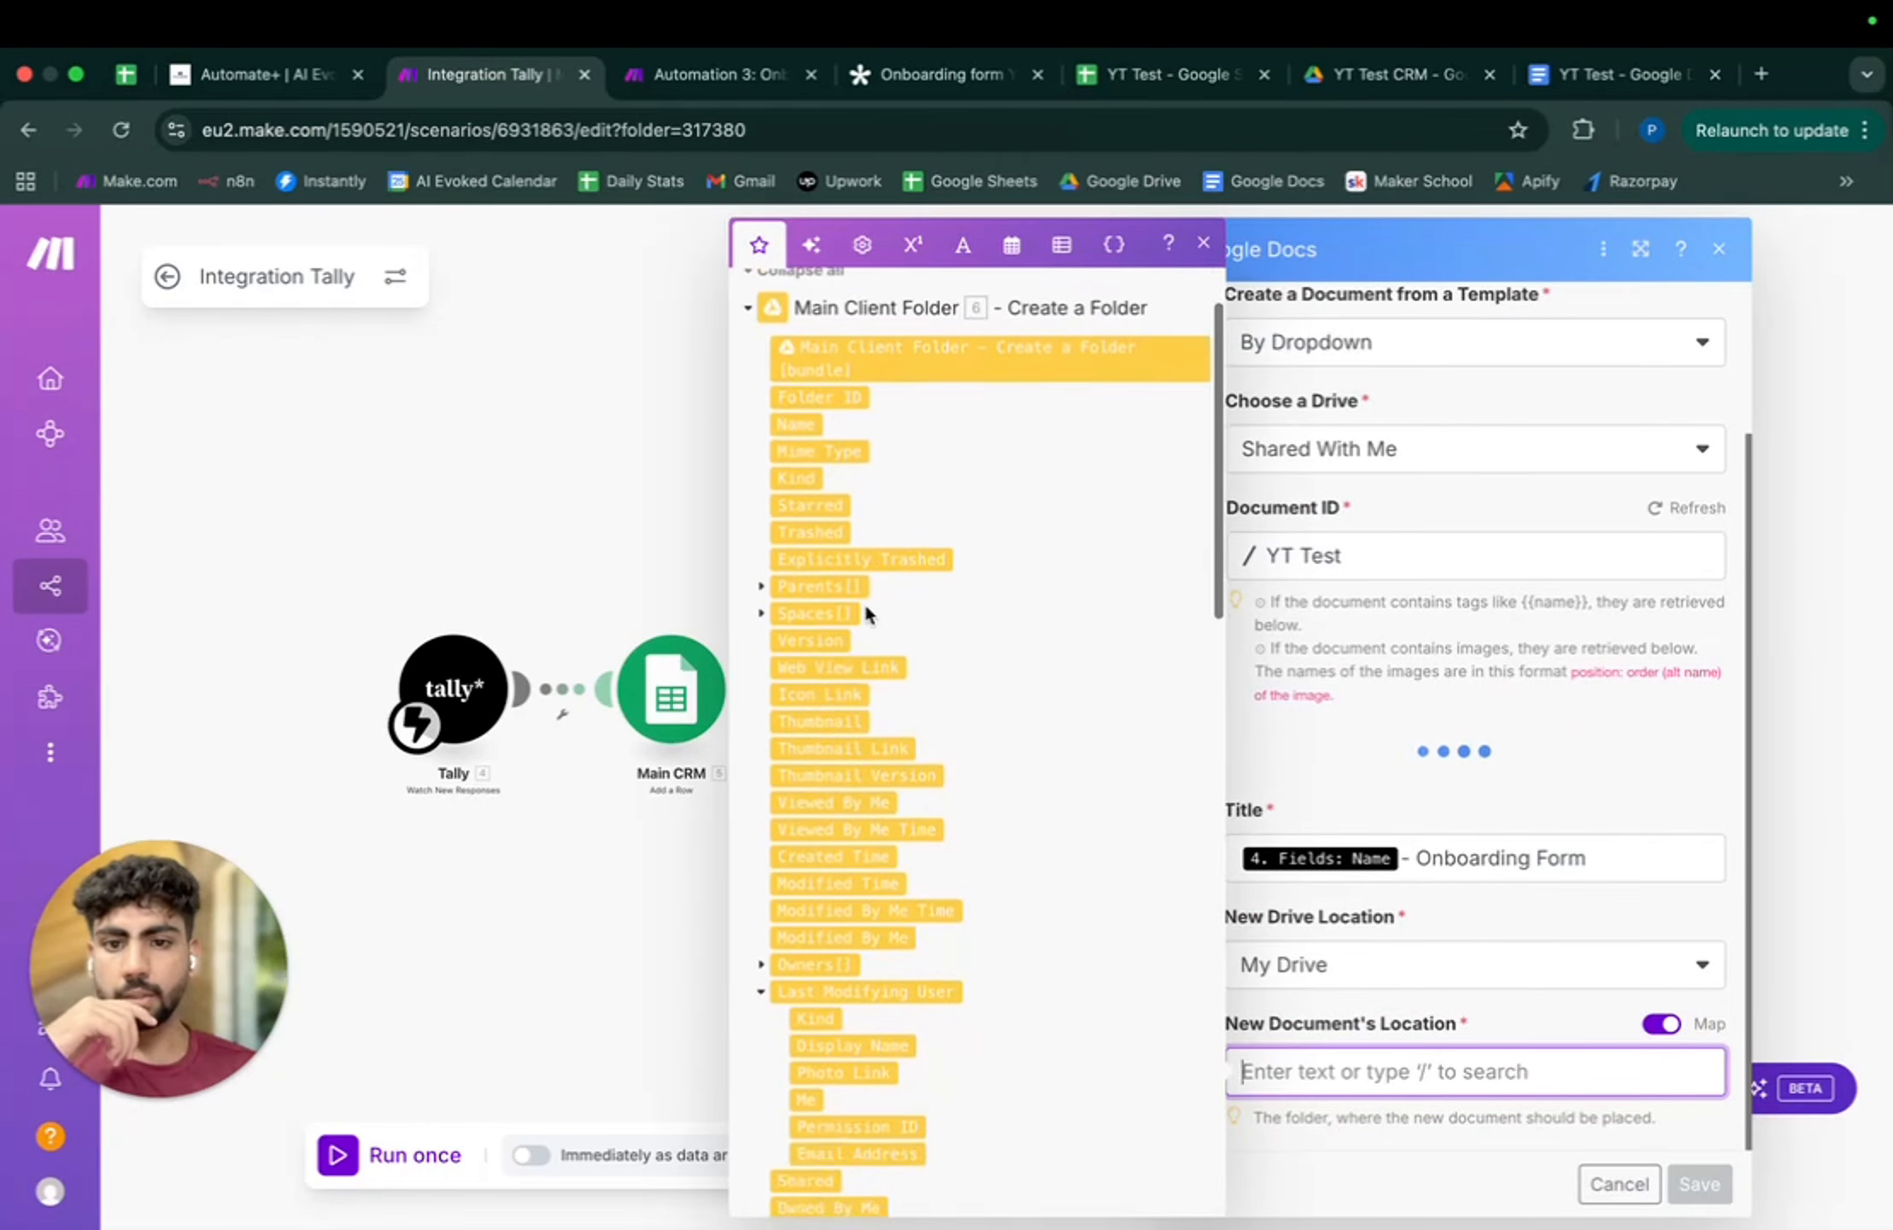
pyautogui.click(846, 495)
pyautogui.click(1700, 1186)
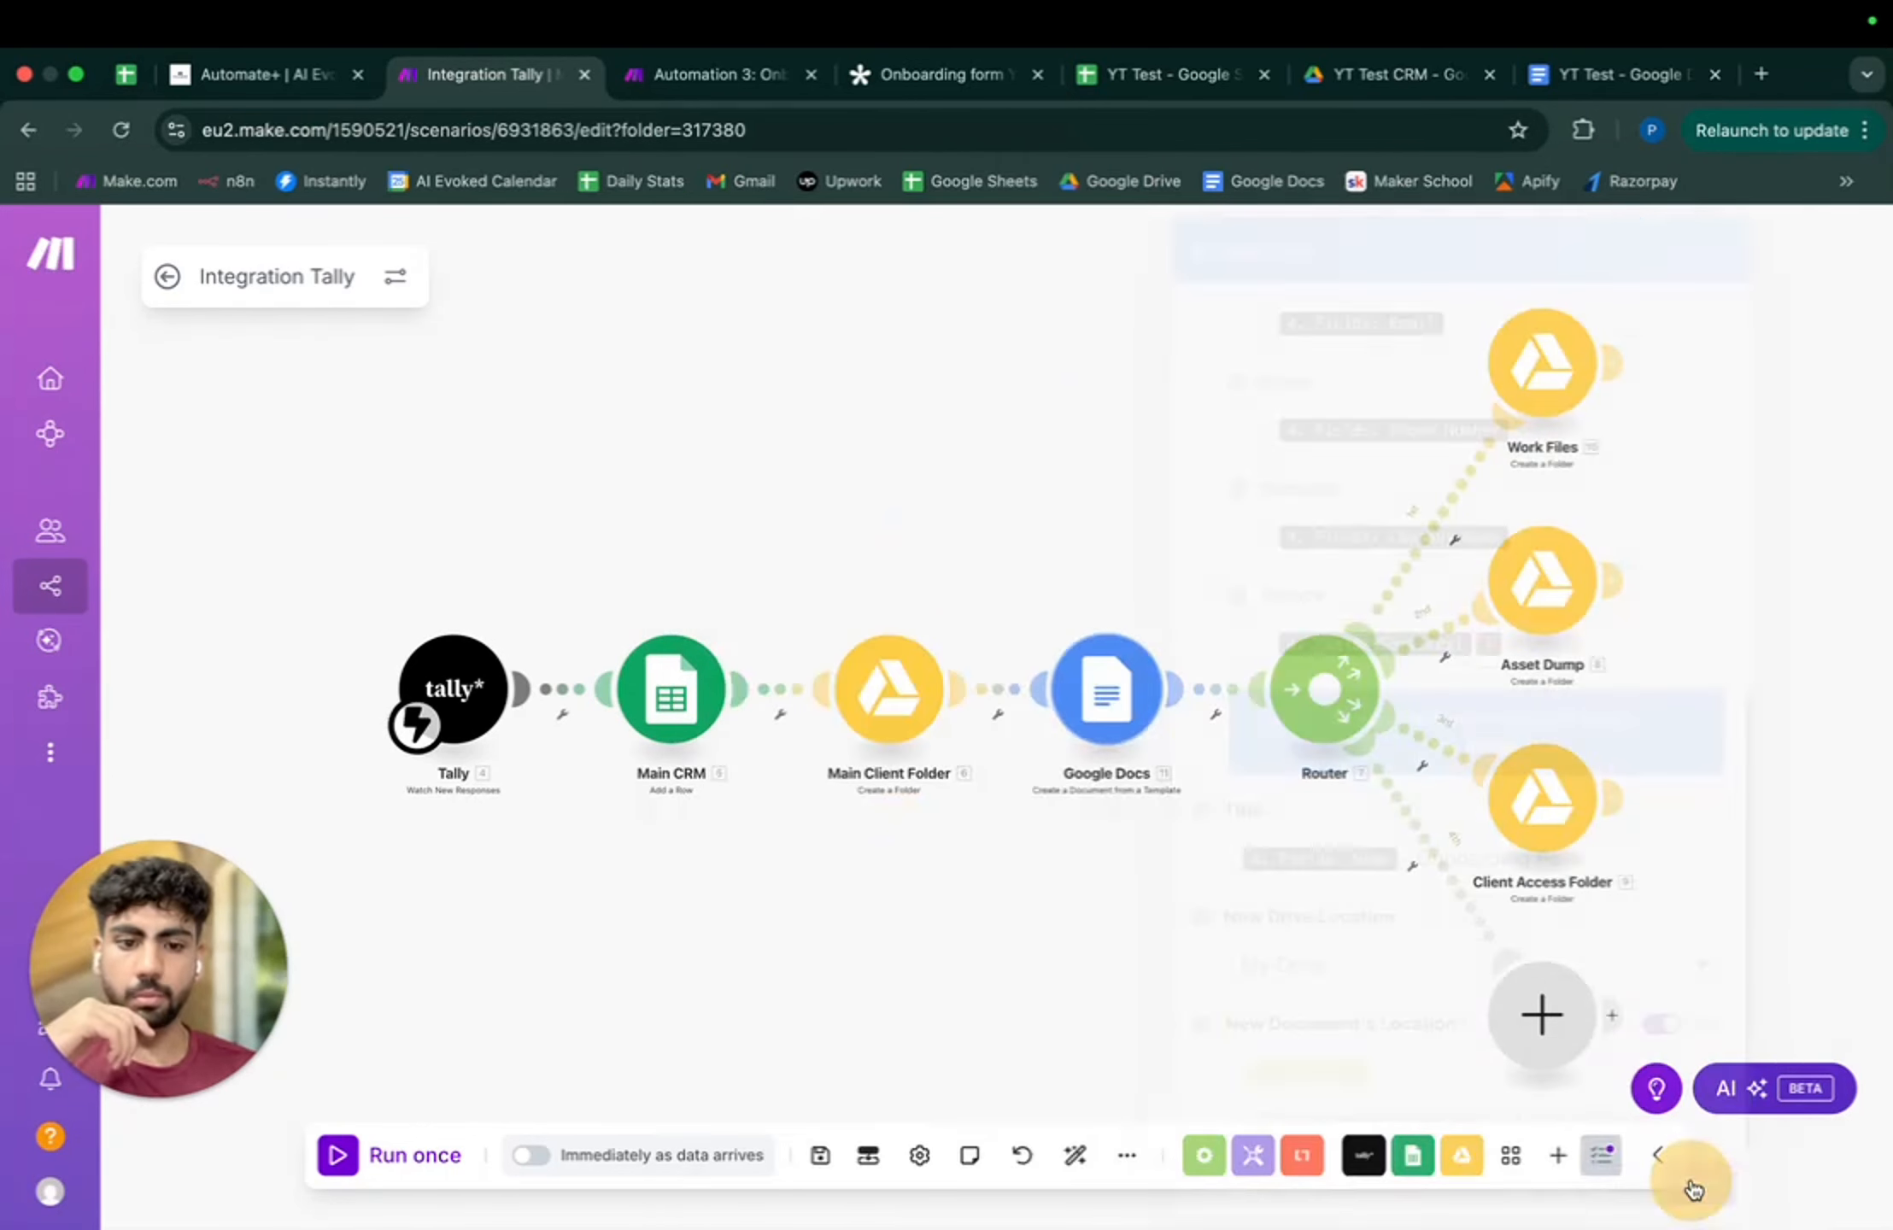
pyautogui.moveTo(1300, 889); pyautogui.dragTo(1099, 858)
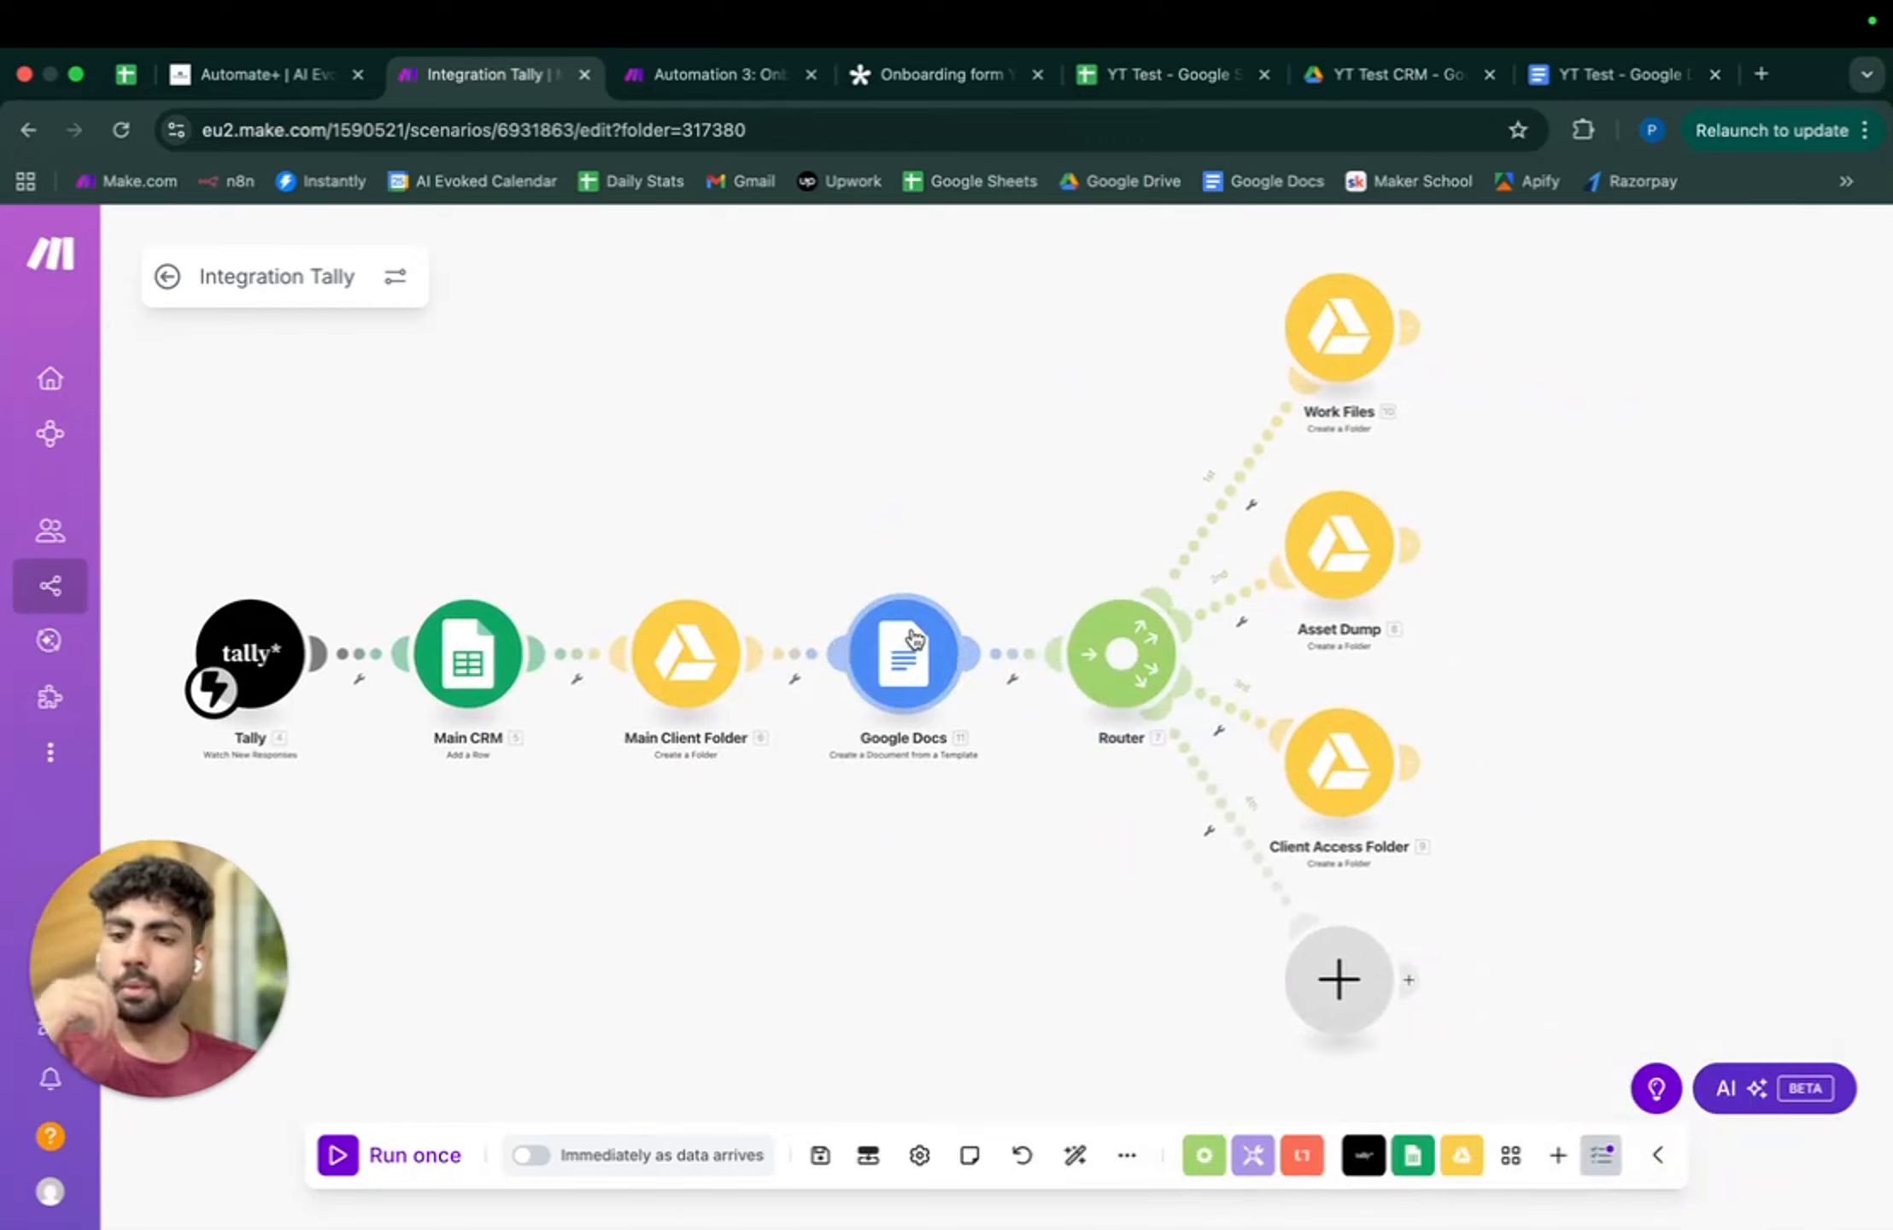
# - Add a Google Drive Download a File step with its File ID set to manual entry
pyautogui.click(1017, 657)
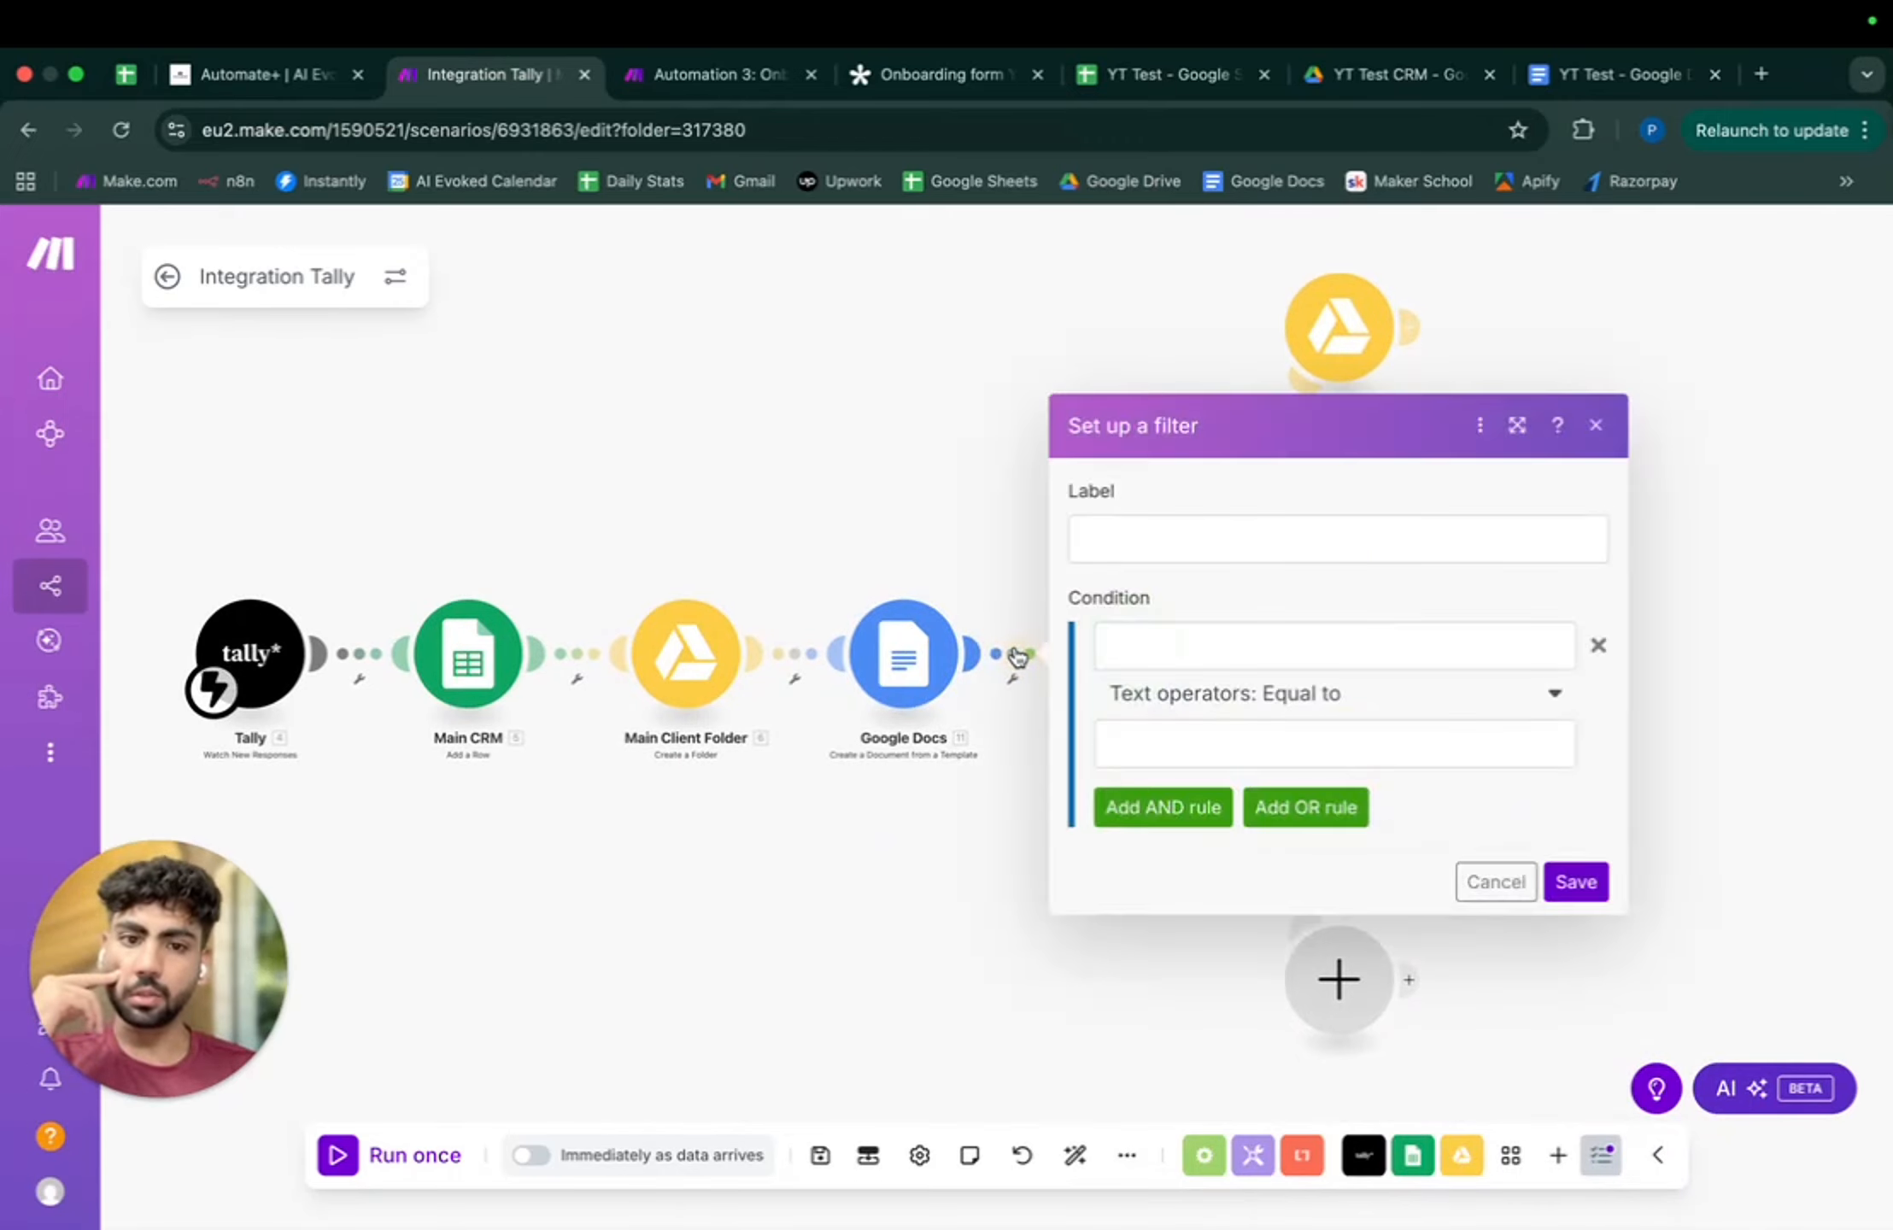
pyautogui.click(1598, 427)
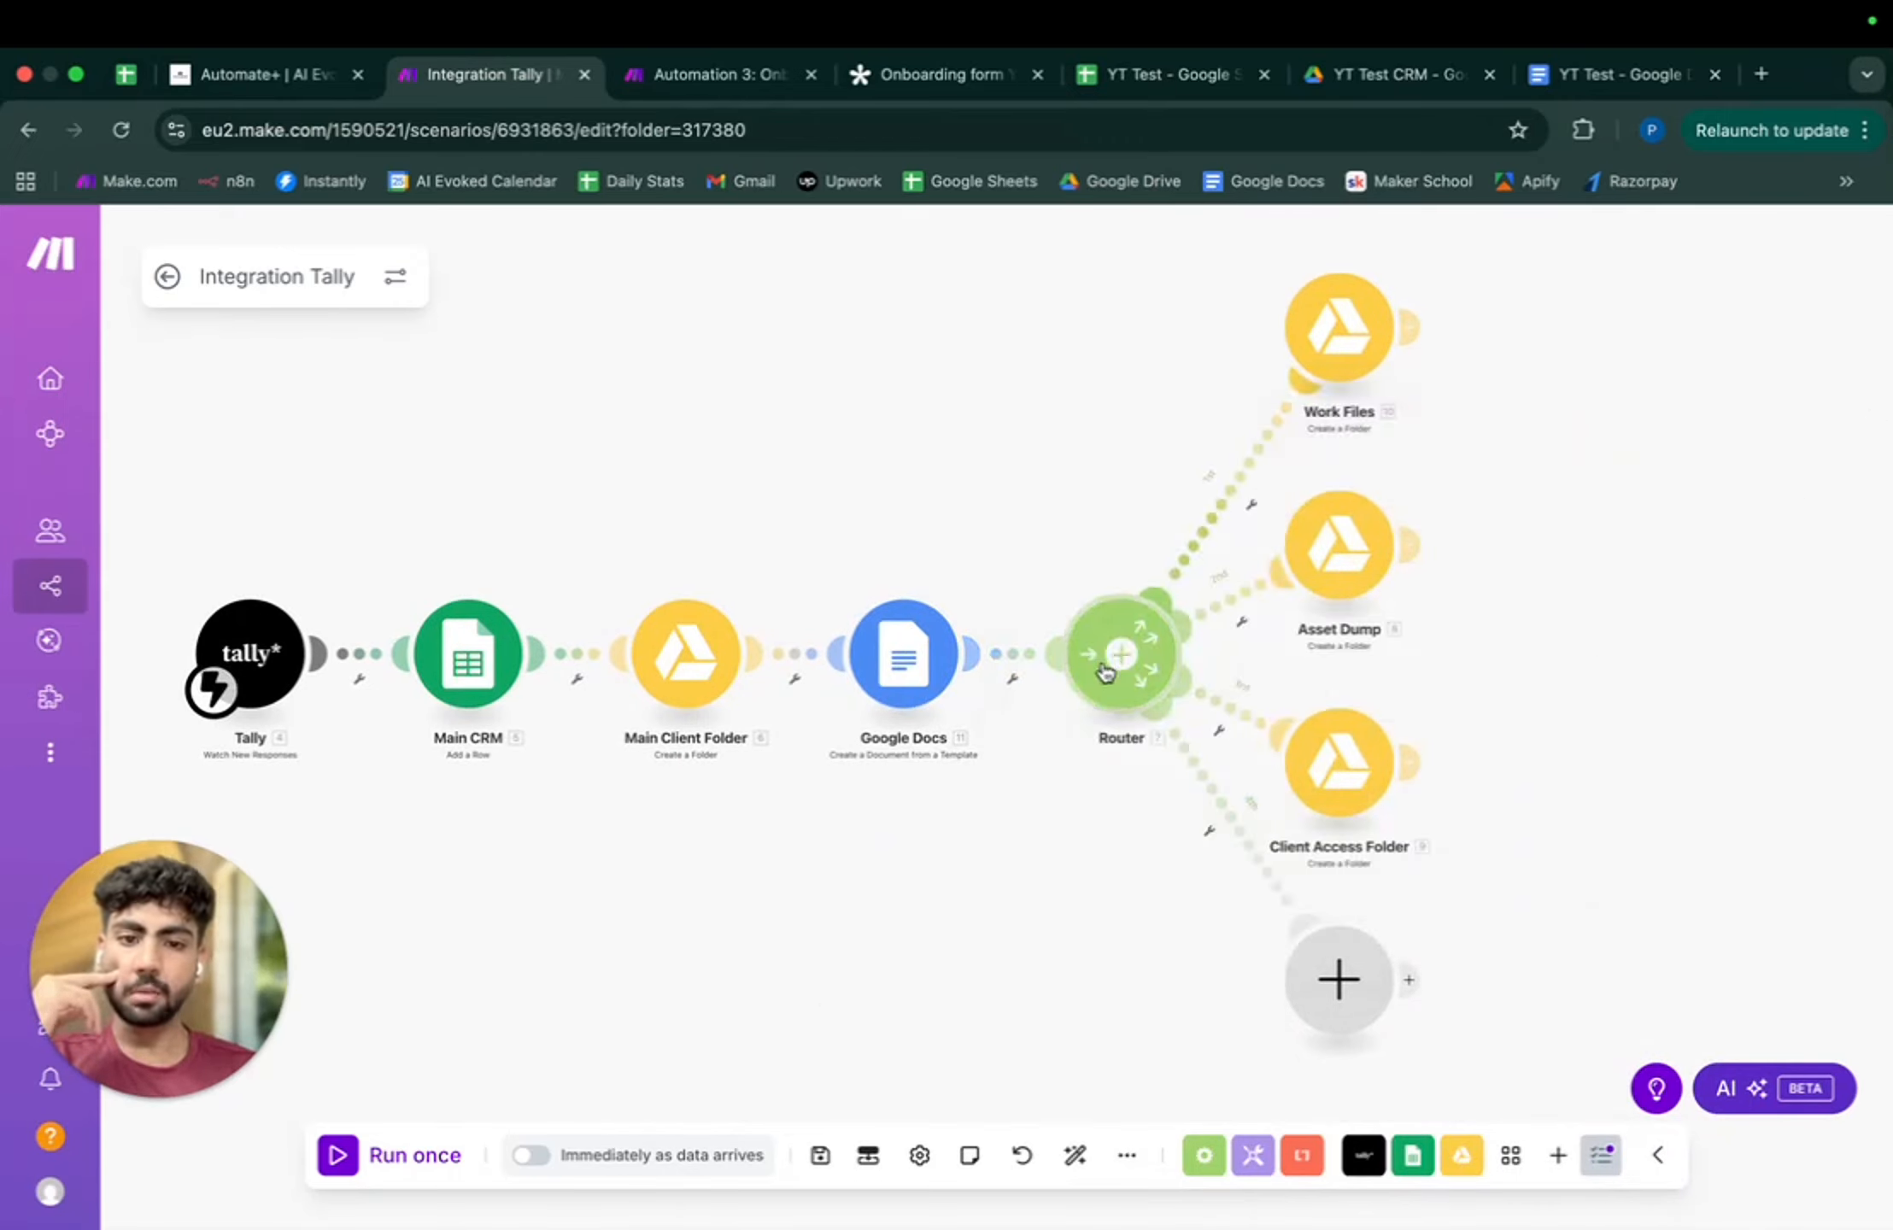
pyautogui.rightClick(1074, 912)
pyautogui.click(1000, 852)
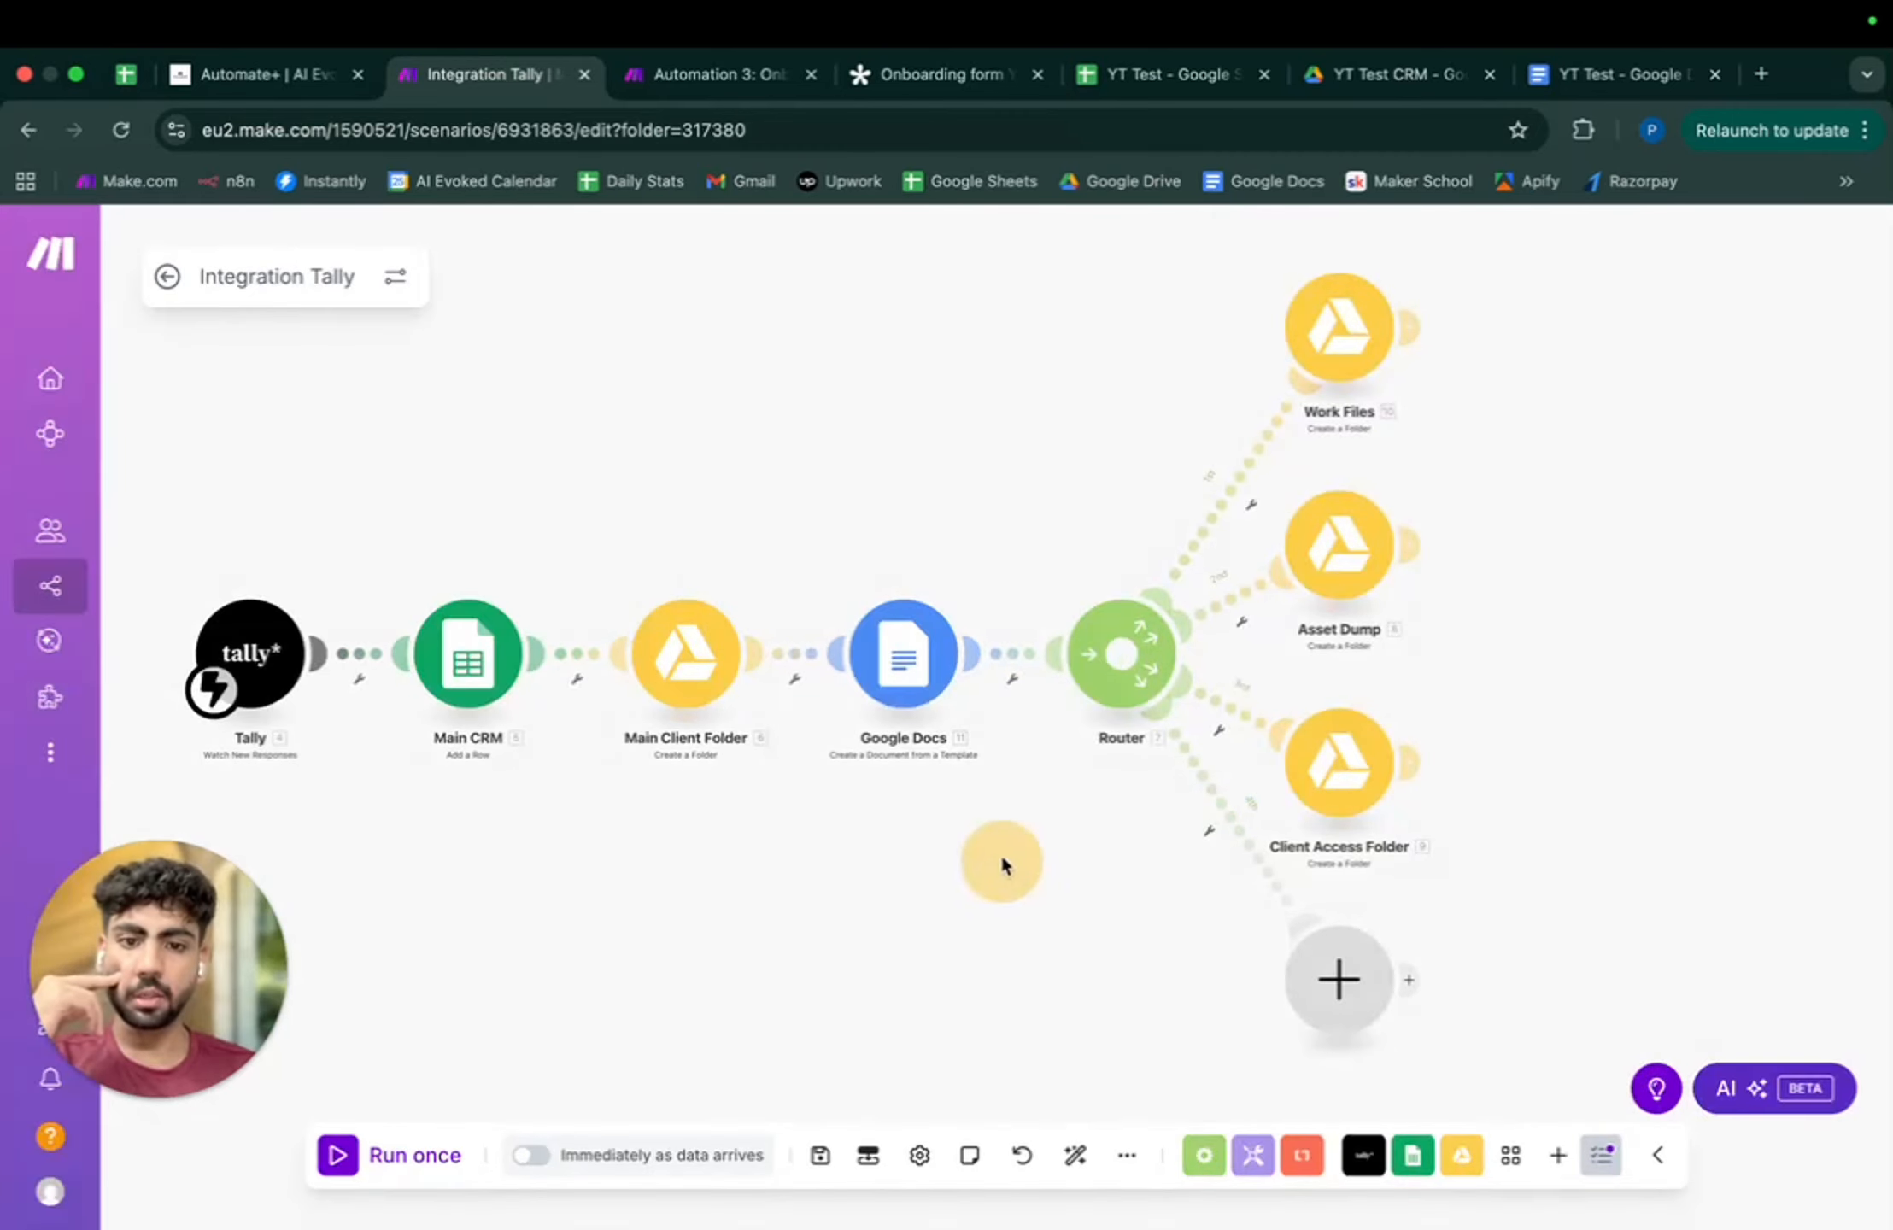
pyautogui.rightClick(957, 815)
pyautogui.click(1068, 838)
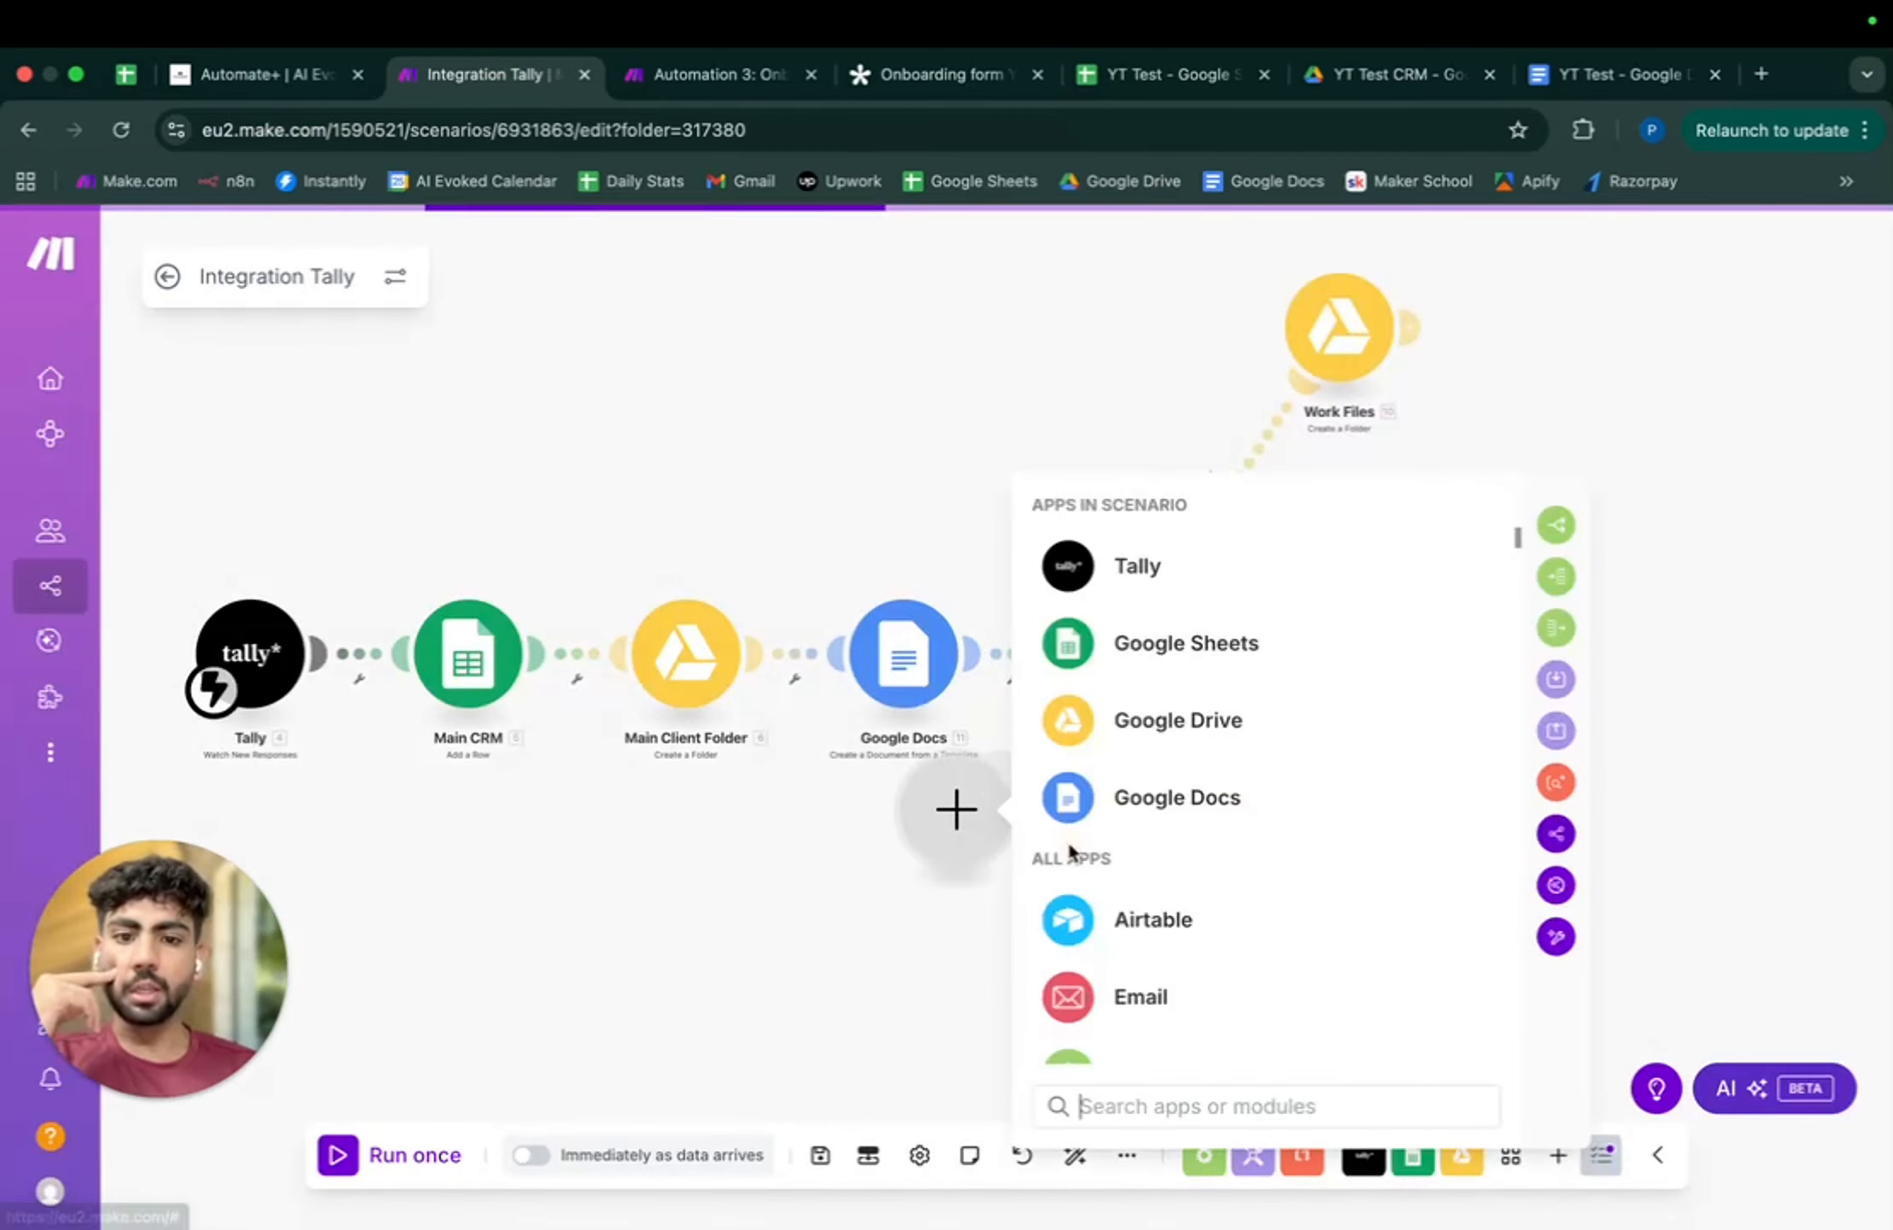
pyautogui.click(1119, 725)
pyautogui.click(1172, 871)
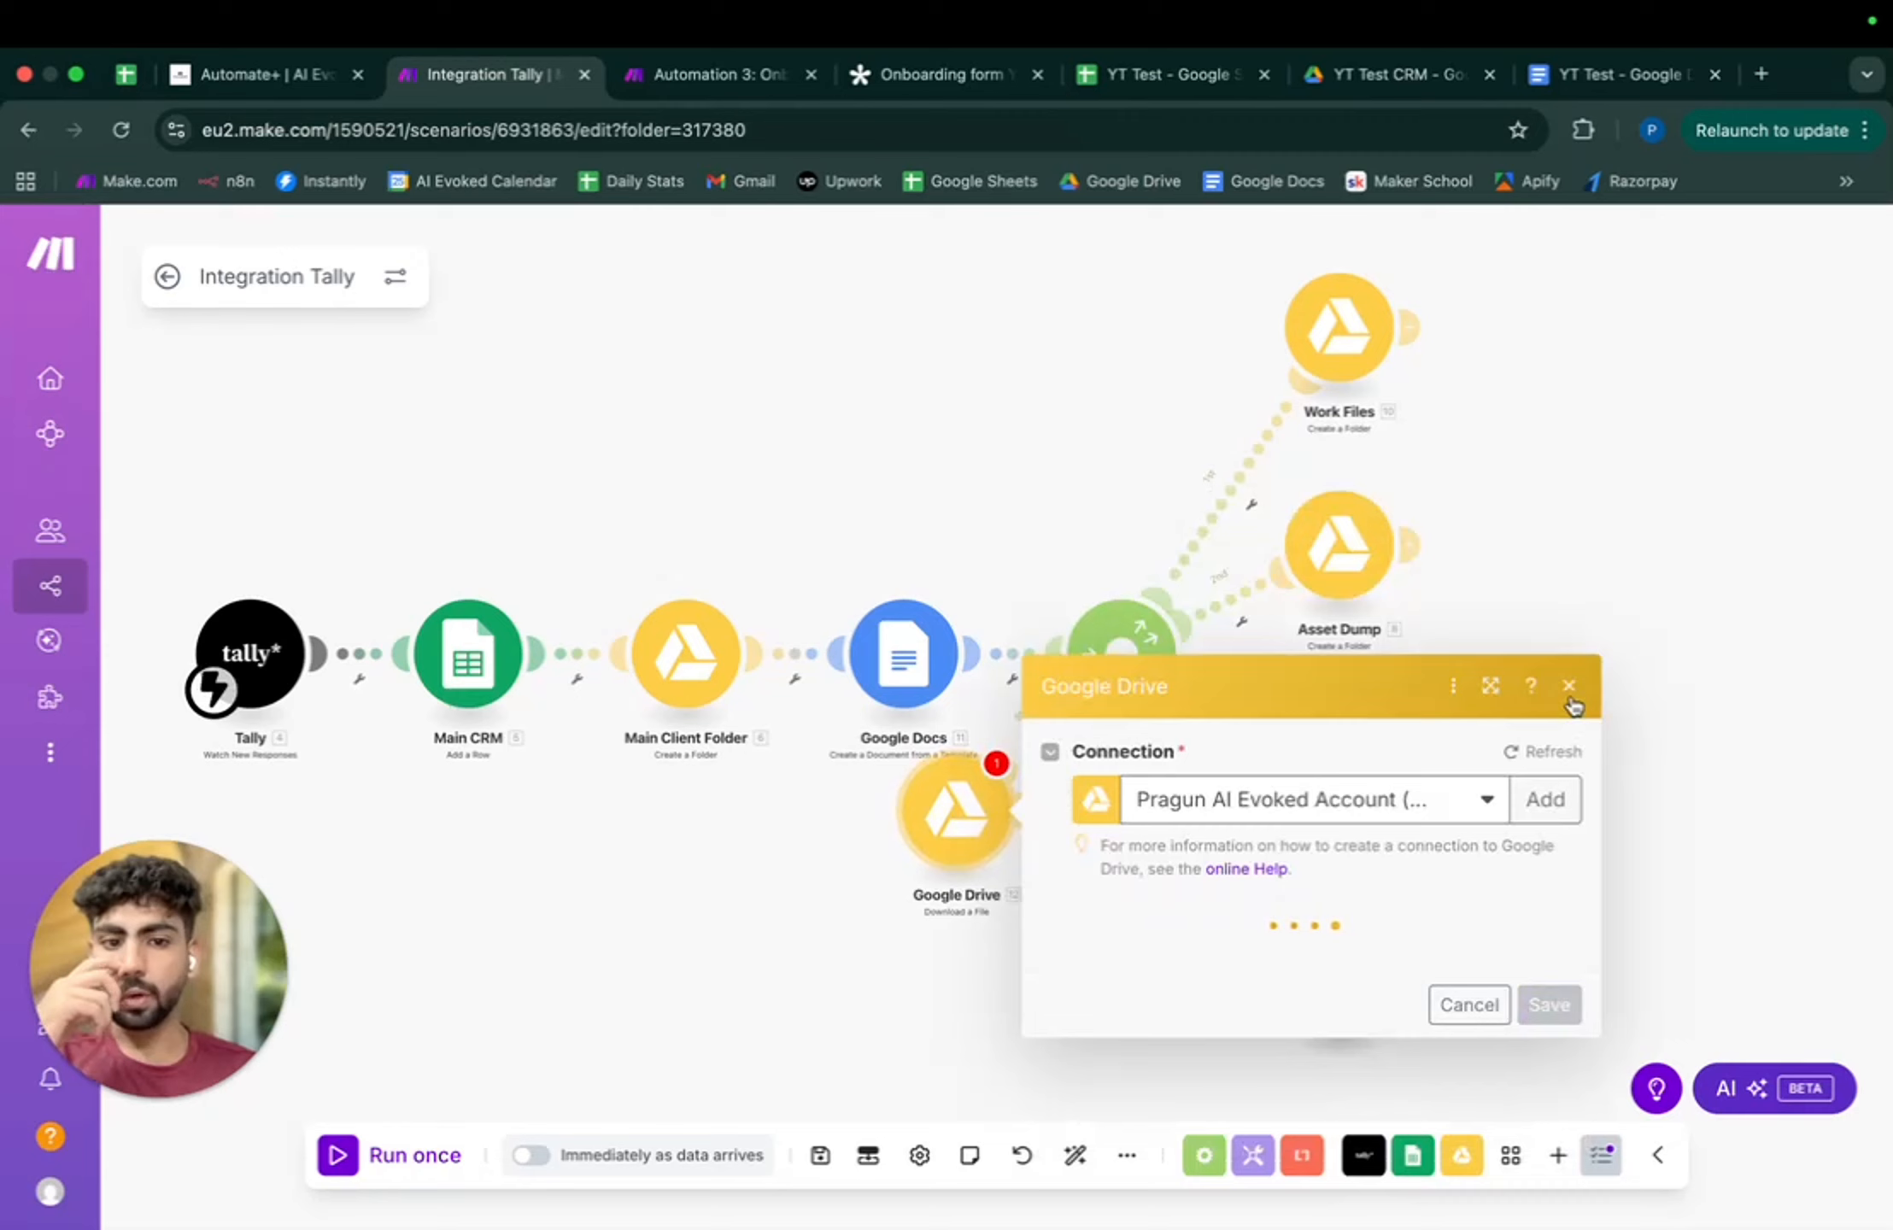
pyautogui.click(1344, 848)
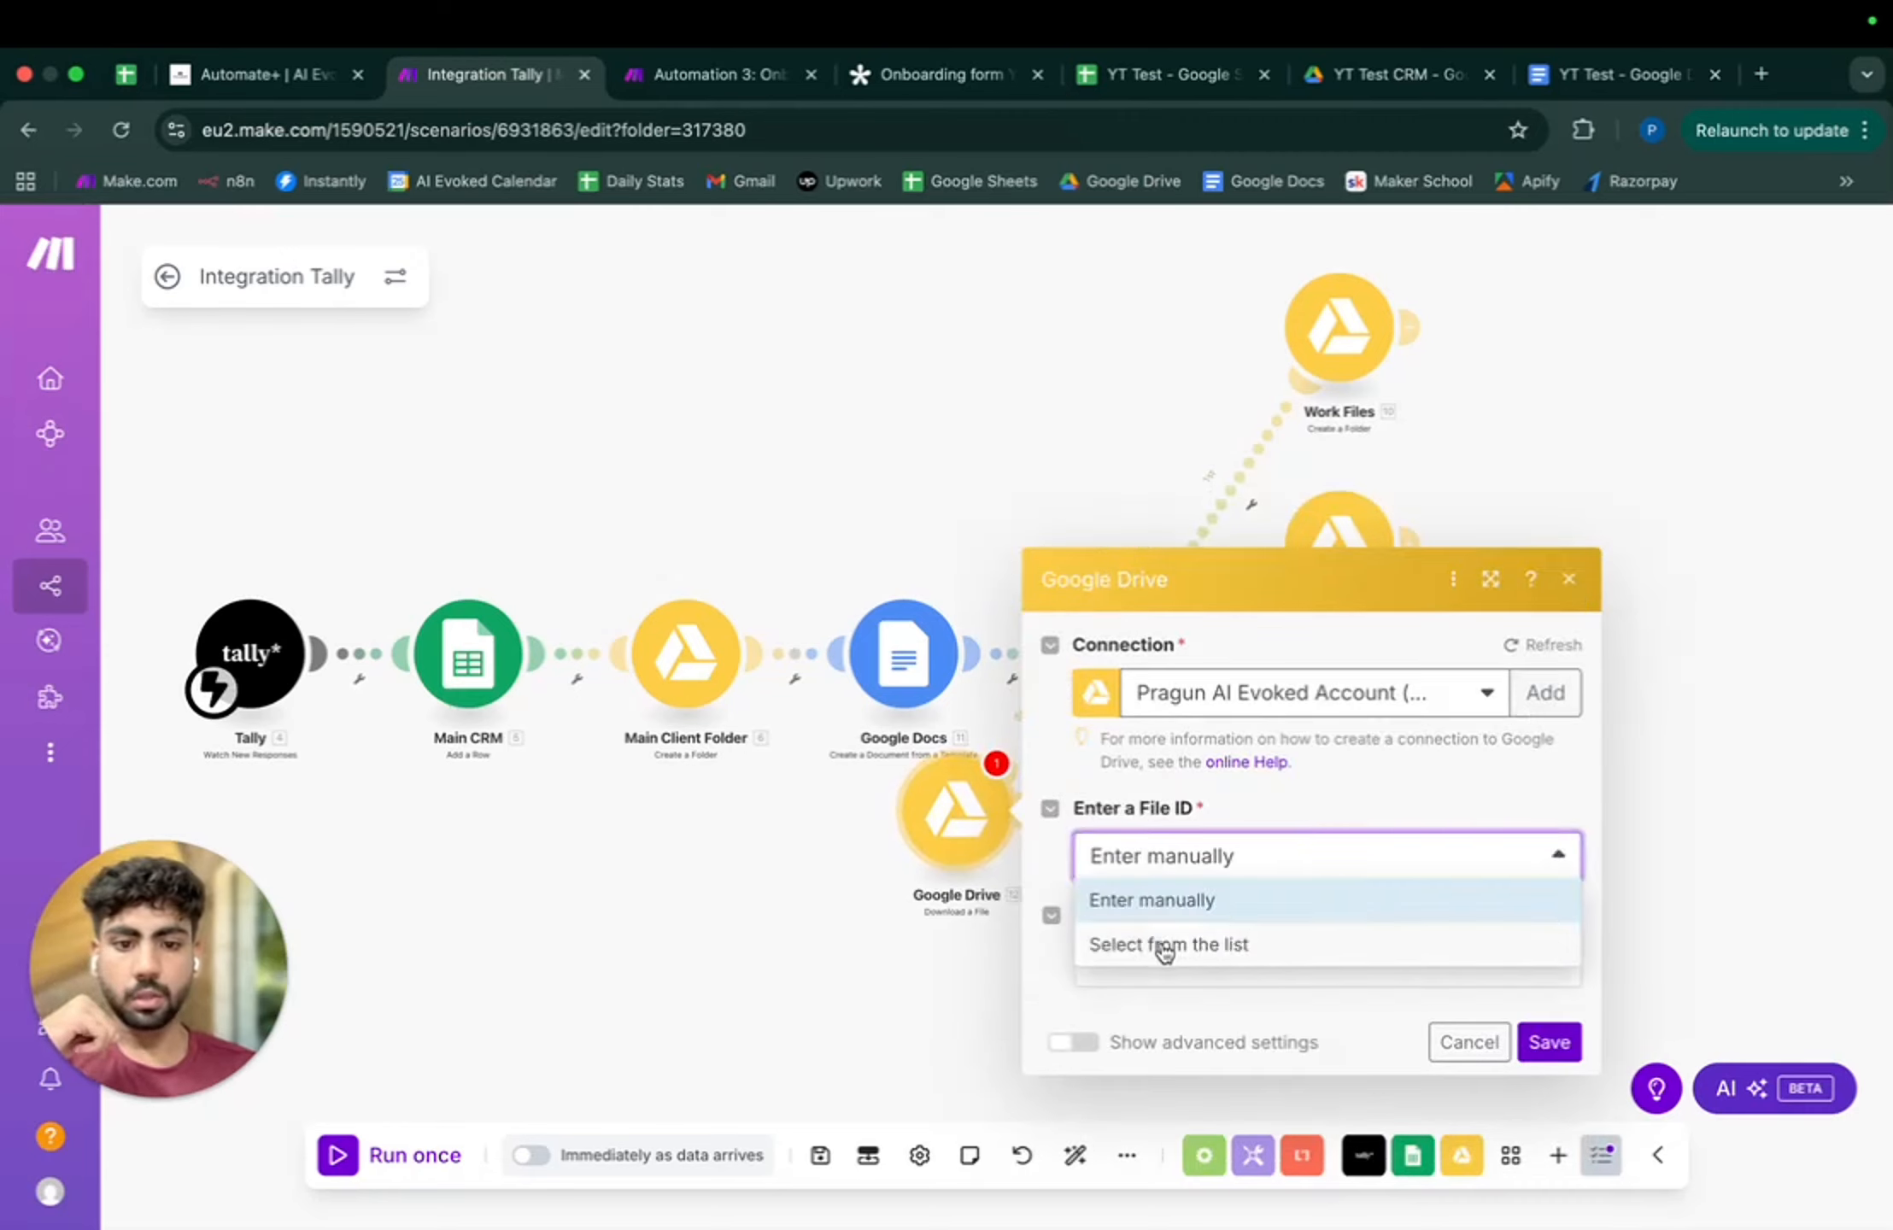
pyautogui.click(1186, 903)
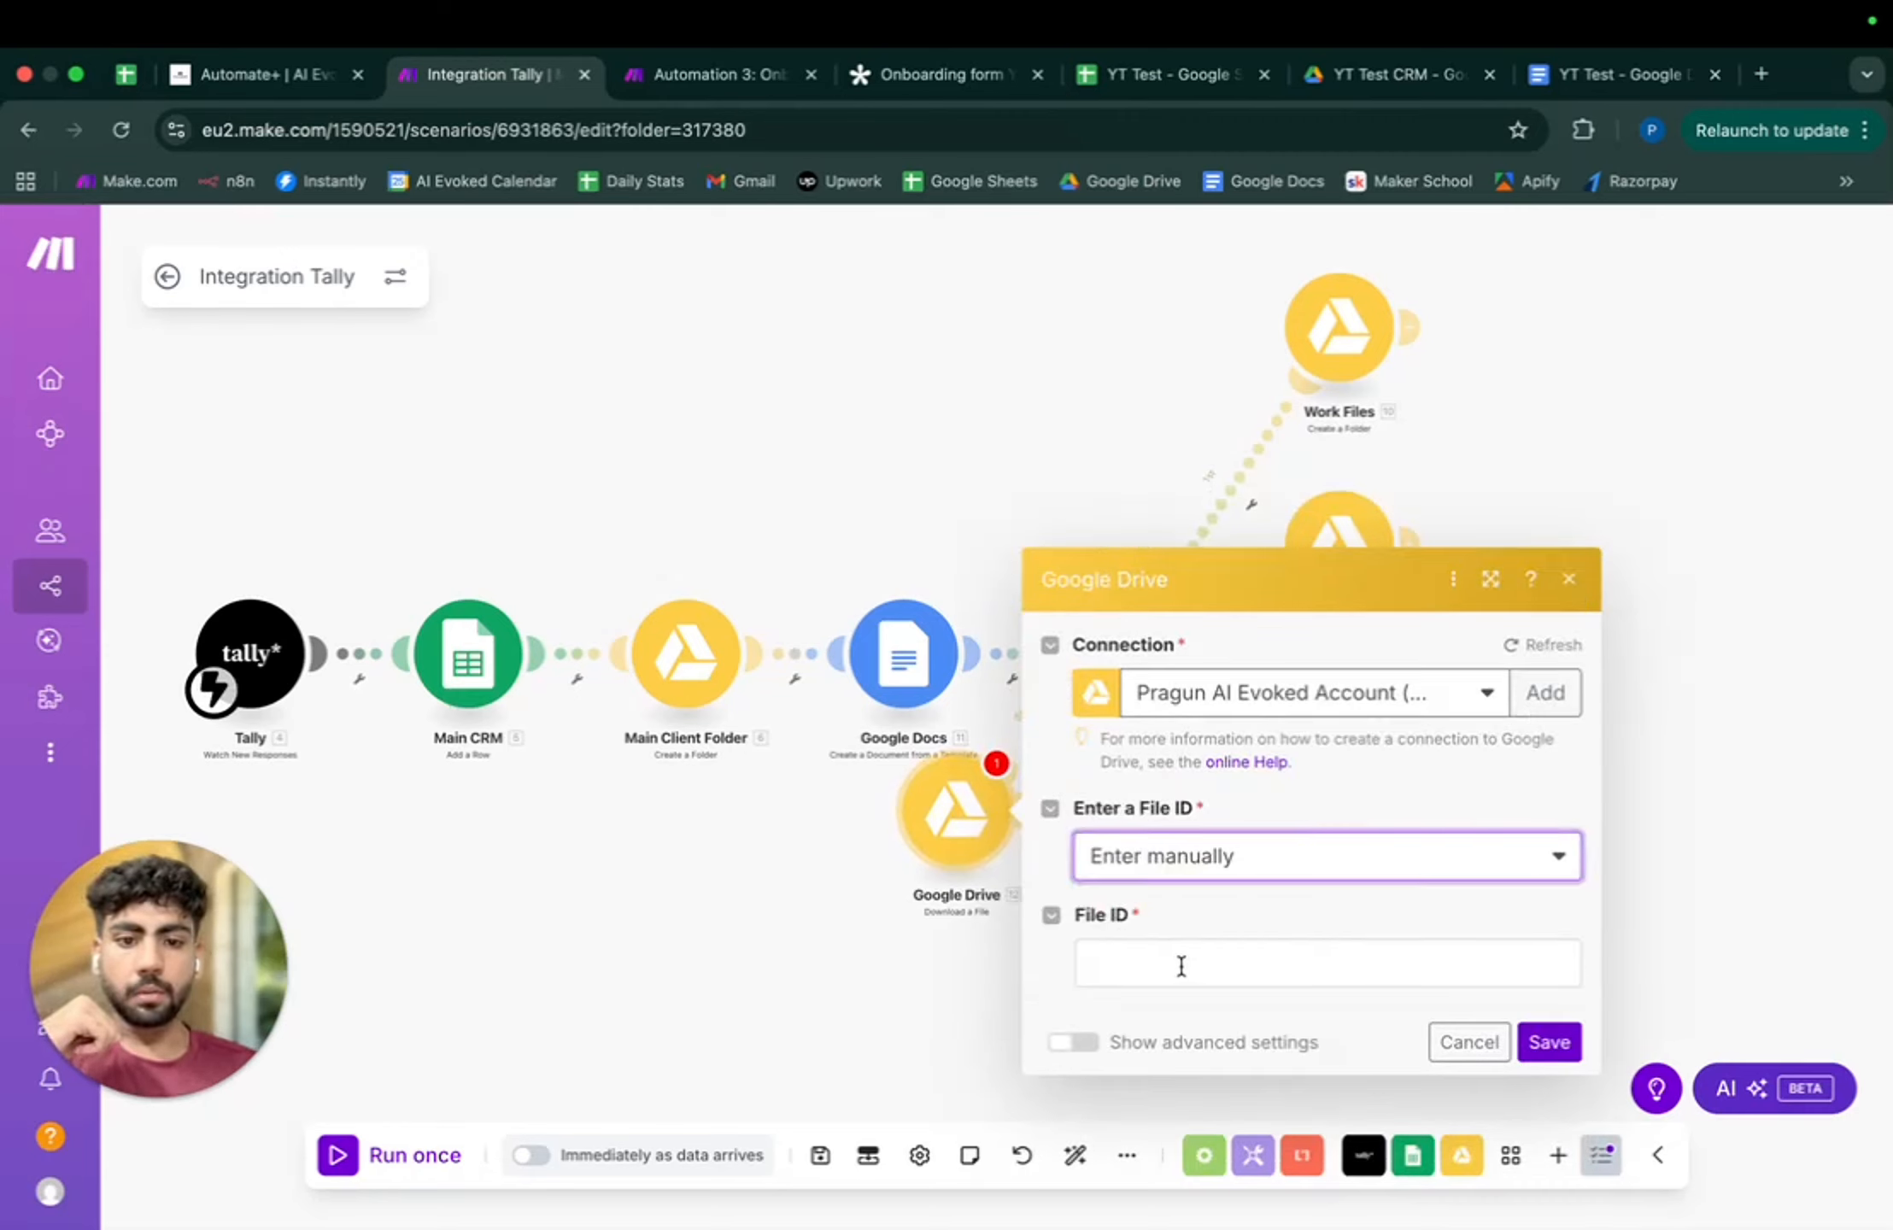
pyautogui.click(1575, 583)
# - Rewire the links as Google Docs → Google Drive → Router and auto-align all steps
pyautogui.rightClick(1044, 729)
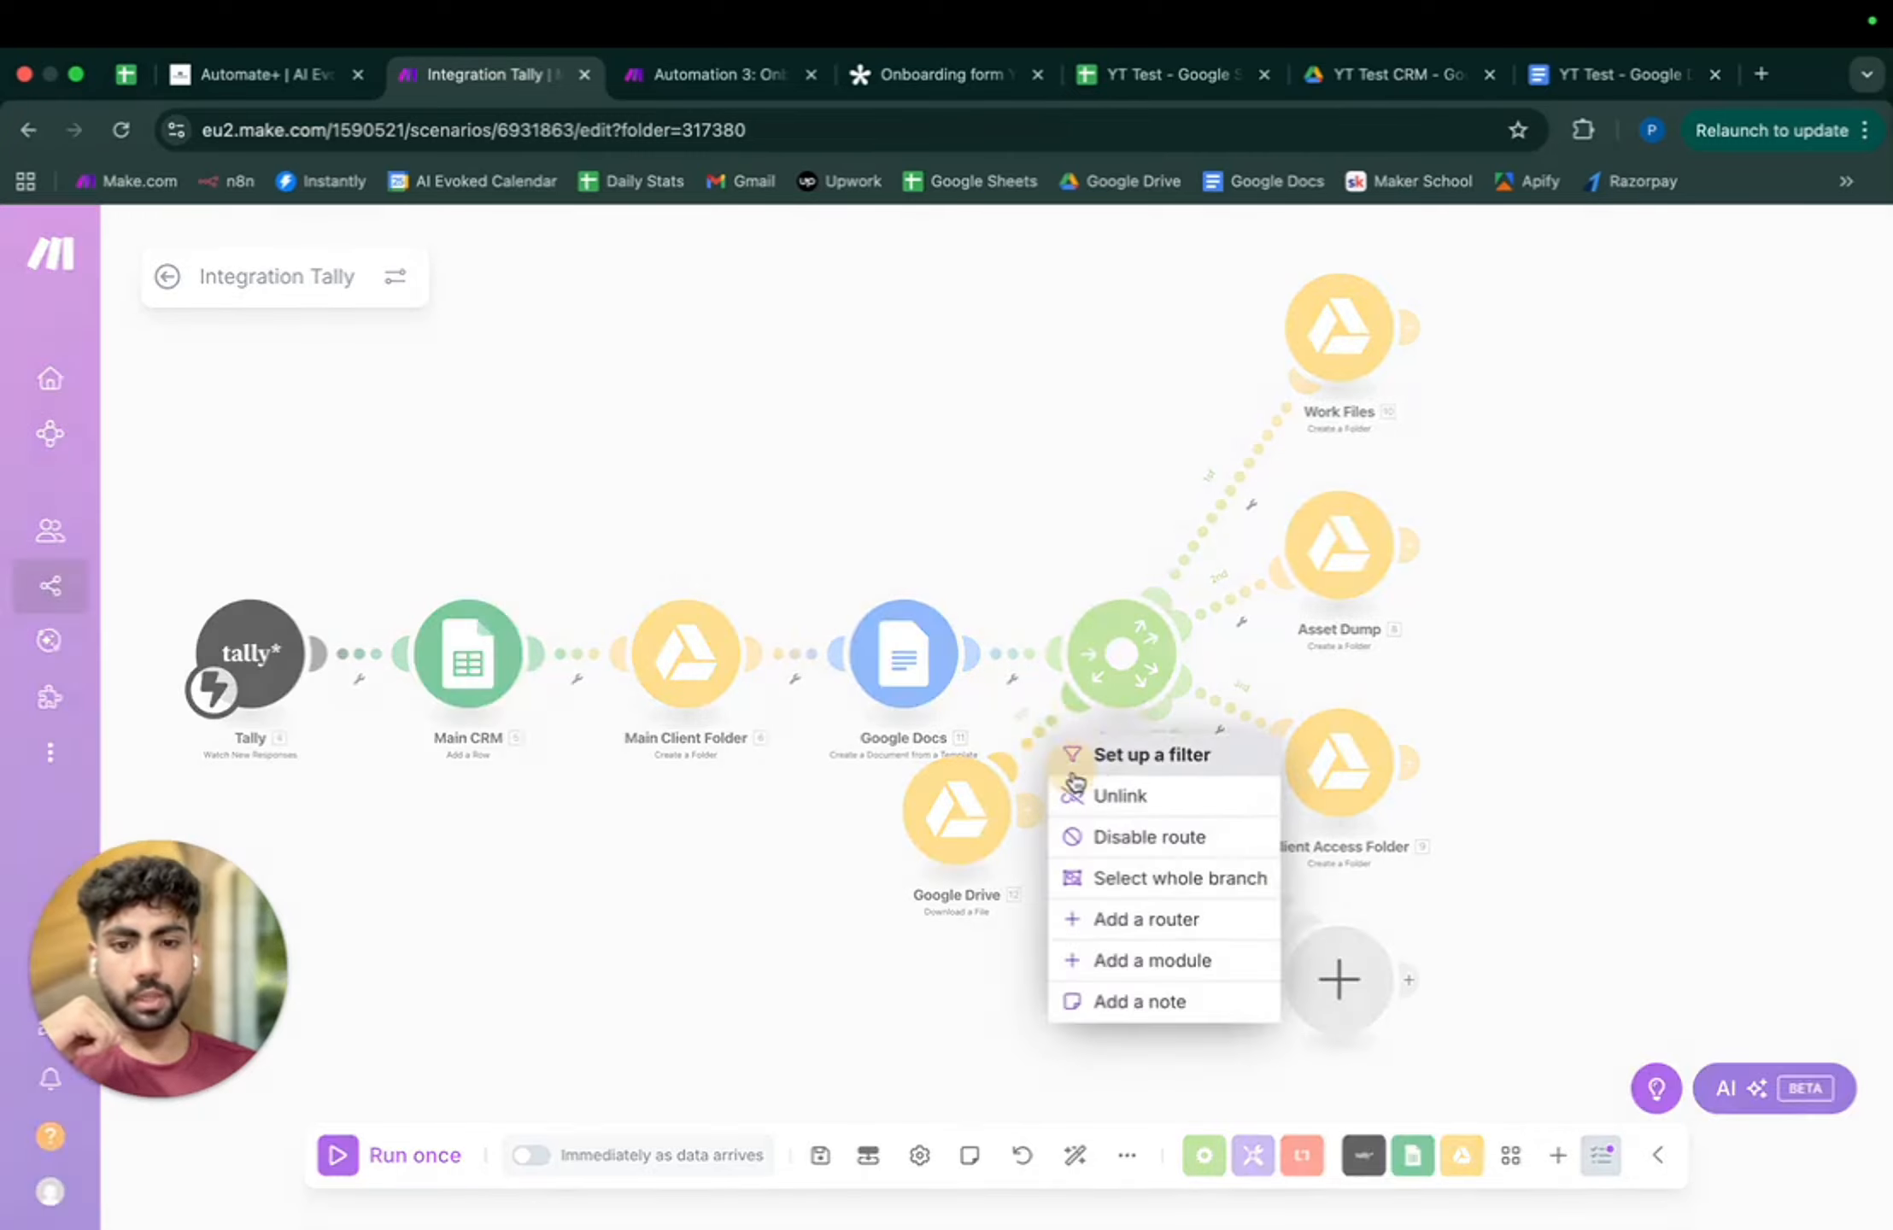
pyautogui.click(1120, 786)
pyautogui.moveTo(1006, 809); pyautogui.dragTo(833, 785)
pyautogui.rightClick(1008, 669)
pyautogui.click(1068, 725)
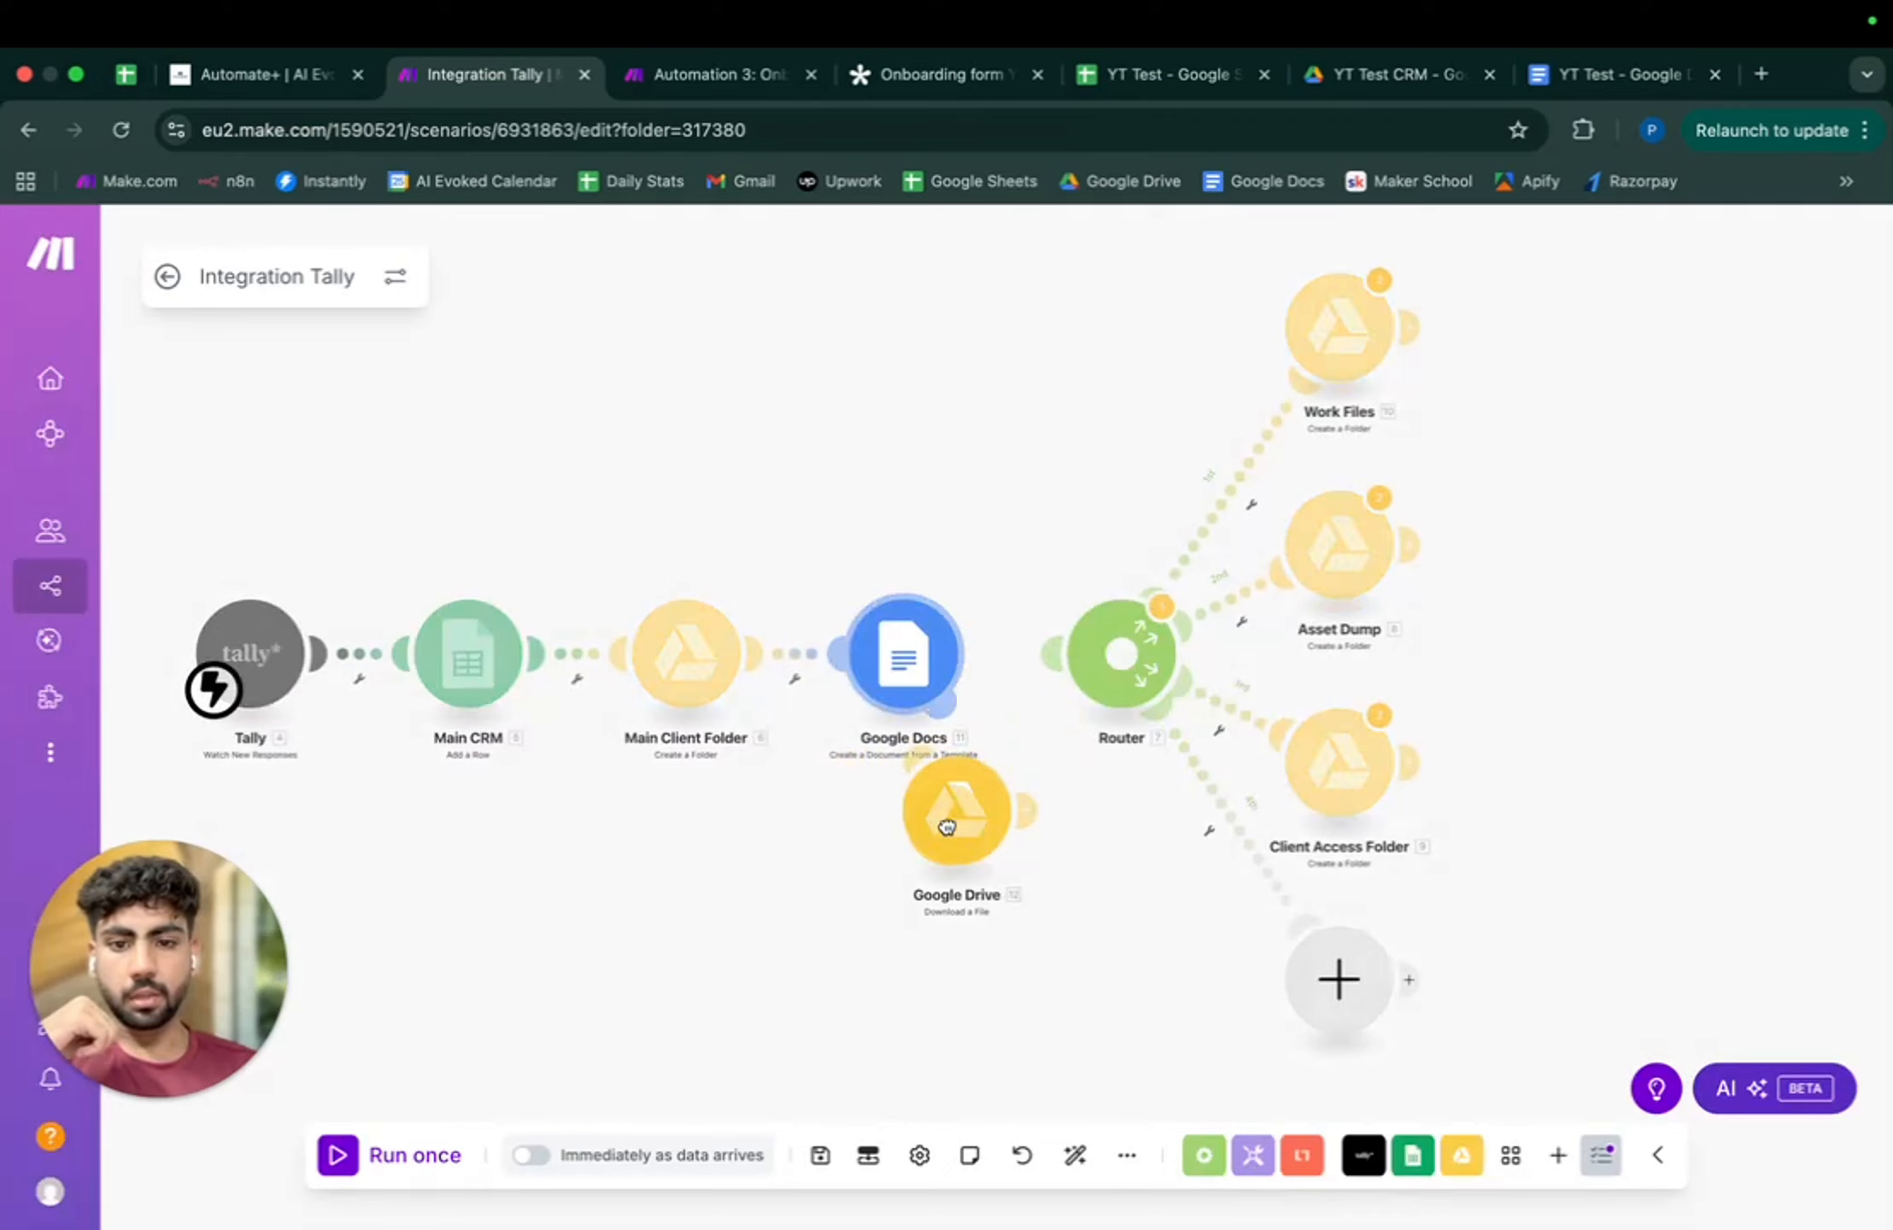
pyautogui.moveTo(1016, 818); pyautogui.dragTo(1038, 670)
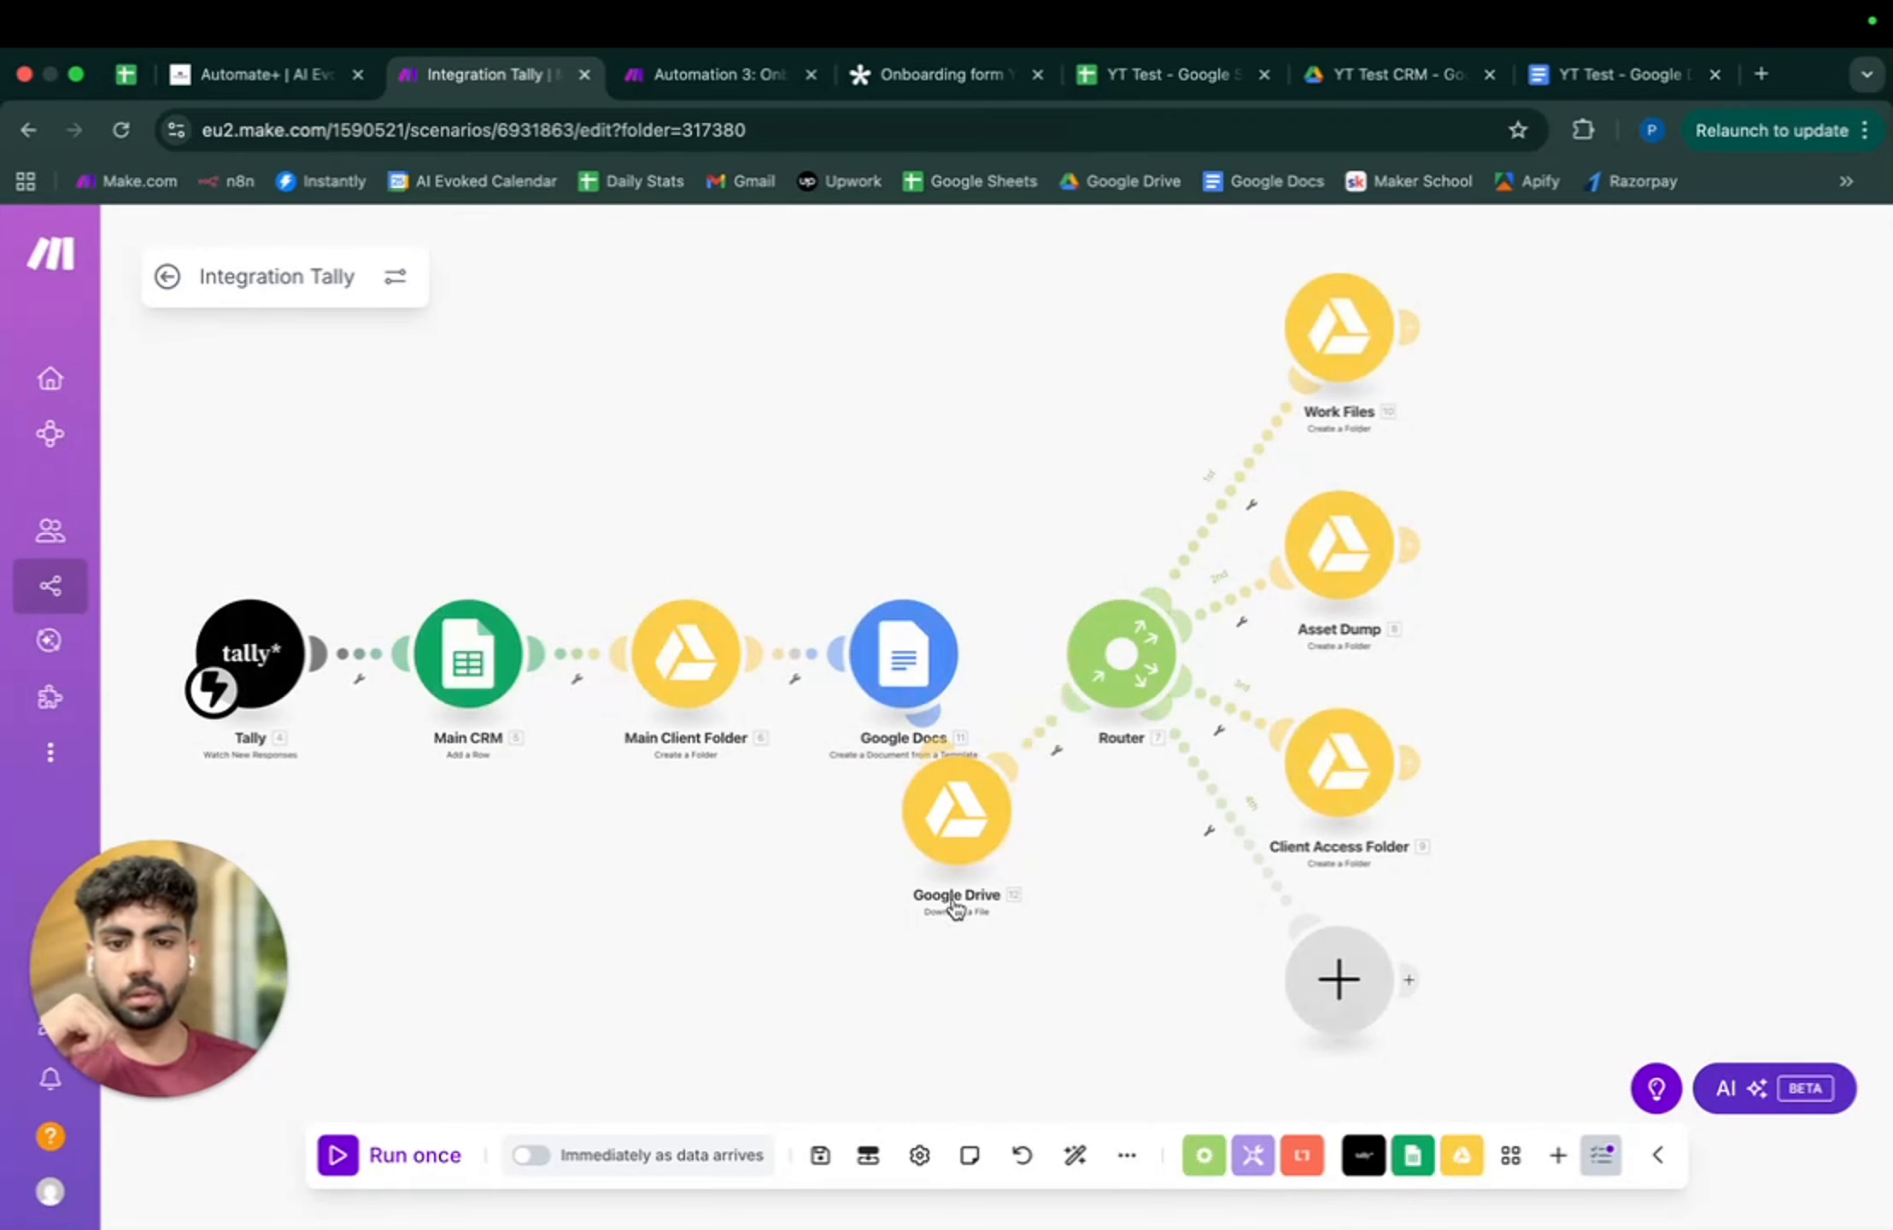
pyautogui.click(1074, 1155)
# - Map the Drive step's File ID to the Google Docs step's 11. Document ID
pyautogui.click(1196, 723)
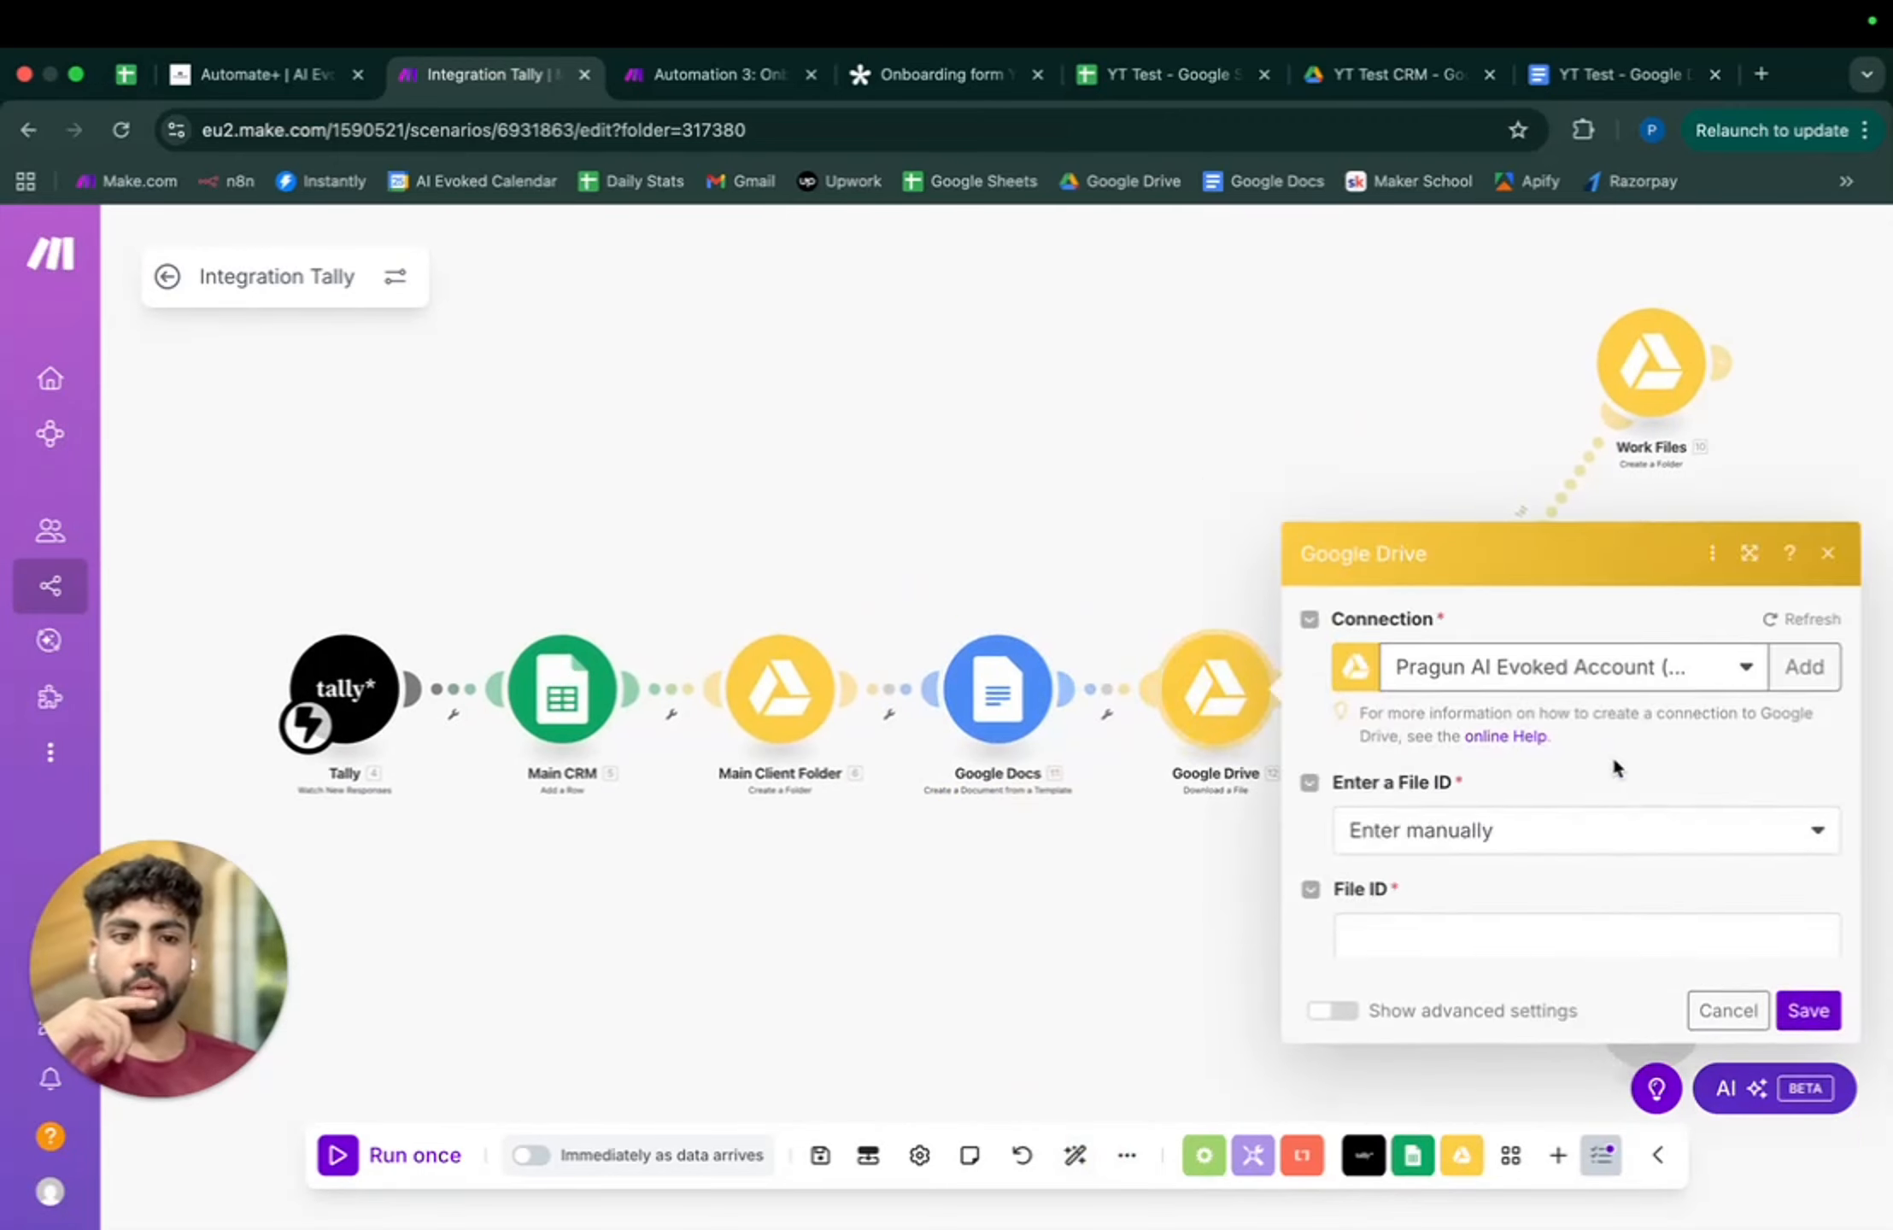
pyautogui.click(1584, 737)
pyautogui.click(1529, 818)
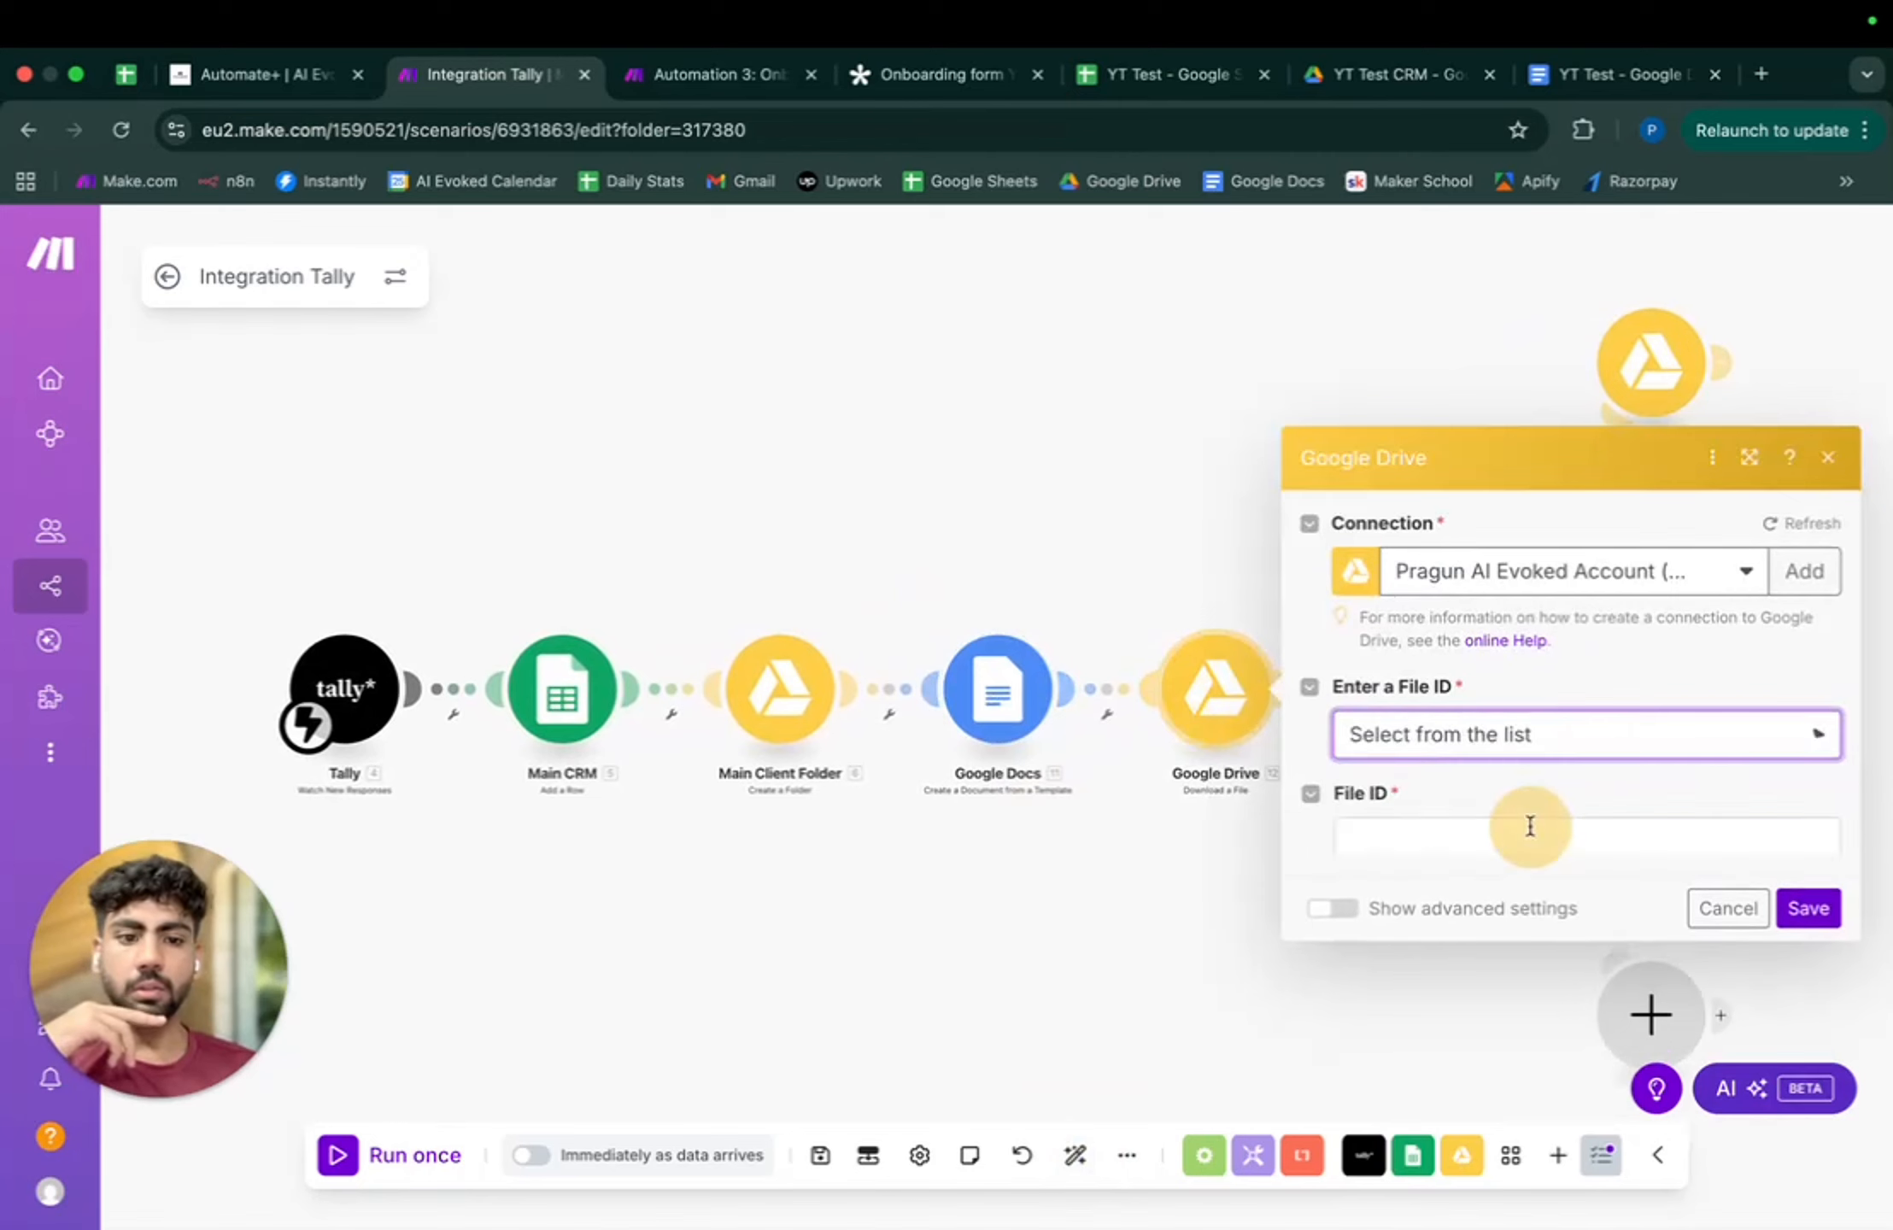
pyautogui.click(1546, 694)
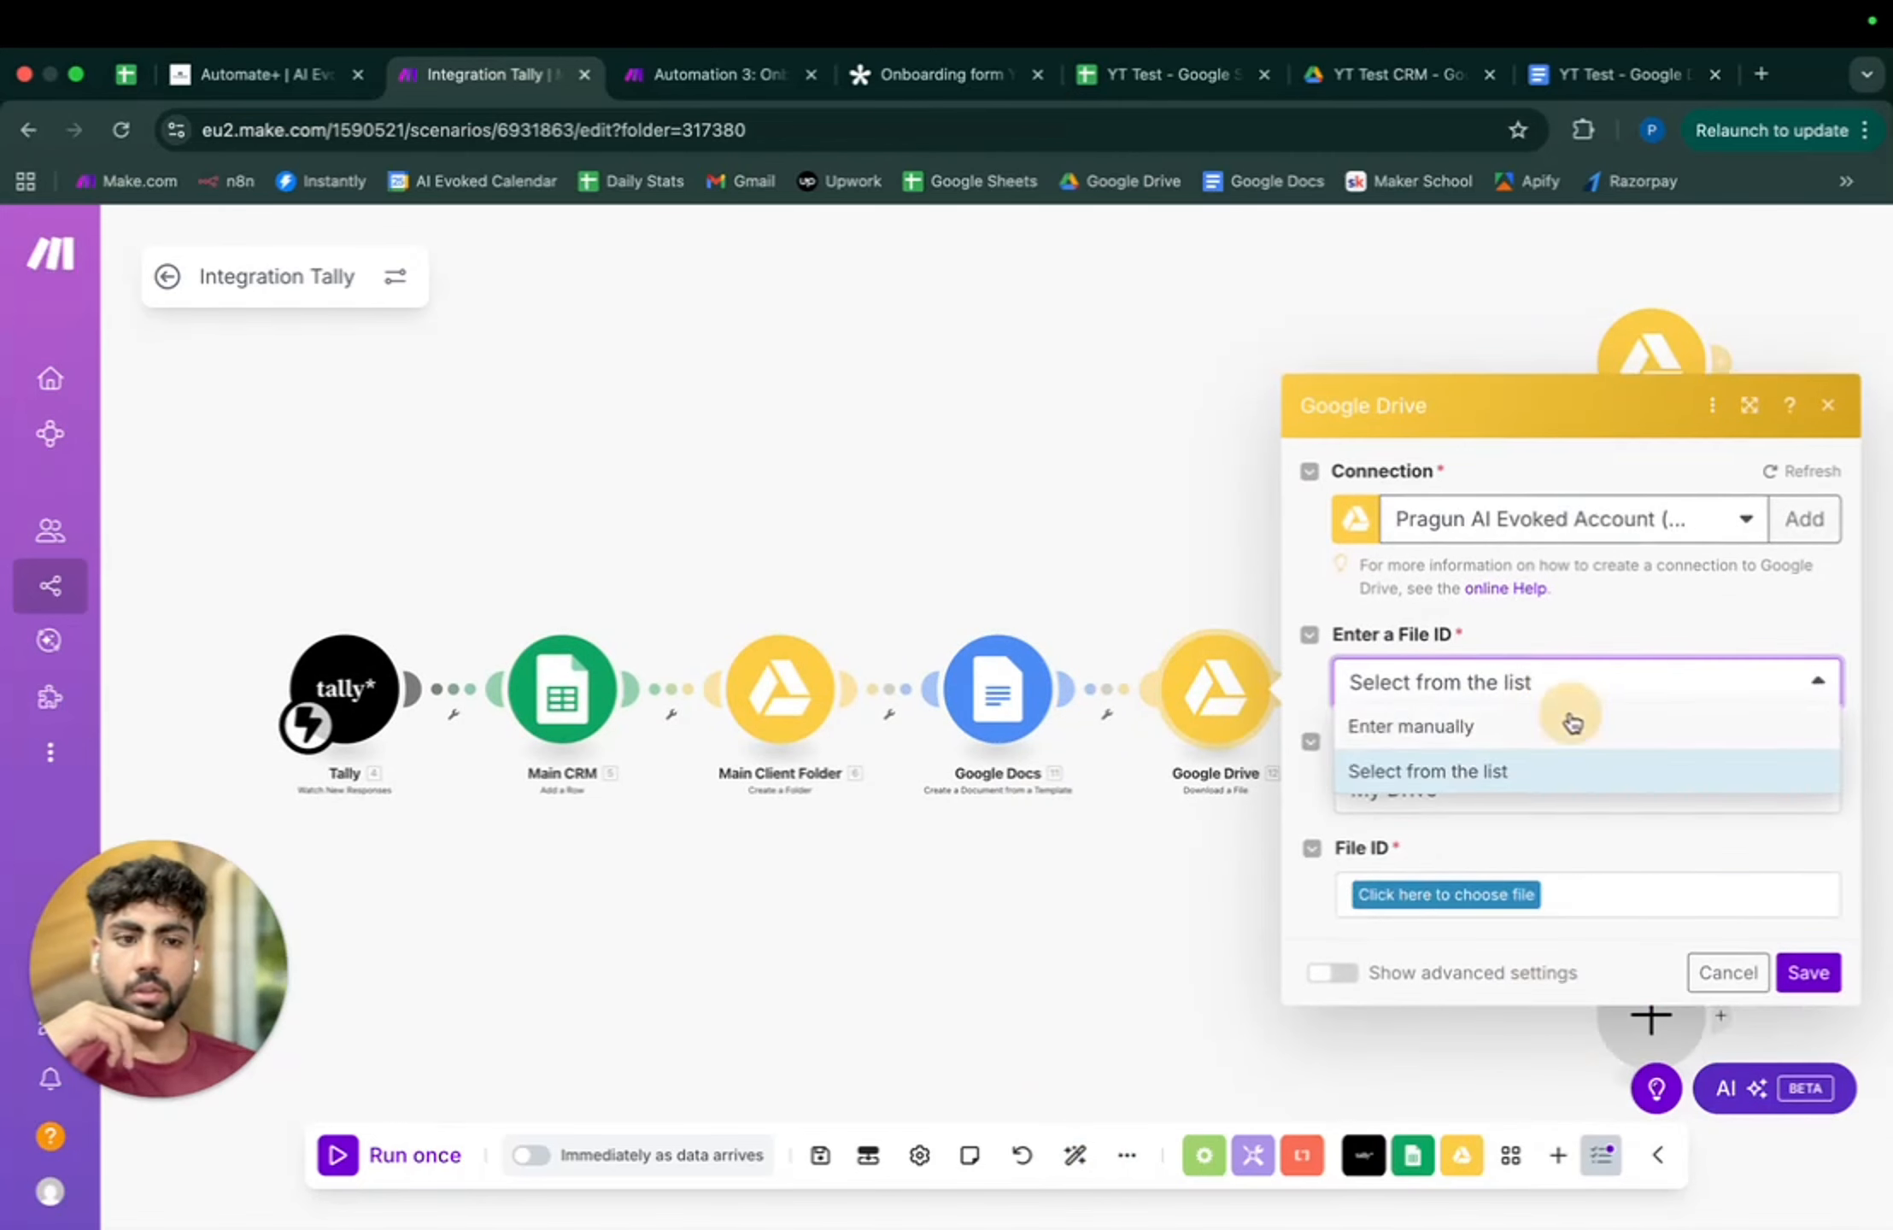
pyautogui.click(1572, 725)
pyautogui.click(1523, 844)
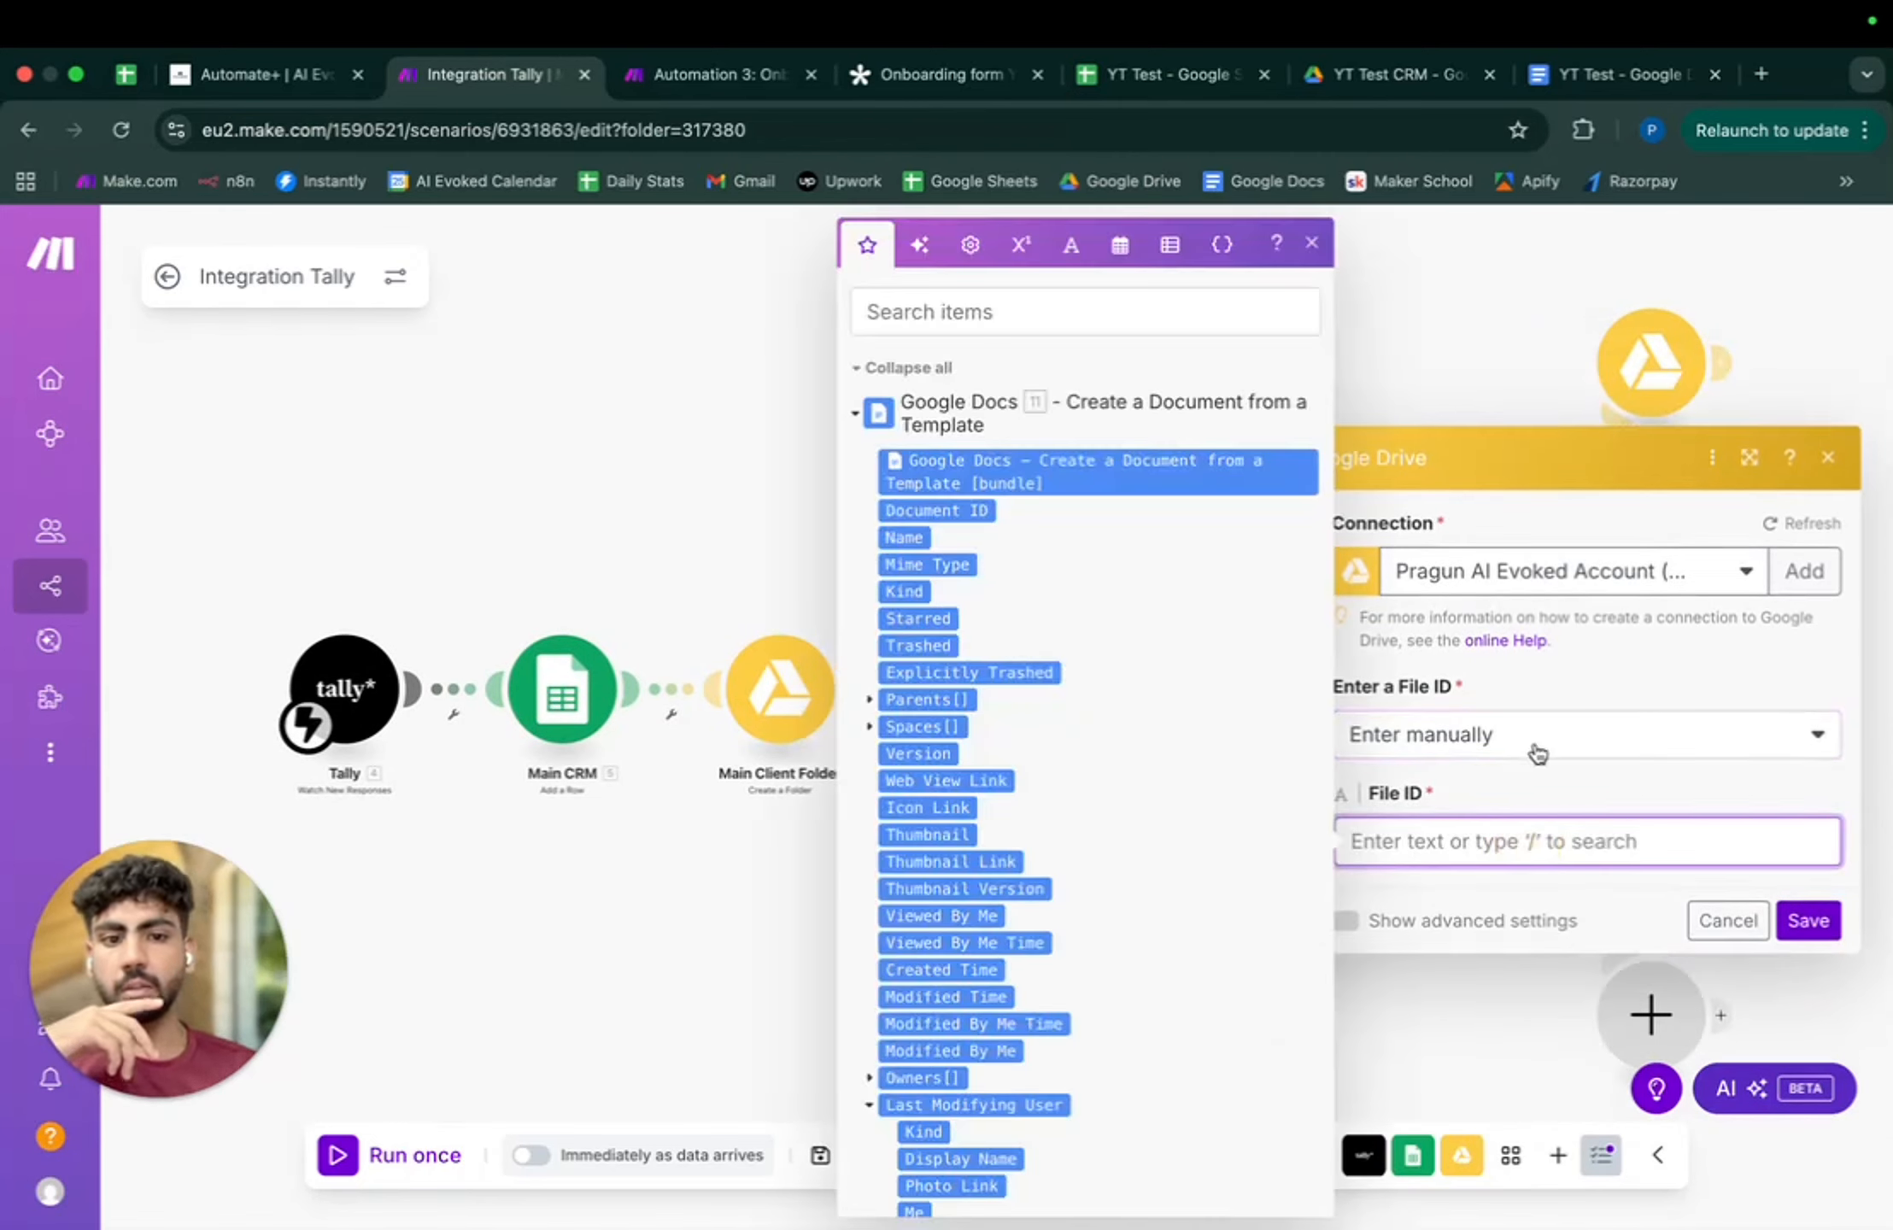
pyautogui.click(964, 512)
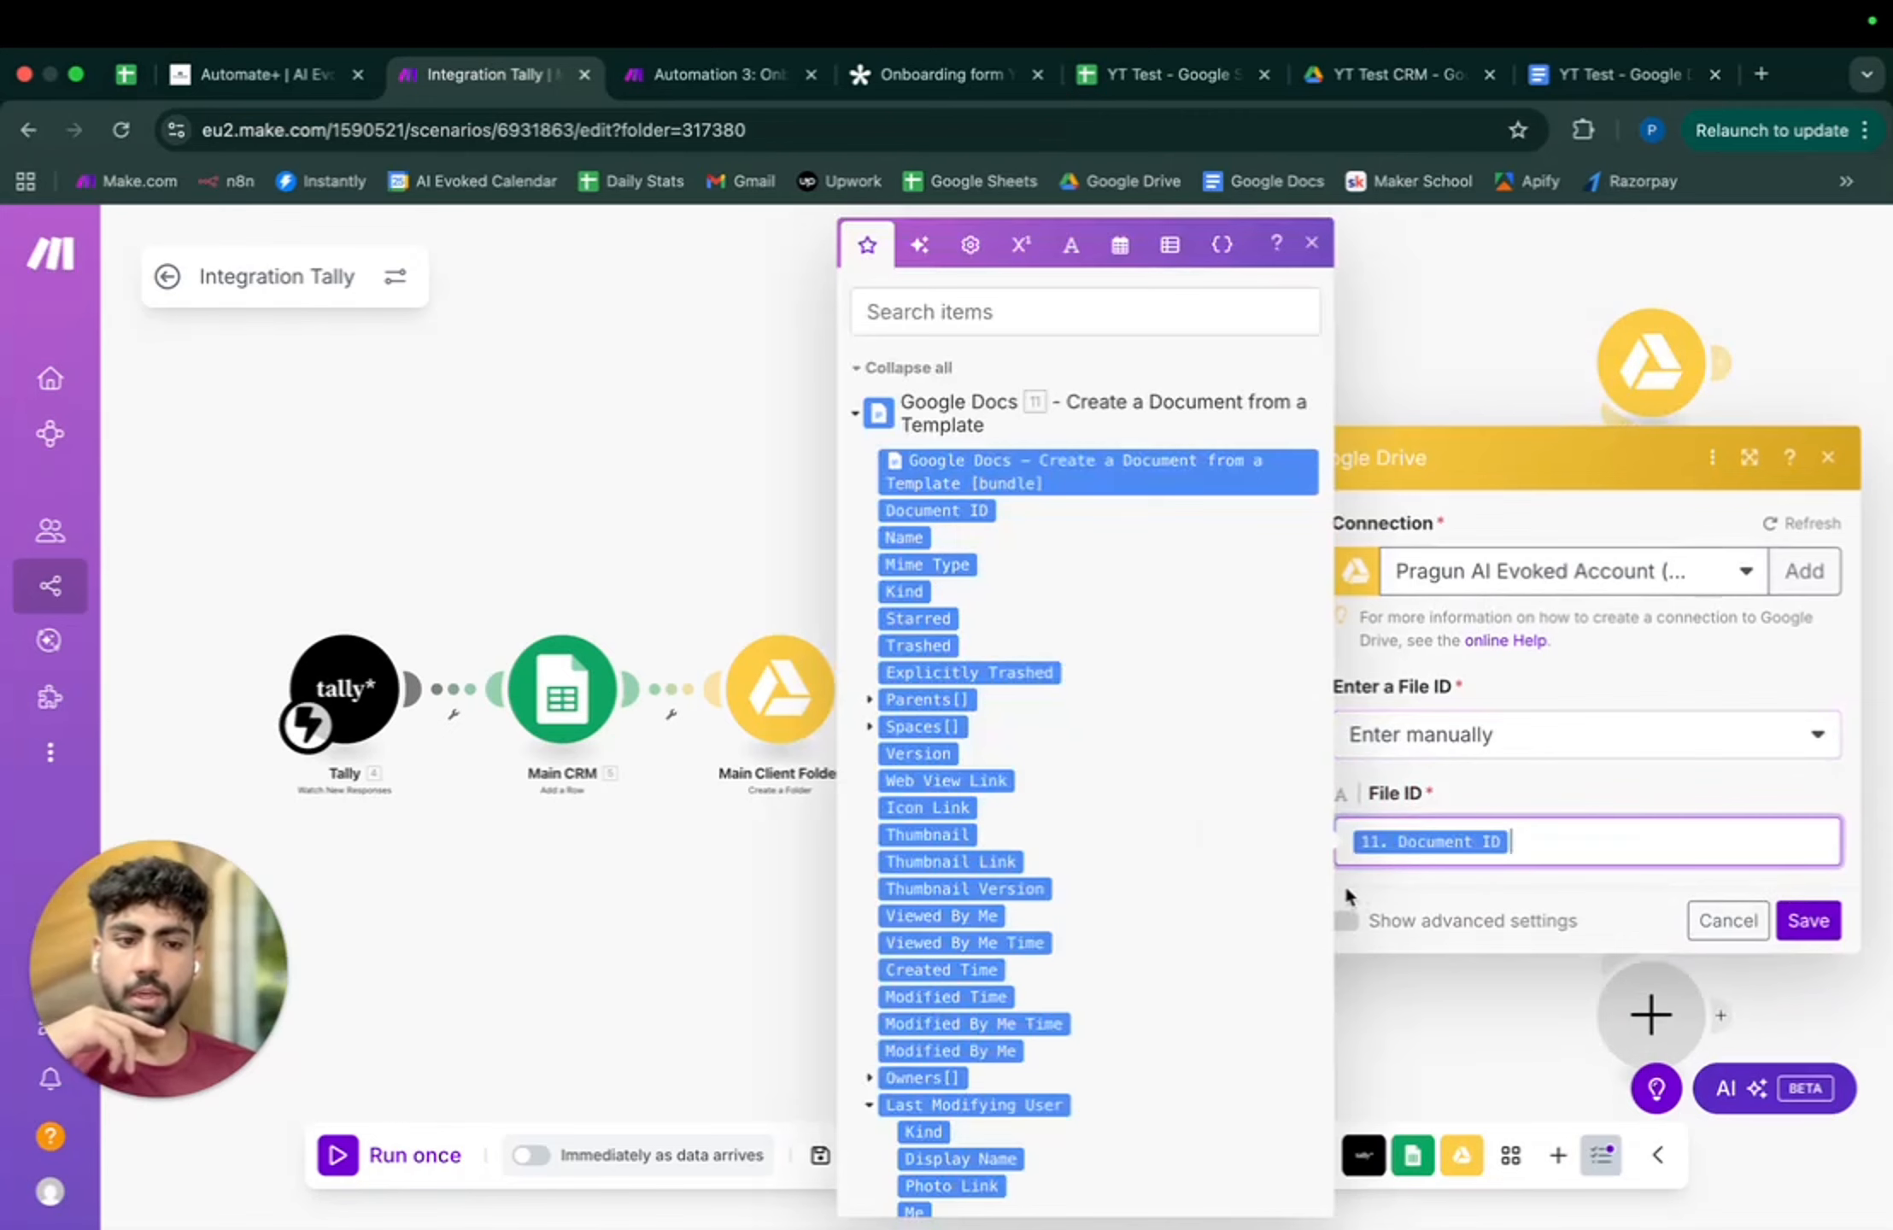
# - Convert documents, spreadsheets, slides and drawings all to PDF, then save the step and scenario
pyautogui.click(1346, 919)
pyautogui.click(1491, 747)
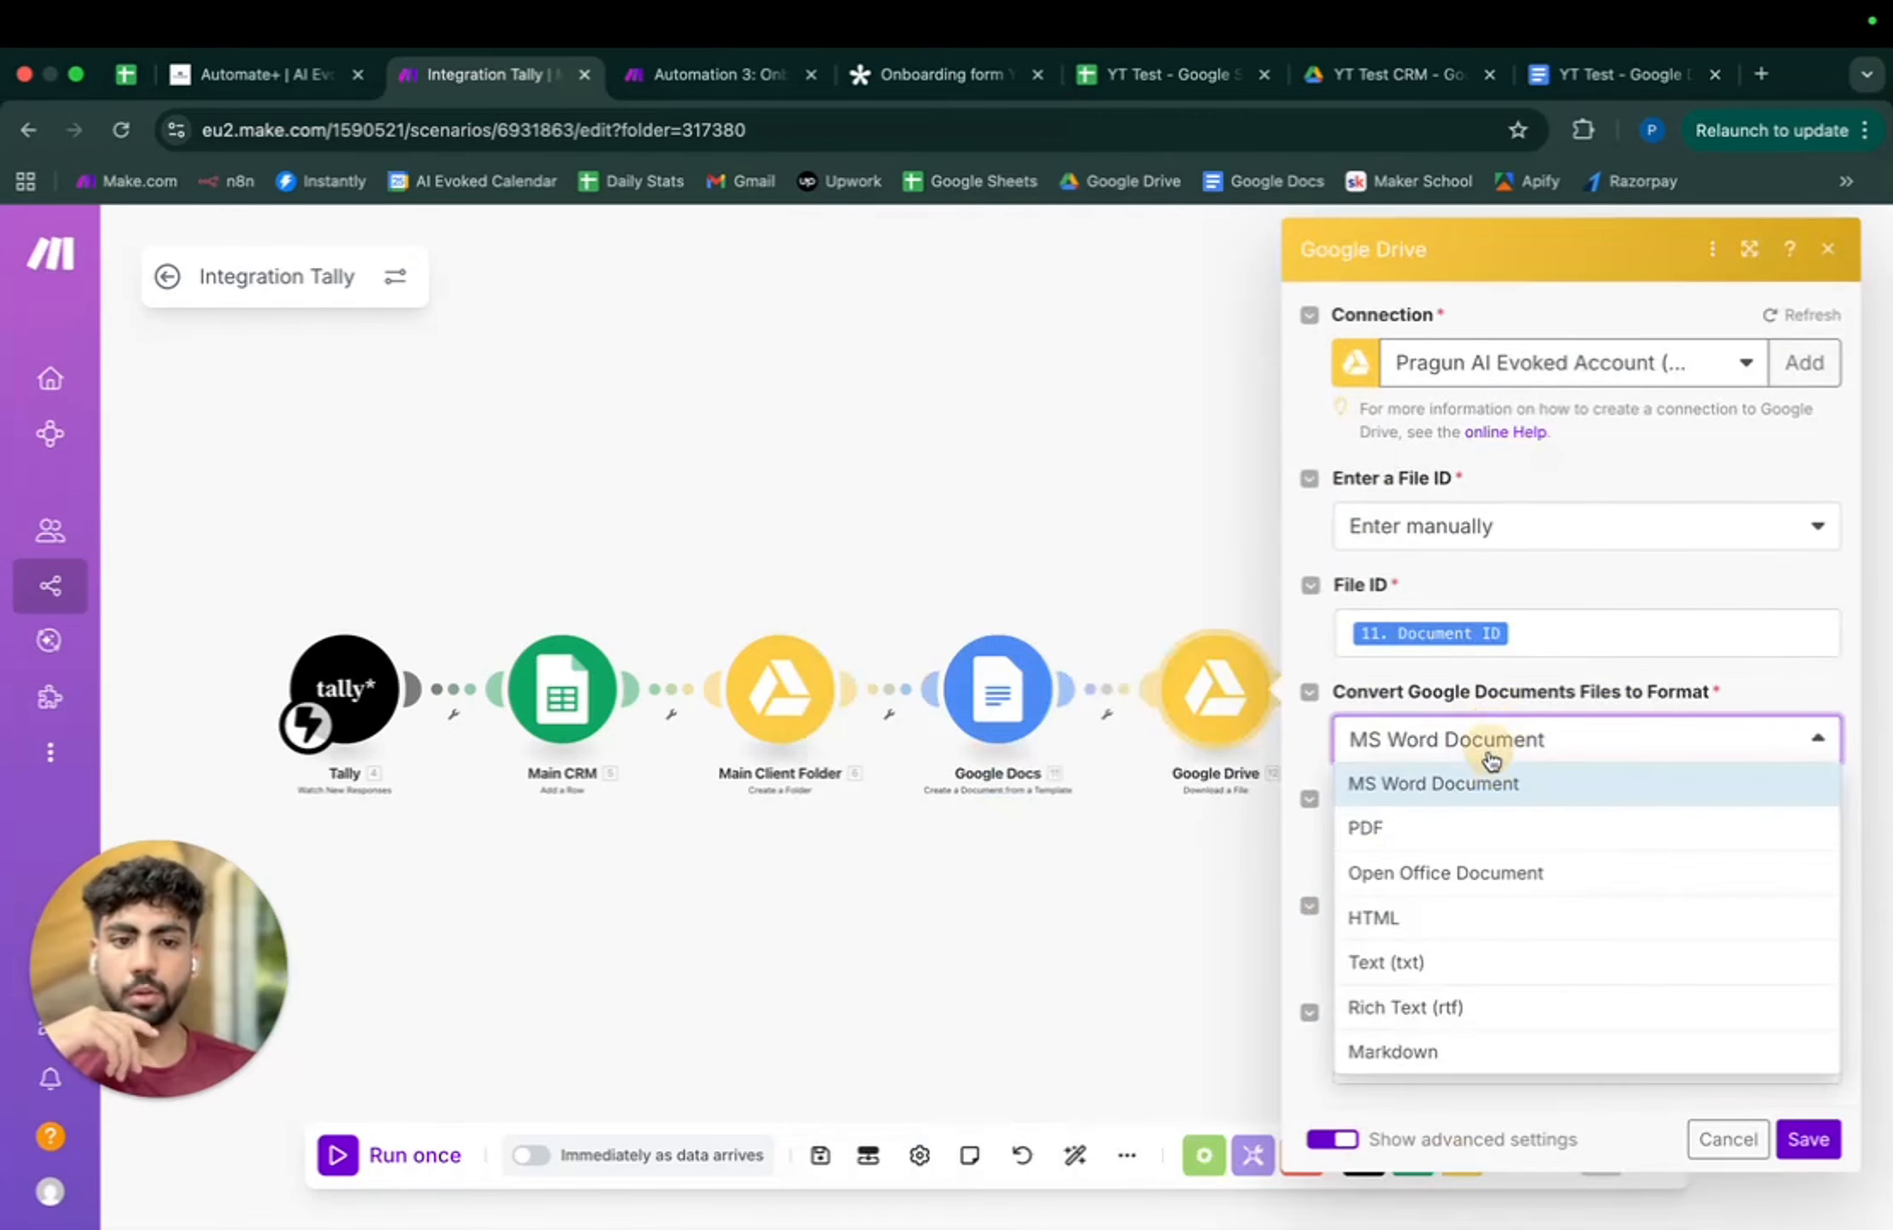
pyautogui.click(1477, 829)
pyautogui.click(1481, 846)
pyautogui.click(1481, 982)
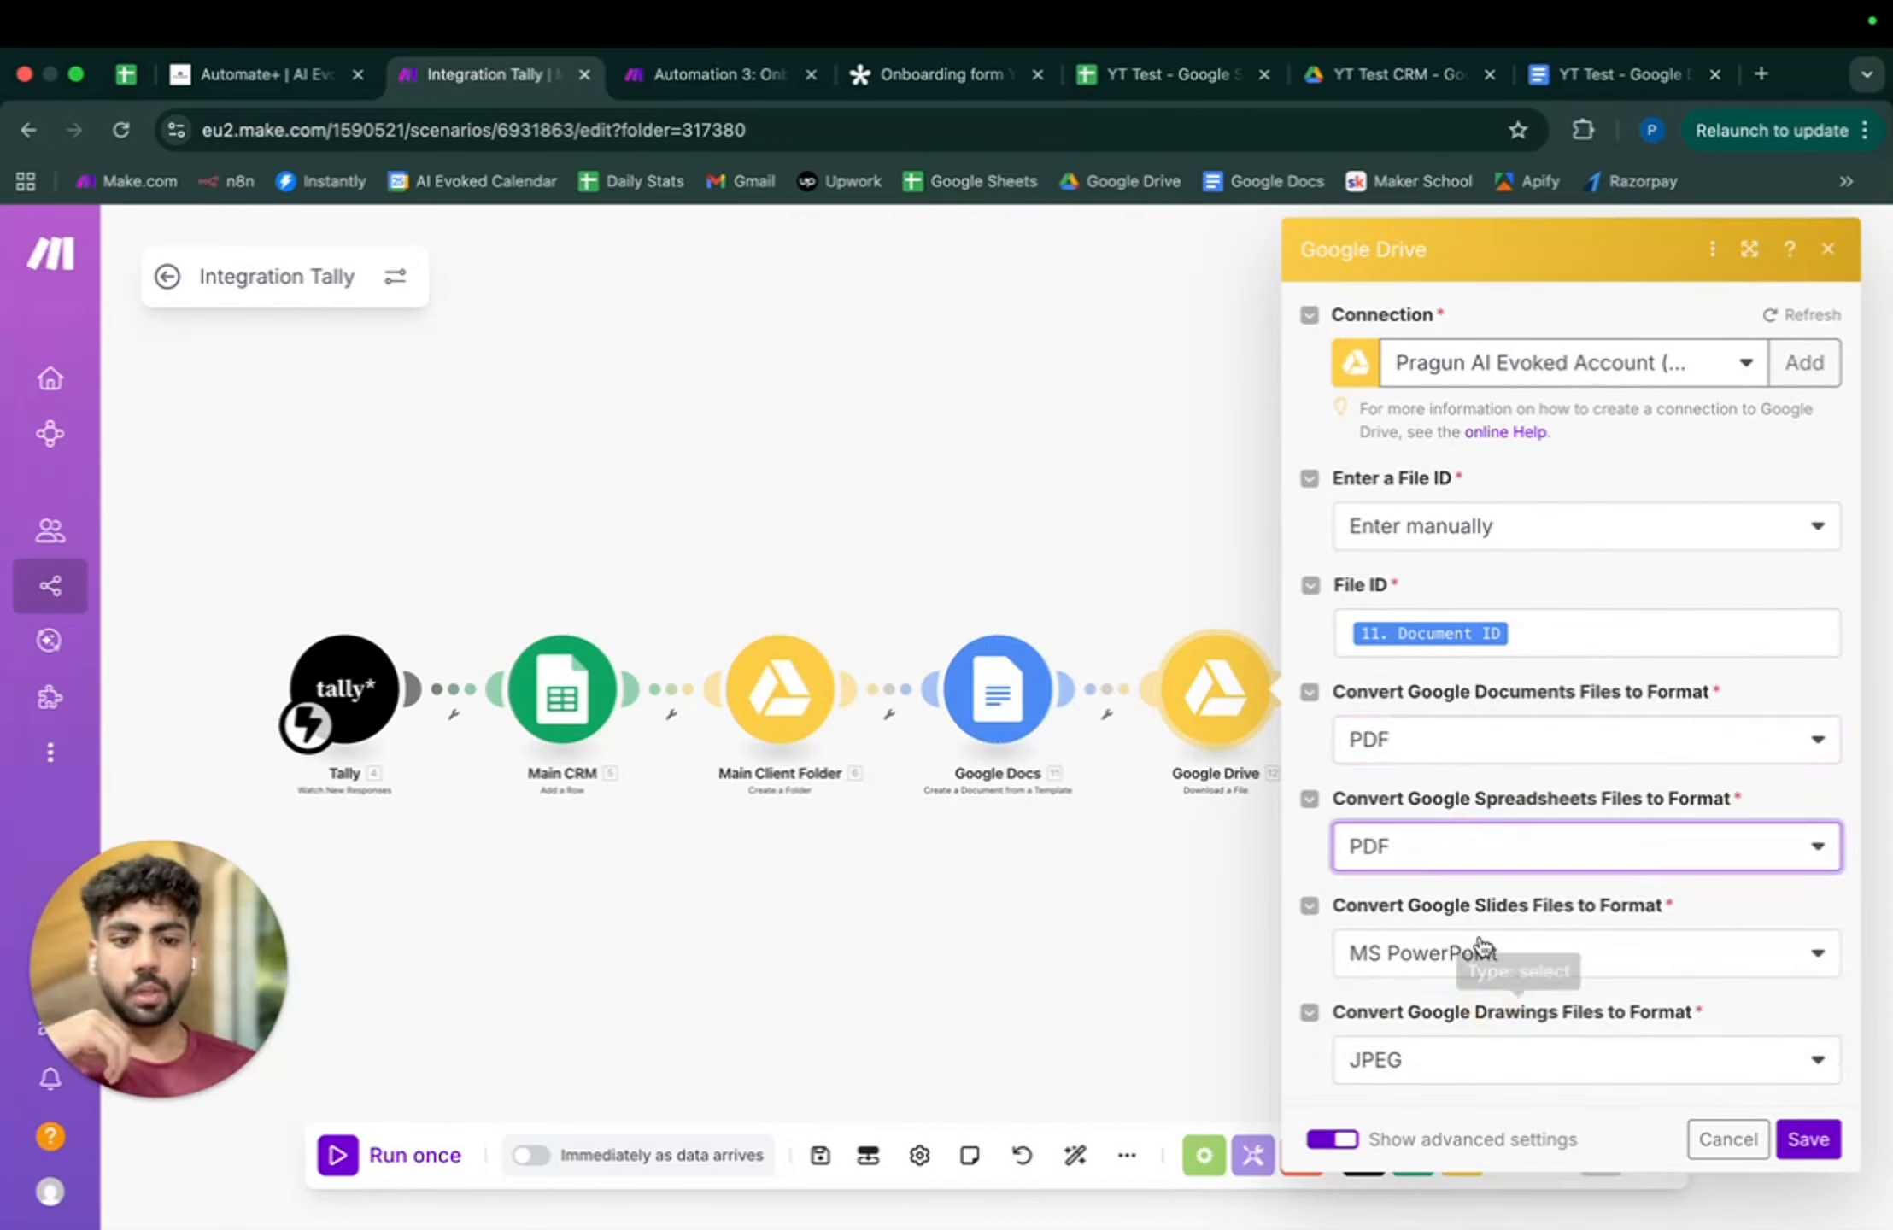
pyautogui.click(1479, 950)
pyautogui.click(1480, 991)
pyautogui.click(1483, 1076)
pyautogui.click(1481, 1169)
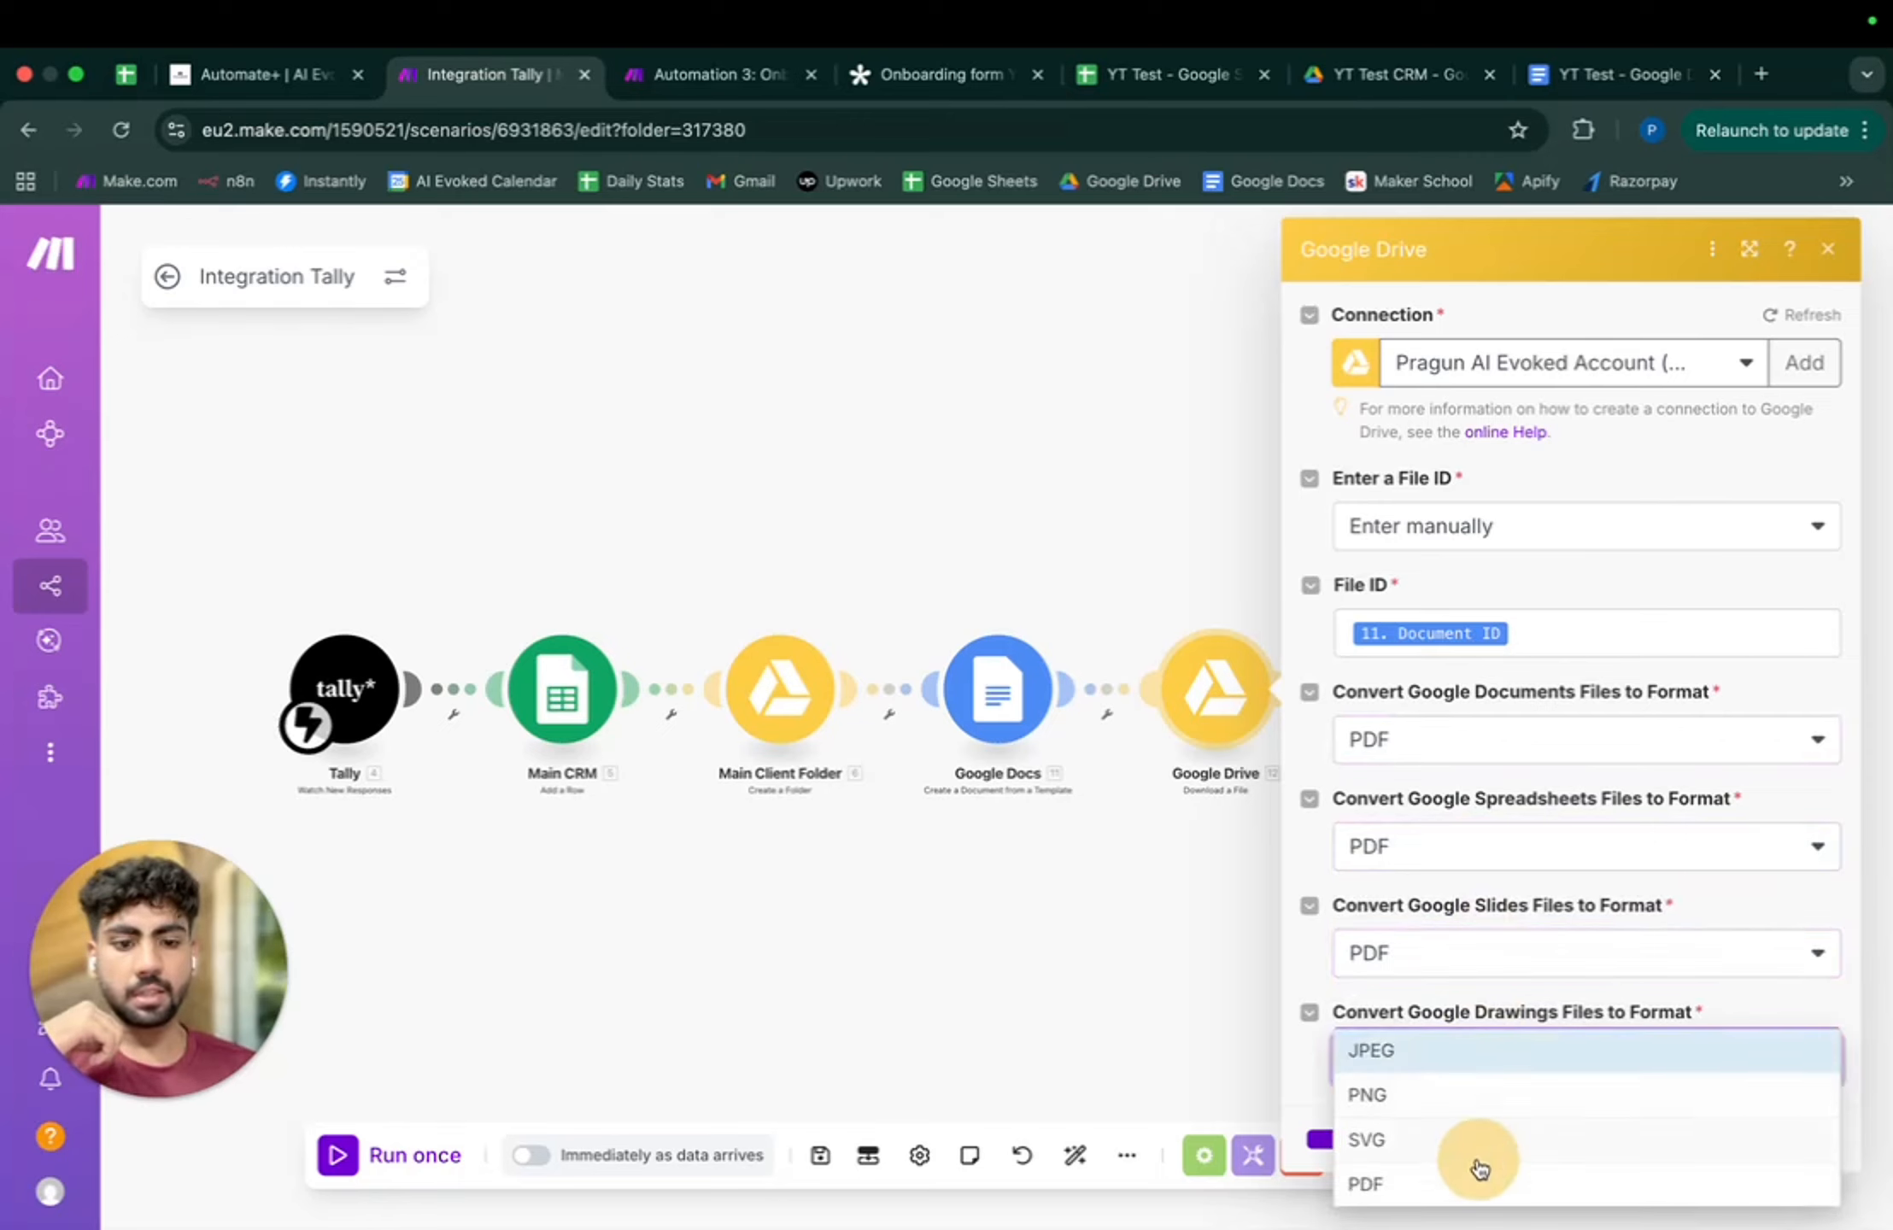
pyautogui.click(1523, 1017)
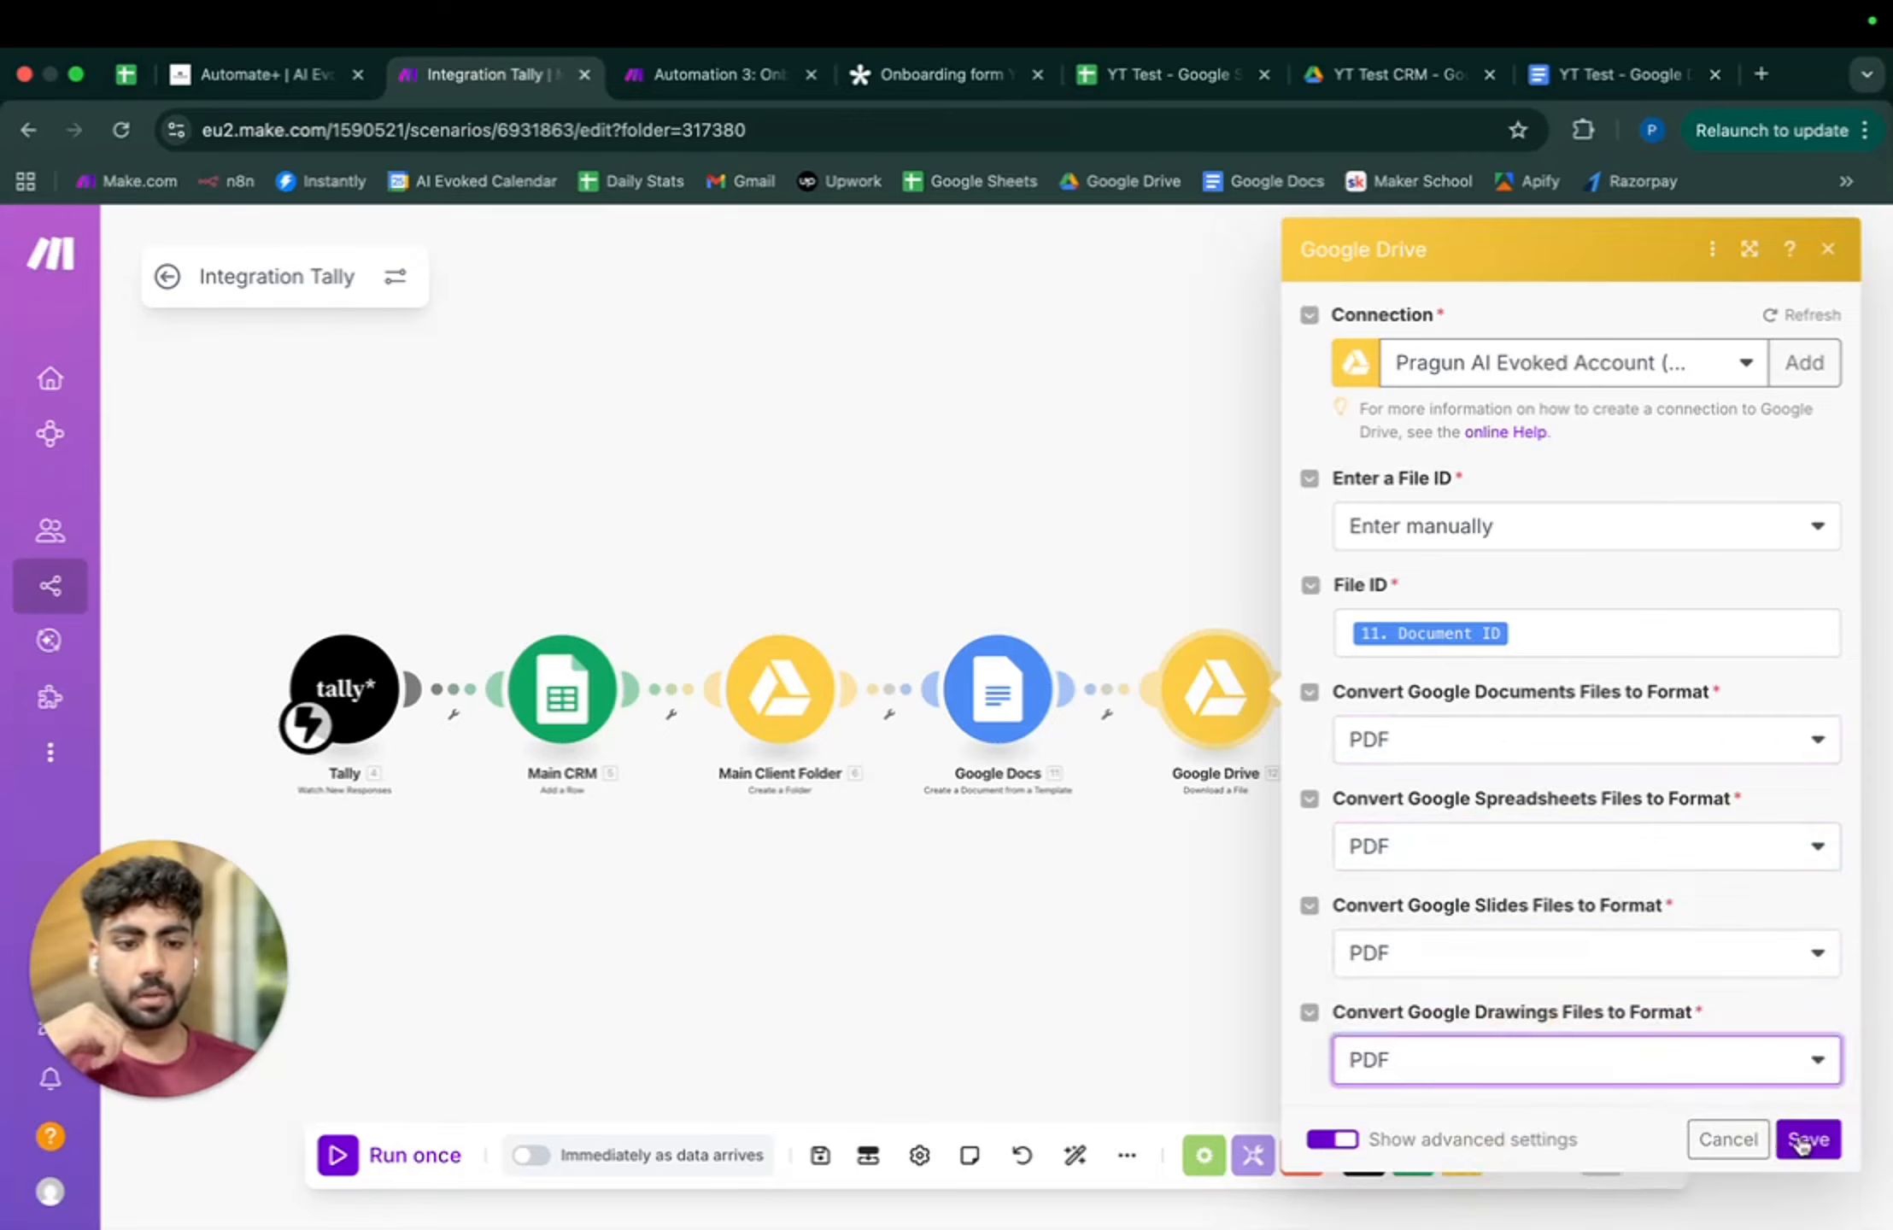
pyautogui.click(1808, 1140)
pyautogui.click(822, 1160)
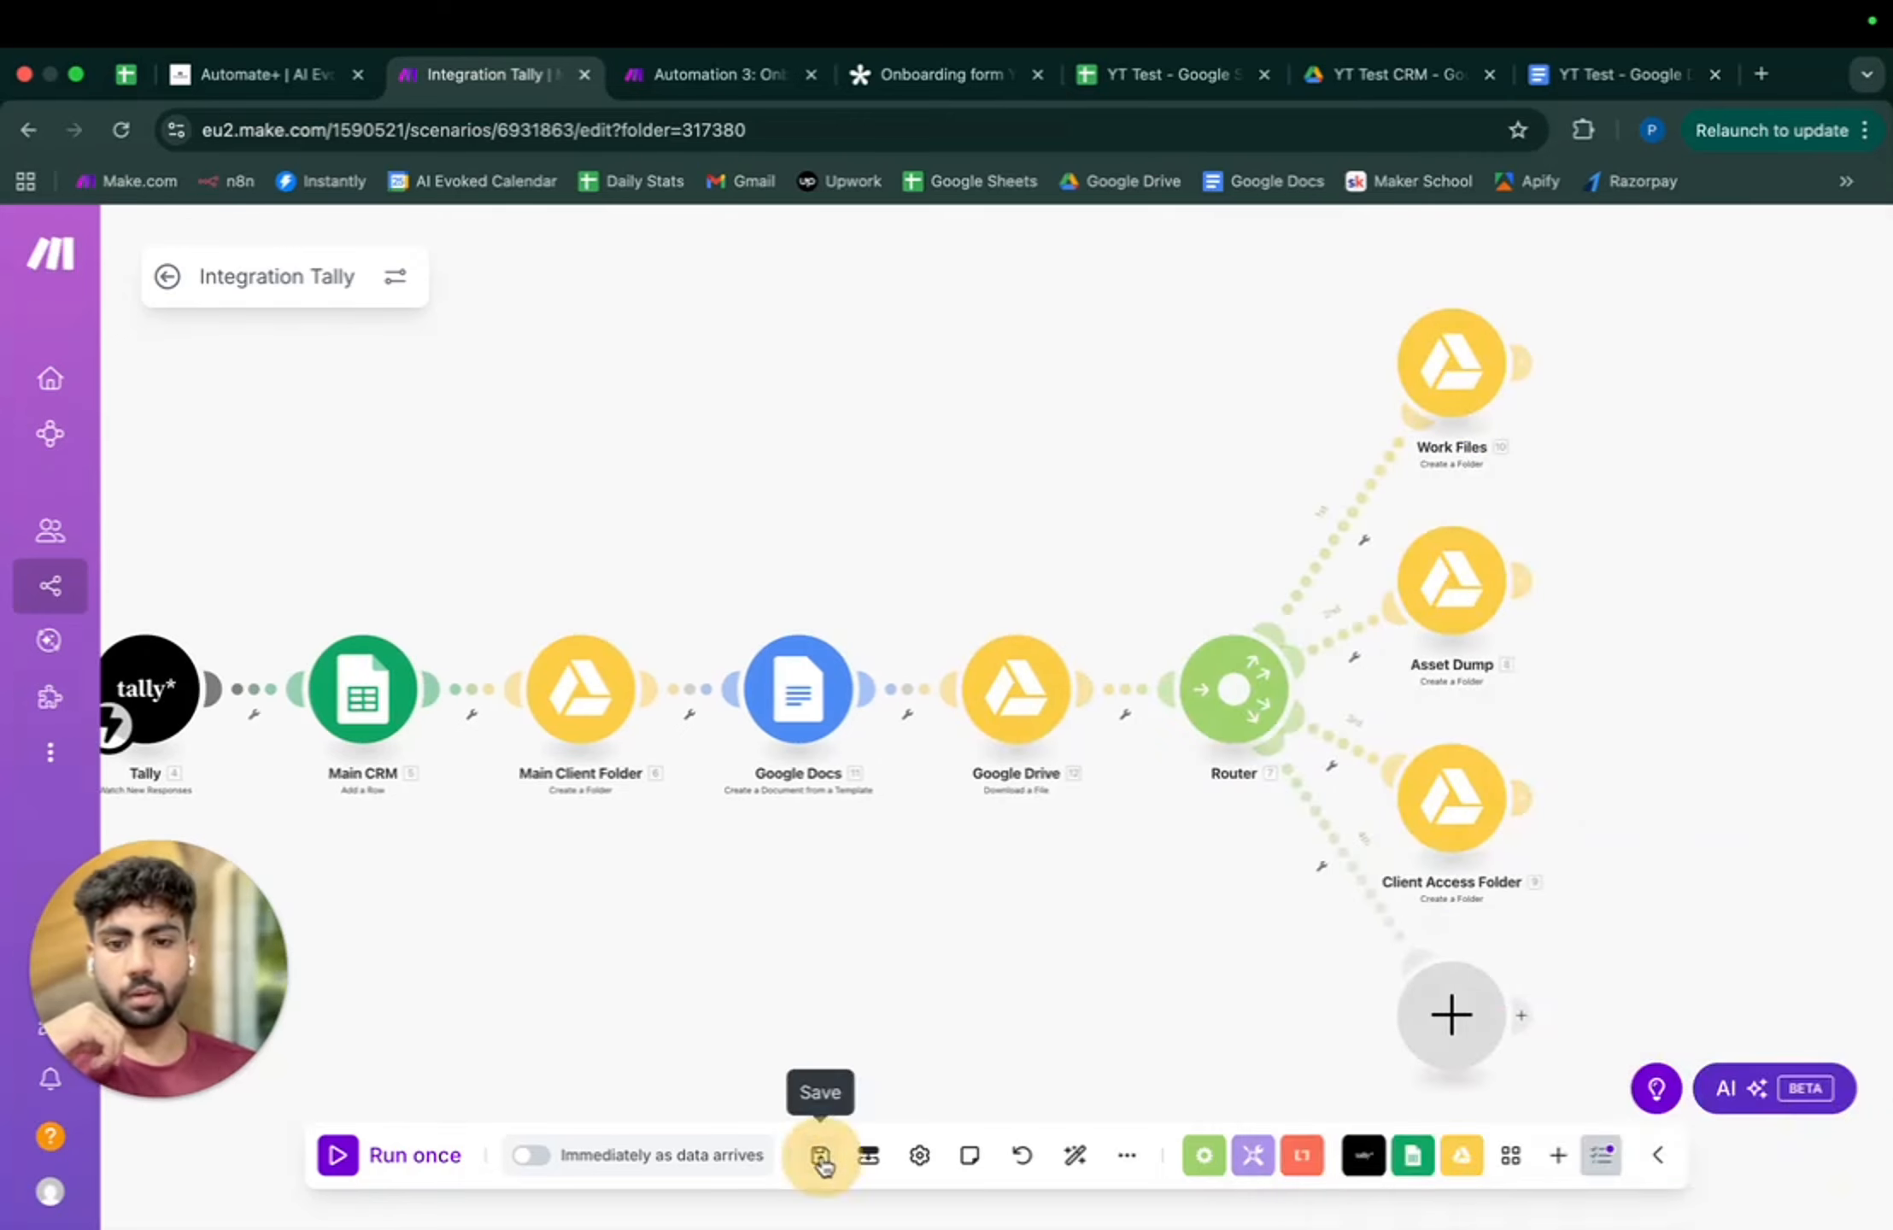
# - Review the Google Drive and Google Docs step settings and close them
pyautogui.click(1016, 694)
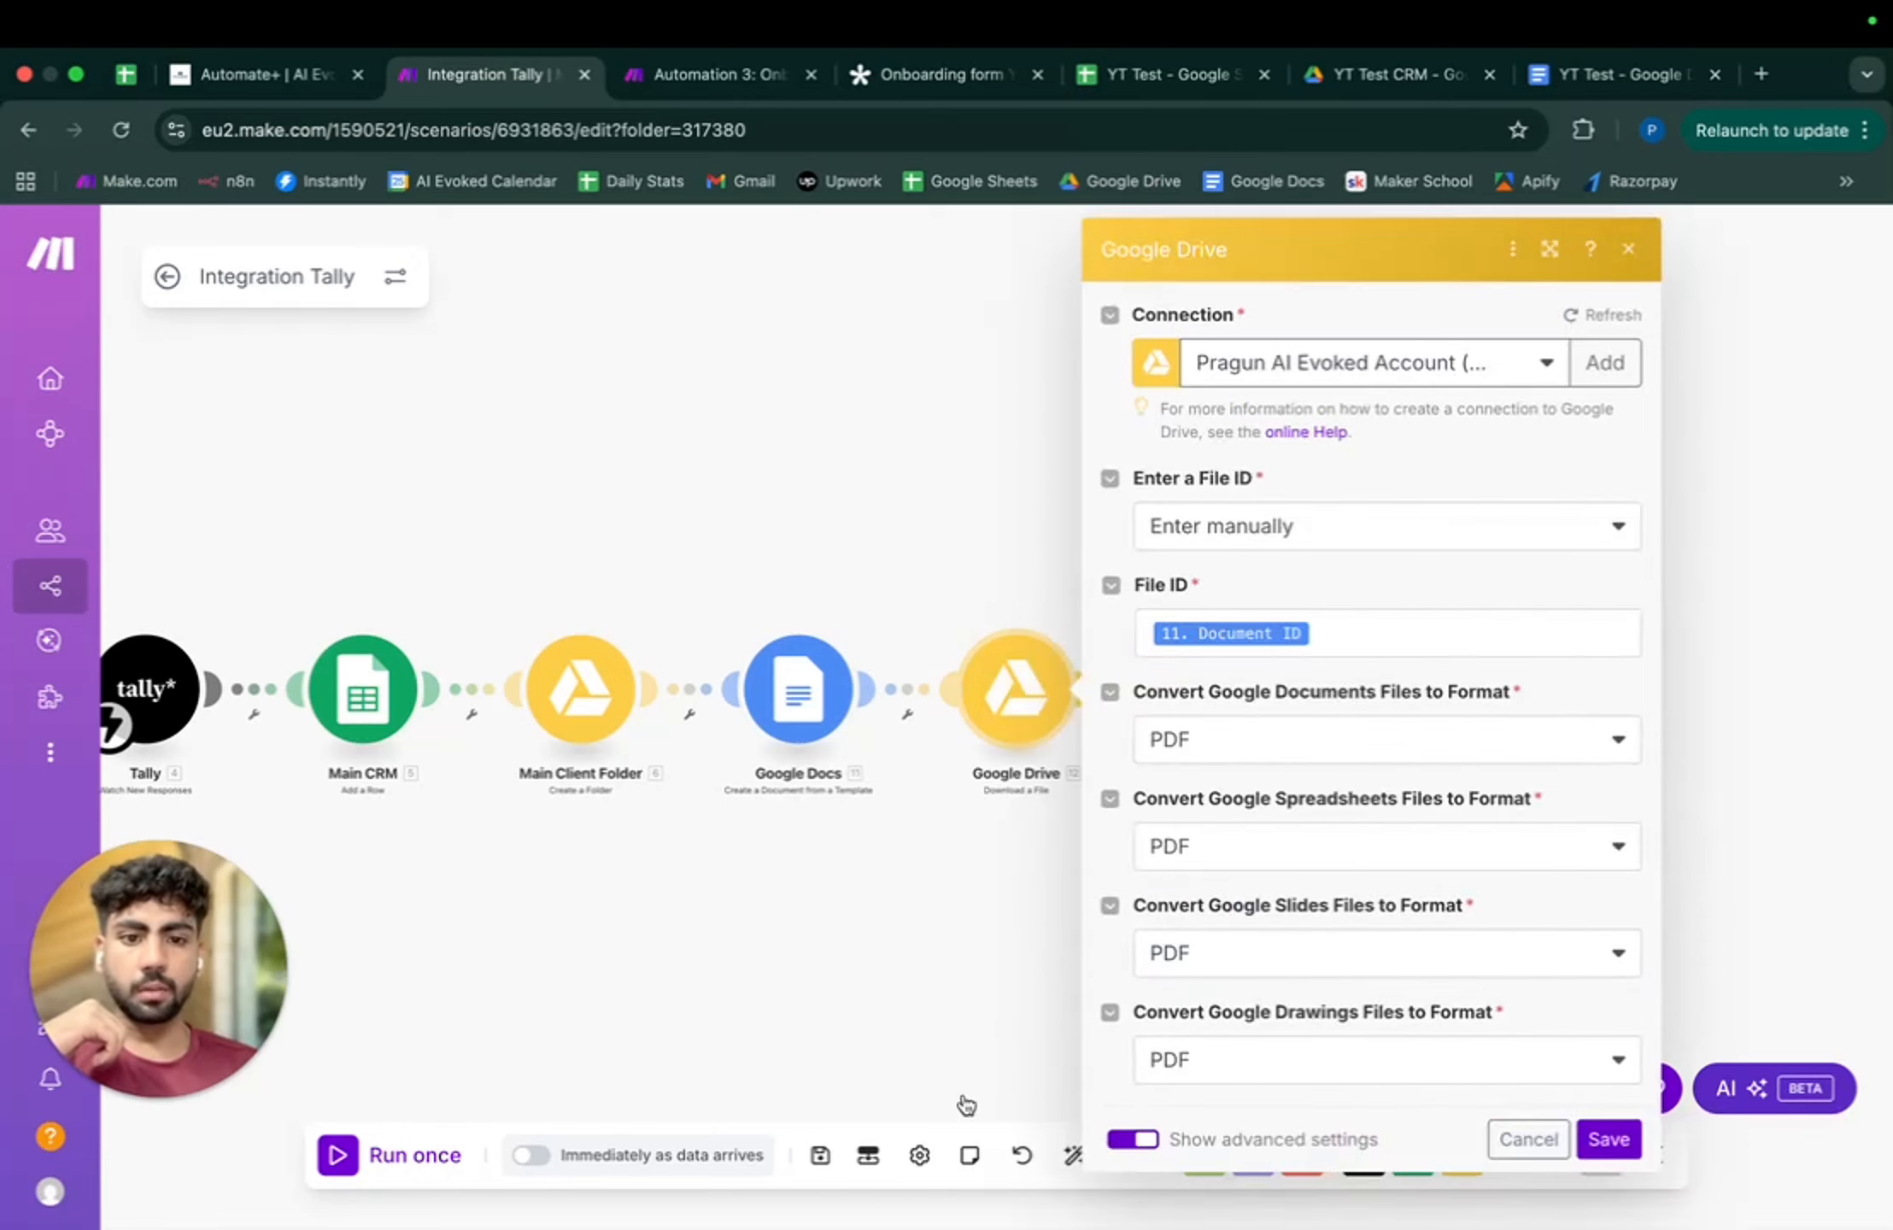
pyautogui.click(1628, 249)
pyautogui.click(803, 684)
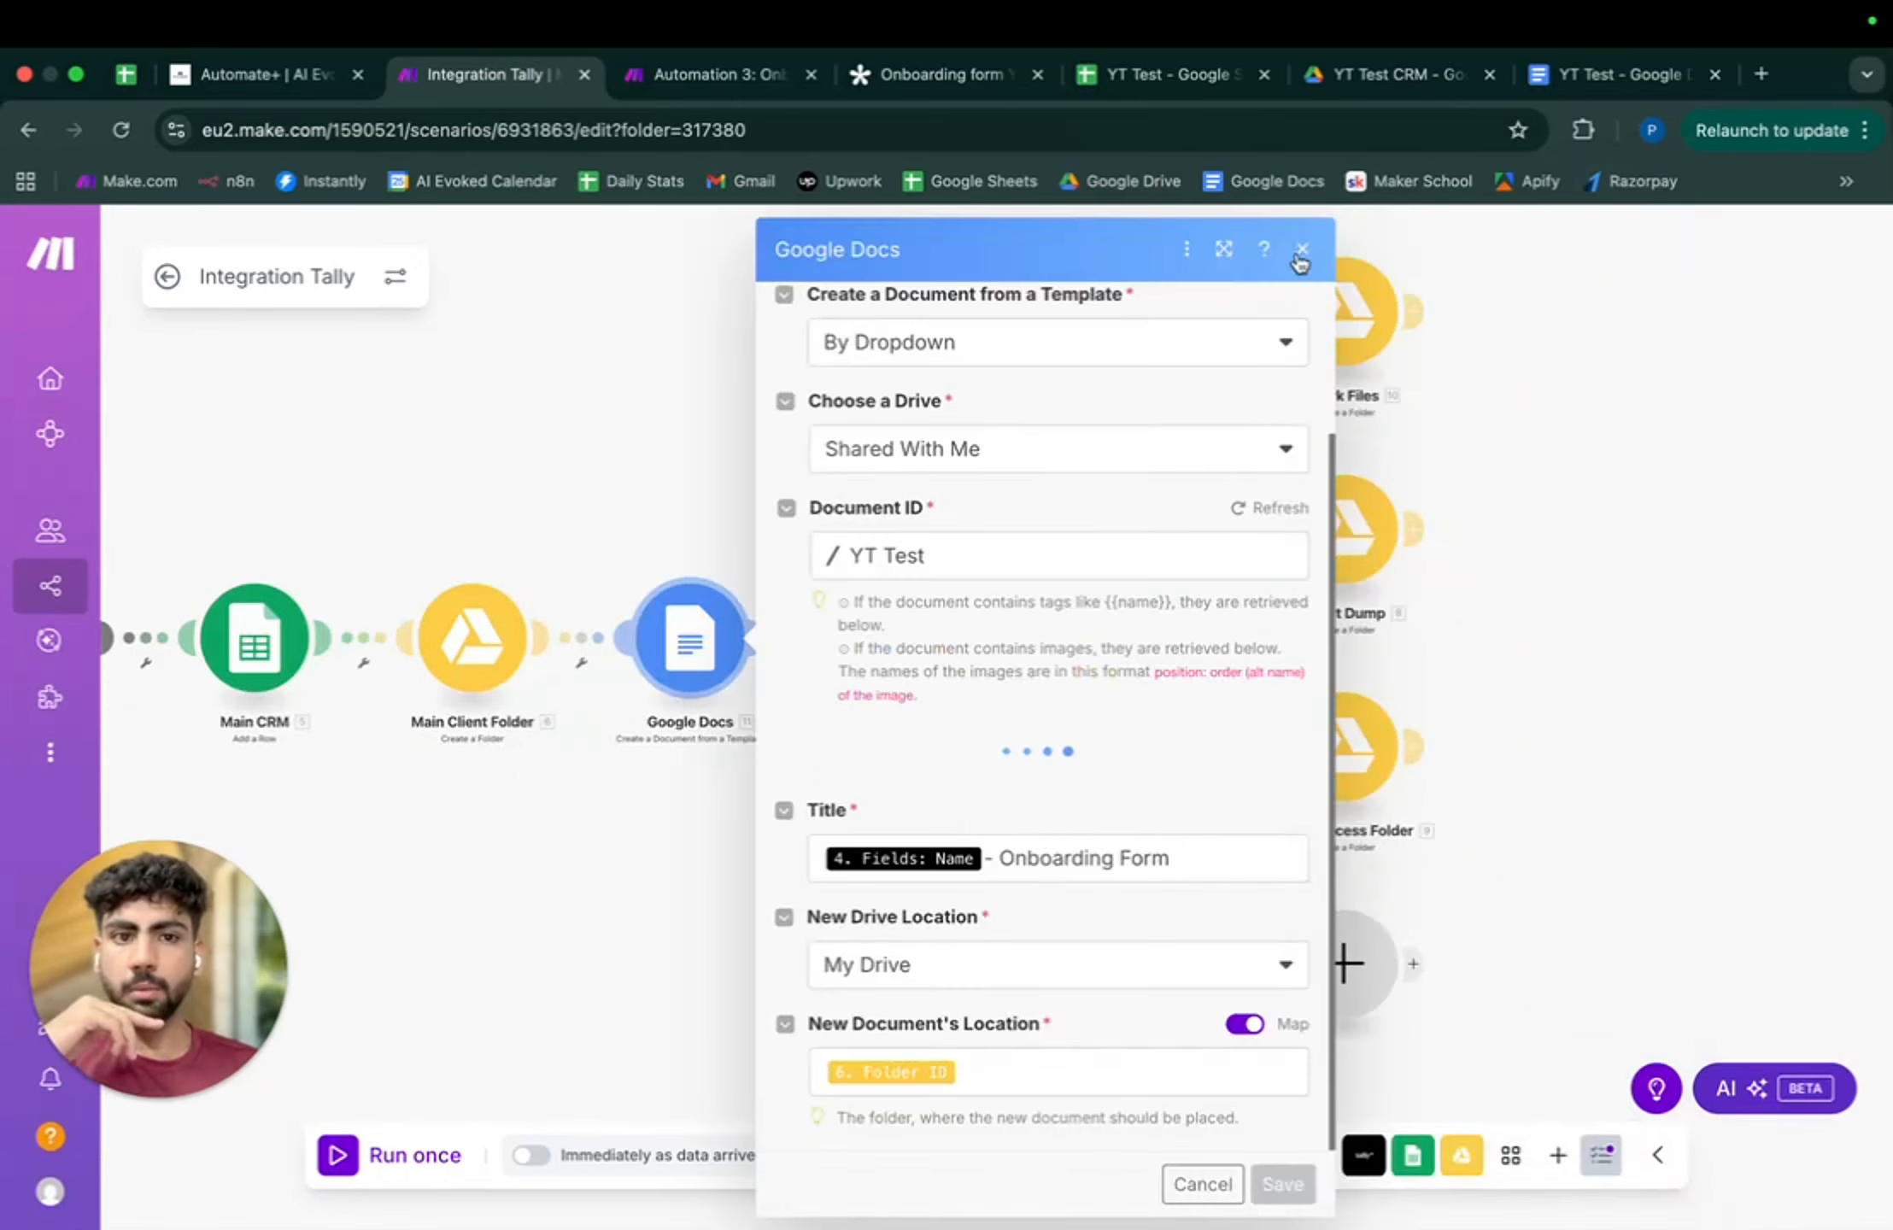
pyautogui.click(955, 812)
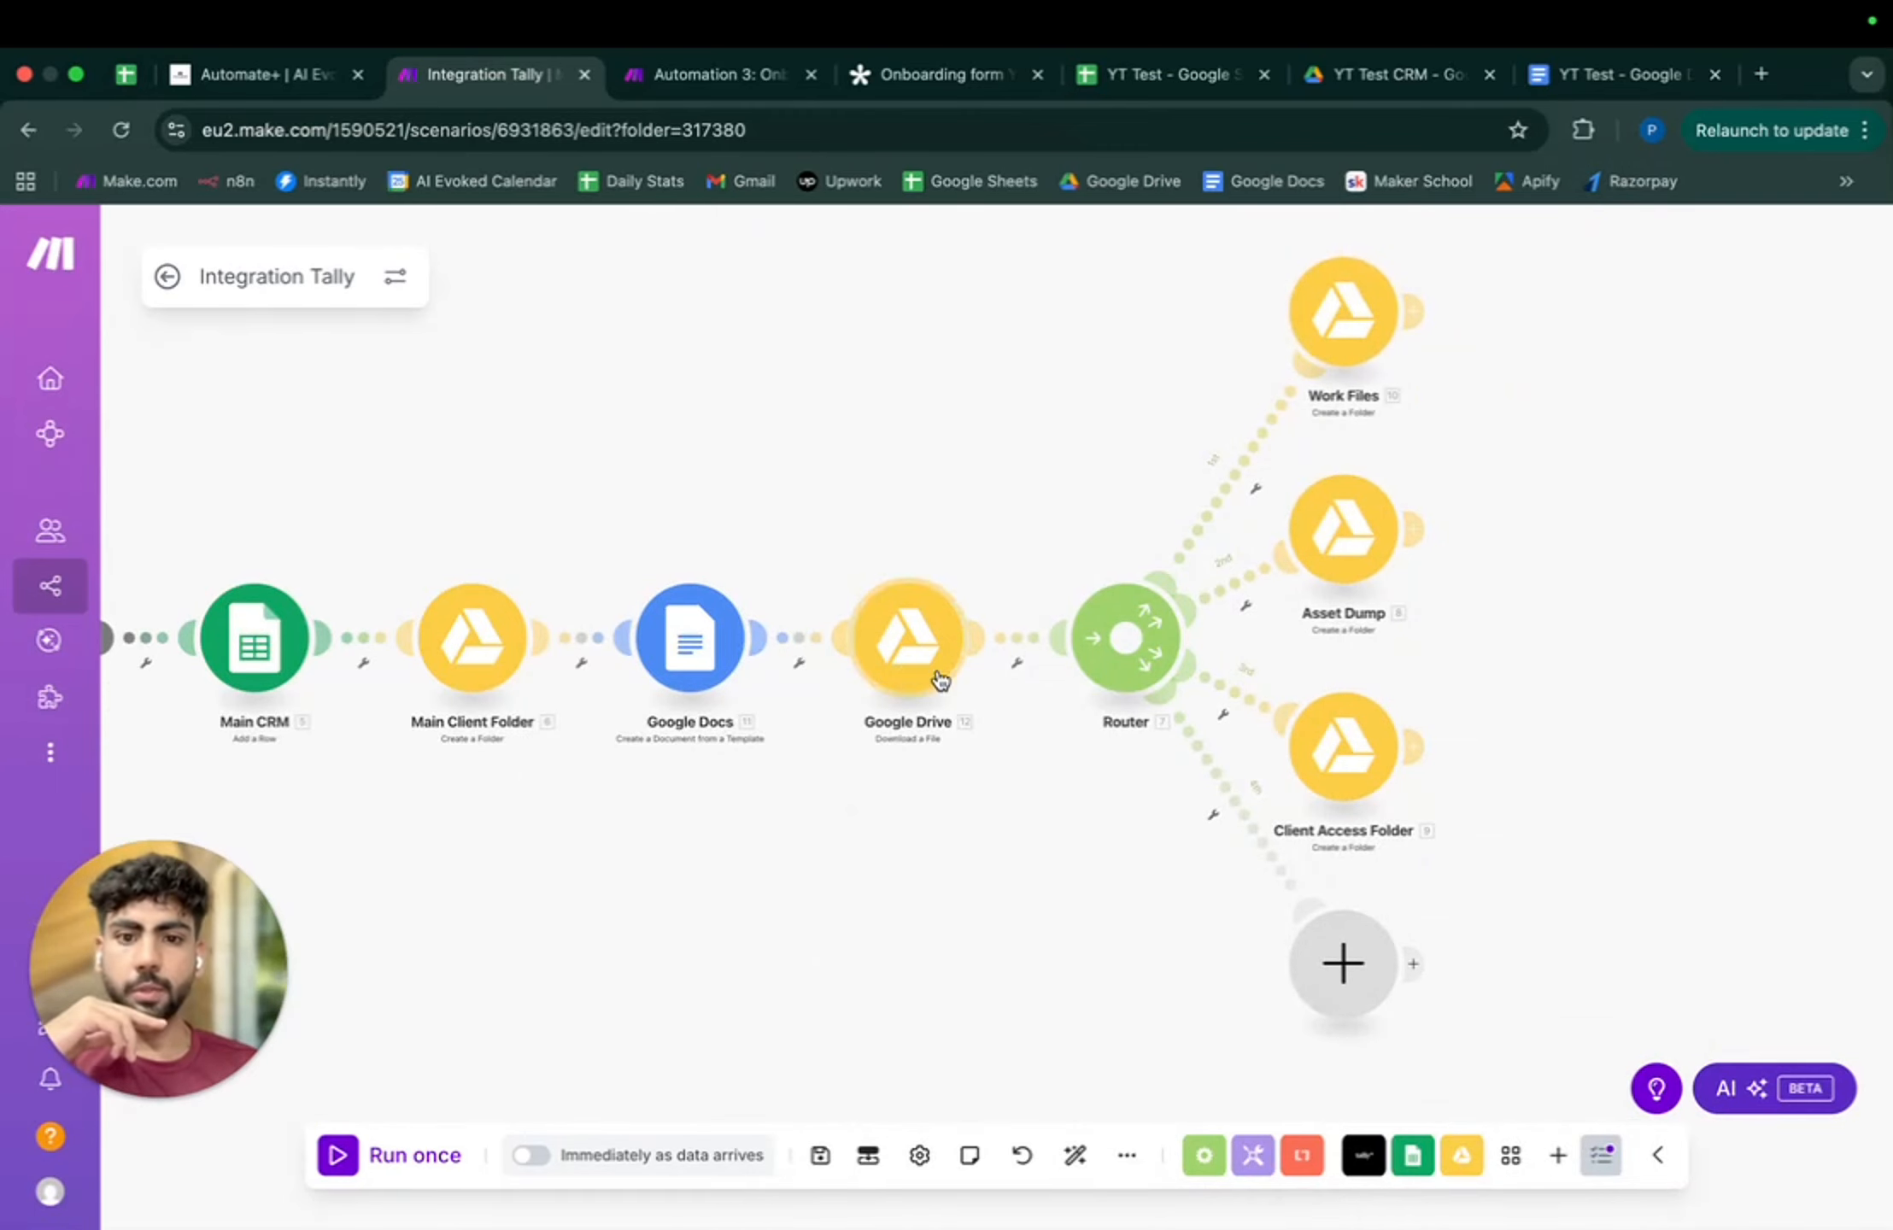
# - Add two 'Send an Email' modules in a row on the Router's fourth branch
pyautogui.click(1351, 974)
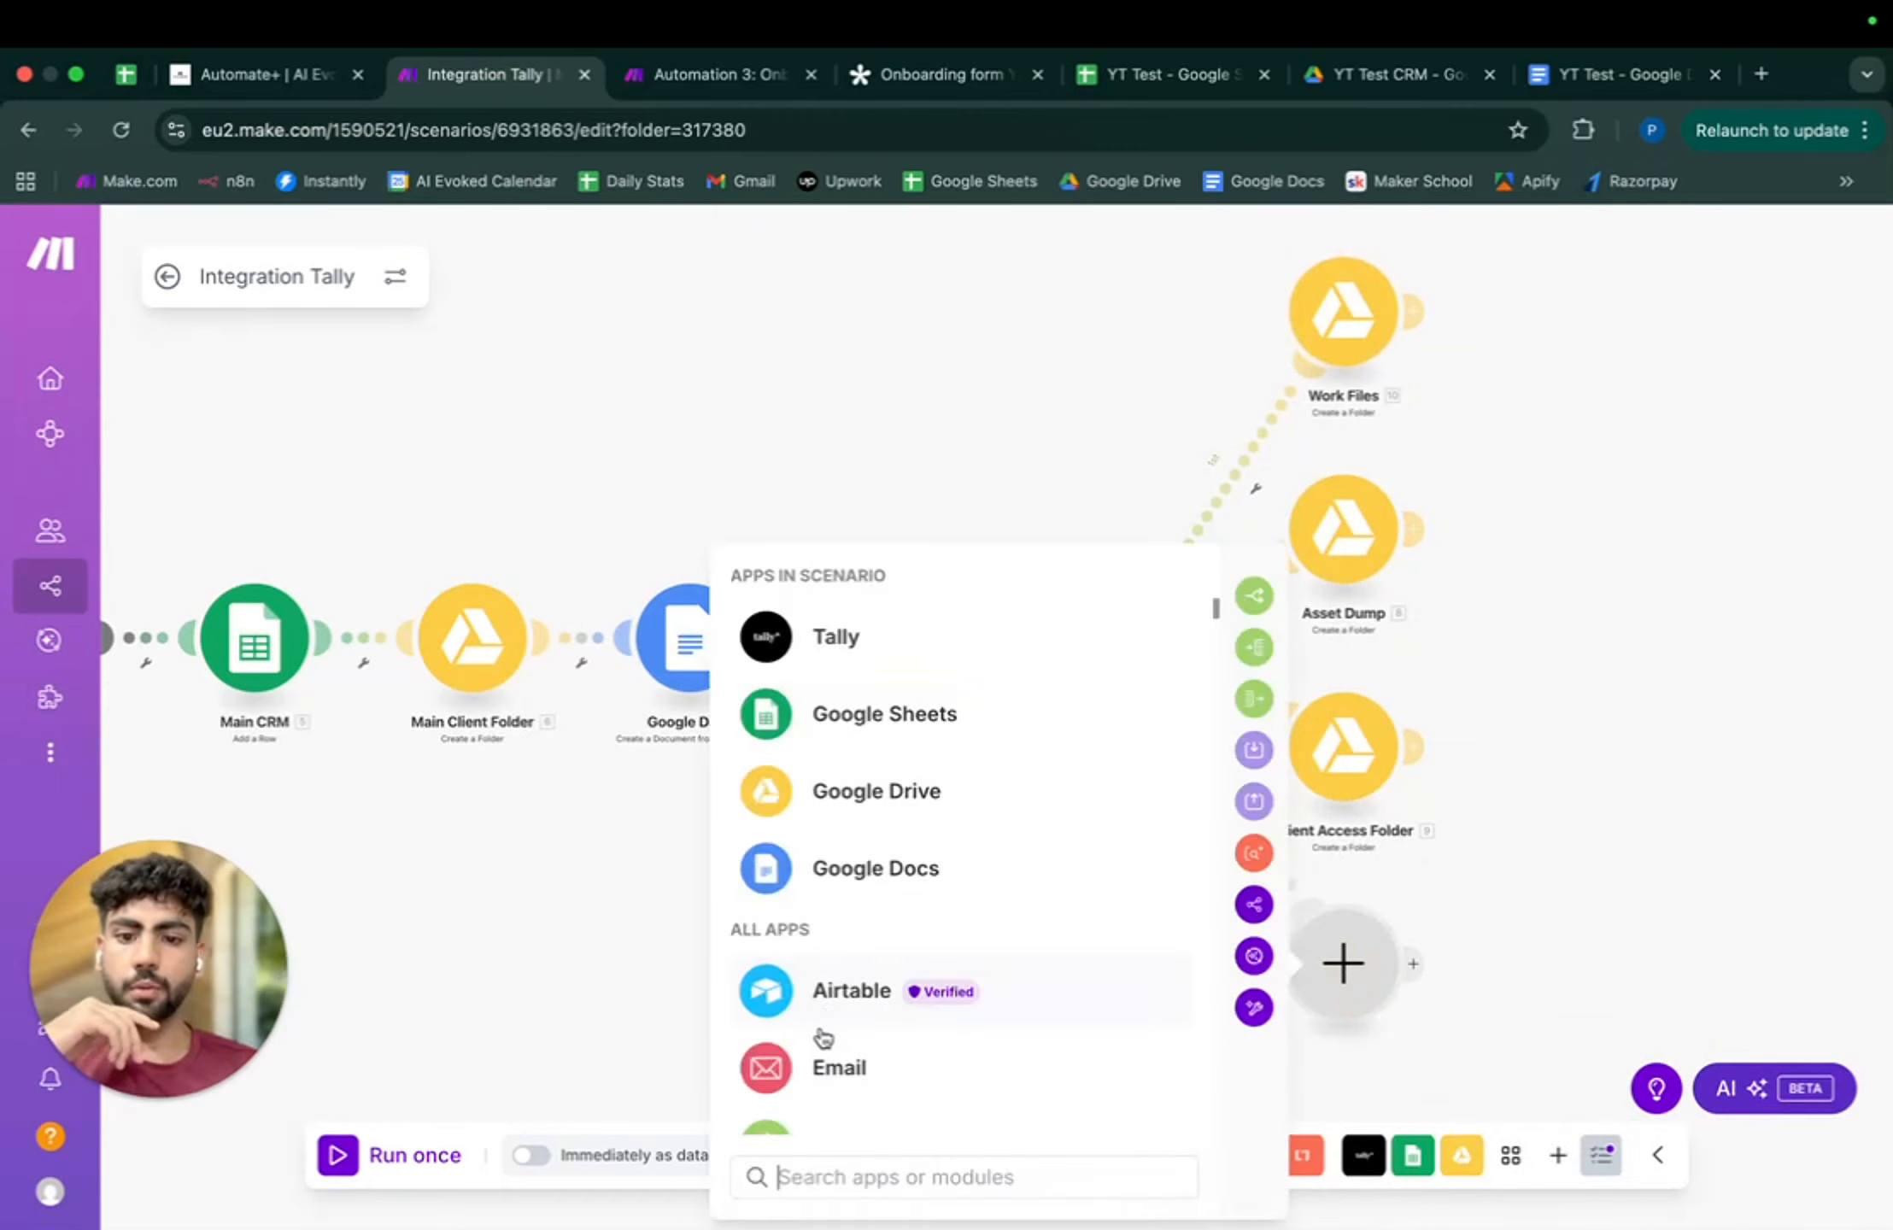
pyautogui.click(964, 1078)
pyautogui.scroll(-8, 915, 884)
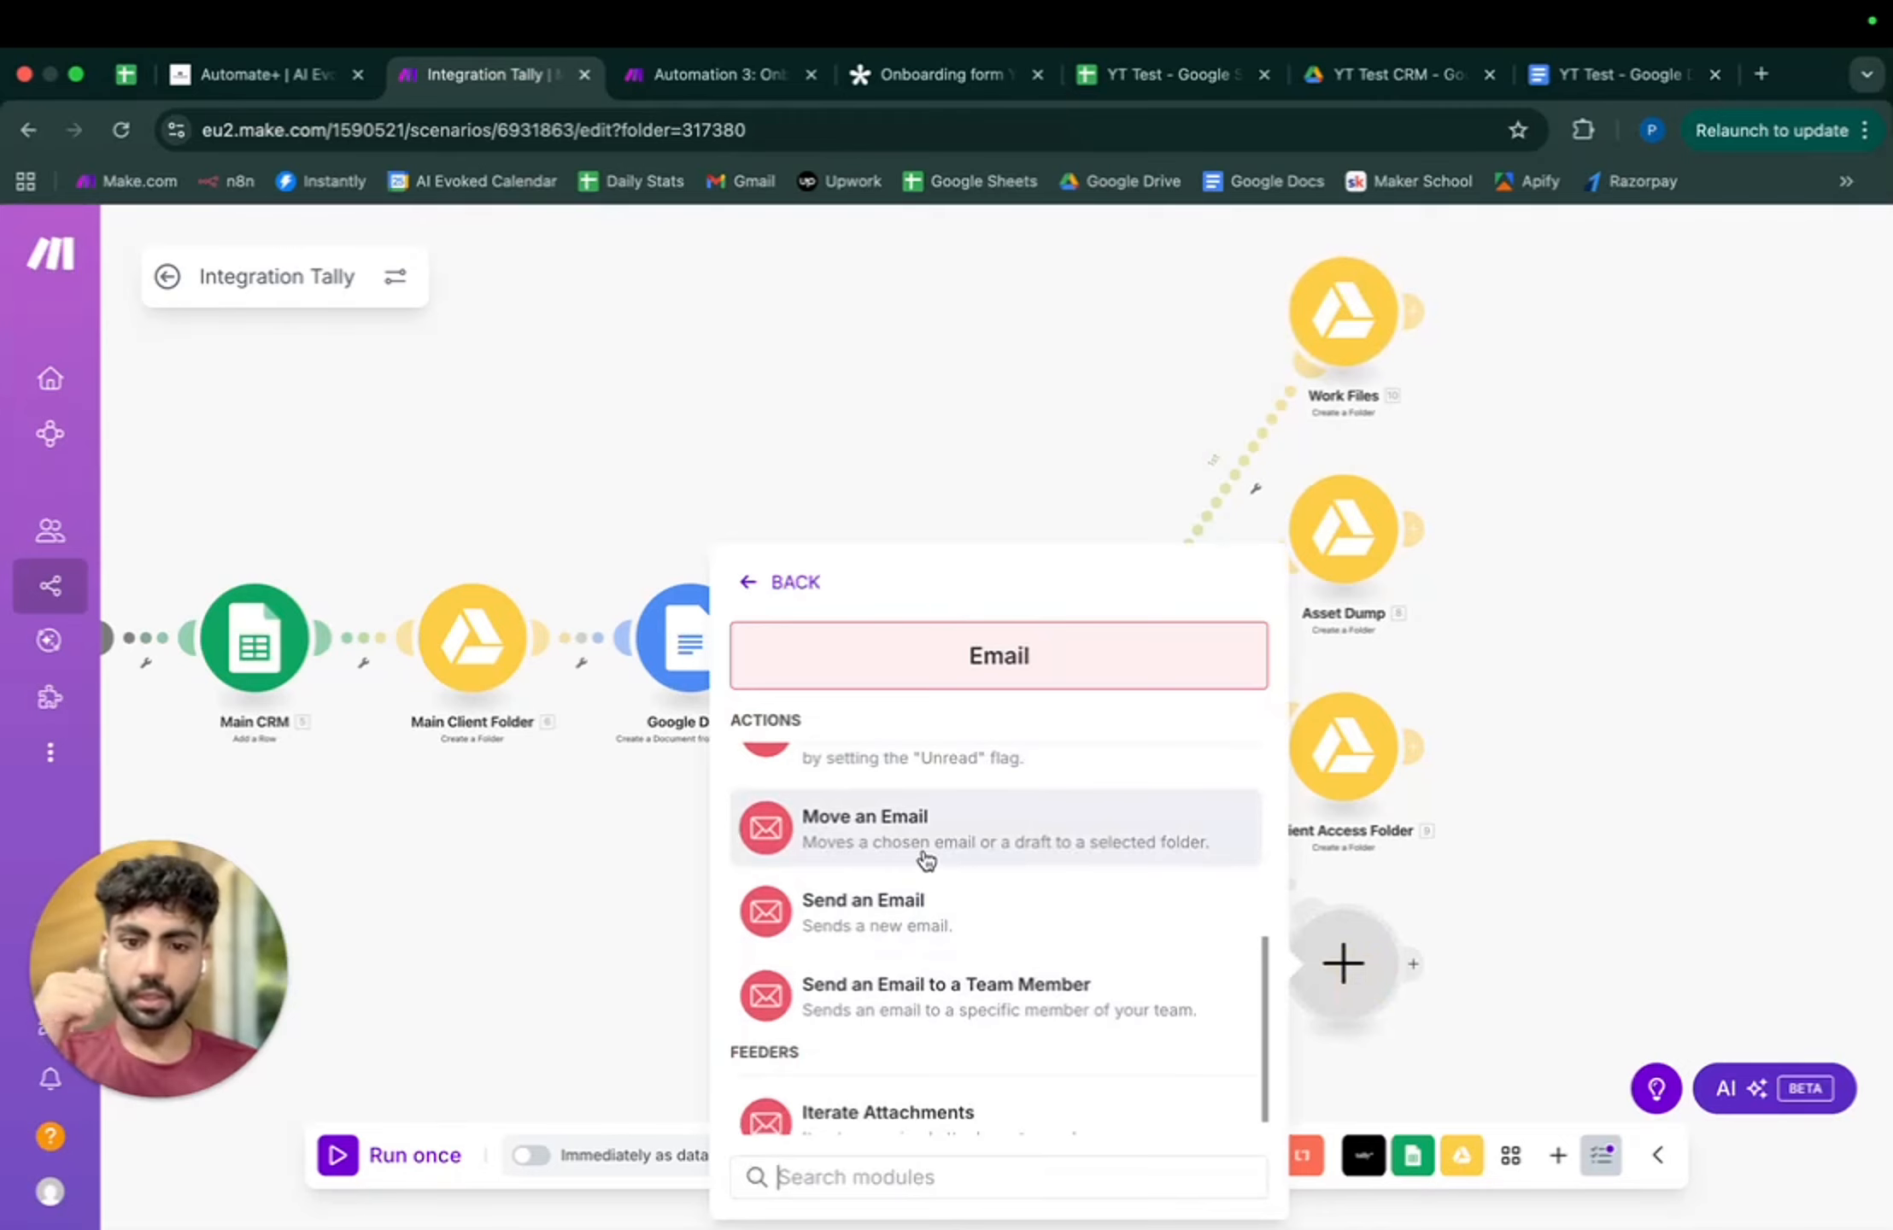
pyautogui.scroll(6, 922, 856)
pyautogui.scroll(-6, 921, 862)
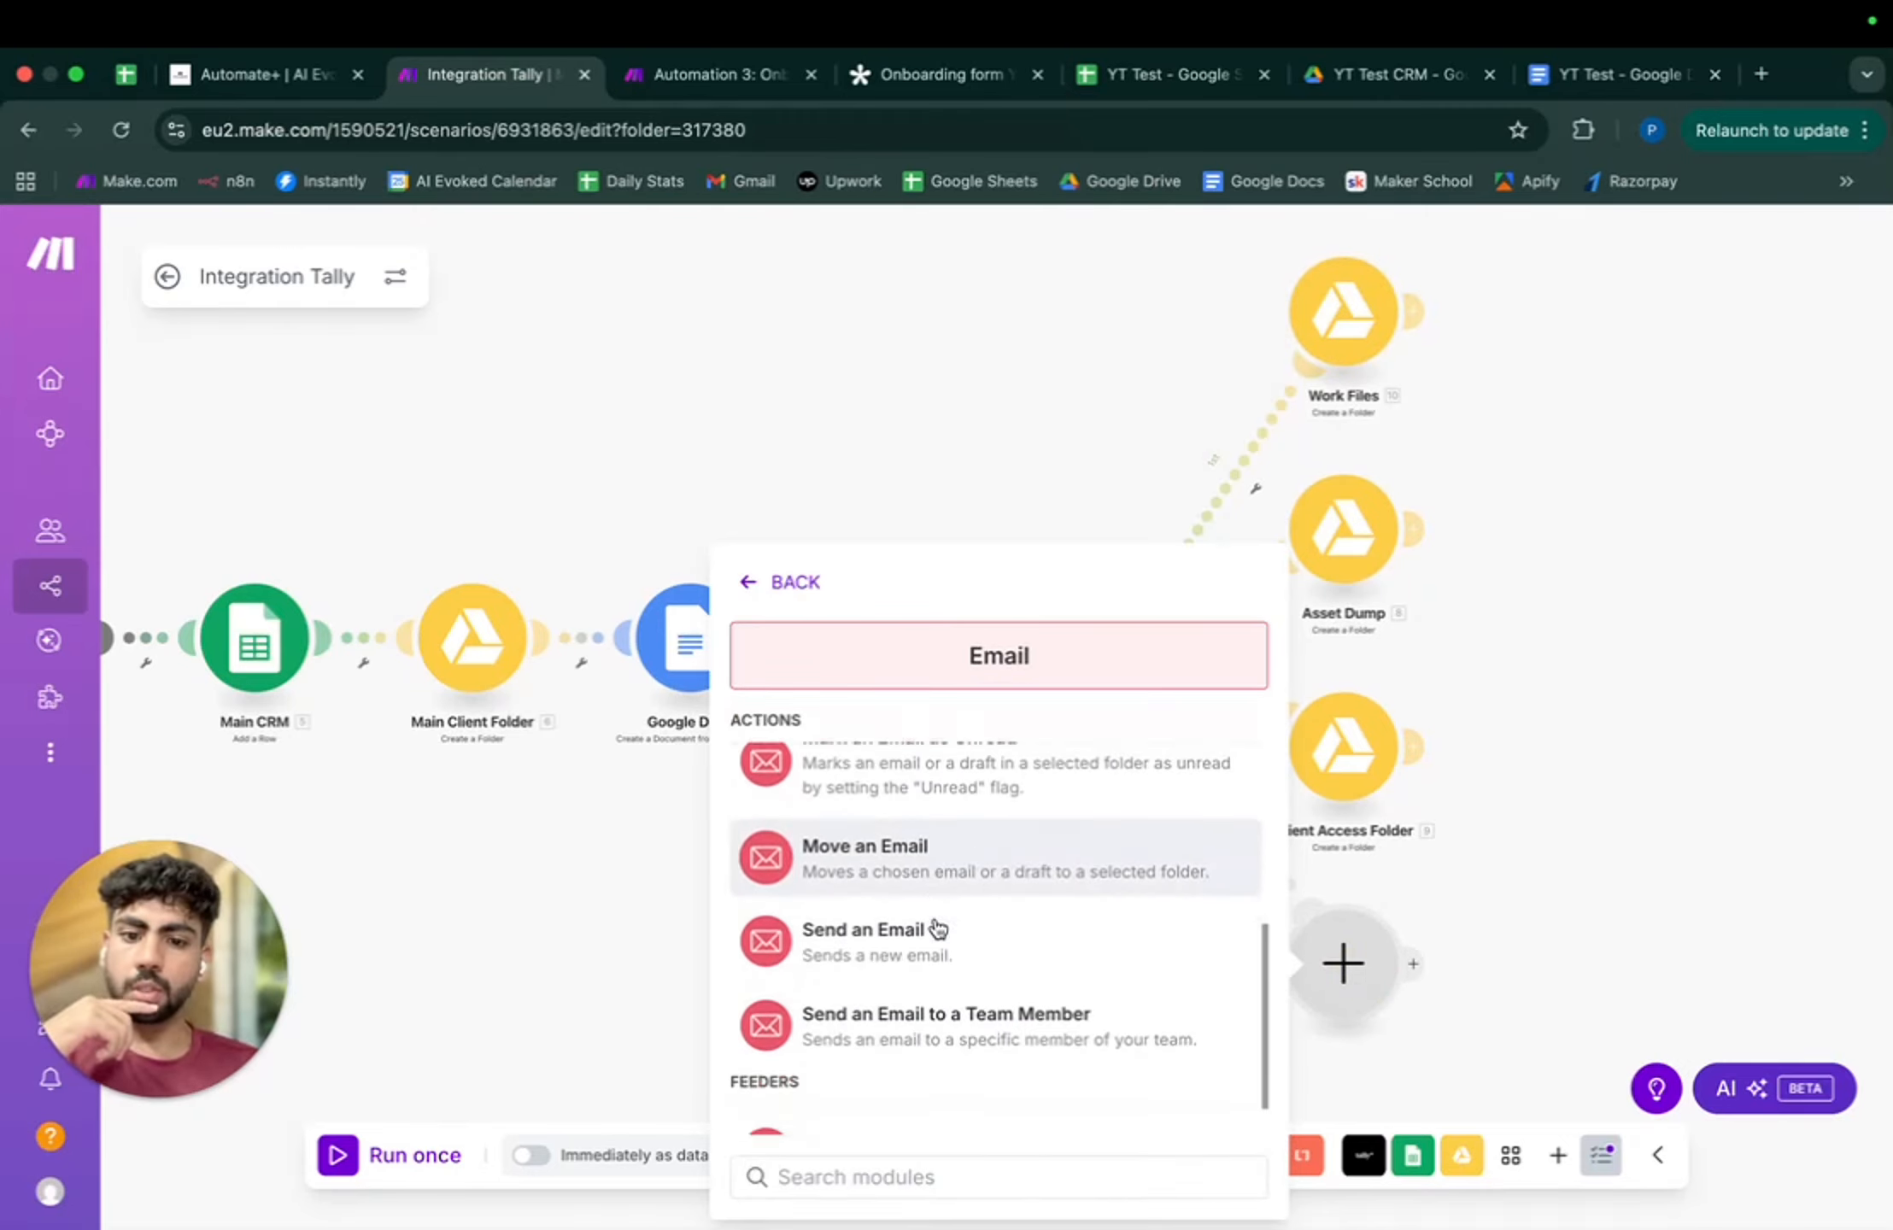
pyautogui.click(938, 929)
pyautogui.click(1385, 966)
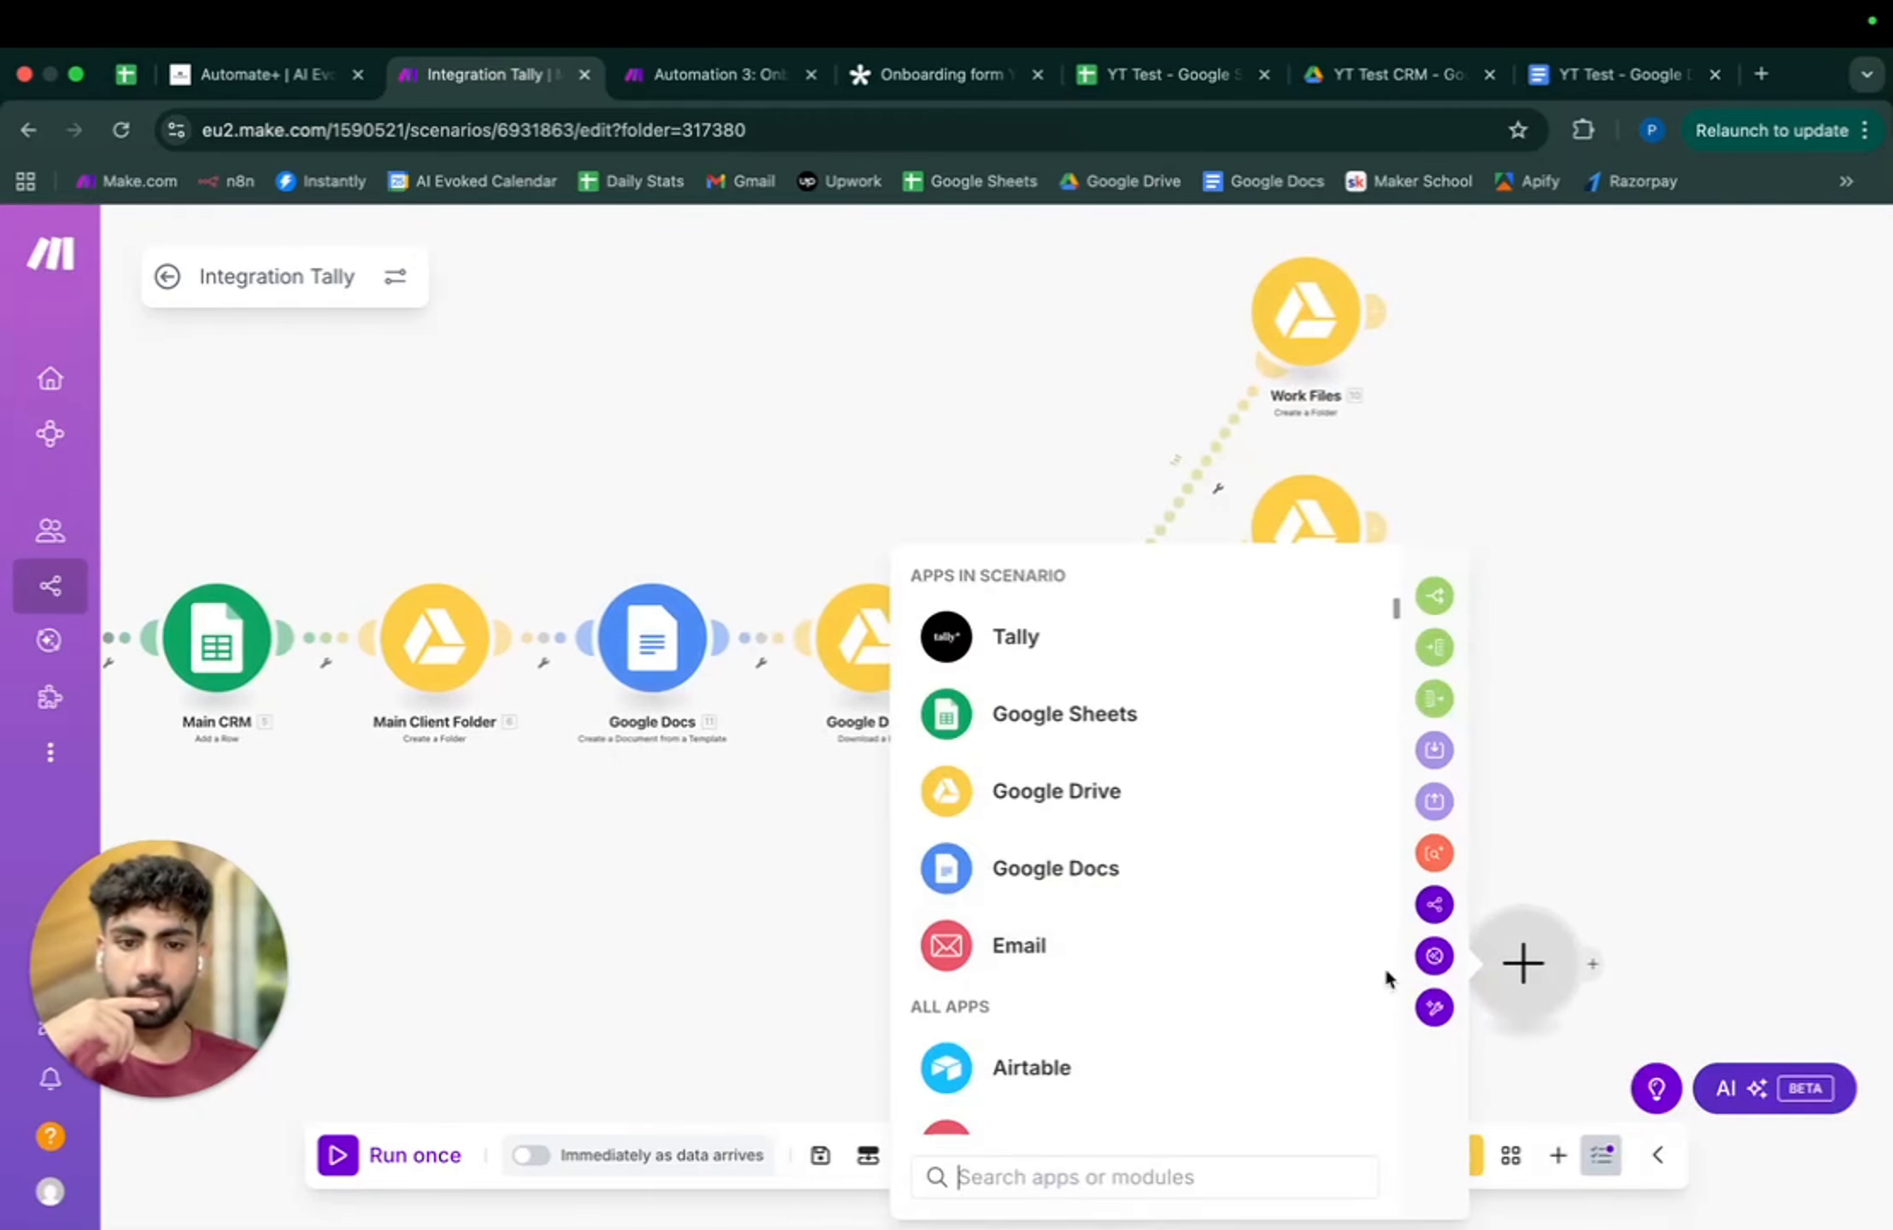
pyautogui.click(1085, 945)
pyautogui.scroll(-10, 1162, 983)
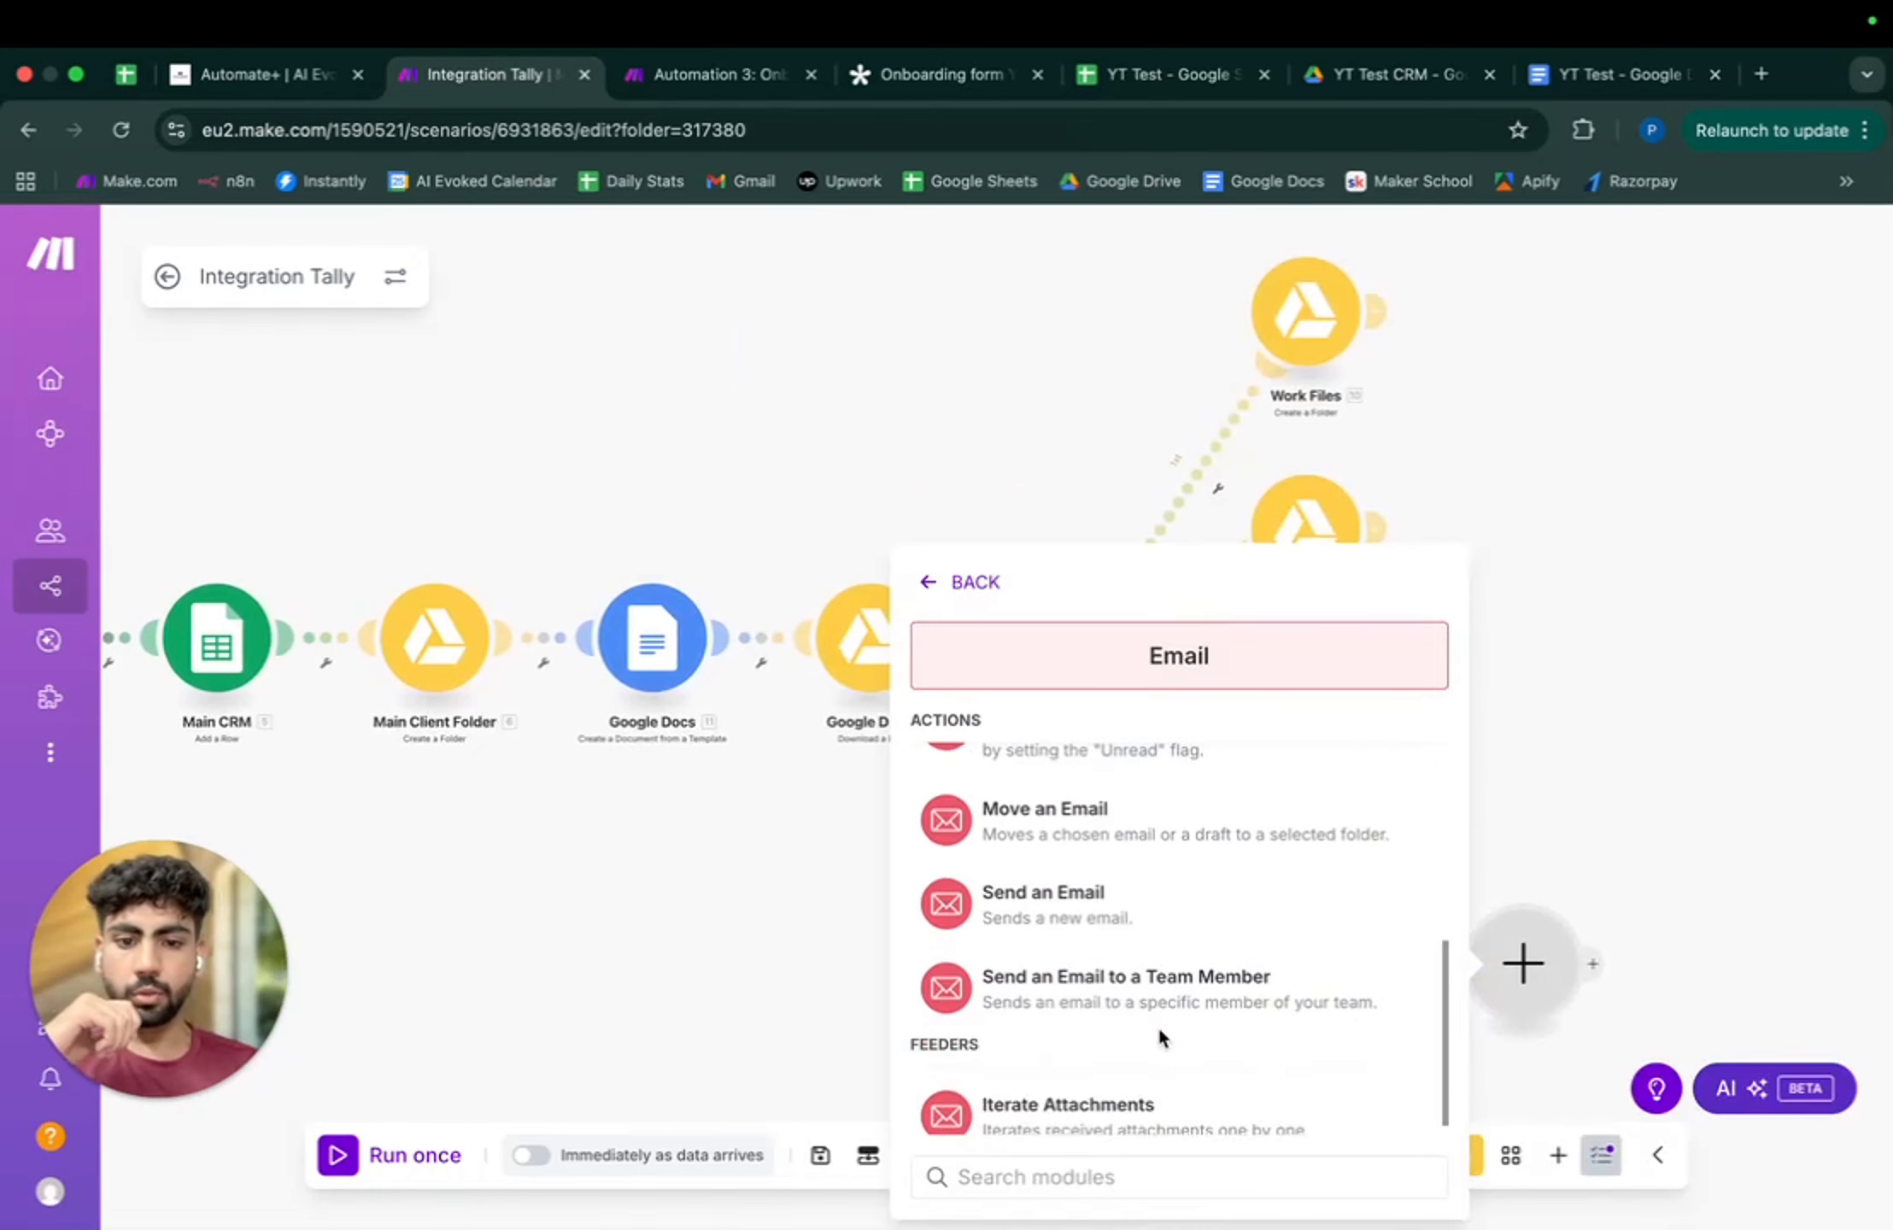
pyautogui.click(1154, 905)
# - Choose the sending account and map the Tally Email field as the recipient
pyautogui.click(1145, 362)
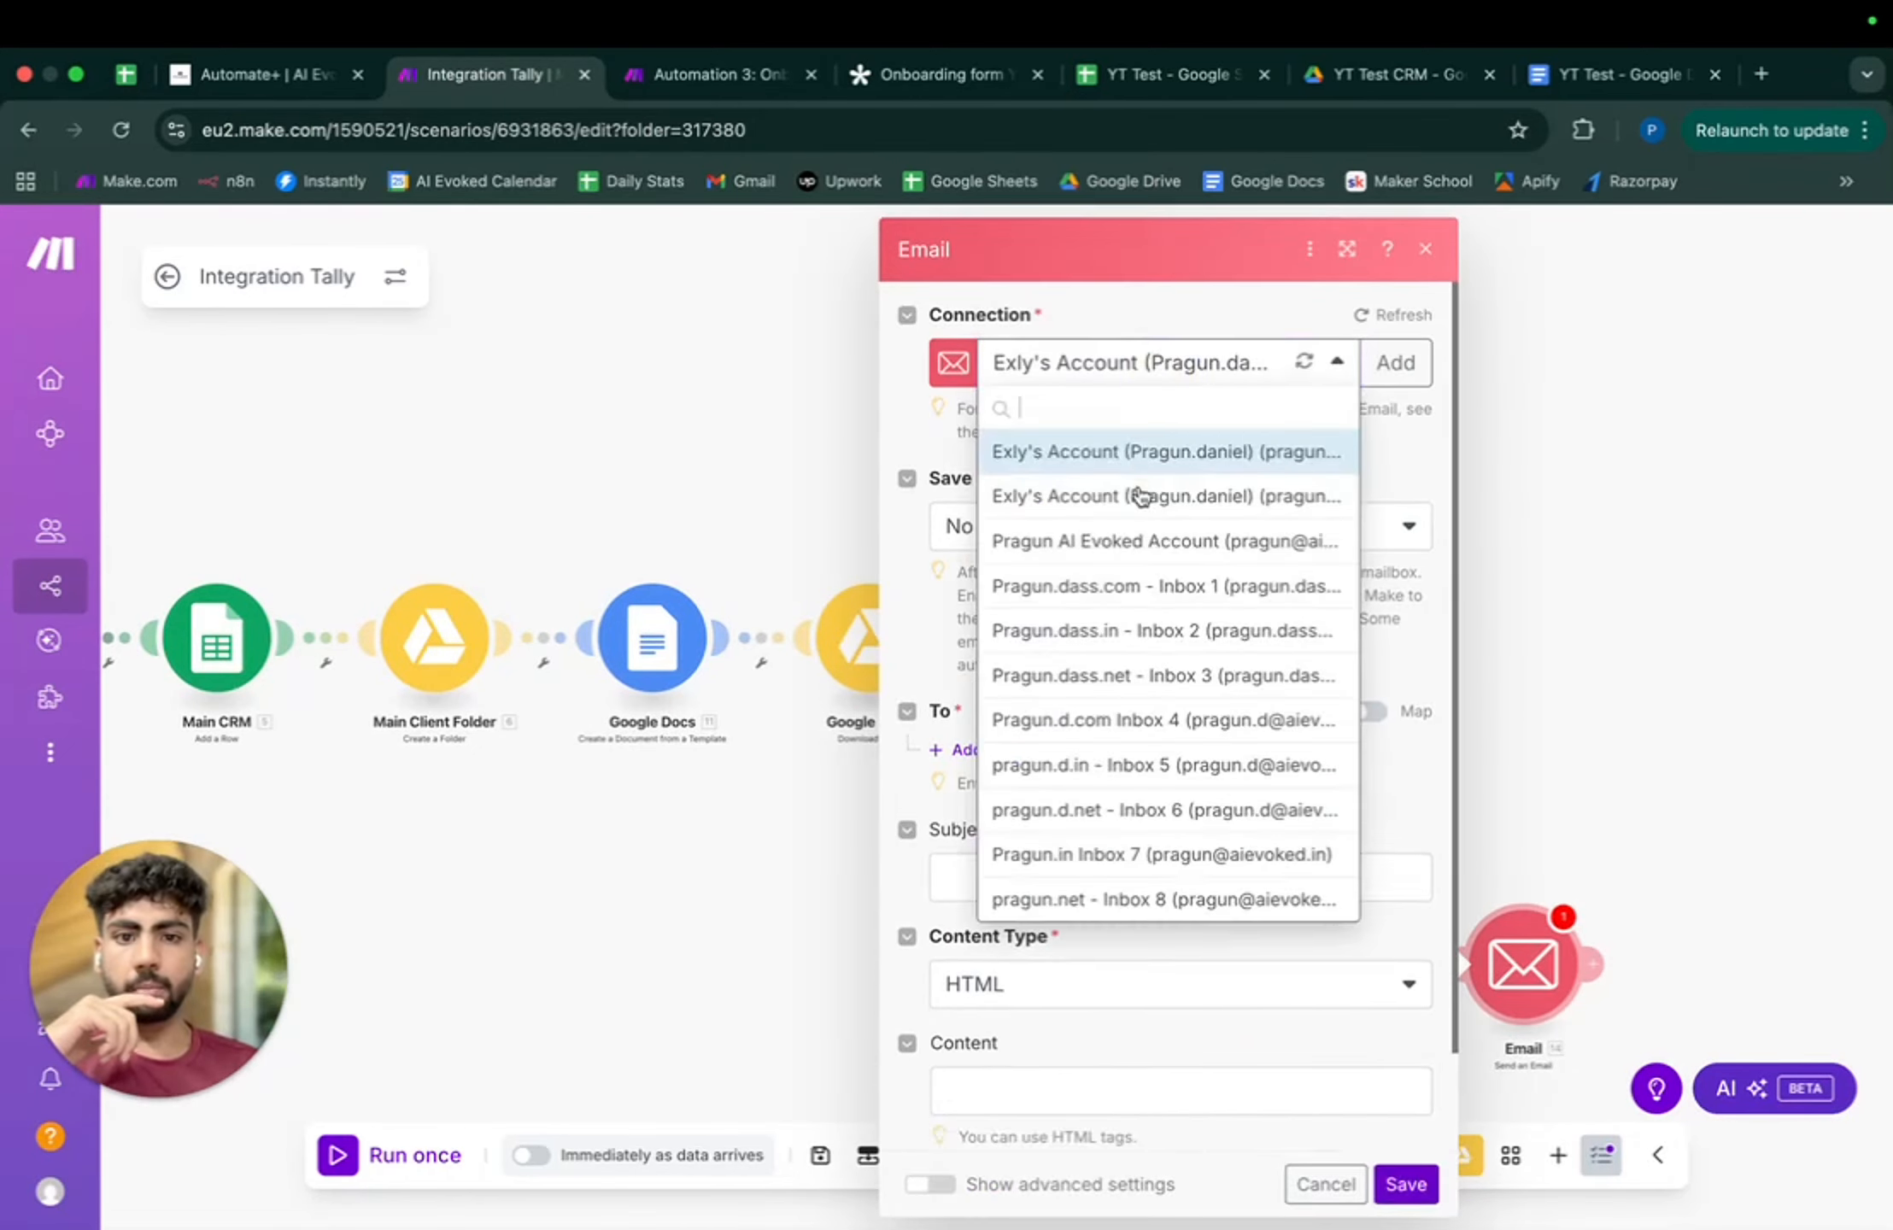
pyautogui.click(1132, 541)
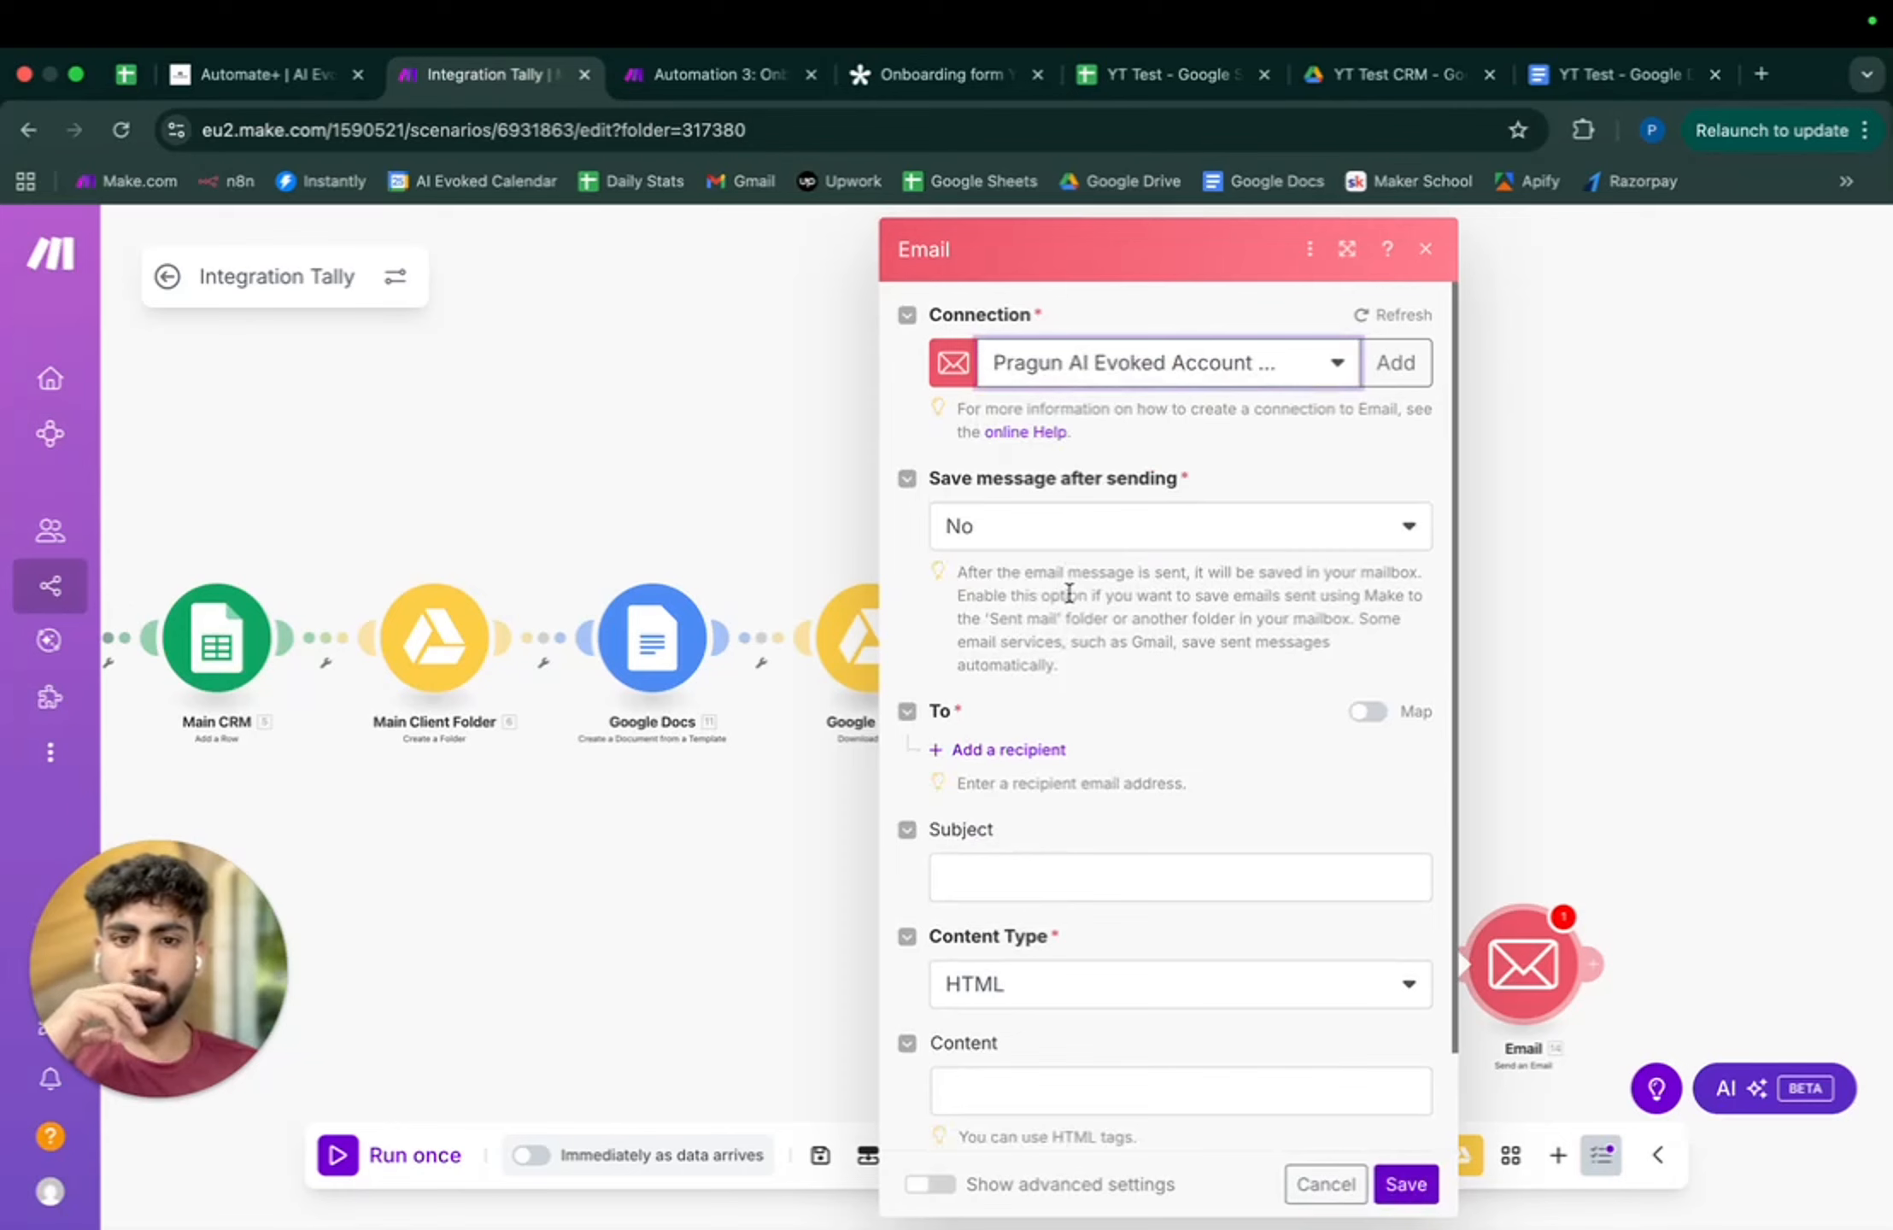
pyautogui.click(1016, 750)
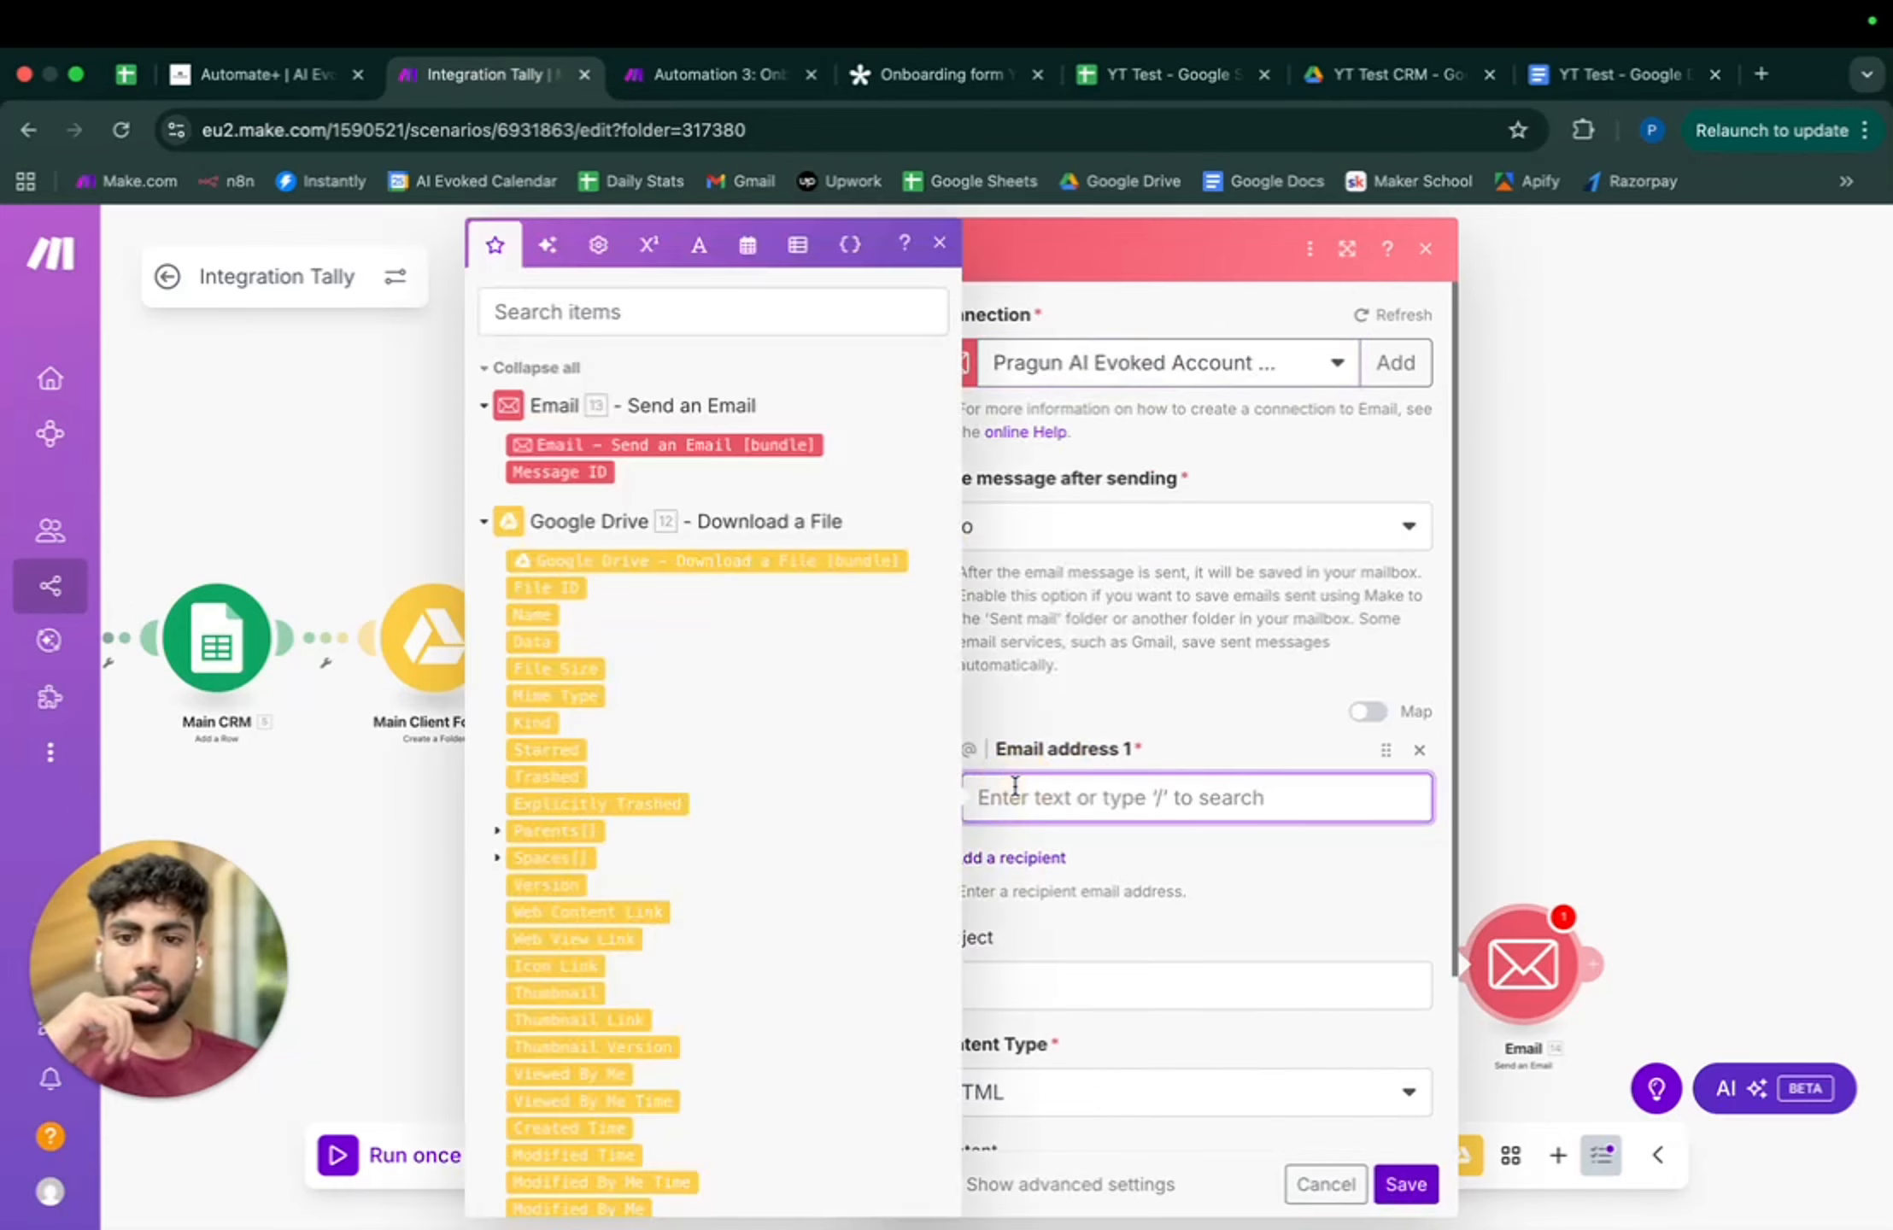
pyautogui.scroll(-20, 684, 763)
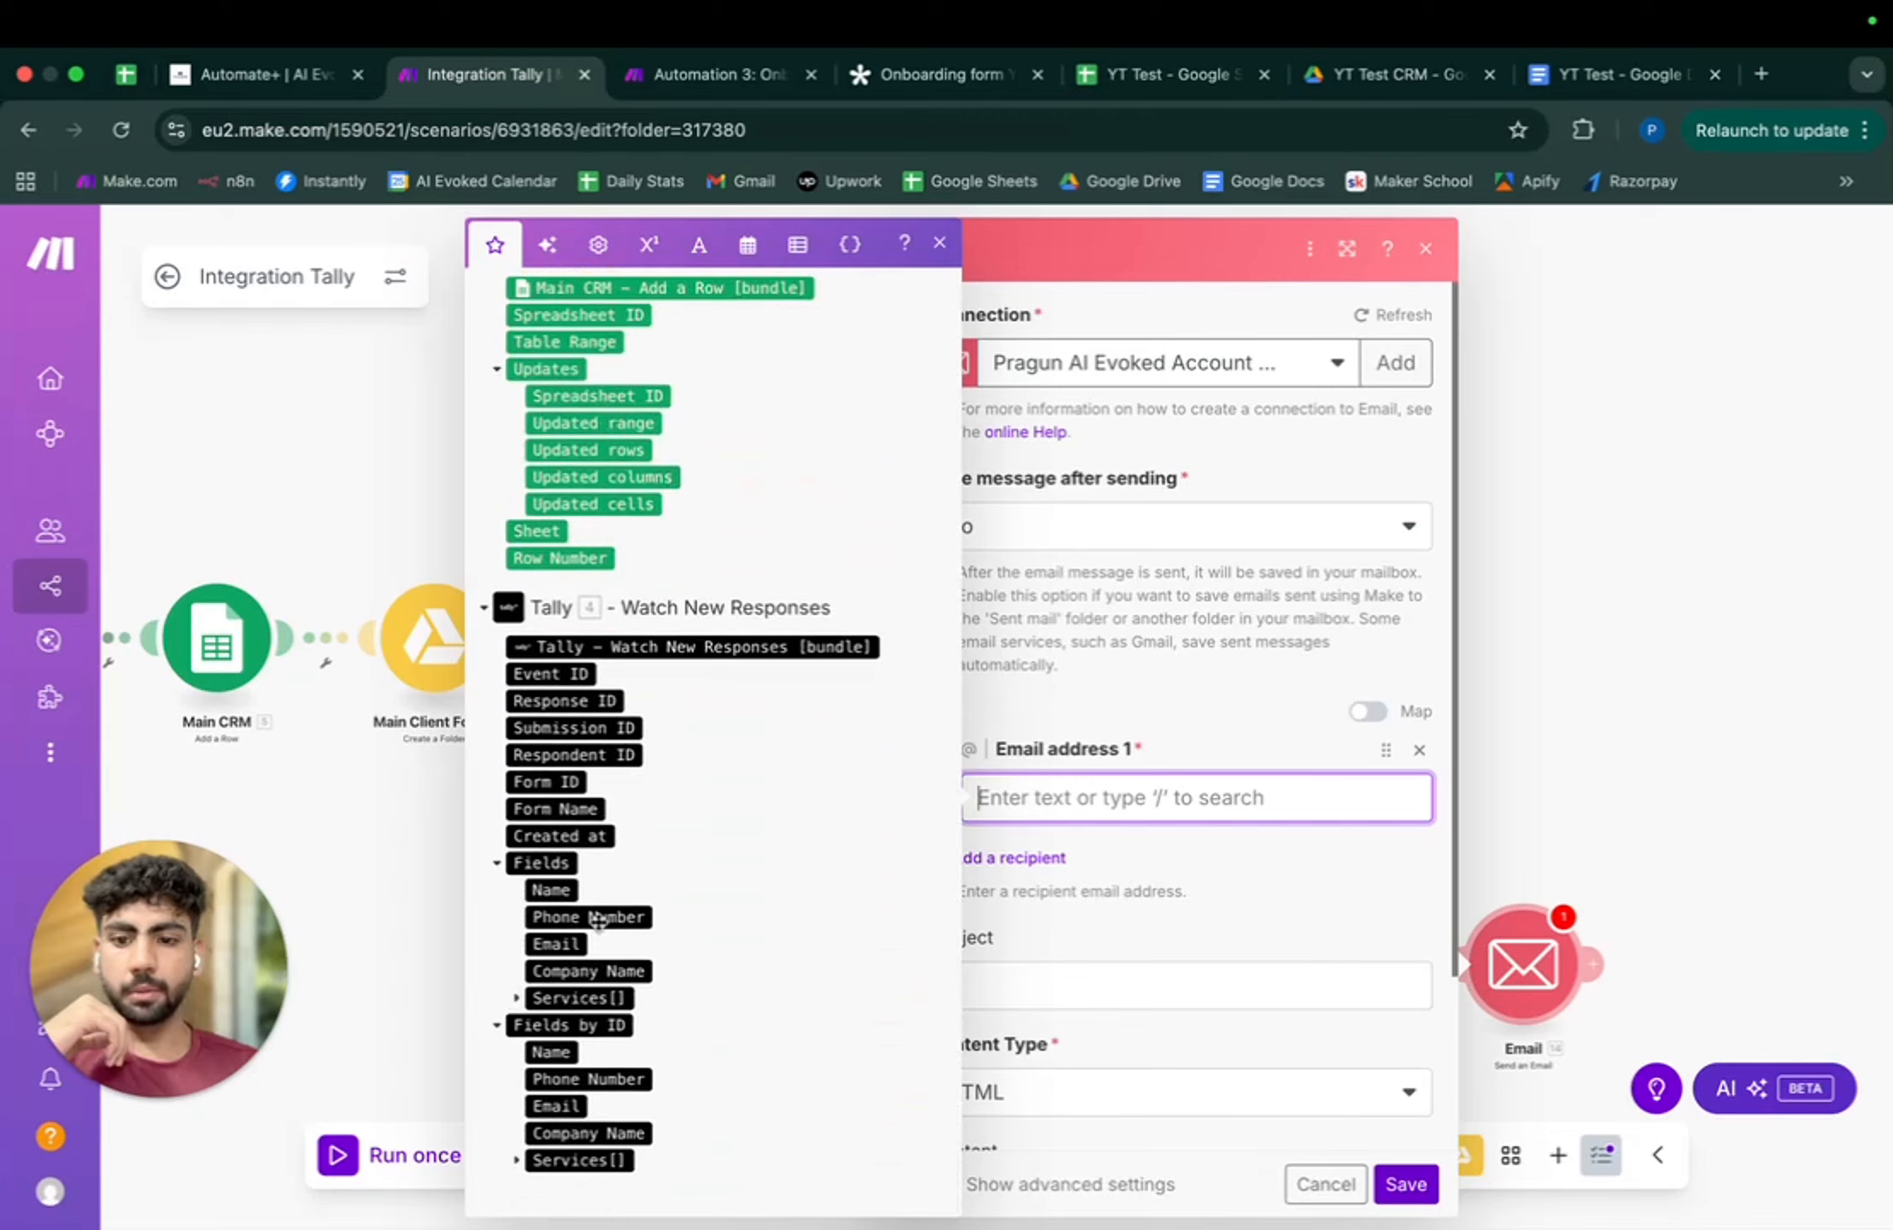
pyautogui.click(556, 944)
pyautogui.click(1200, 910)
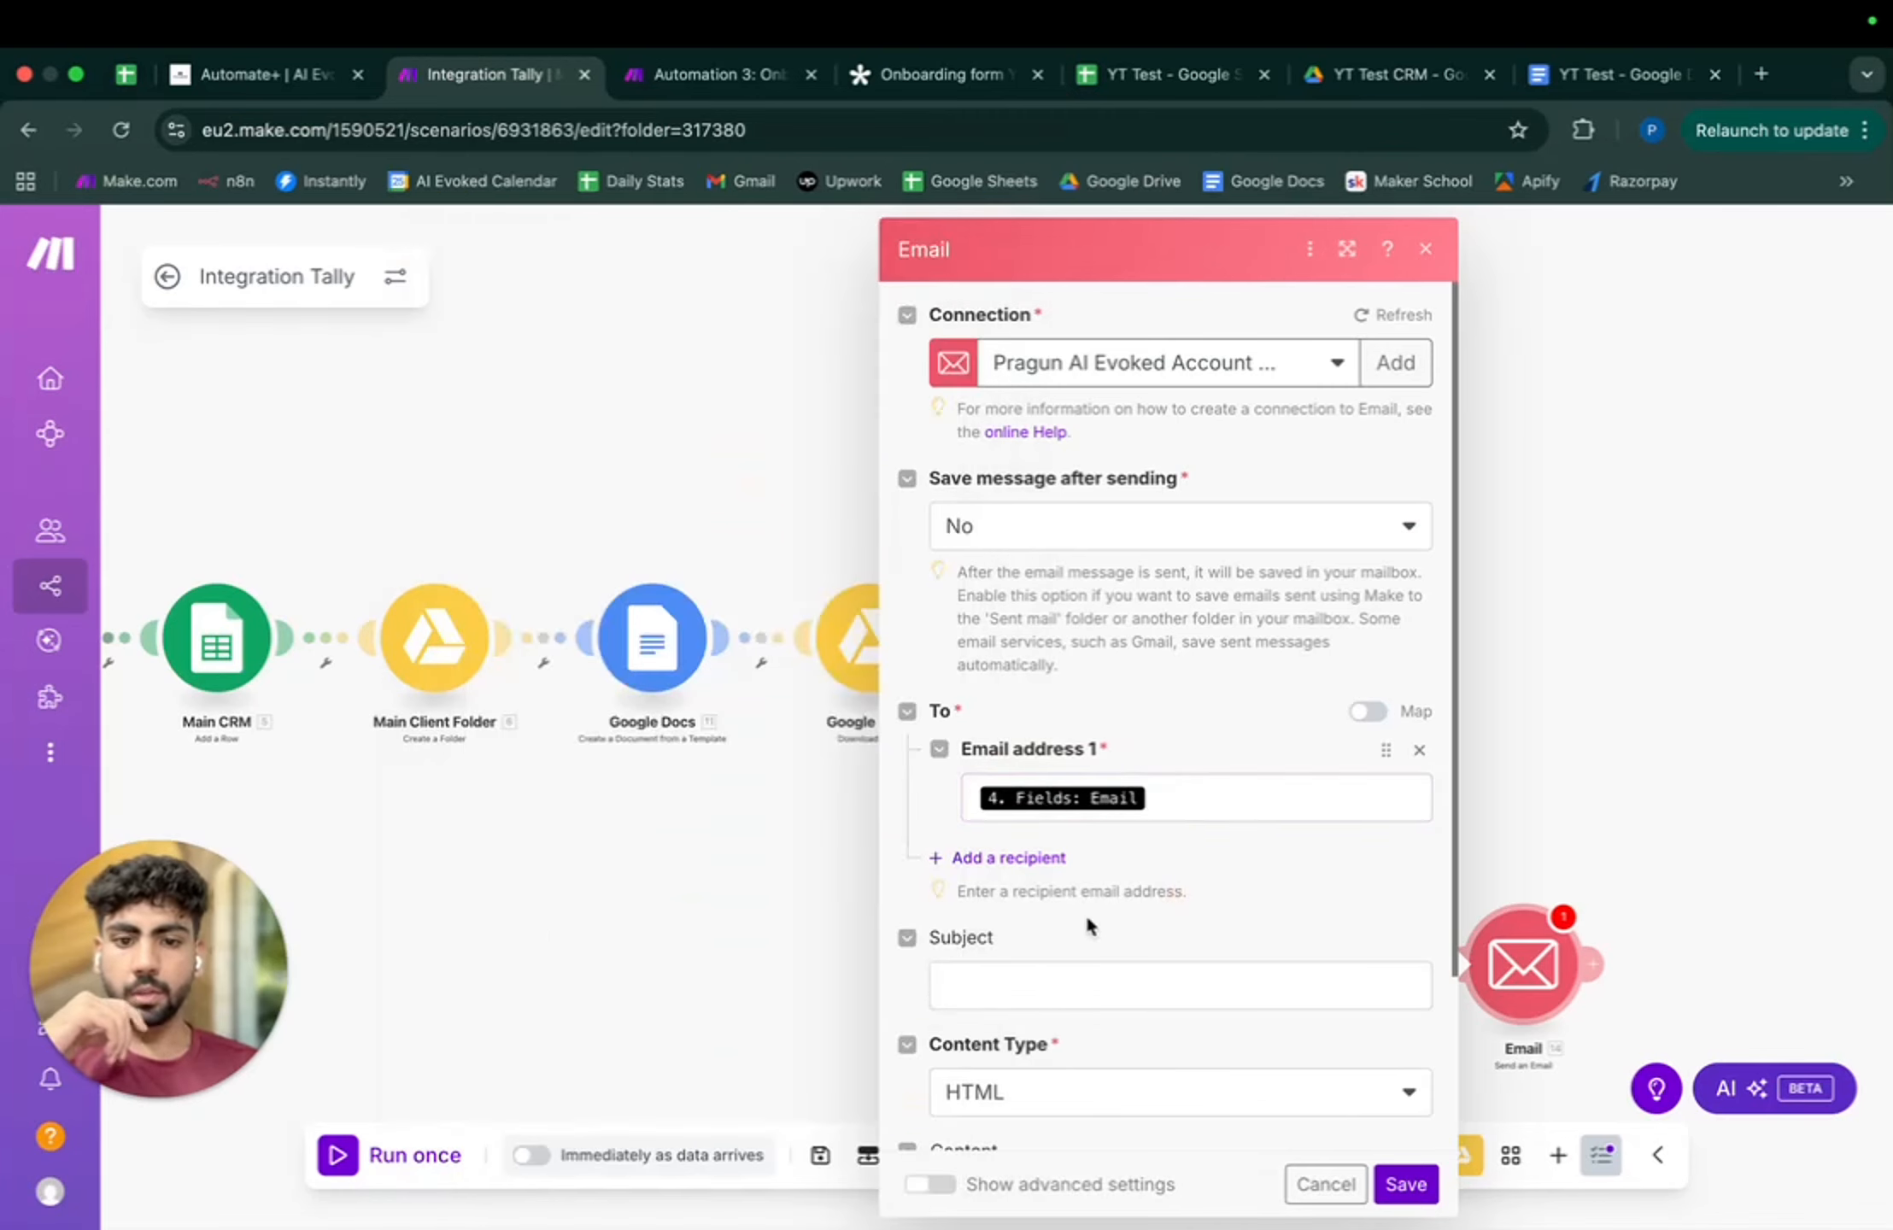
pyautogui.scroll(-2, 1051, 812)
# - Set the subject to 'Welcome, {Fields: Name}!' using the mapped Tally Name field
pyautogui.click(1048, 808)
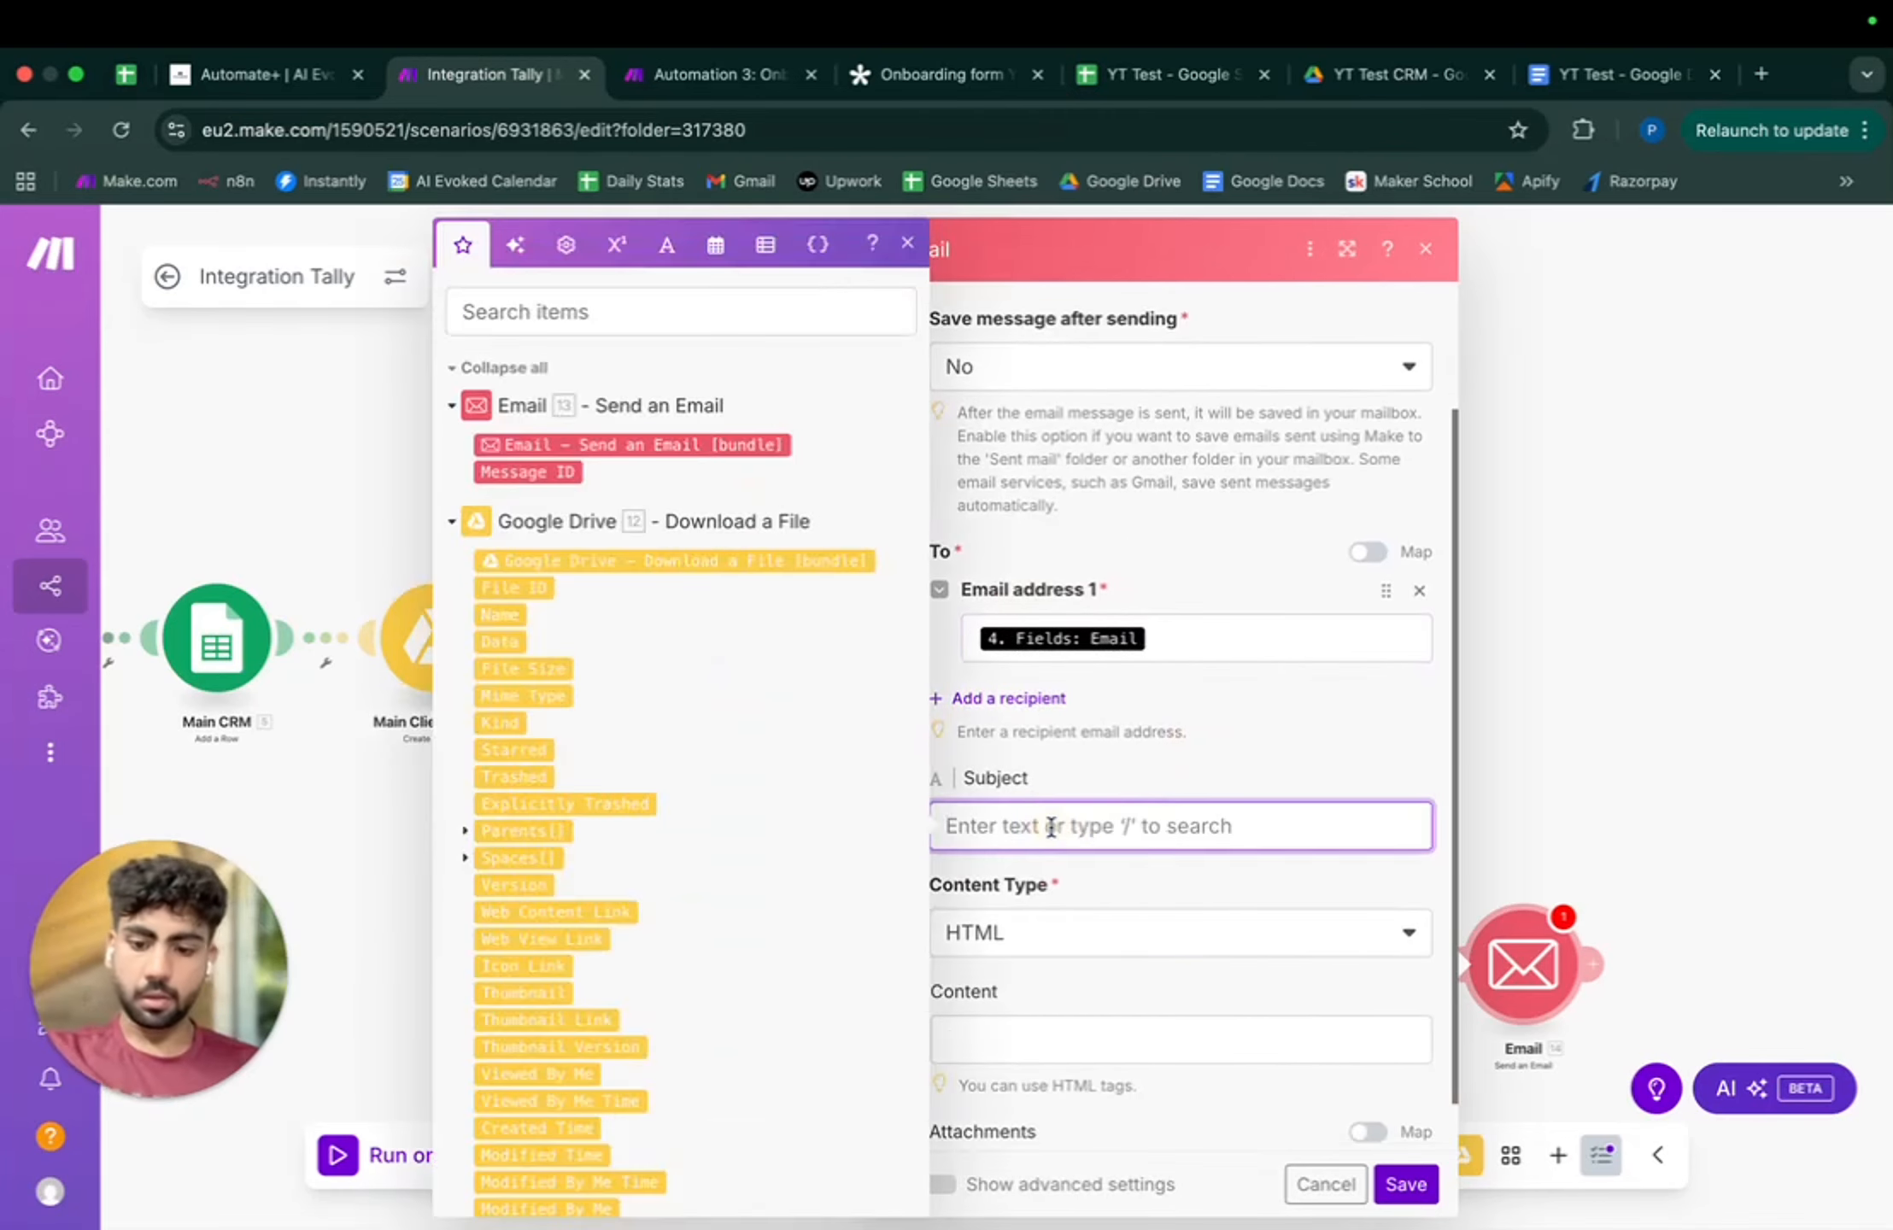
pyautogui.write('Welc')
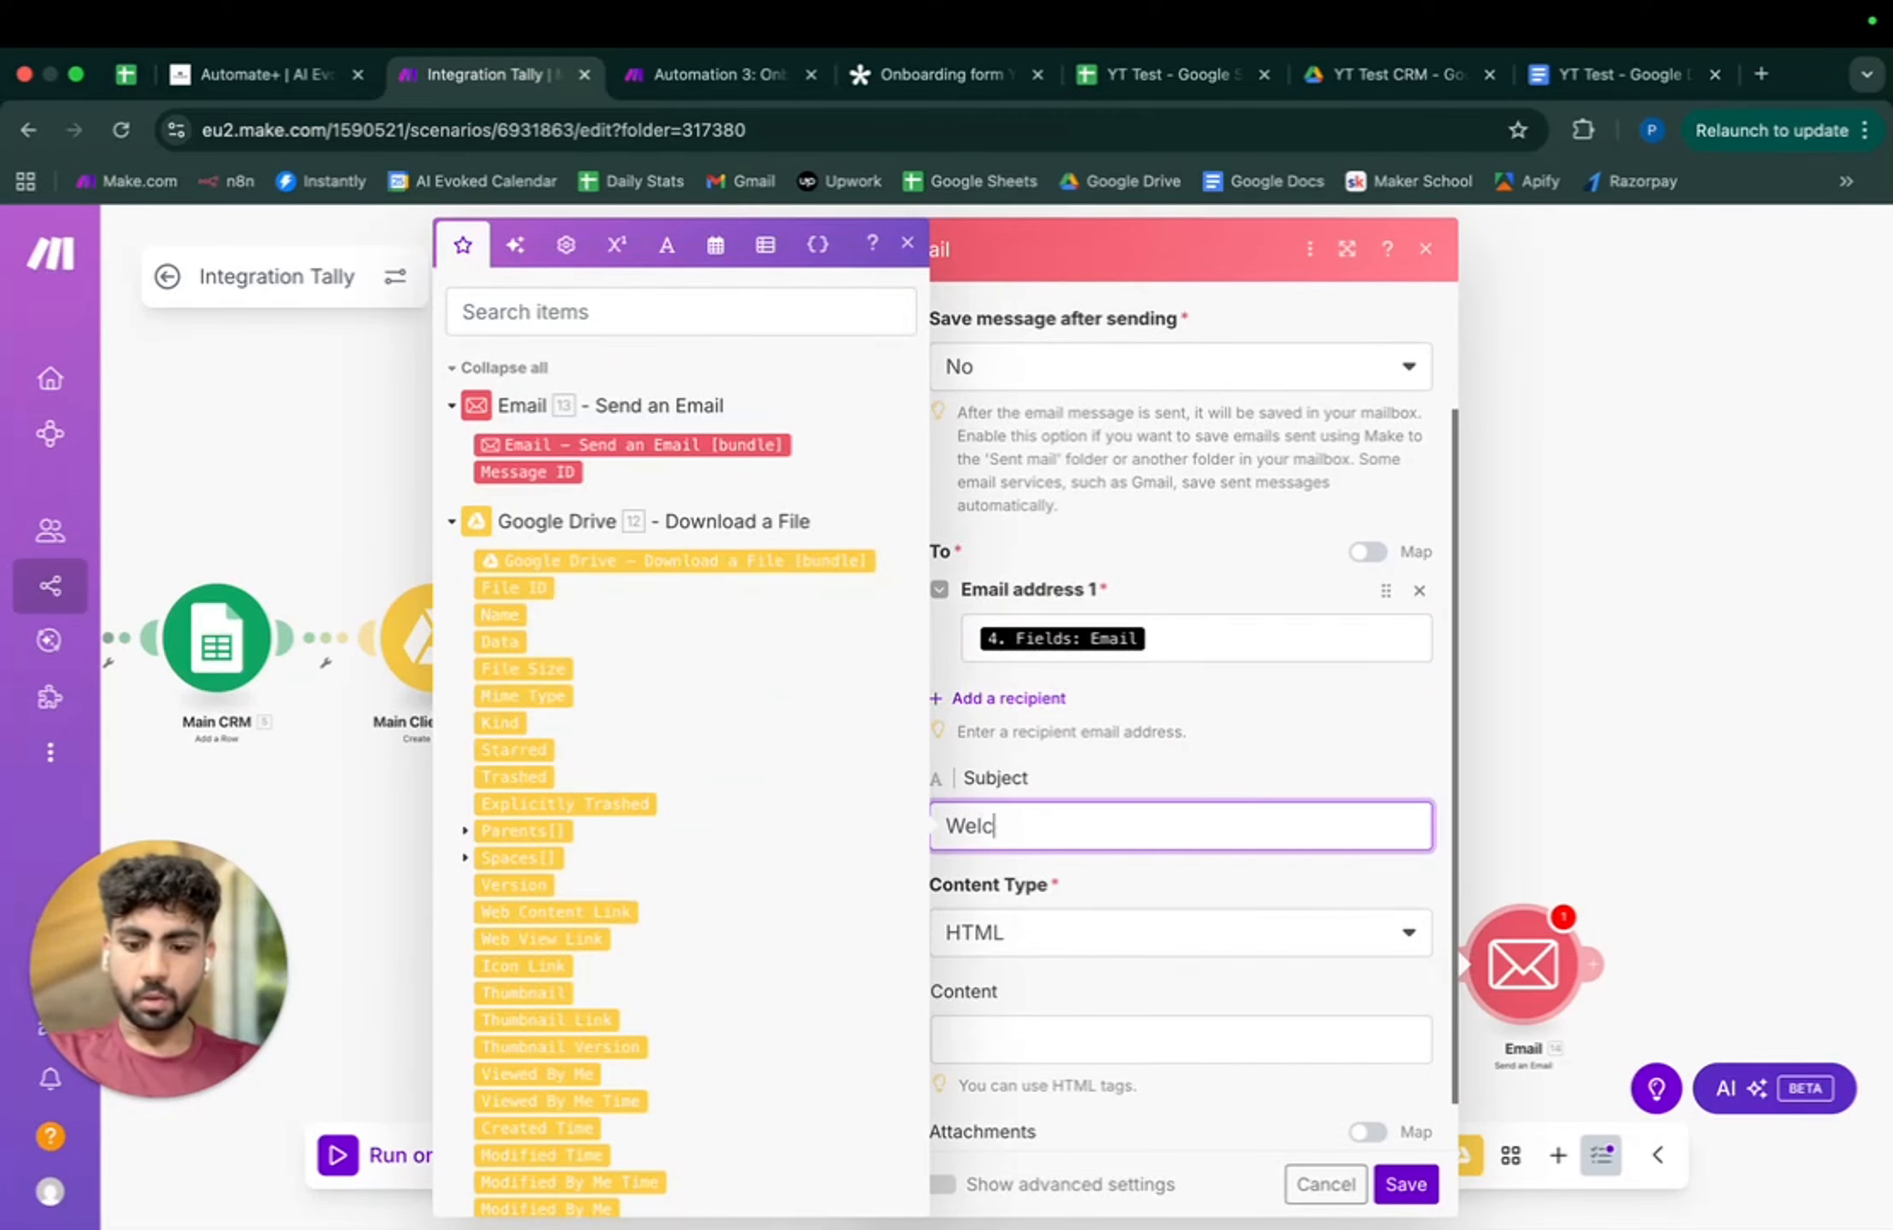
pyautogui.write('omet')
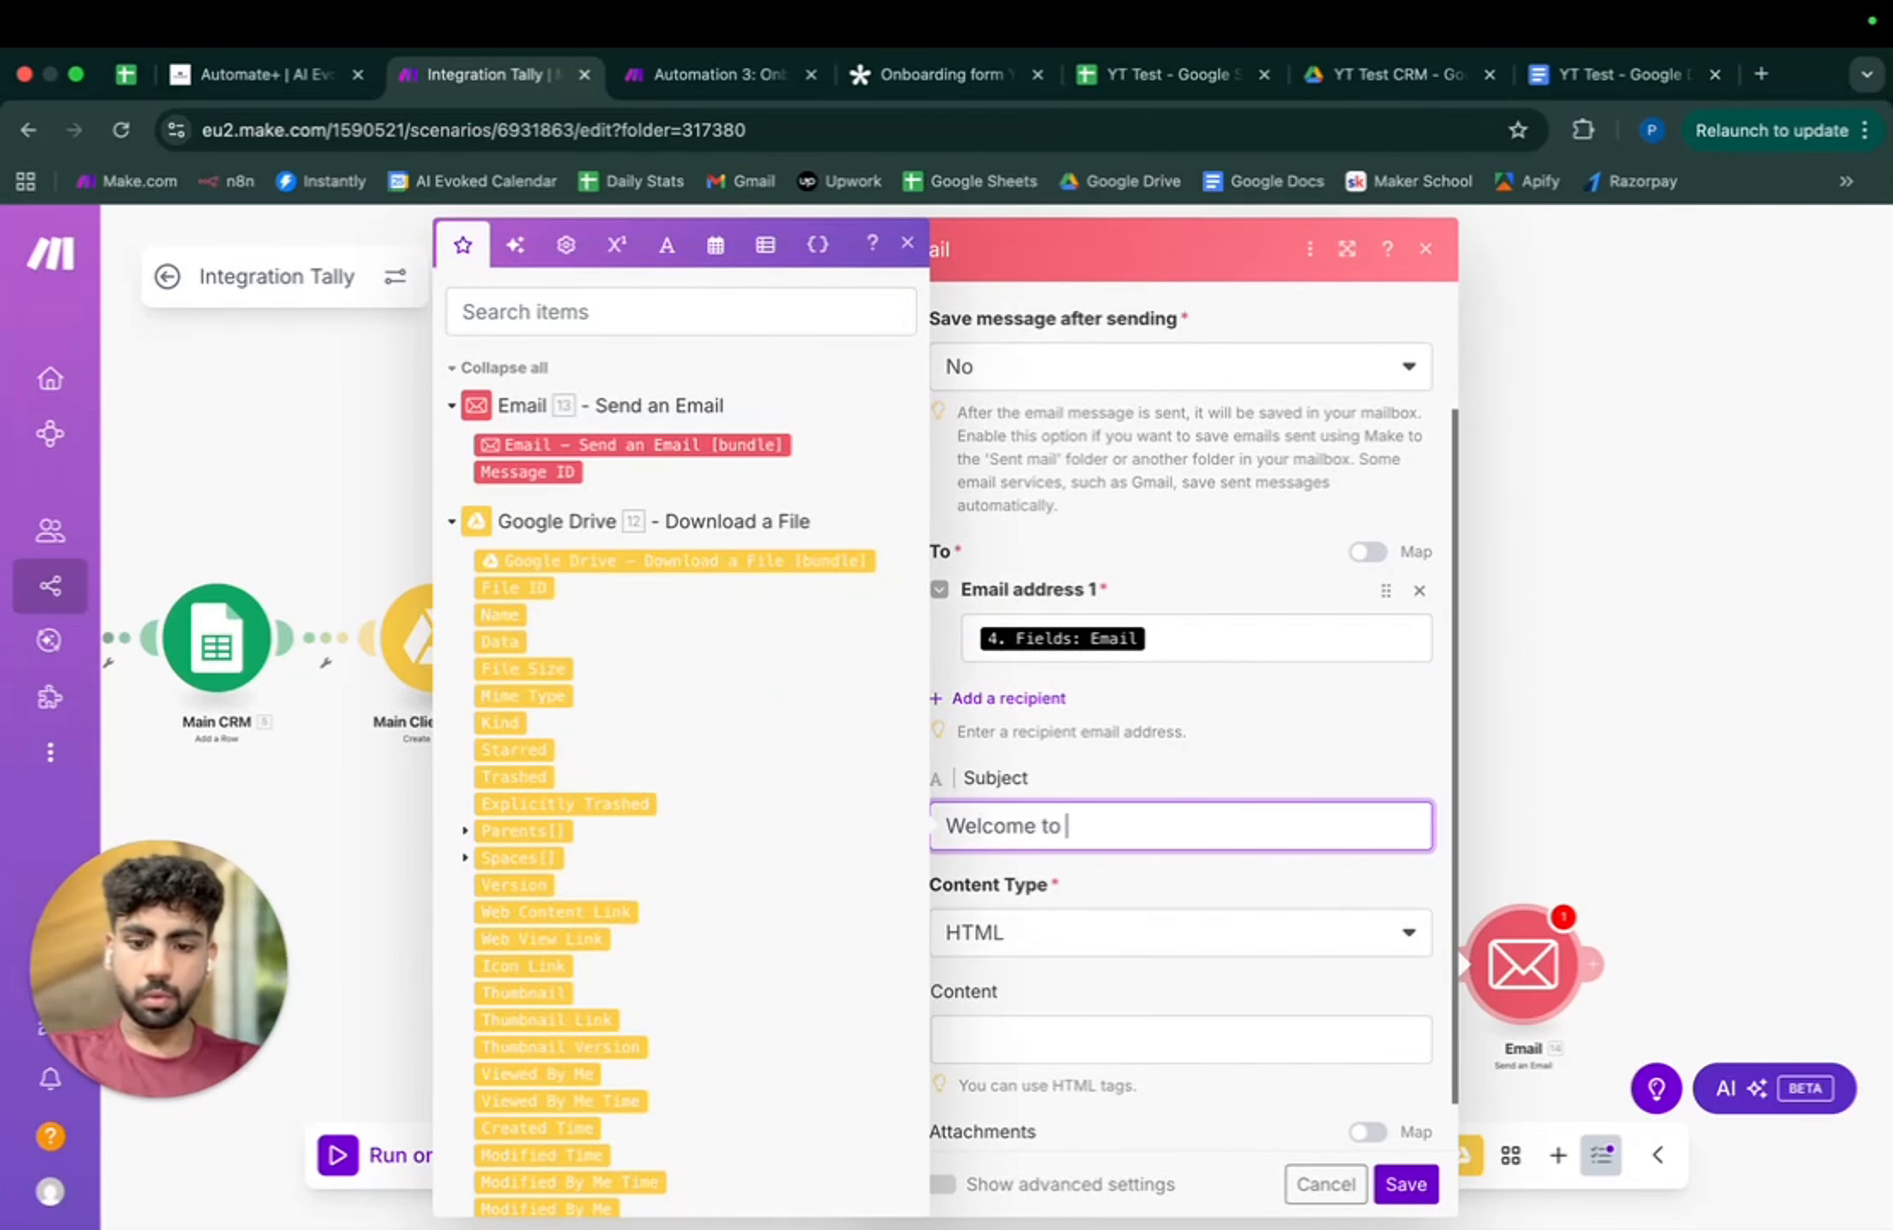
pyautogui.press('BackSpace')
pyautogui.press('BackSpace')
pyautogui.press('BackSpace')
pyautogui.press('BackSpace')
pyautogui.press('BackSpace')
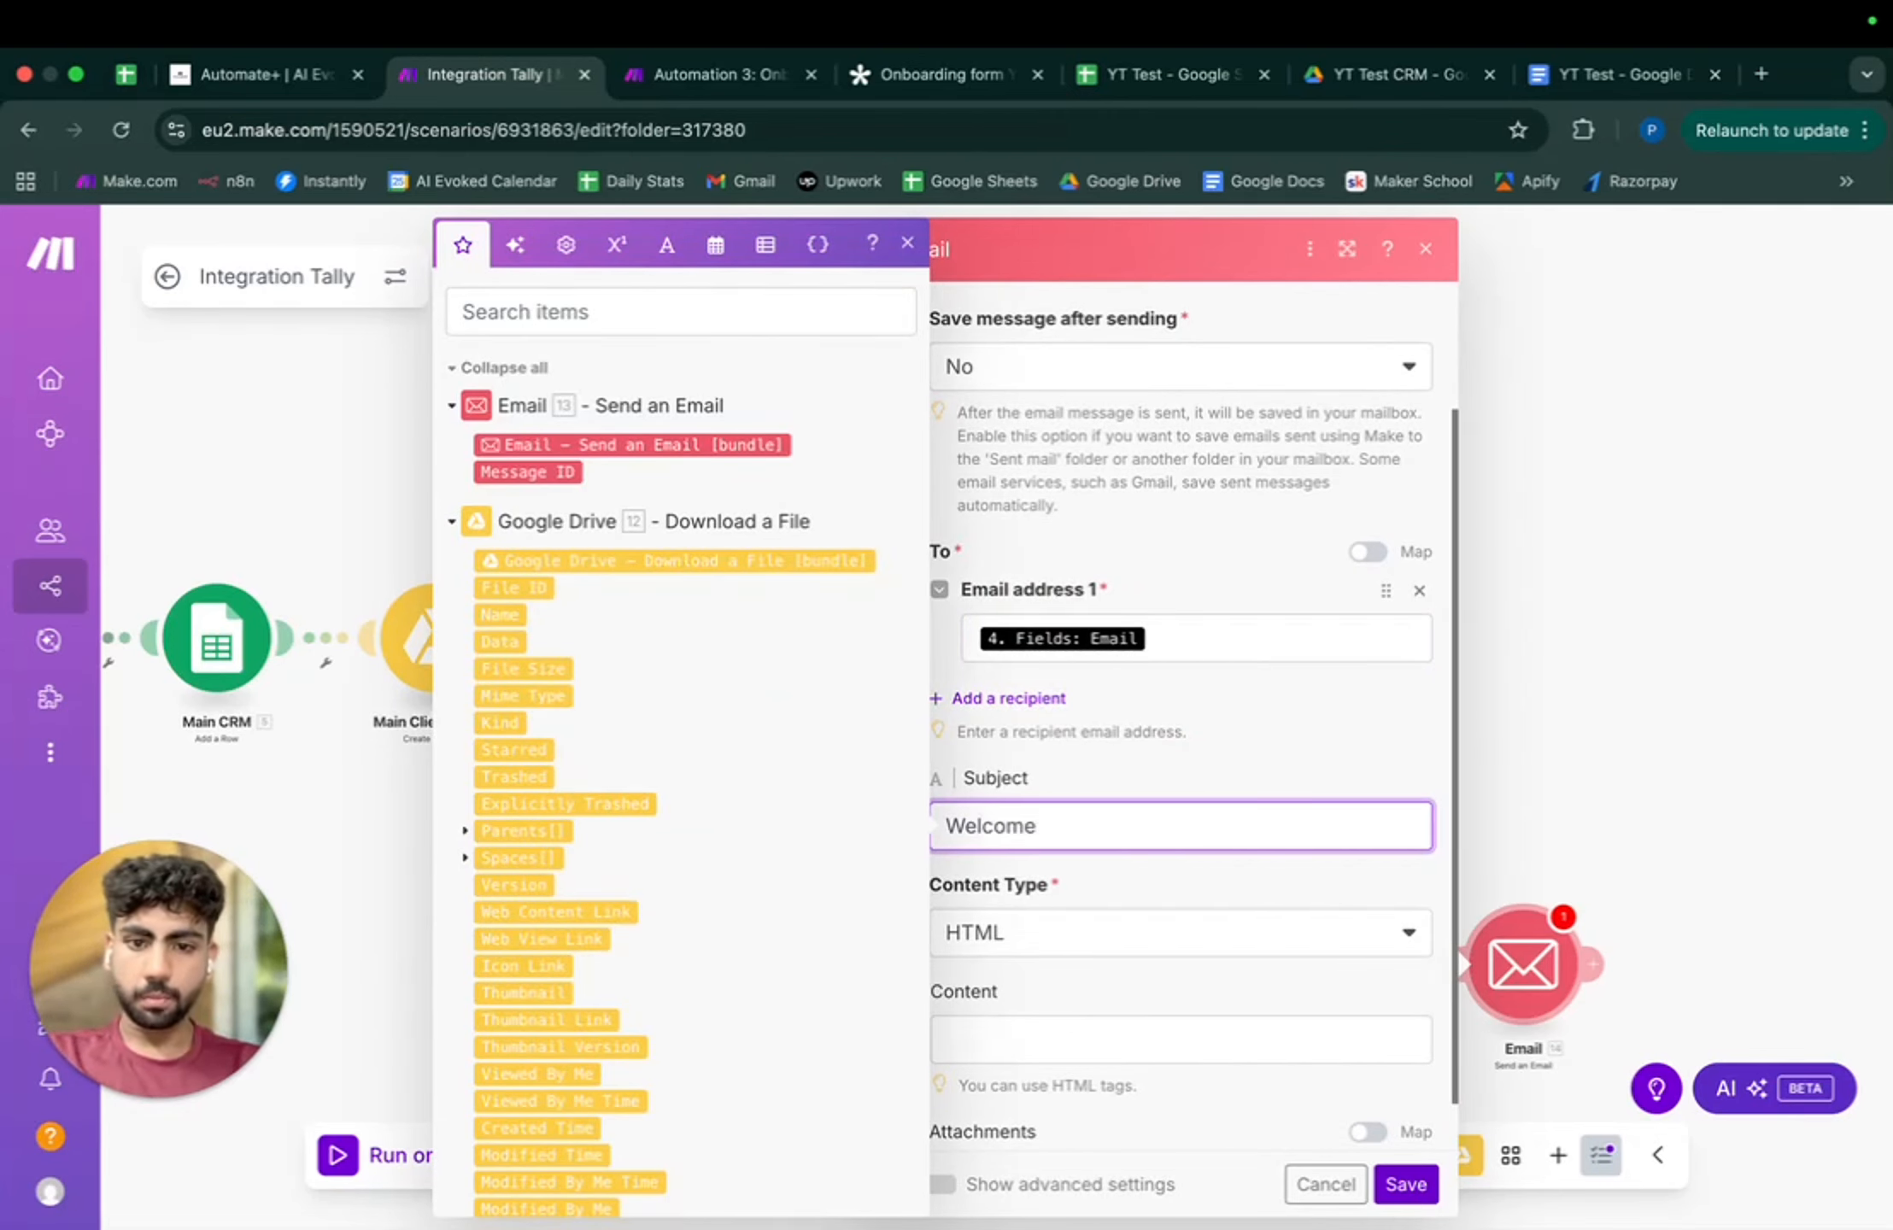
pyautogui.scroll(-15, 902, 734)
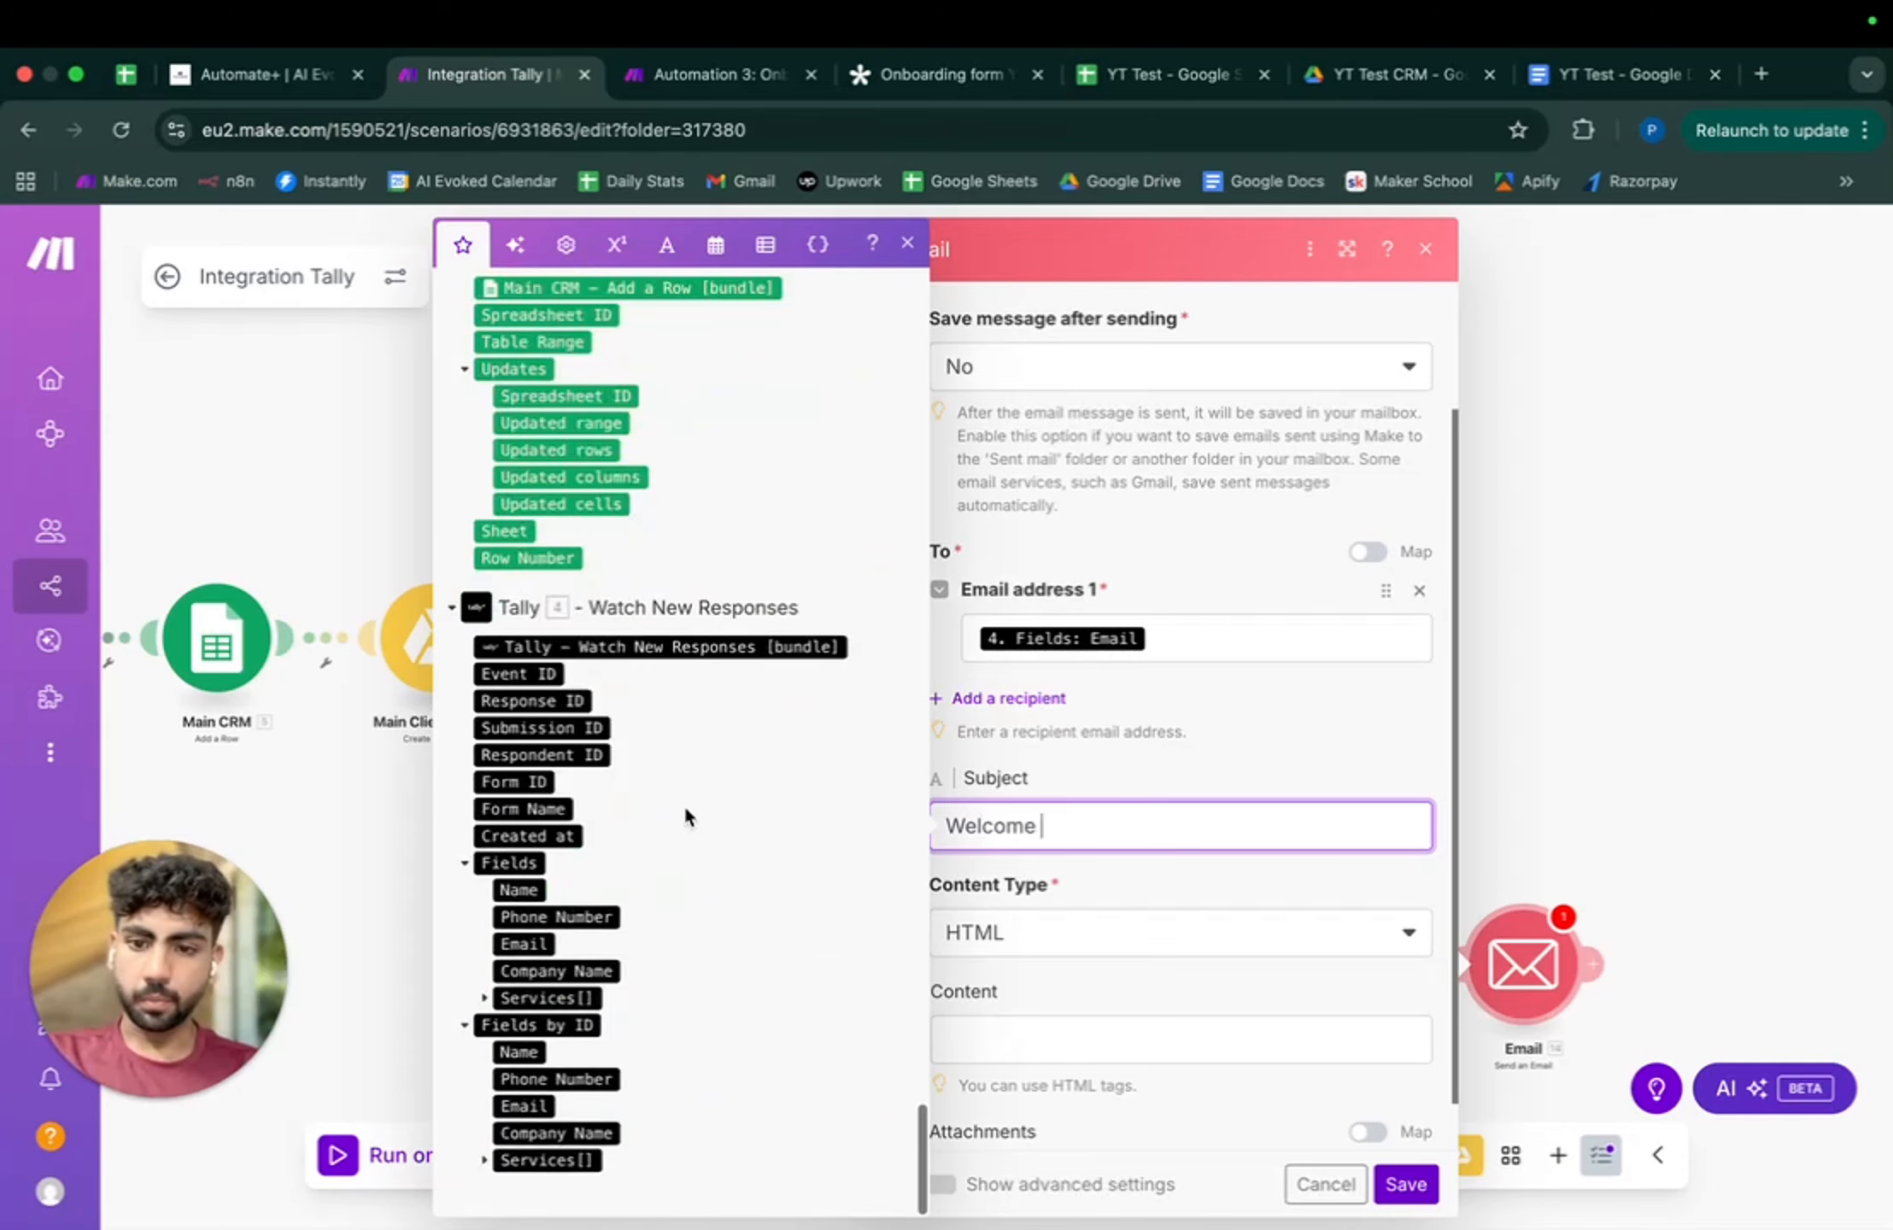
pyautogui.click(518, 890)
pyautogui.click(1035, 825)
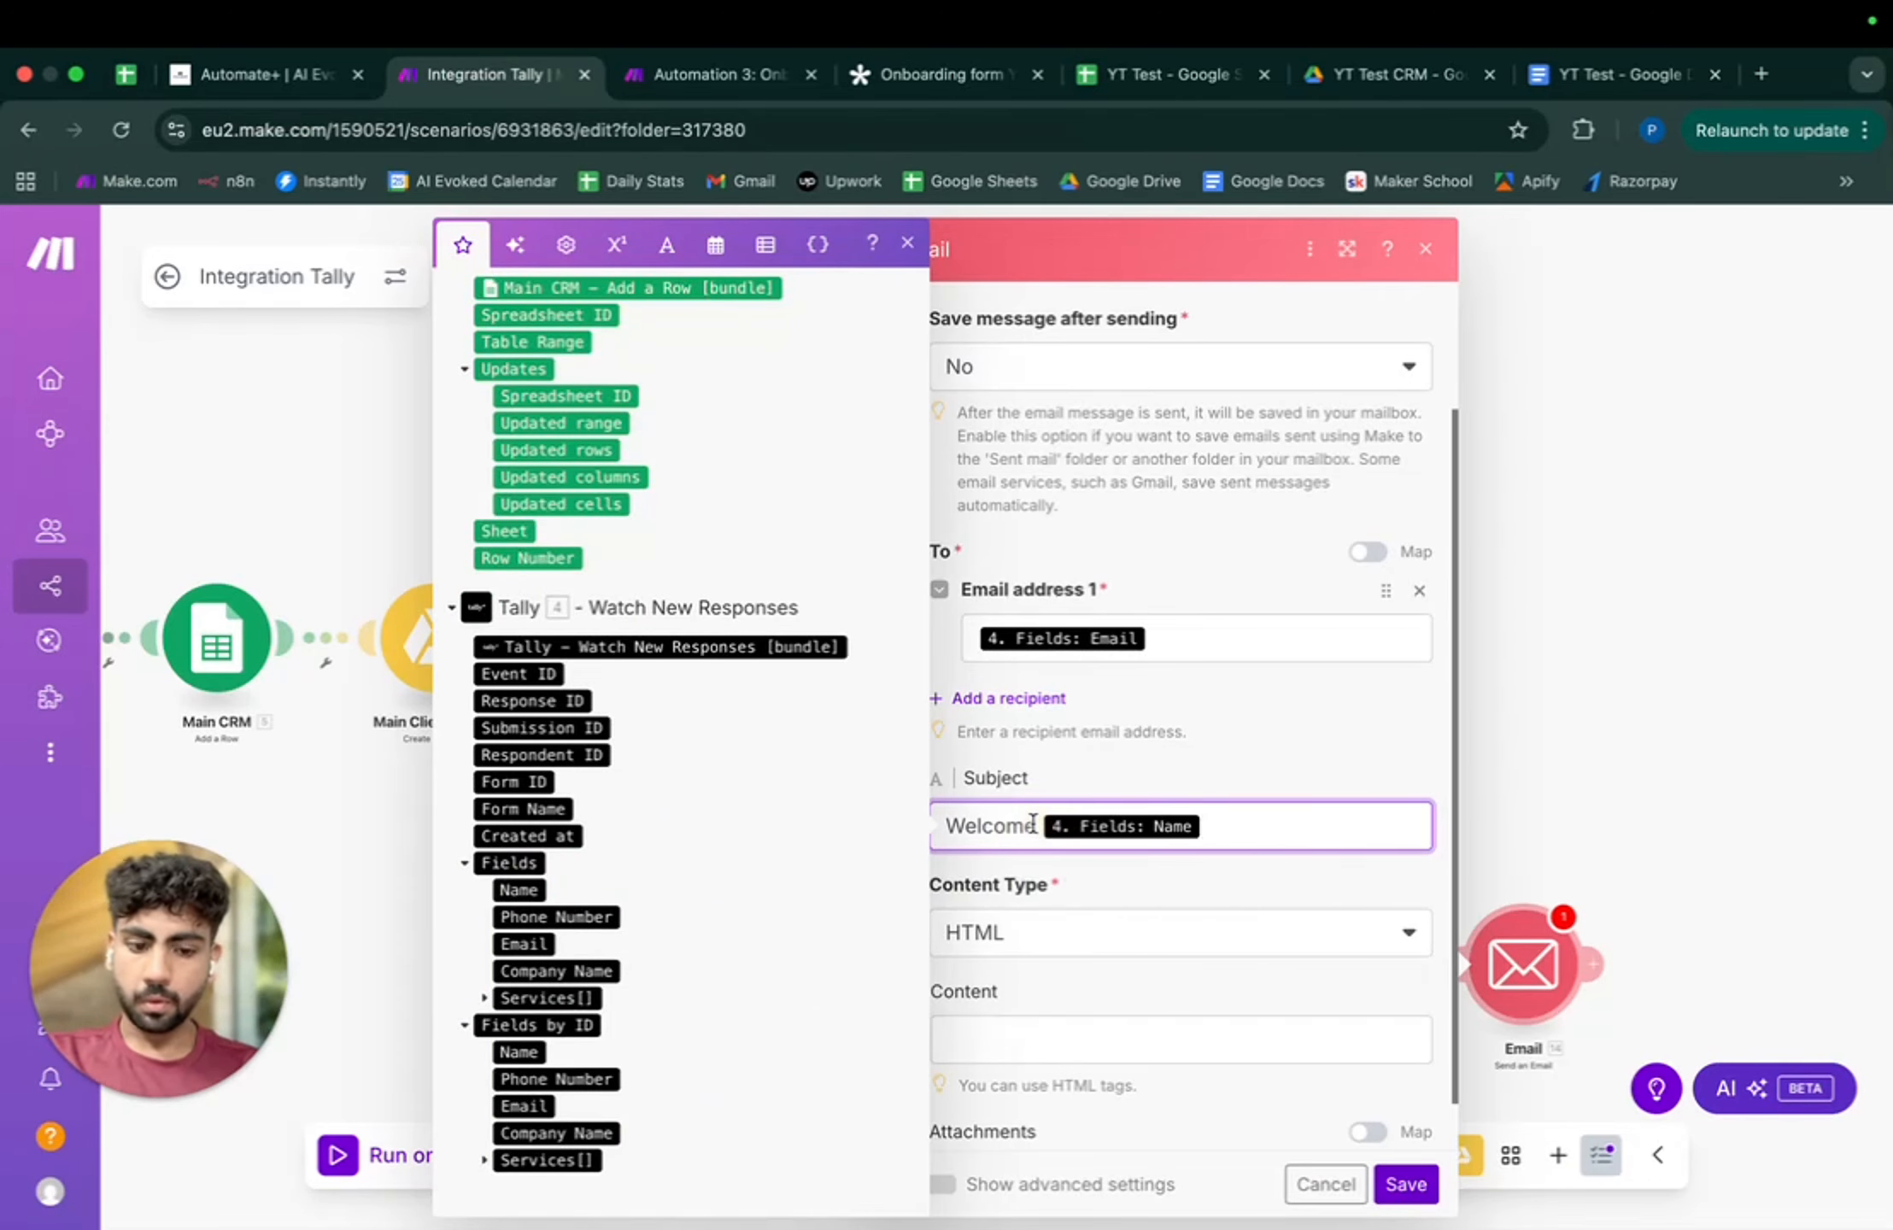
pyautogui.write(',')
pyautogui.click(1222, 827)
pyautogui.write('!')
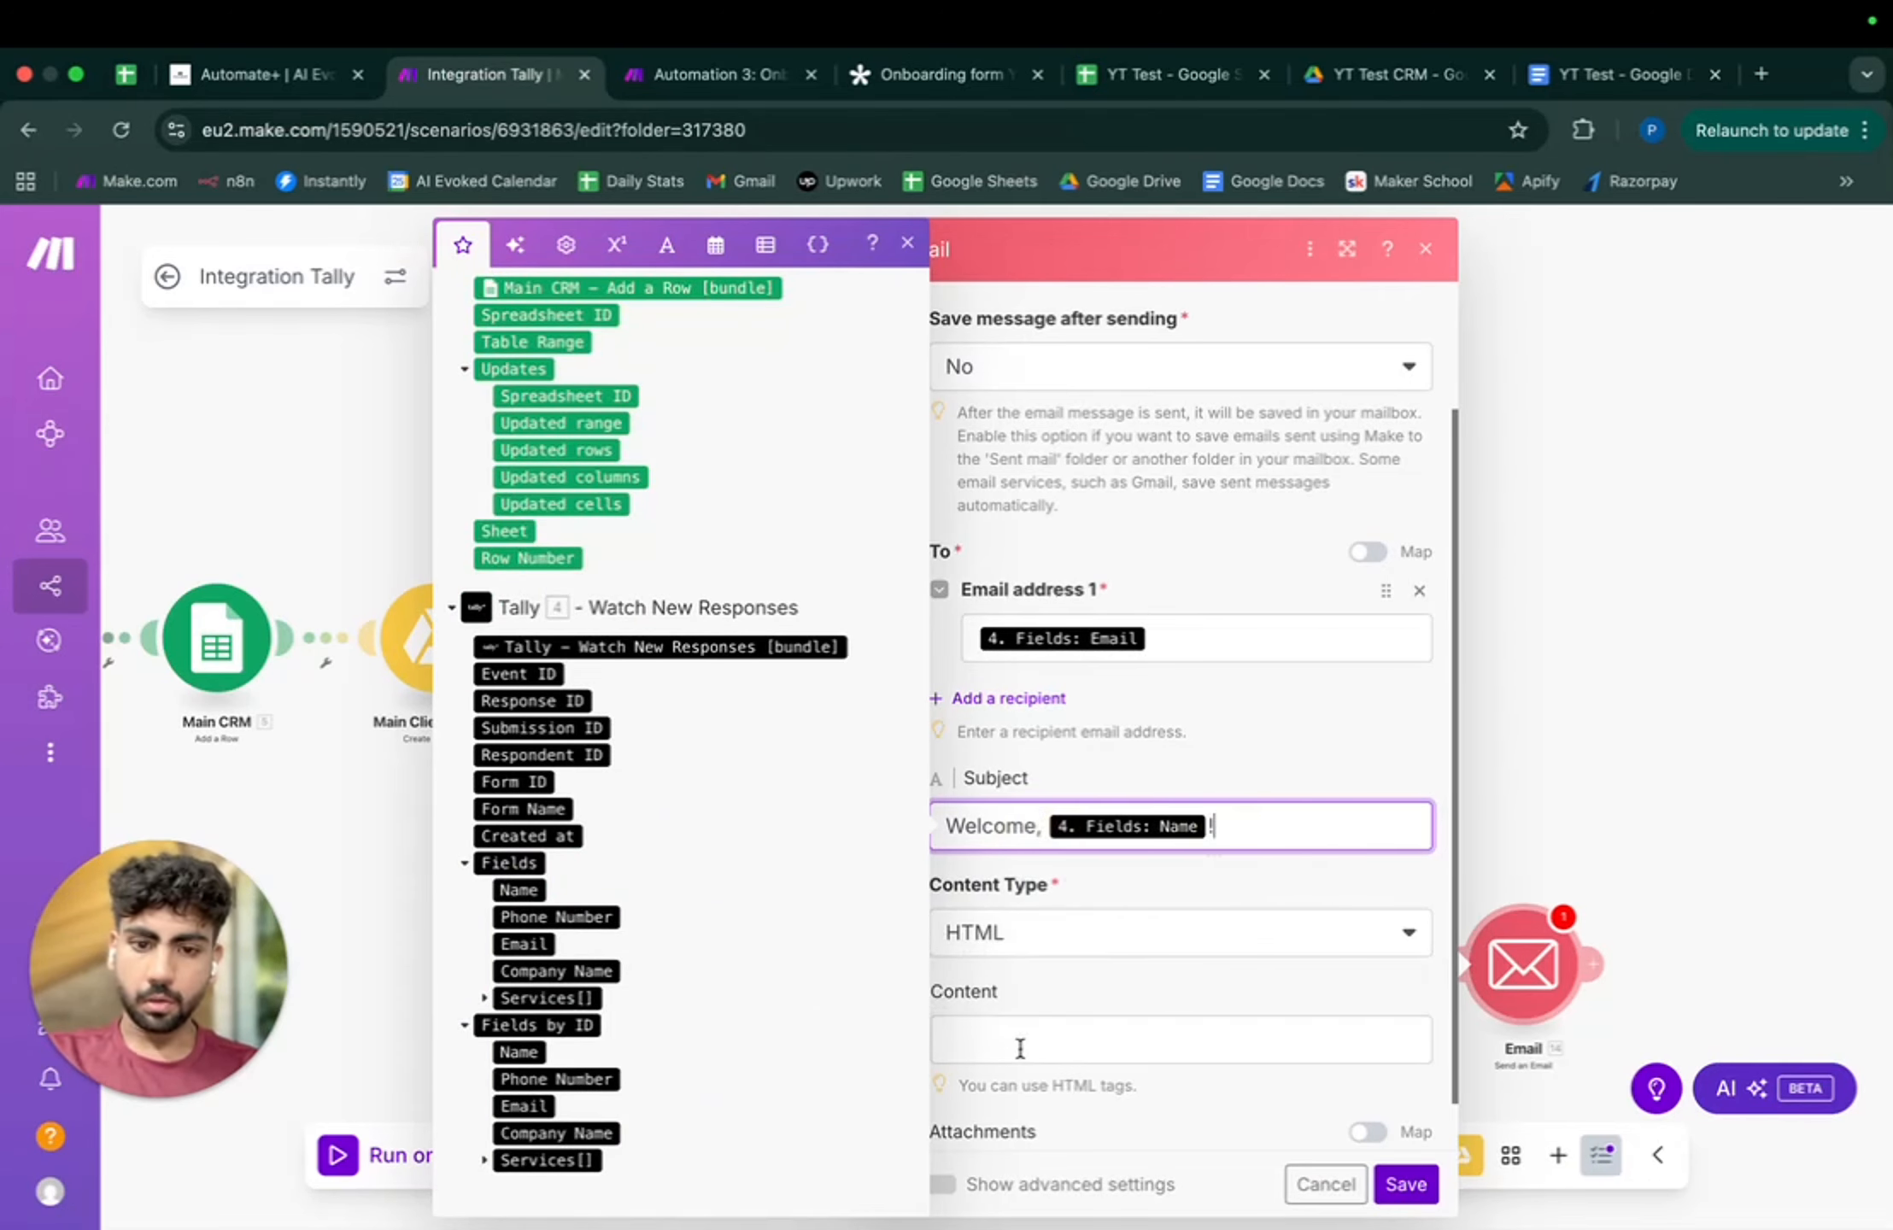
# - Use Plaintext content with a welcome 'on board' body, correct the 'onbaorded' typo, and save
pyautogui.click(1057, 934)
pyautogui.click(1017, 973)
pyautogui.click(1021, 1047)
pyautogui.write('H')
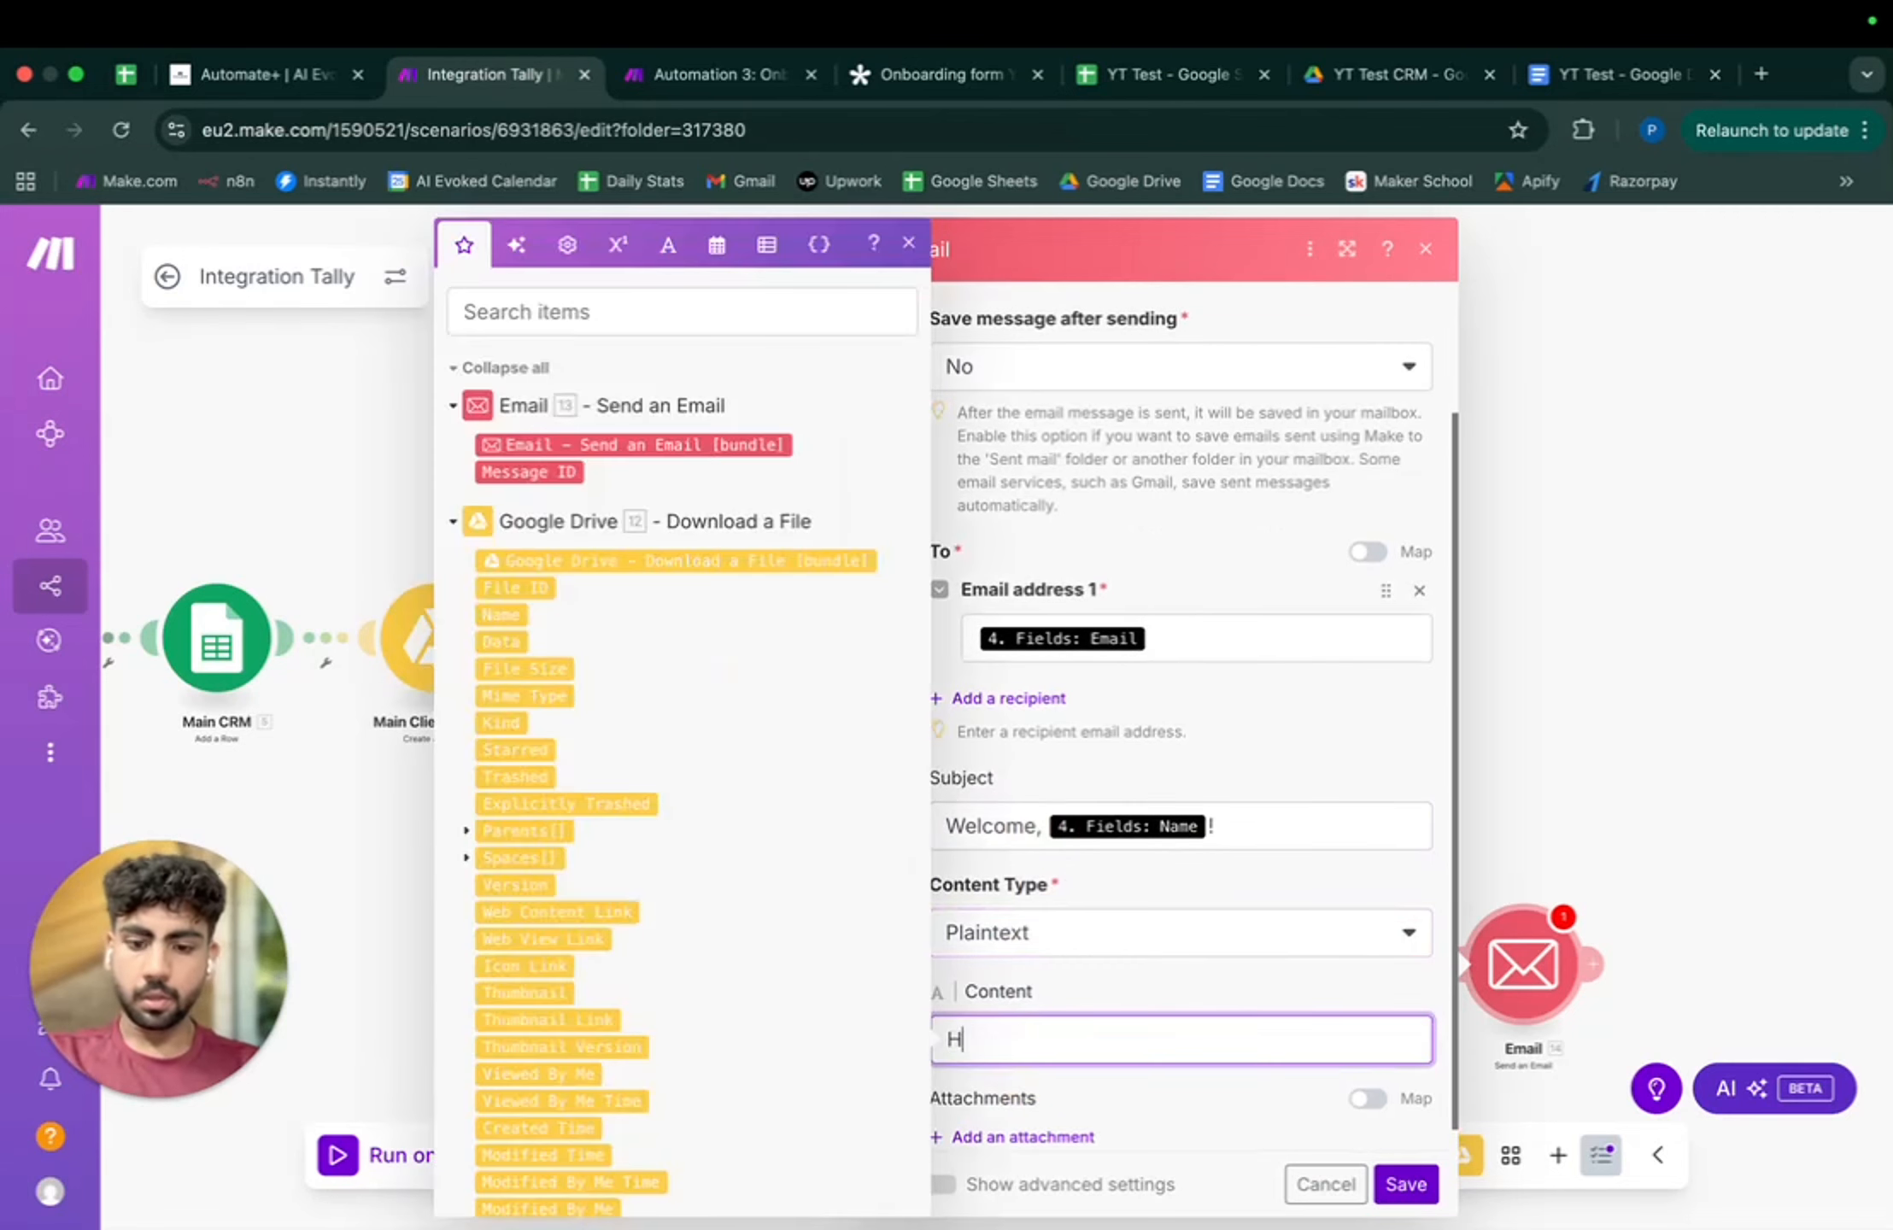
pyautogui.write('ello, welcom')
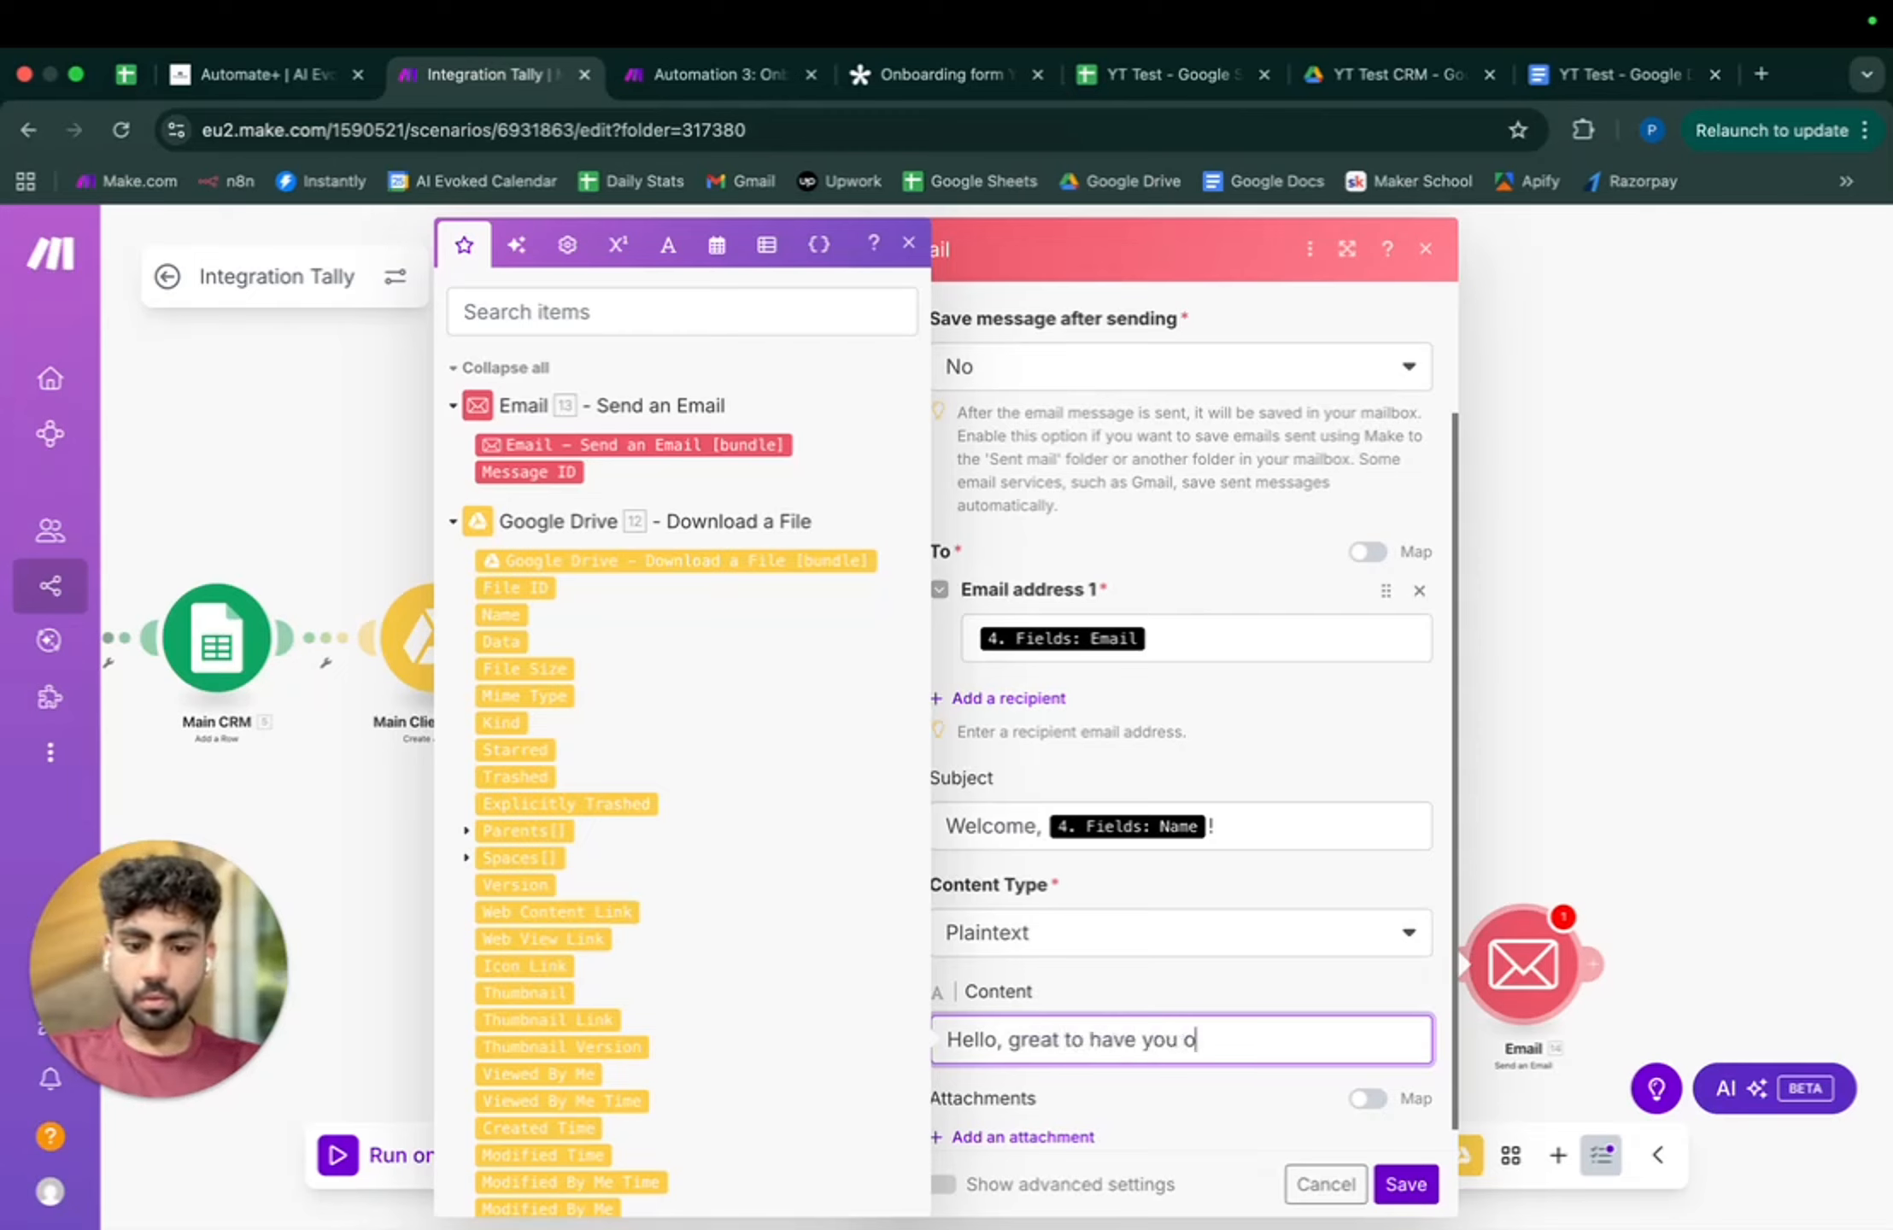
pyautogui.write('nbaorded.')
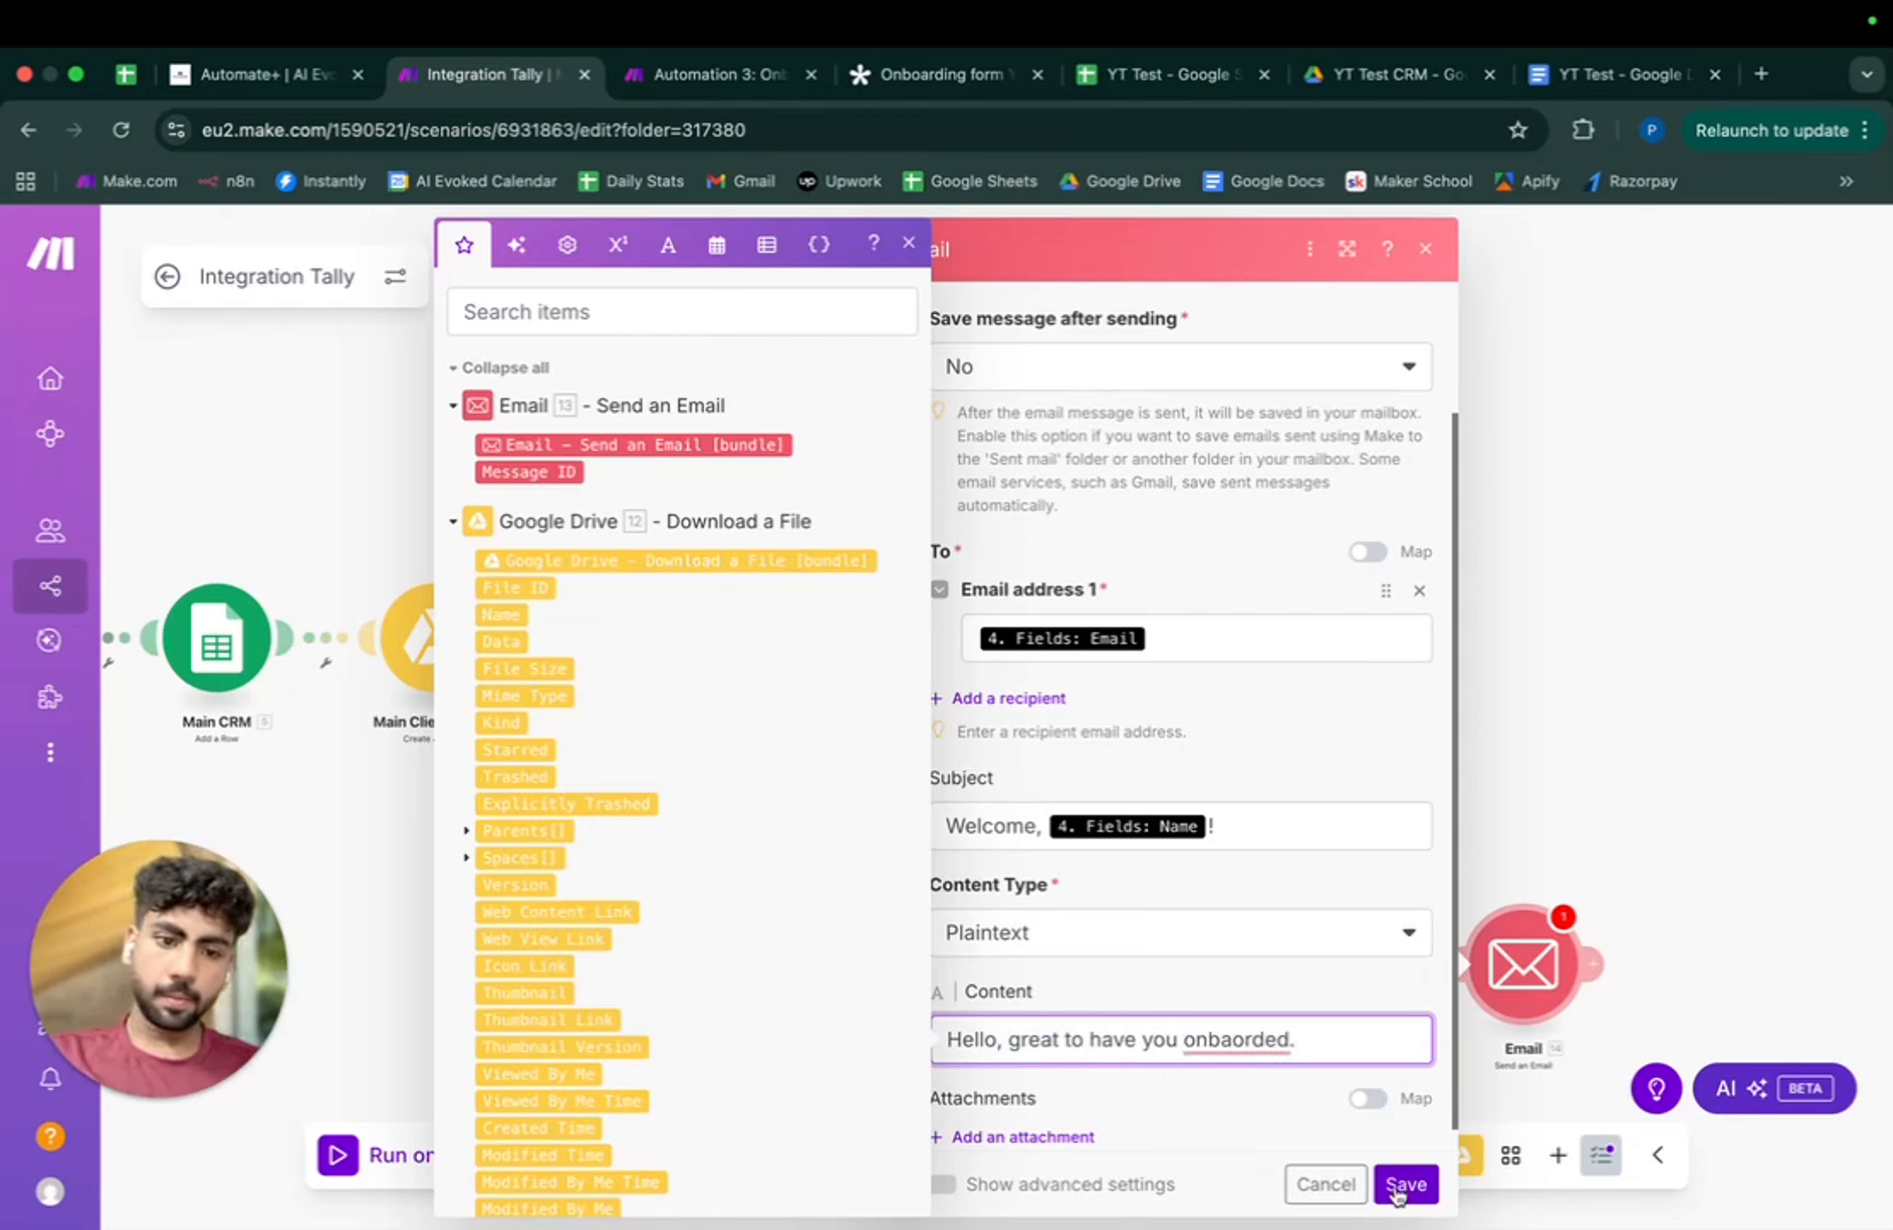
pyautogui.rightClick(1237, 1039)
pyautogui.click(1259, 874)
pyautogui.click(1406, 1184)
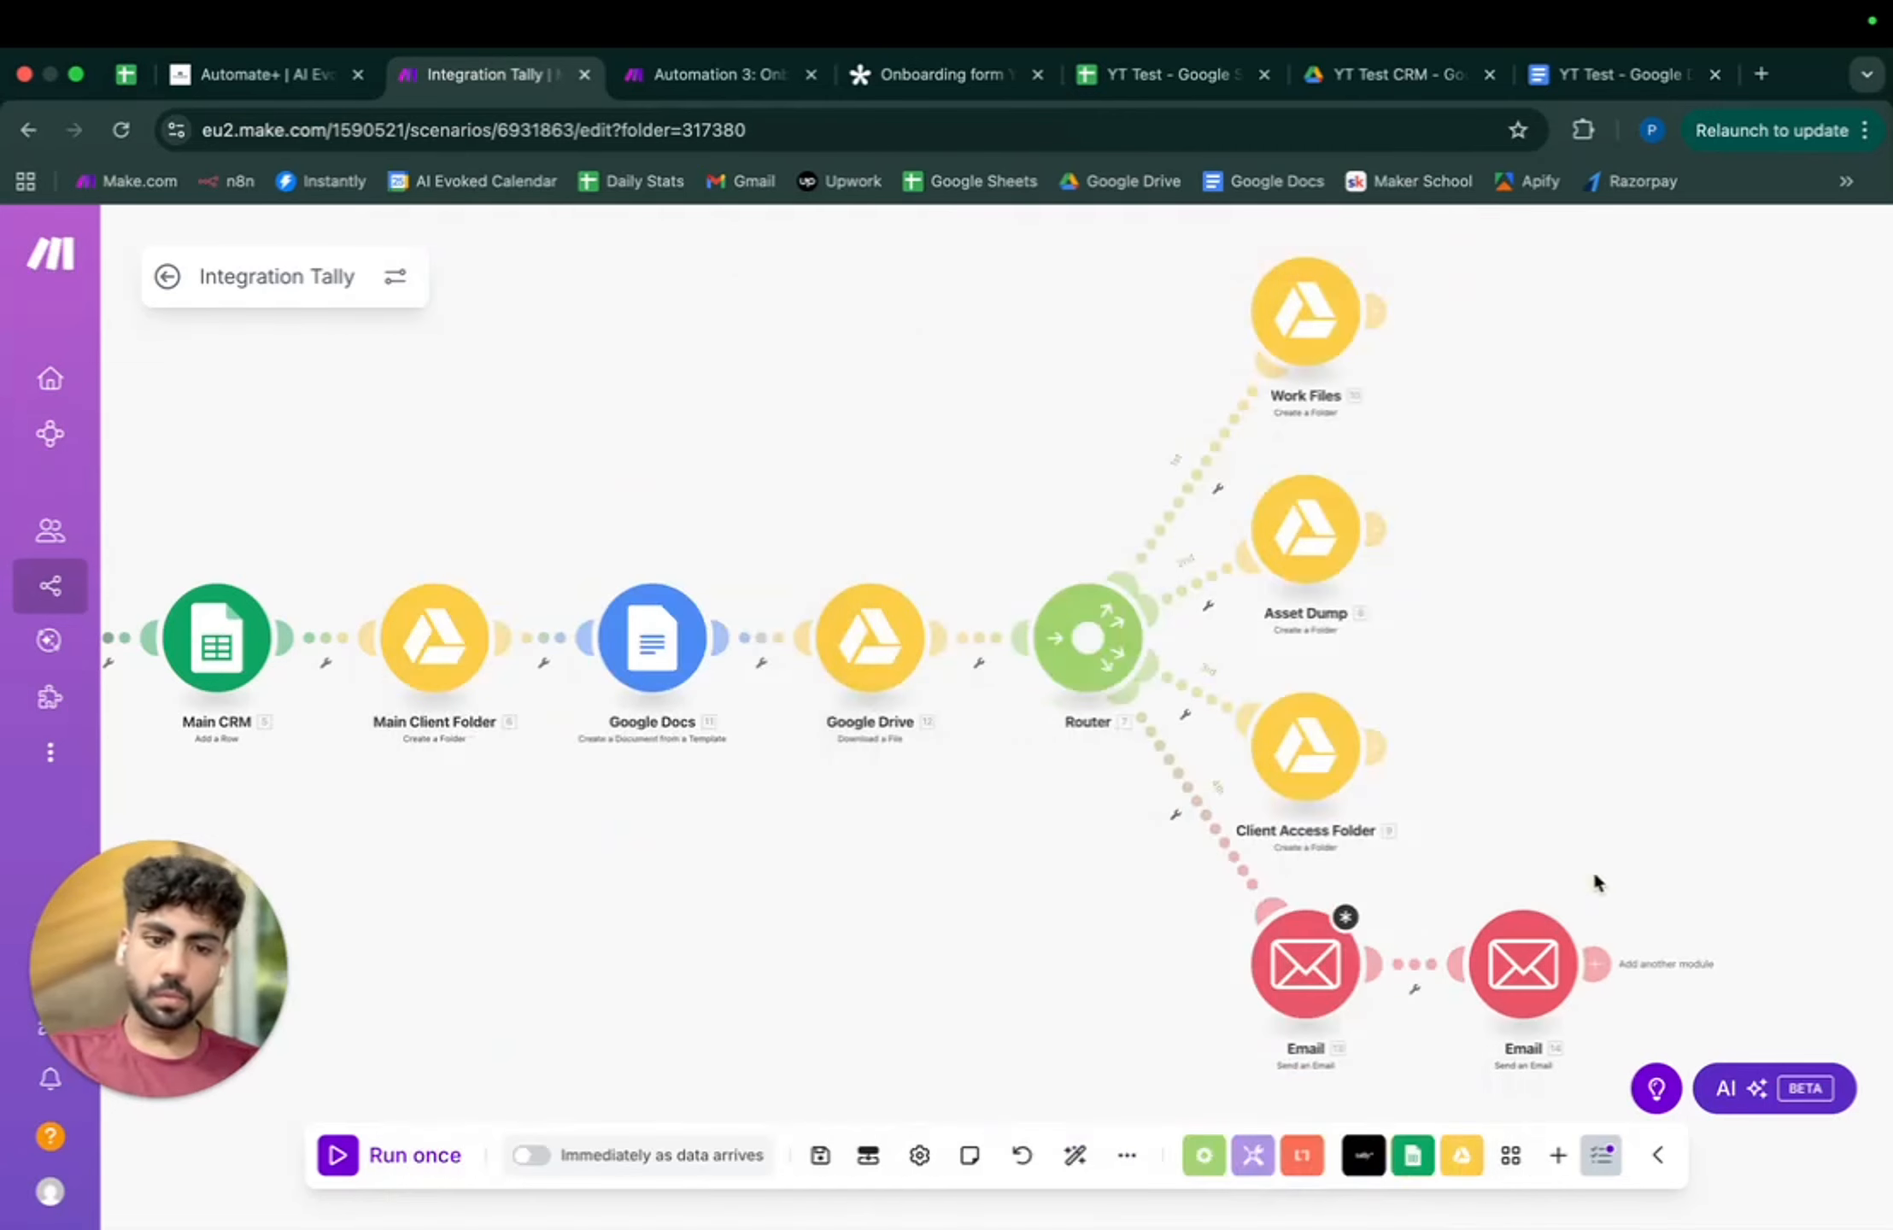
# - Check both Email modules' settings and save the filled-in welcome email
pyautogui.click(1320, 974)
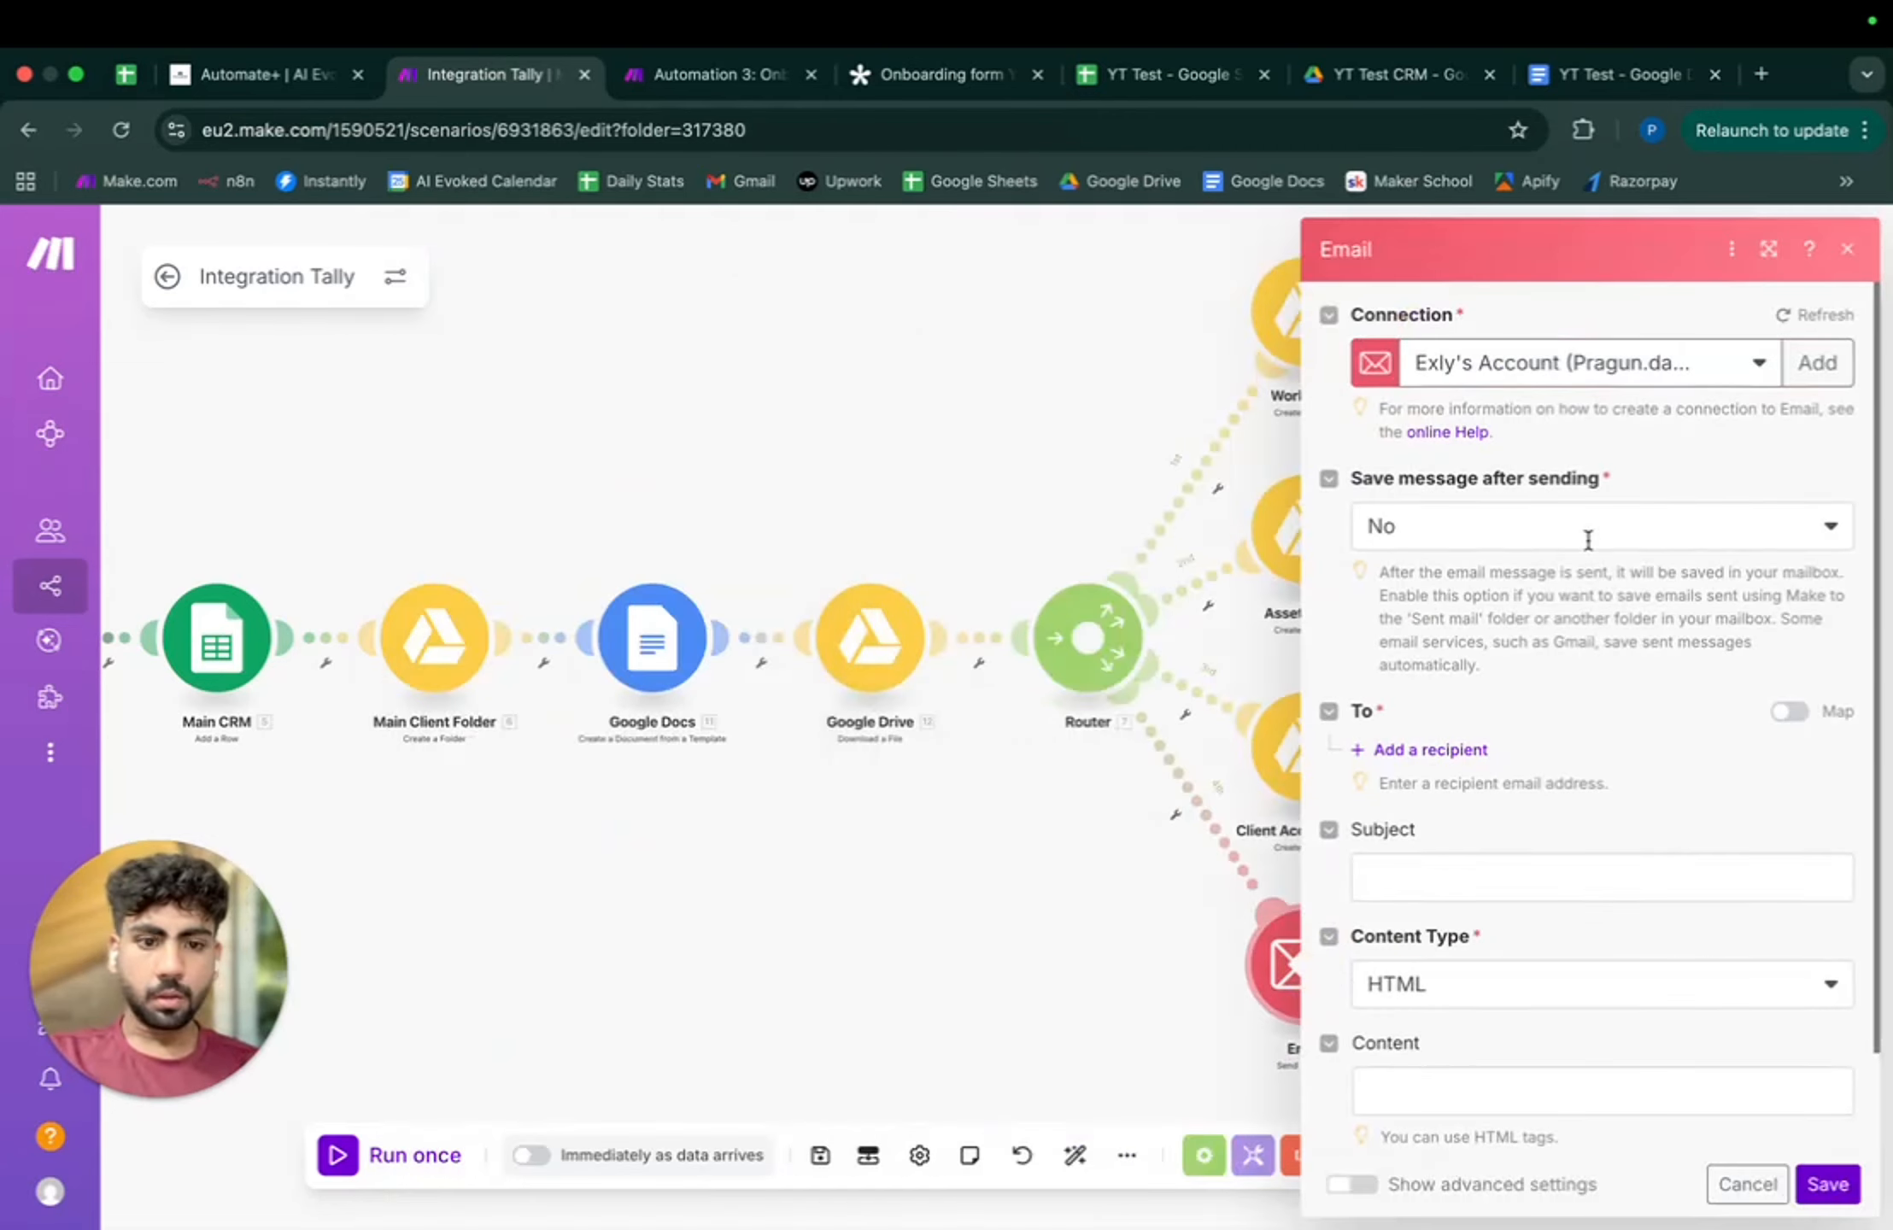
pyautogui.scroll(-2, 1585, 537)
pyautogui.click(1278, 976)
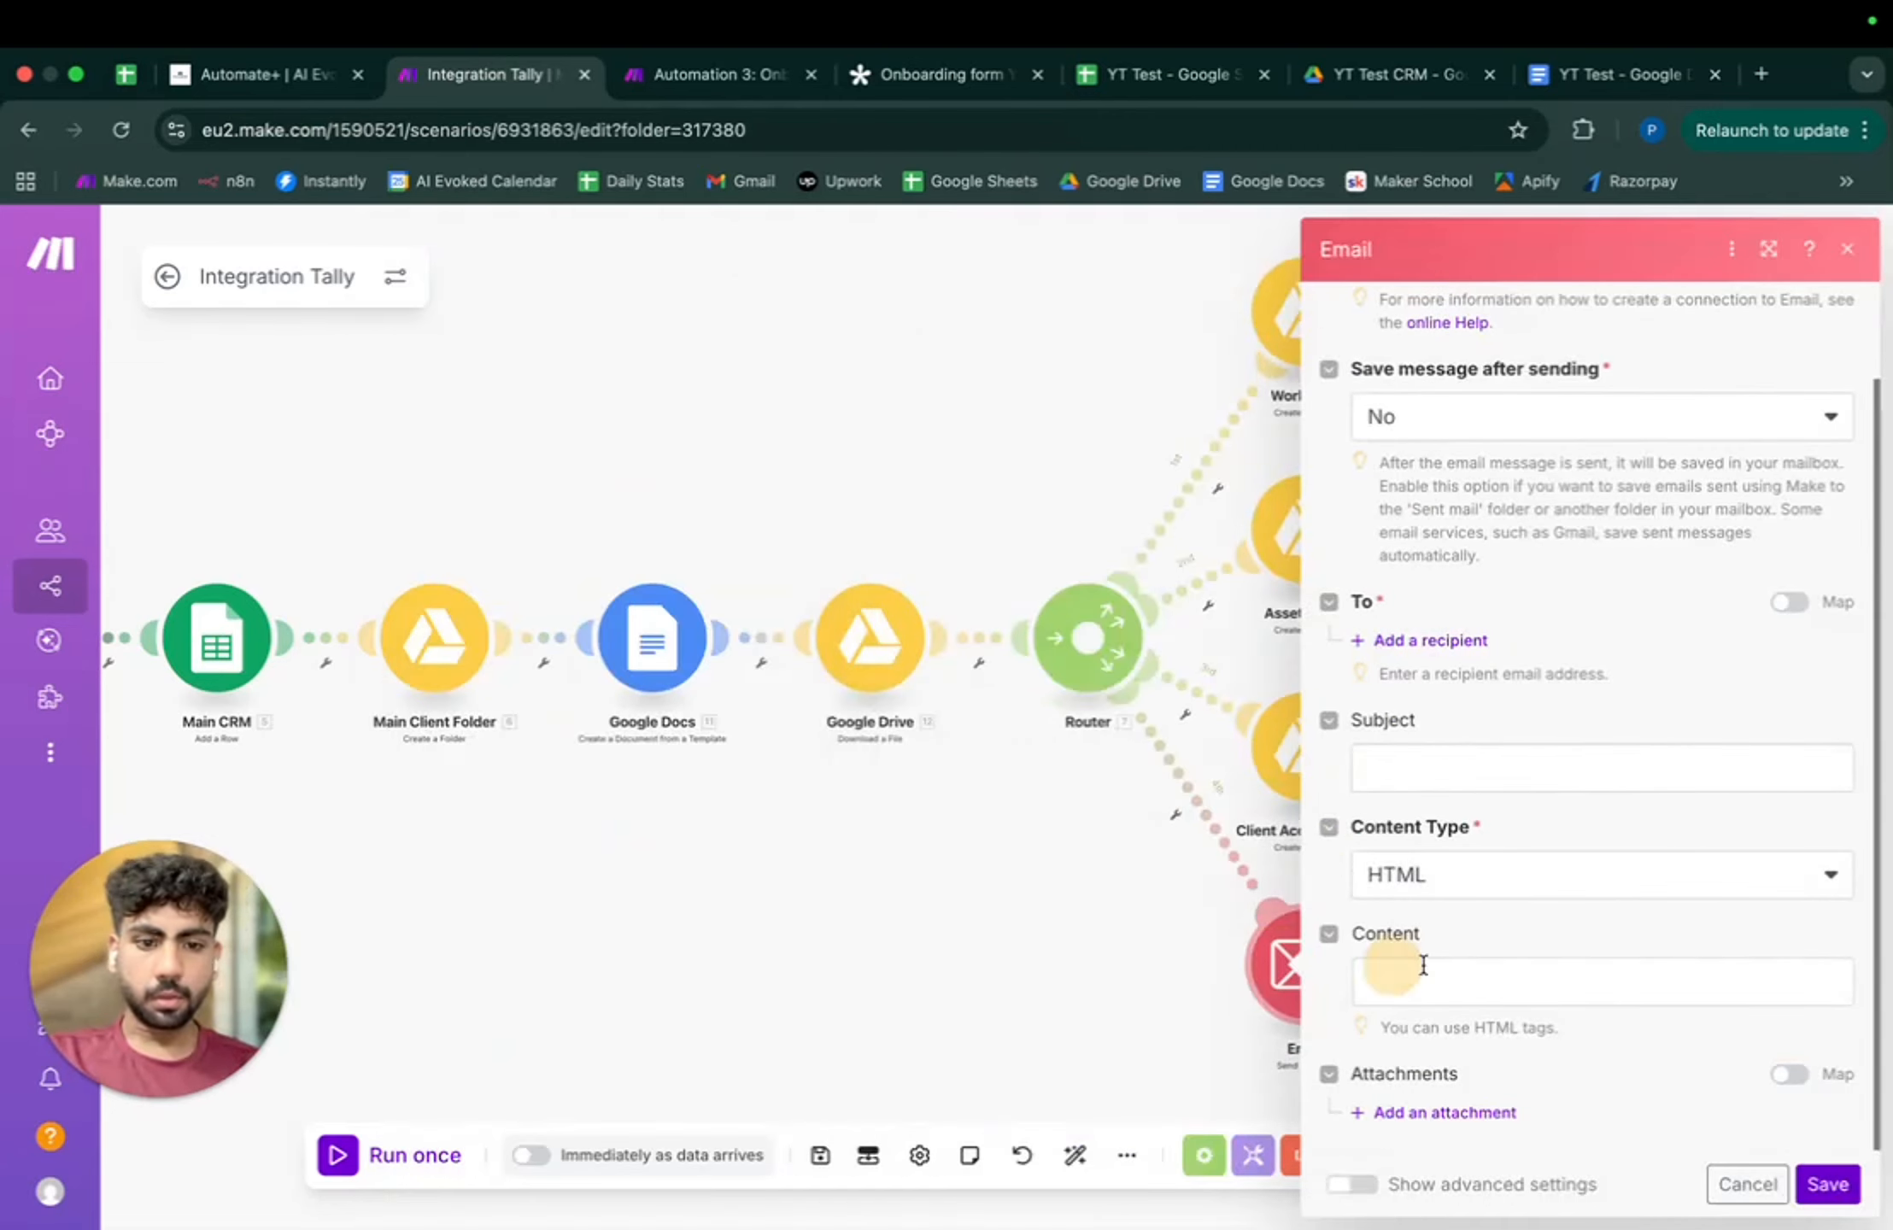
pyautogui.click(889, 947)
pyautogui.click(1521, 964)
pyautogui.scroll(-3, 1085, 846)
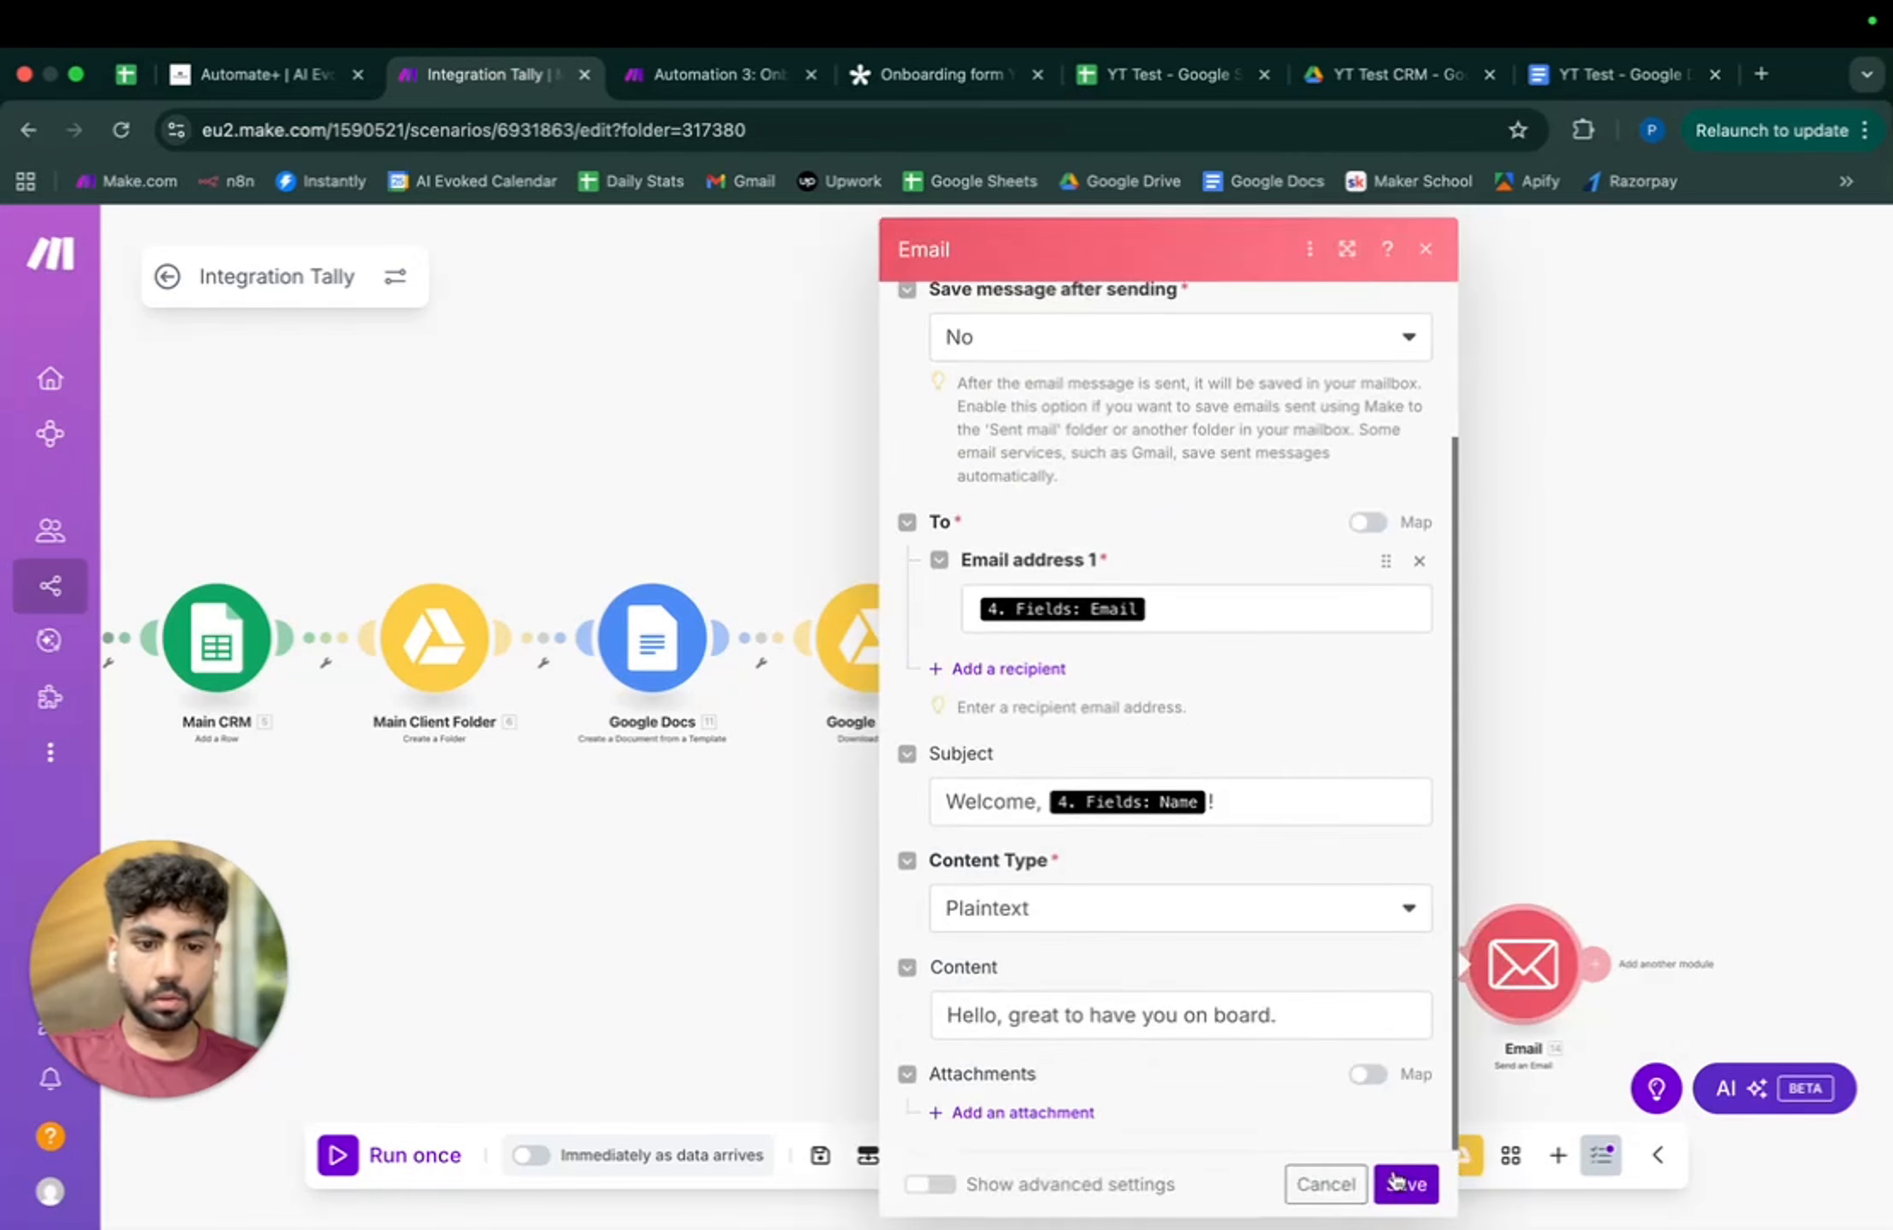
pyautogui.click(1404, 1185)
# - Rename the welcome Email module to 'Client Email'
pyautogui.rightClick(1524, 939)
pyautogui.click(1622, 1044)
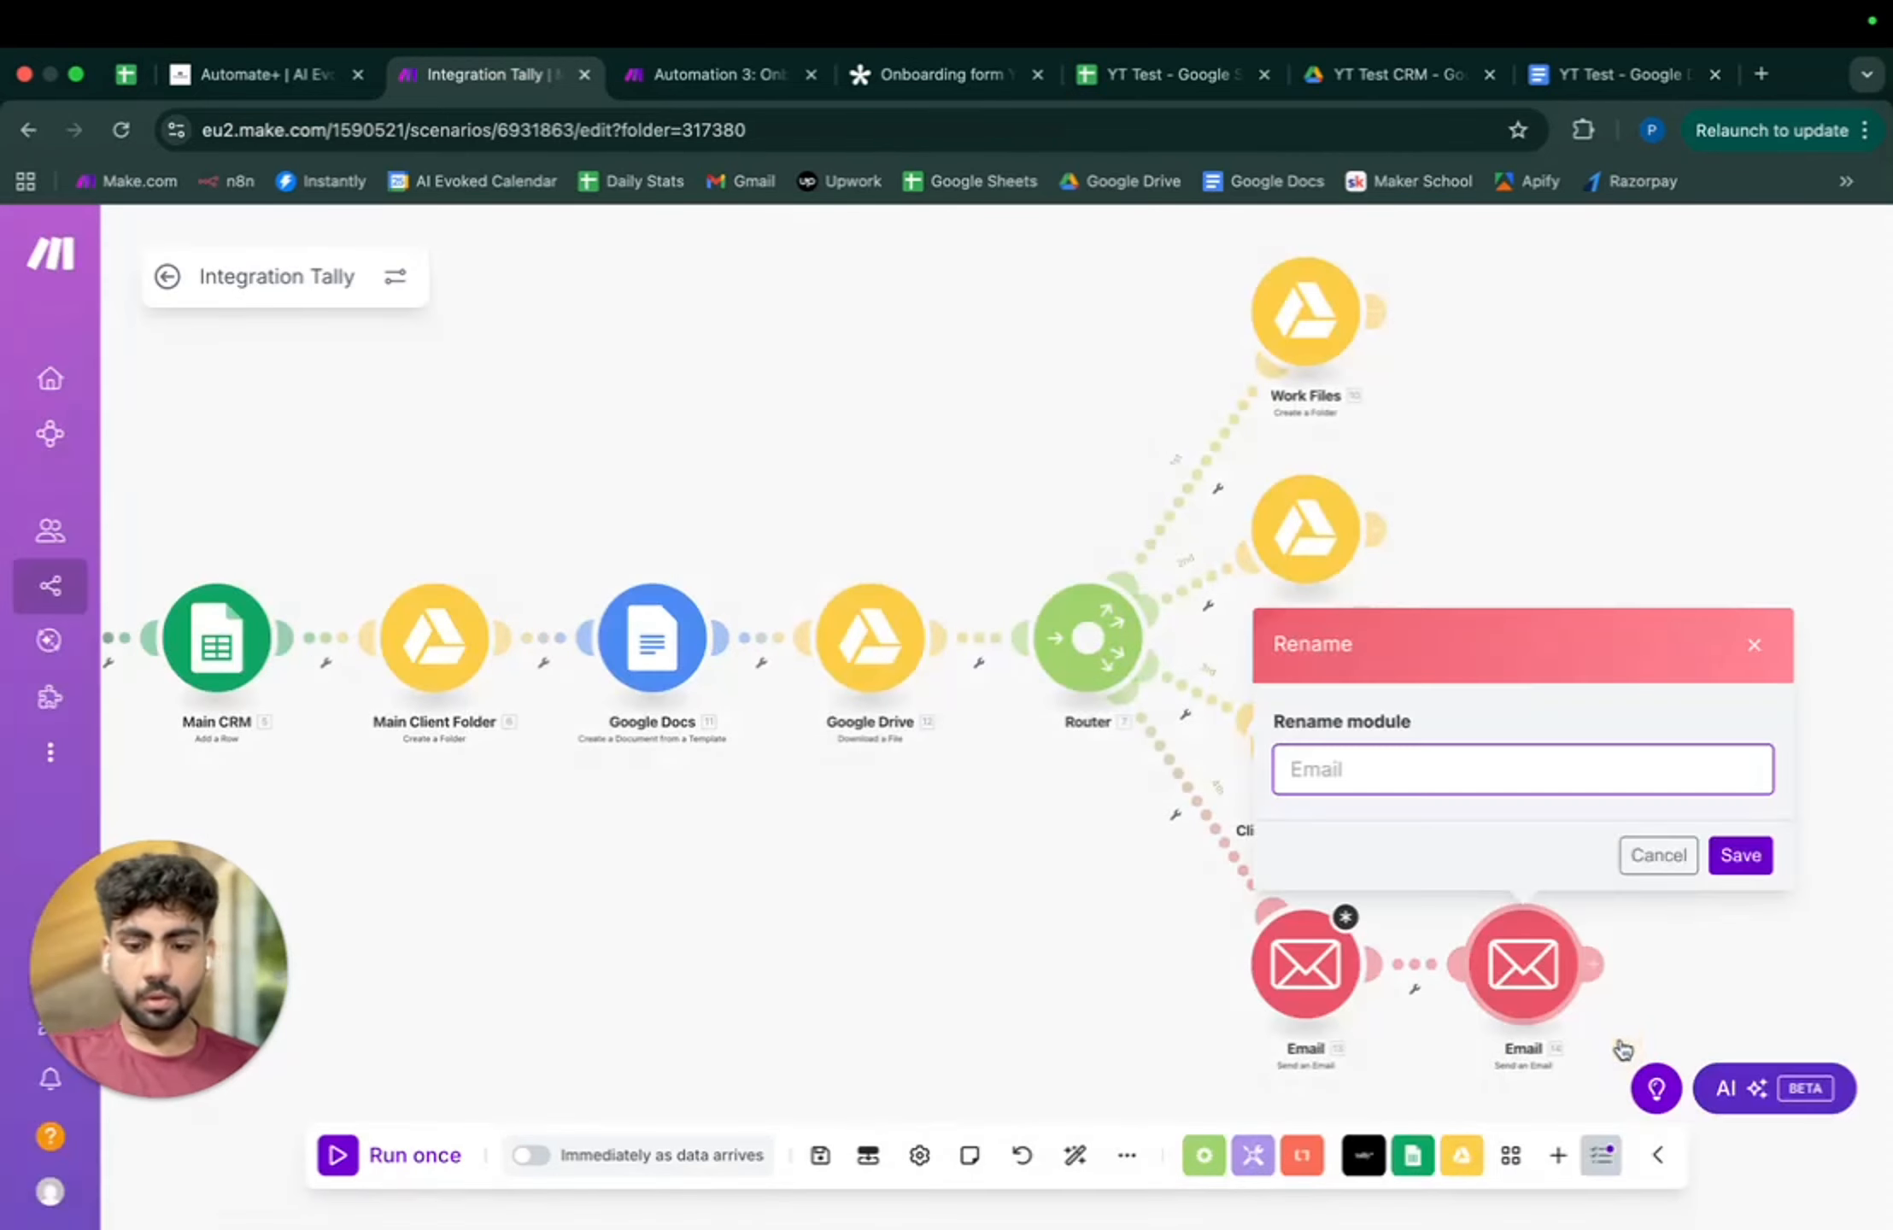
pyautogui.write('Client Email')
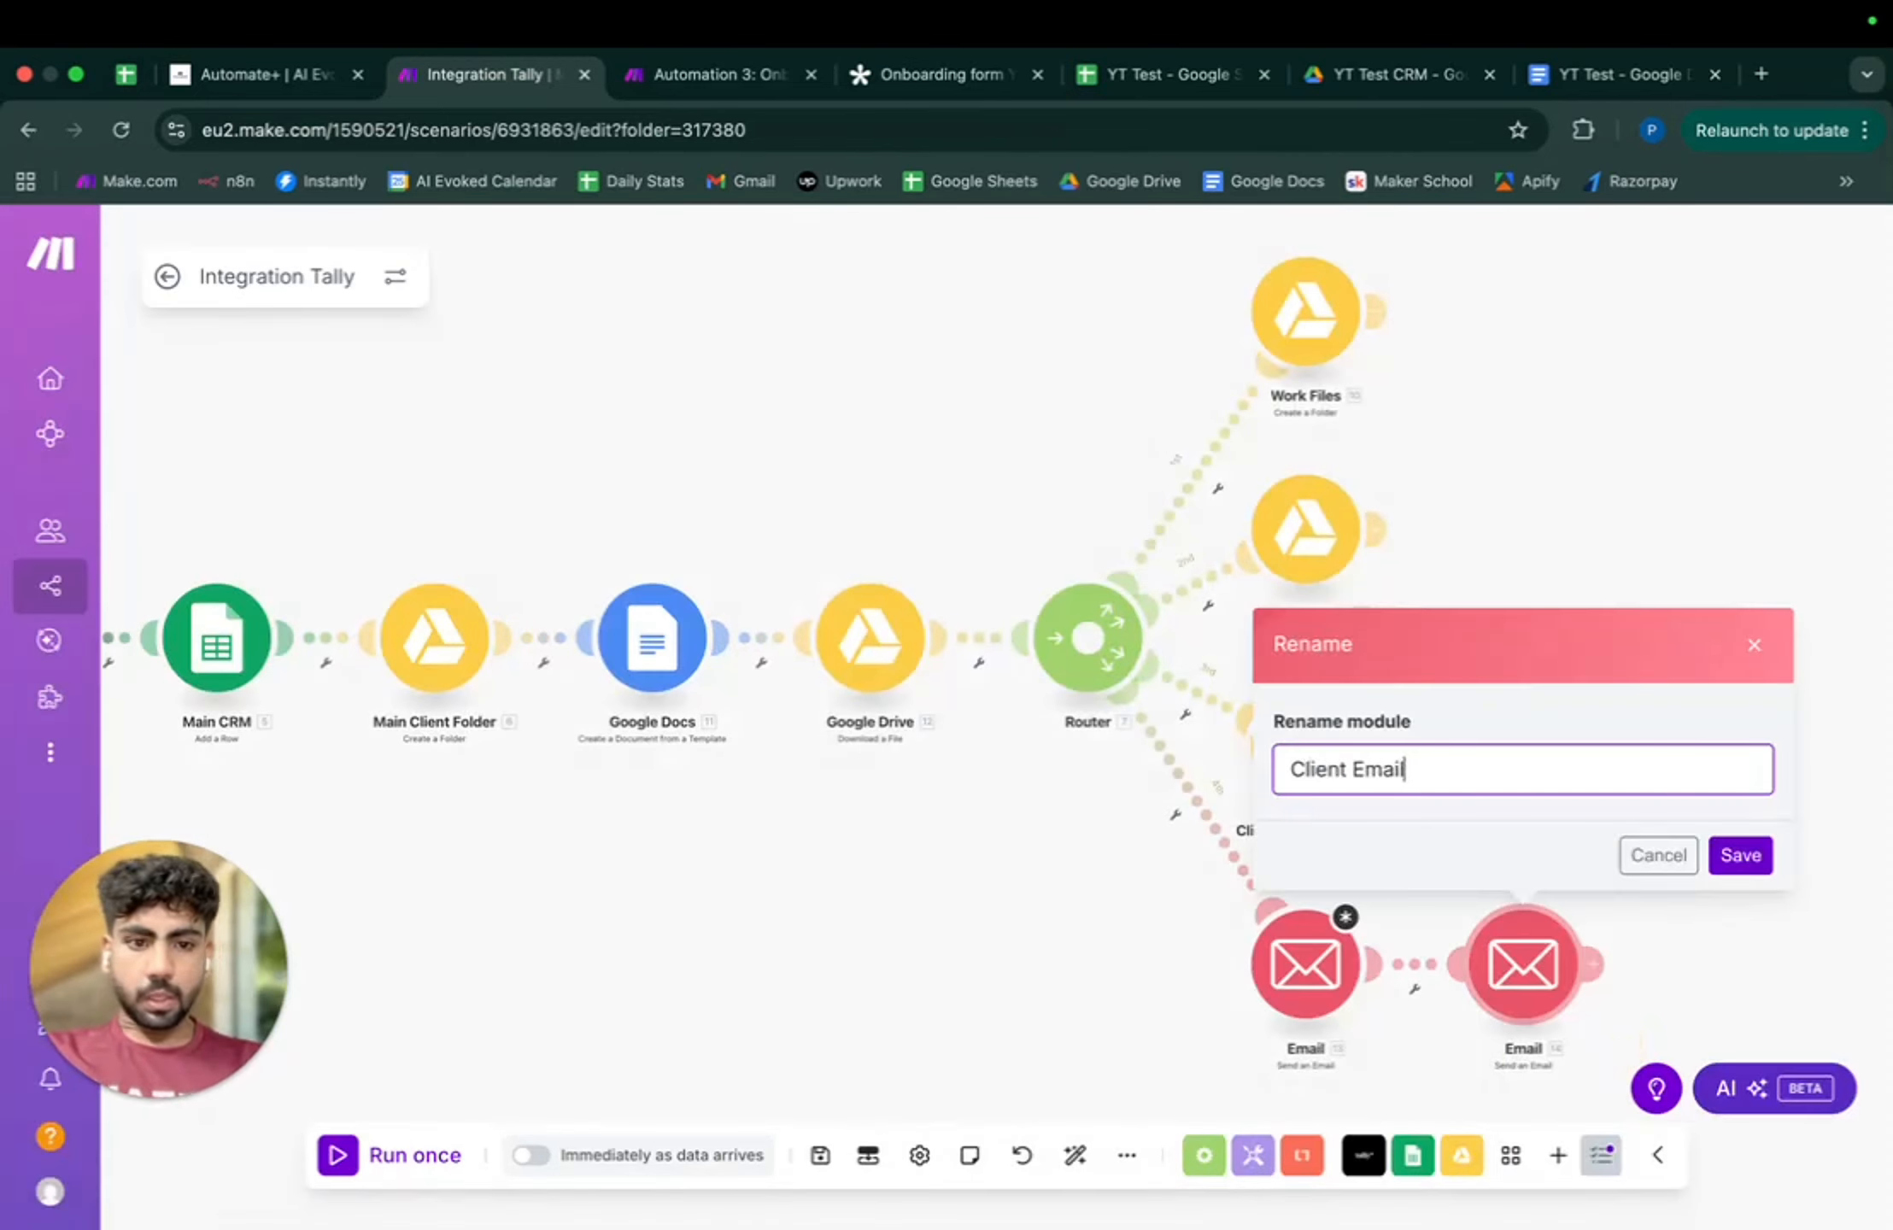
pyautogui.click(1743, 857)
# - In the other Email module, switch to the other mail connection and enter your own address as recipient
pyautogui.click(1288, 1002)
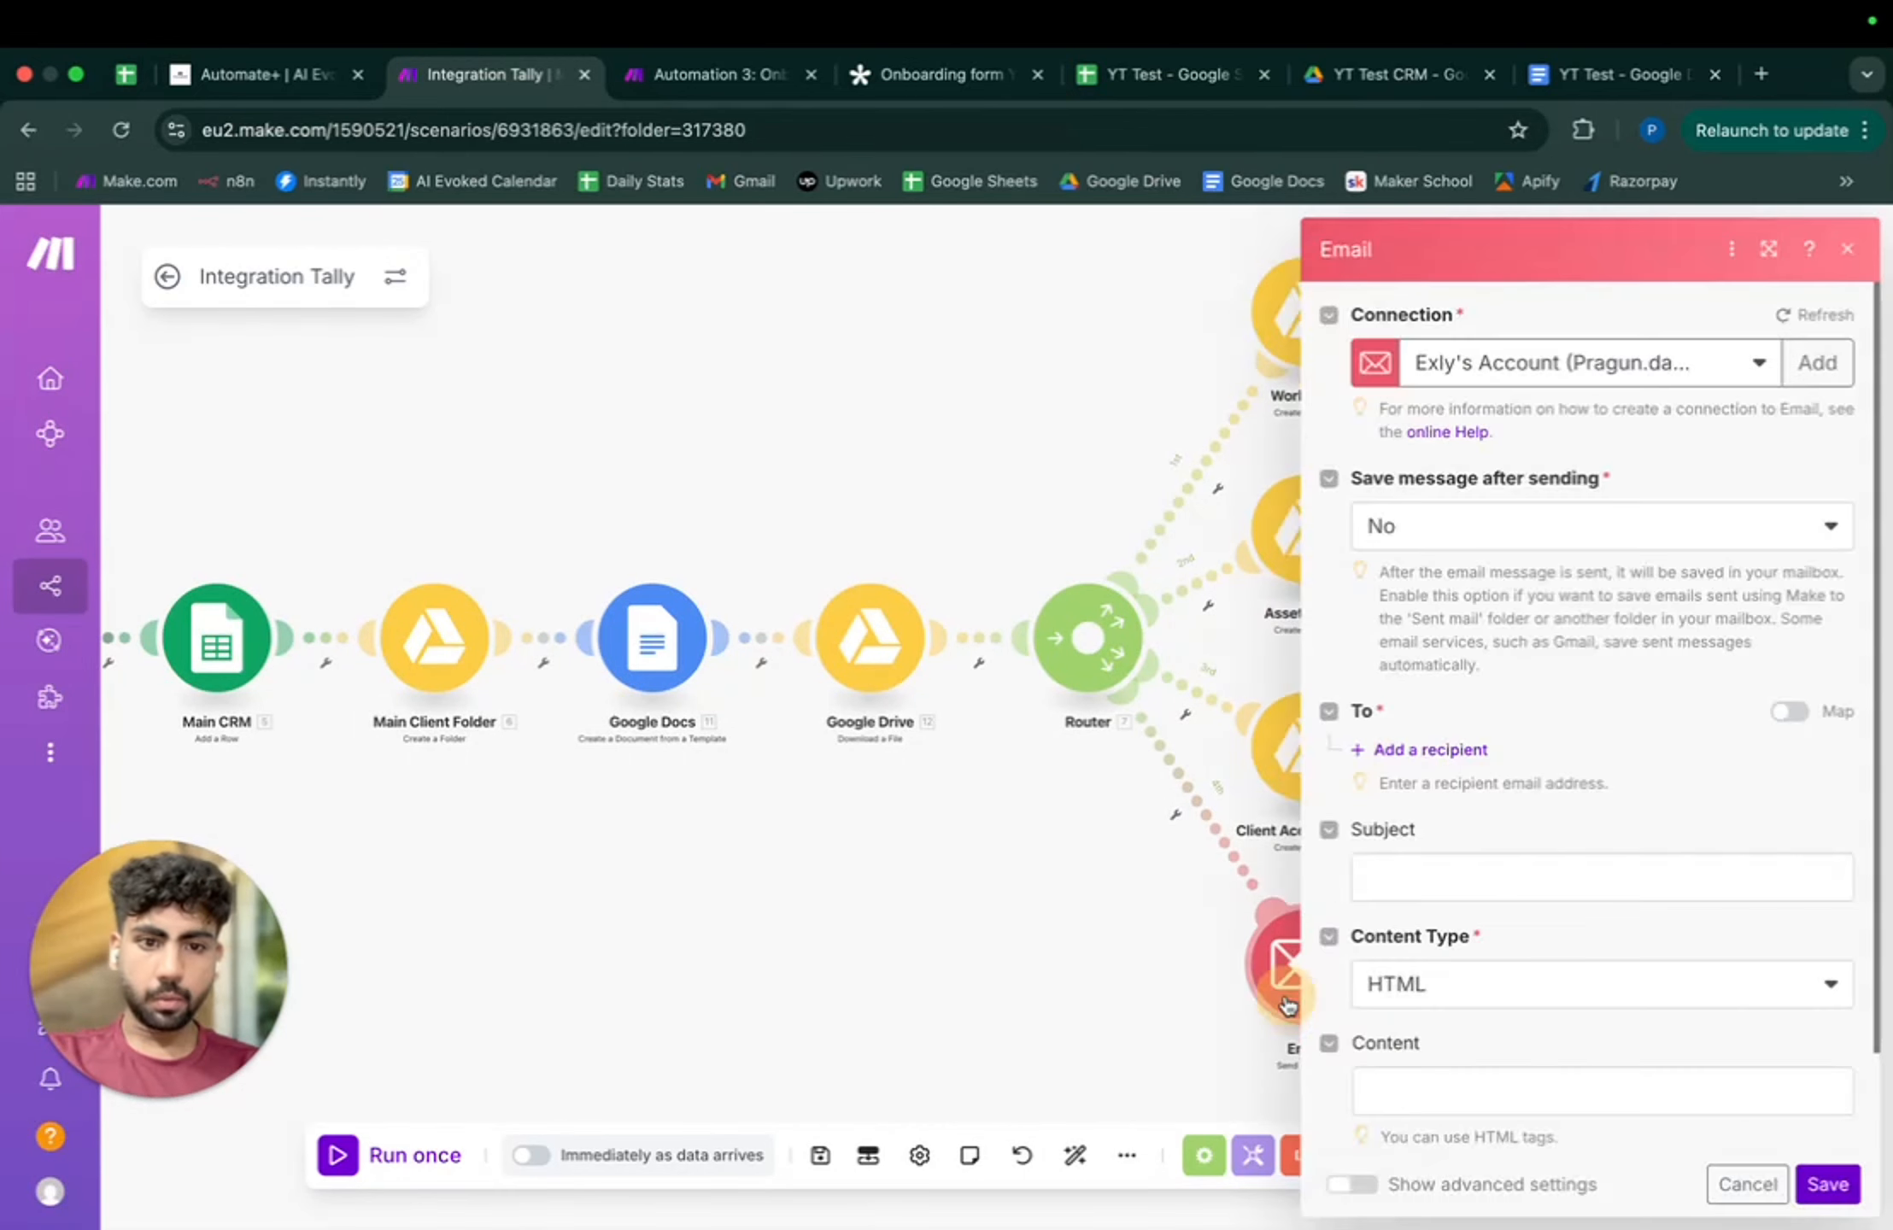
pyautogui.click(1479, 367)
pyautogui.click(1503, 542)
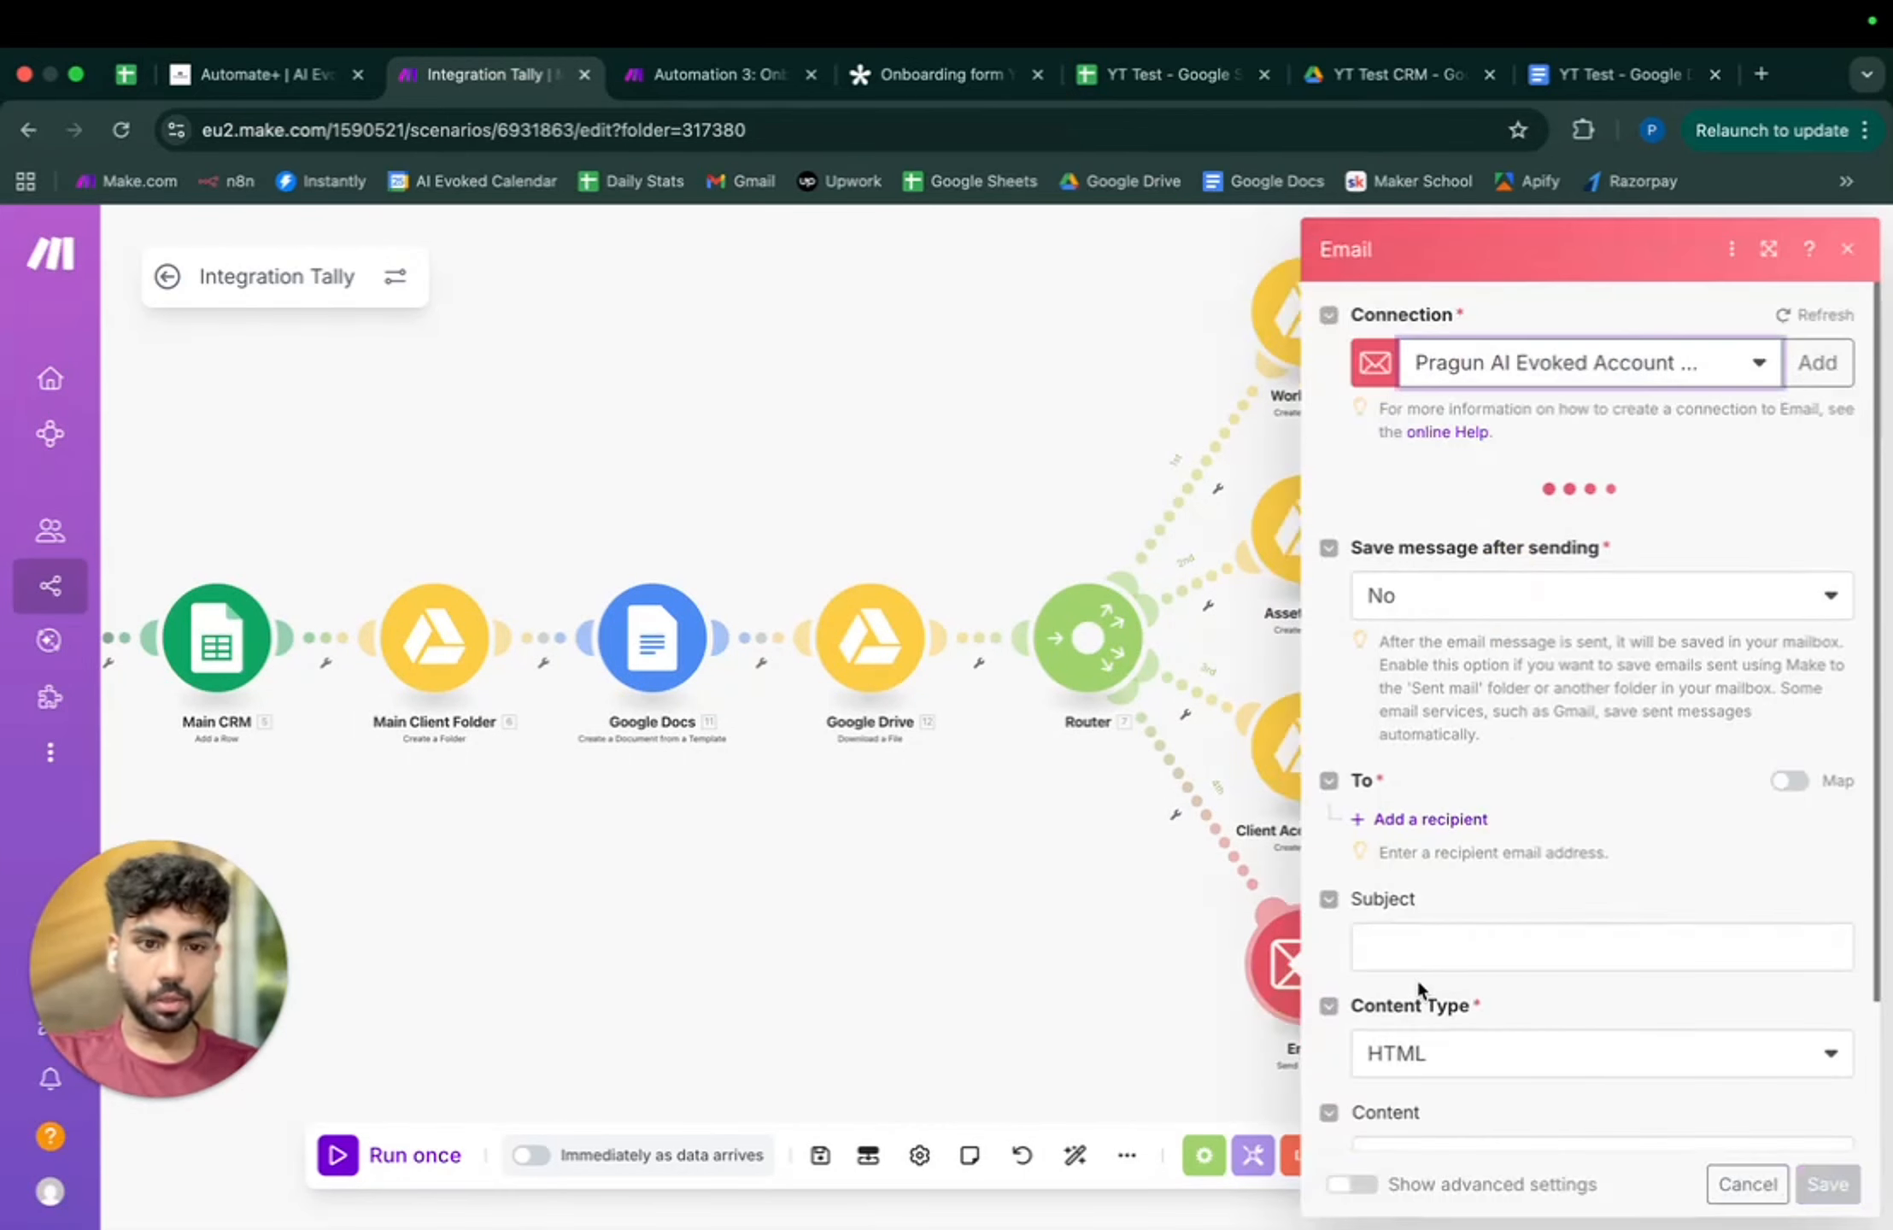
pyautogui.click(1435, 824)
pyautogui.click(1440, 810)
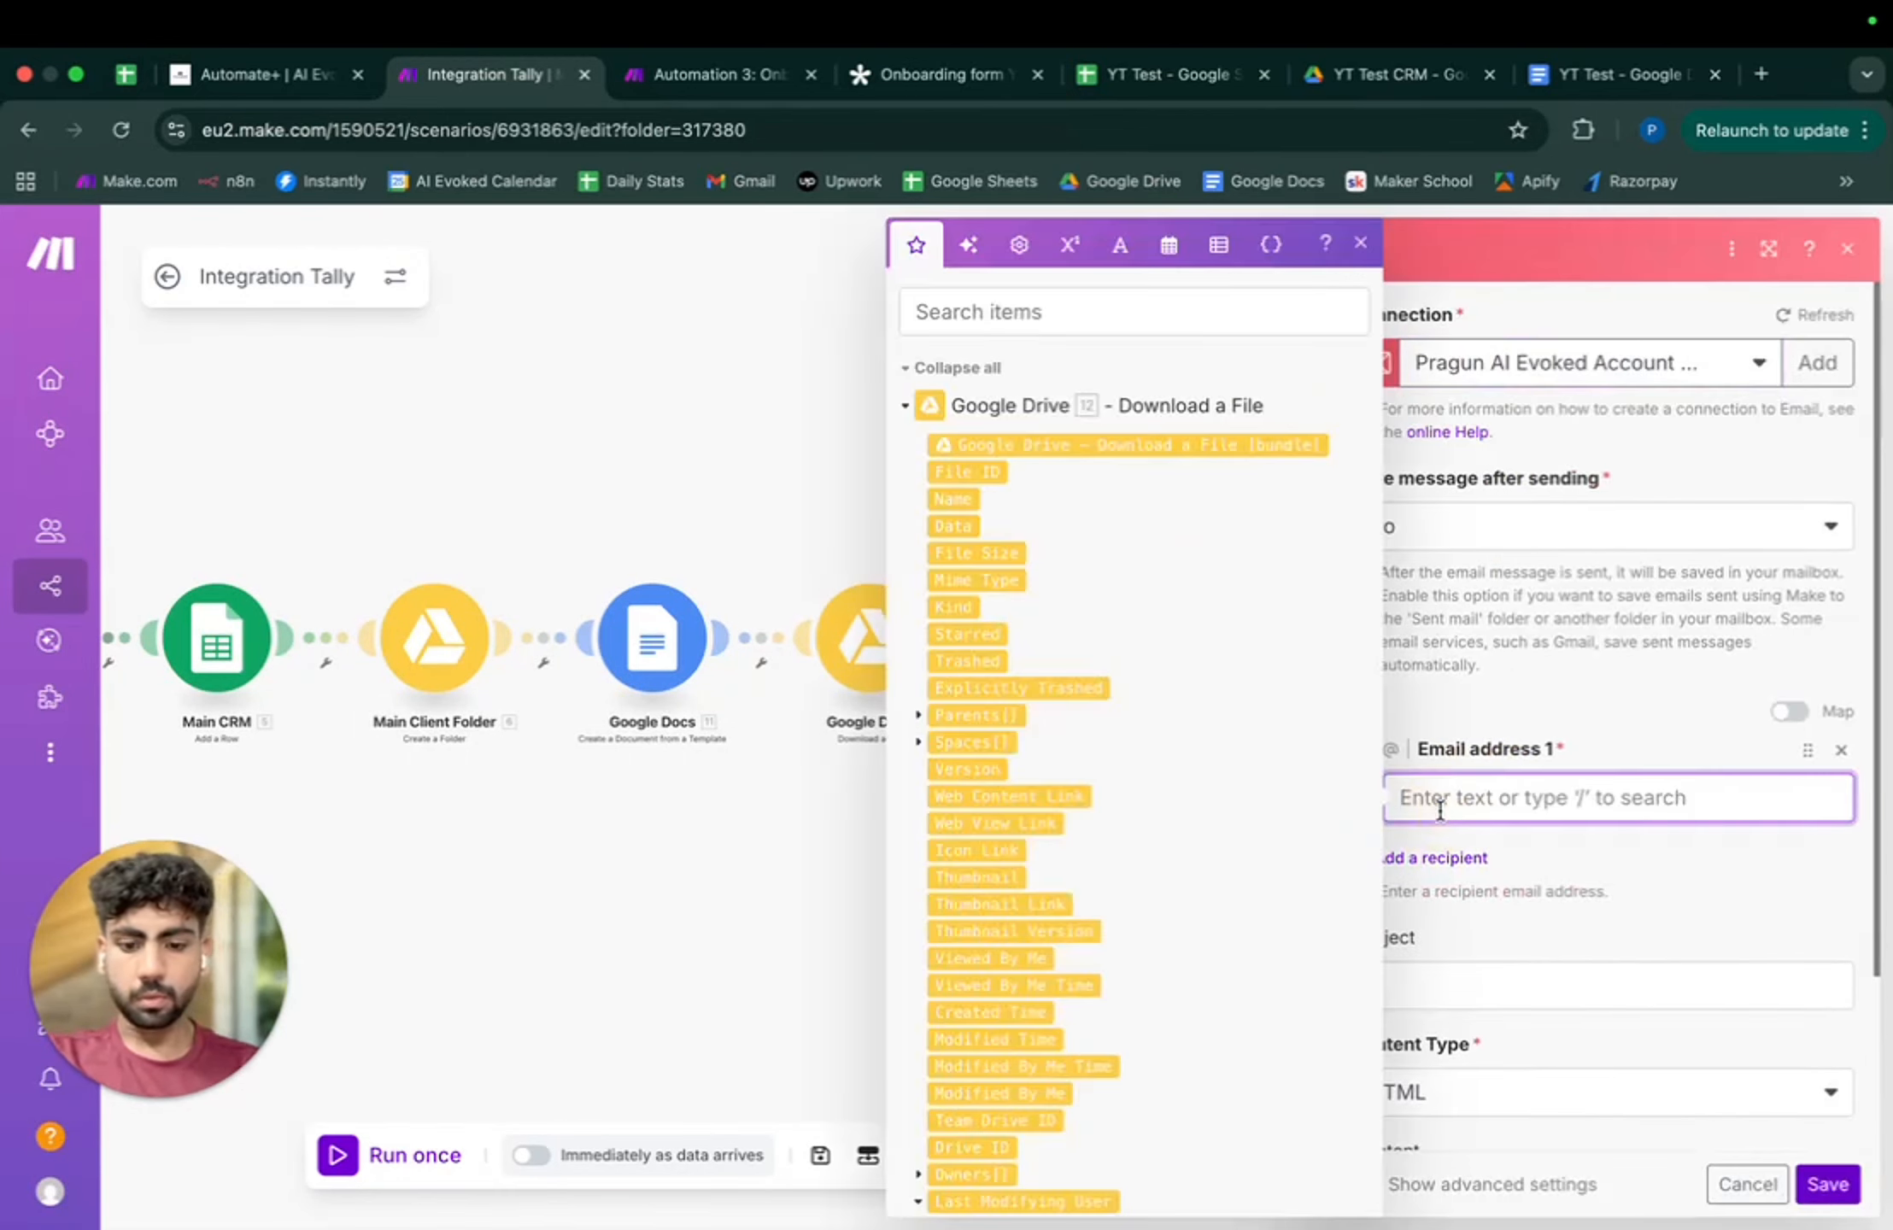
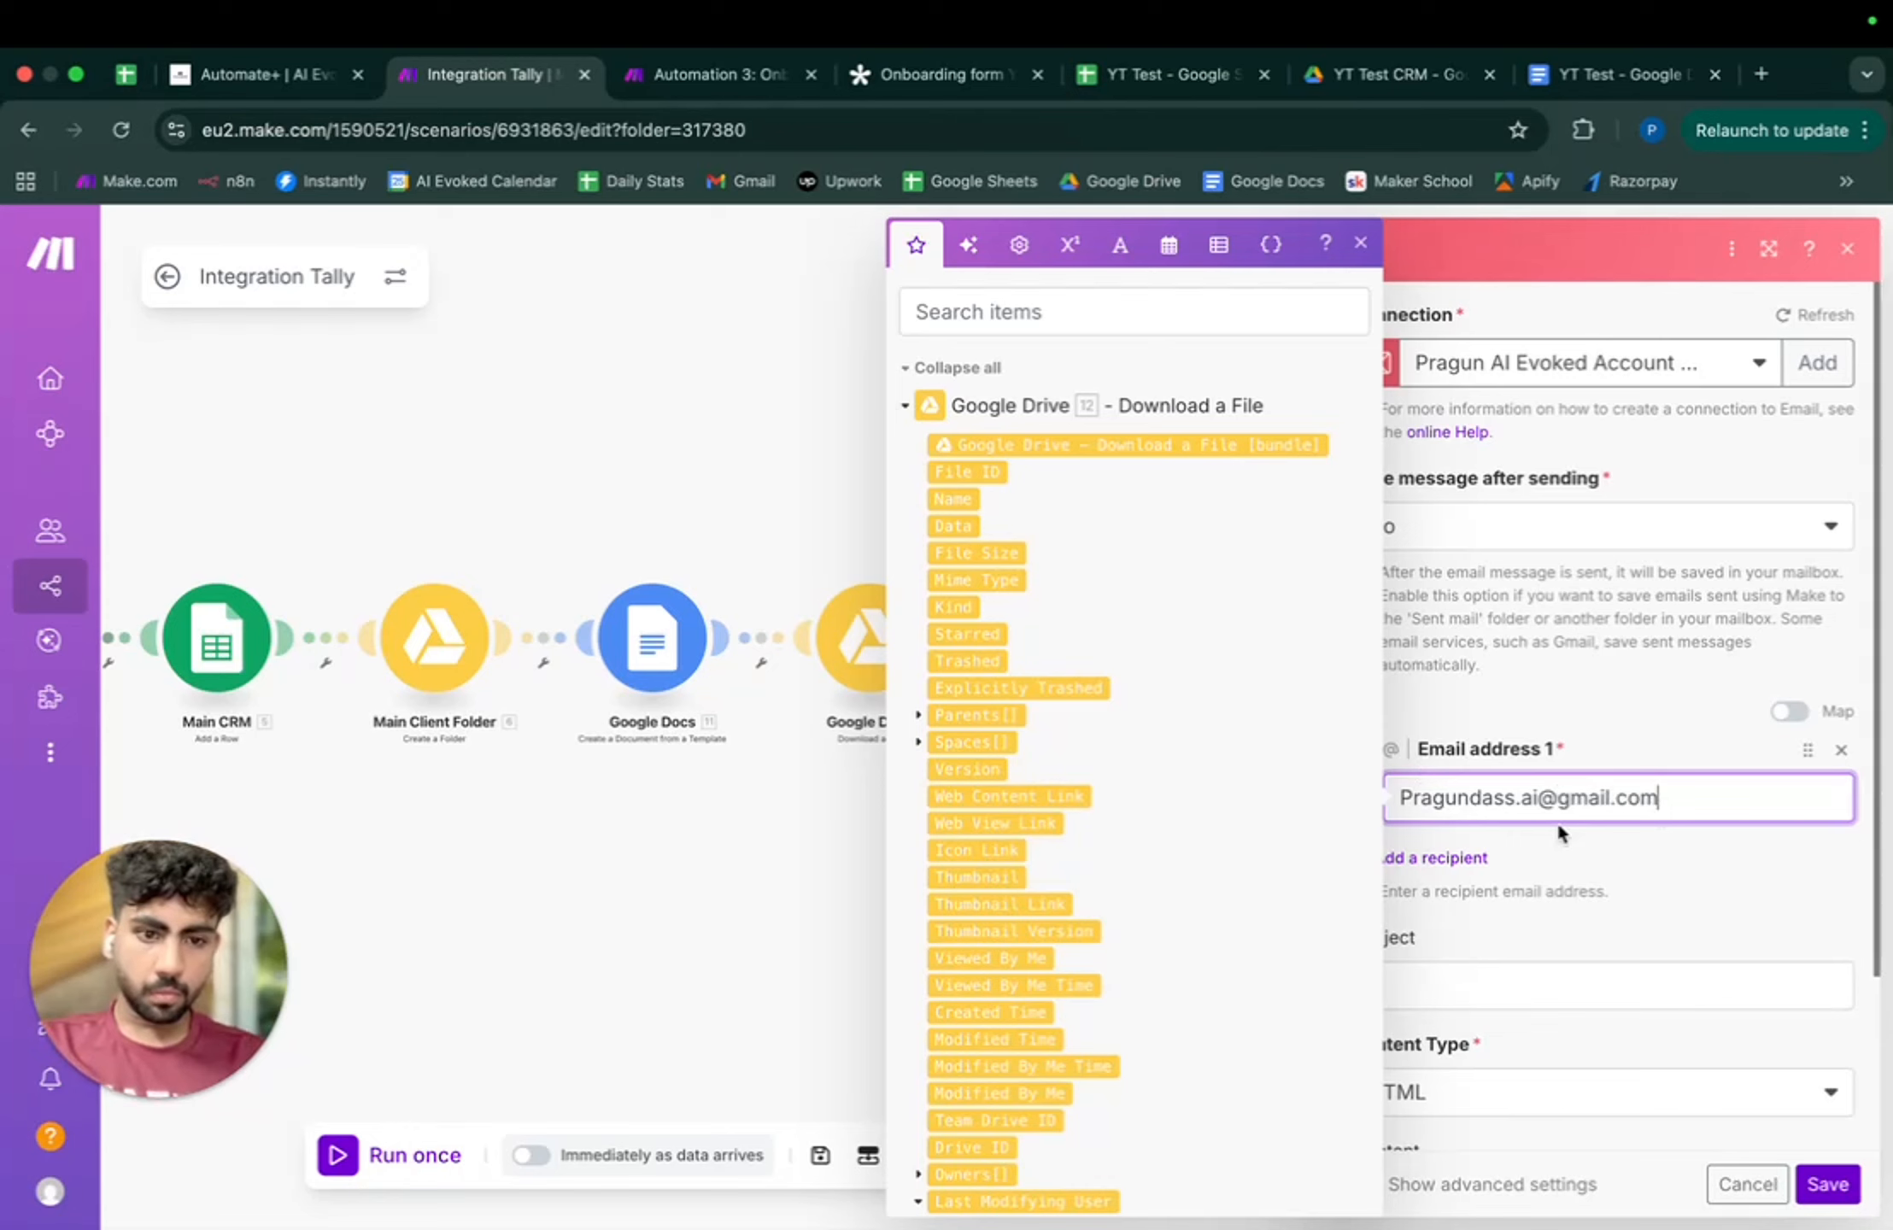
pyautogui.click(1509, 984)
# - Begin the notification subject with 'New' and set the content type to Plaintext
pyautogui.write('New Client')
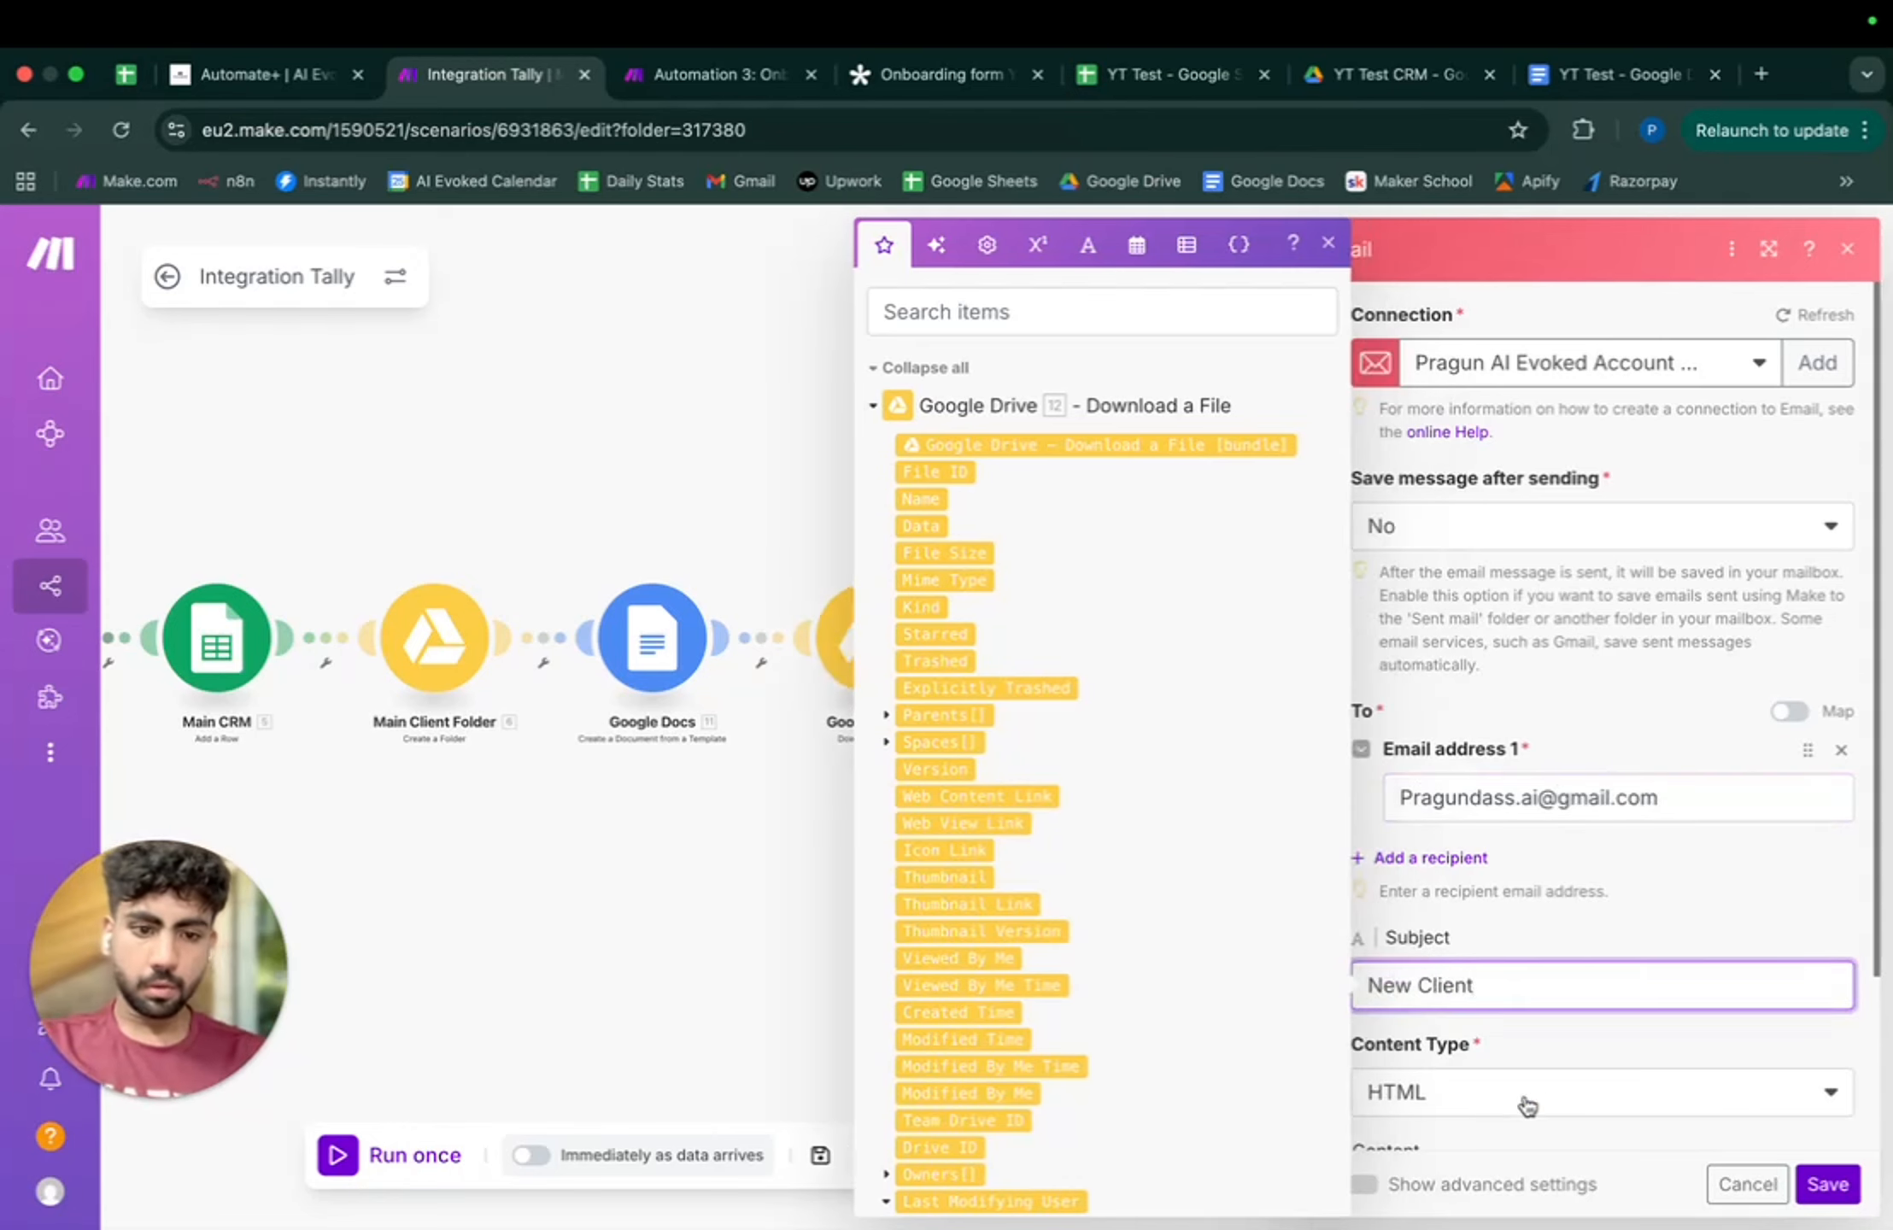
pyautogui.click(1528, 1107)
pyautogui.click(1428, 1133)
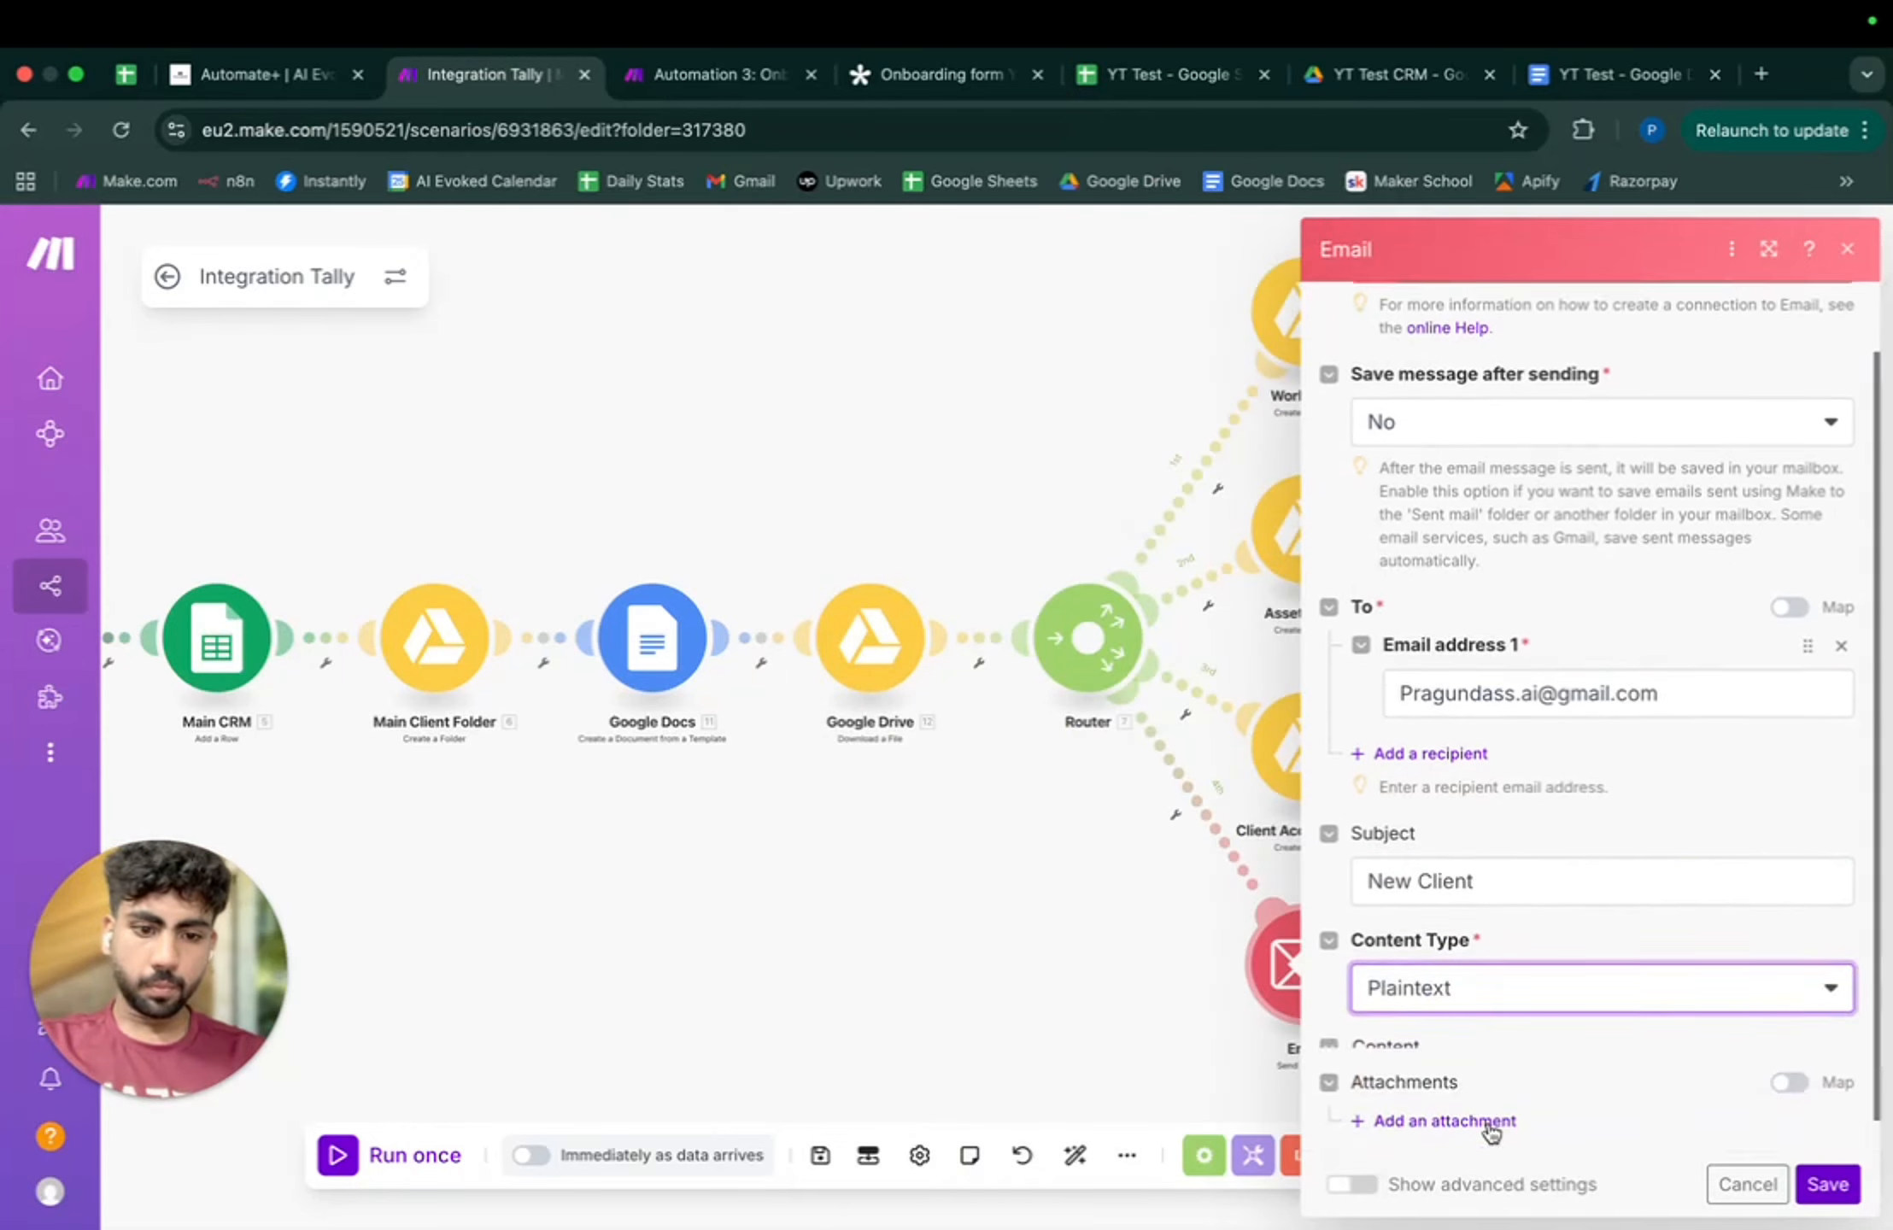
pyautogui.scroll(-1, 1487, 1128)
pyautogui.click(1466, 1015)
# - Write the body labels 'Client Data:', Name, Email, Phone, Company and Service on separate lines
pyautogui.write('Client')
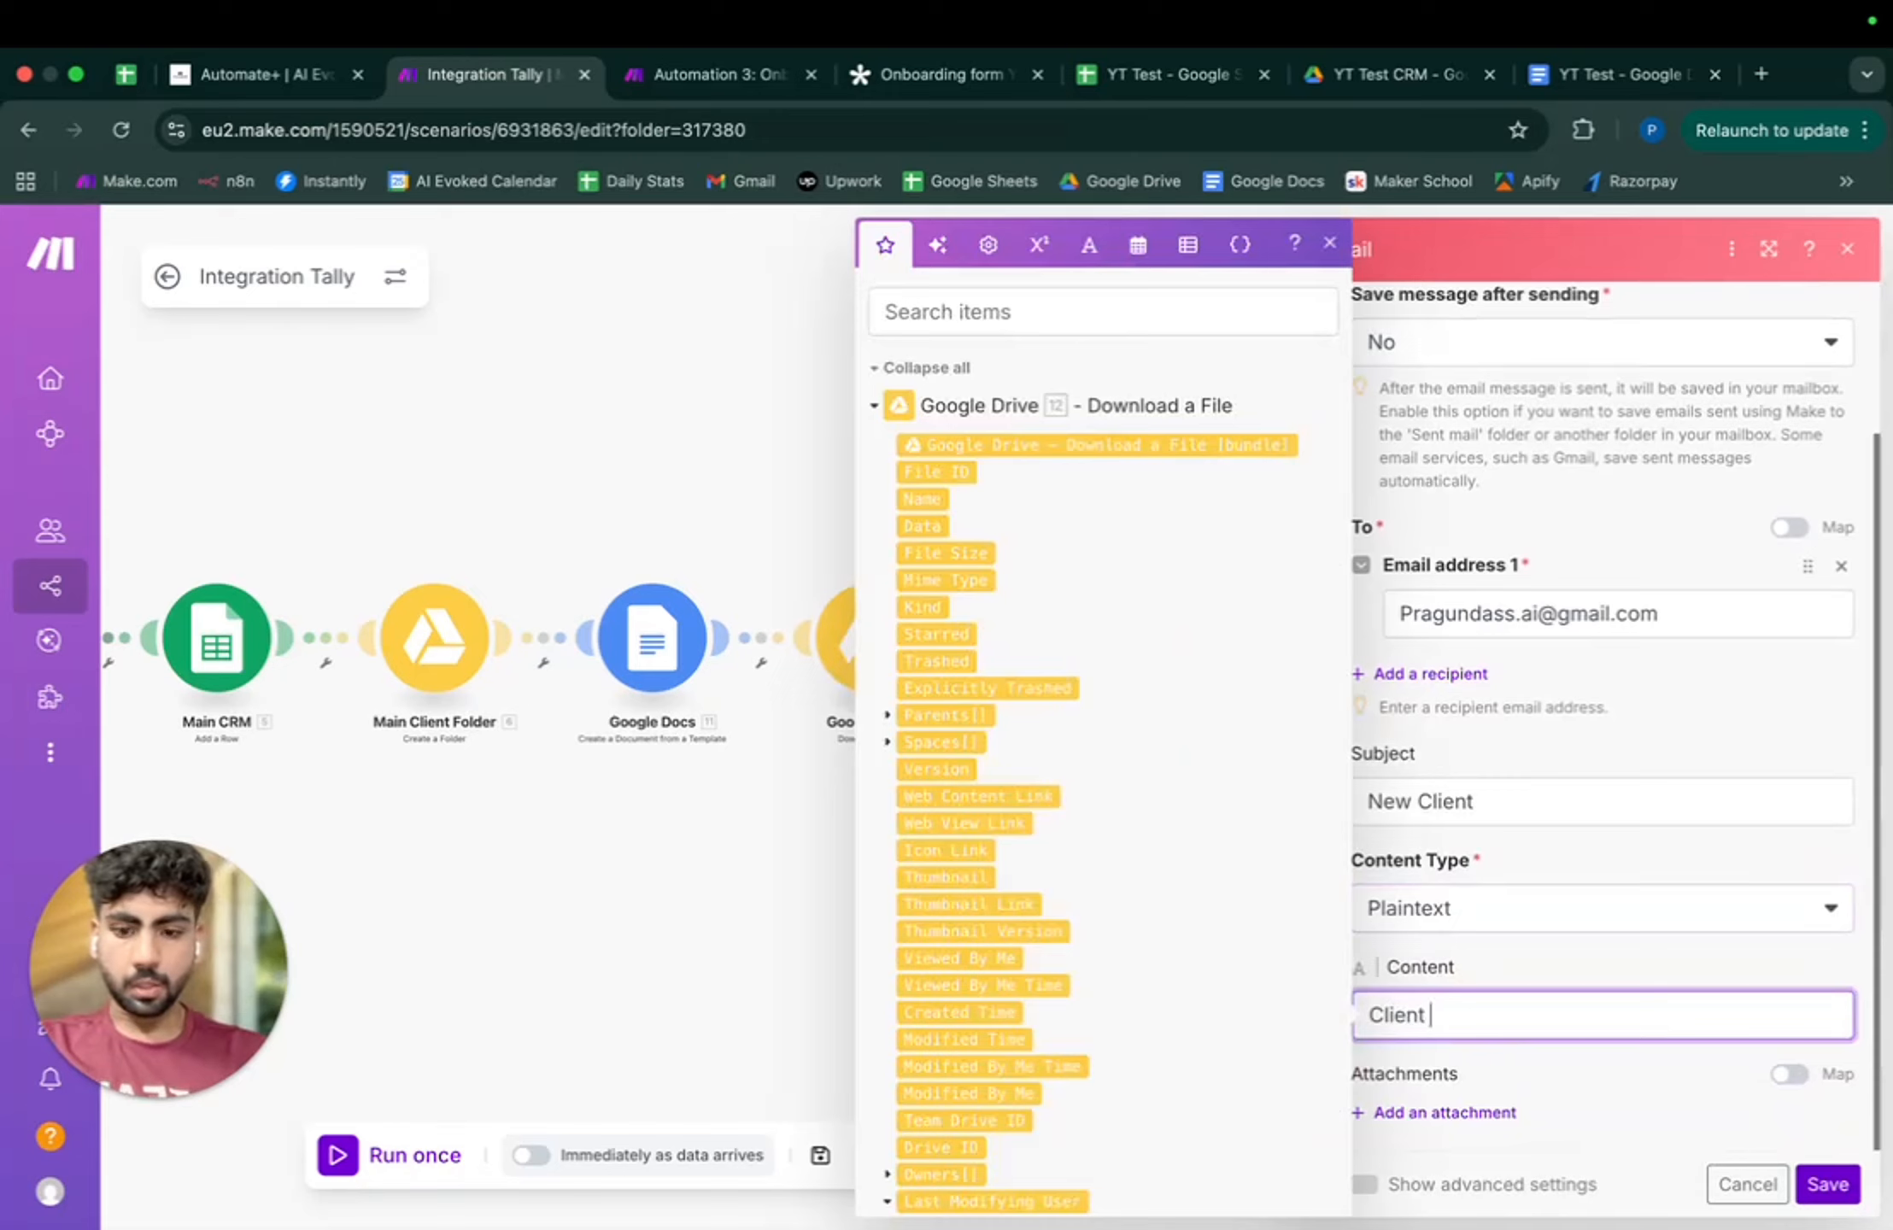
pyautogui.write(' Data:')
pyautogui.press('Return')
pyautogui.write('N')
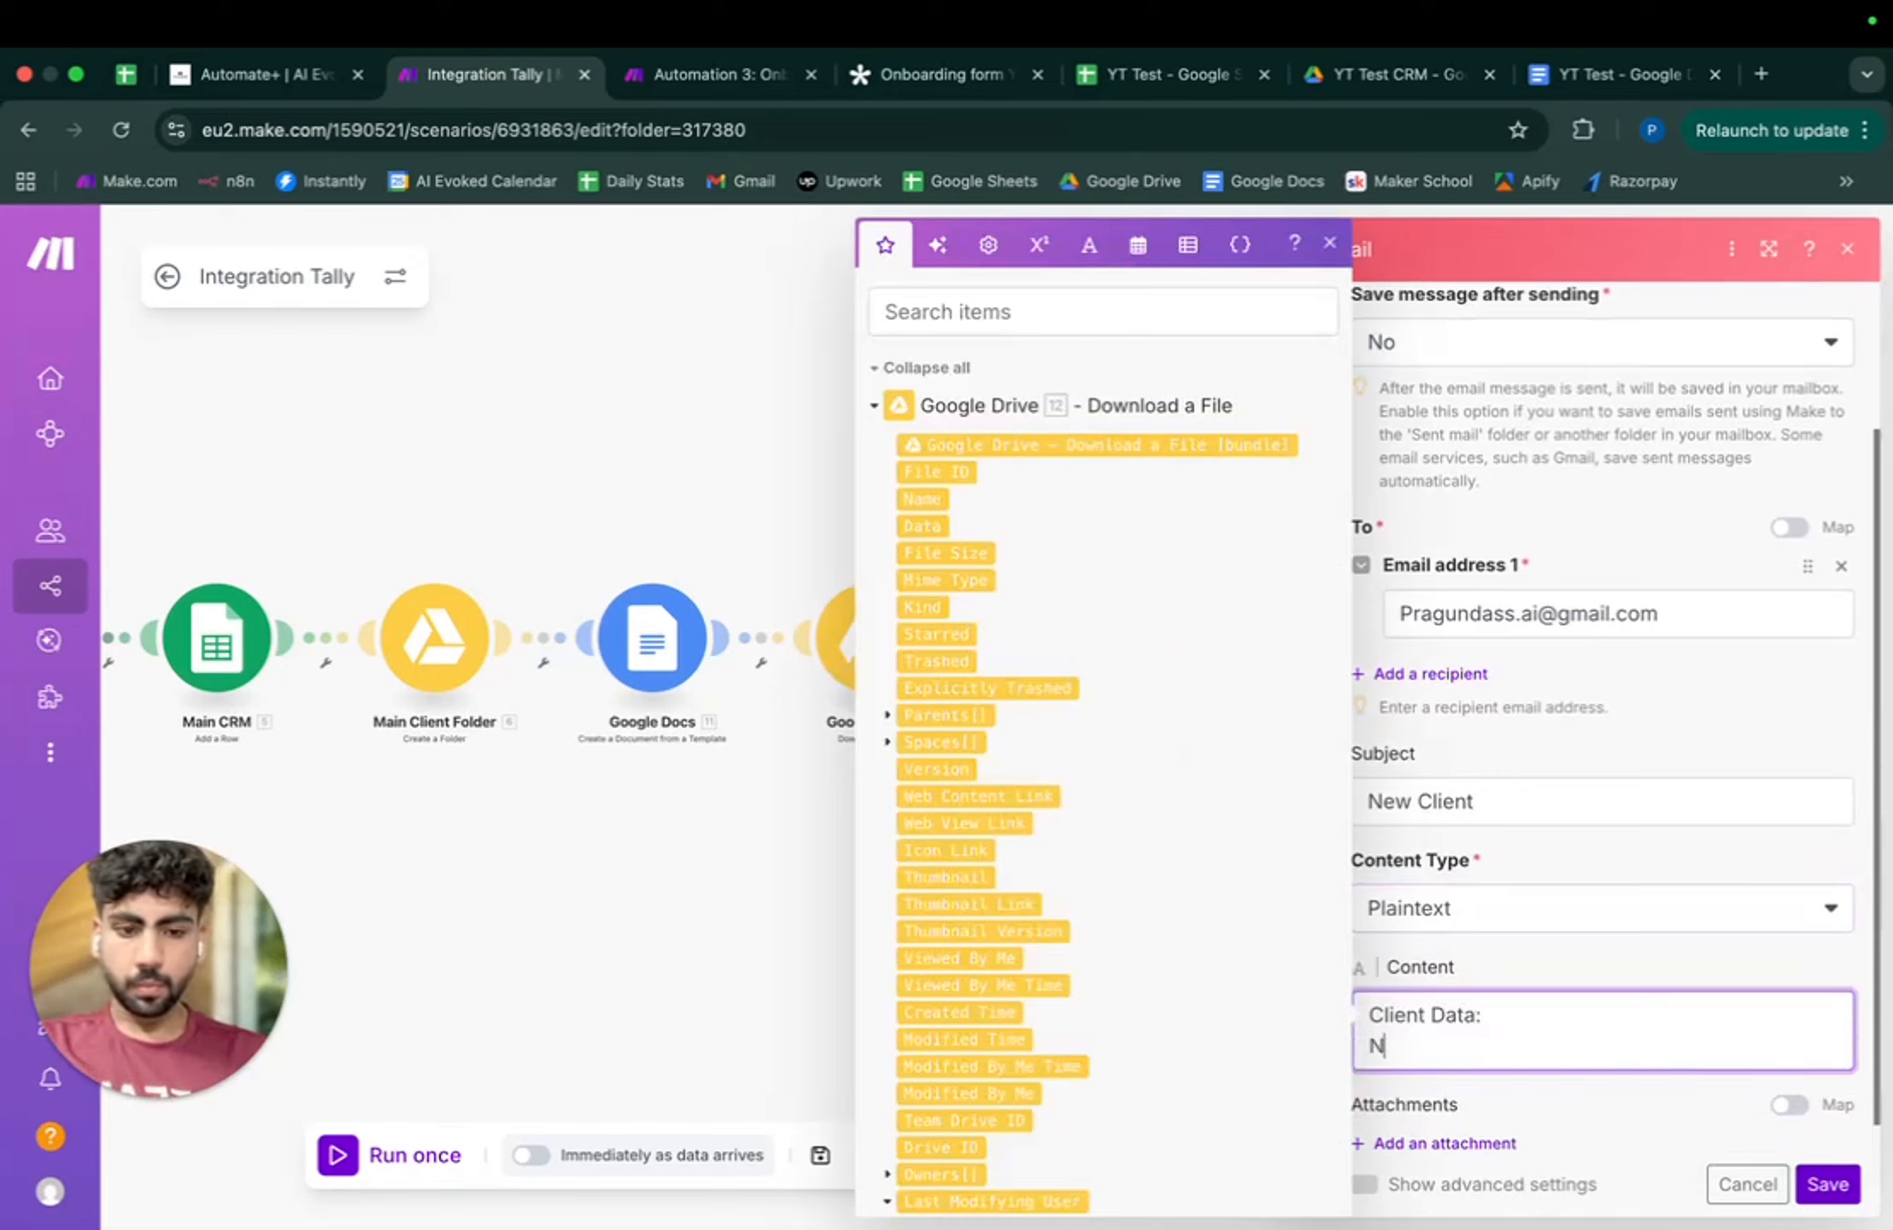
pyautogui.write('ame')
pyautogui.press('Return')
pyautogui.write('Email')
pyautogui.press('Return')
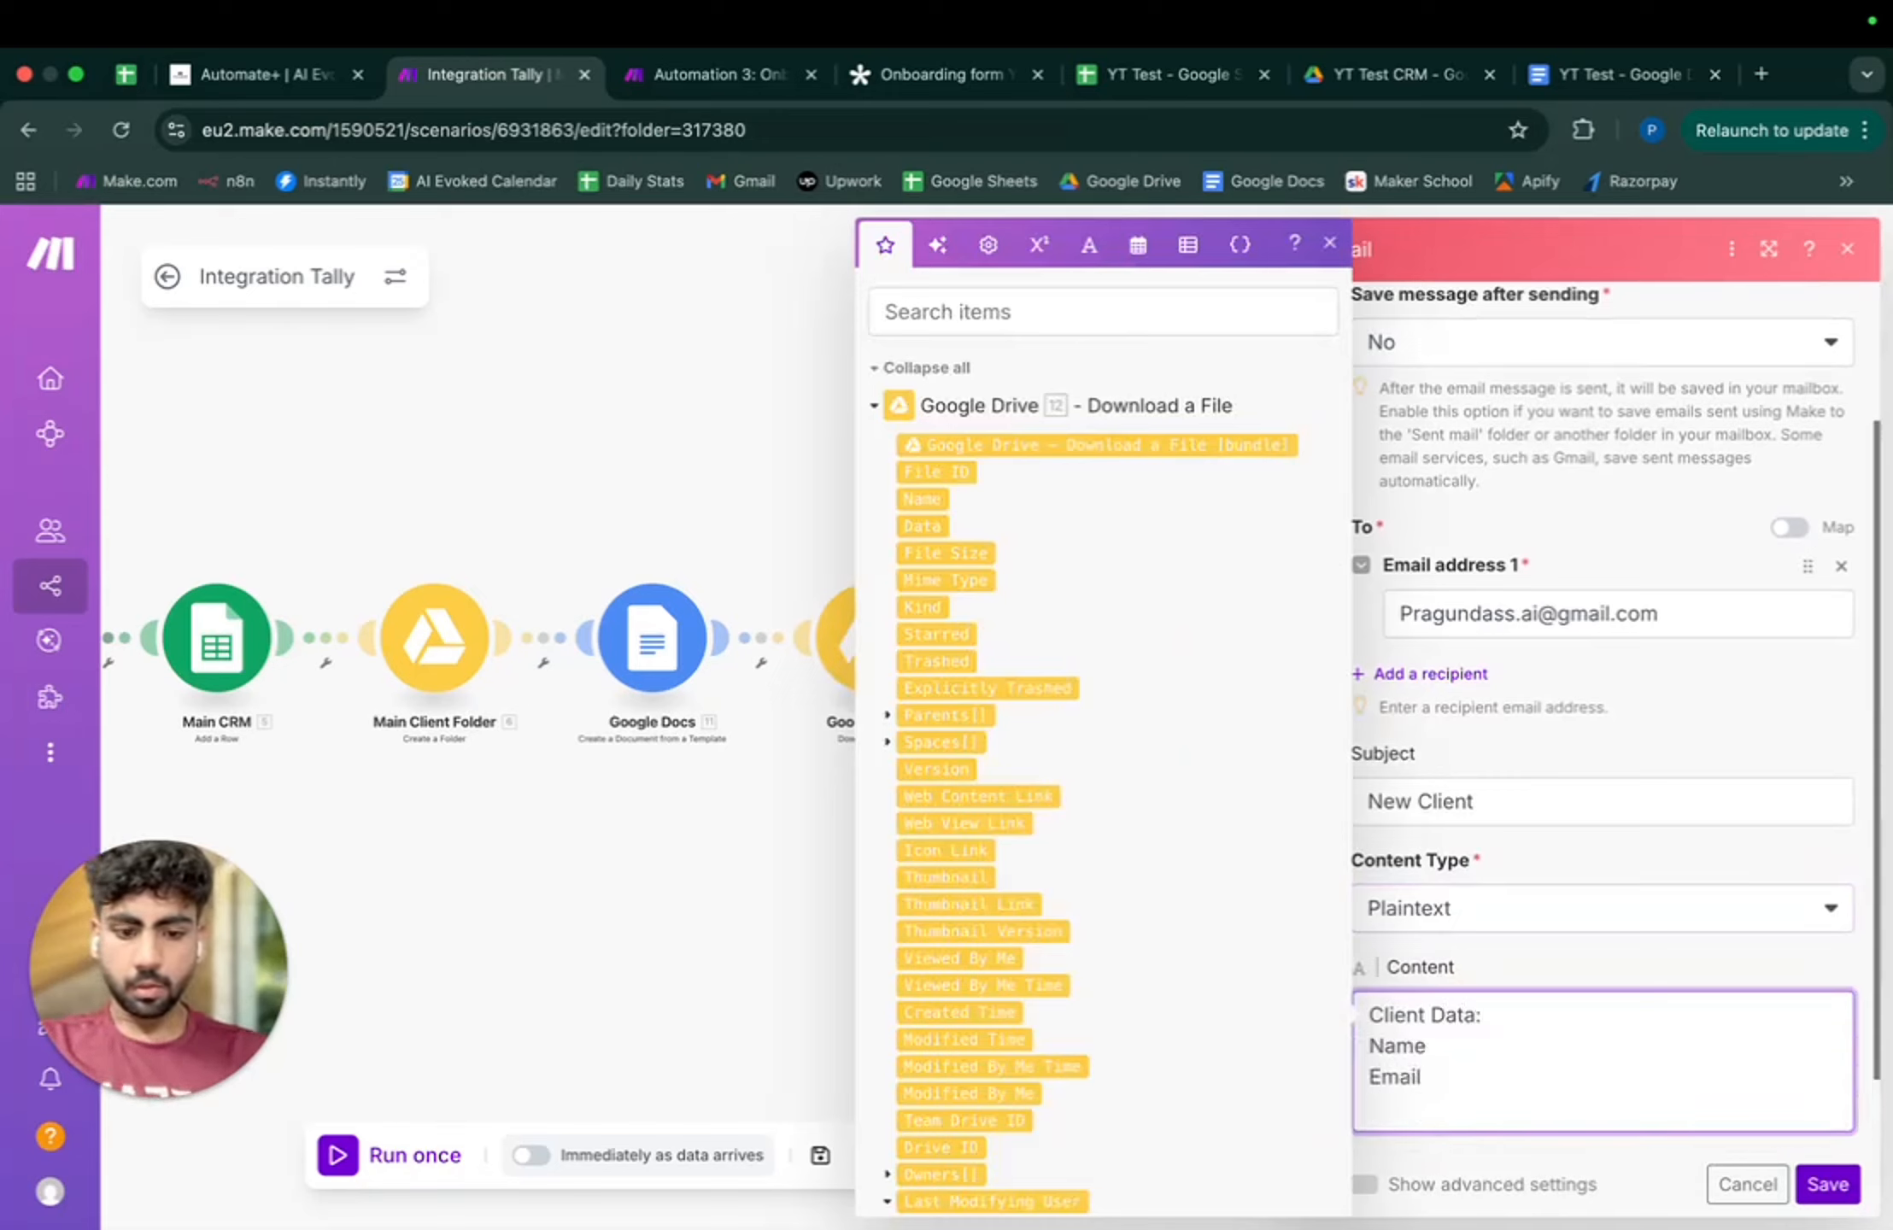
pyautogui.write('Phone')
pyautogui.press('Return')
pyautogui.write('Co')
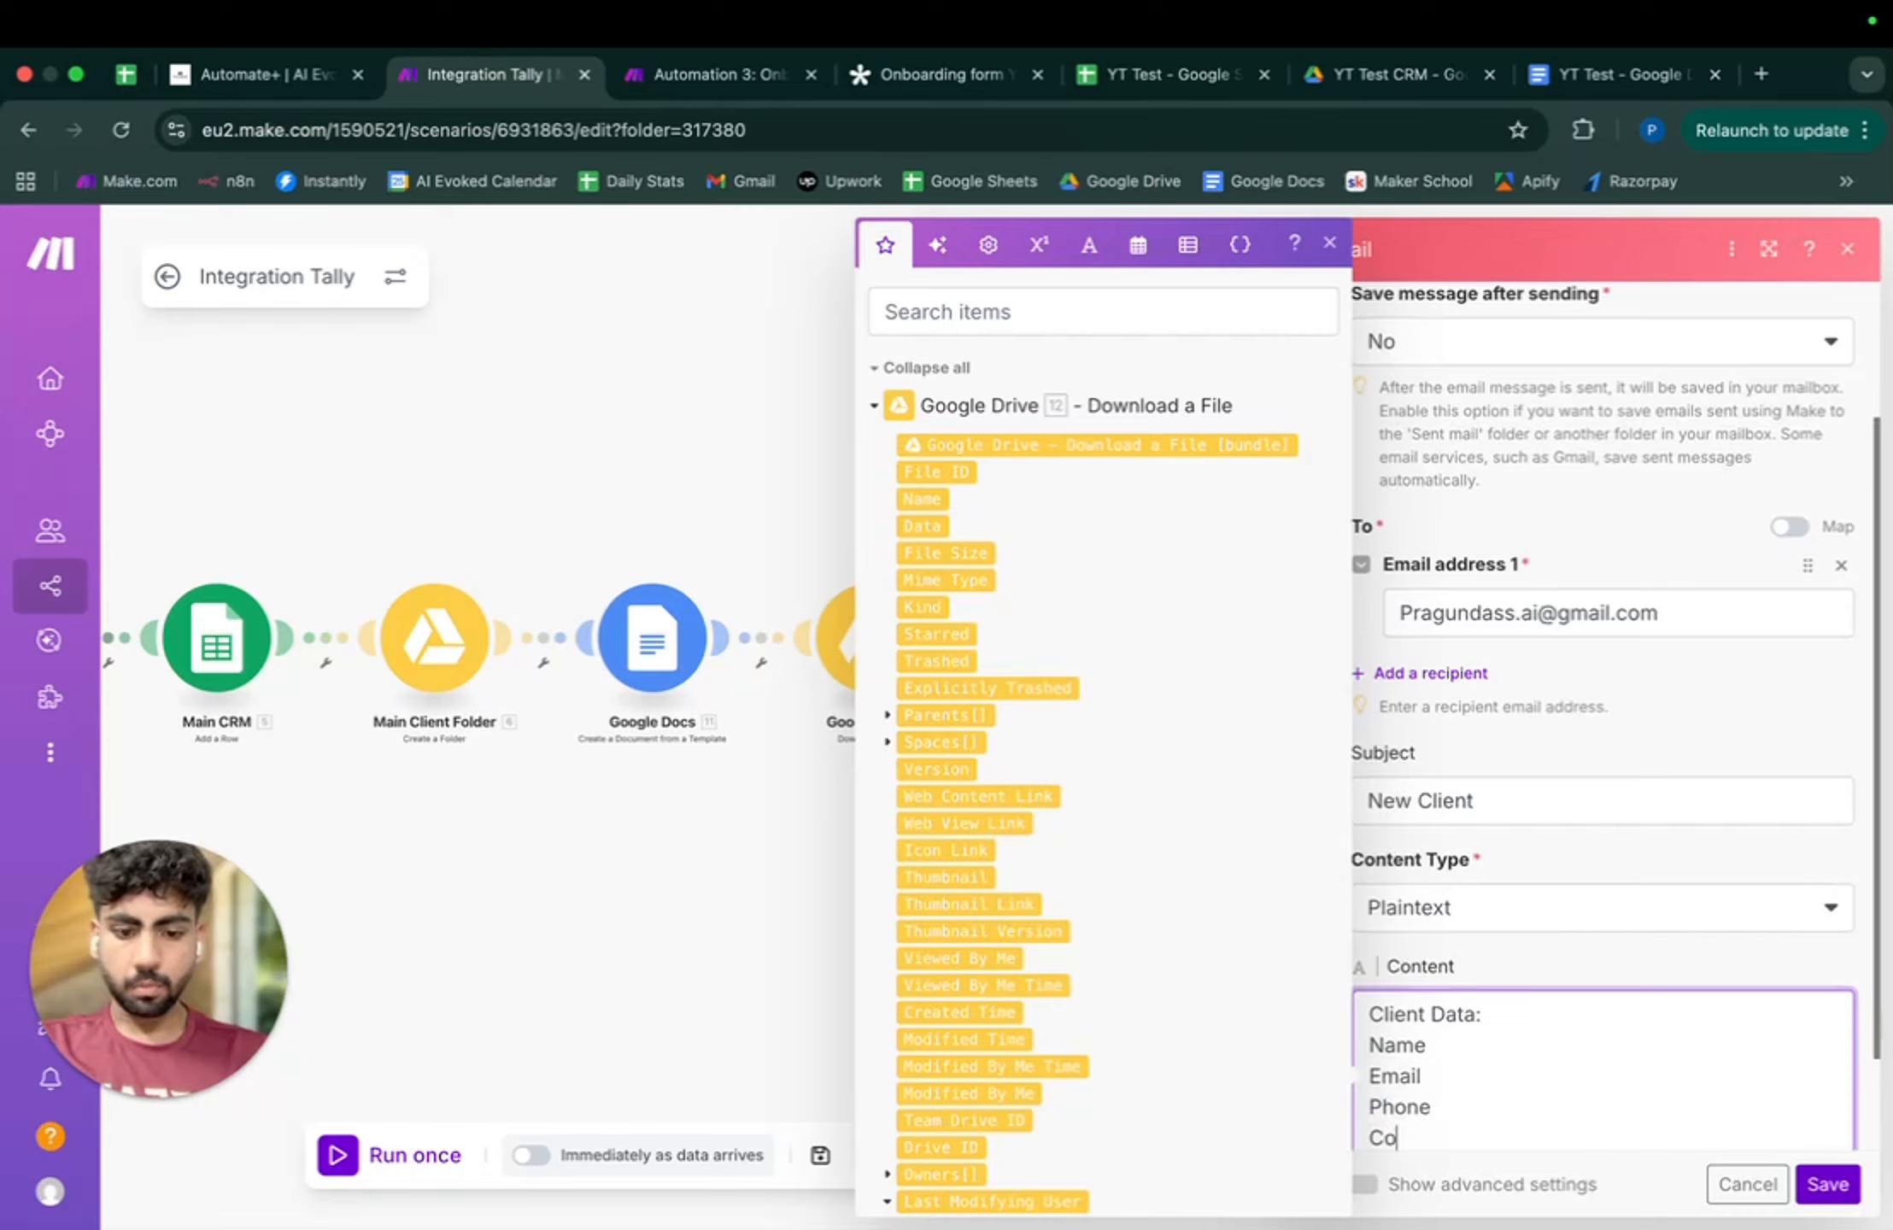
pyautogui.write('mpany')
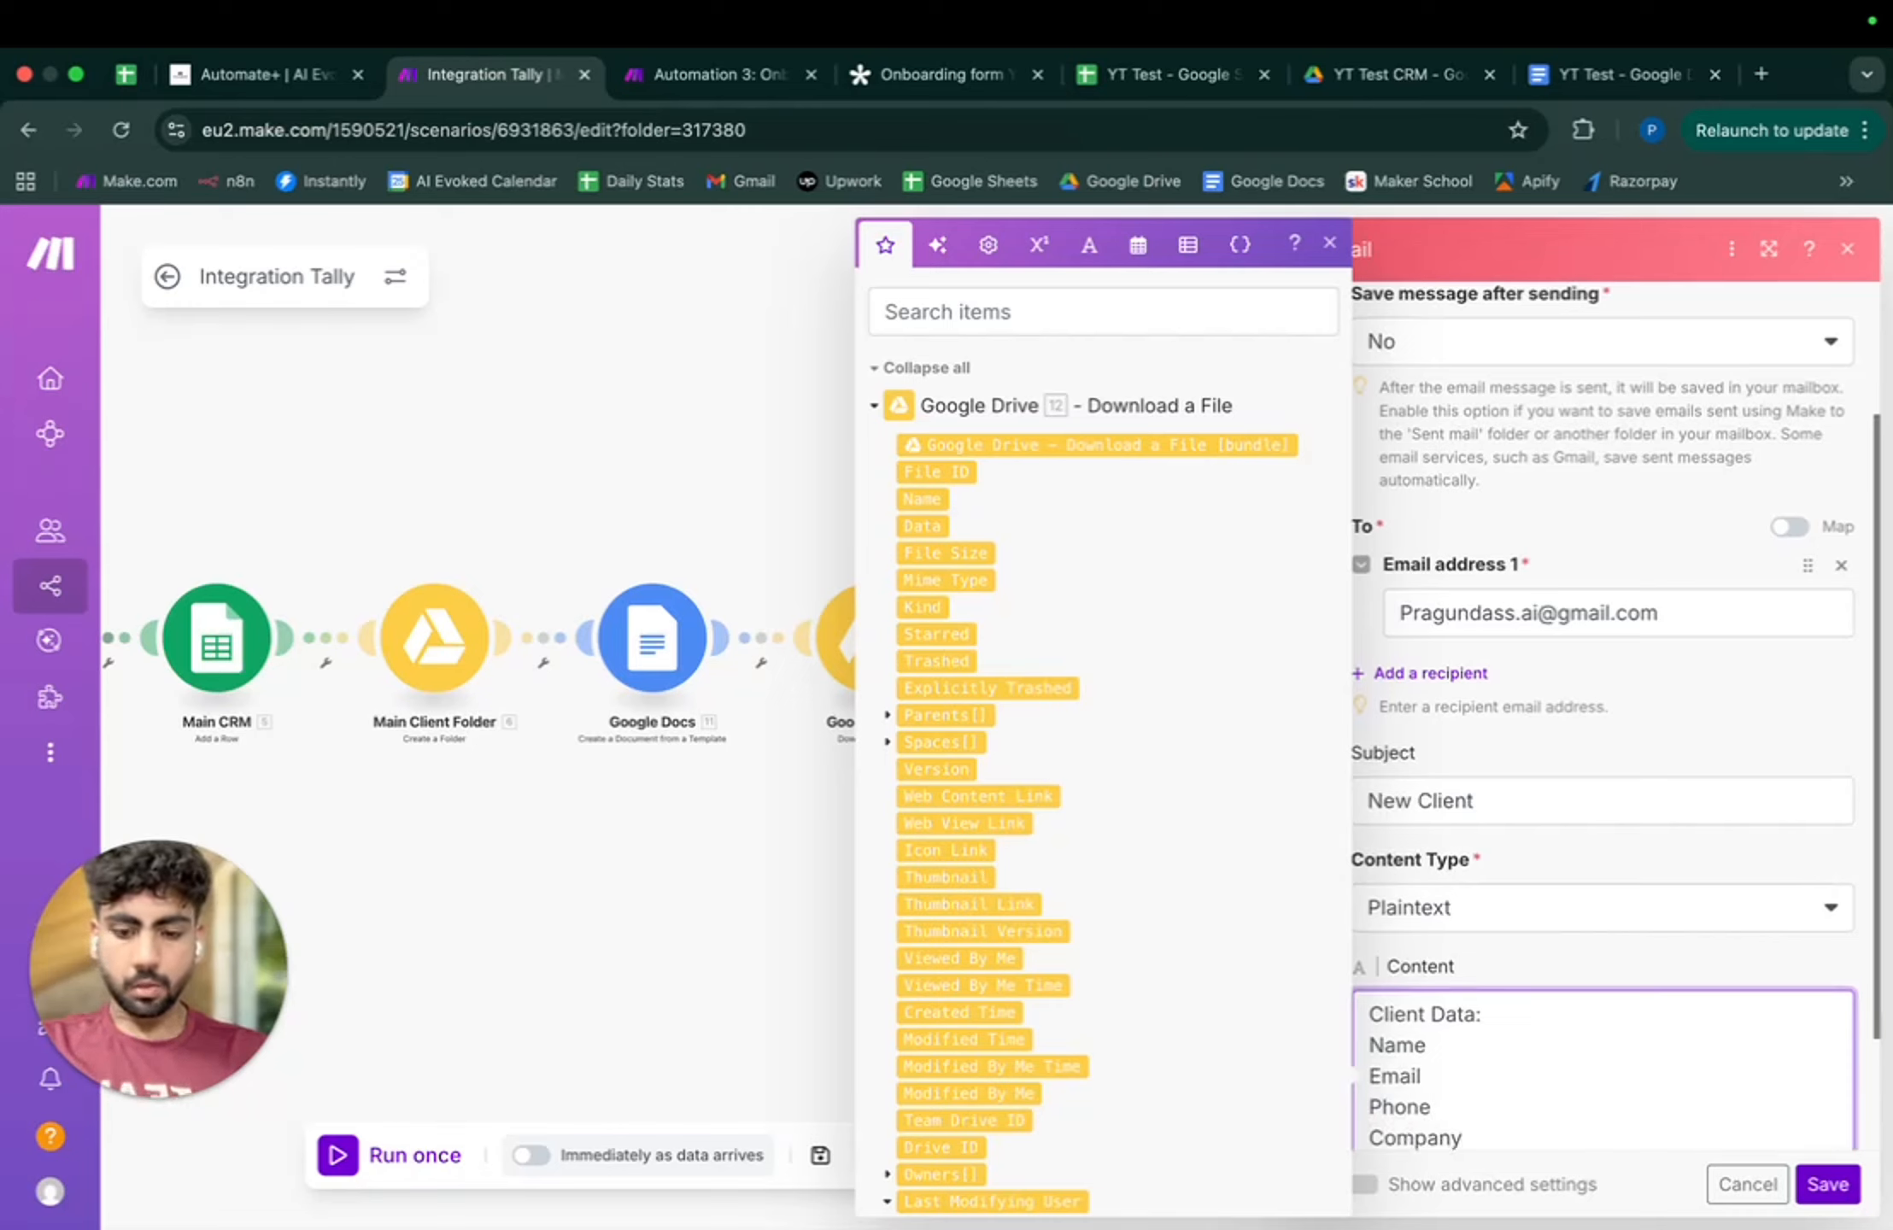
pyautogui.press('Return')
pyautogui.write('Service:')
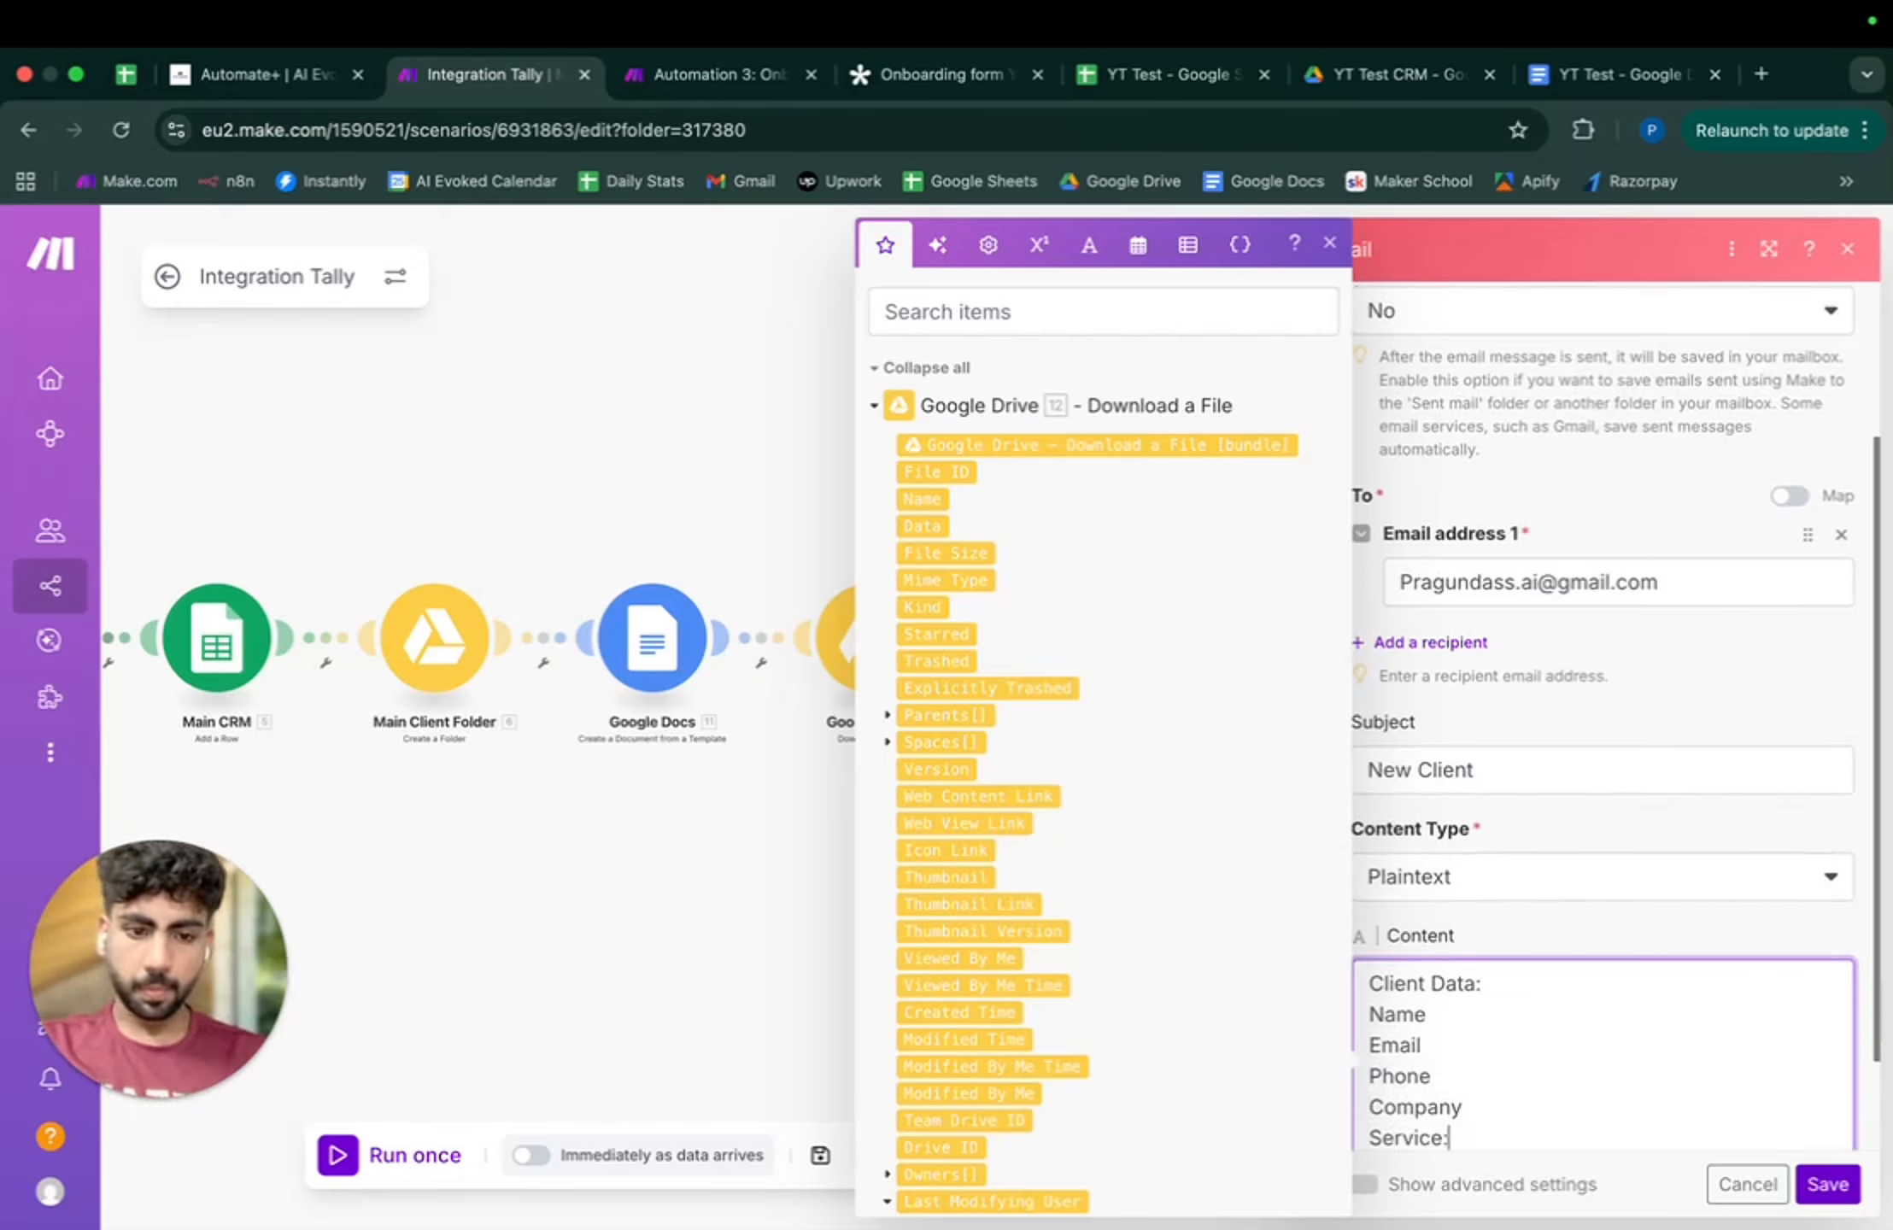
# - Map Tally Services, Company Name, Phone Number, Email and Name after their labels, adding colons
pyautogui.click(880, 369)
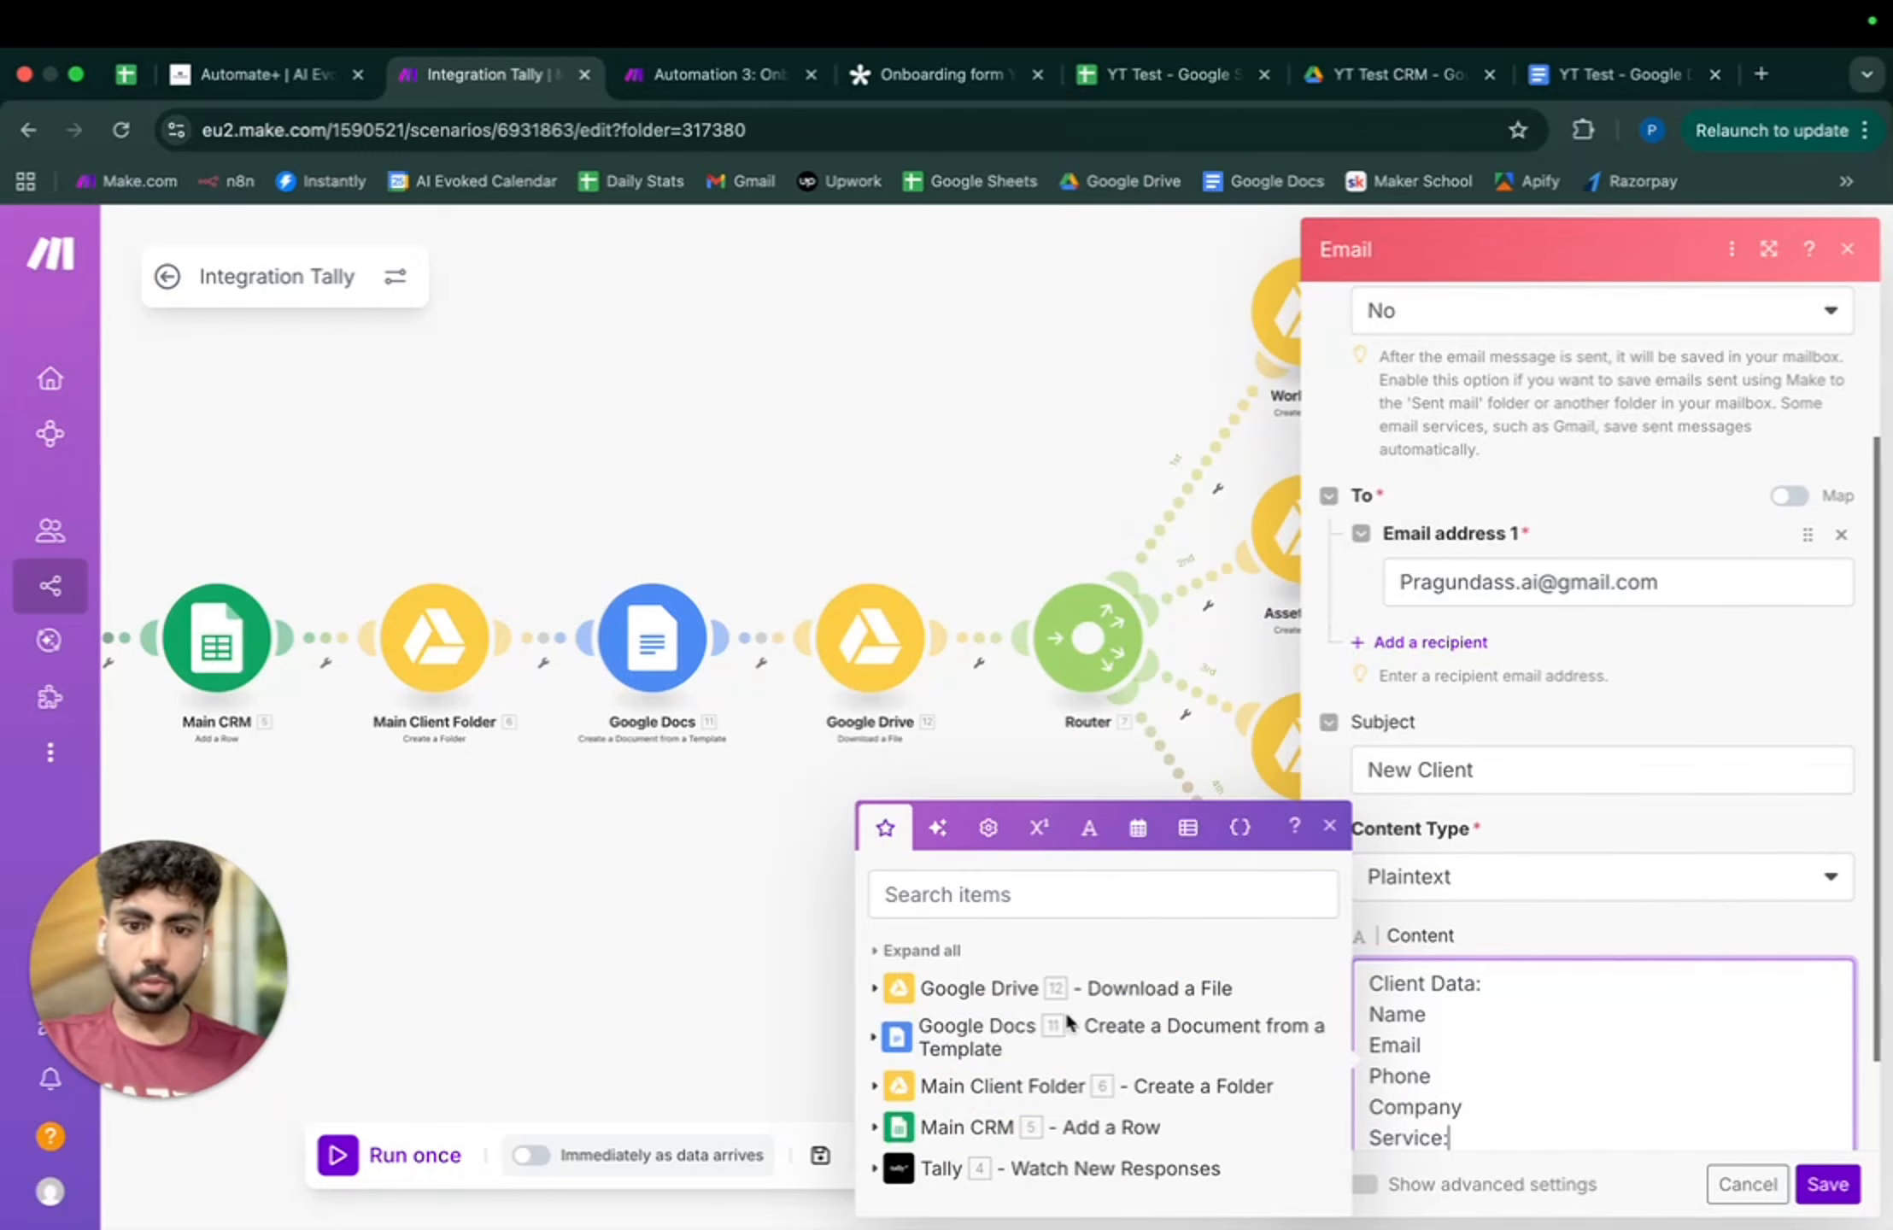
pyautogui.click(876, 1170)
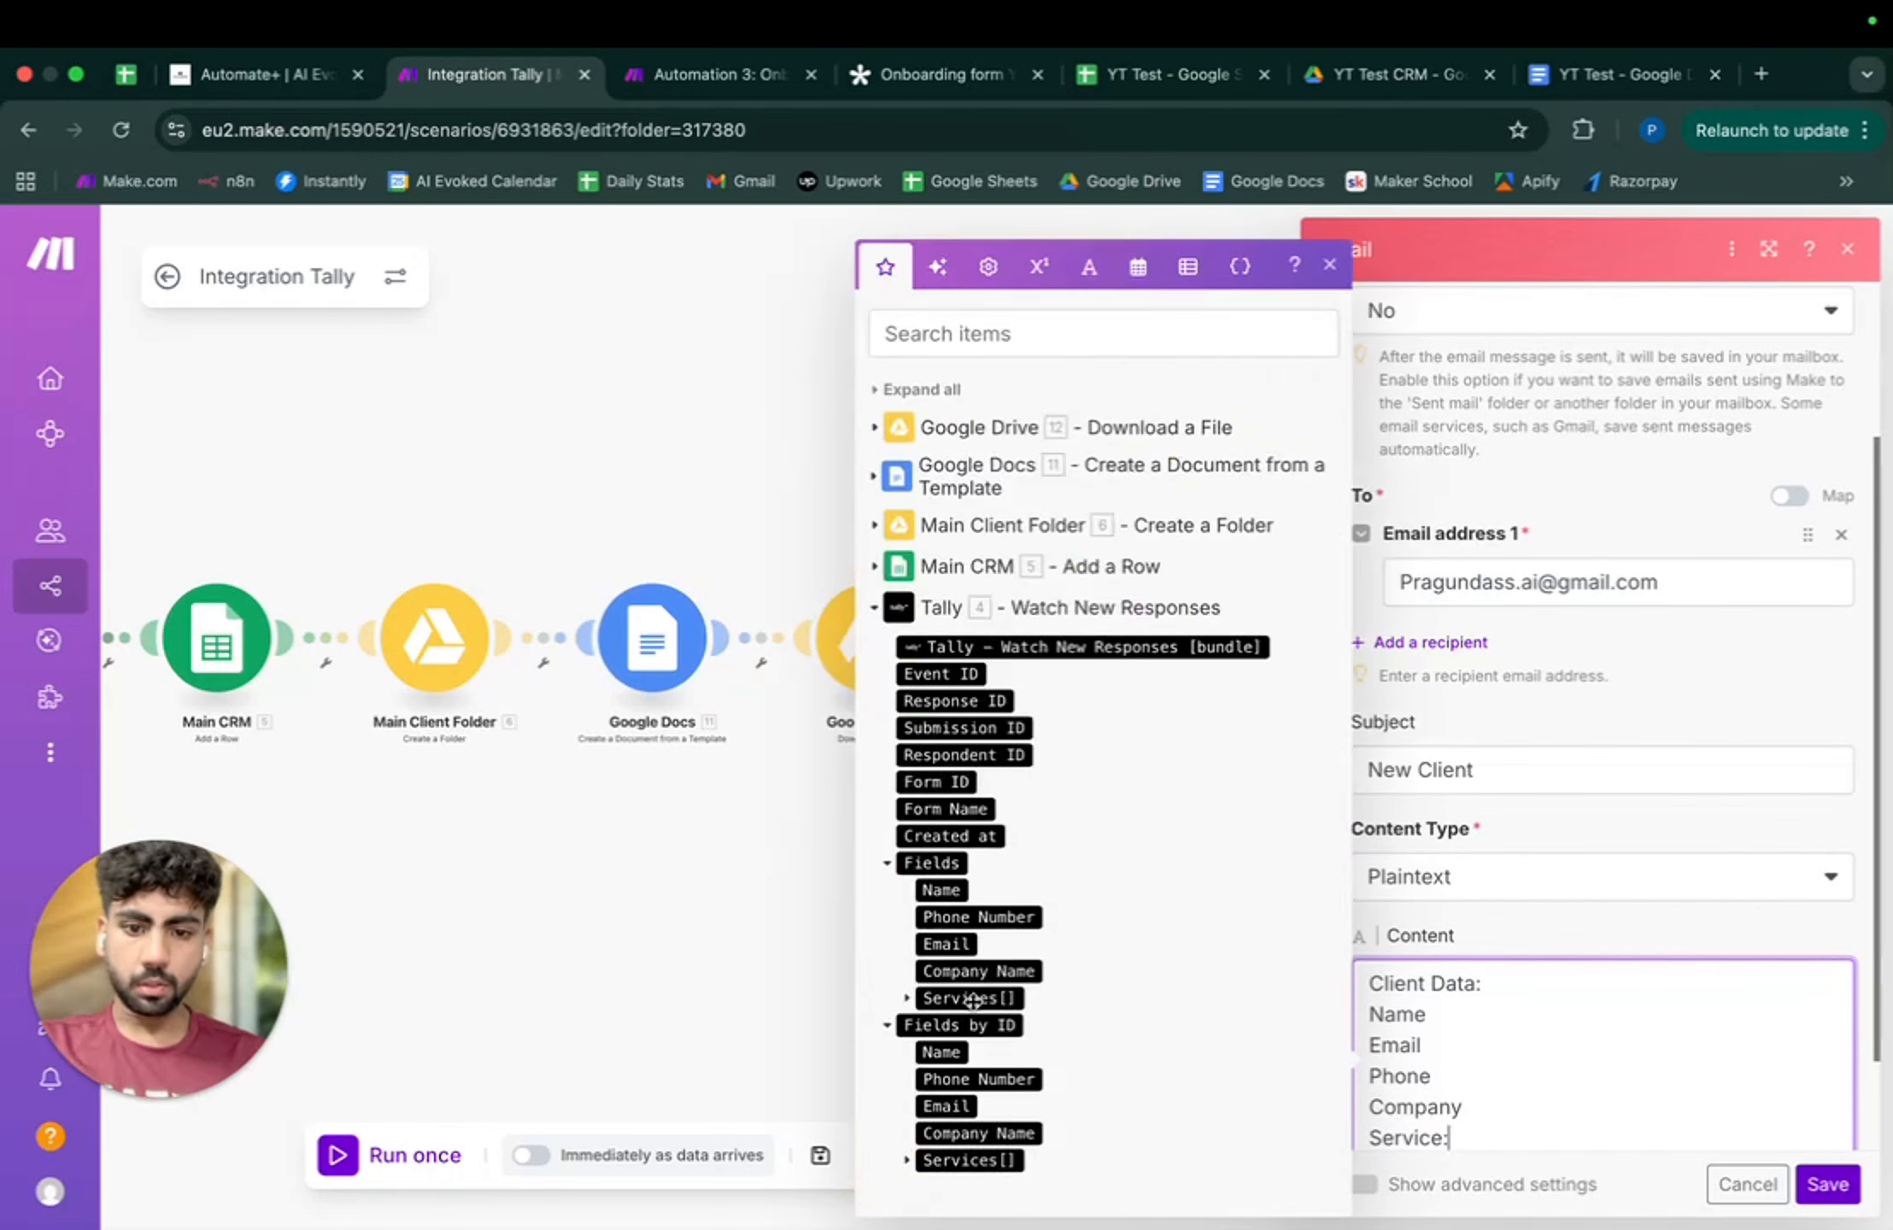
pyautogui.click(905, 999)
pyautogui.click(957, 1003)
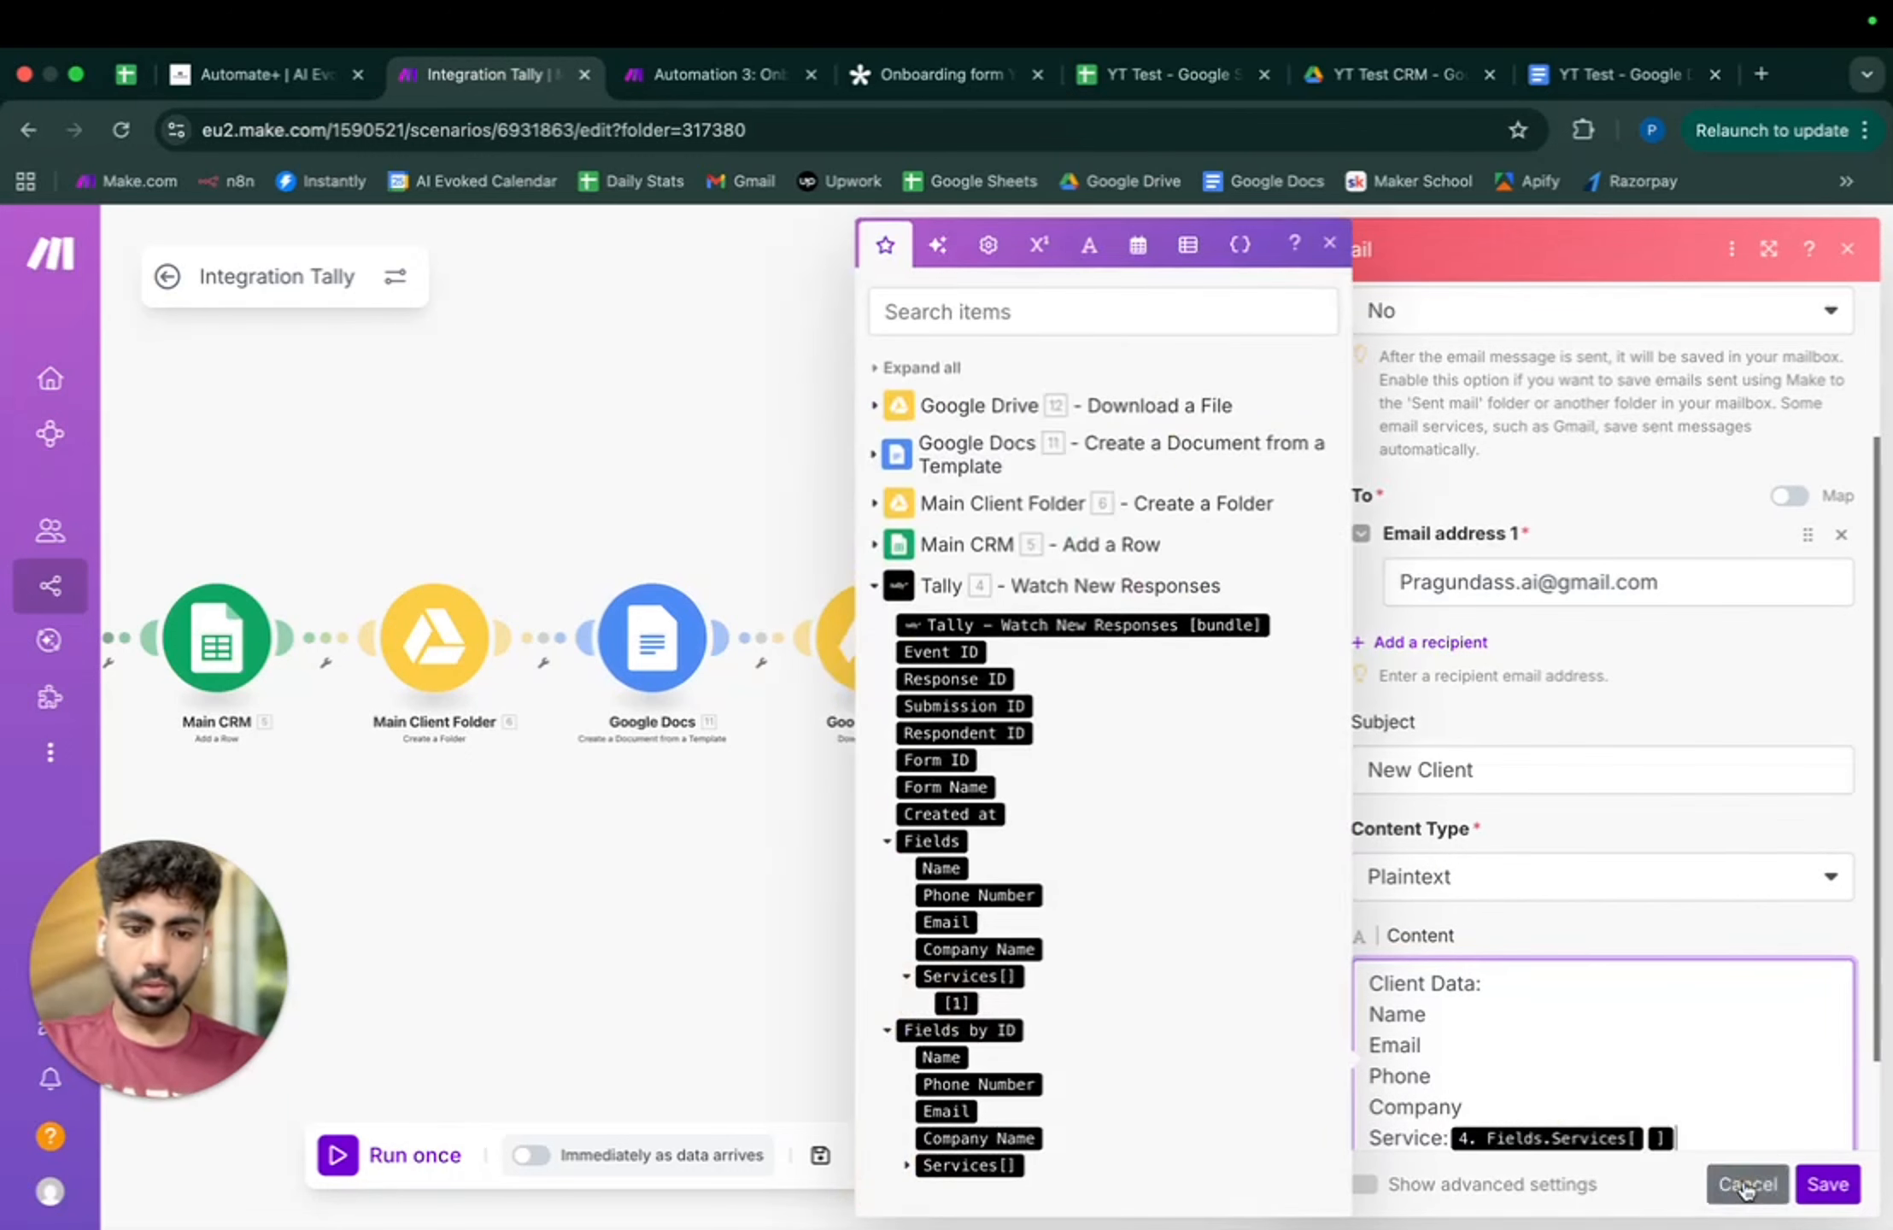
pyautogui.click(1451, 1138)
pyautogui.write(':')
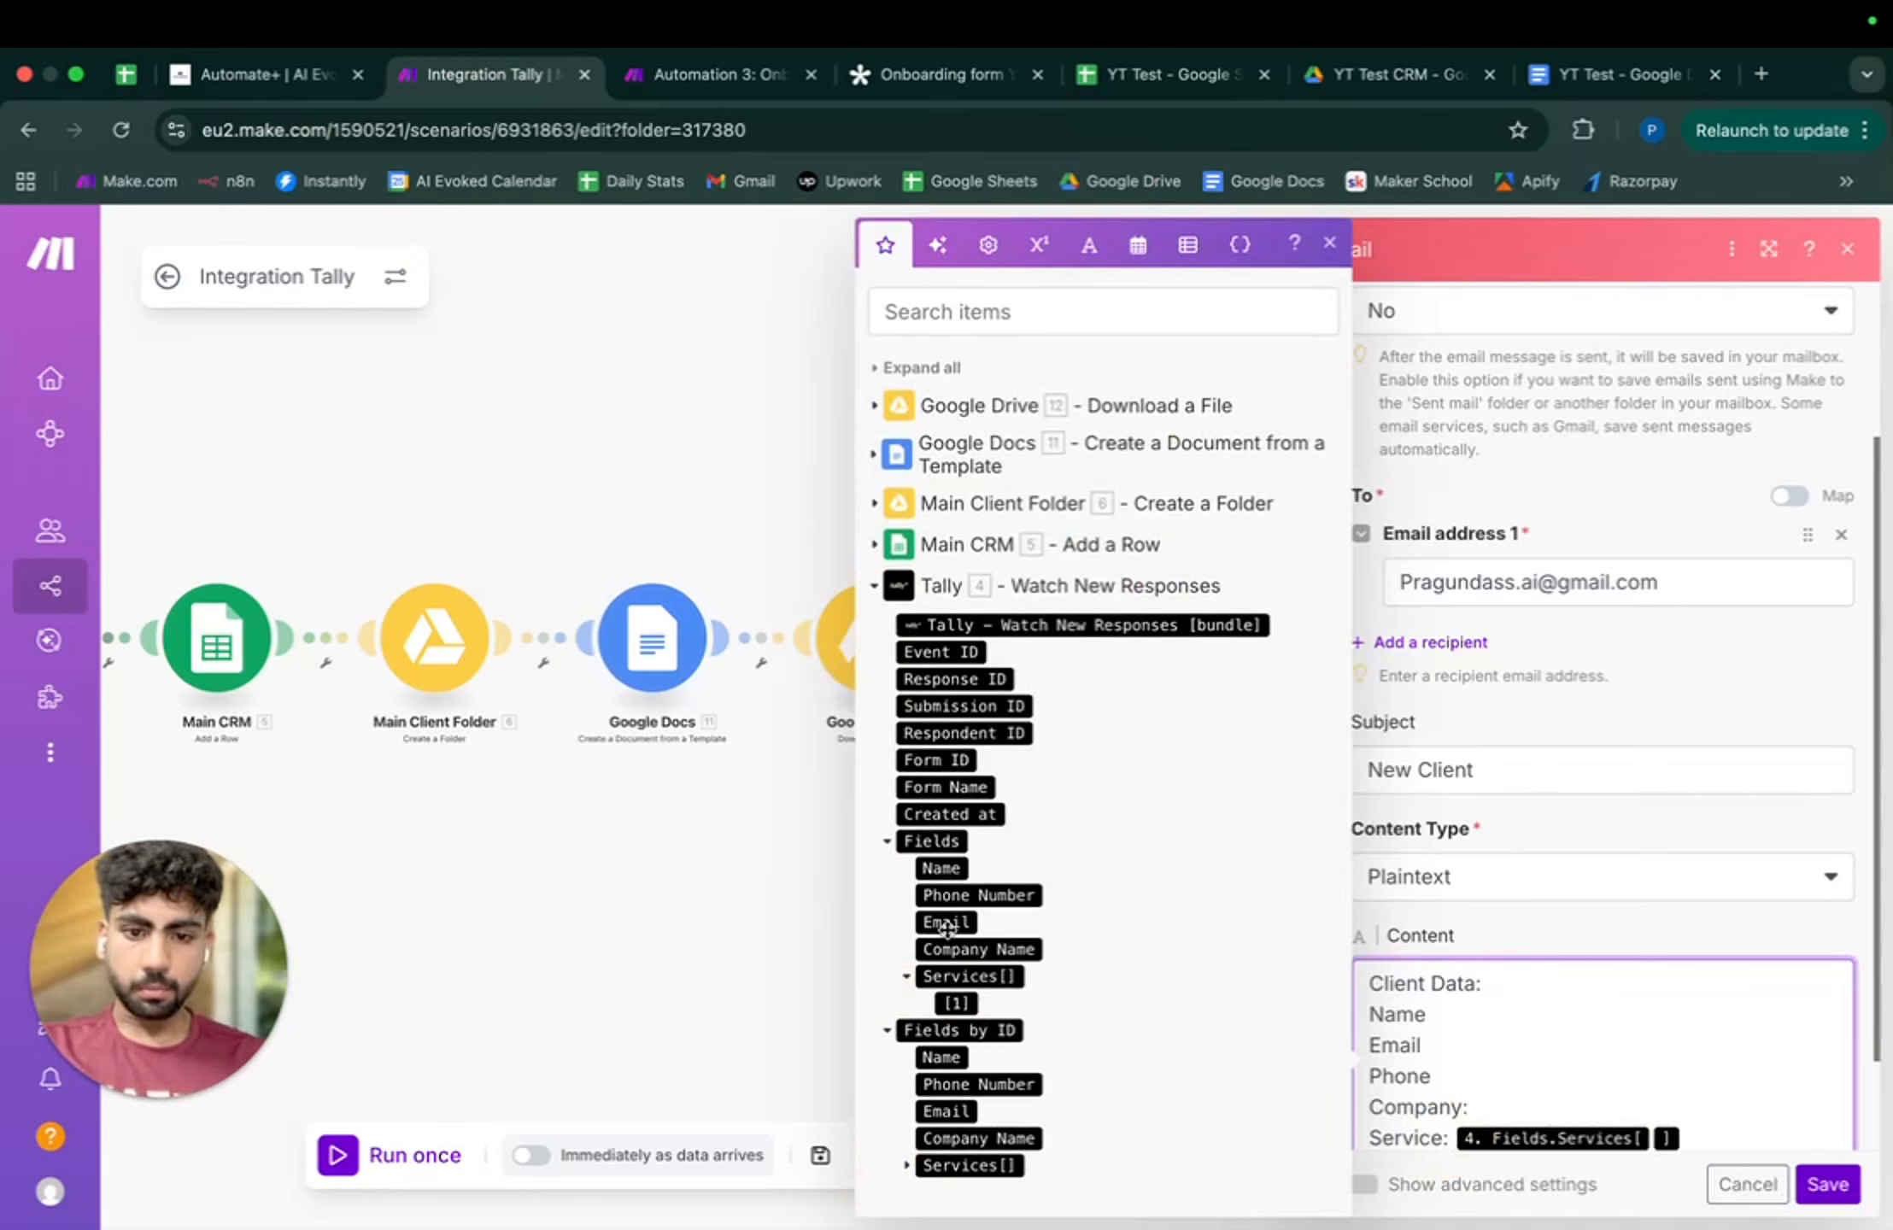
pyautogui.click(957, 949)
pyautogui.click(1452, 1076)
pyautogui.write(':')
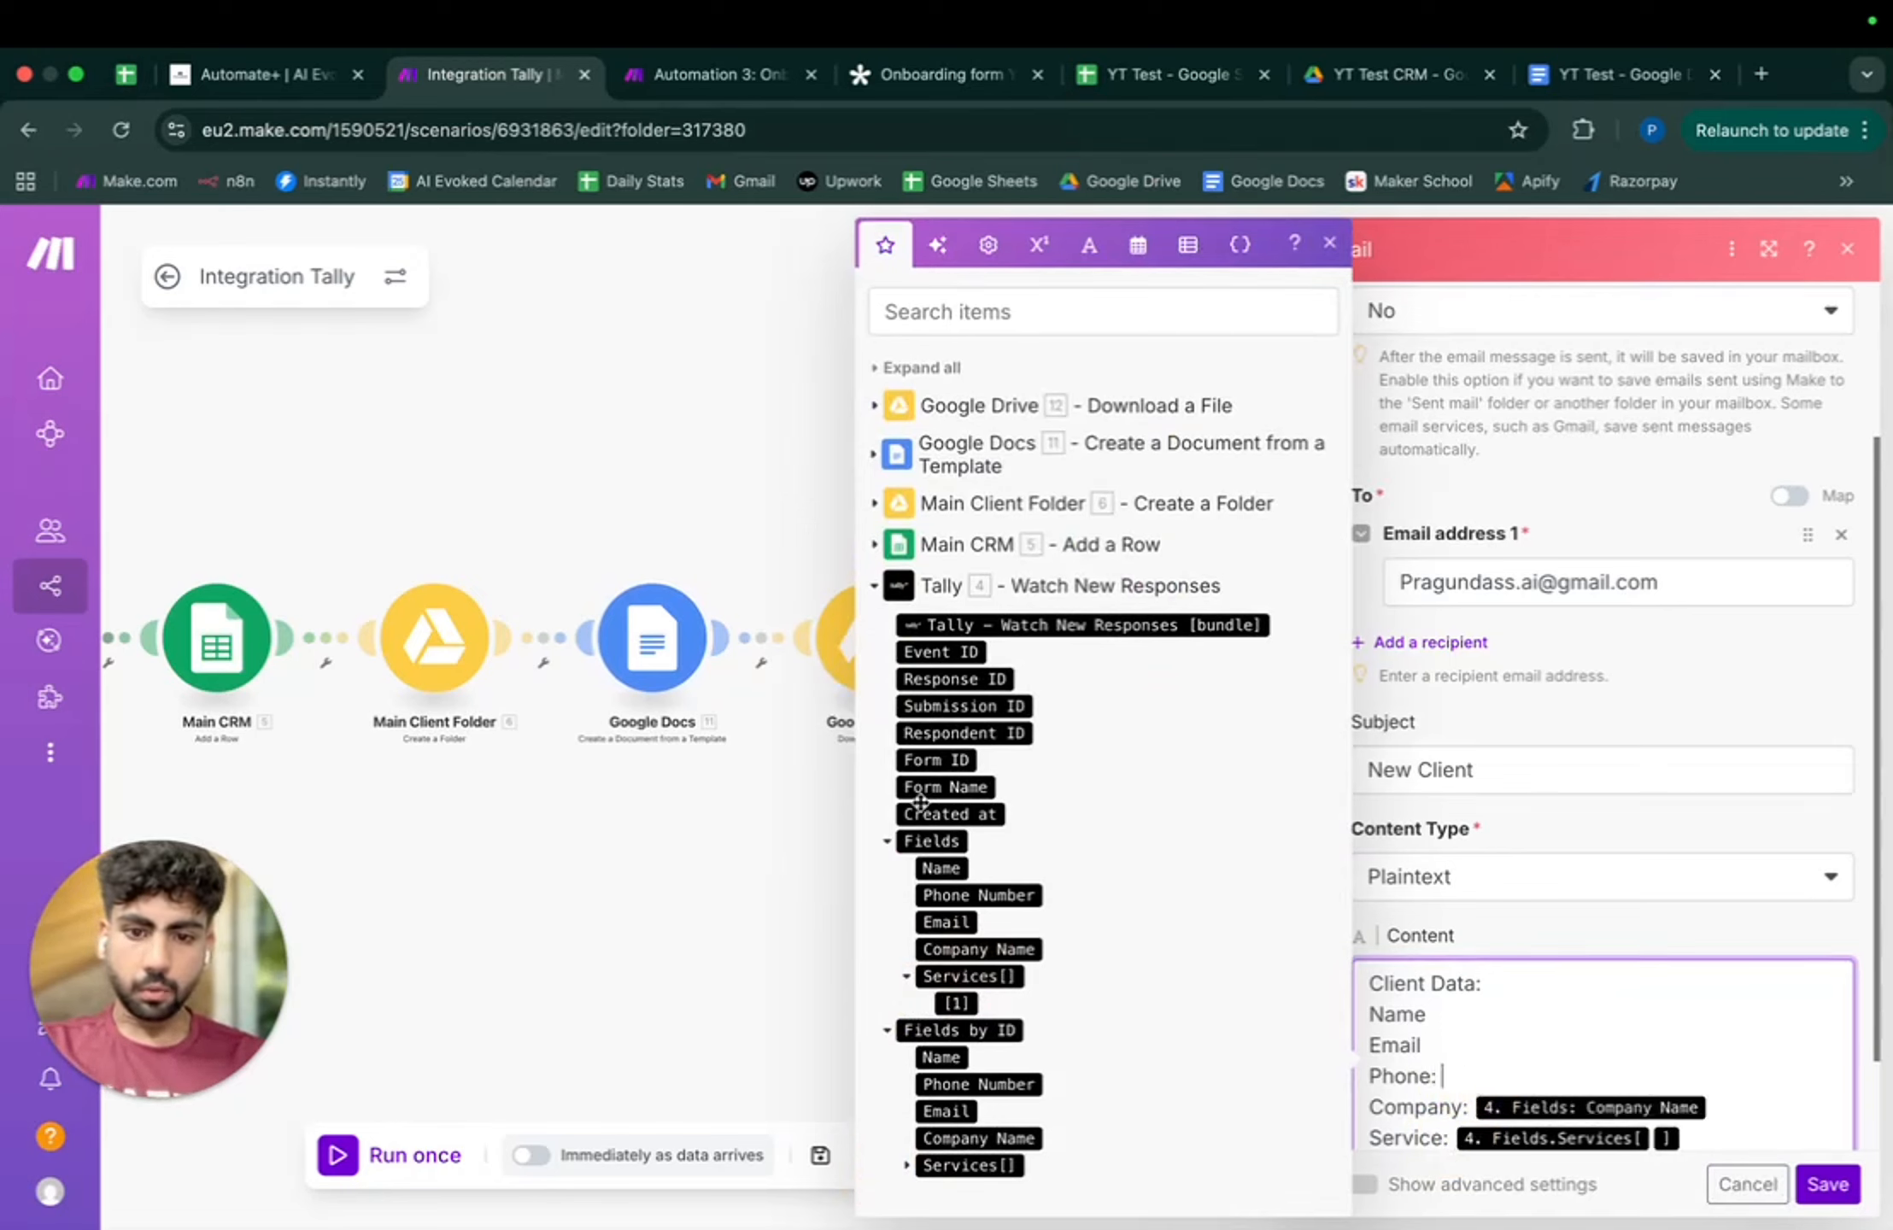
pyautogui.click(957, 895)
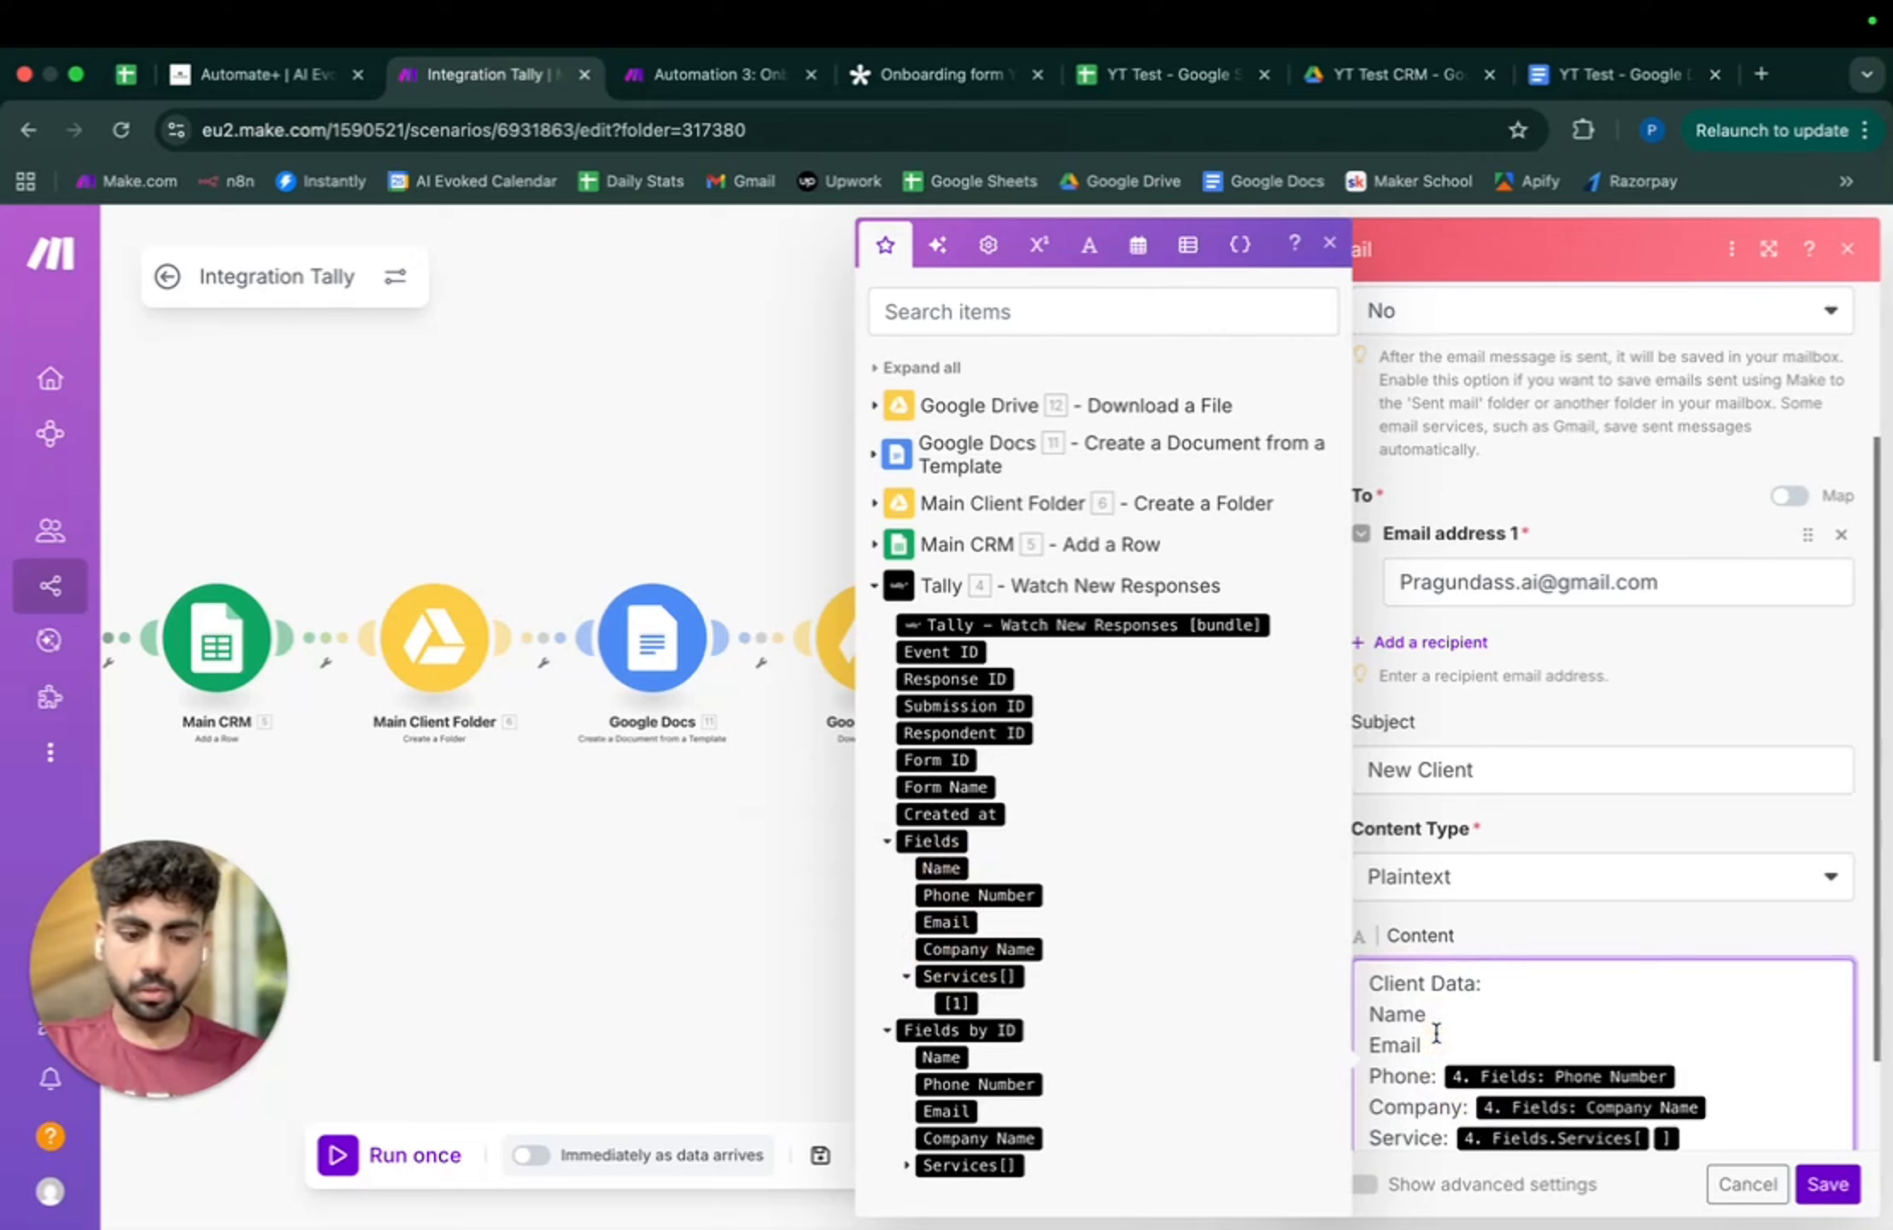
pyautogui.click(947, 922)
pyautogui.click(1429, 1015)
pyautogui.write(':')
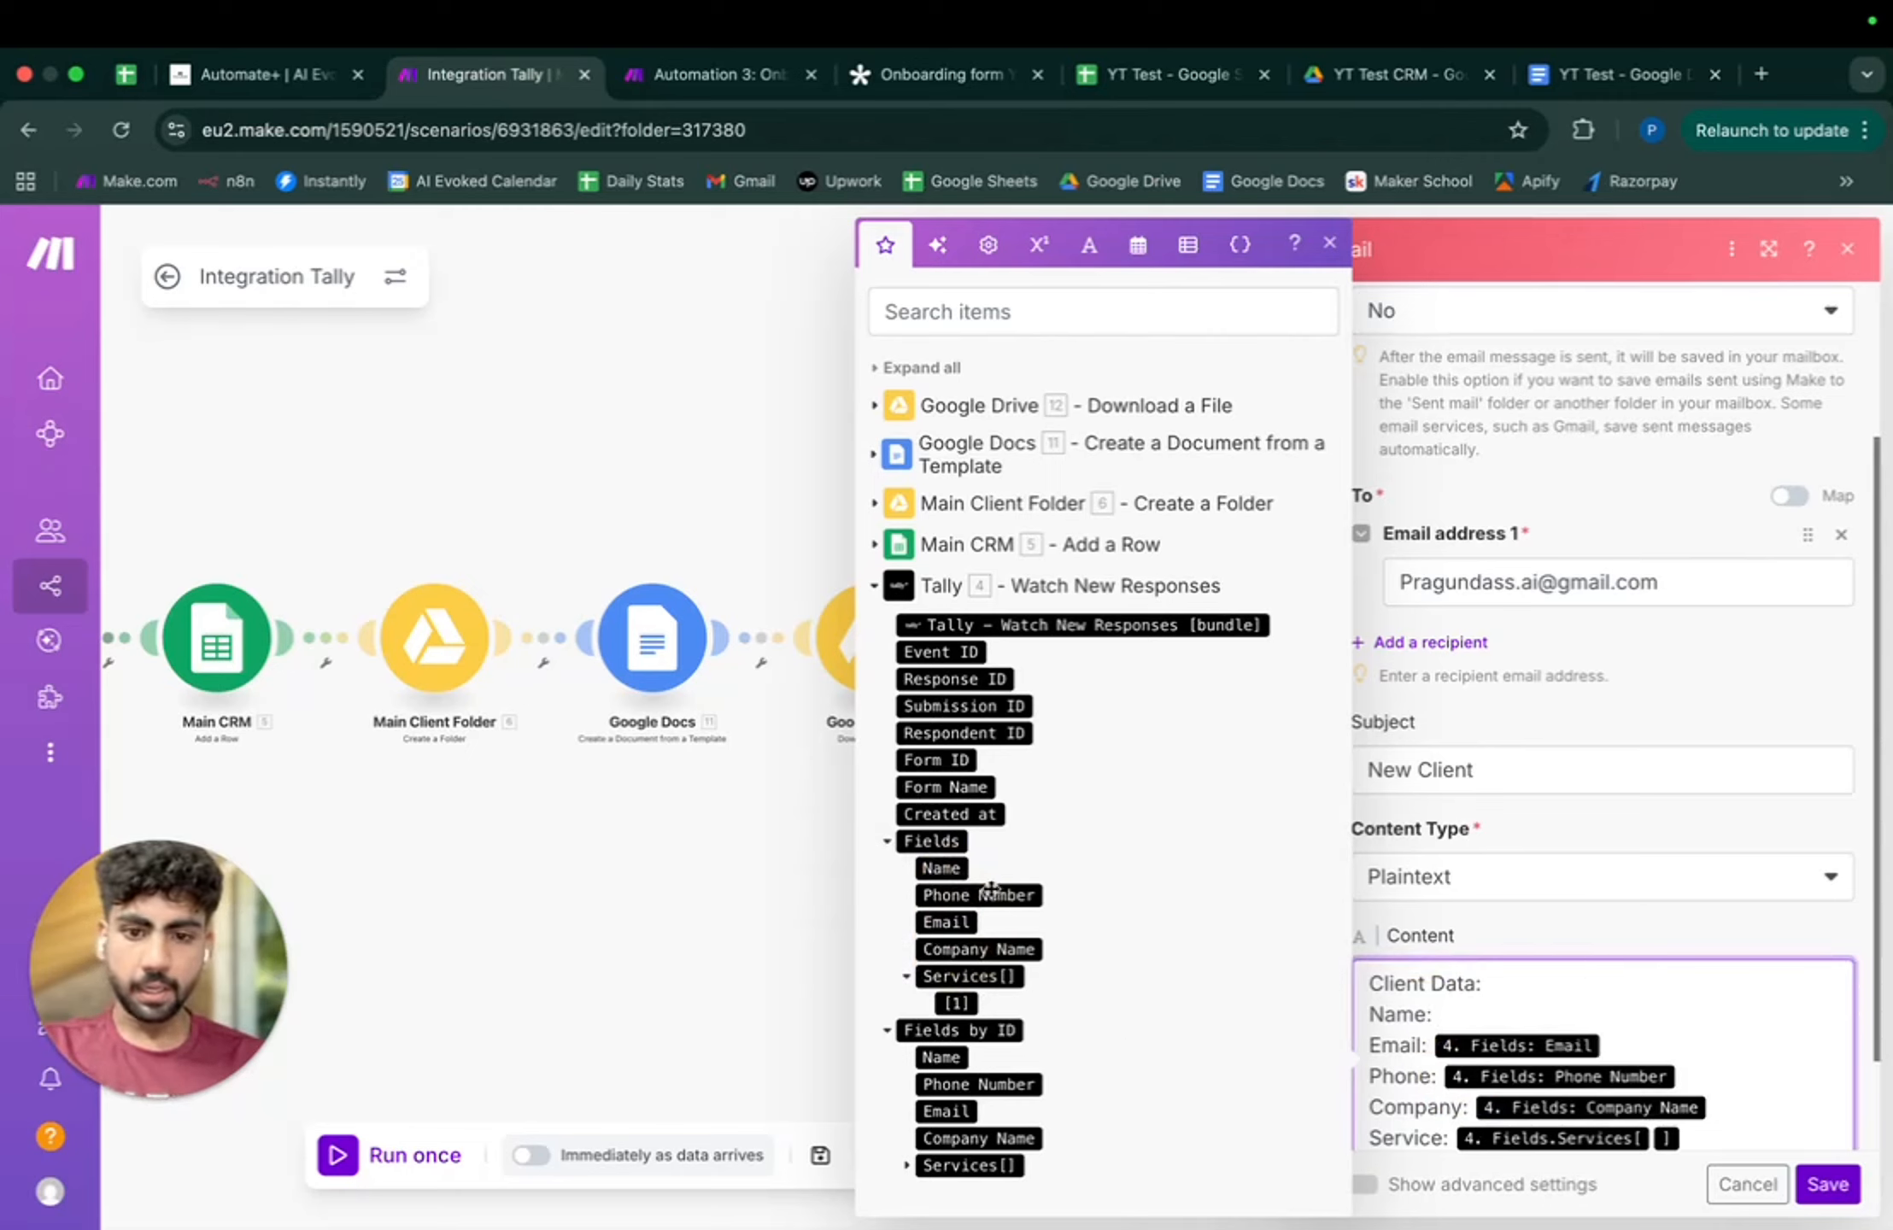
pyautogui.click(941, 868)
# - Add a greeting line above Client Data, correct the spelling to 'Client', and add an attachment item
pyautogui.click(1372, 982)
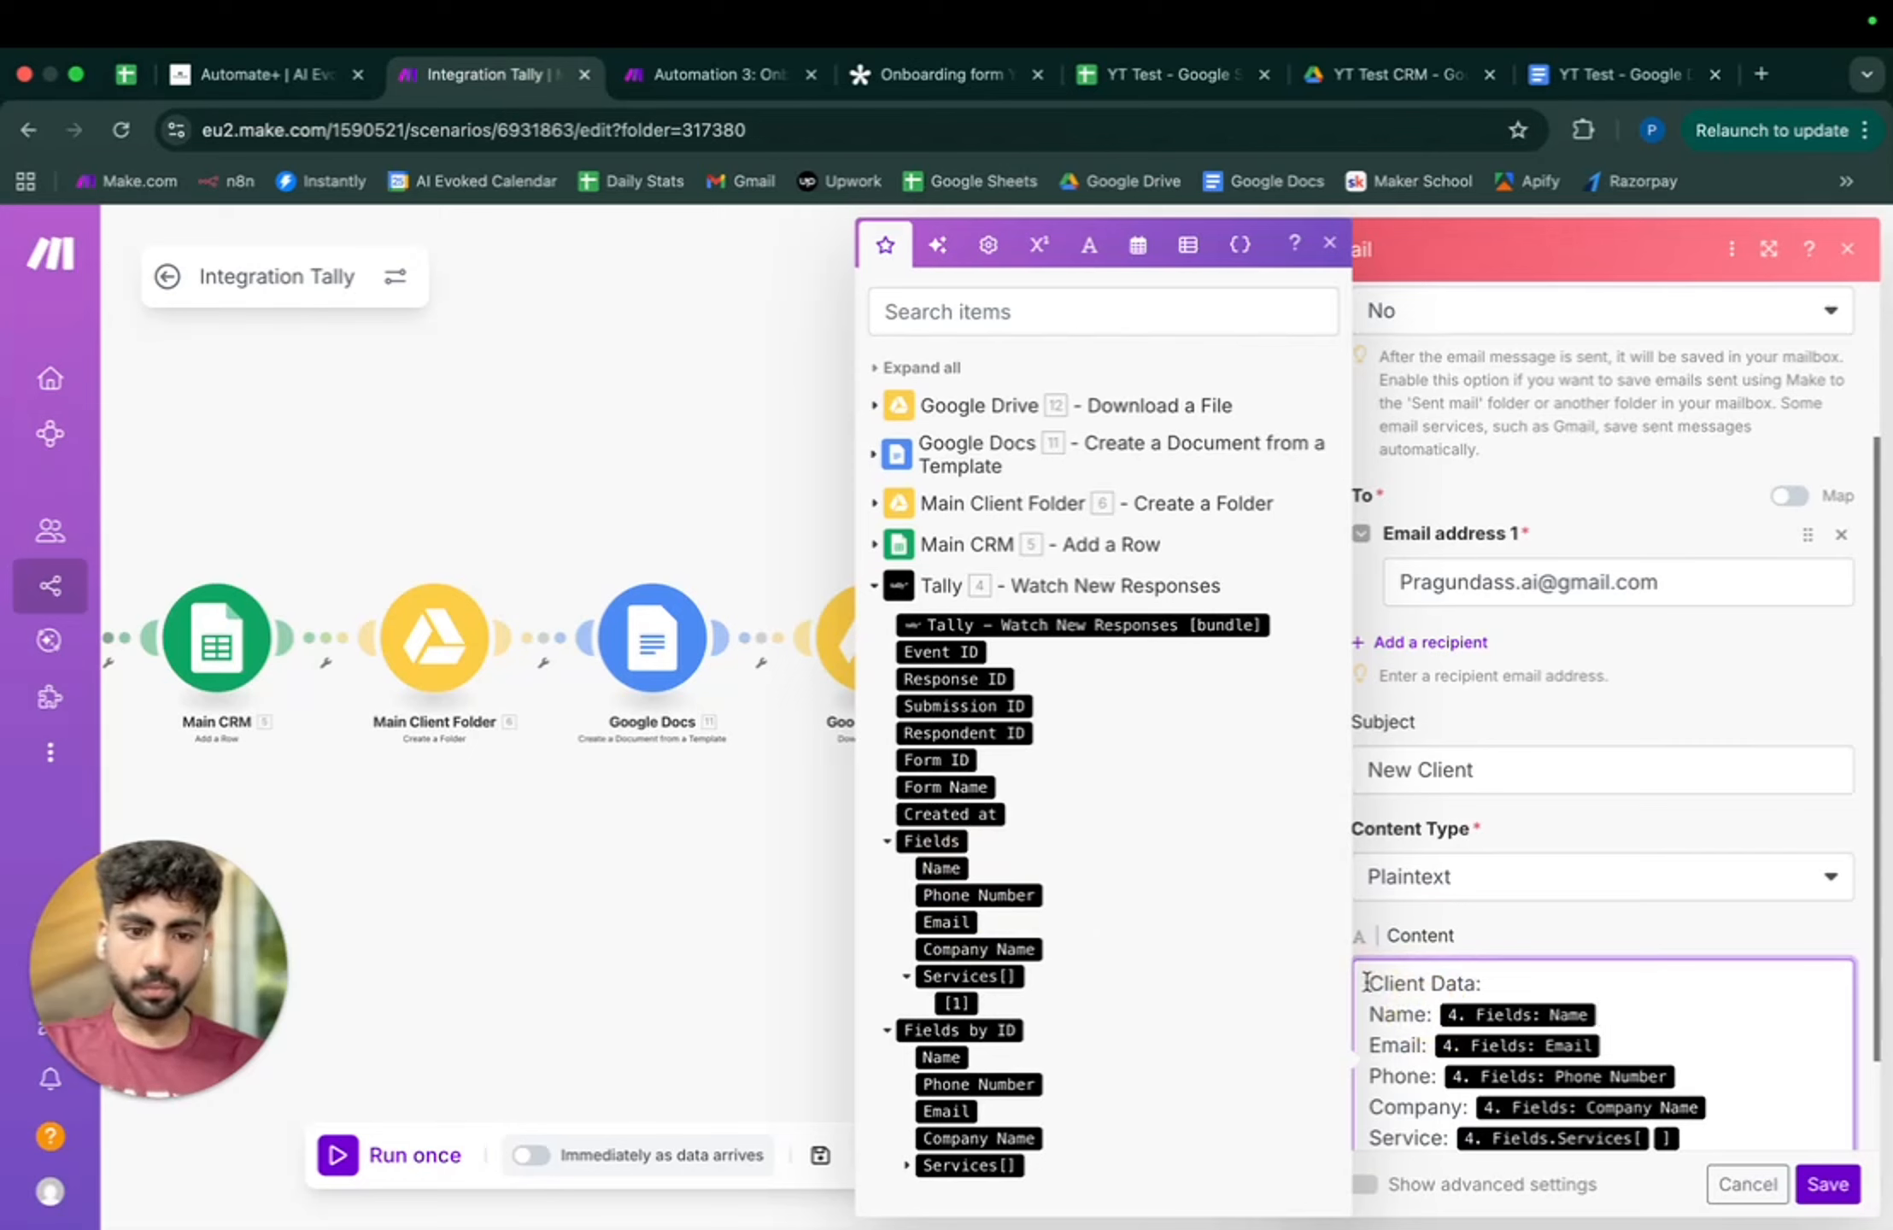
pyautogui.press('Return')
pyautogui.press('Return')
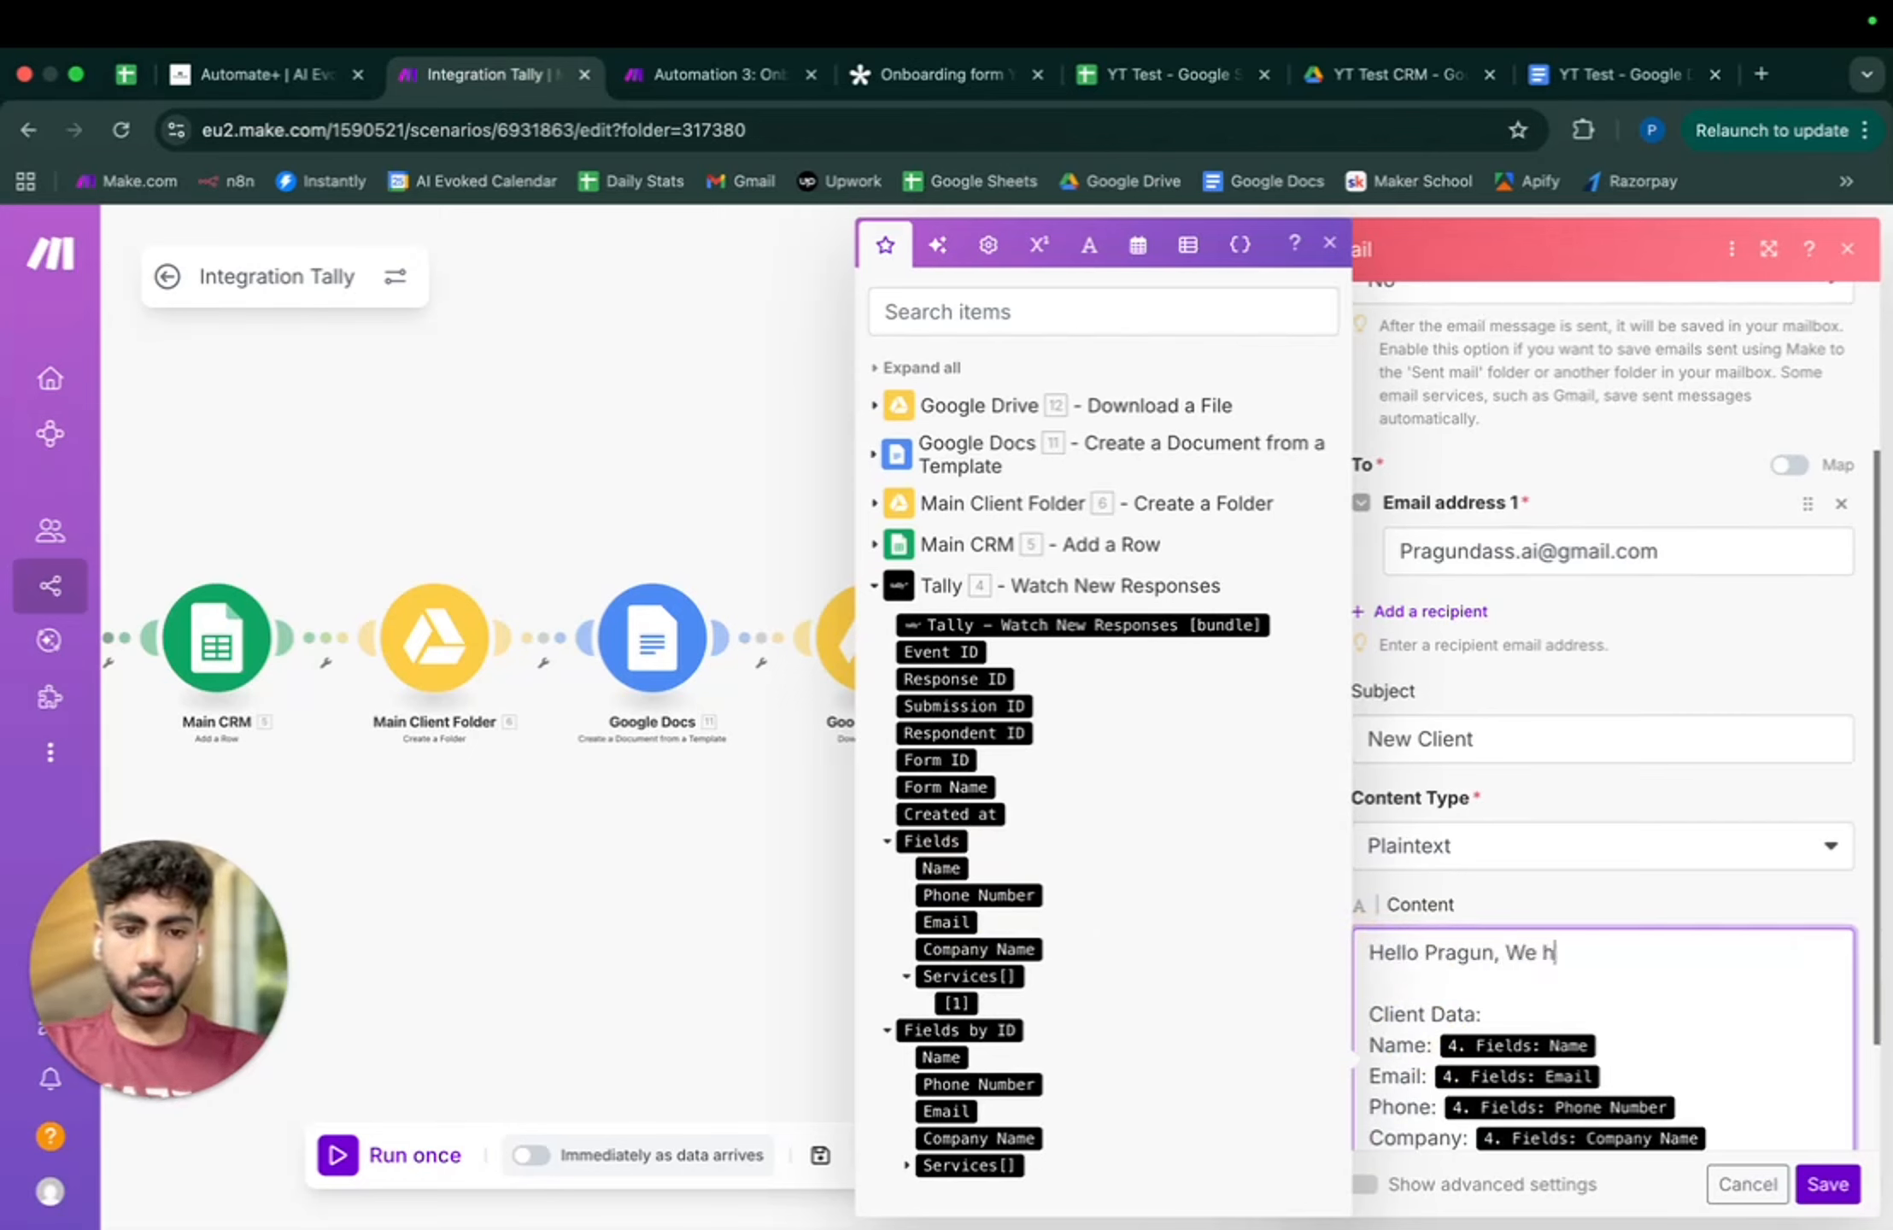
pyautogui.write('ineet')
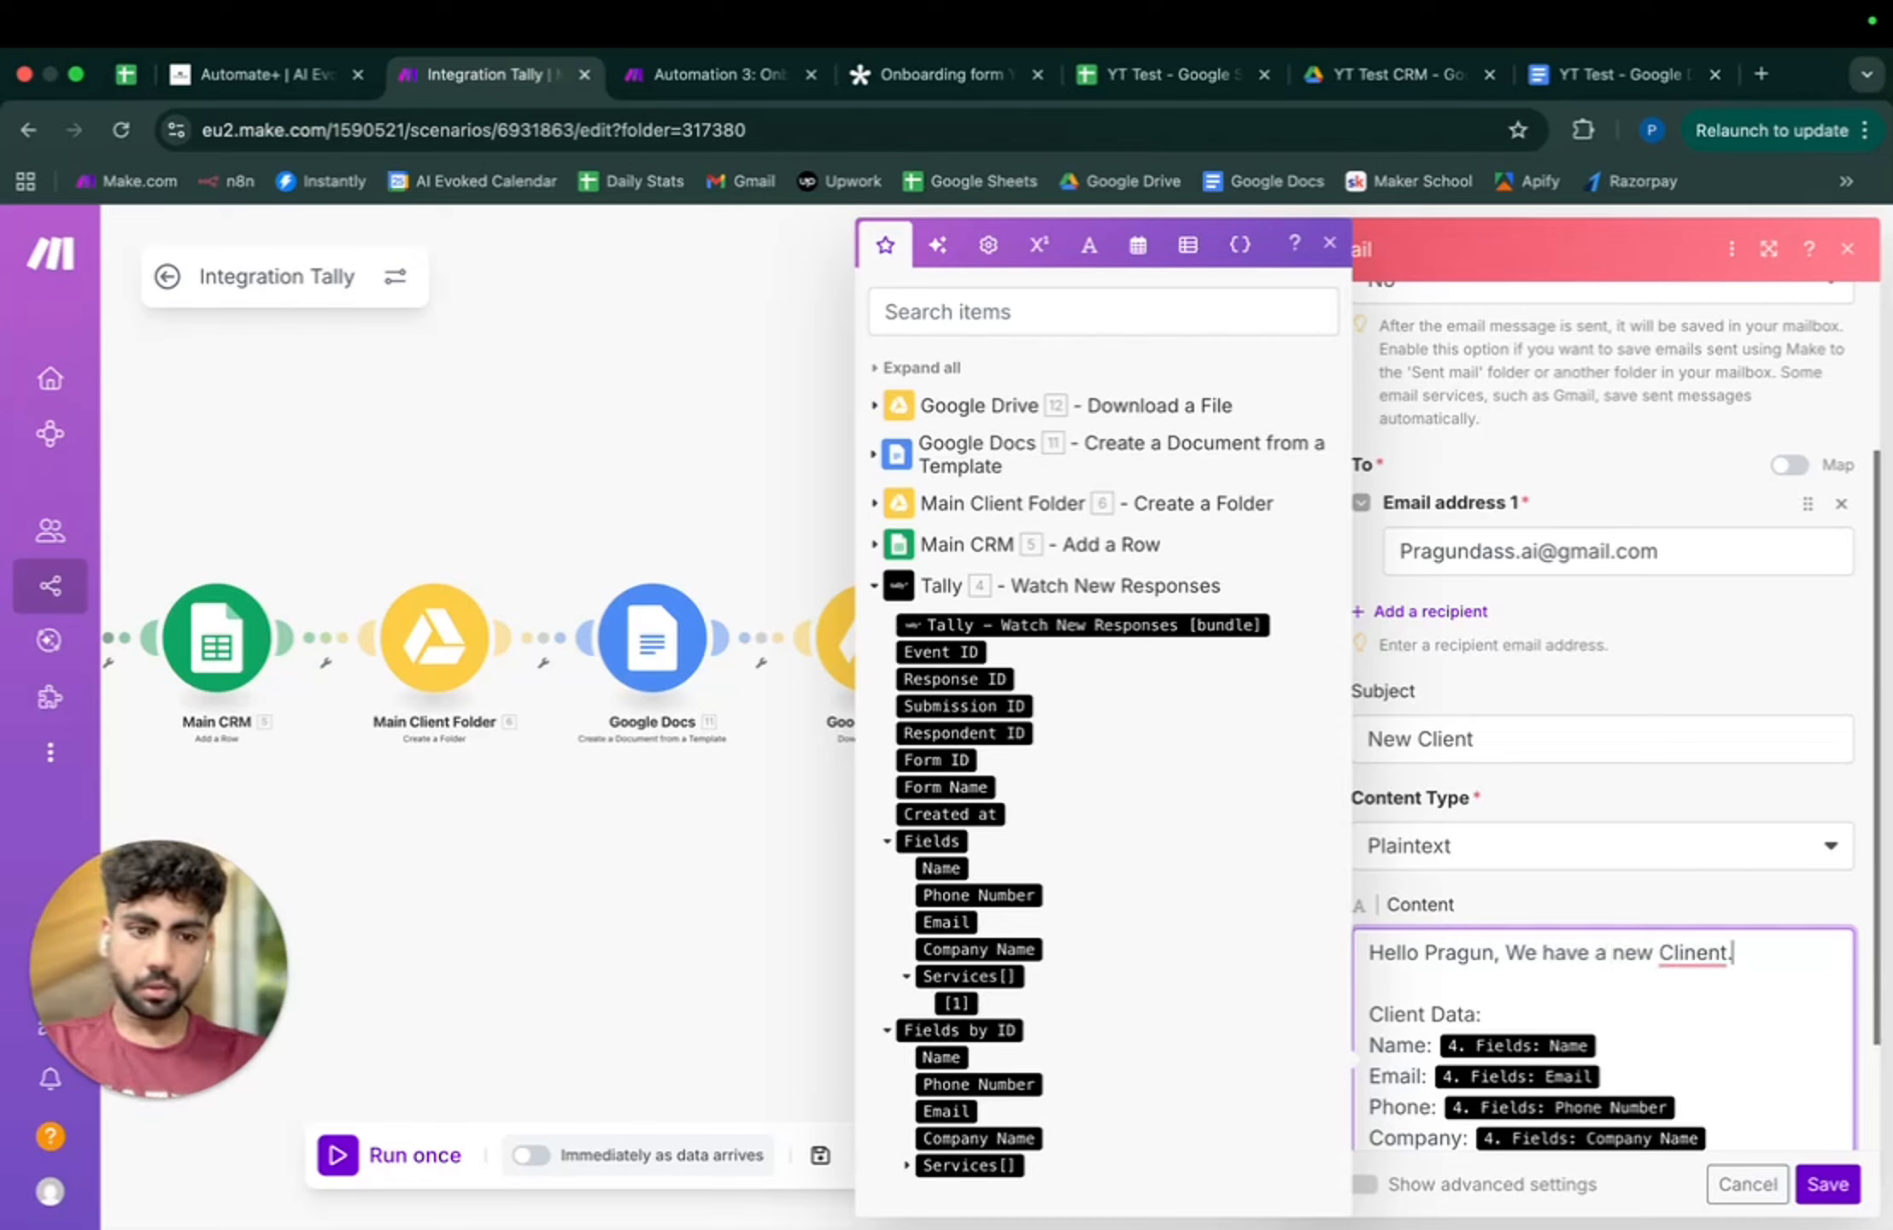
pyautogui.moveTo(1696, 953)
pyautogui.click(1696, 991)
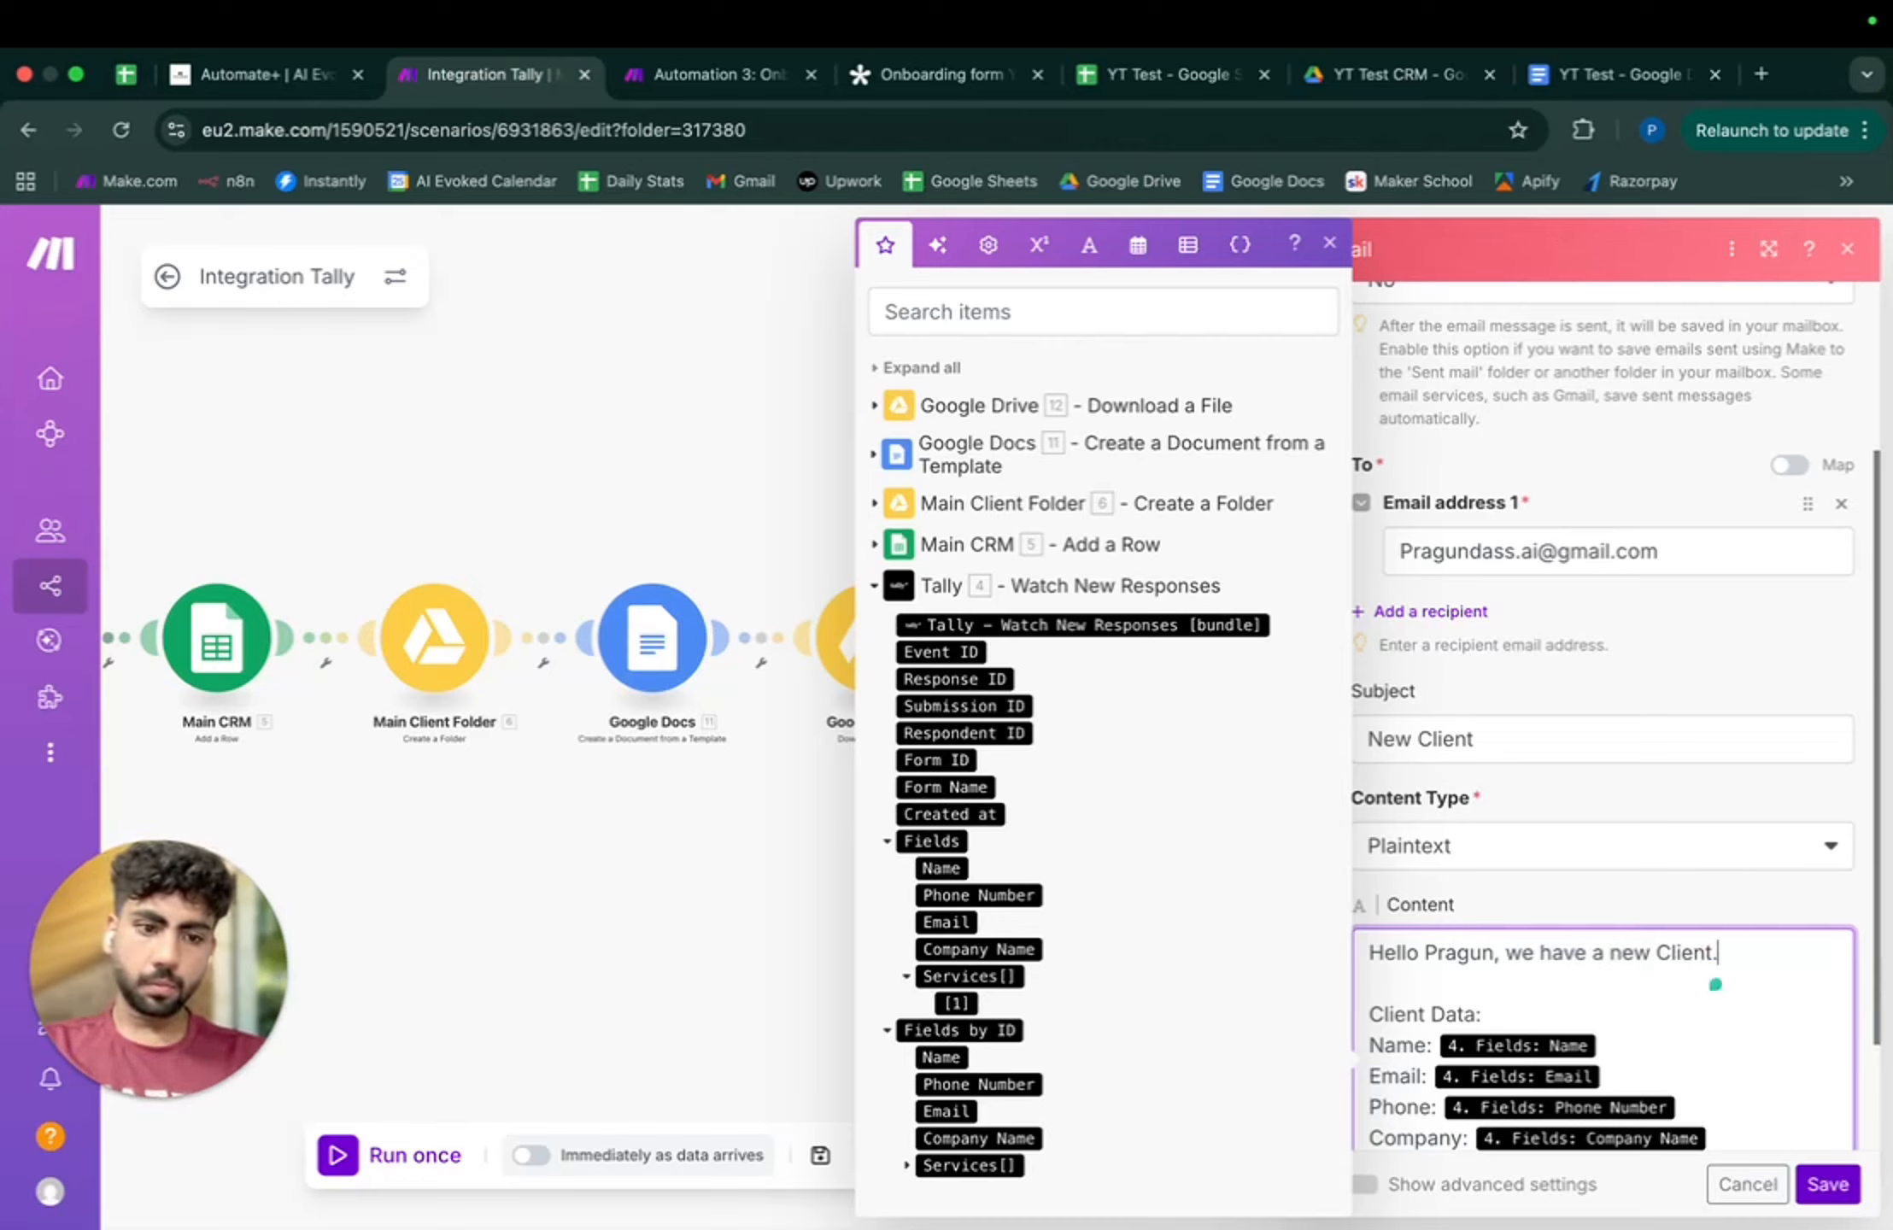
pyautogui.scroll(-2, 1747, 1096)
pyautogui.click(1457, 1112)
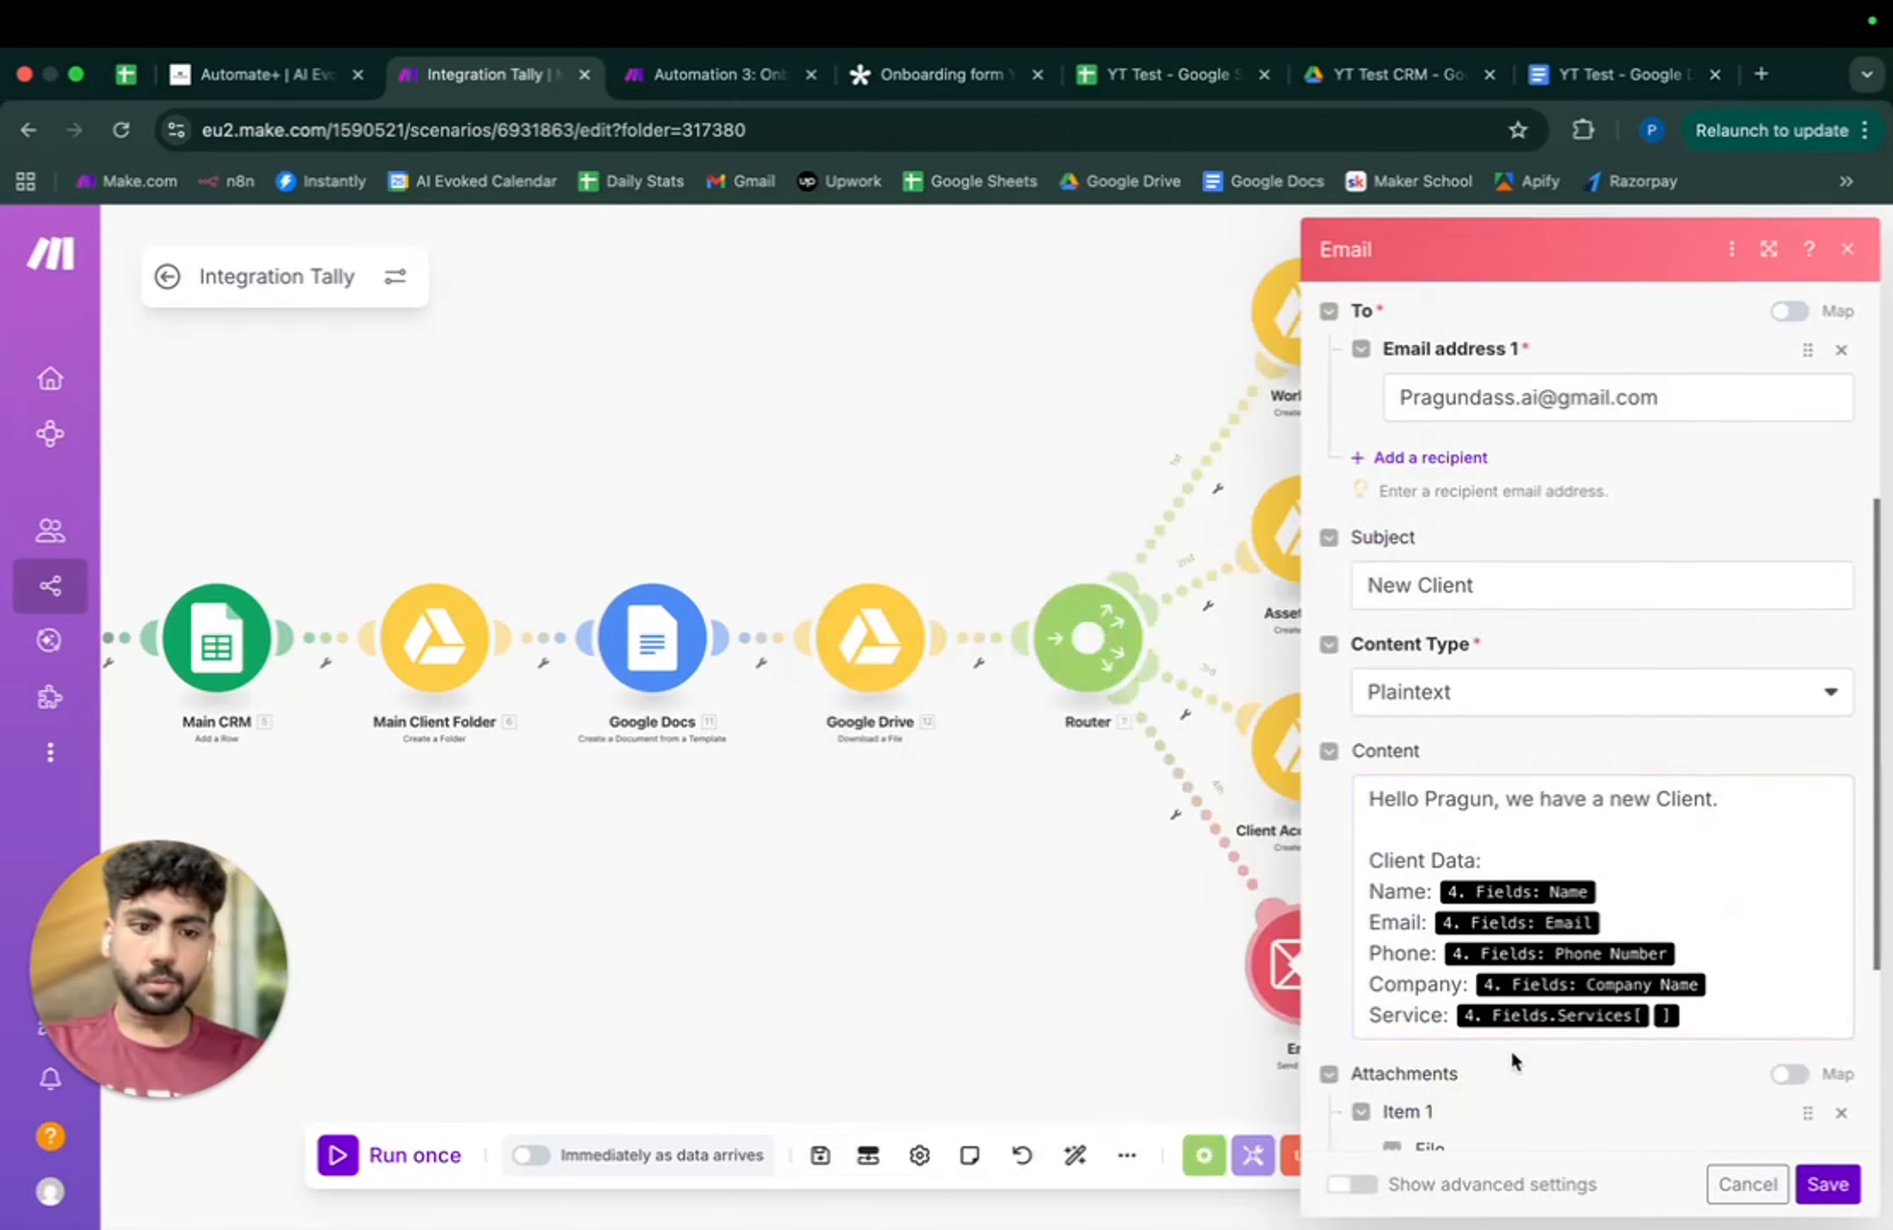
# - Save the team email, then attach the Google Drive 'Download a File' output to Client Email and save
pyautogui.scroll(-4, 1513, 1057)
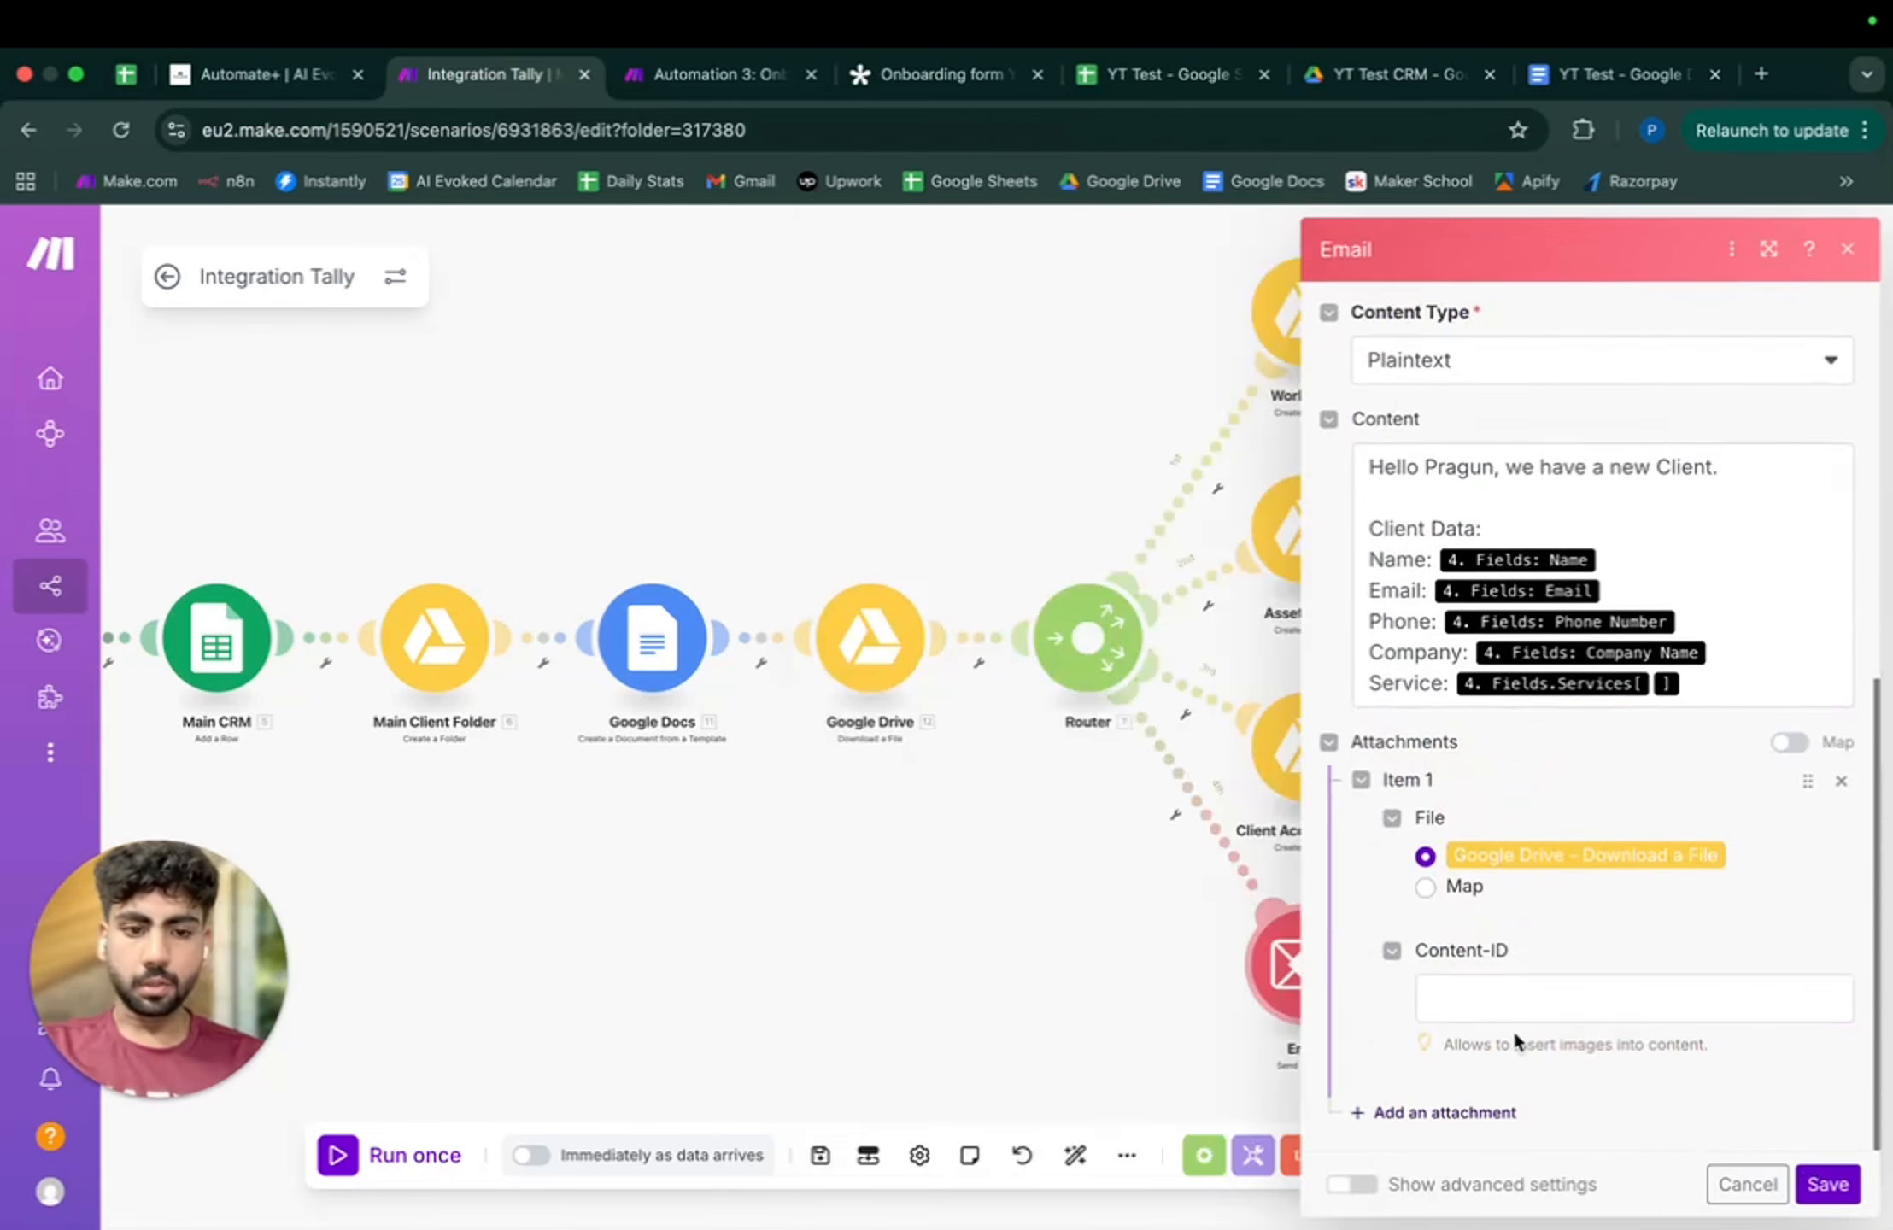
pyautogui.click(1829, 1184)
pyautogui.click(1503, 961)
pyautogui.scroll(-4, 1318, 945)
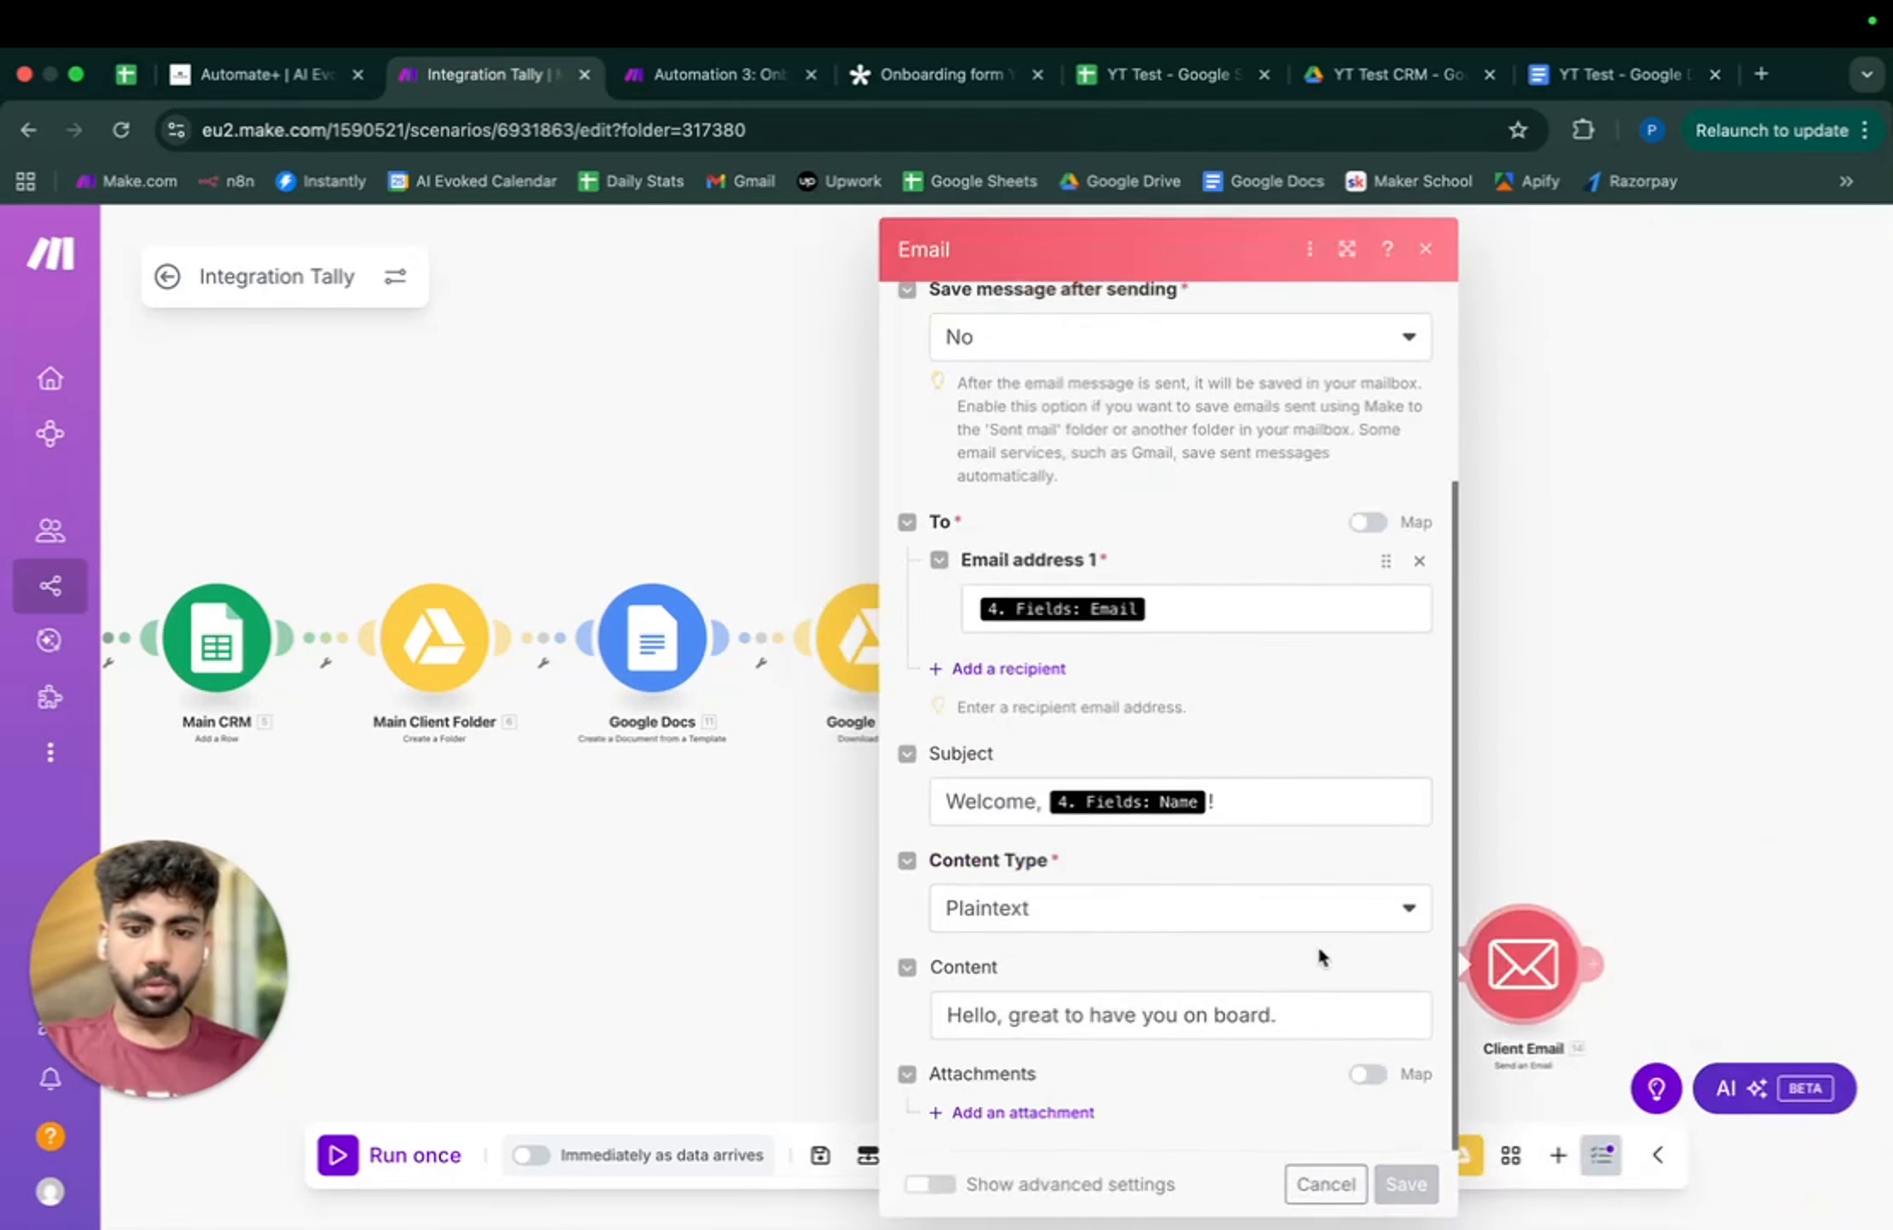
pyautogui.click(1034, 1111)
pyautogui.scroll(-4, 1071, 1087)
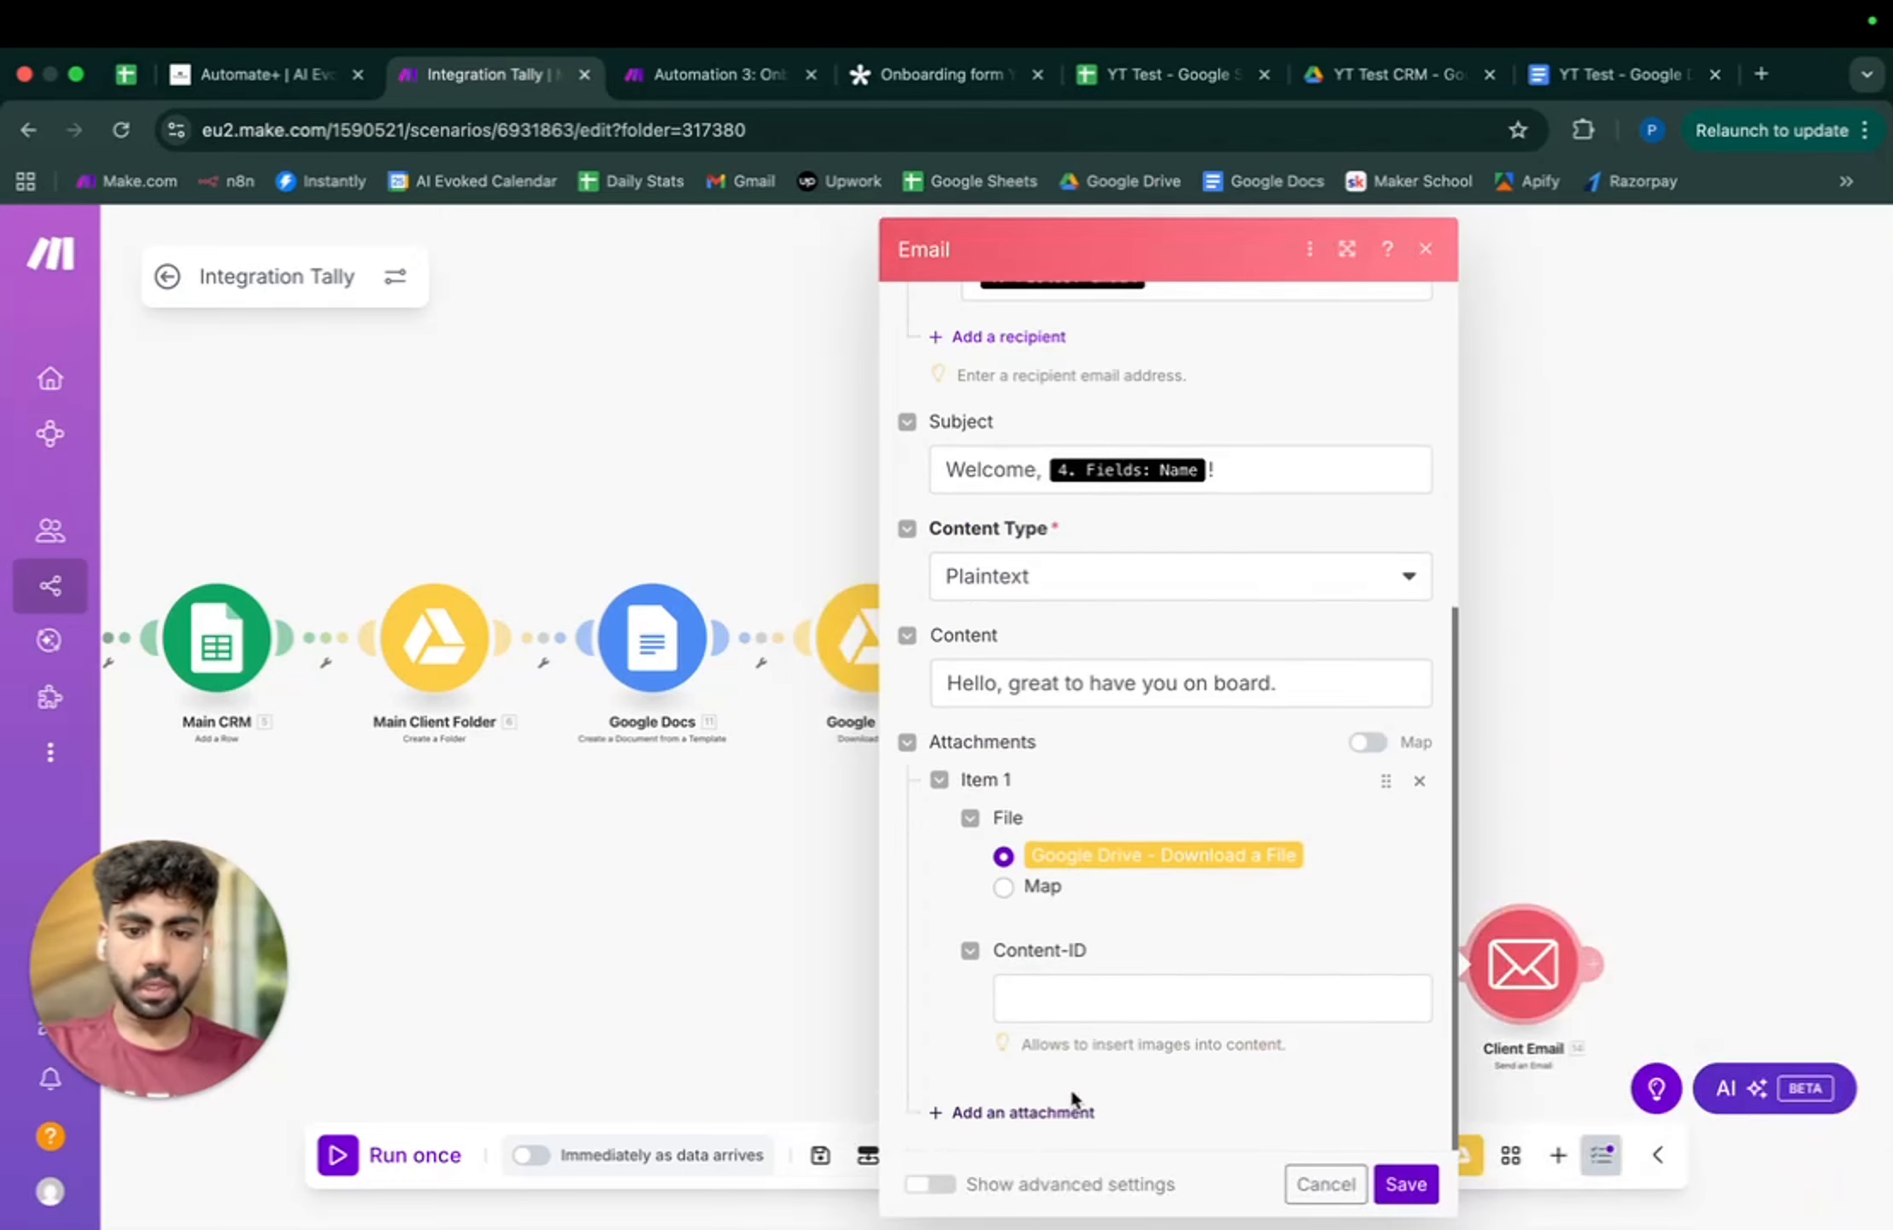
pyautogui.click(1406, 1184)
# - Reopen the team Email module to confirm its attachment and save it again
pyautogui.click(1320, 957)
pyautogui.scroll(-5, 1327, 955)
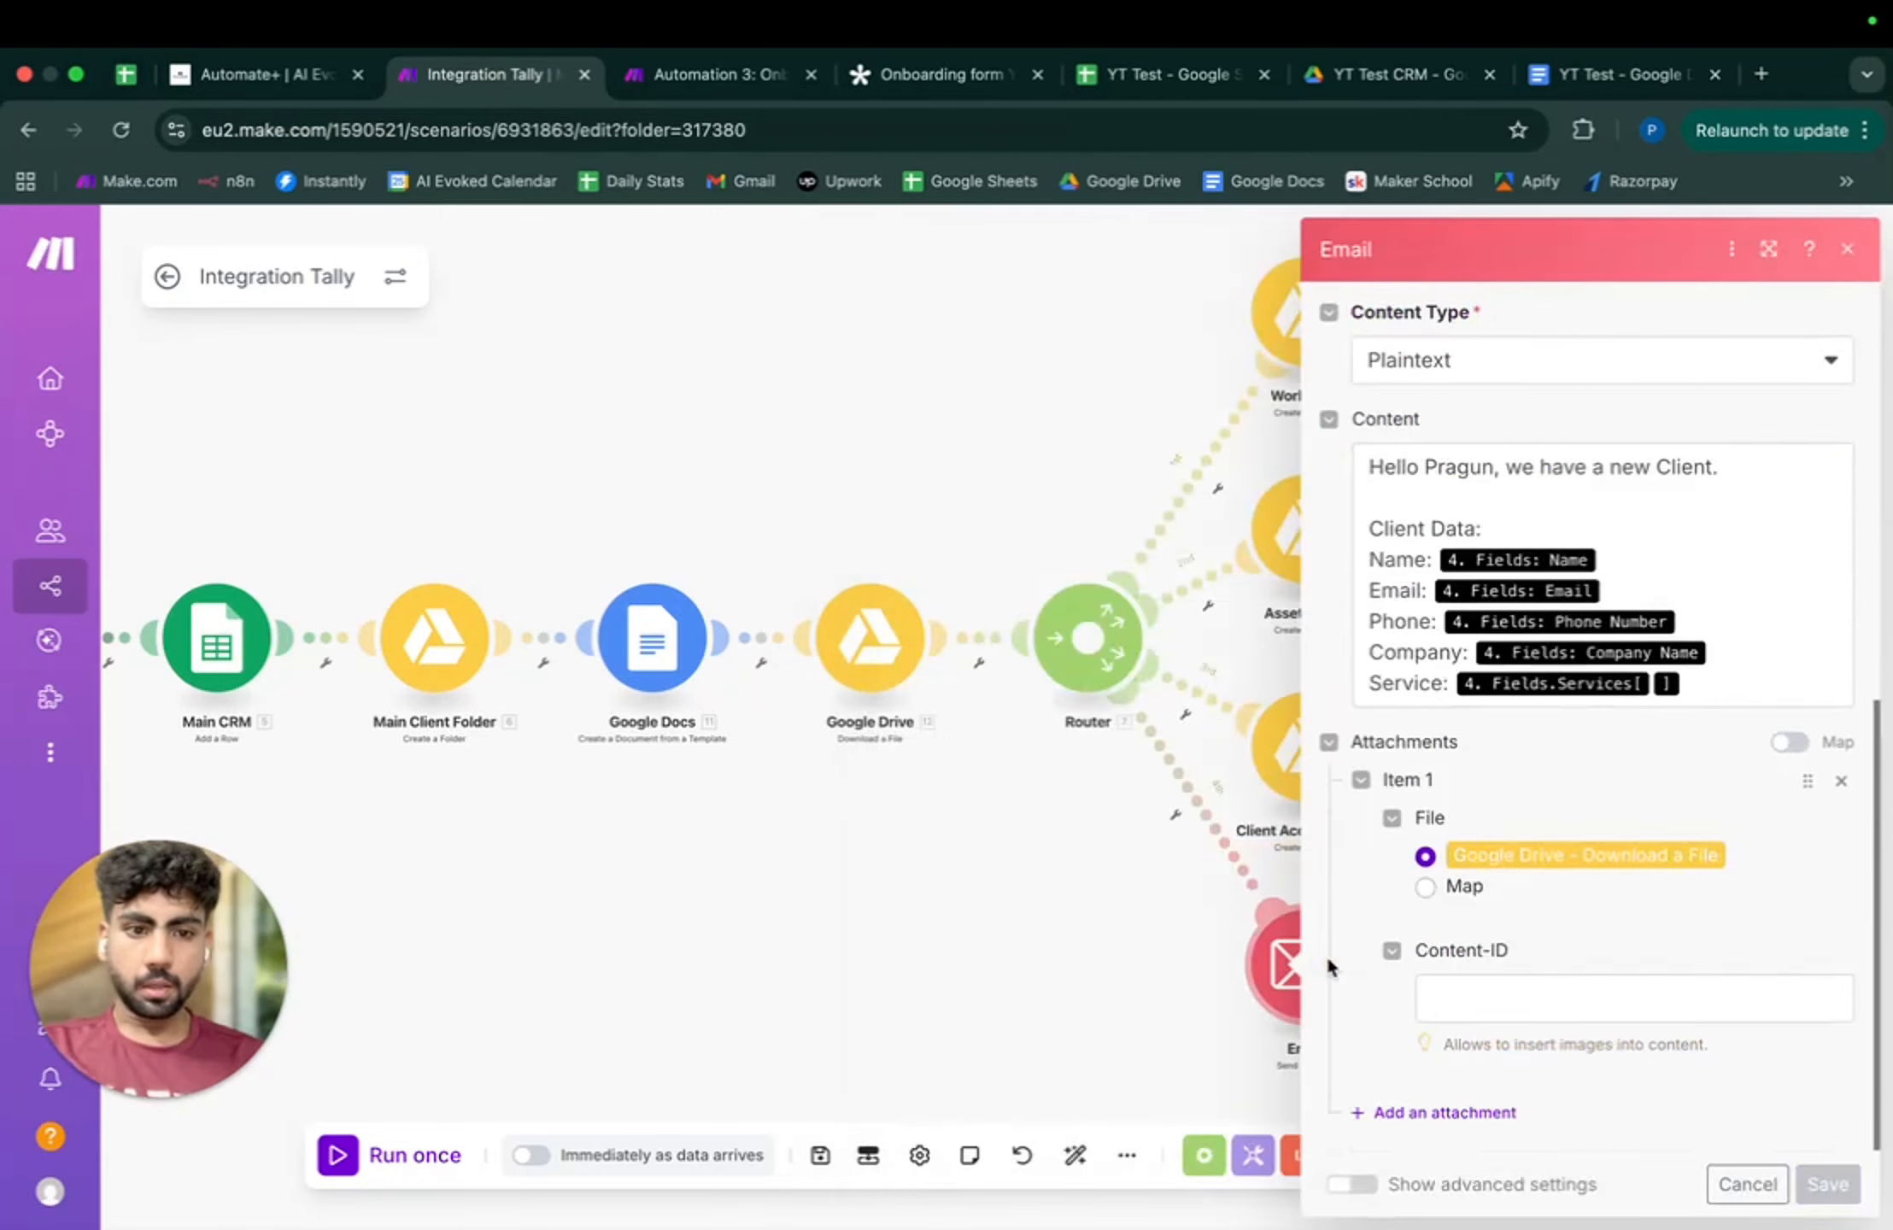
pyautogui.click(1828, 1184)
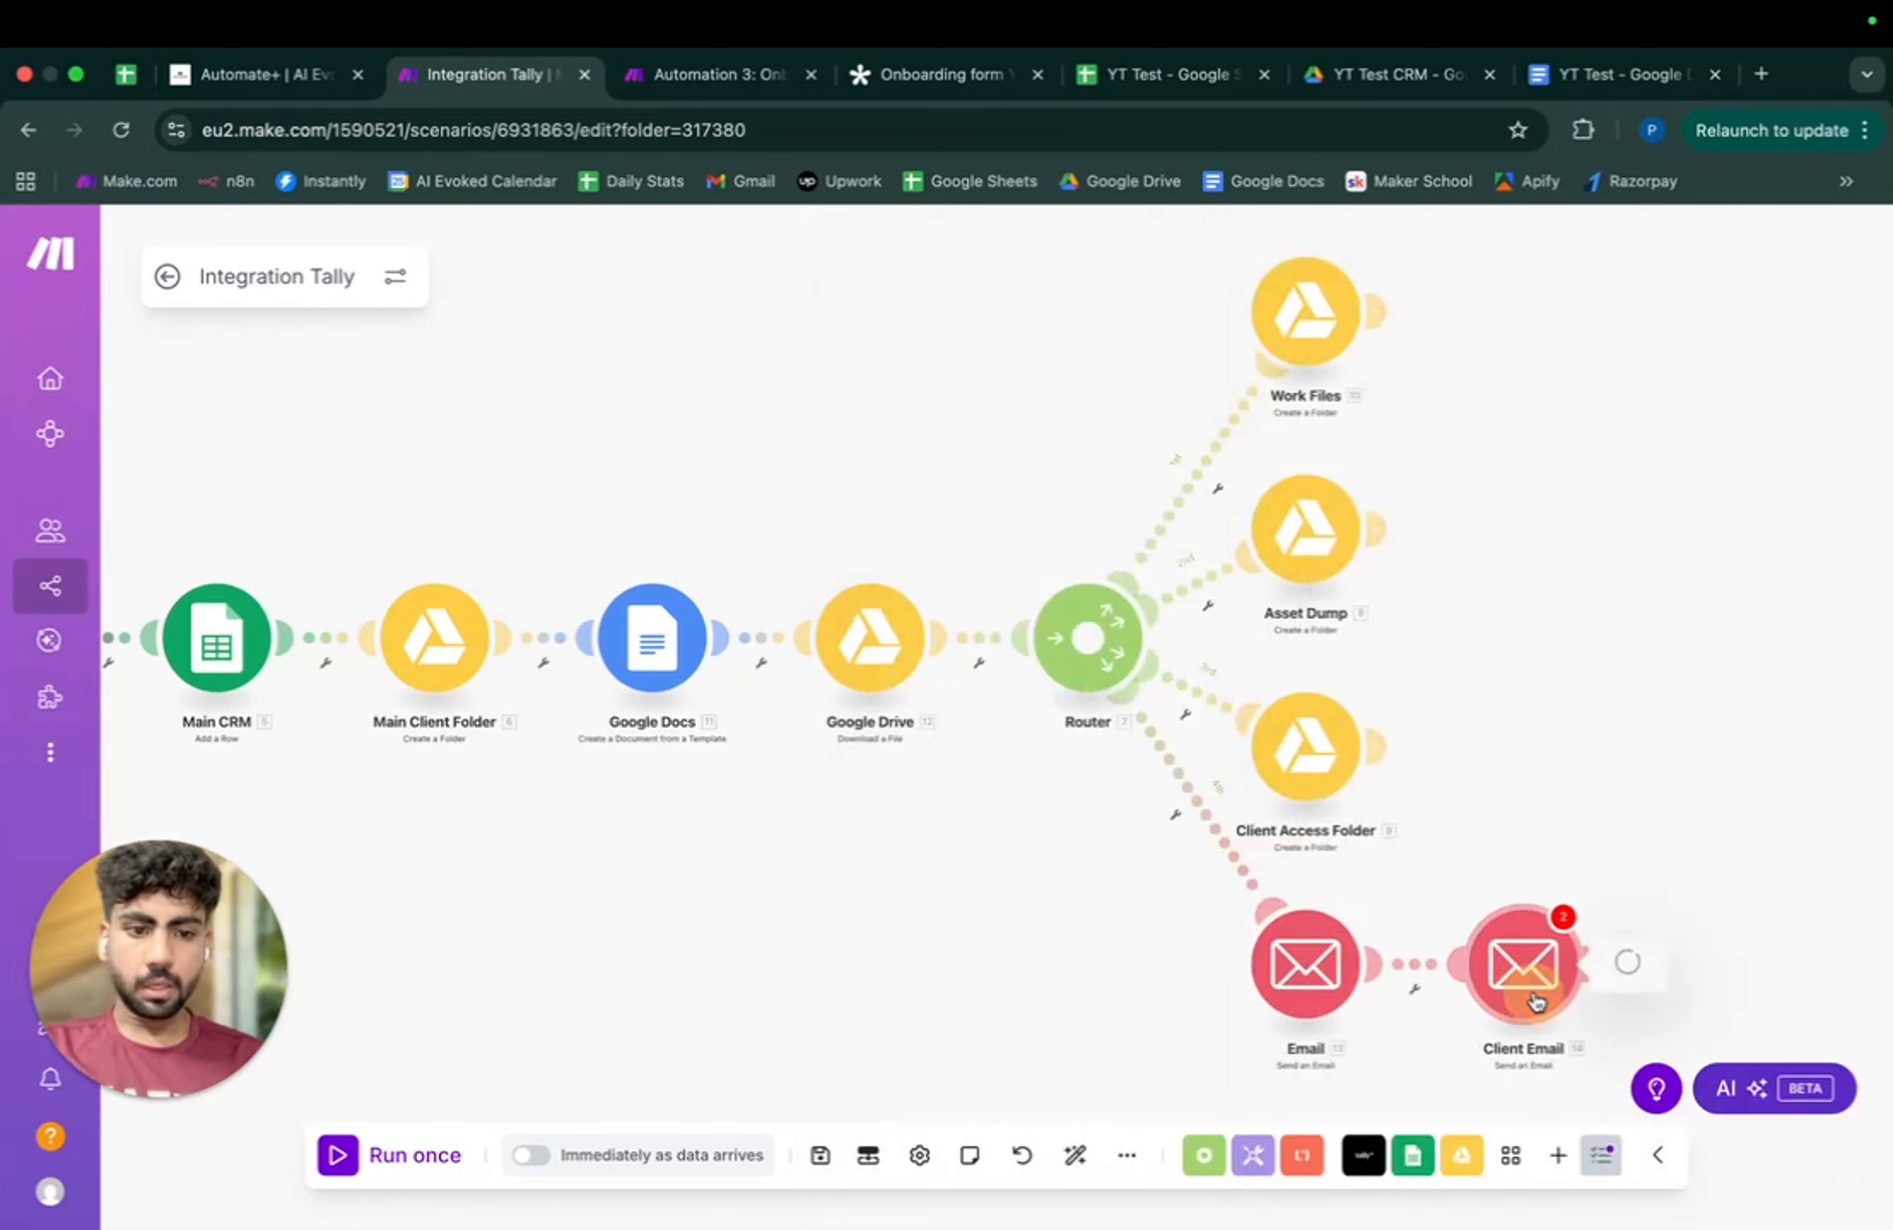
pyautogui.click(1306, 964)
pyautogui.scroll(-5, 1303, 981)
pyautogui.click(1405, 1184)
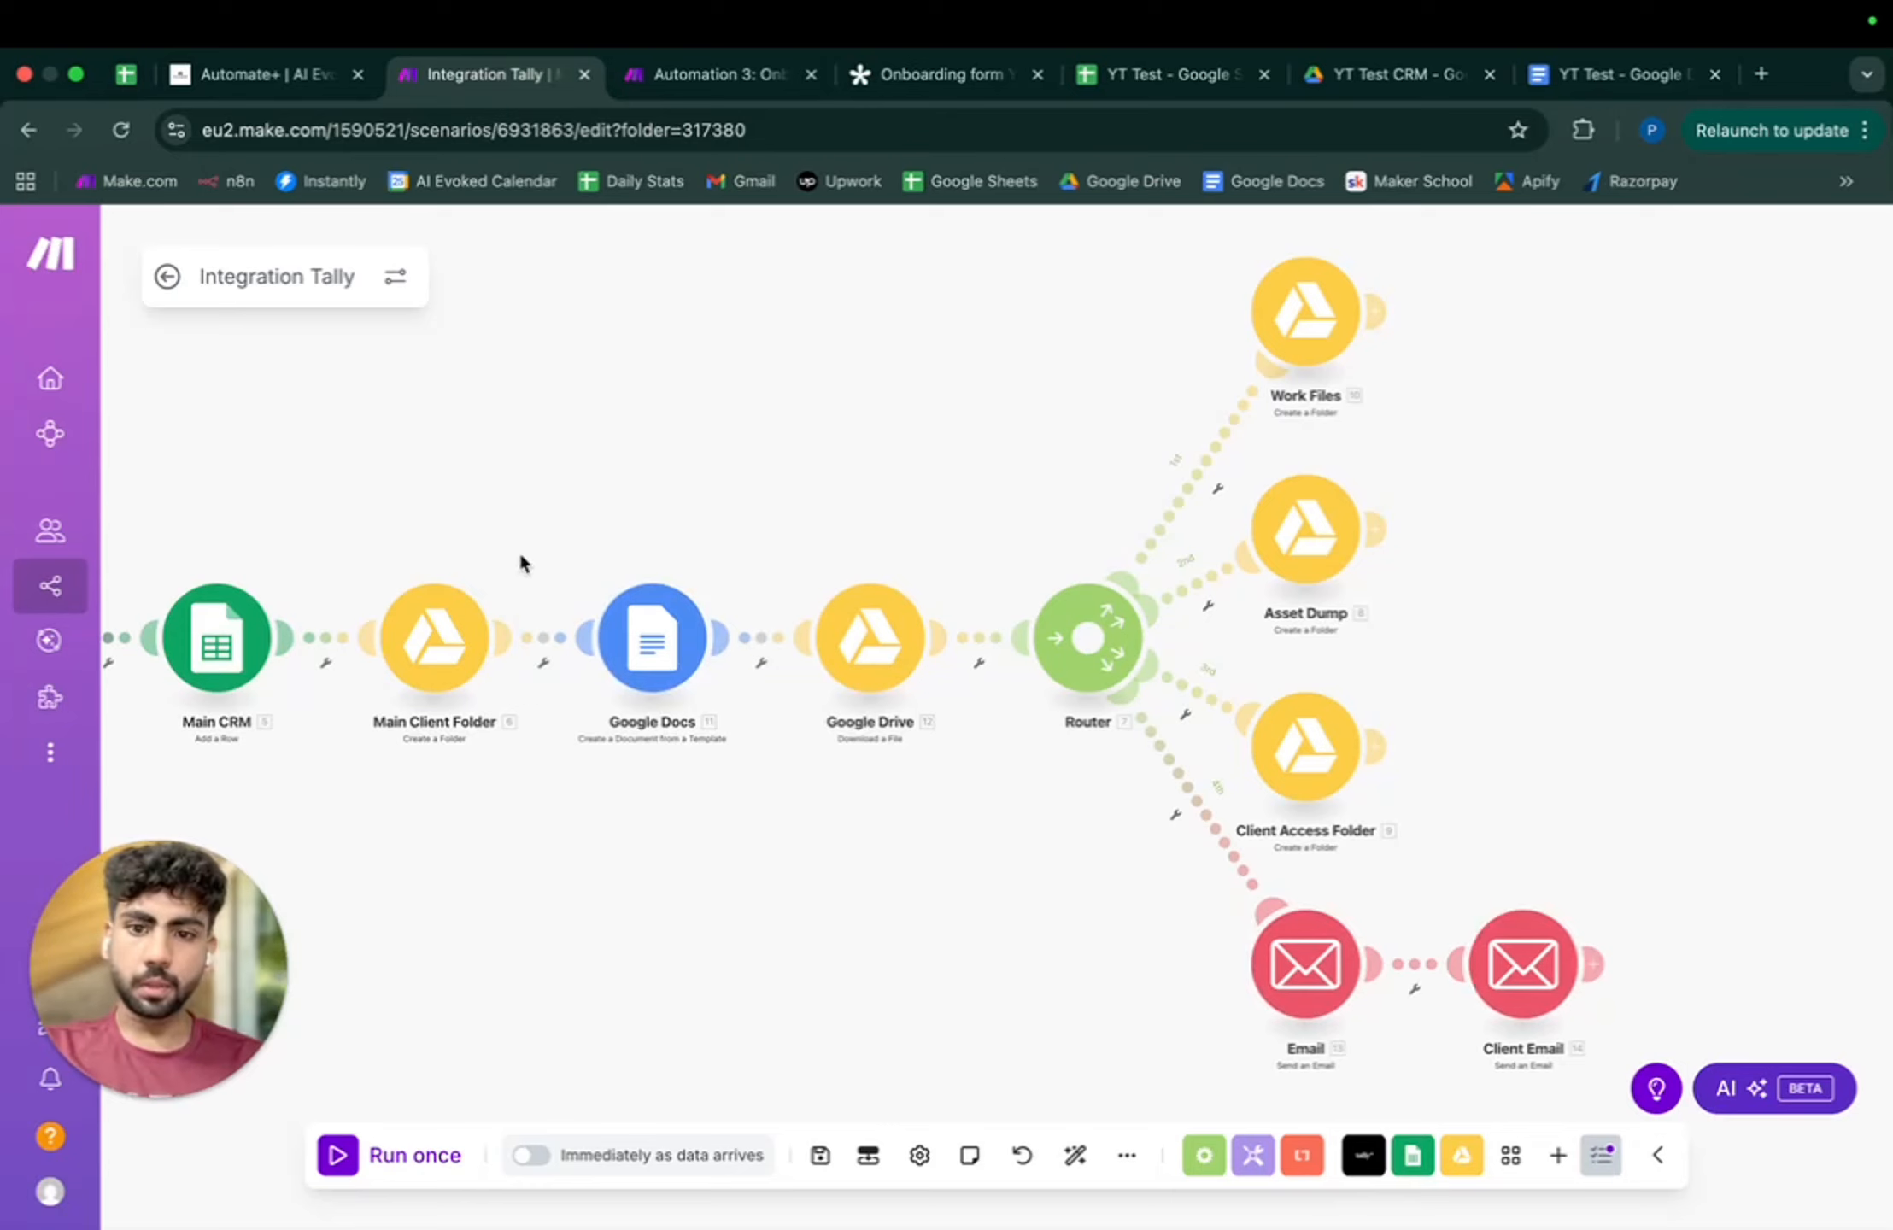
pyautogui.click(1593, 964)
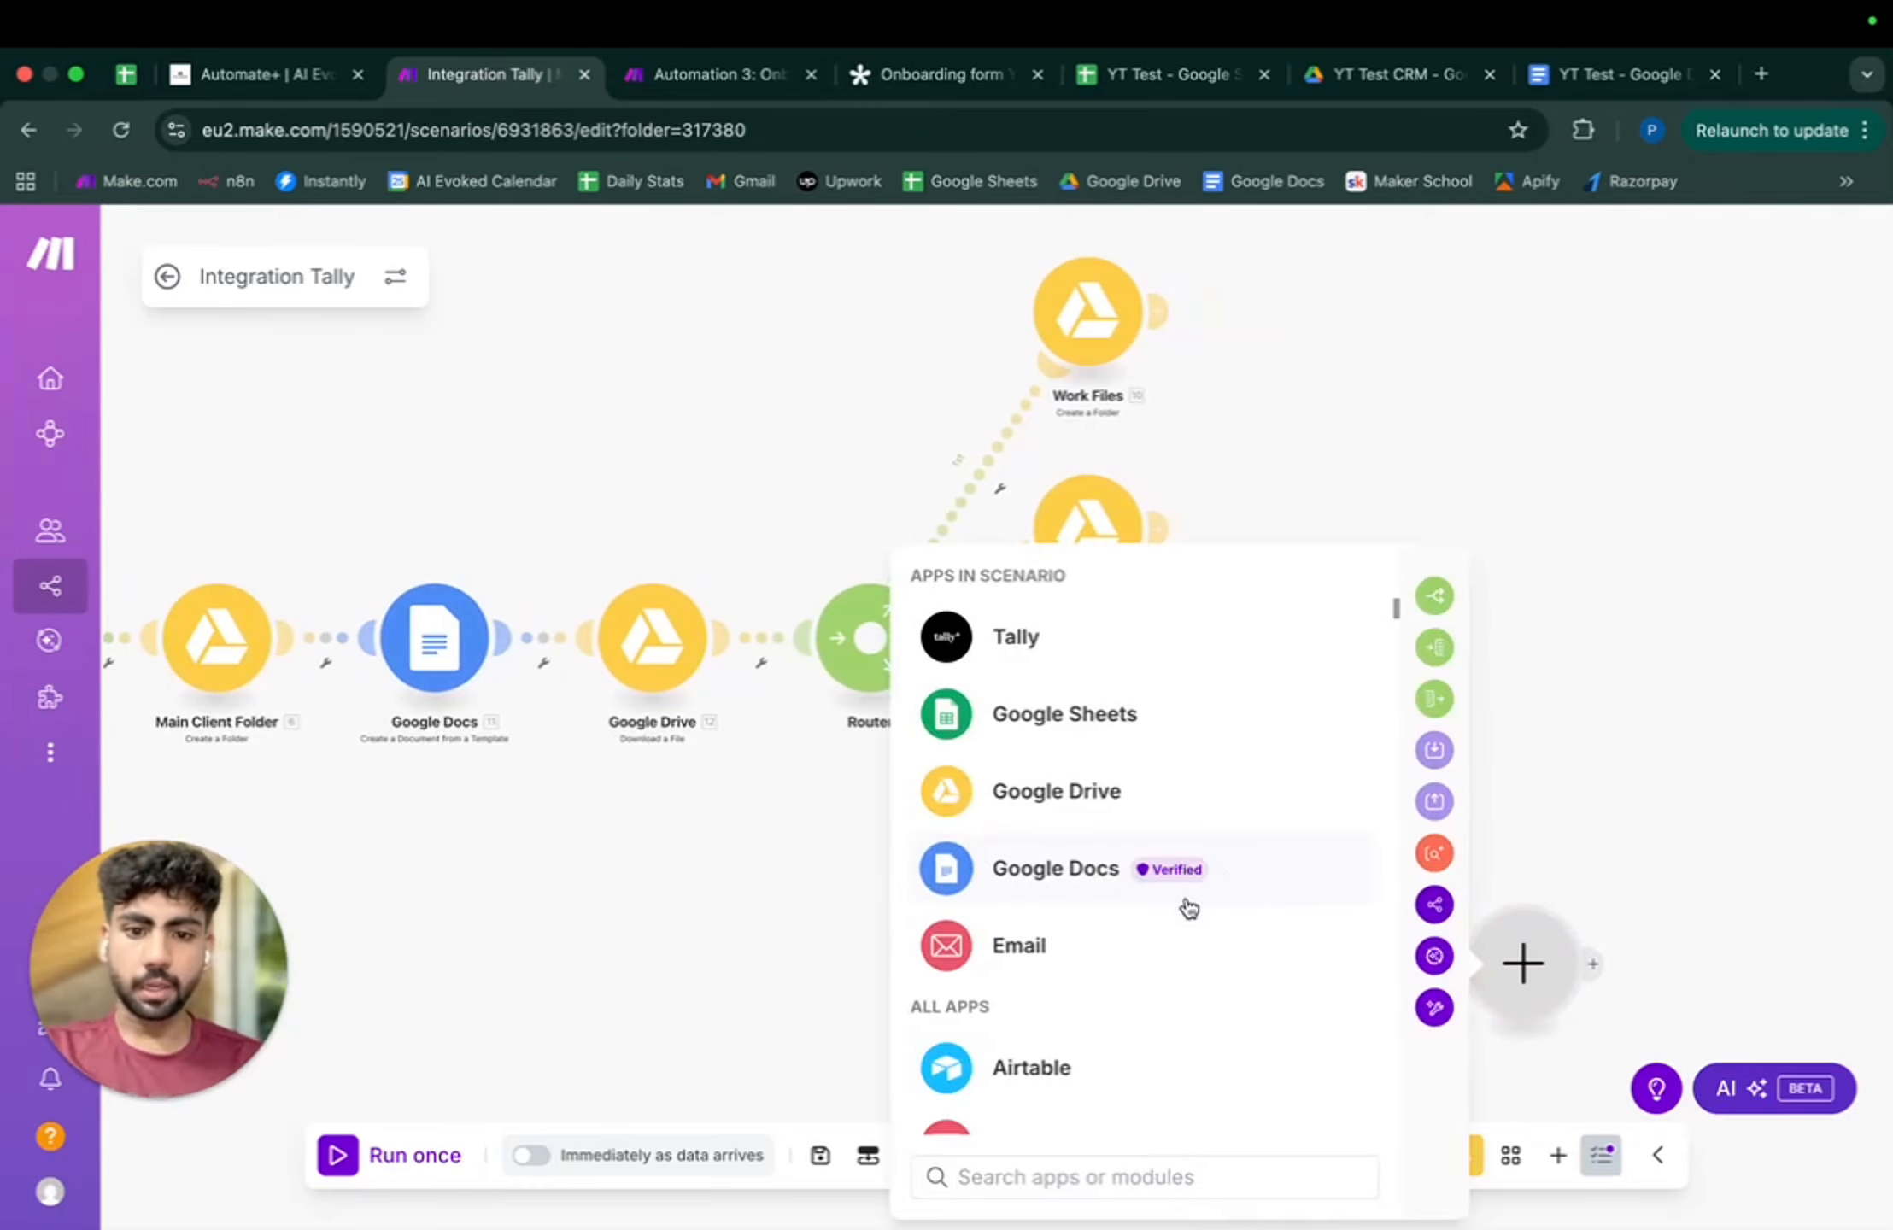
pyautogui.click(1120, 863)
pyautogui.scroll(-10, 1232, 965)
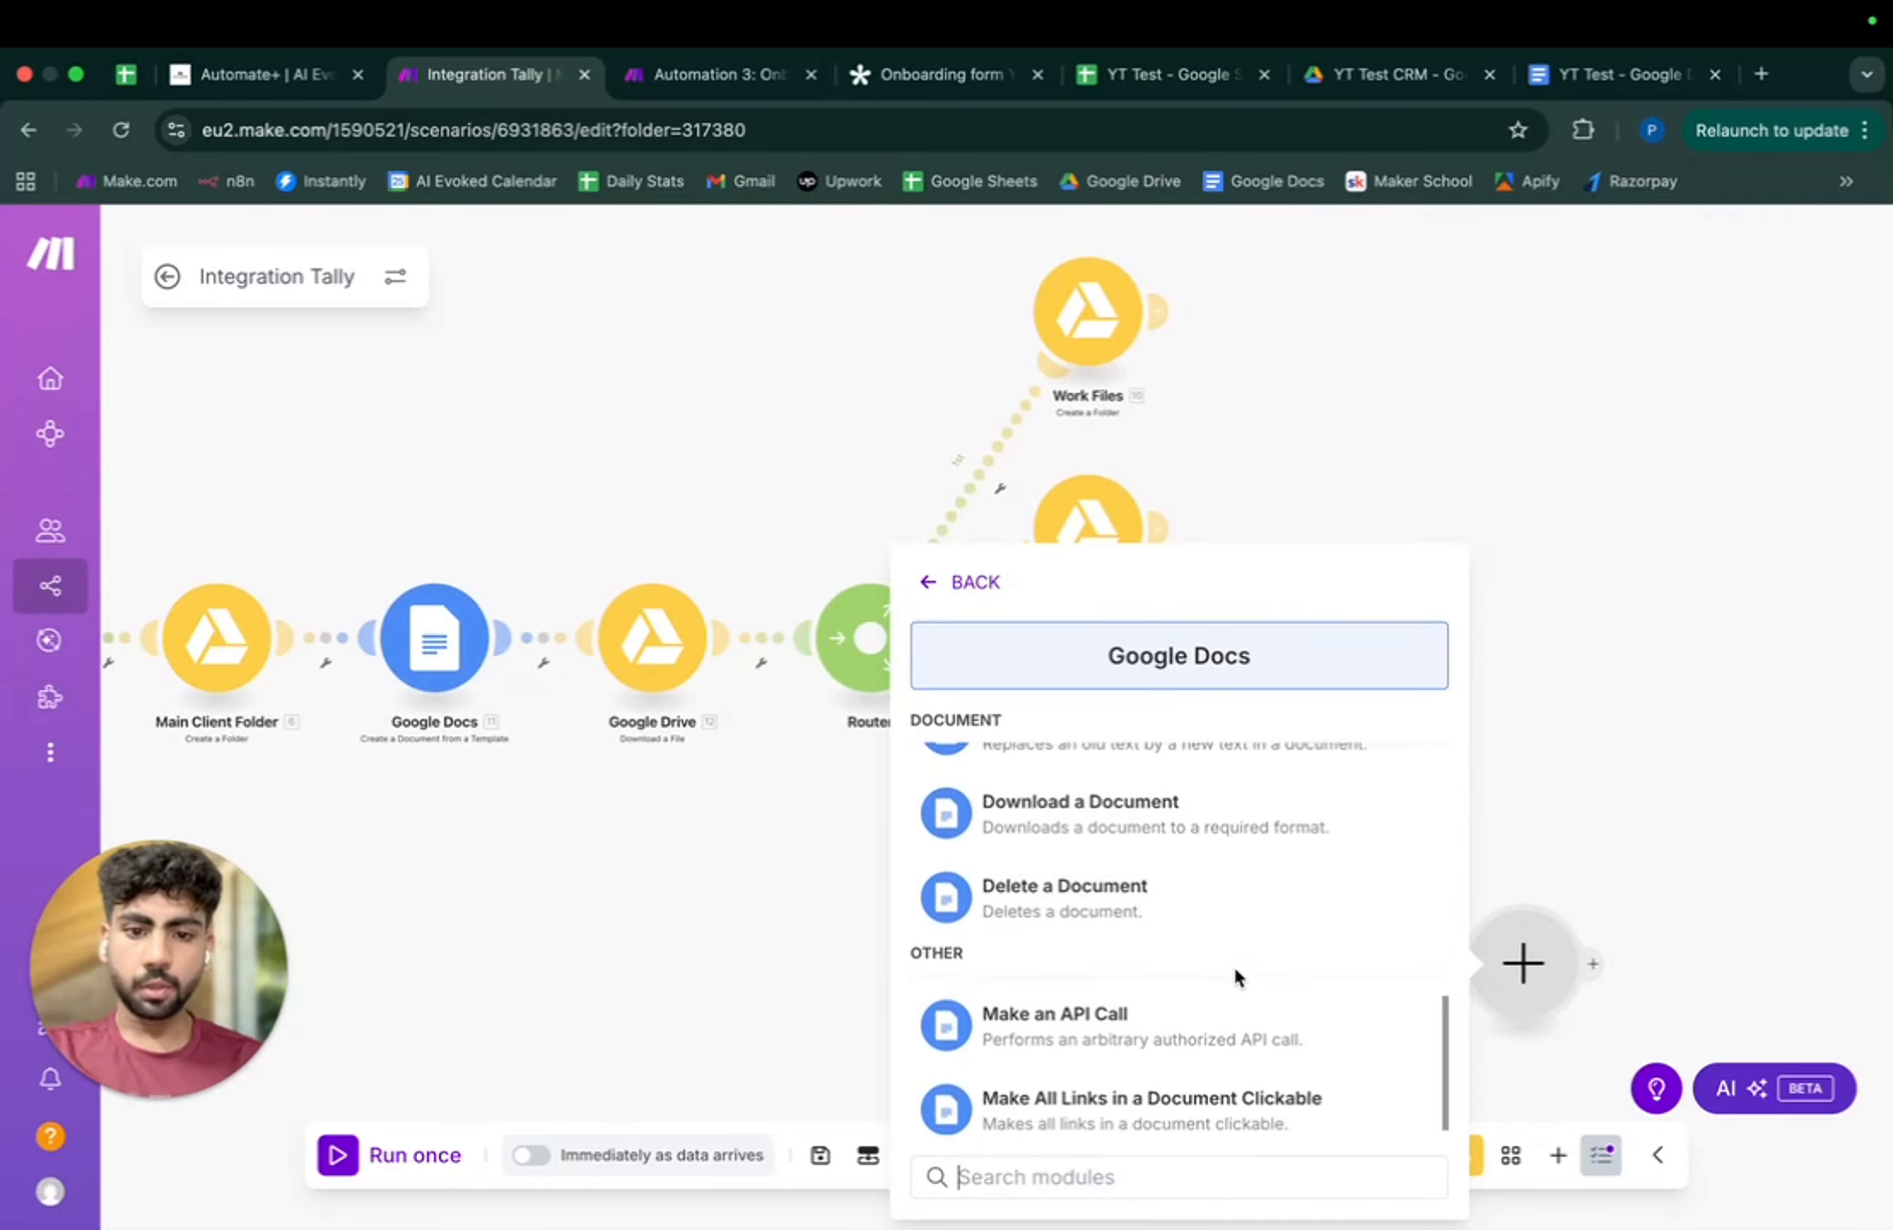
pyautogui.click(1089, 905)
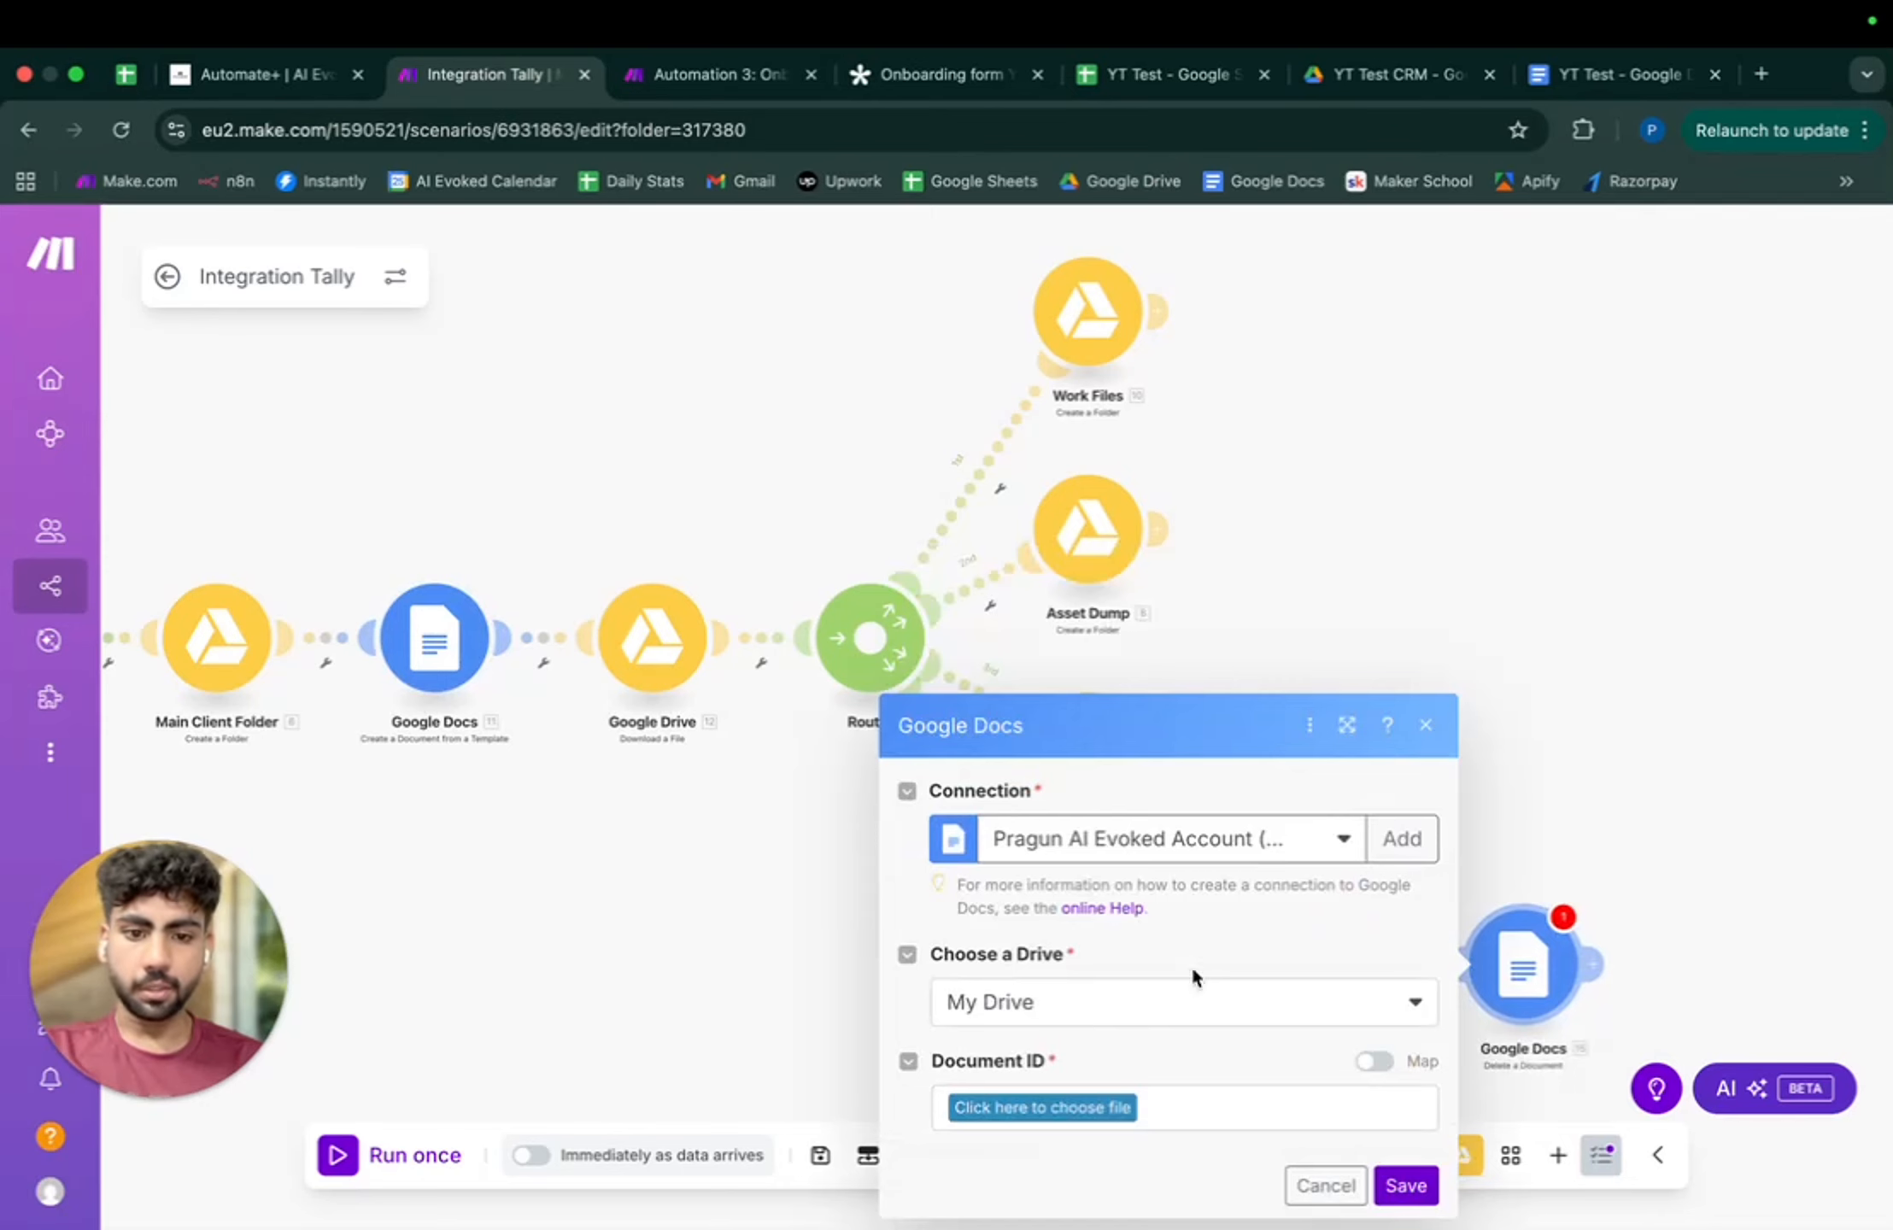
pyautogui.click(1188, 991)
pyautogui.click(1224, 992)
pyautogui.click(1374, 1059)
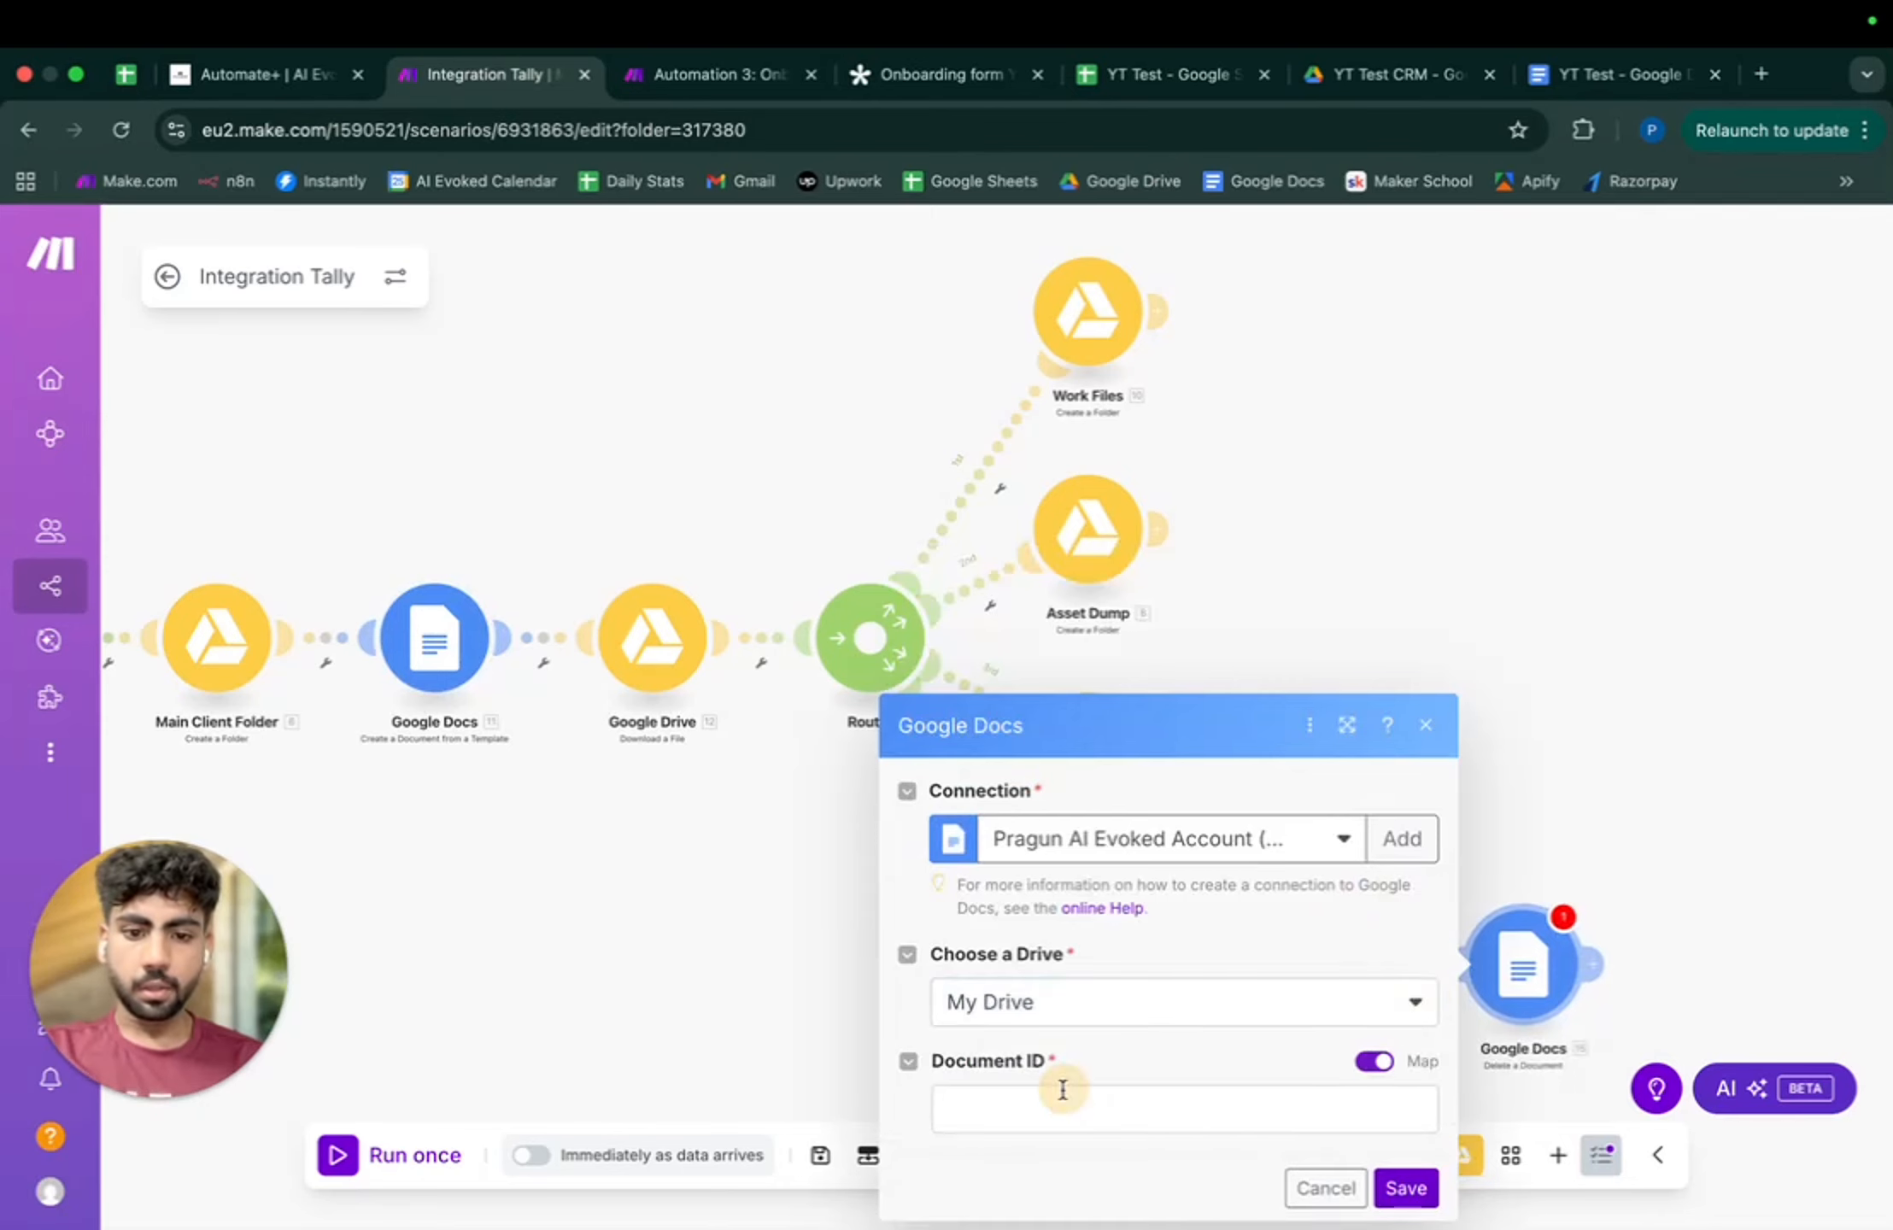
pyautogui.click(1061, 1103)
pyautogui.scroll(-10, 705, 633)
pyautogui.scroll(6, 705, 633)
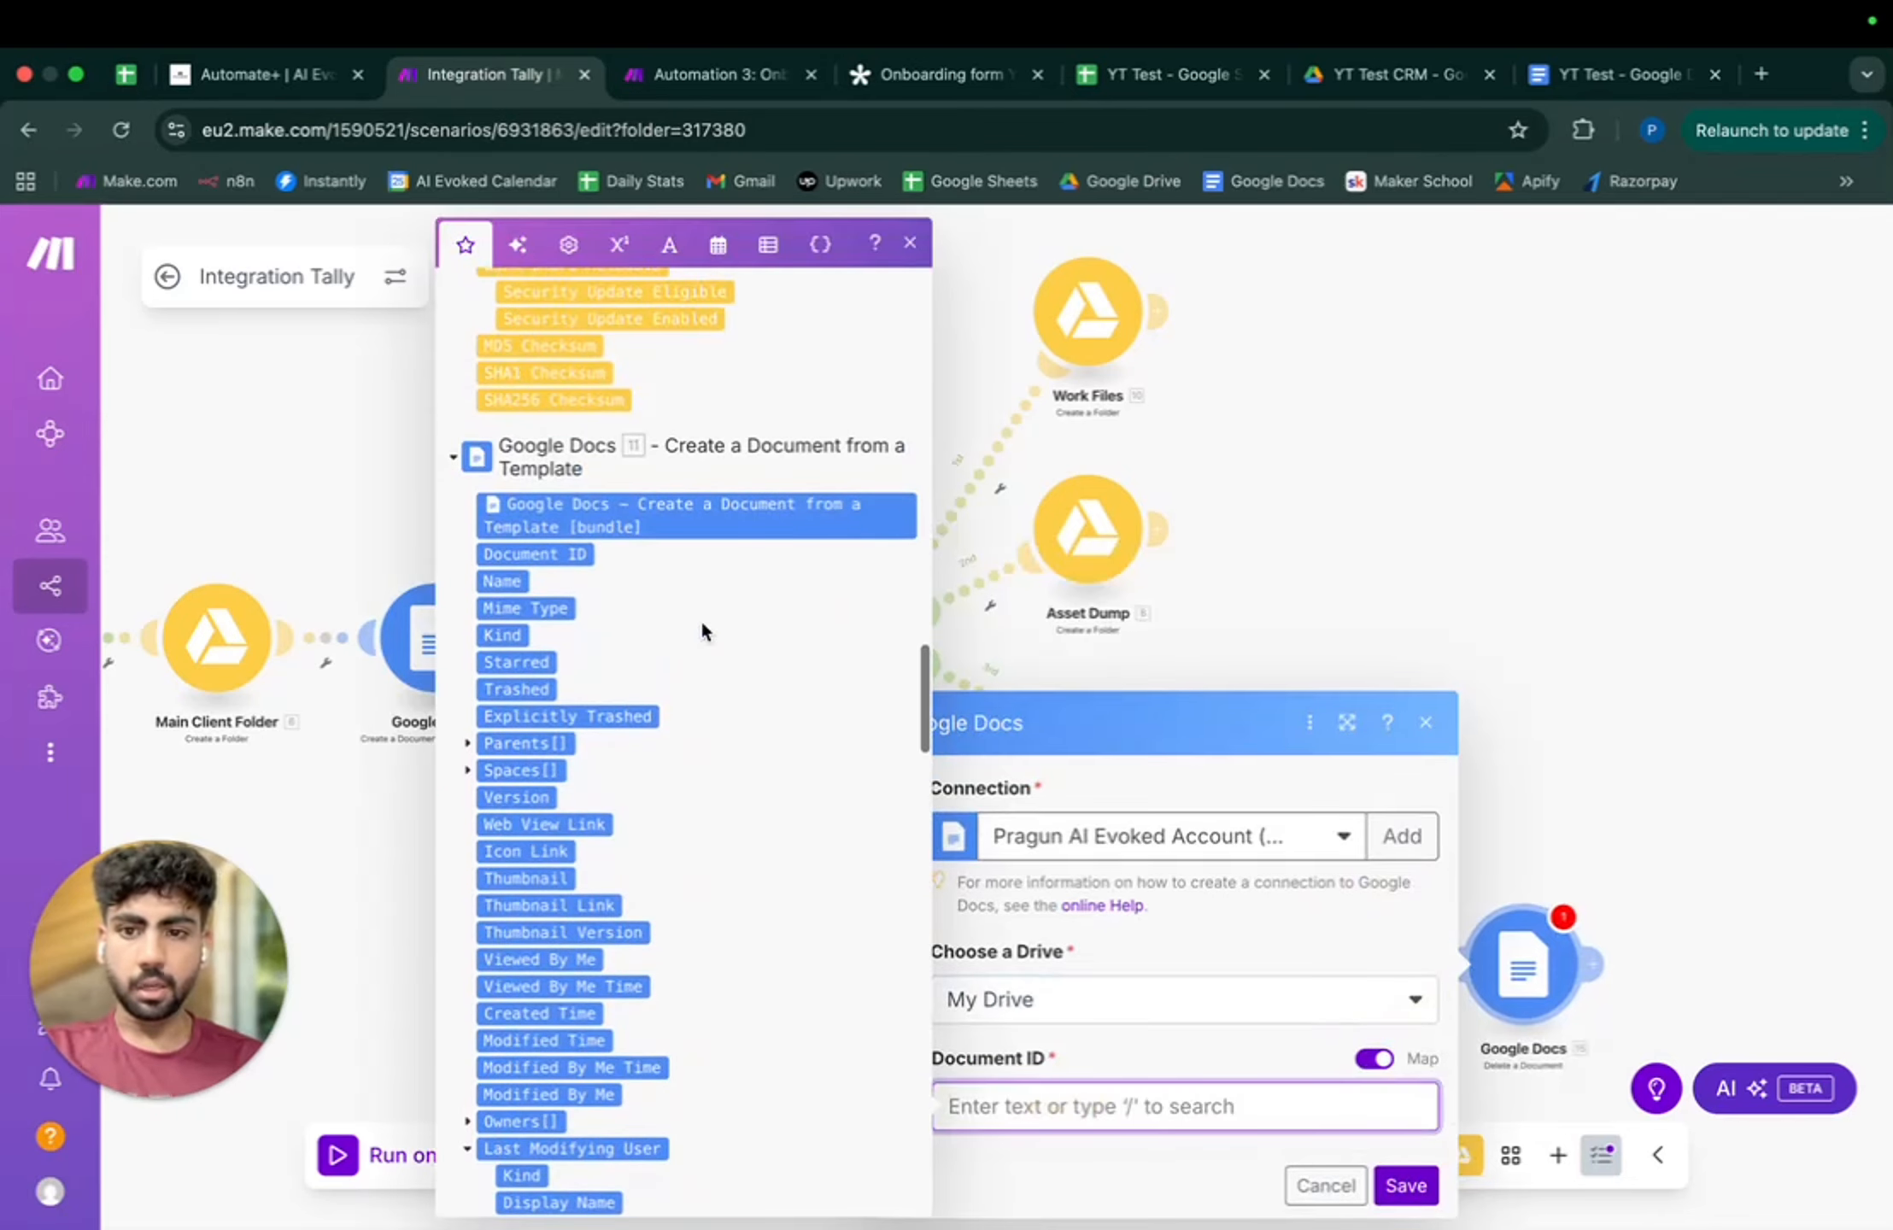
pyautogui.click(910, 243)
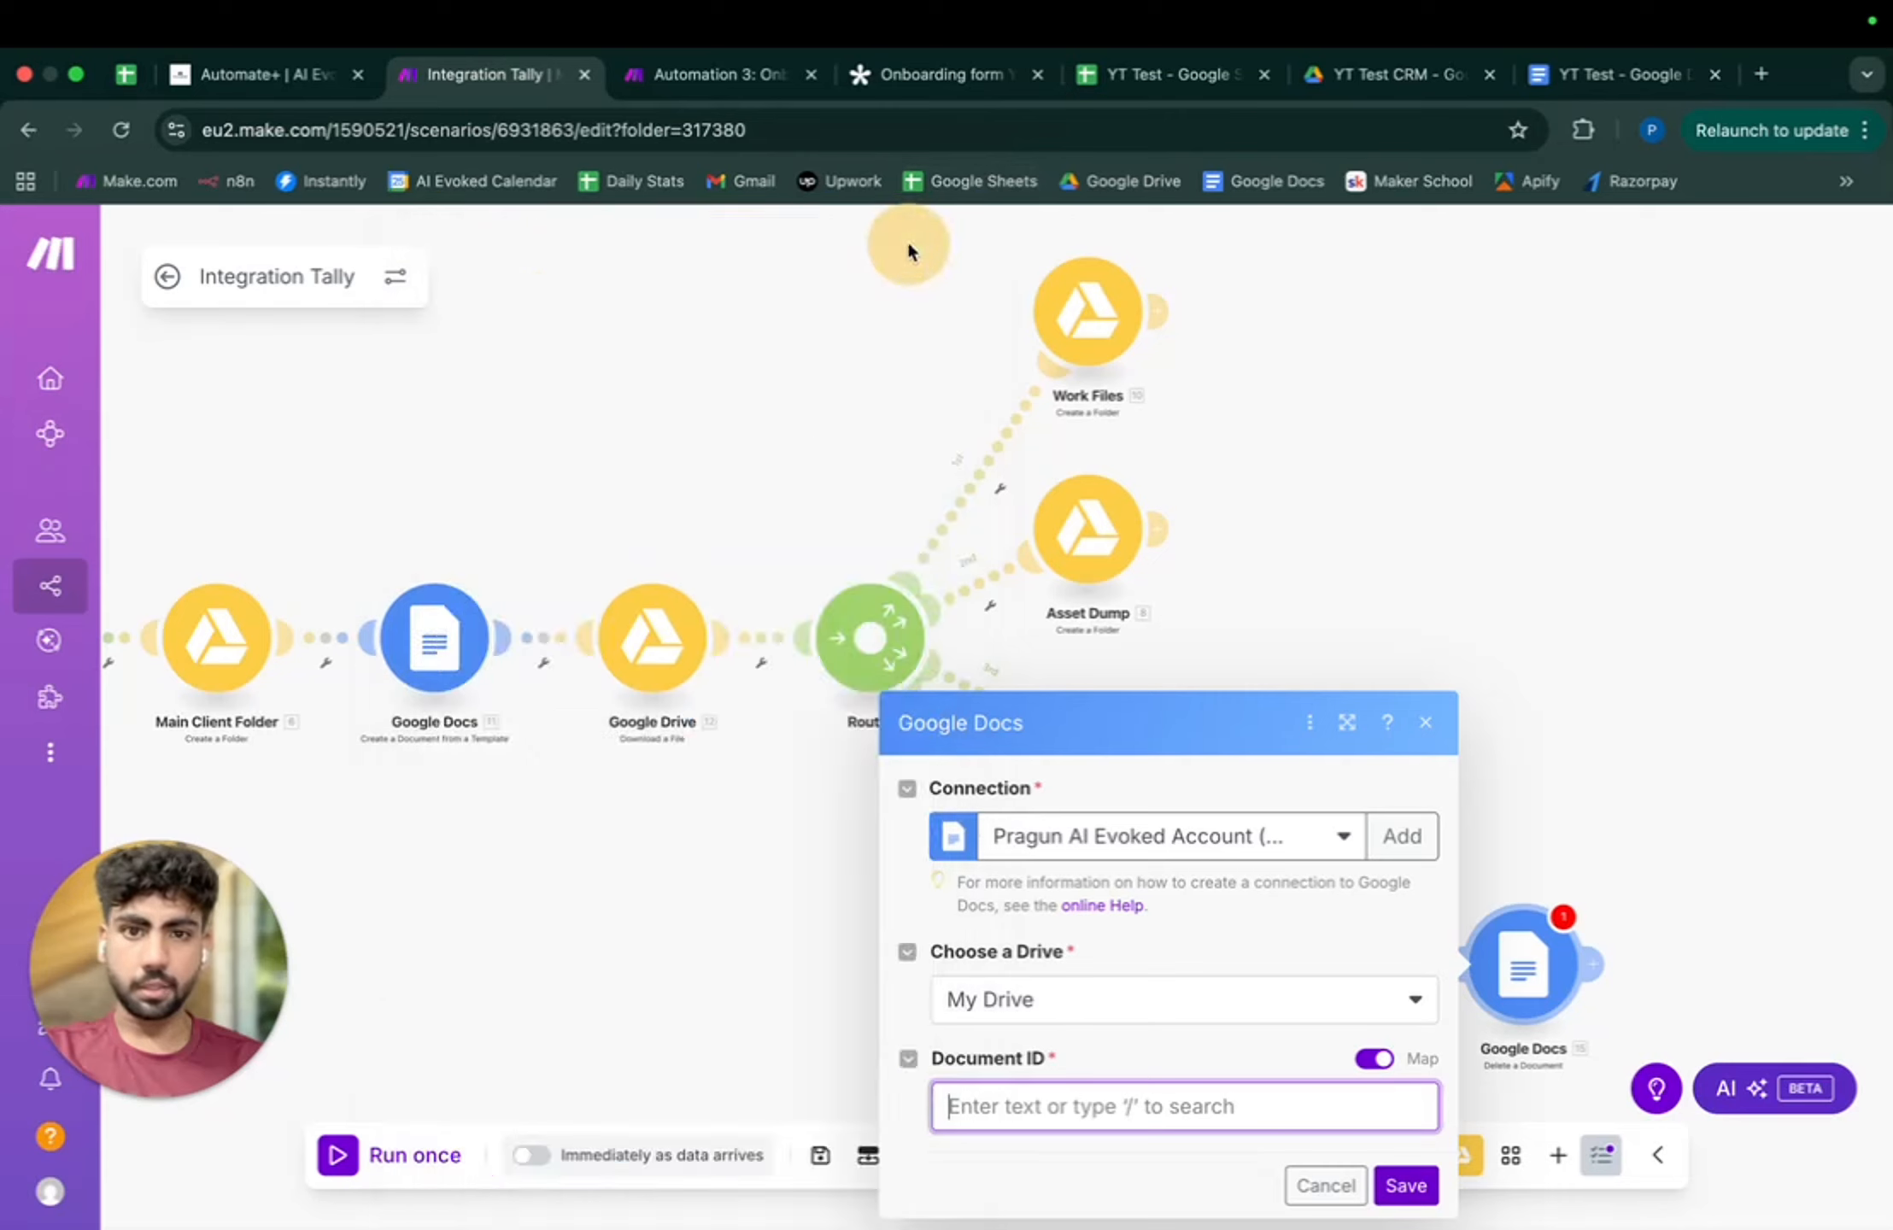
pyautogui.click(1426, 723)
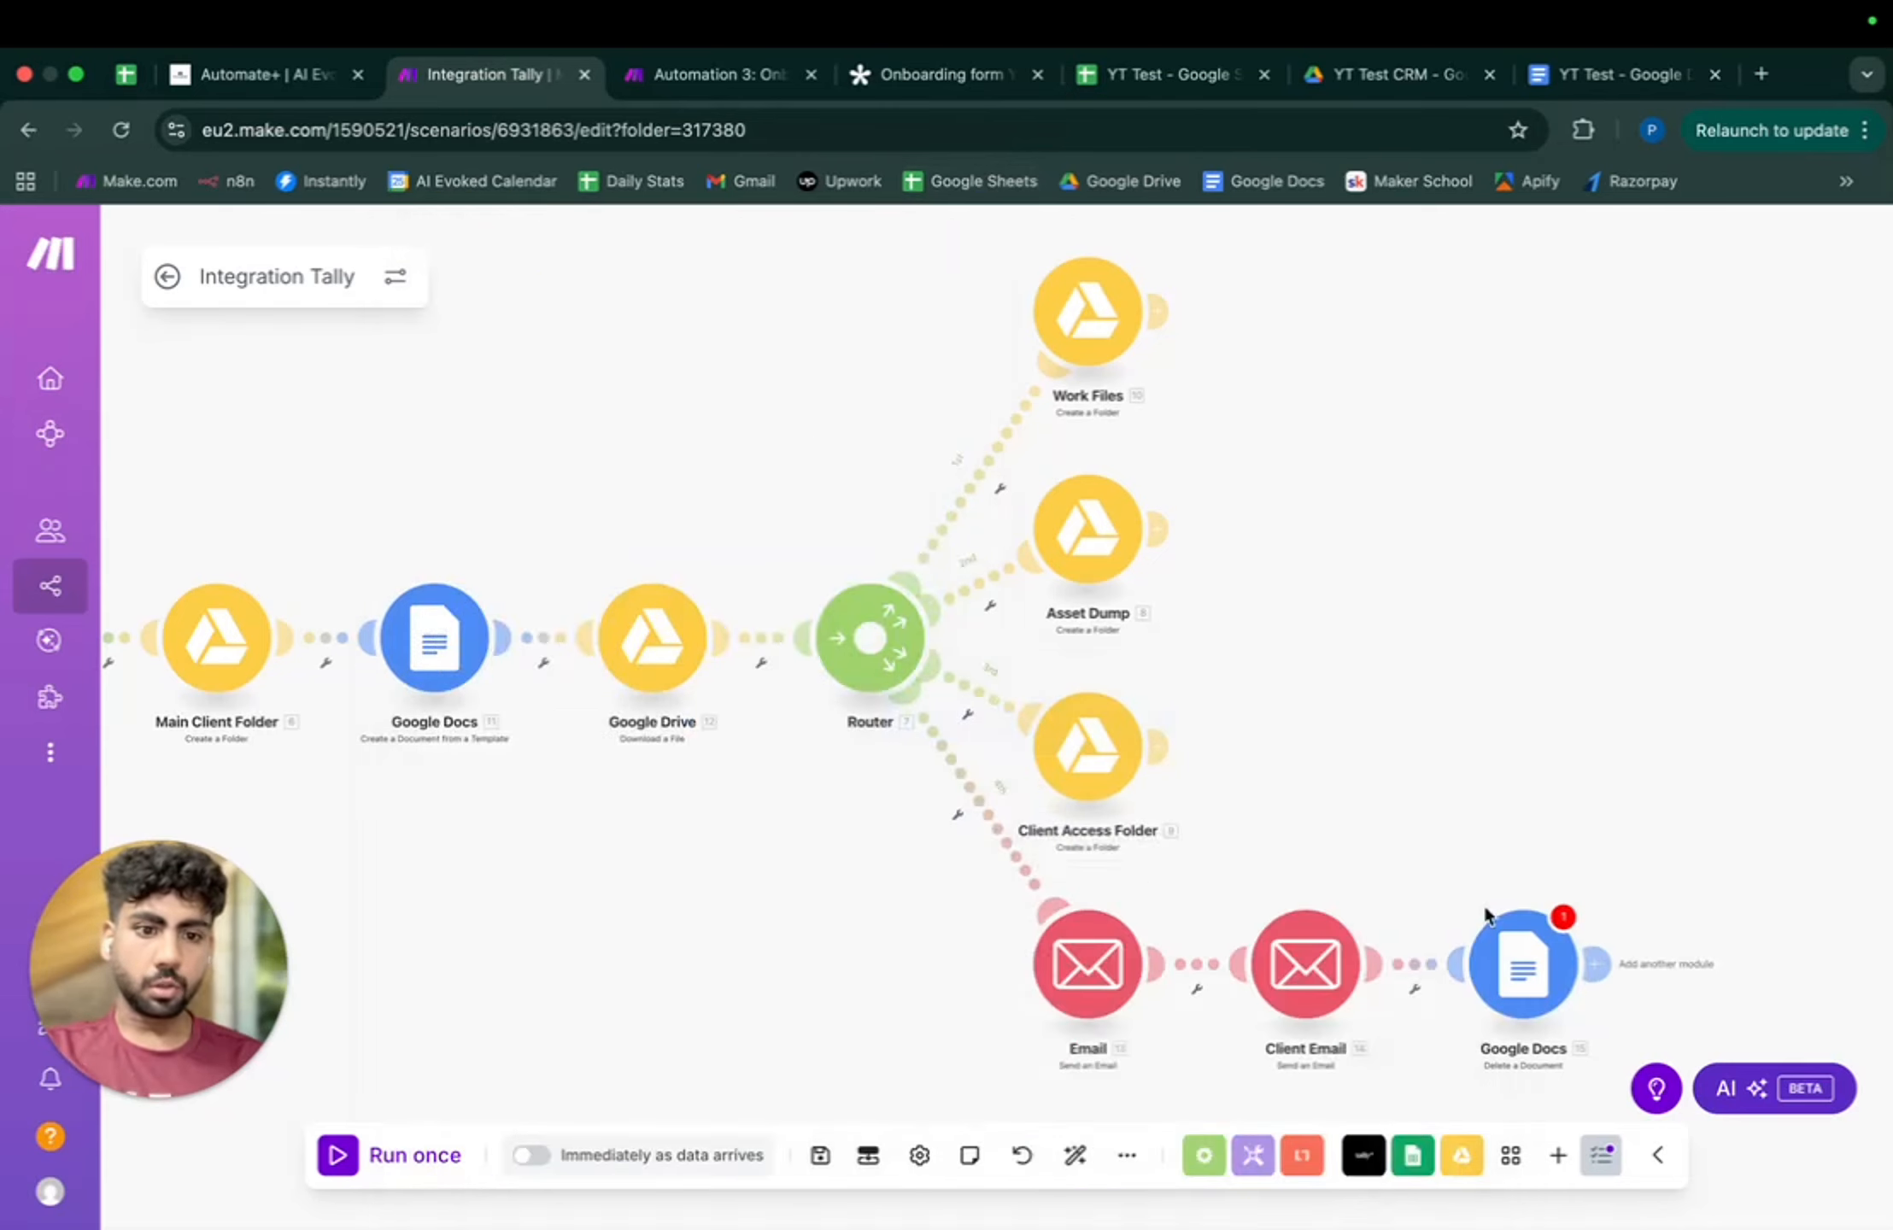
pyautogui.click(1524, 964)
pyautogui.rightClick(1523, 964)
pyautogui.click(1610, 1198)
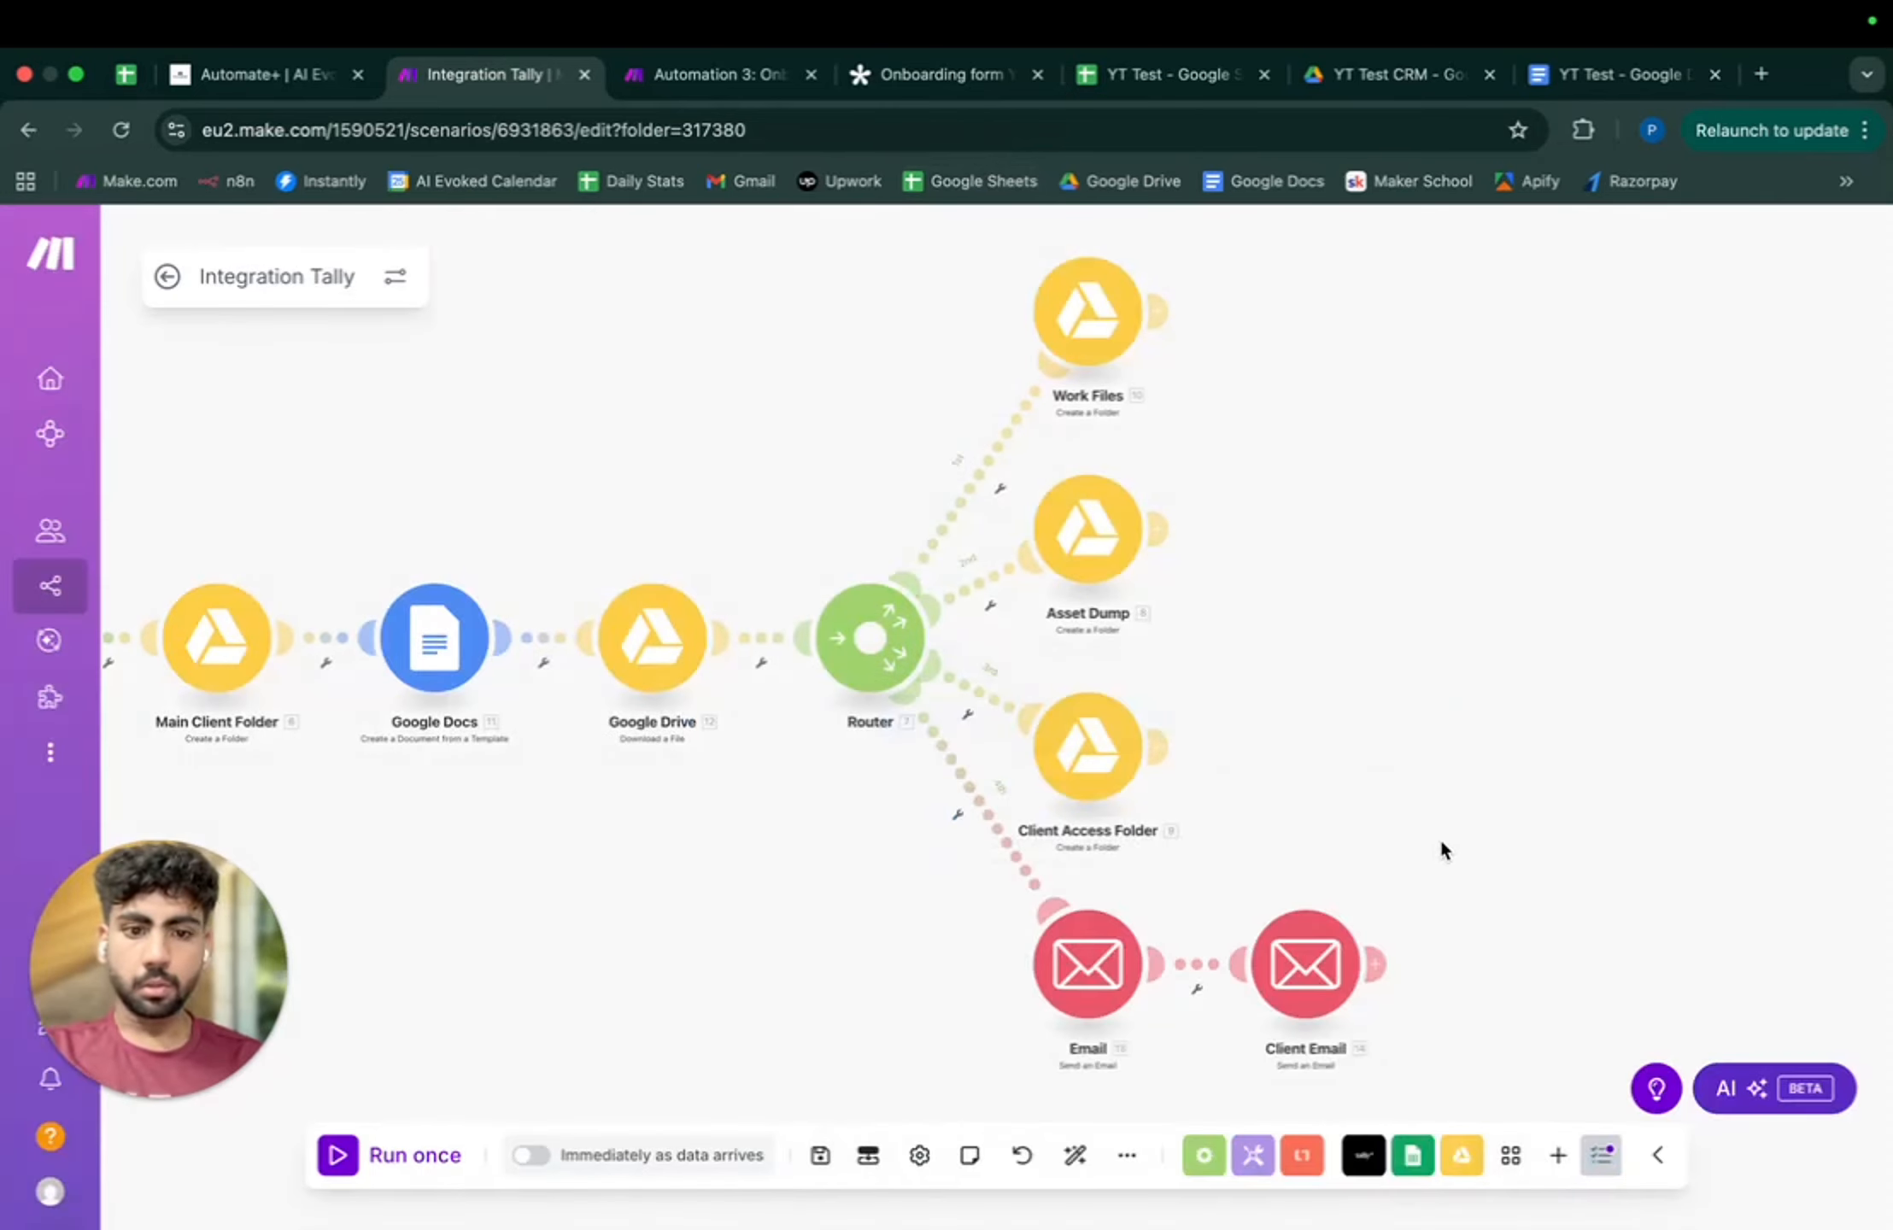
pyautogui.scroll(-3, 1442, 850)
# - Save and activate the scenario to run immediately as data arrives, processing the existing queued Tally data
pyautogui.click(820, 1155)
pyautogui.moveTo(850, 940); pyautogui.dragTo(961, 939)
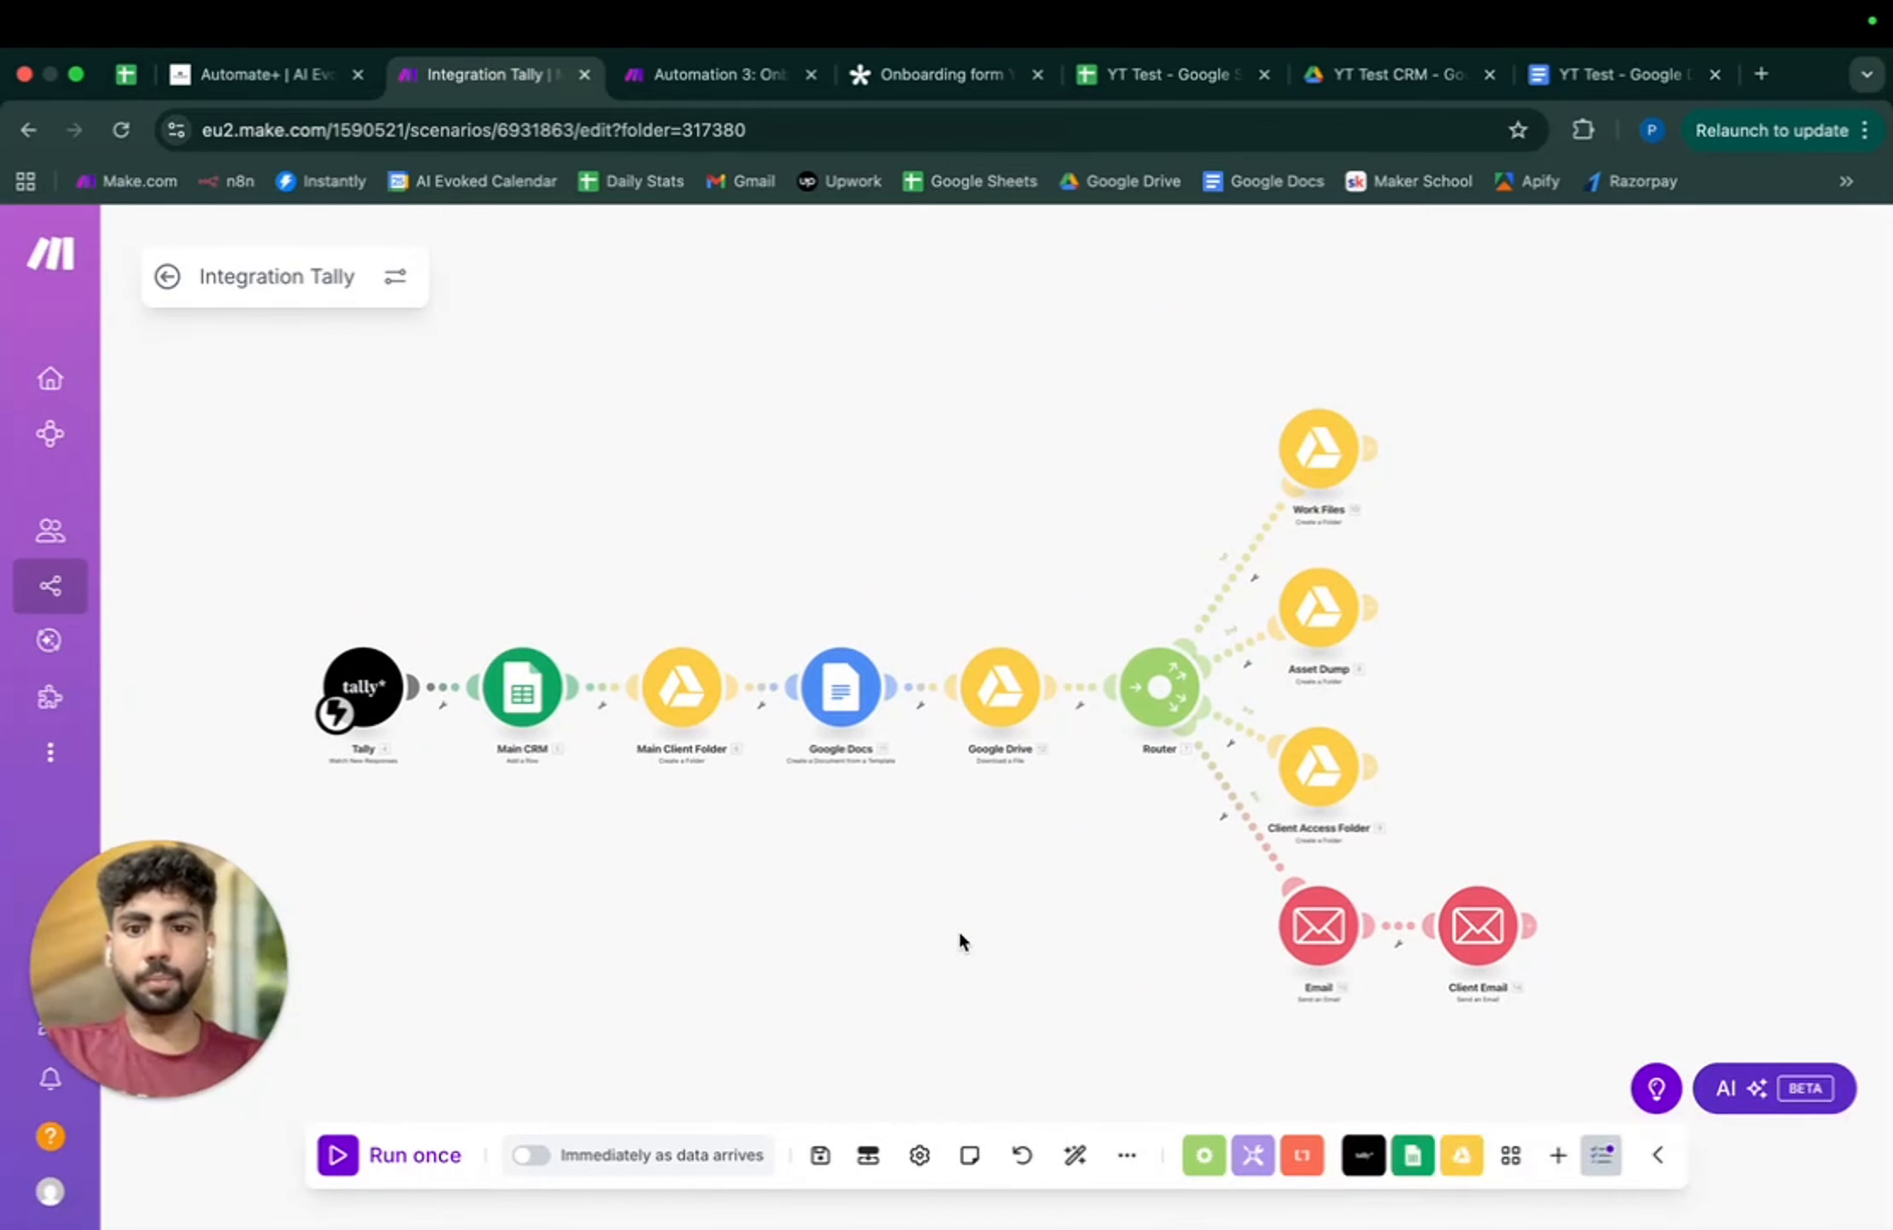
pyautogui.click(528, 1155)
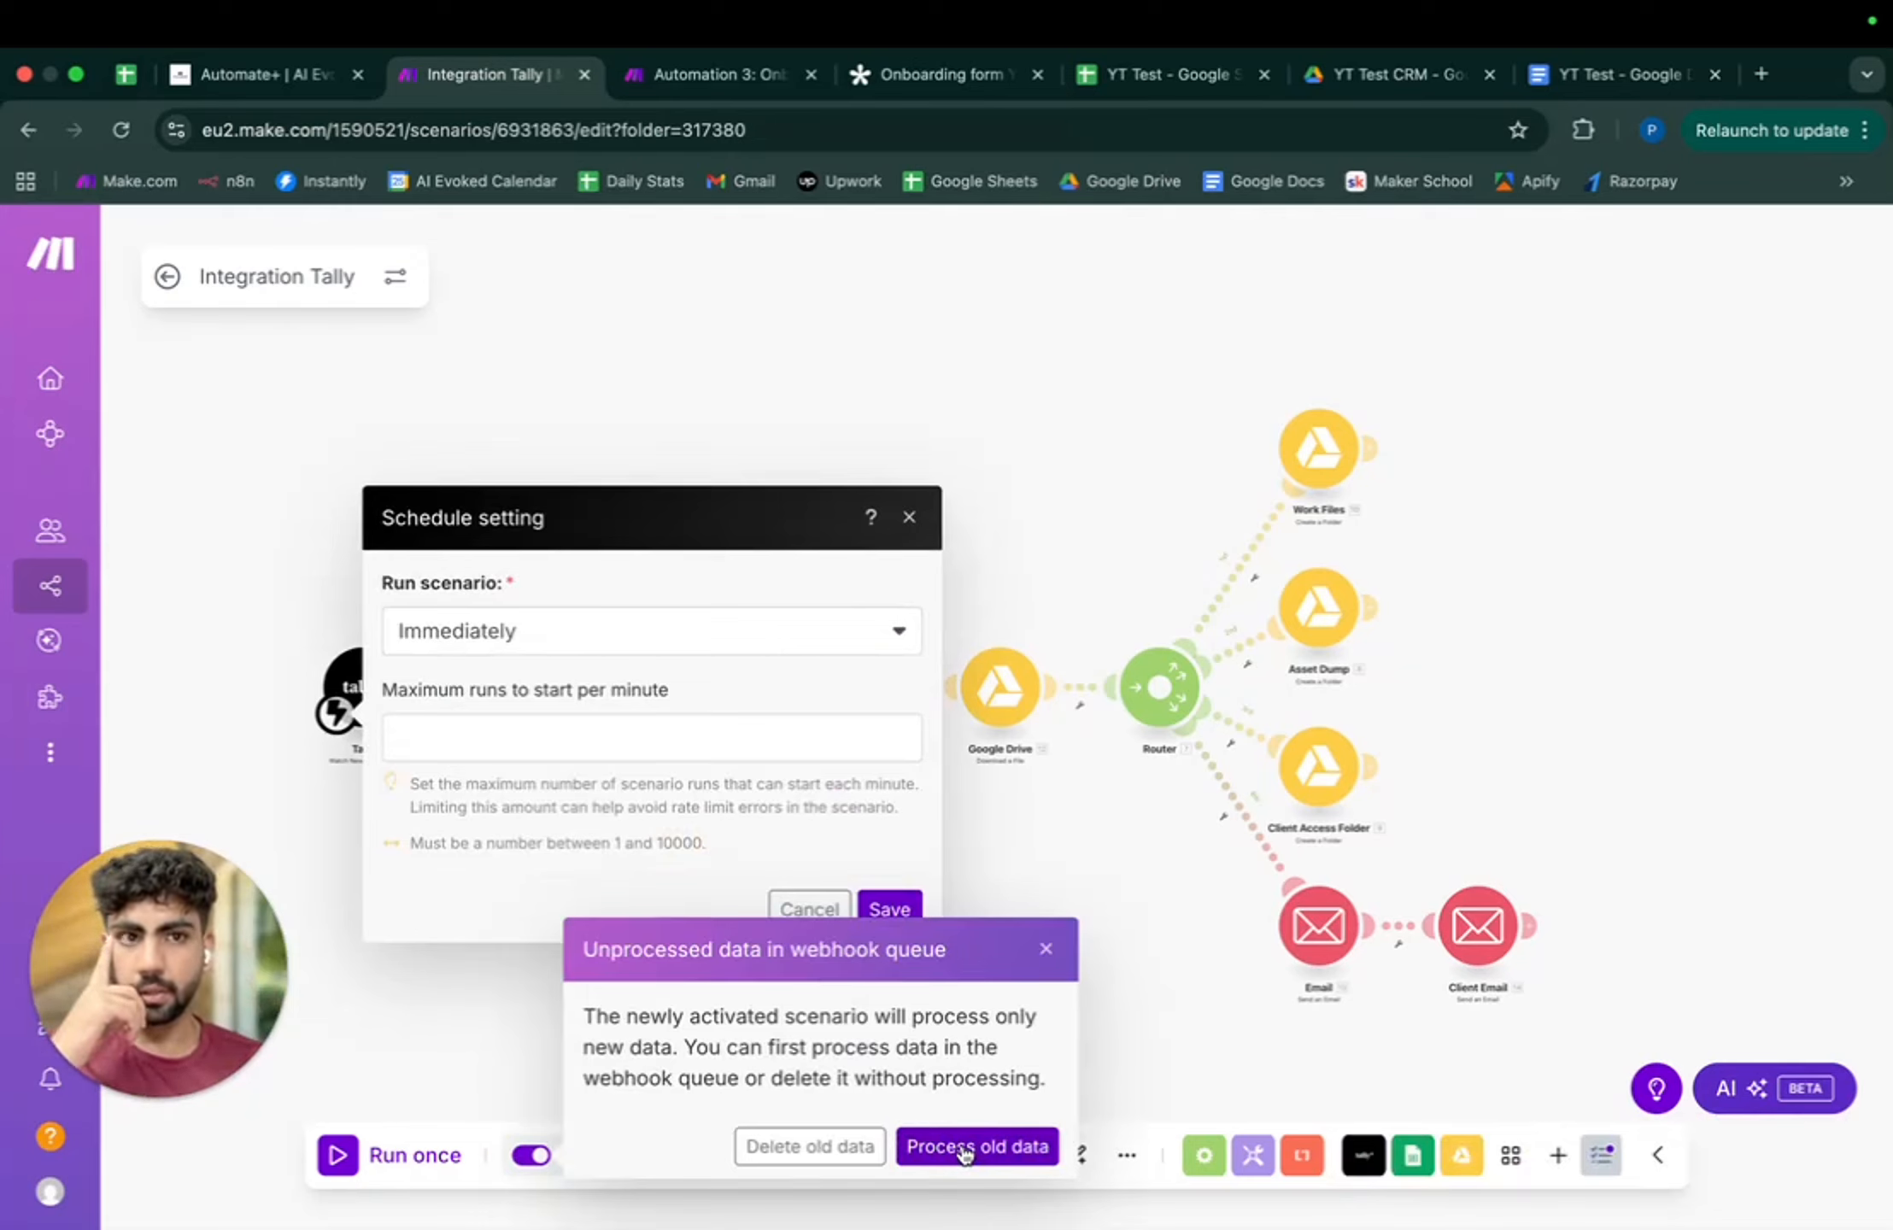
pyautogui.click(965, 1150)
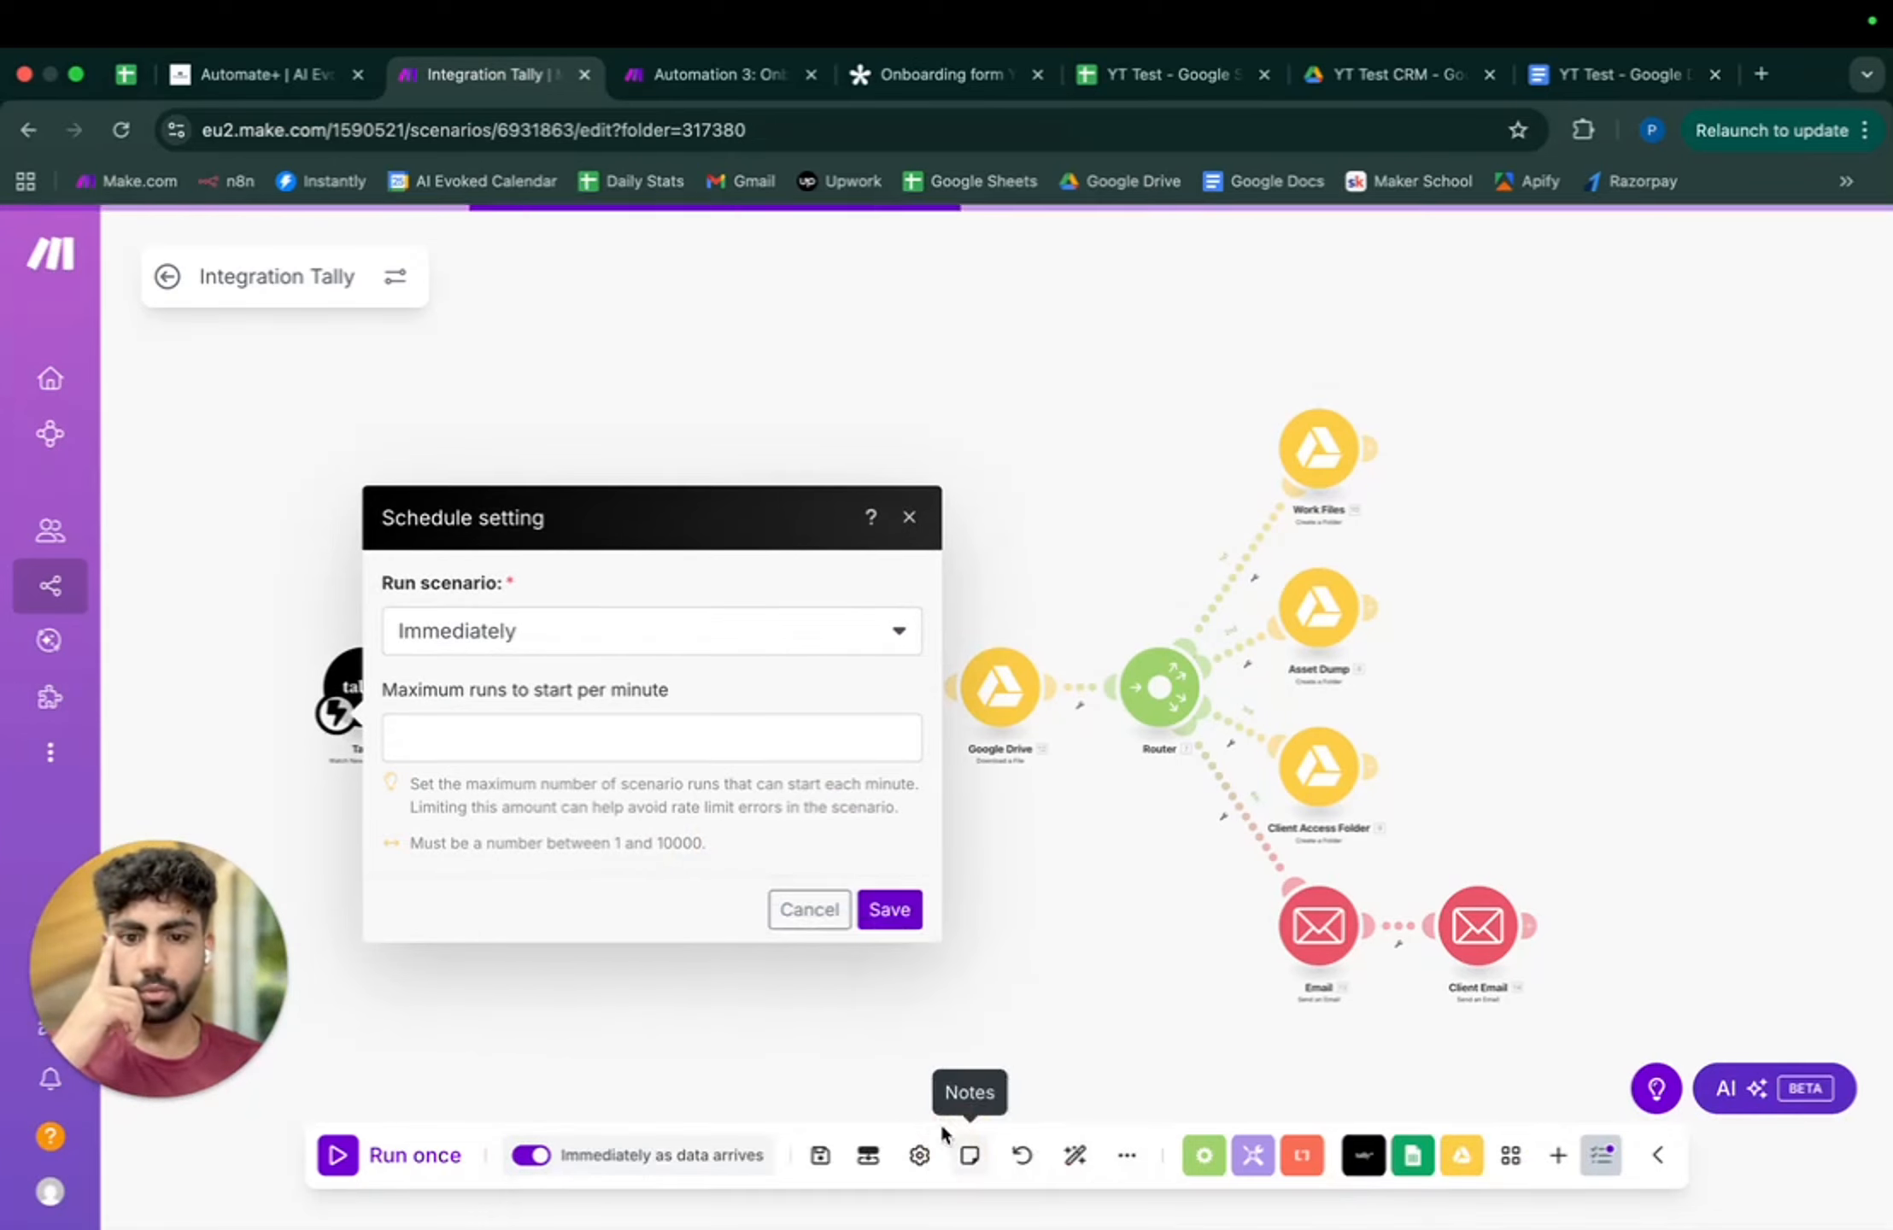
pyautogui.click(907, 911)
pyautogui.click(409, 1153)
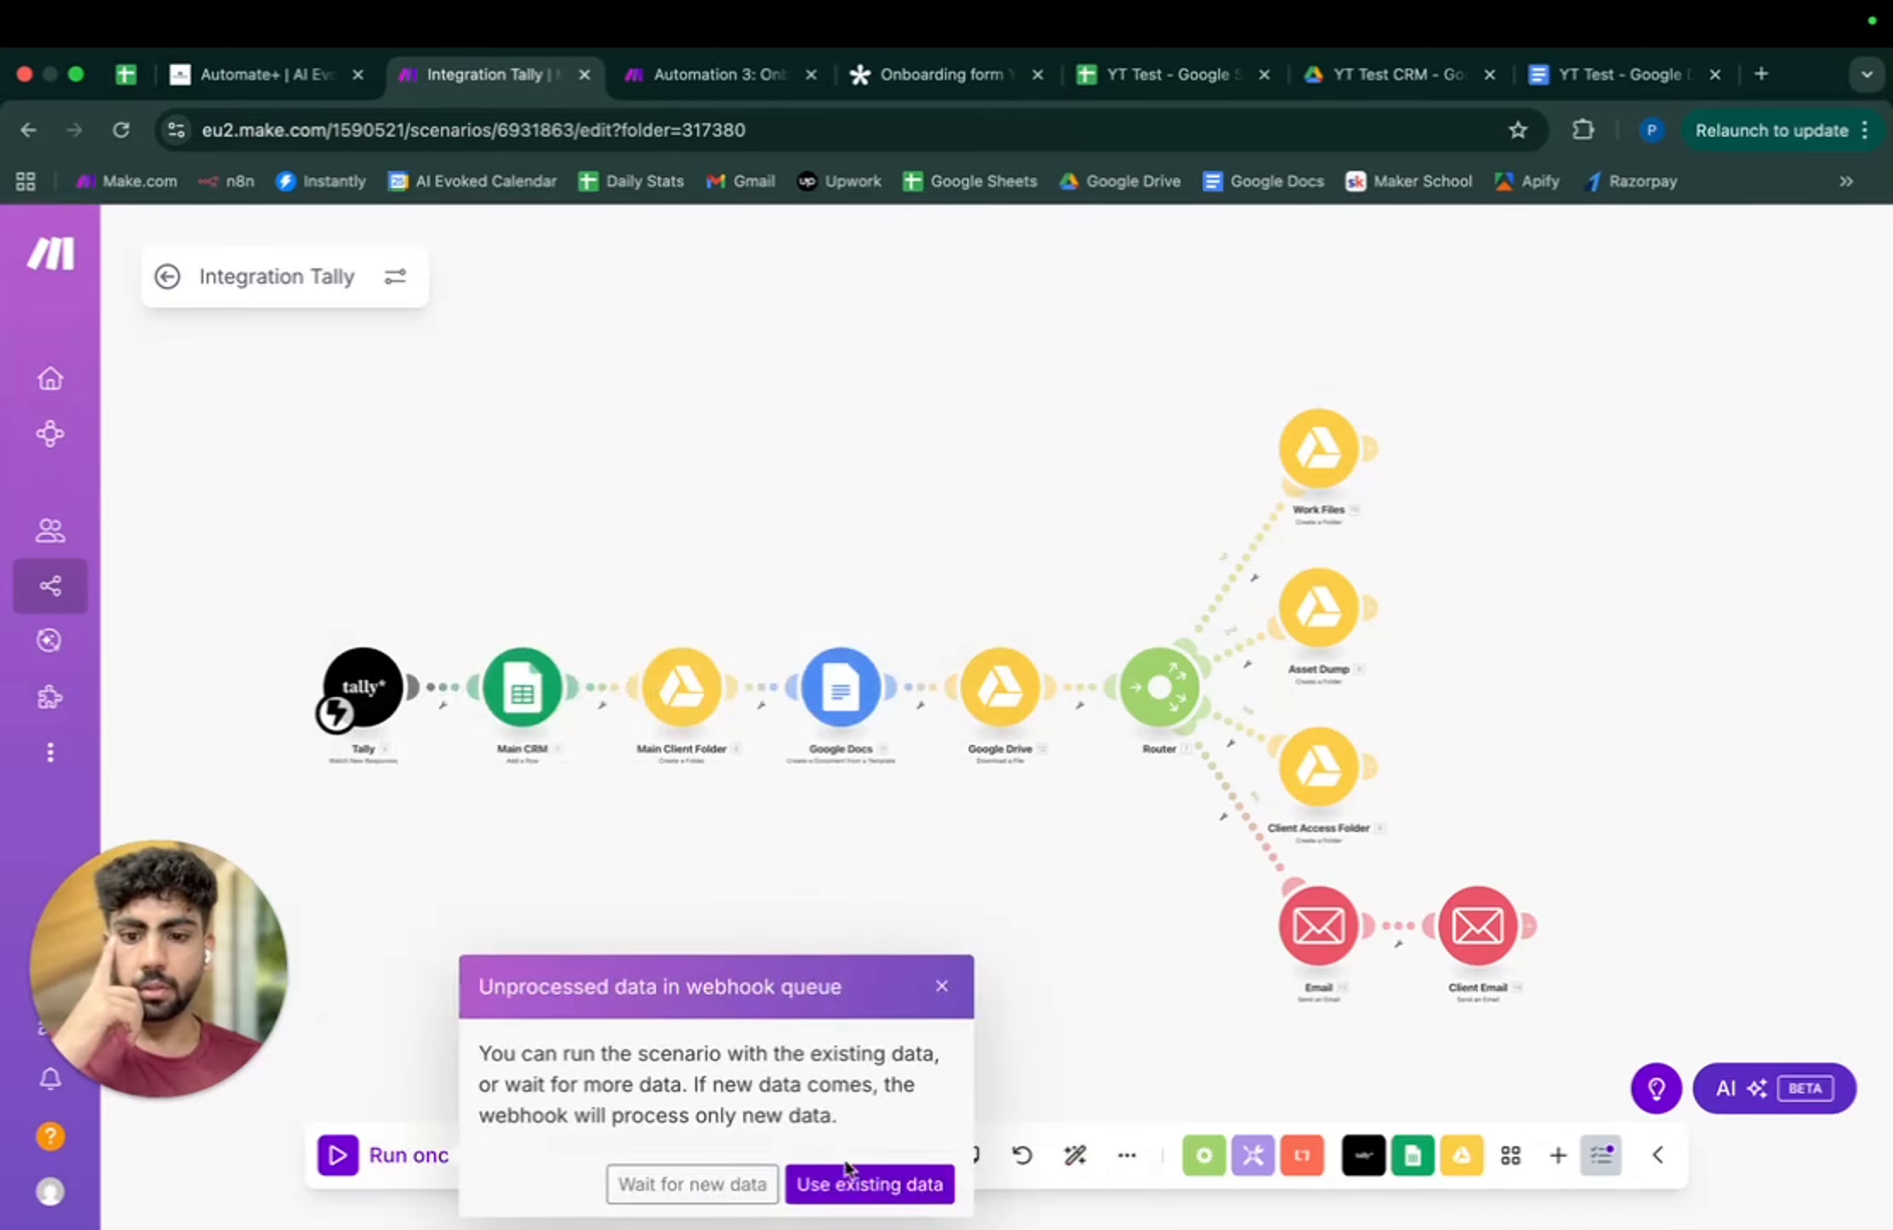
pyautogui.click(863, 1184)
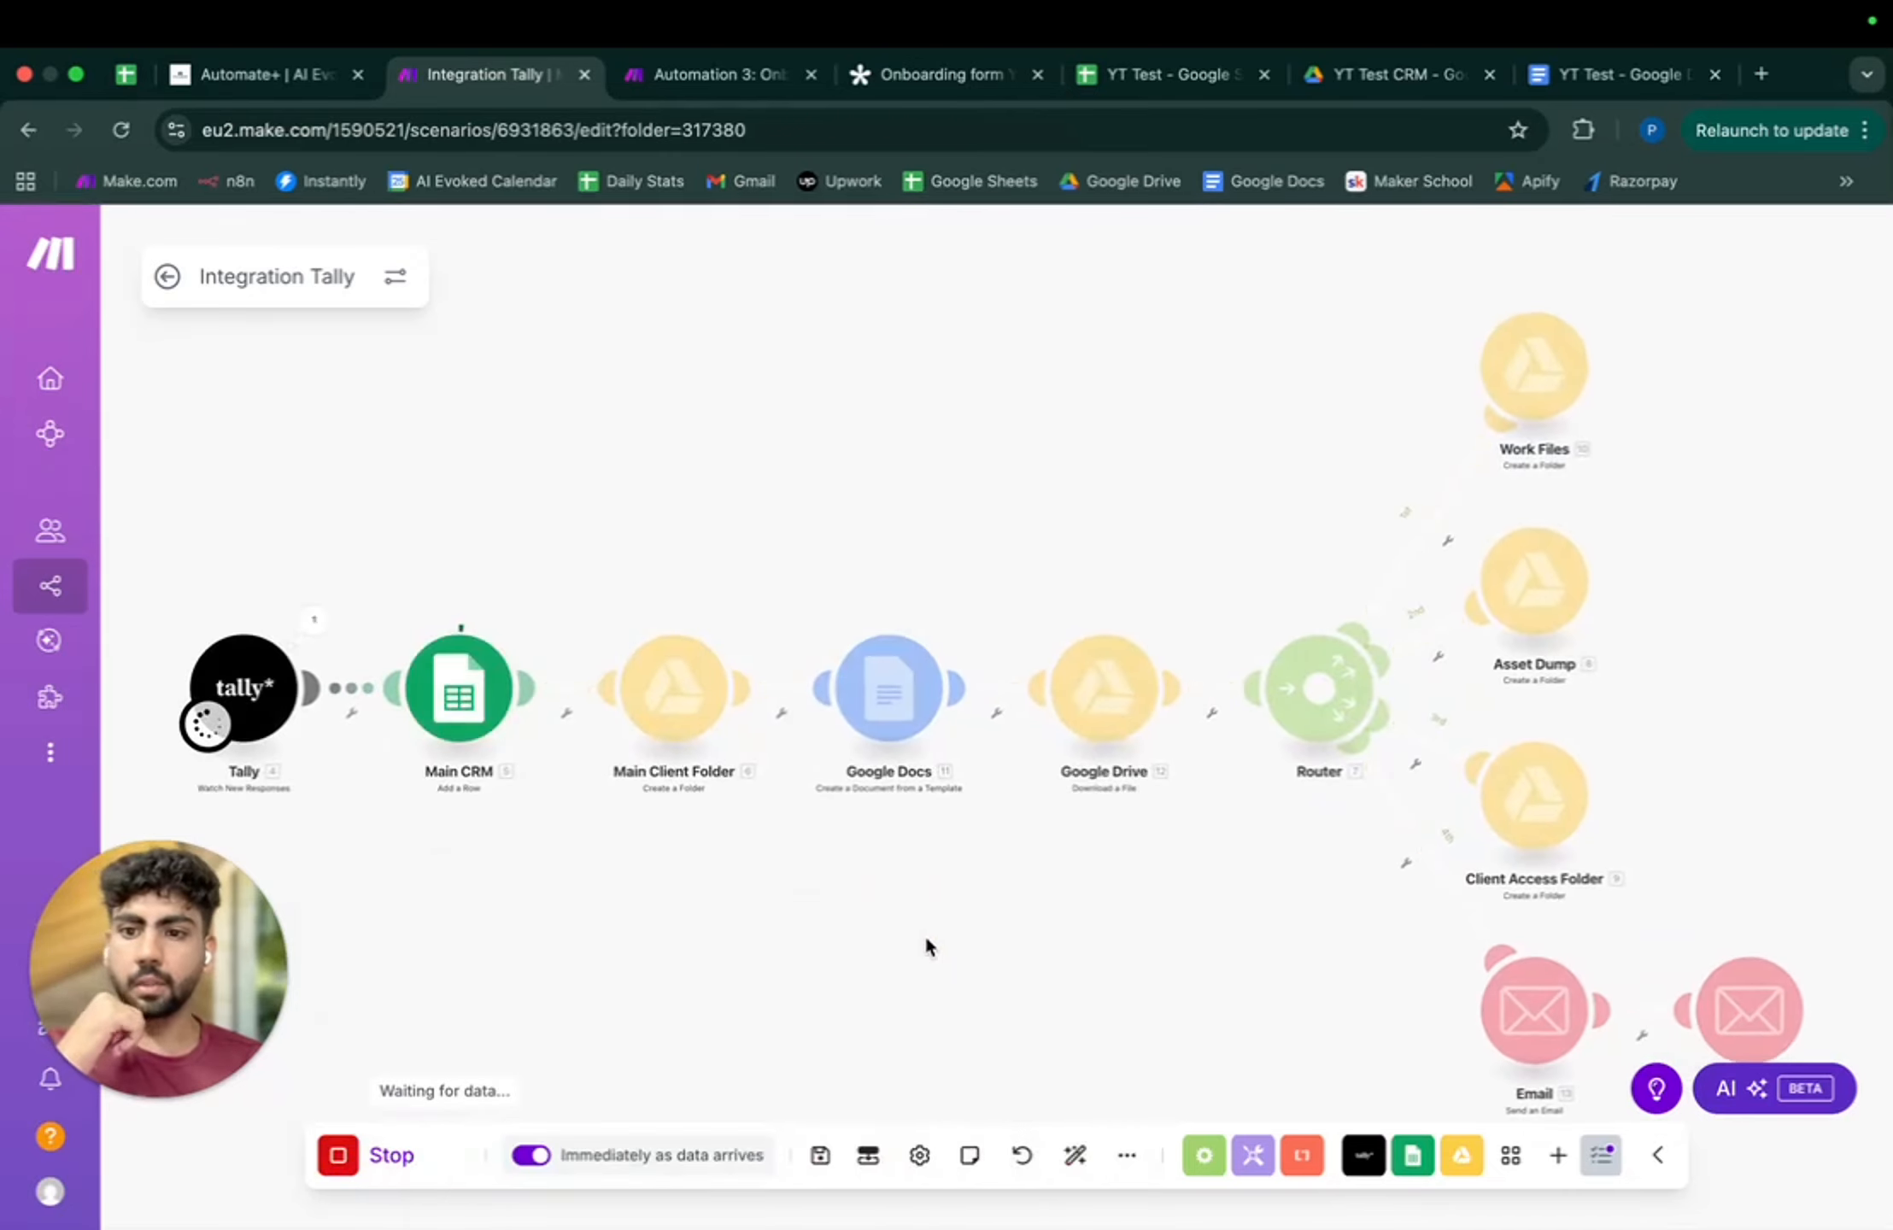
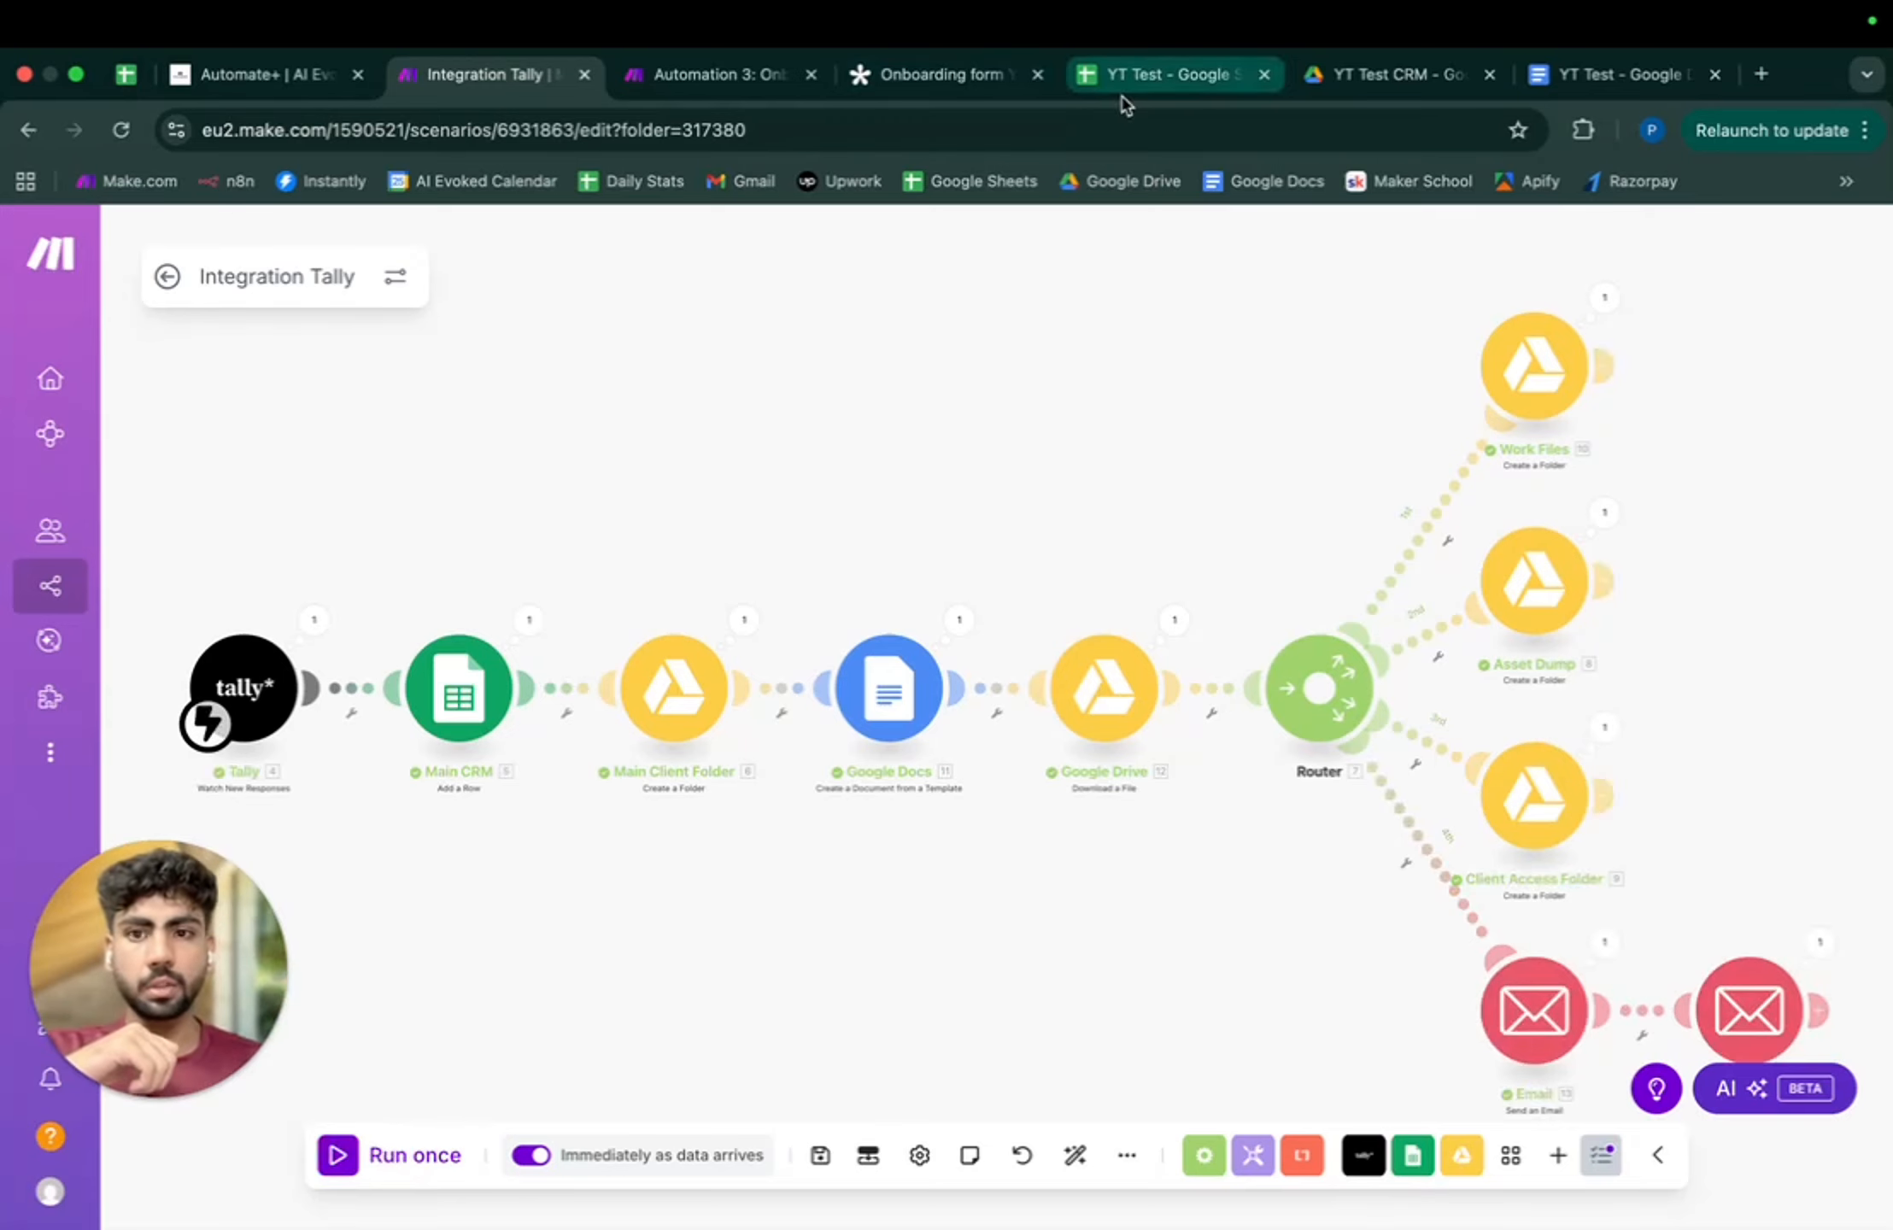
# - Widen columns A–D in the YT Test sheet so the client names and emails show in full
pyautogui.click(1166, 74)
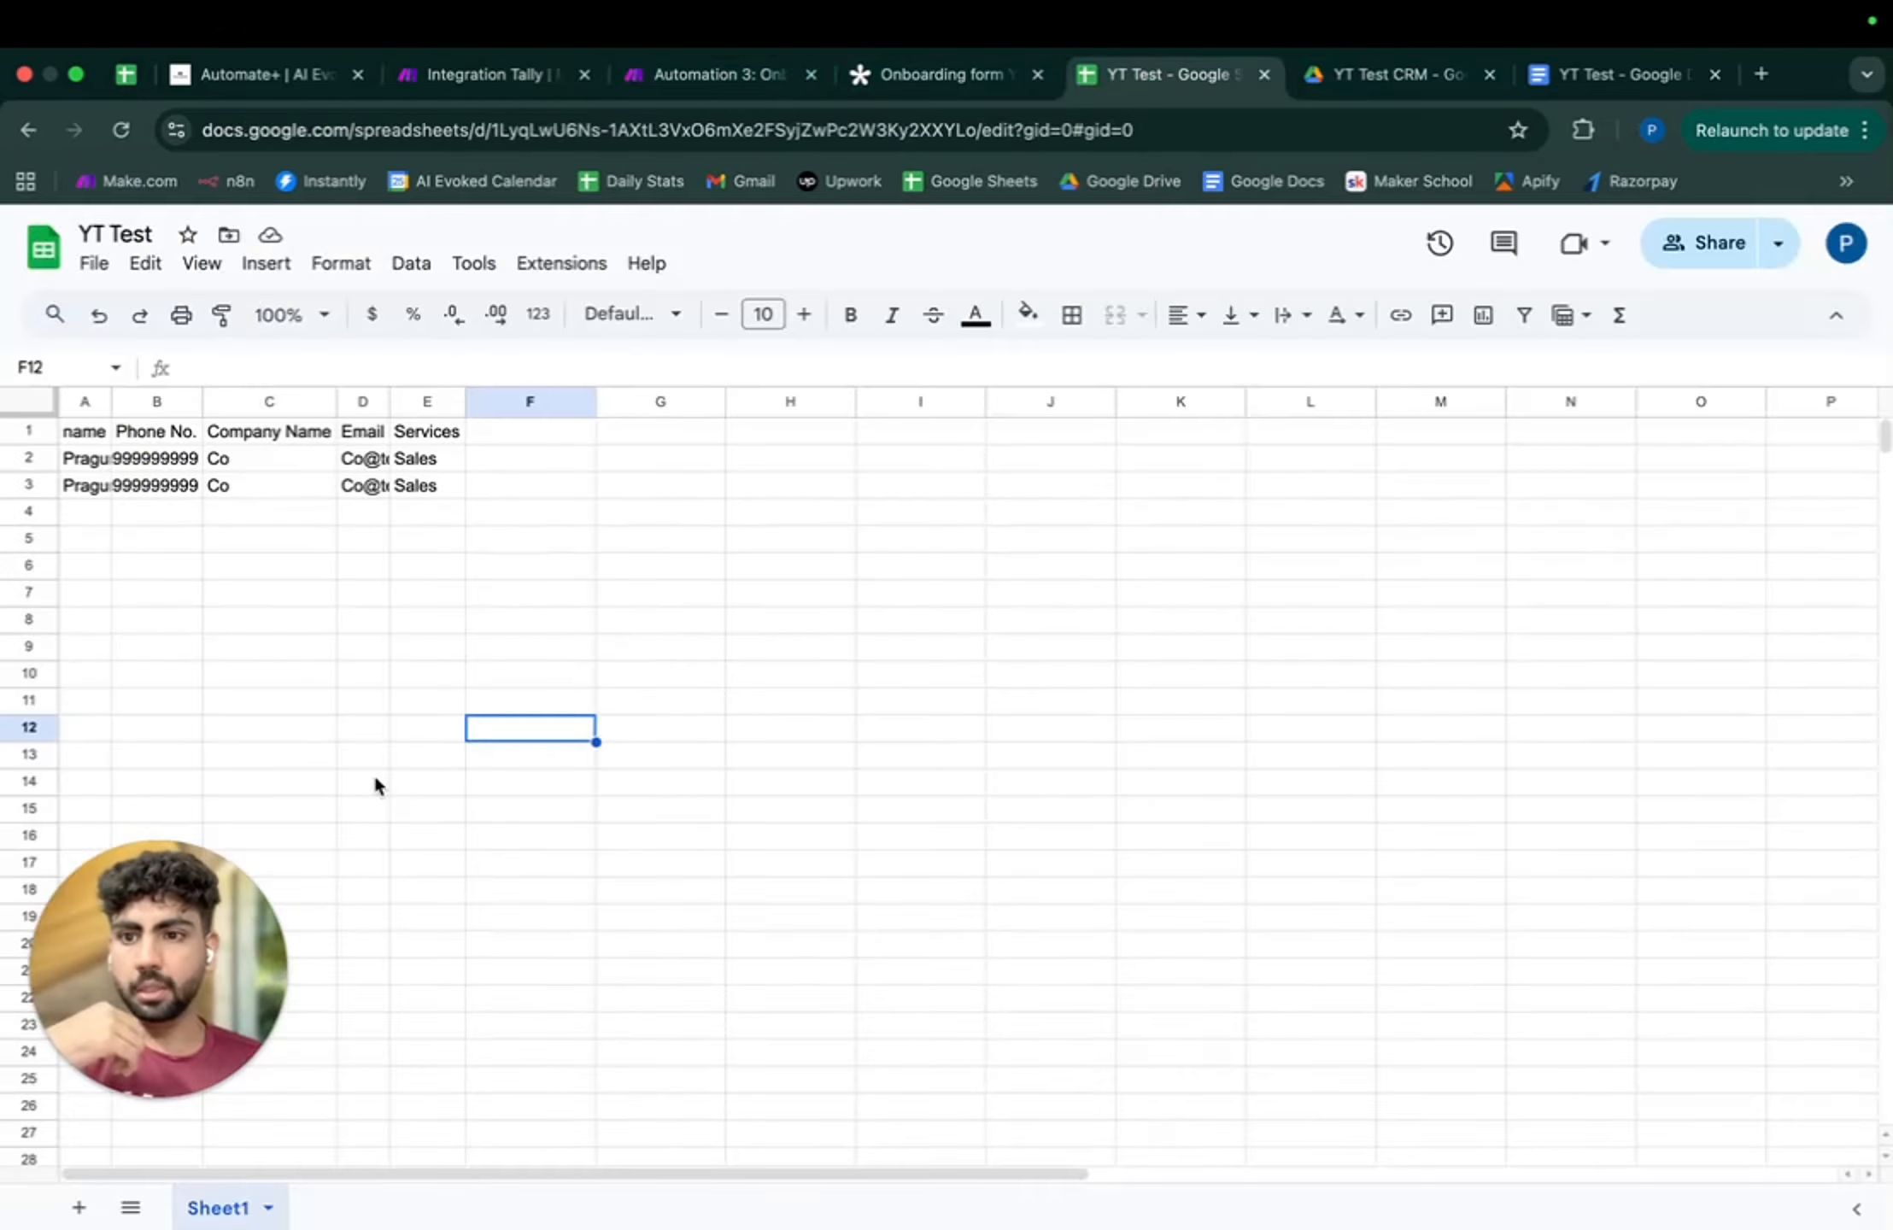
pyautogui.moveTo(112, 401); pyautogui.dragTo(515, 402)
pyautogui.moveTo(648, 402); pyautogui.dragTo(1189, 401)
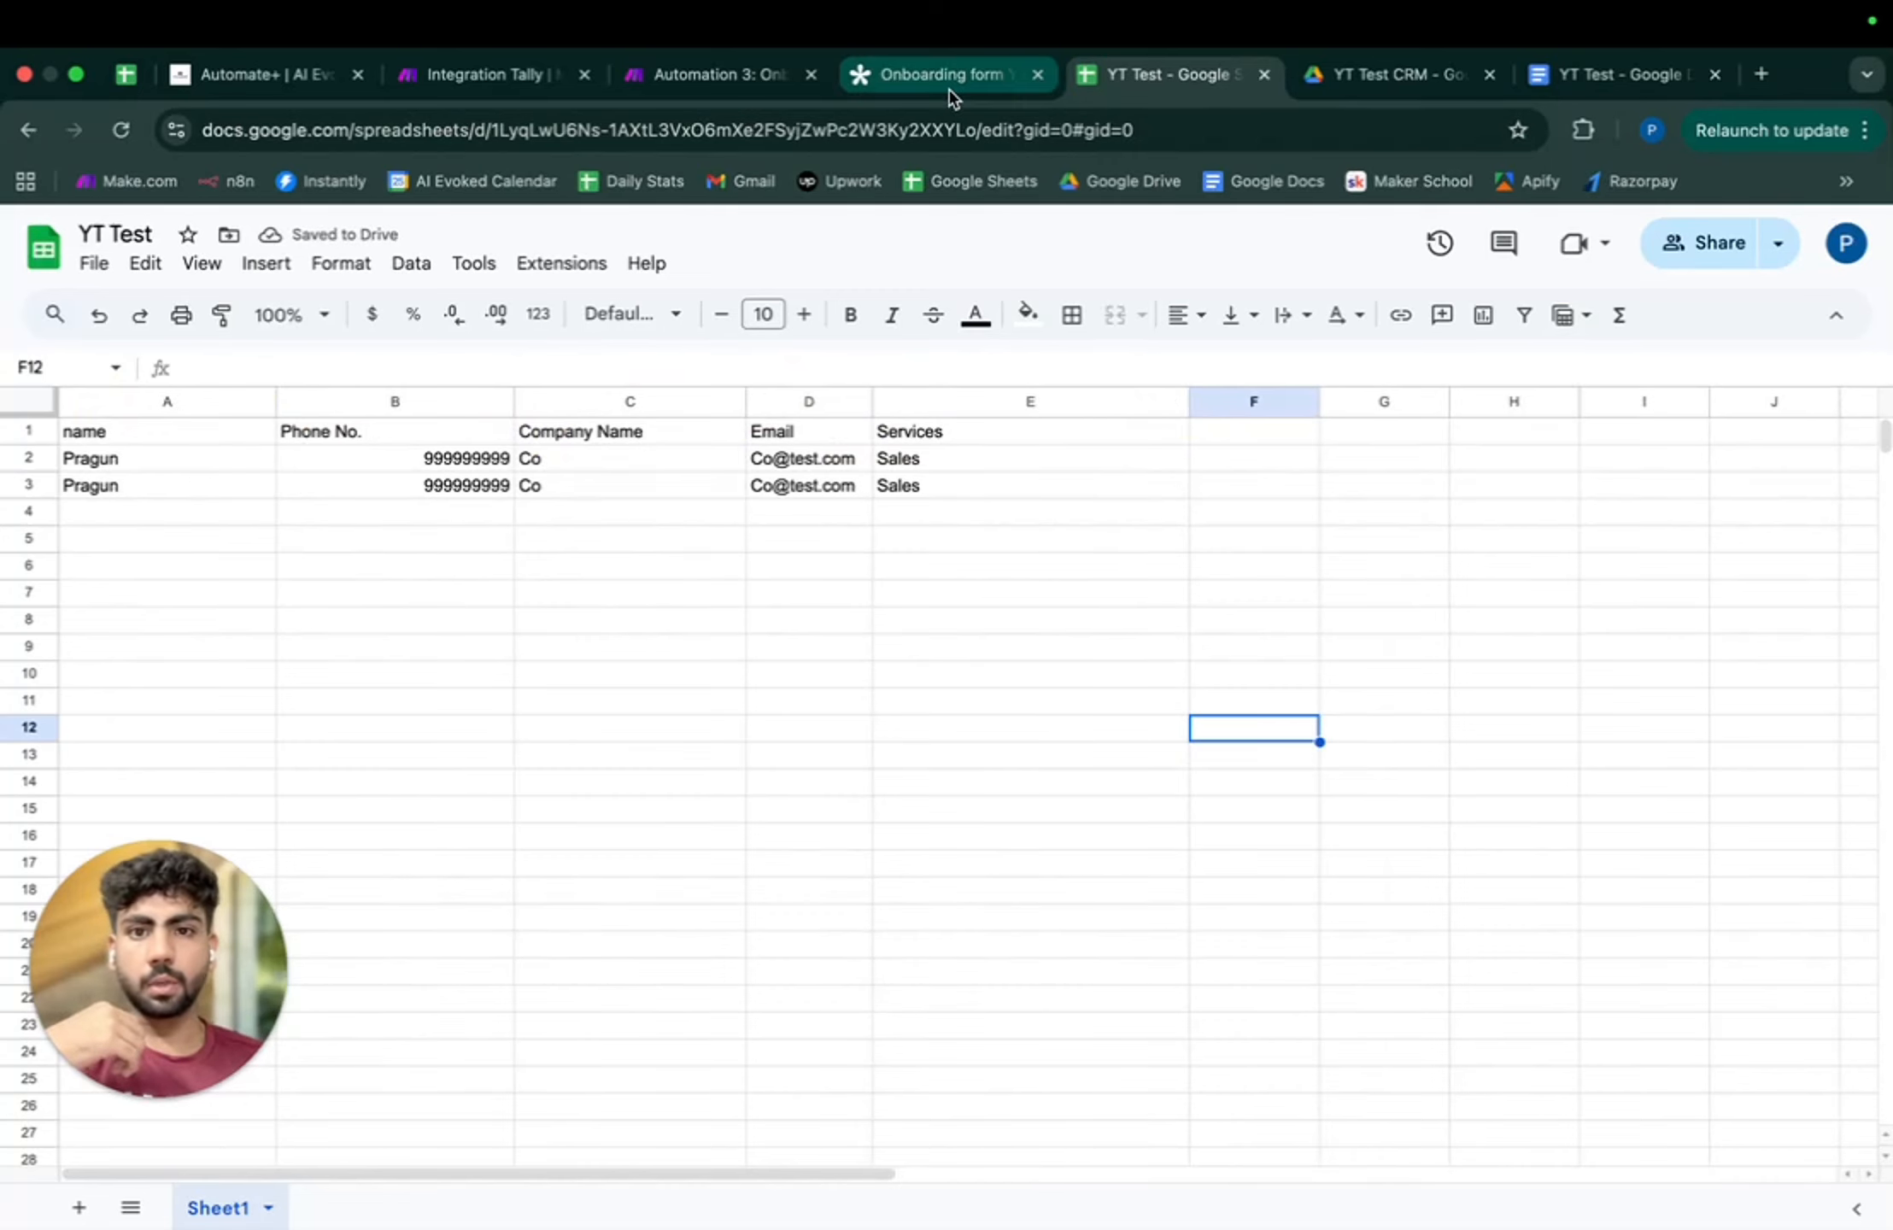
# - Open the client's data folder in YT Test CRM and view its Onboarding Form document
pyautogui.click(1388, 75)
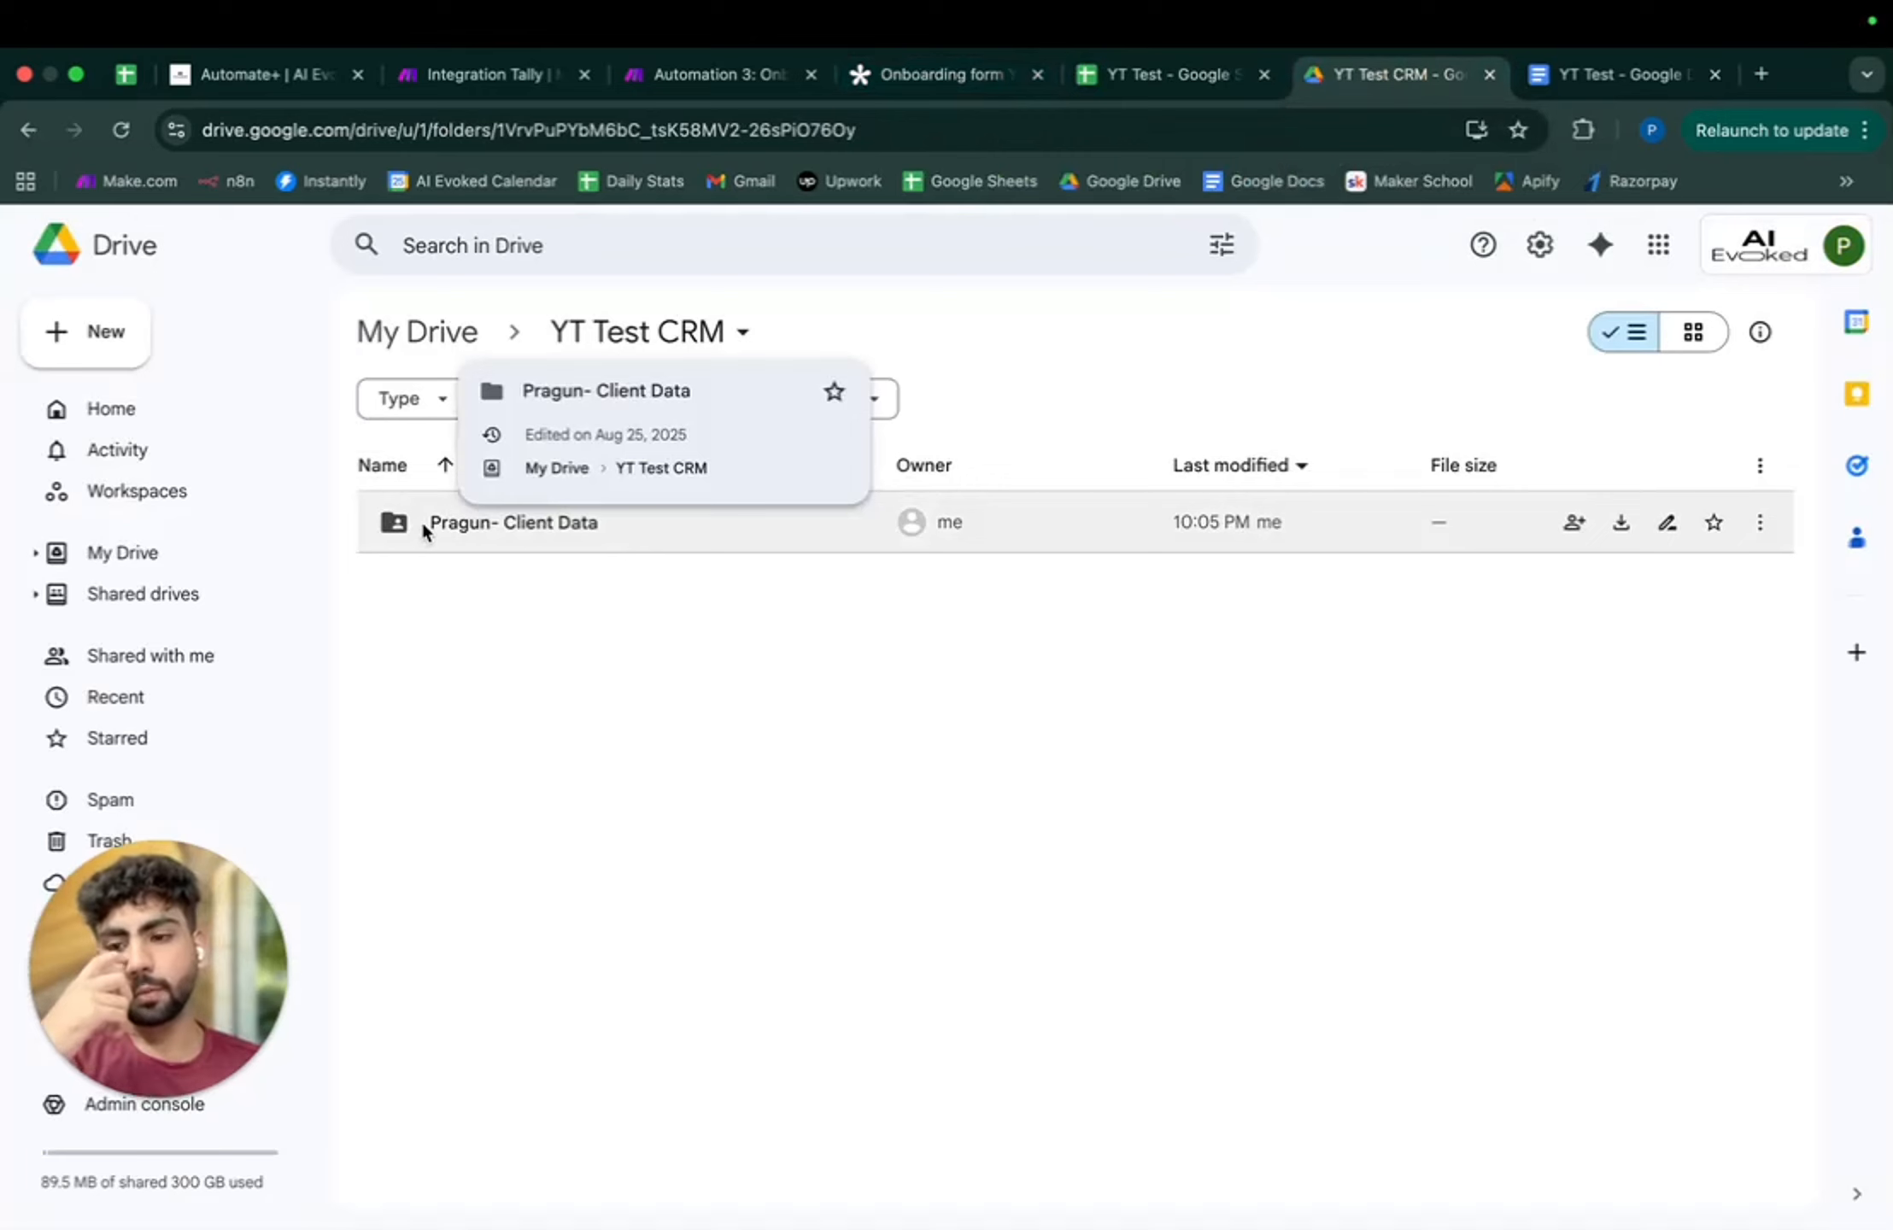
pyautogui.doubleClick(584, 532)
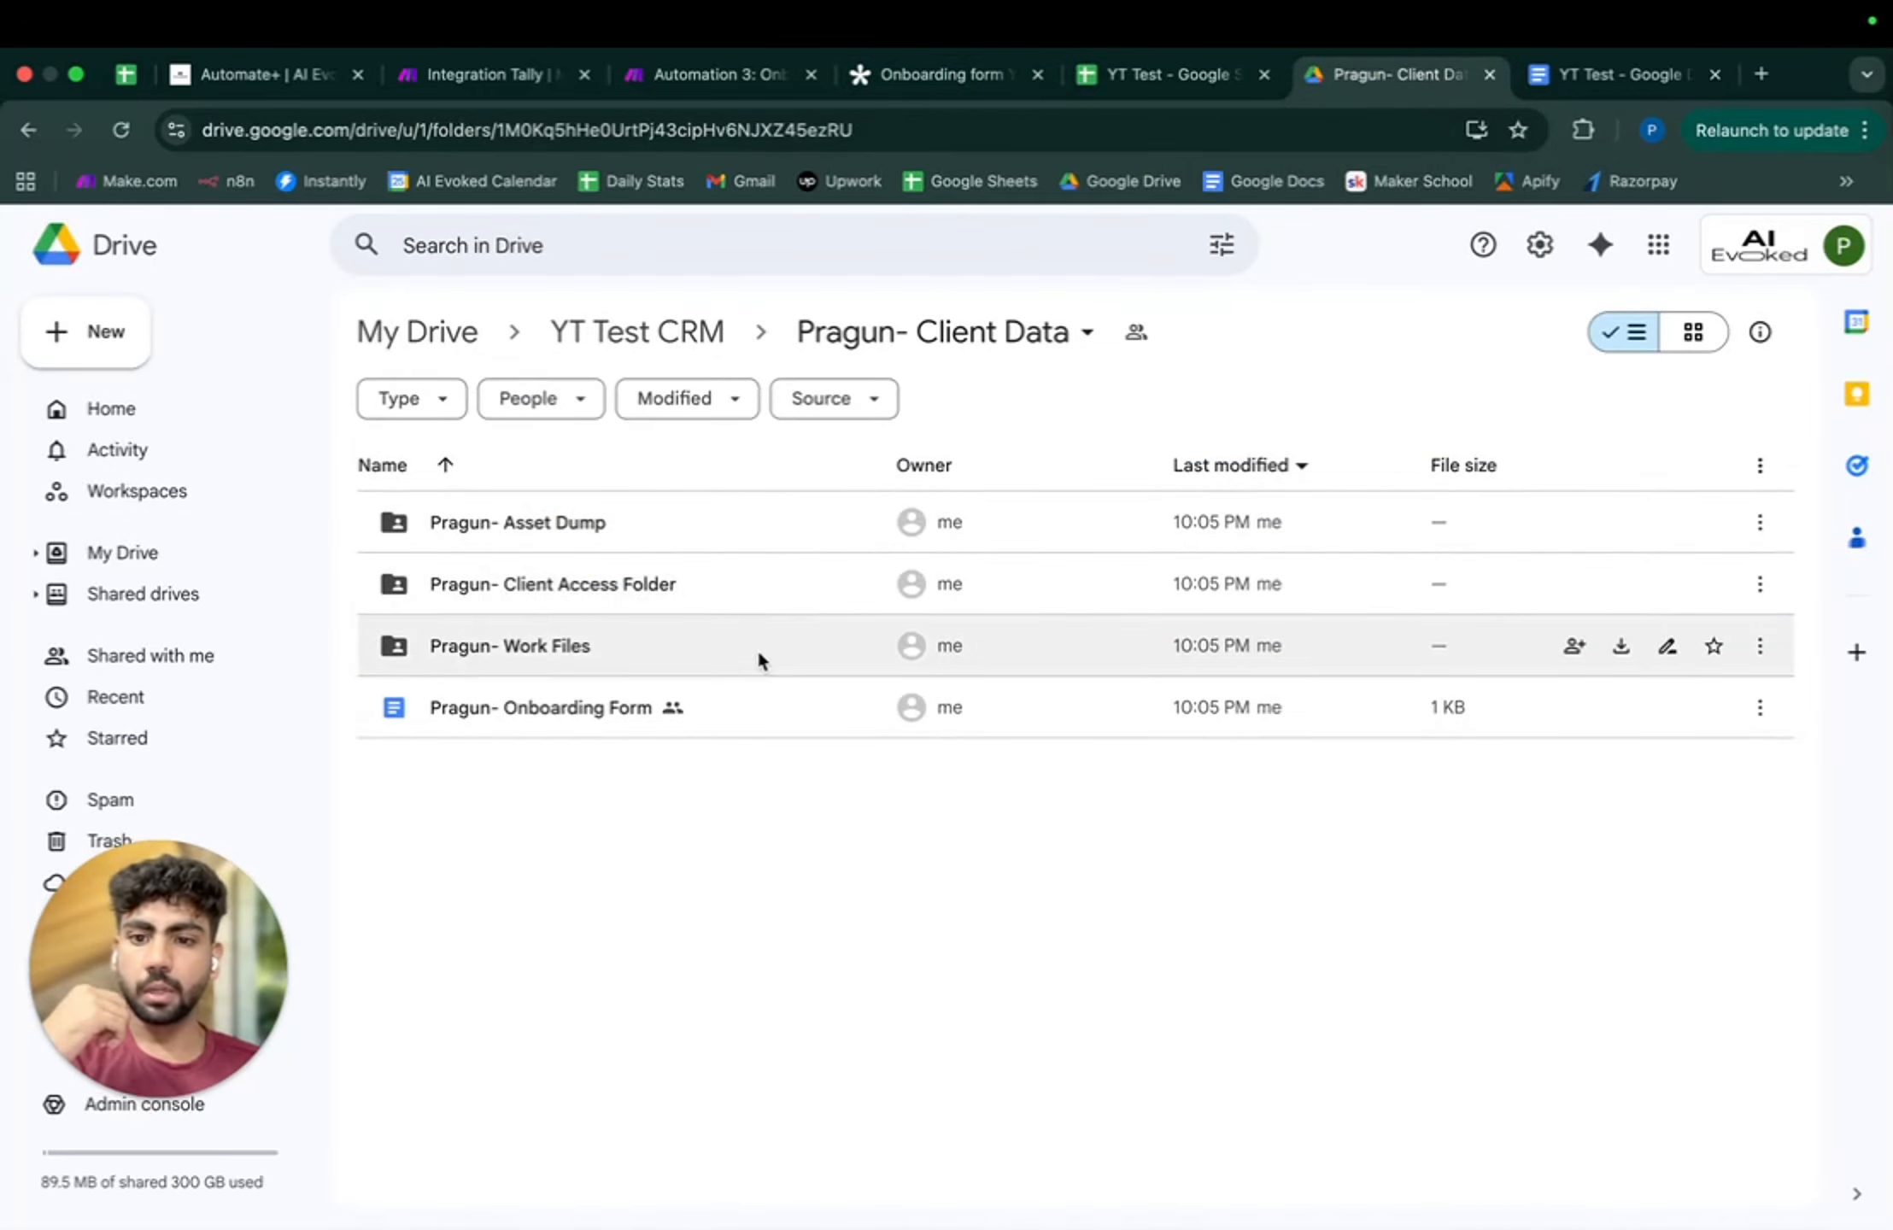
pyautogui.doubleClick(805, 706)
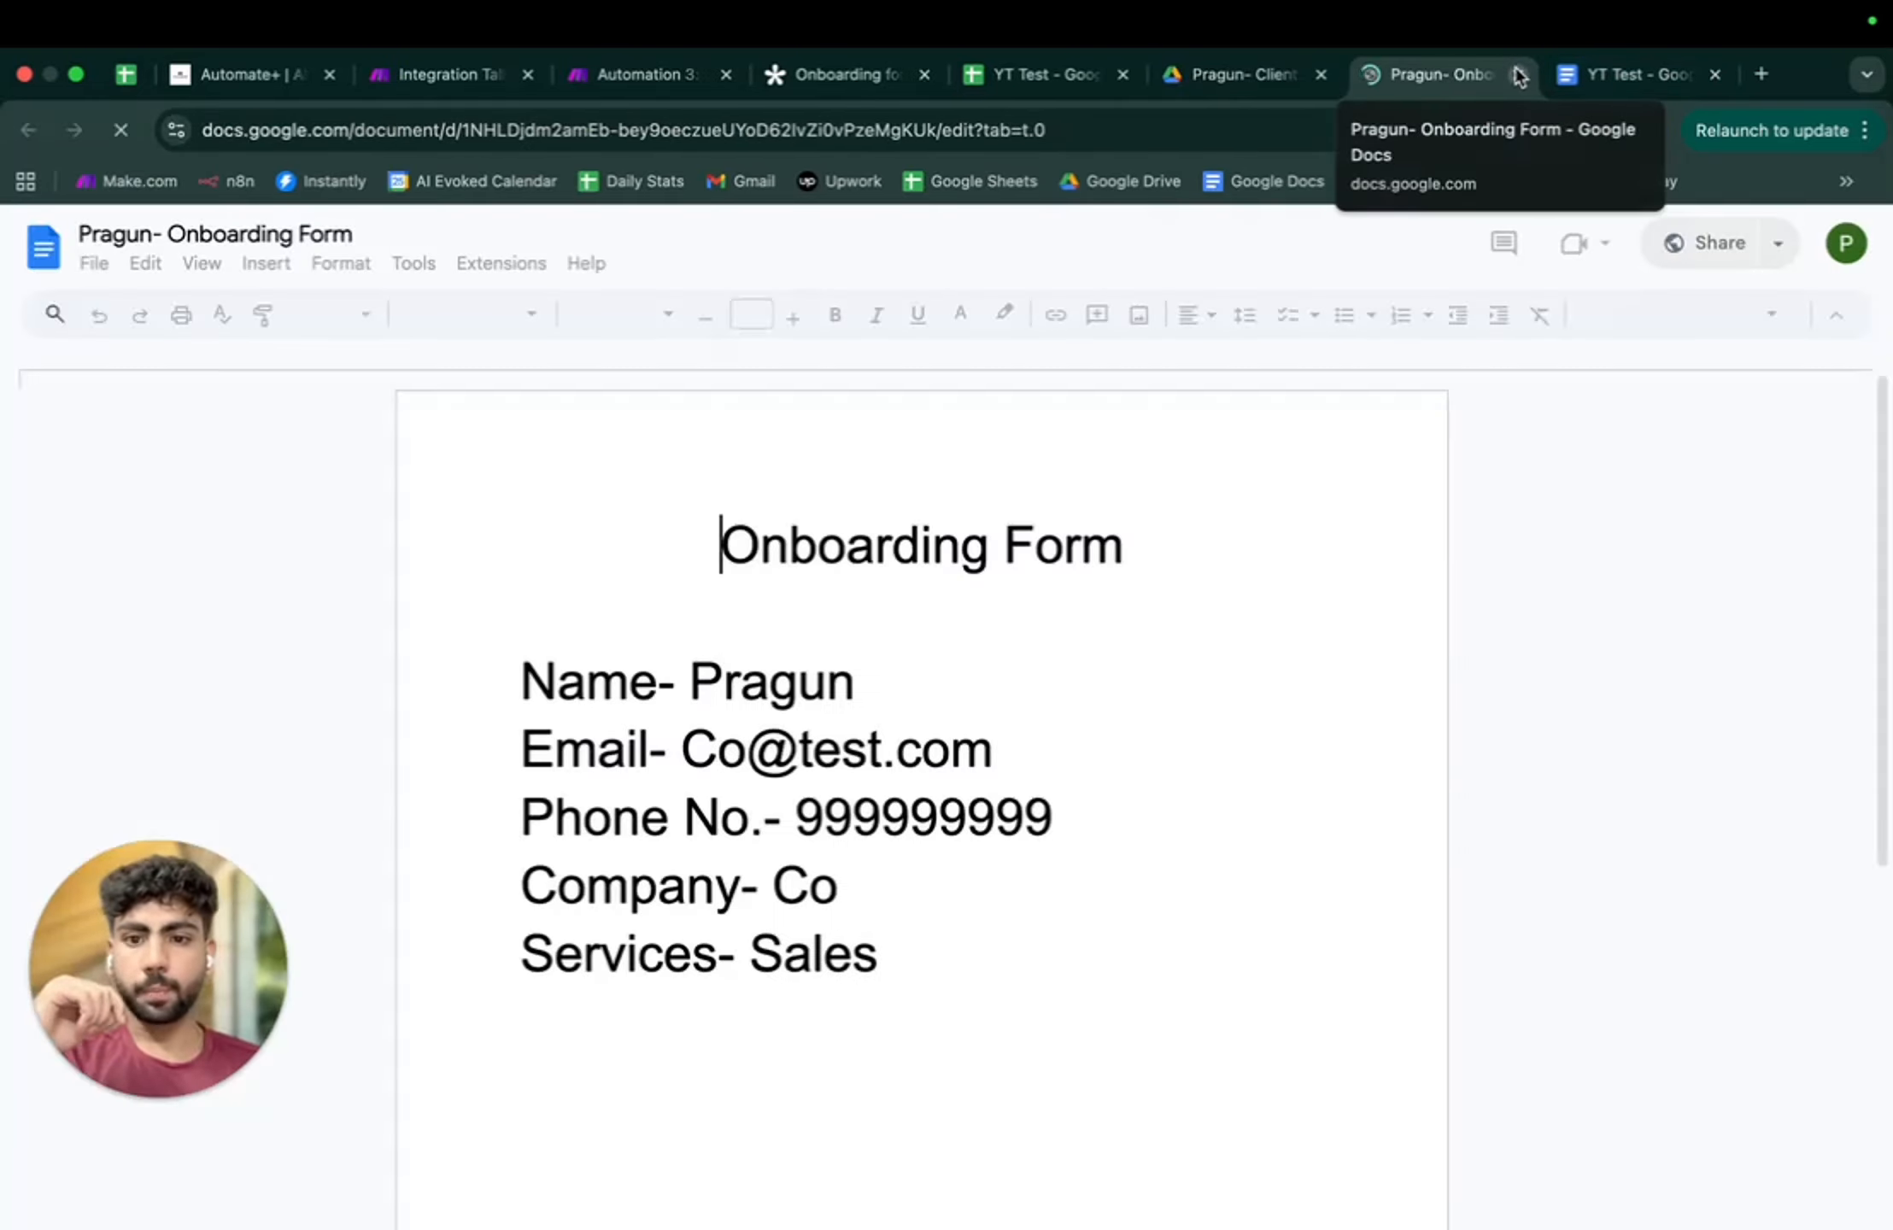
pyautogui.click(1519, 75)
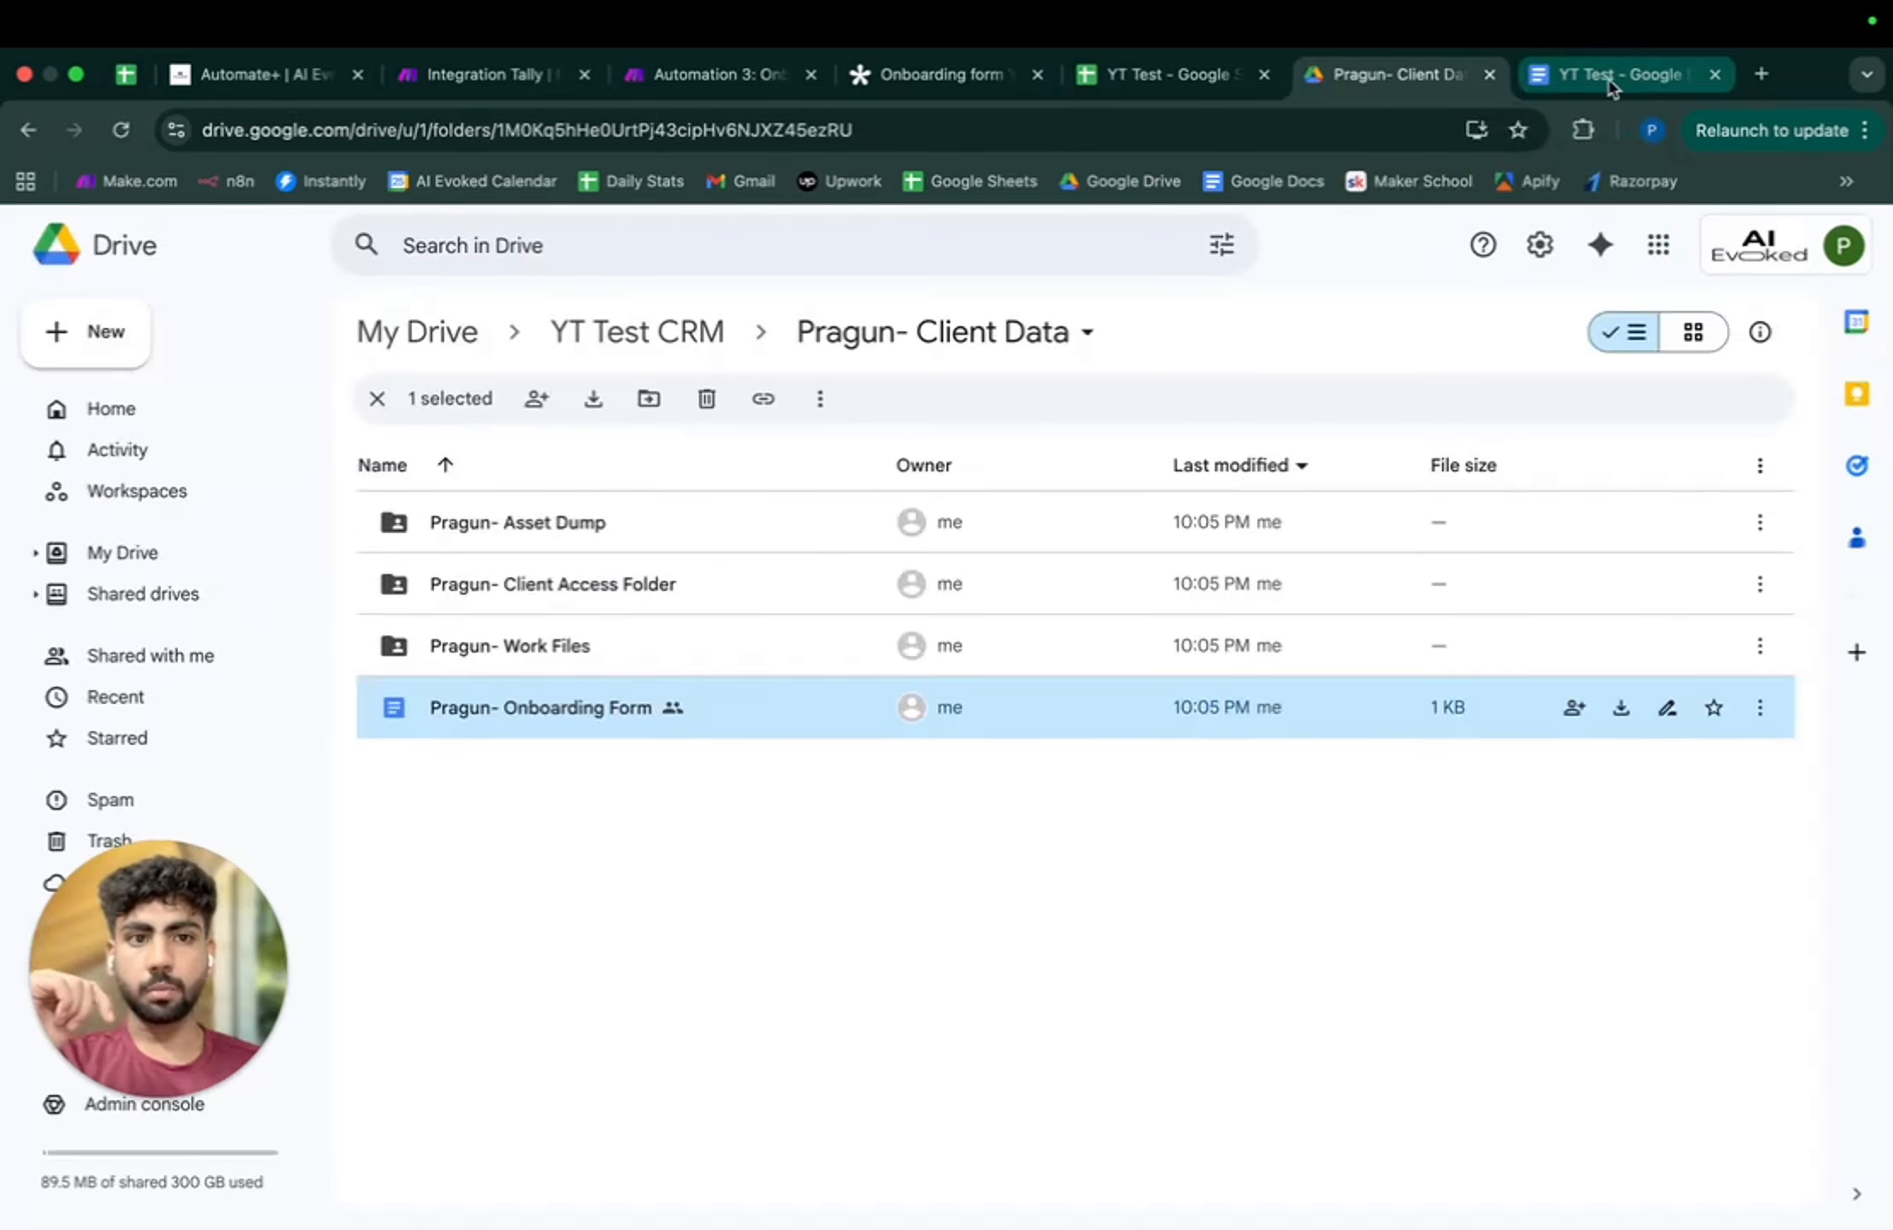
pyautogui.click(1762, 74)
# - Load Gmail, open the New Client email and preview its Onboarding Form PDF attachment
pyautogui.click(723, 183)
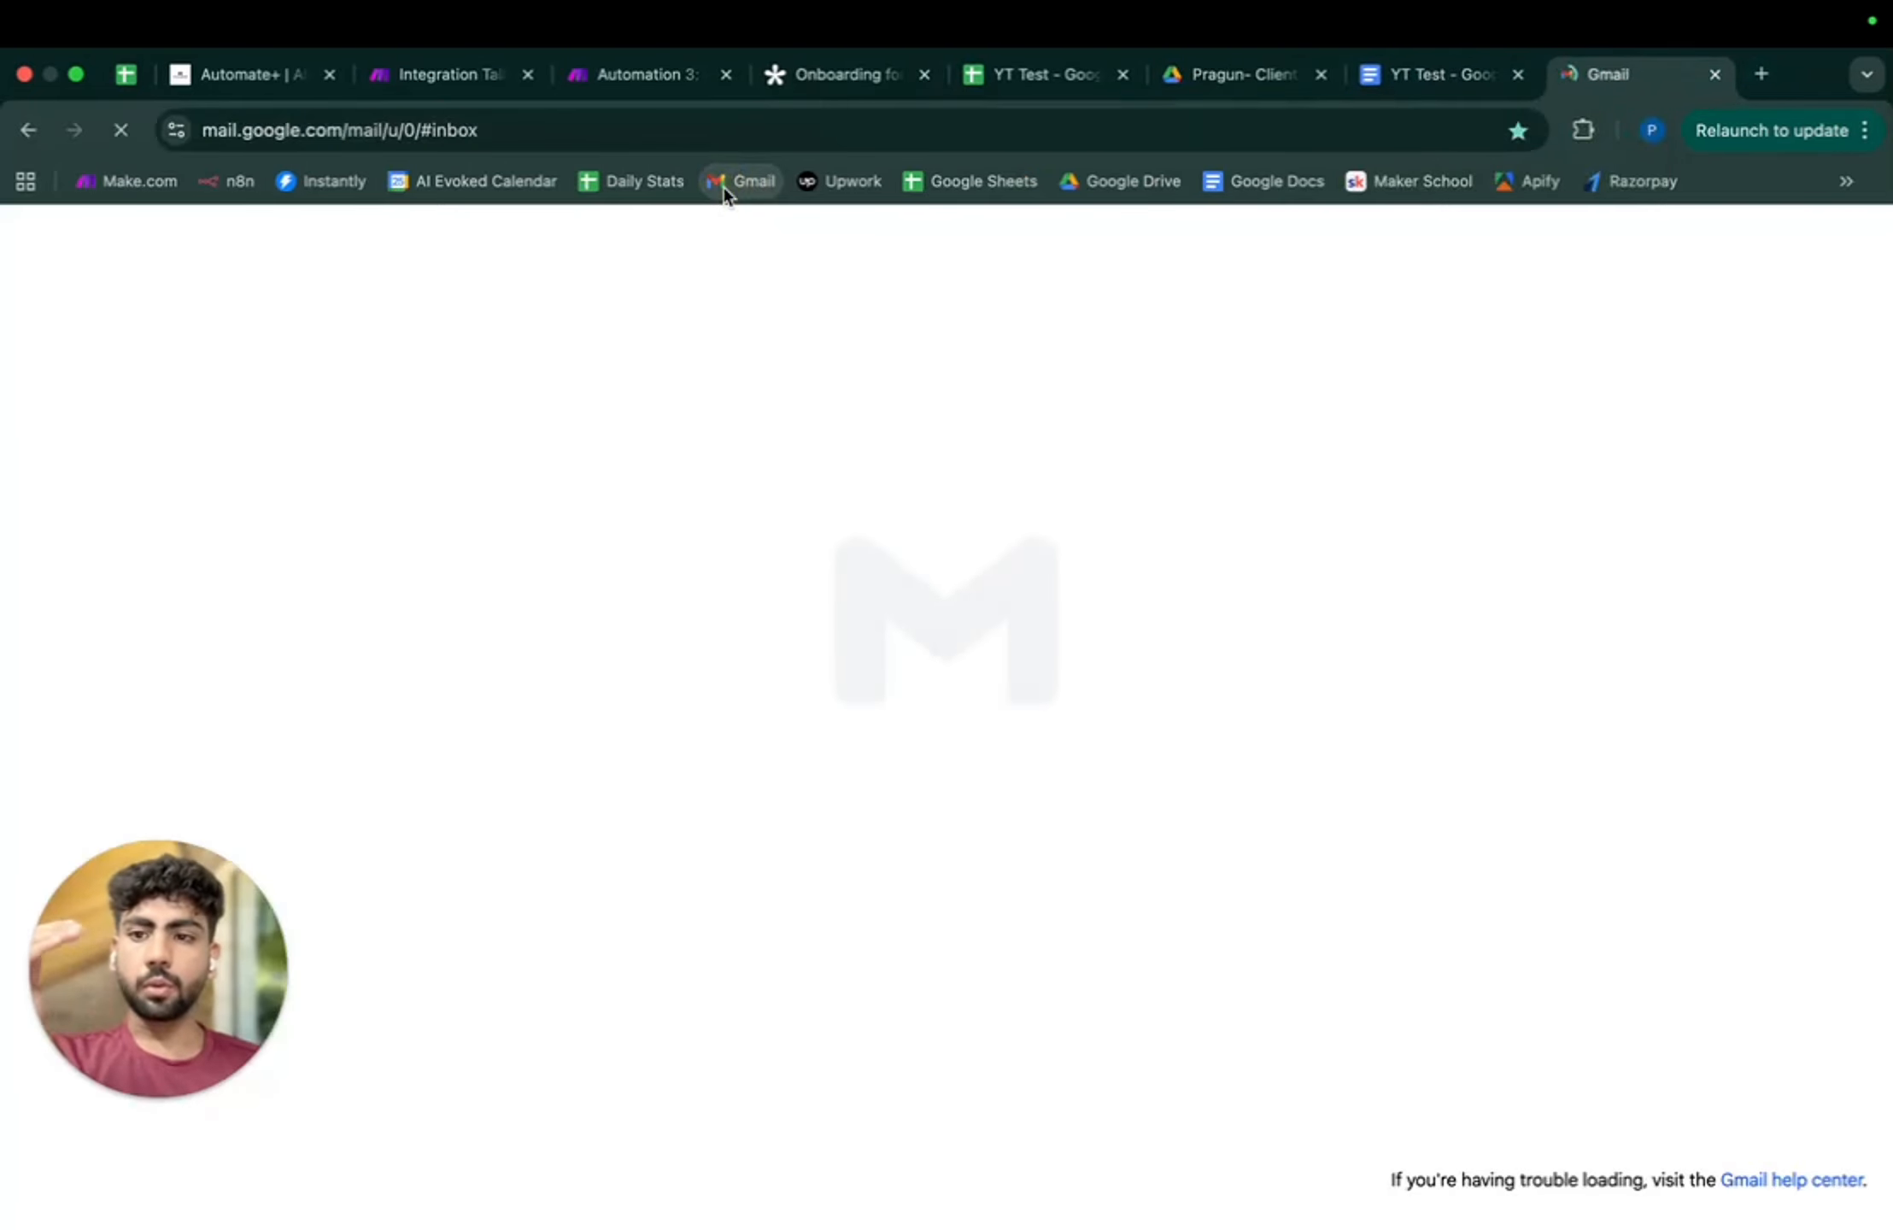
pyautogui.click(566, 494)
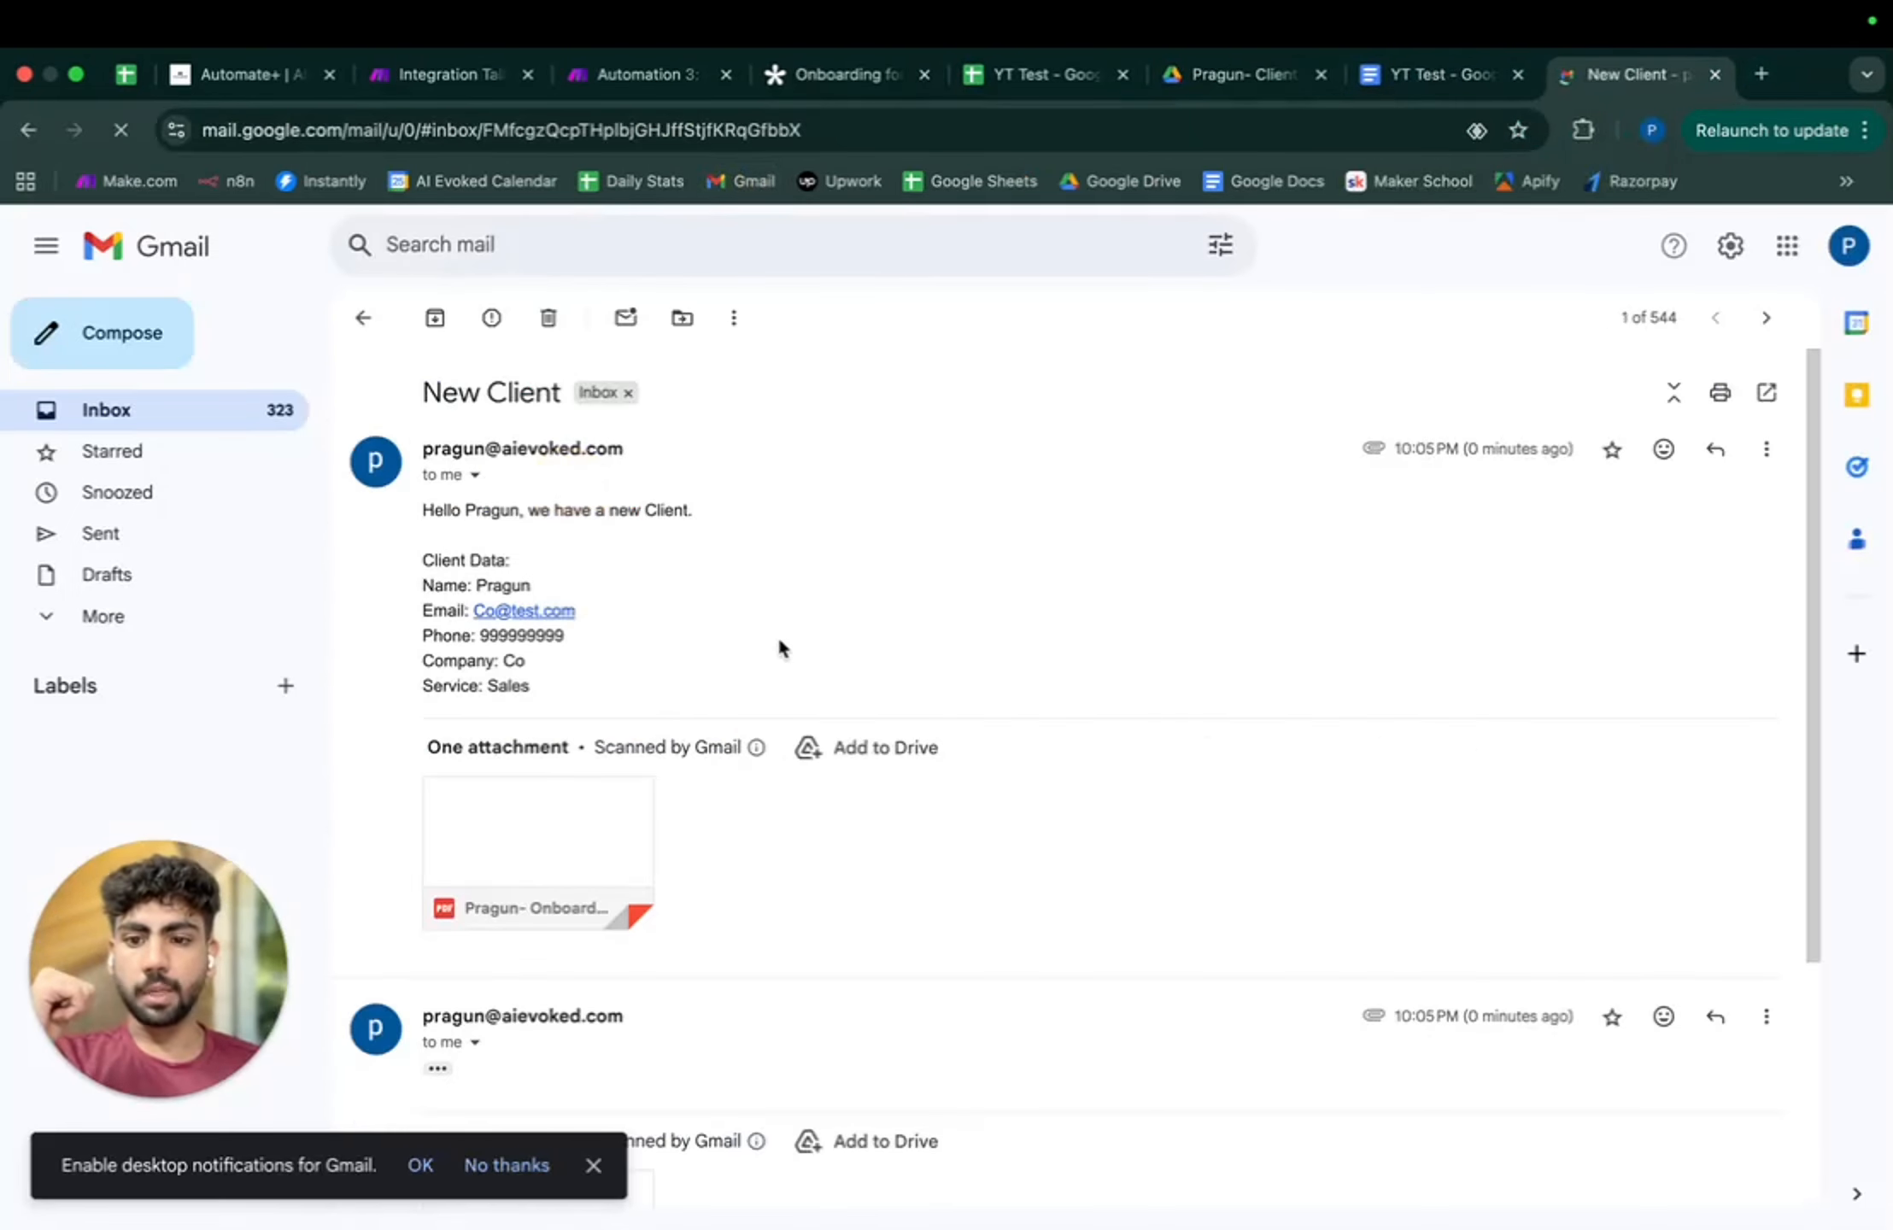
pyautogui.scroll(-4, 780, 650)
pyautogui.scroll(4, 786, 640)
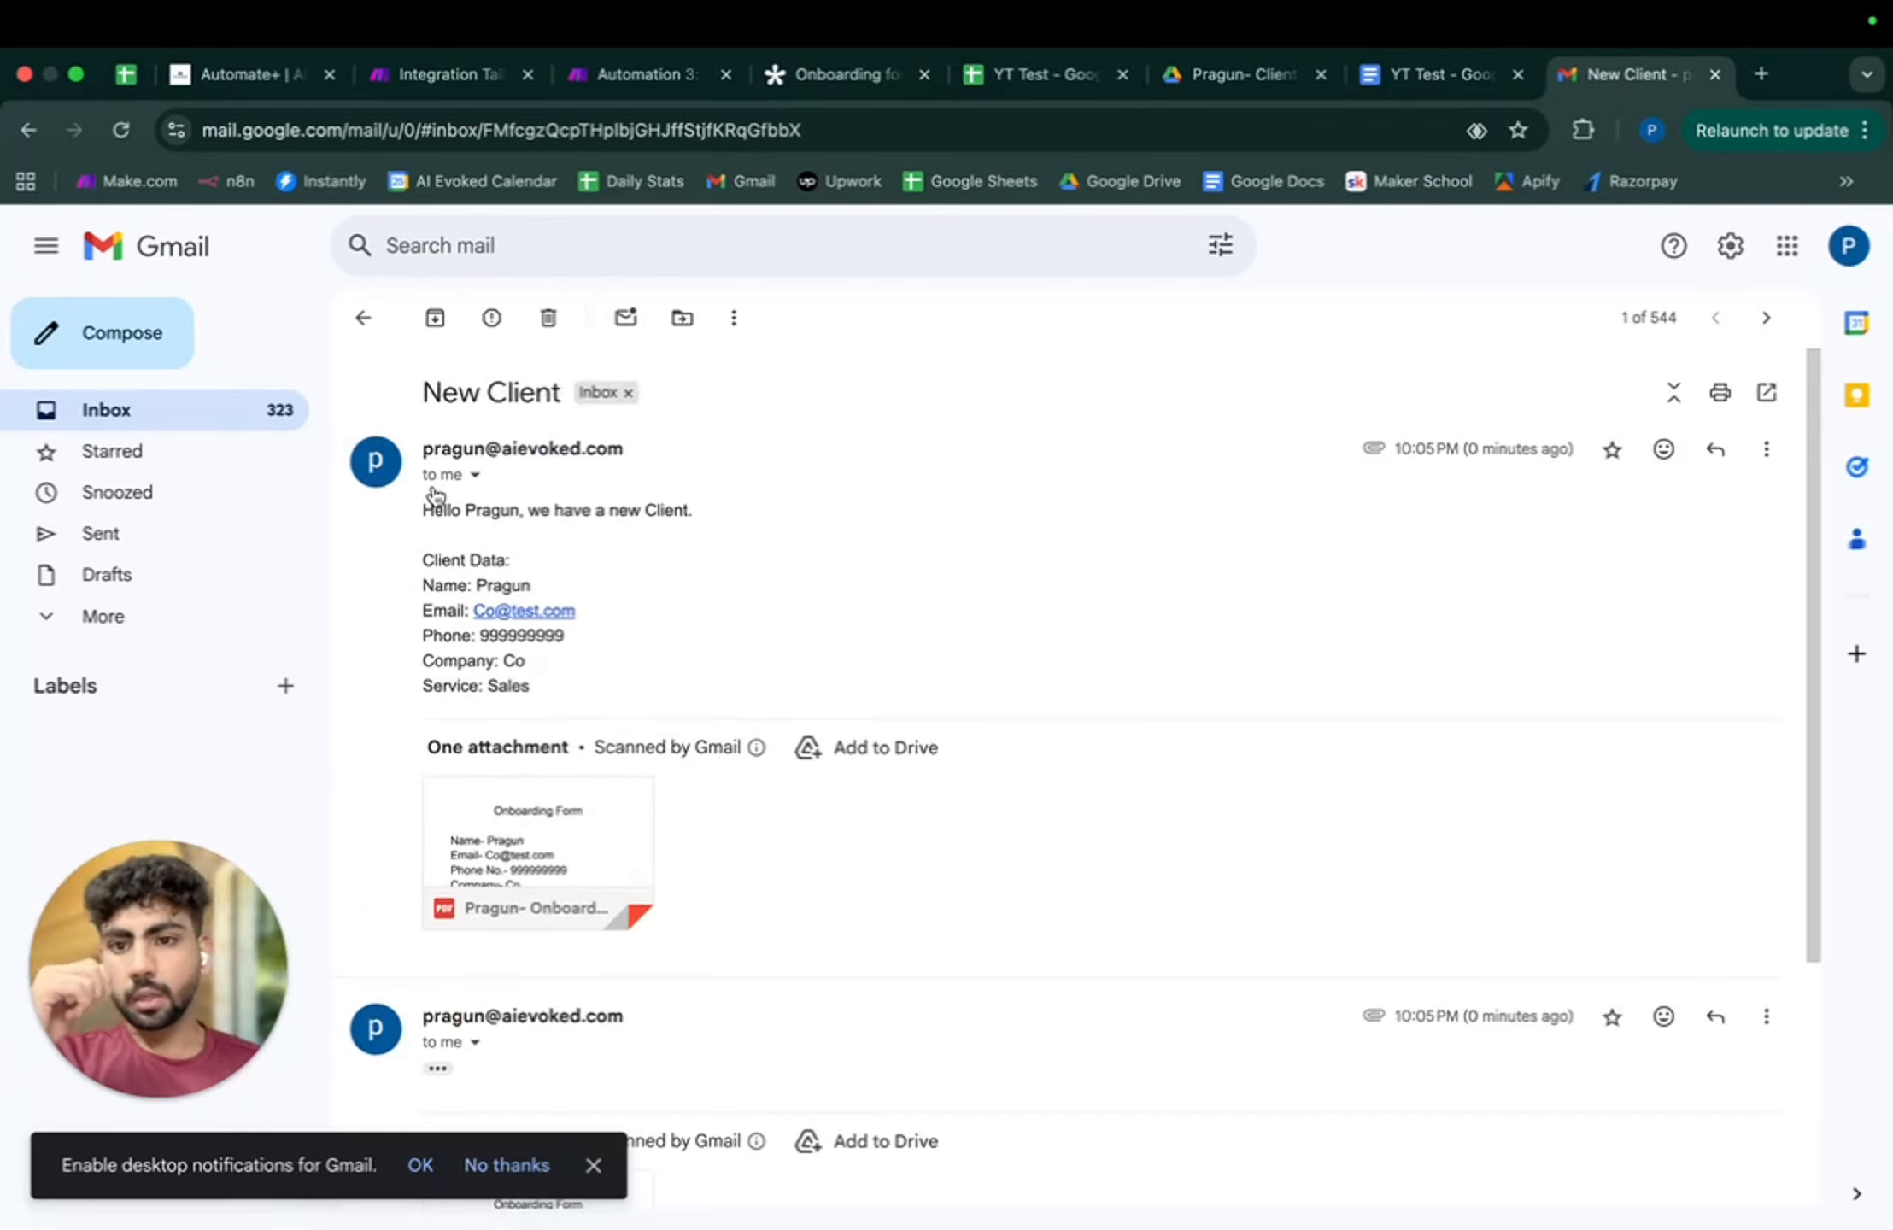
pyautogui.moveTo(423, 510); pyautogui.dragTo(754, 521)
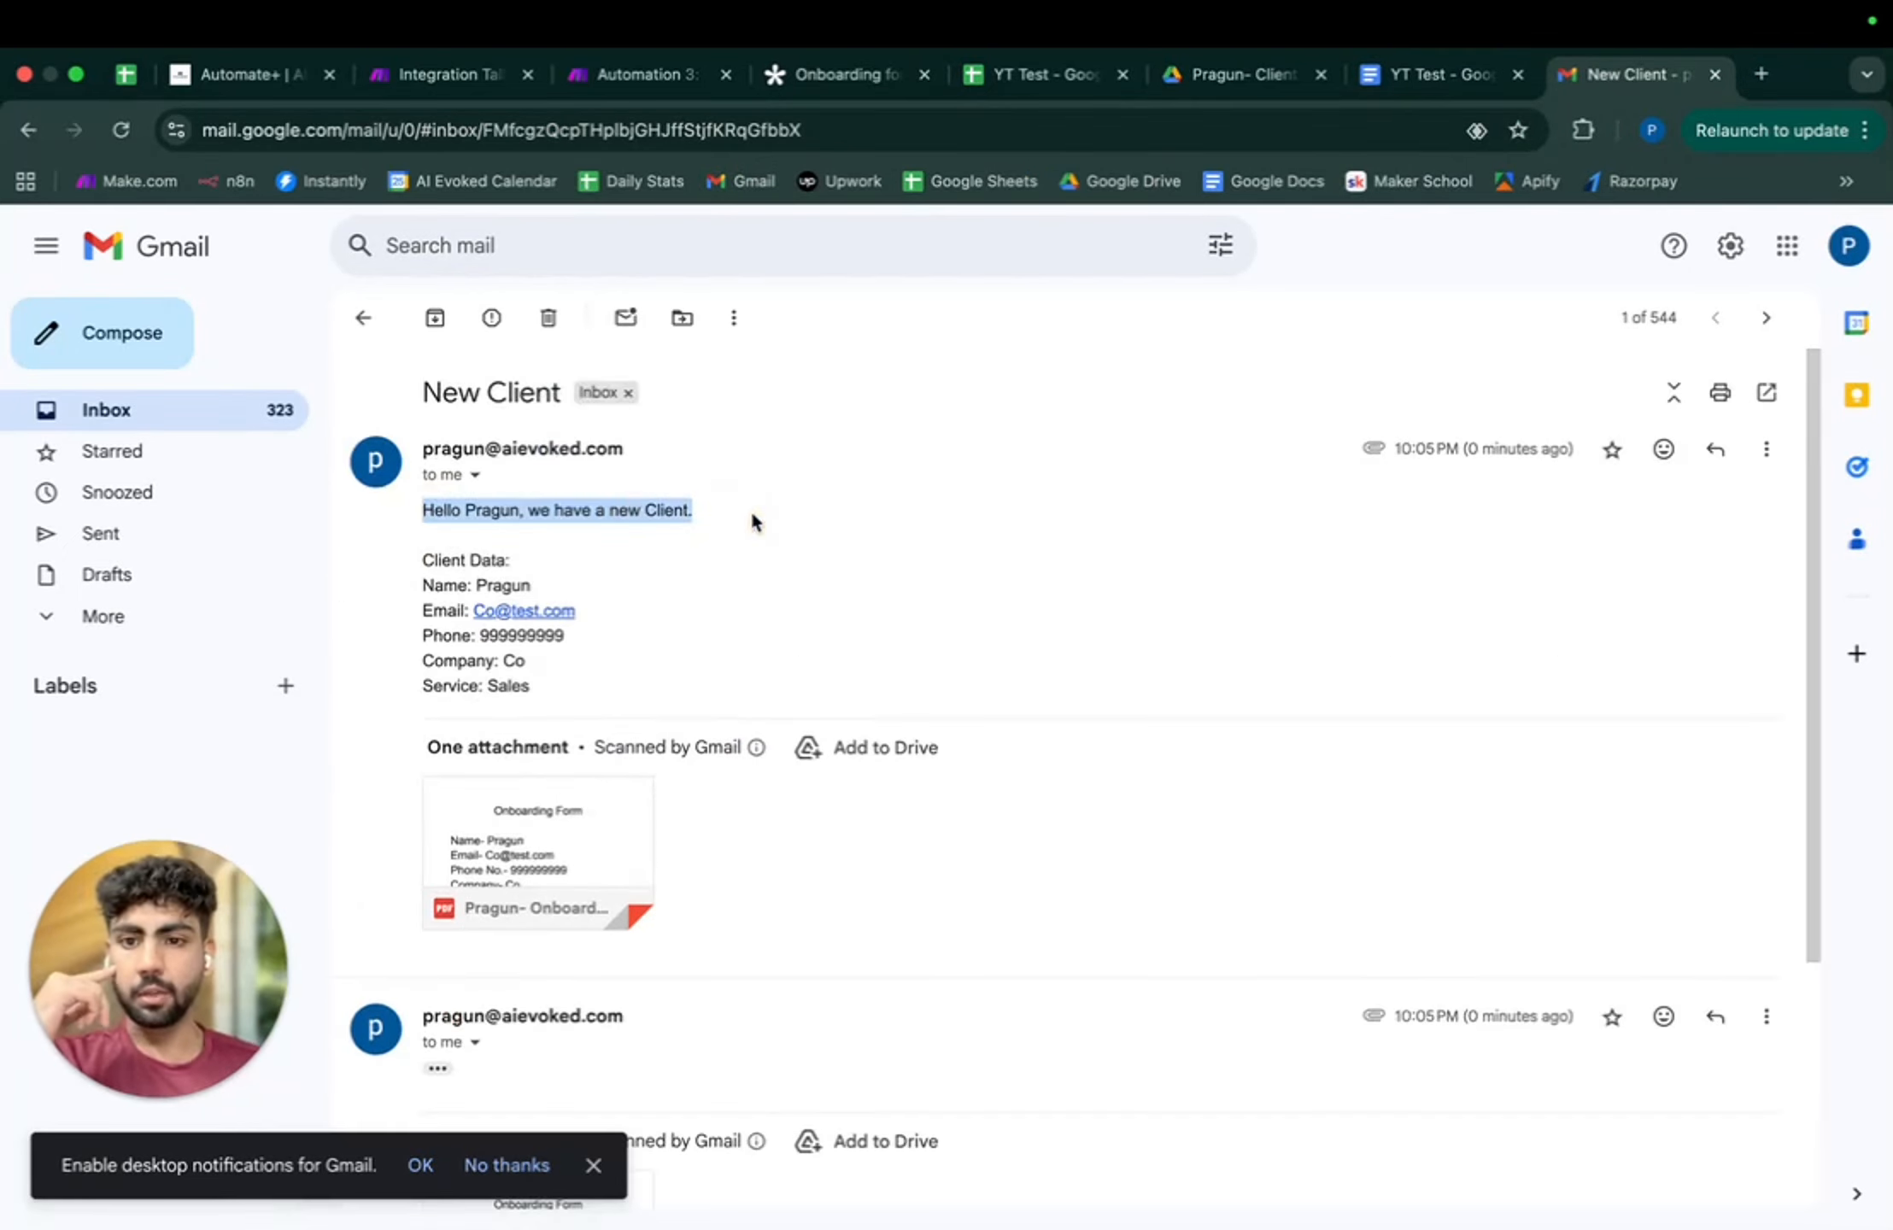
pyautogui.click(547, 833)
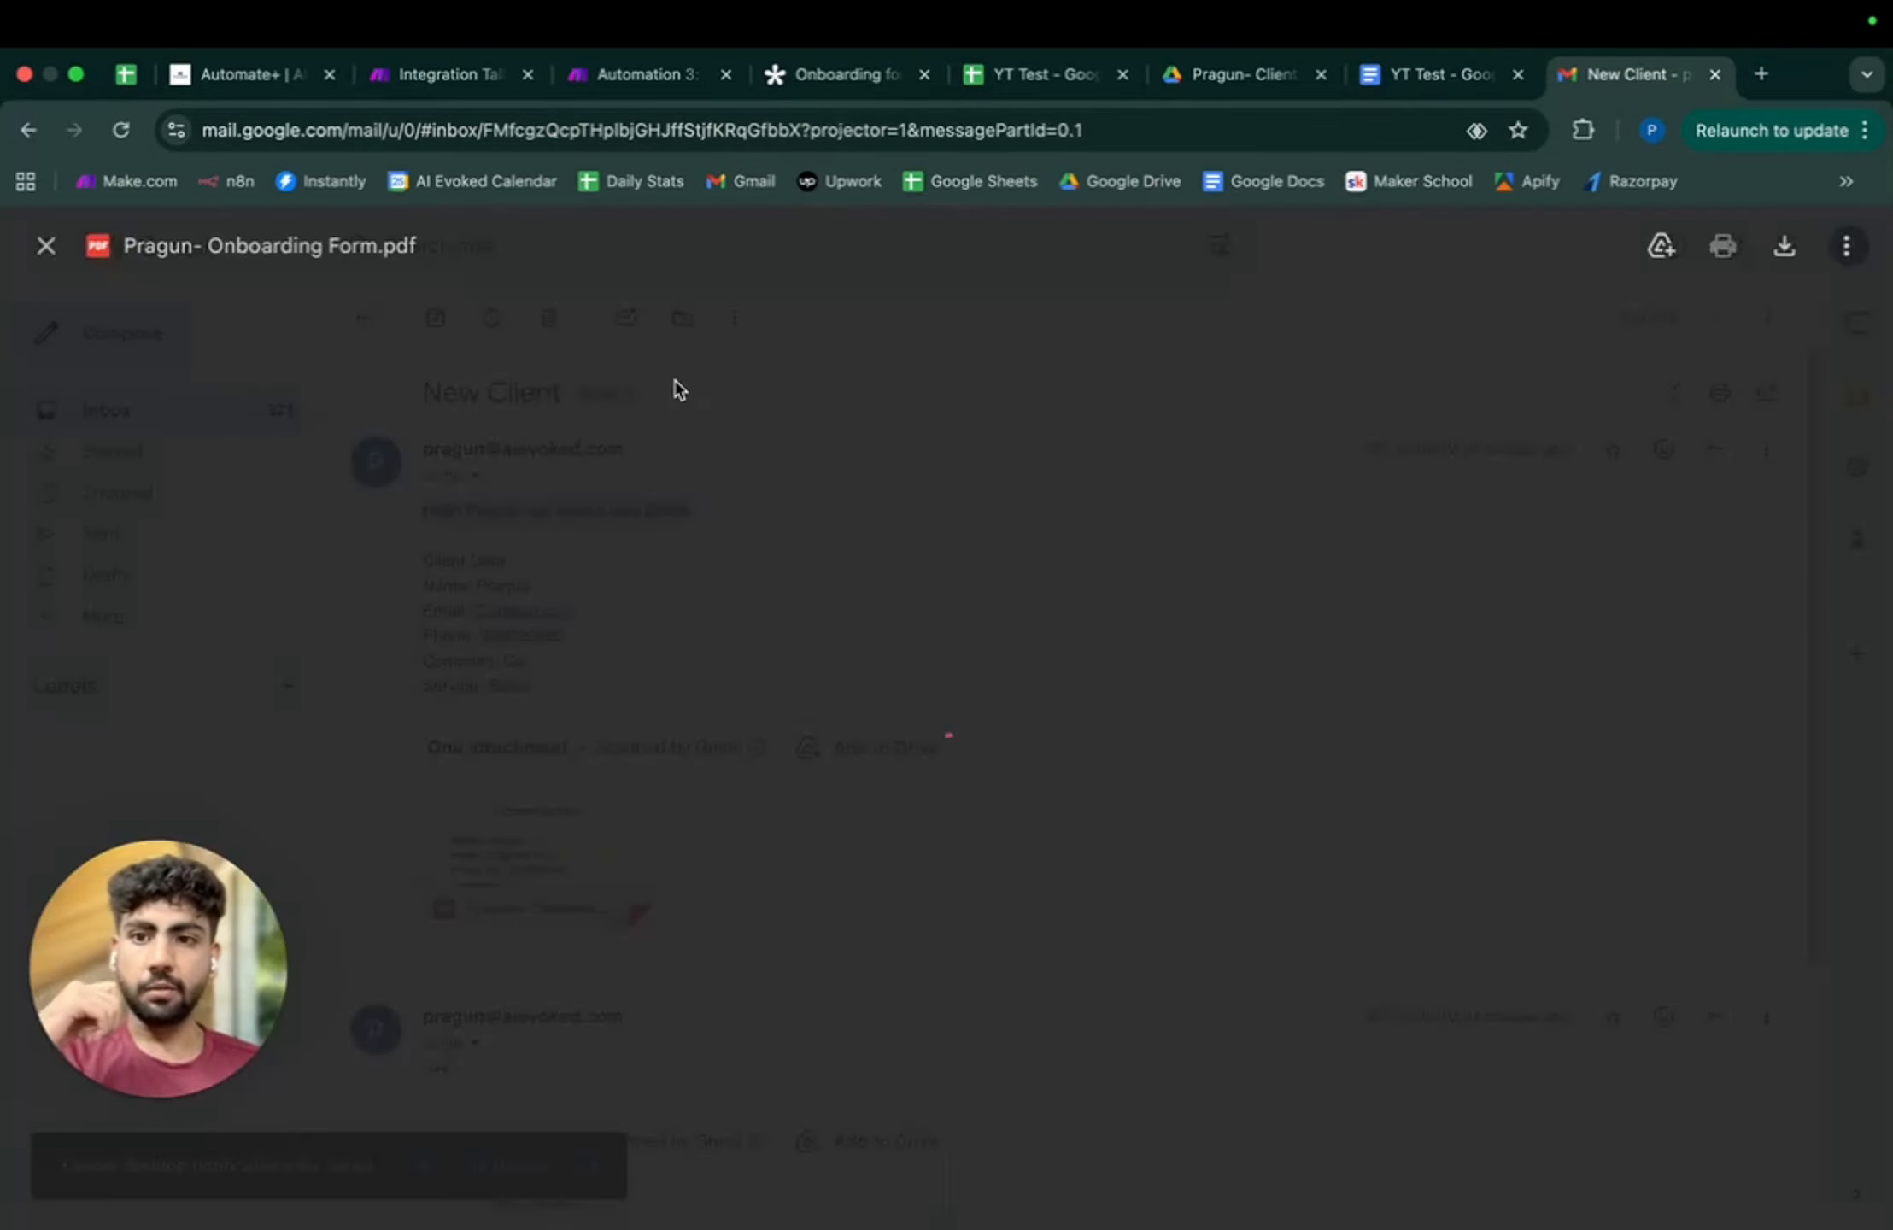
pyautogui.scroll(-5, 806, 502)
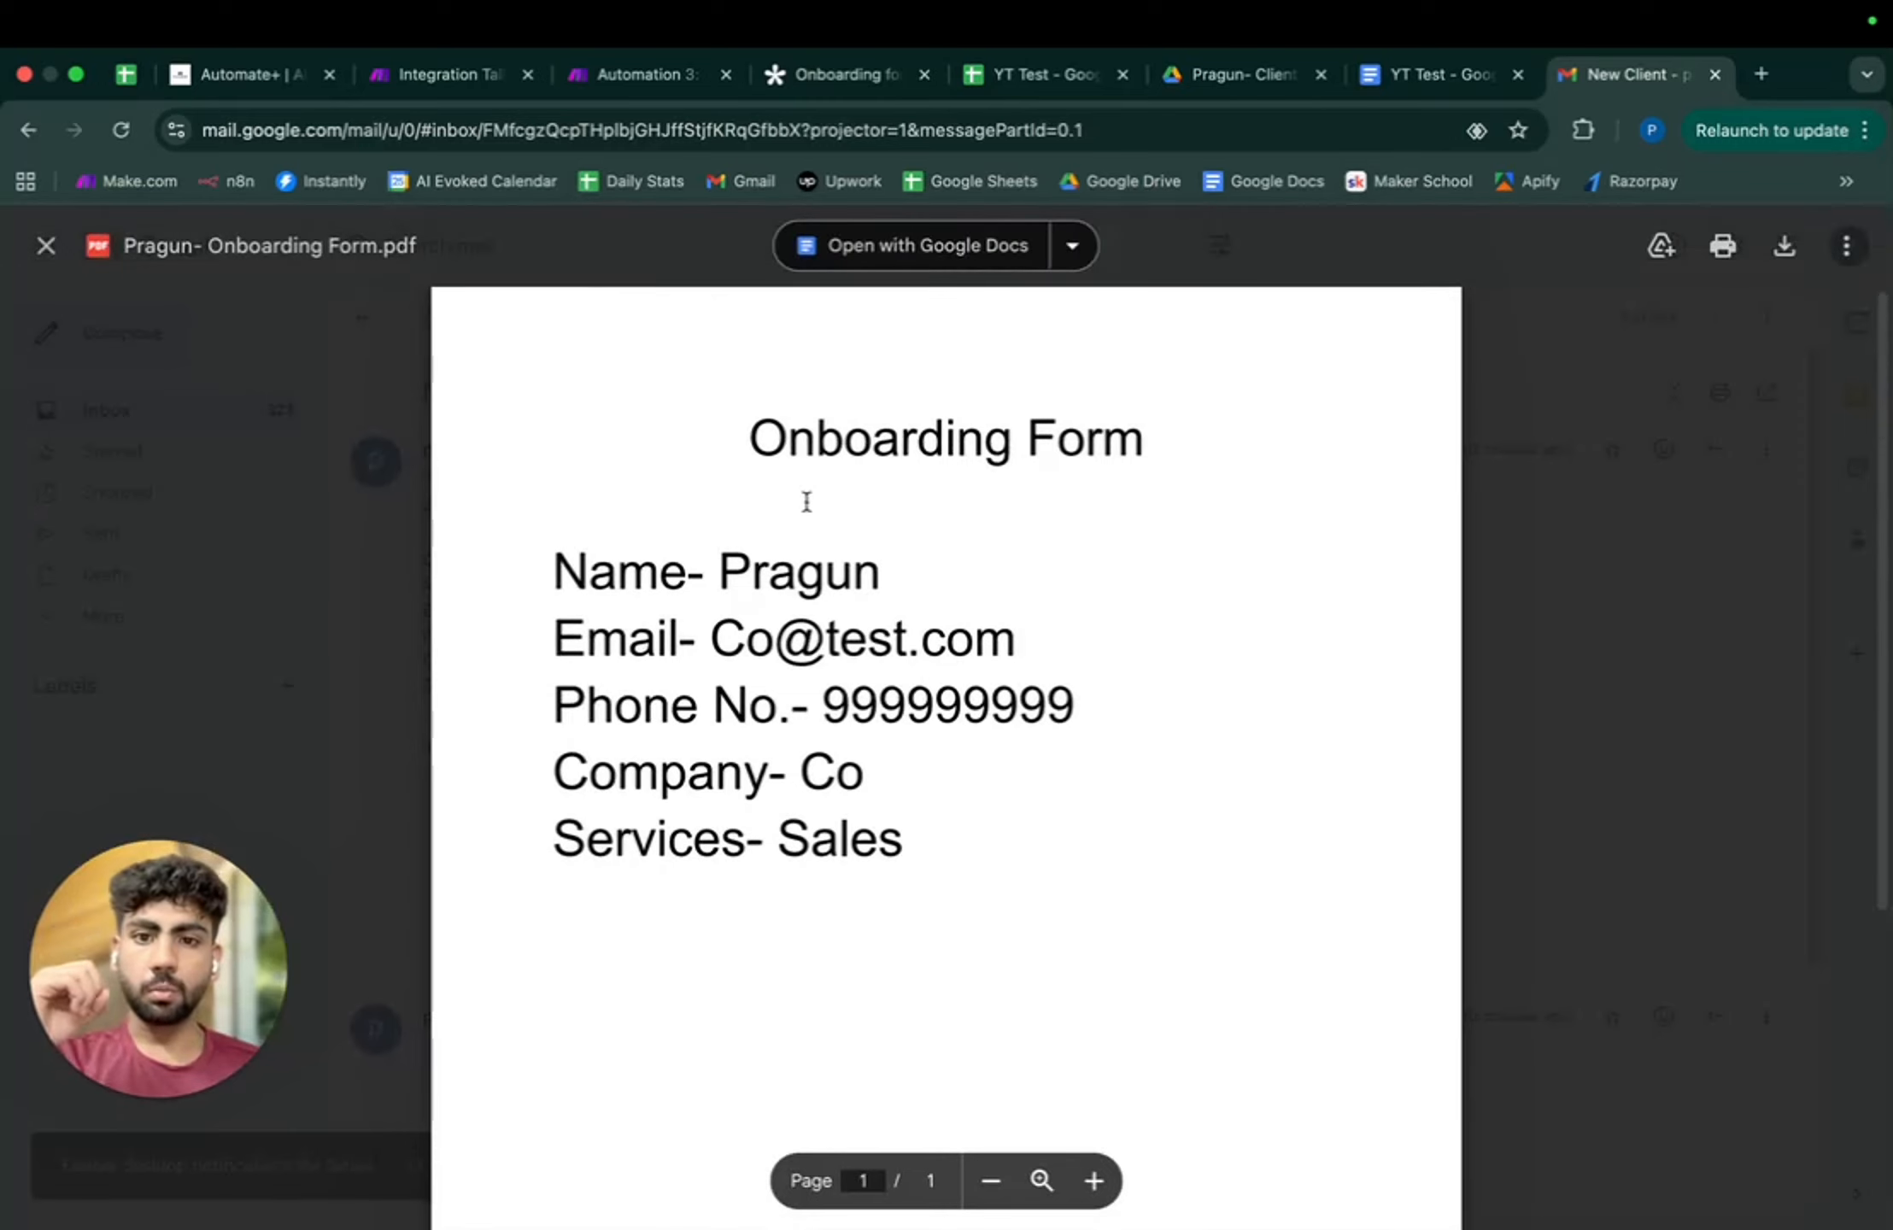
pyautogui.press('Escape')
# - Expand the second message's full body in the thread, then return to the inbox
pyautogui.scroll(-4, 735, 696)
pyautogui.click(437, 724)
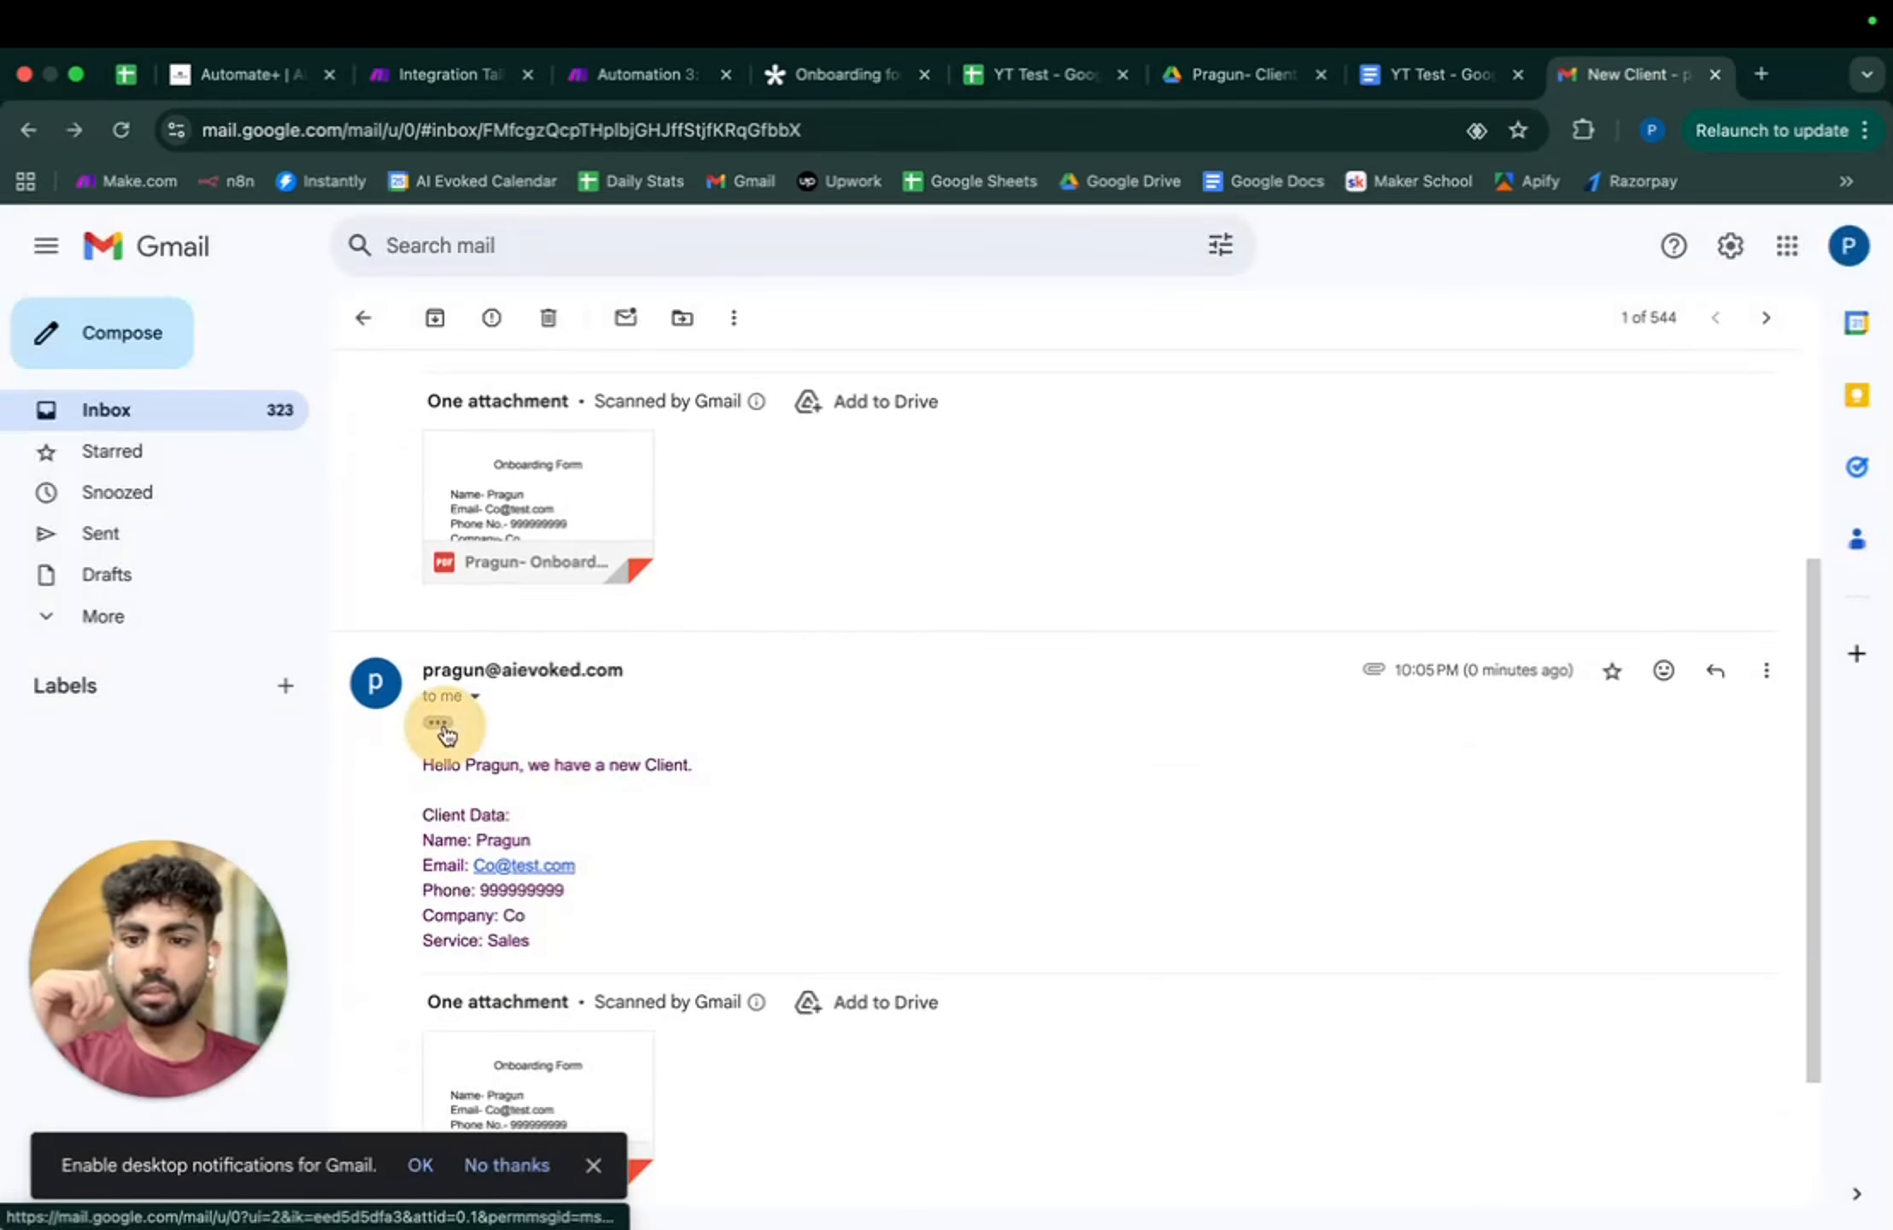
pyautogui.scroll(-3, 860, 836)
pyautogui.scroll(6, 845, 769)
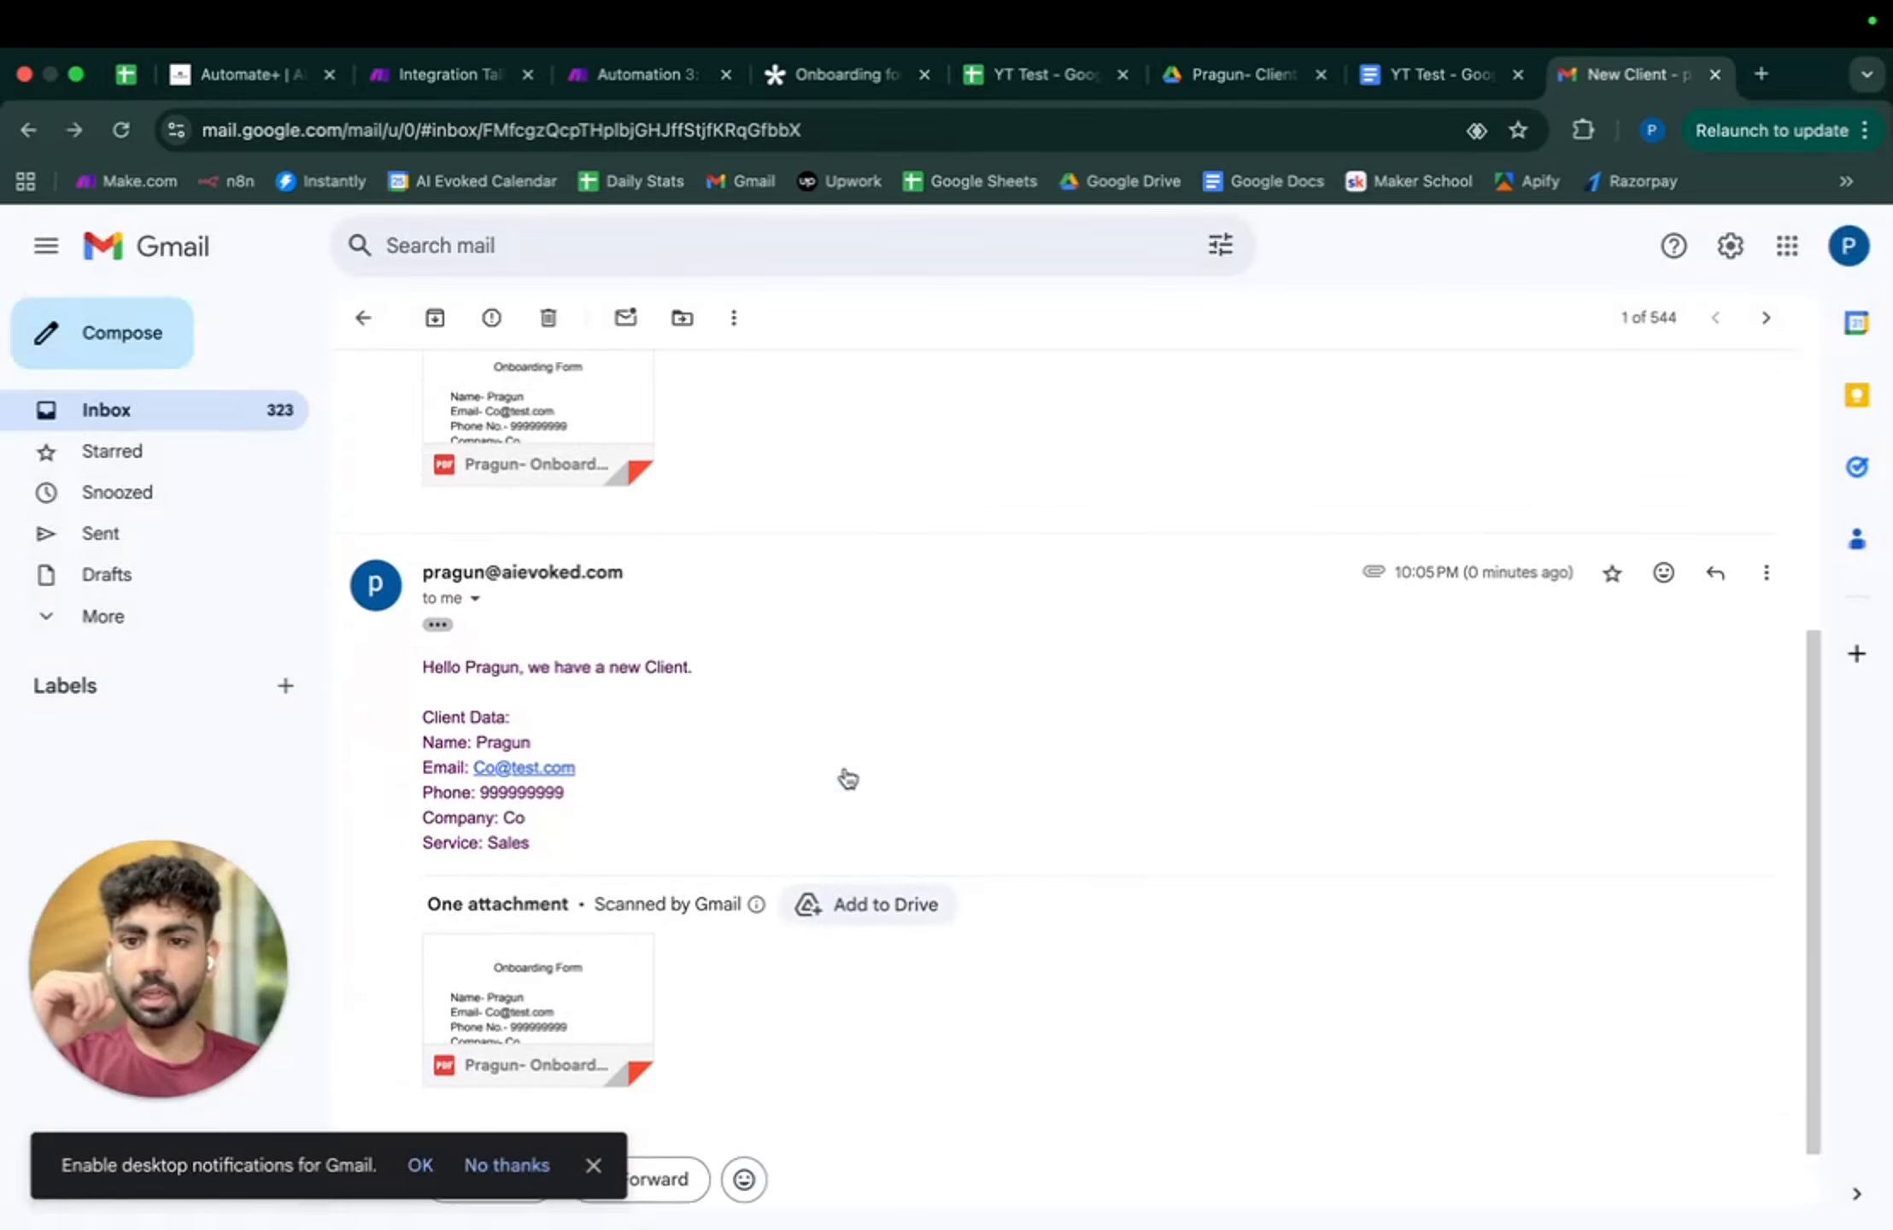
pyautogui.scroll(-6, 845, 769)
pyautogui.scroll(6, 845, 769)
pyautogui.click(363, 317)
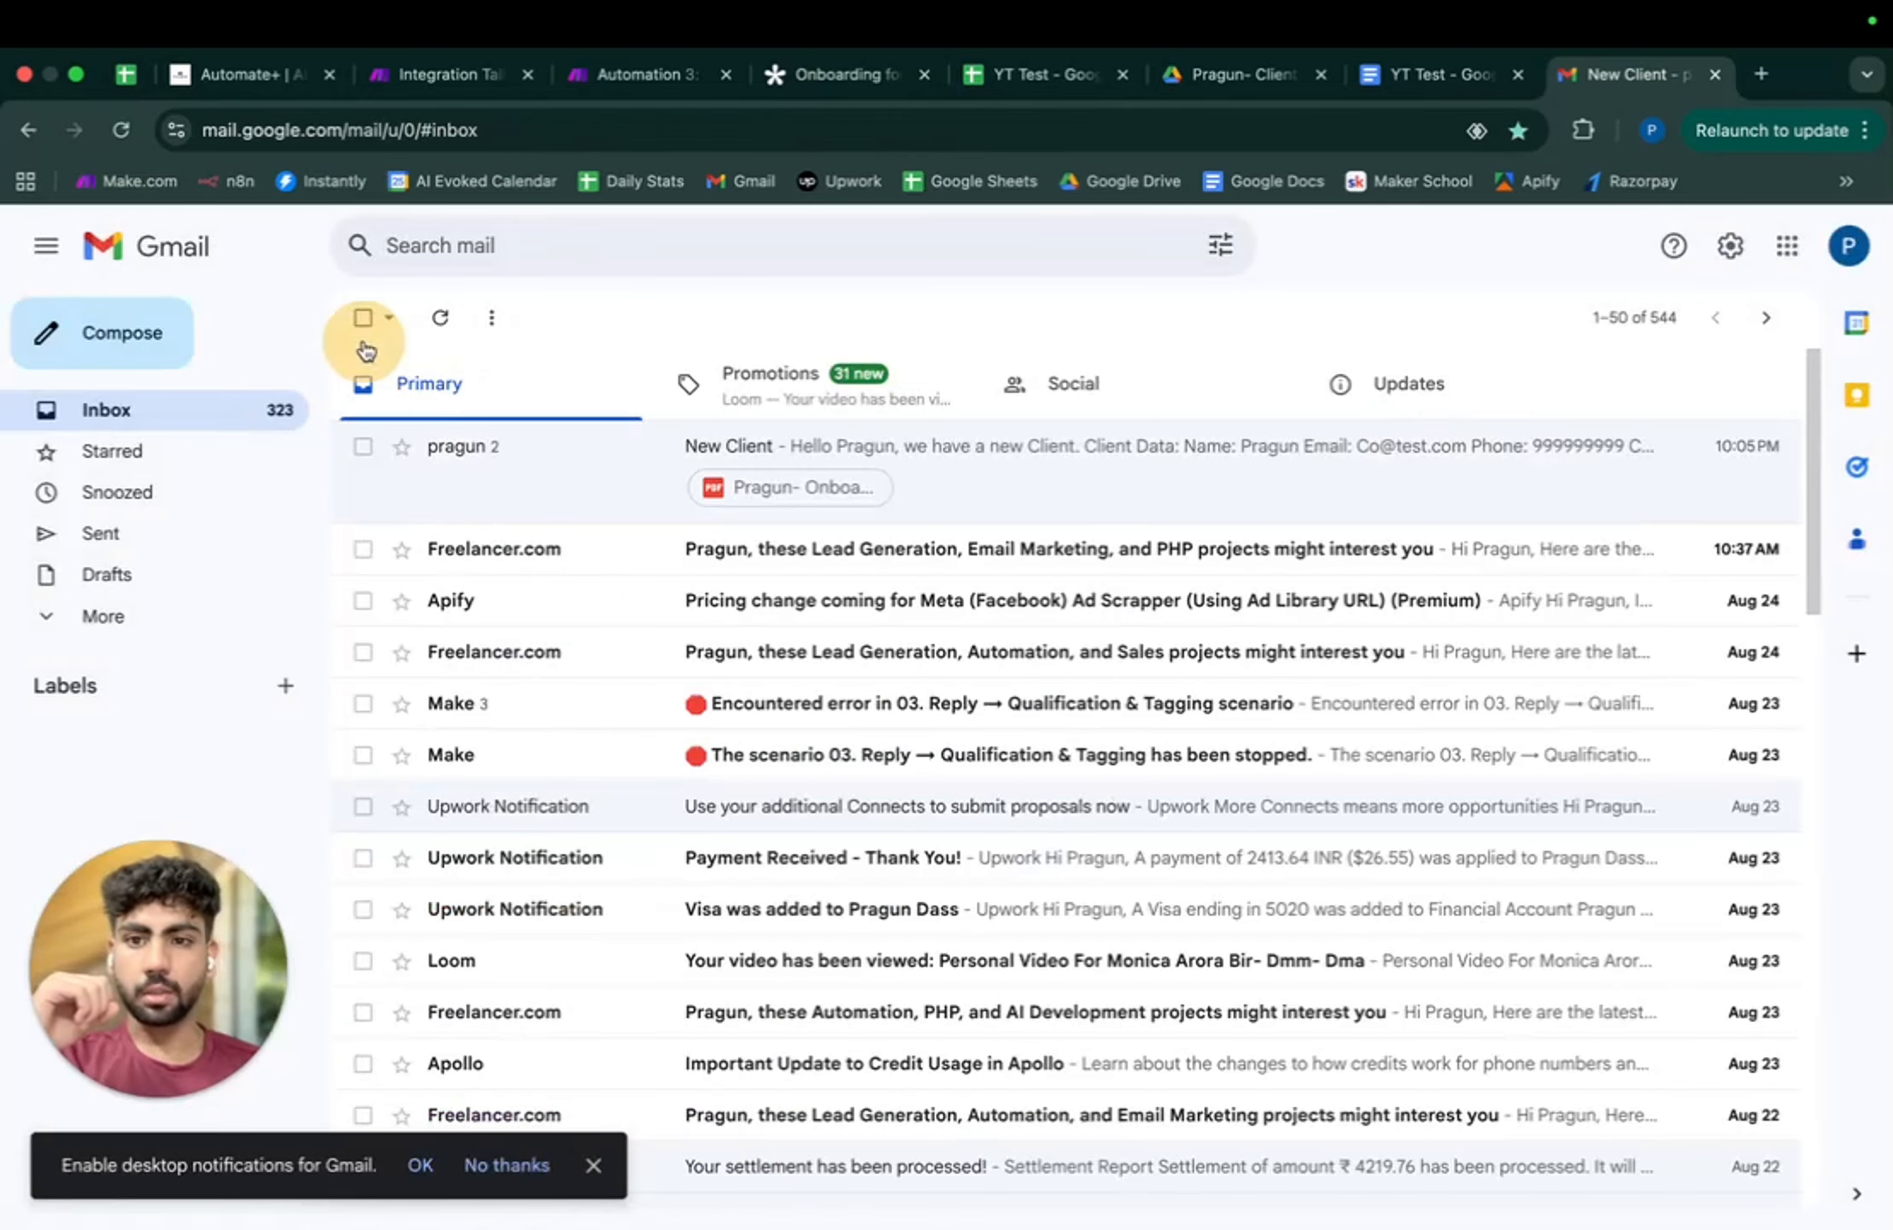
pyautogui.click(1848, 246)
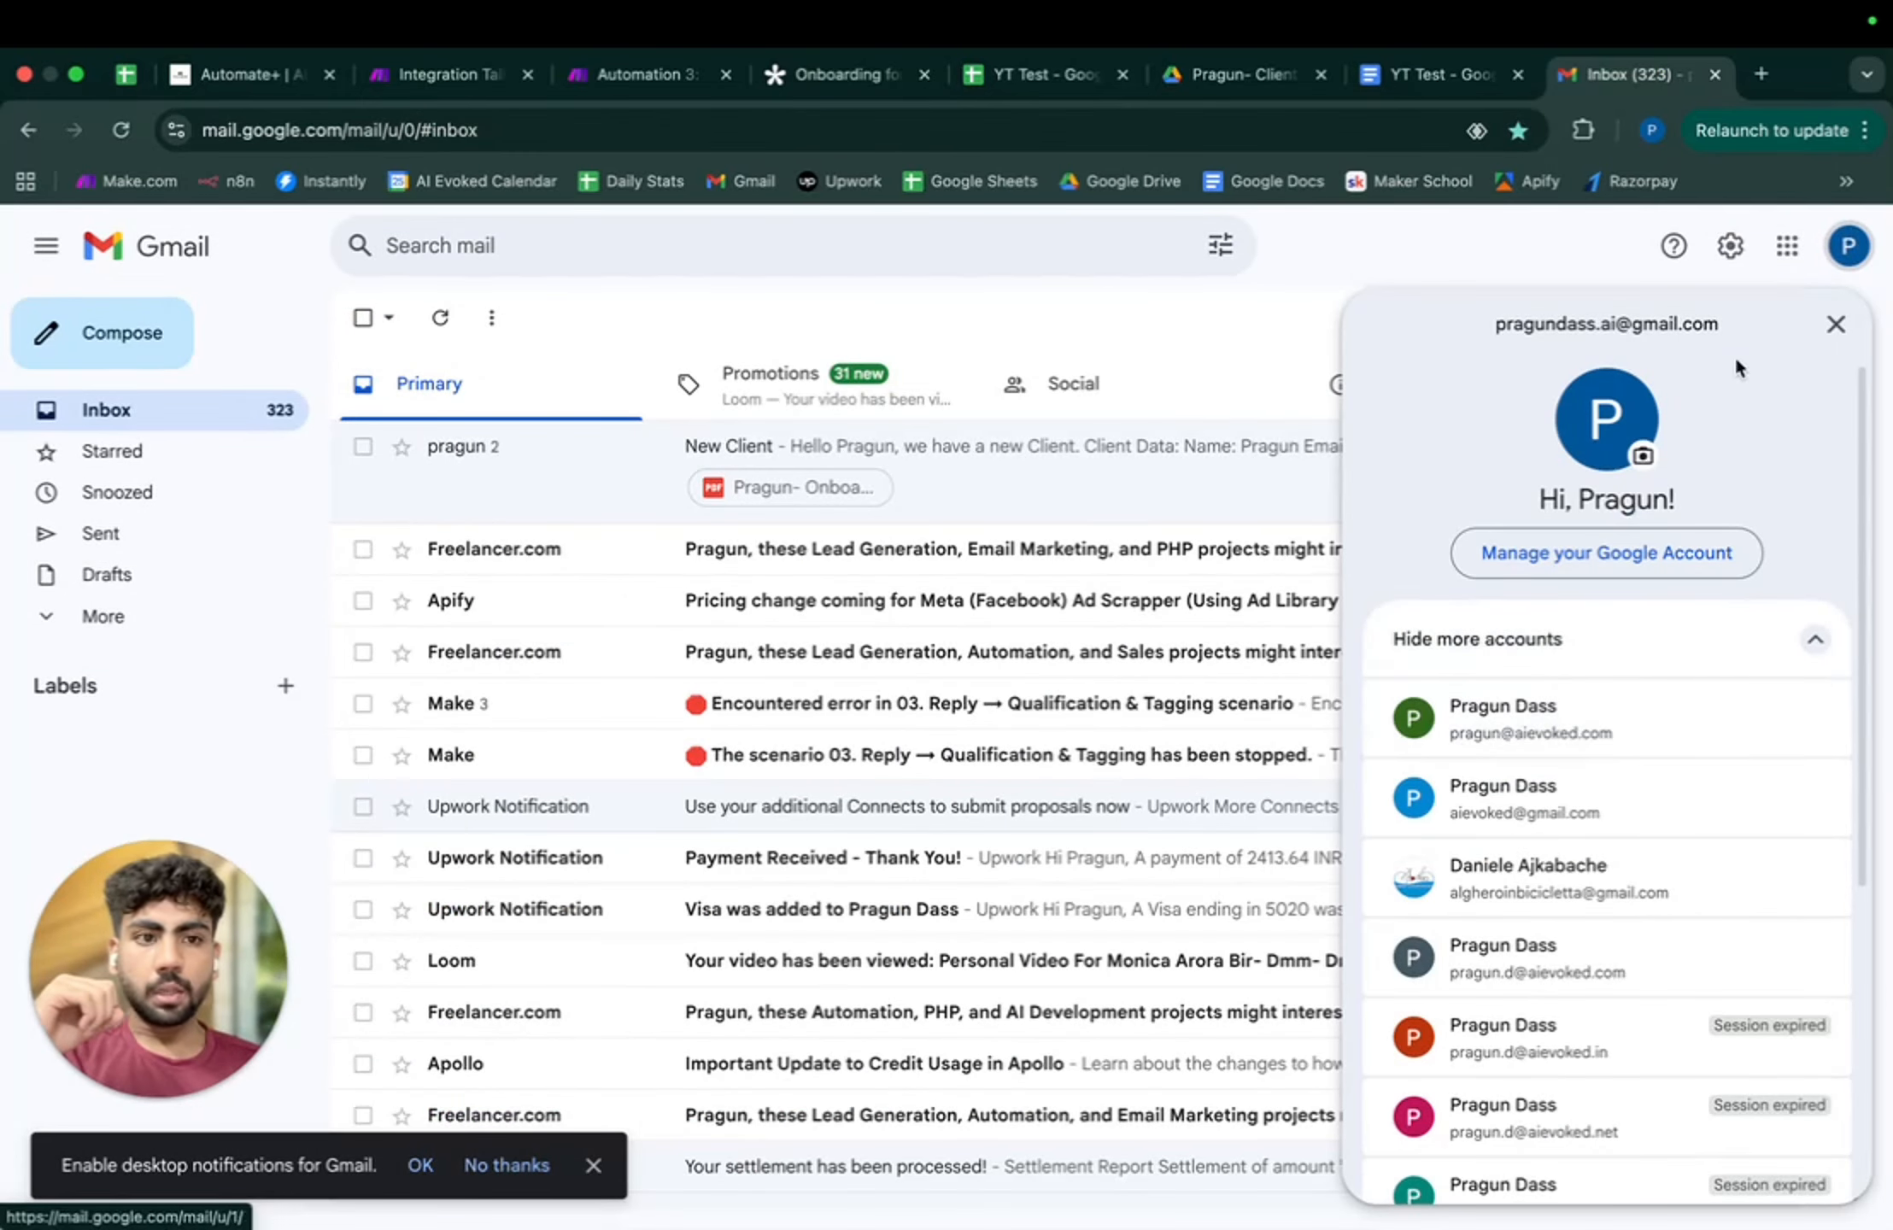
# - Recheck the client's email in the Drive Onboarding Form, then reopen the New Client email
pyautogui.click(1418, 75)
pyautogui.click(1198, 77)
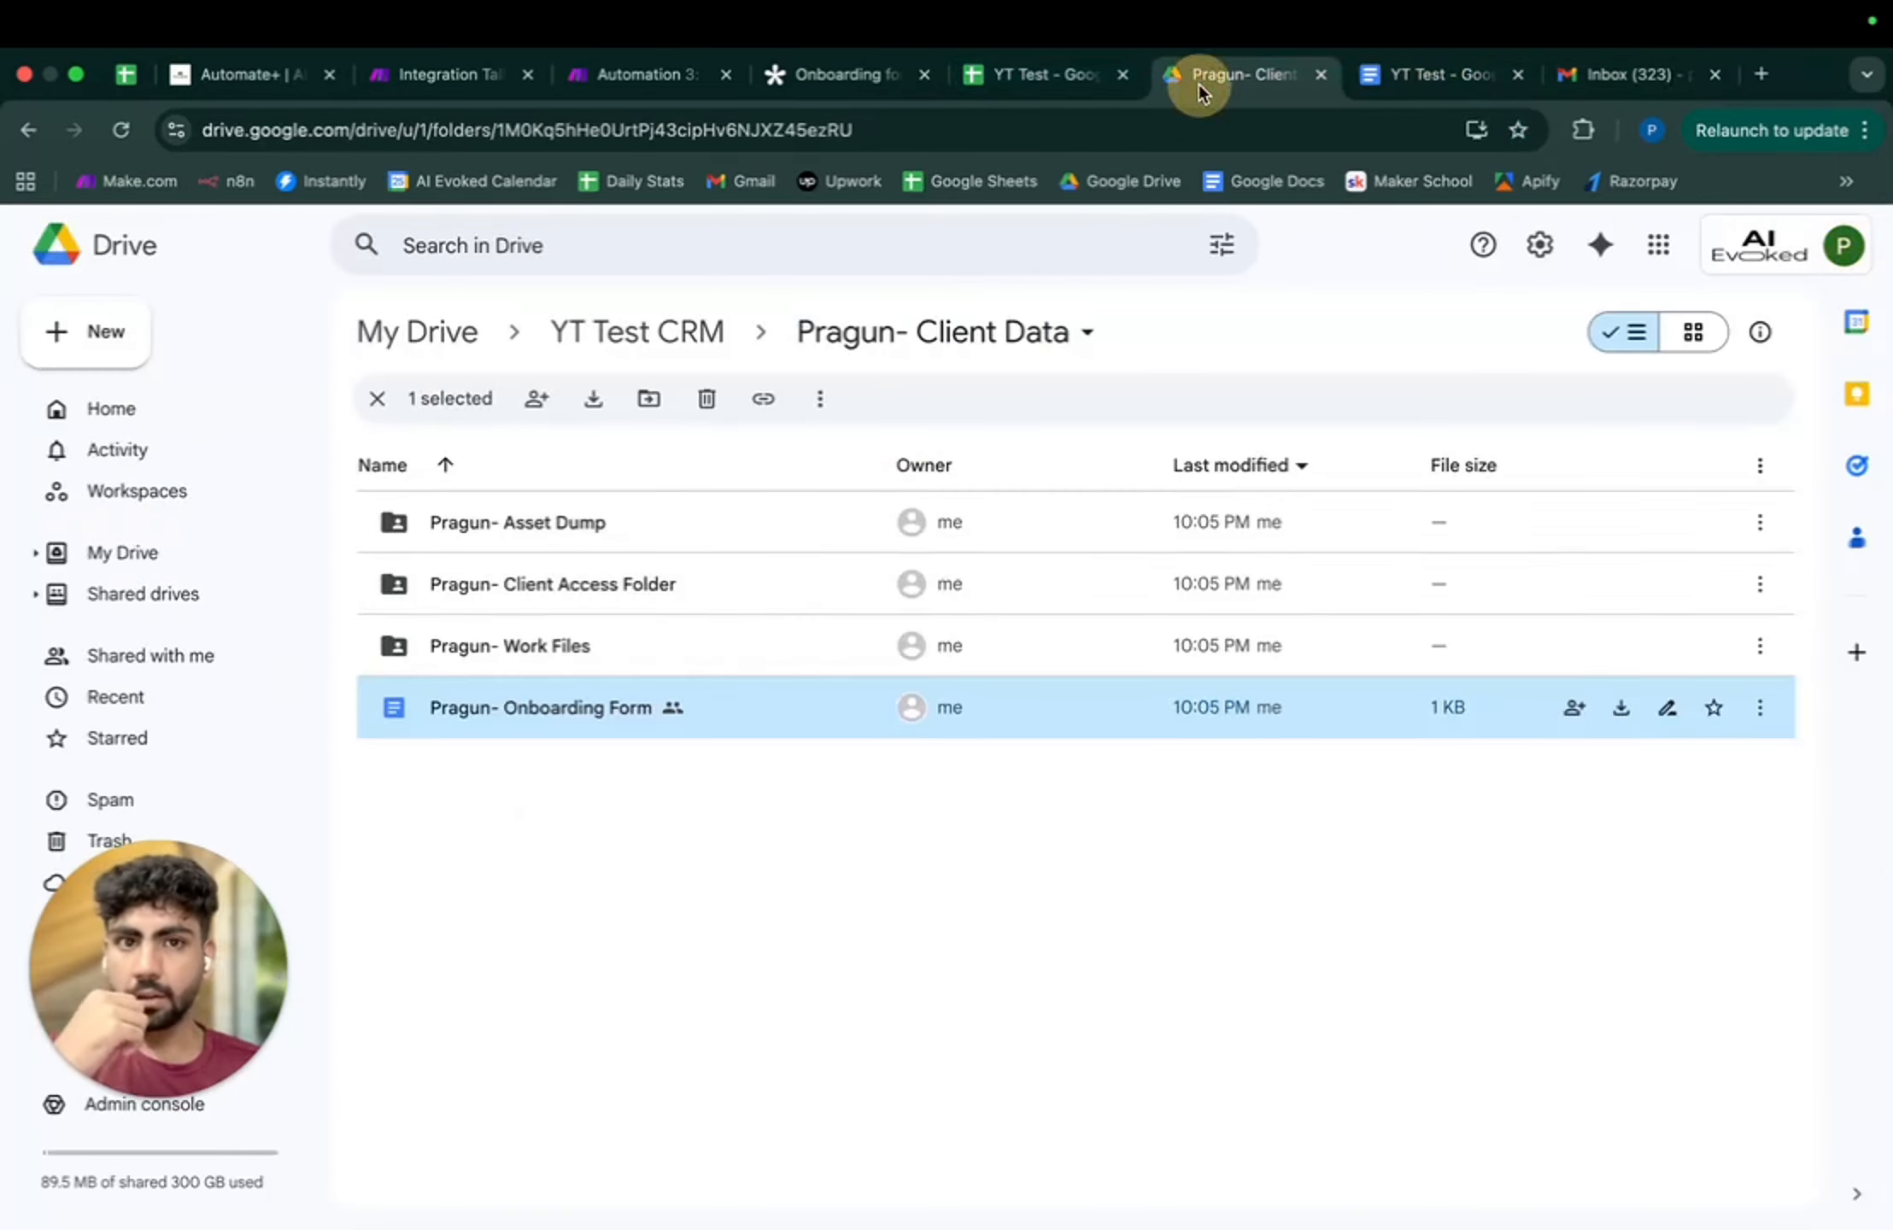
pyautogui.doubleClick(747, 708)
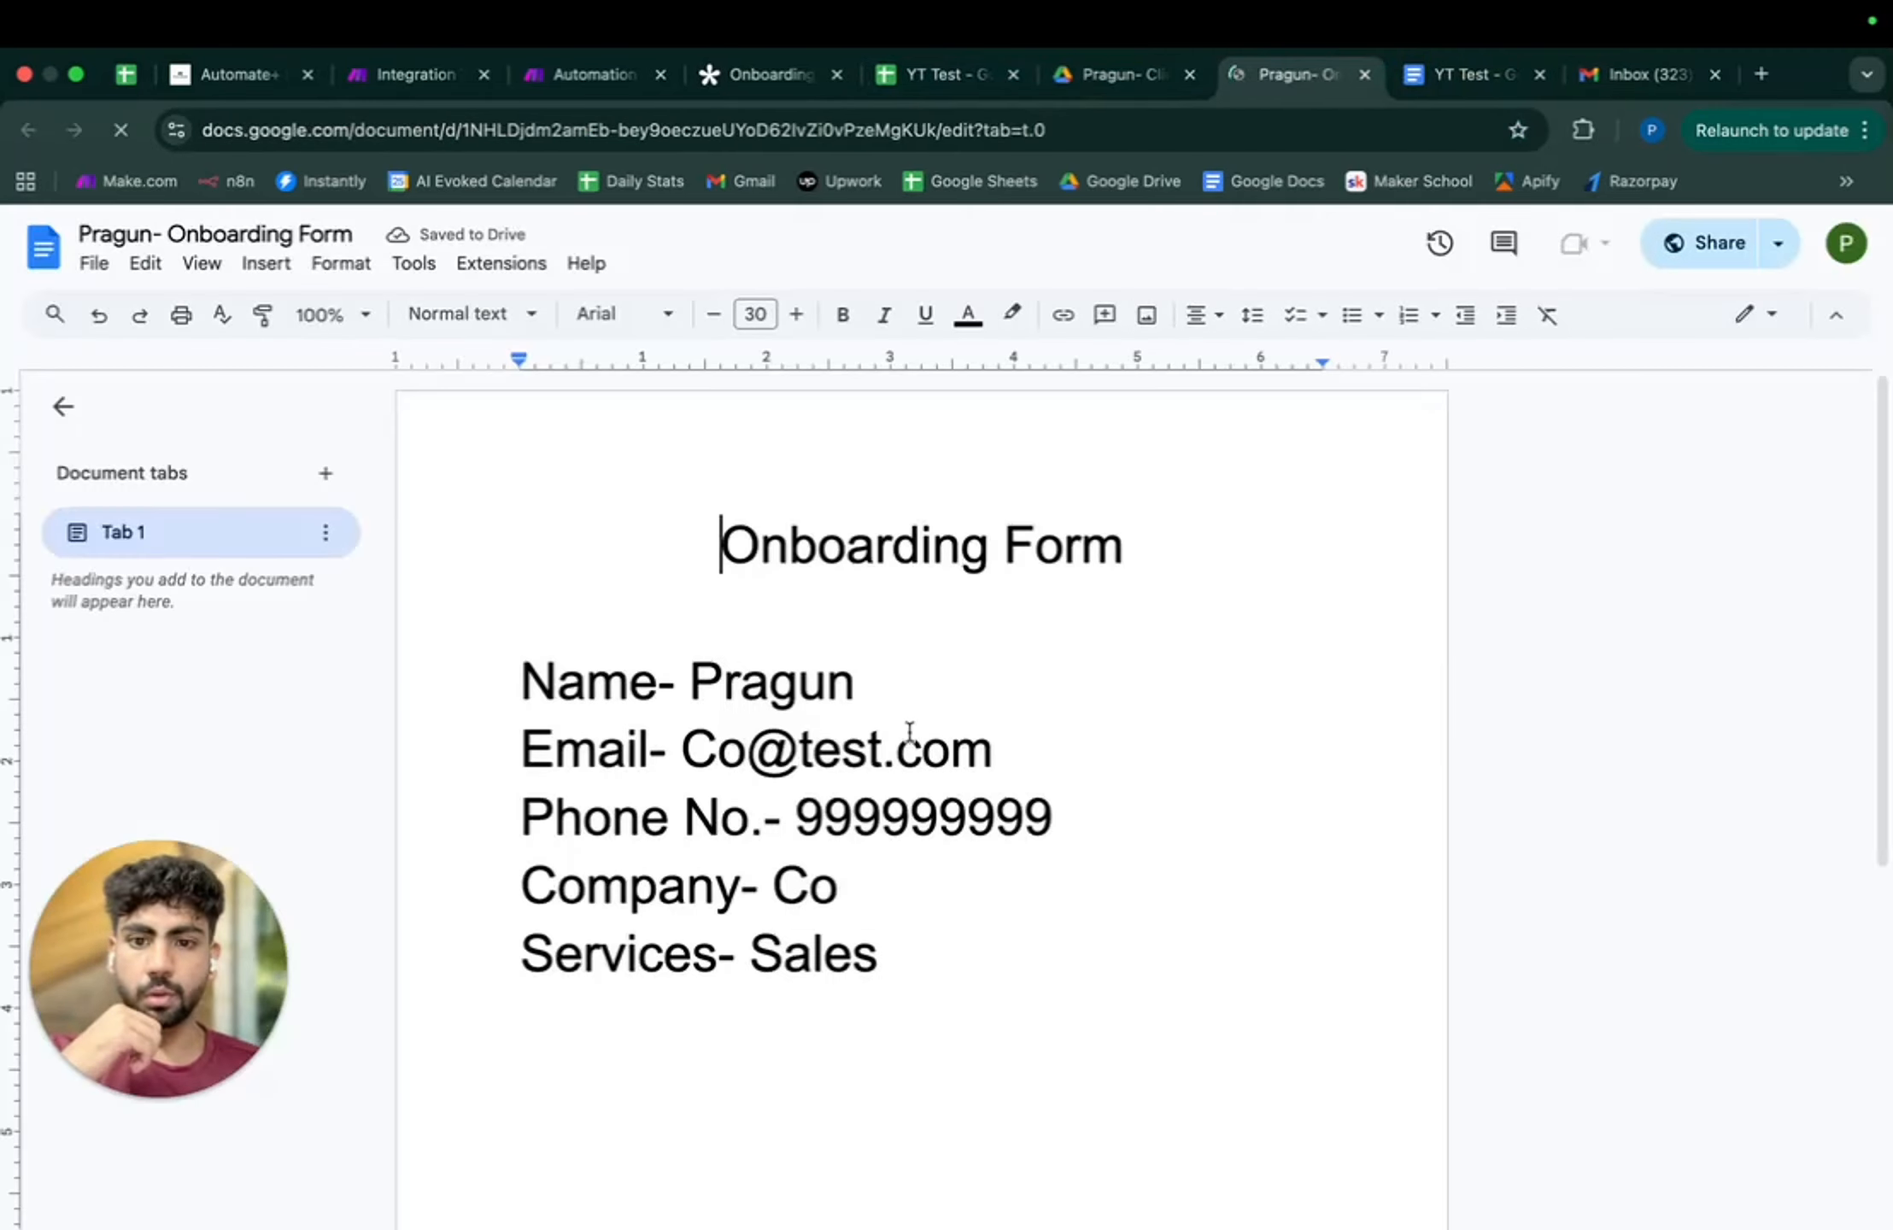
pyautogui.doubleClick(697, 750)
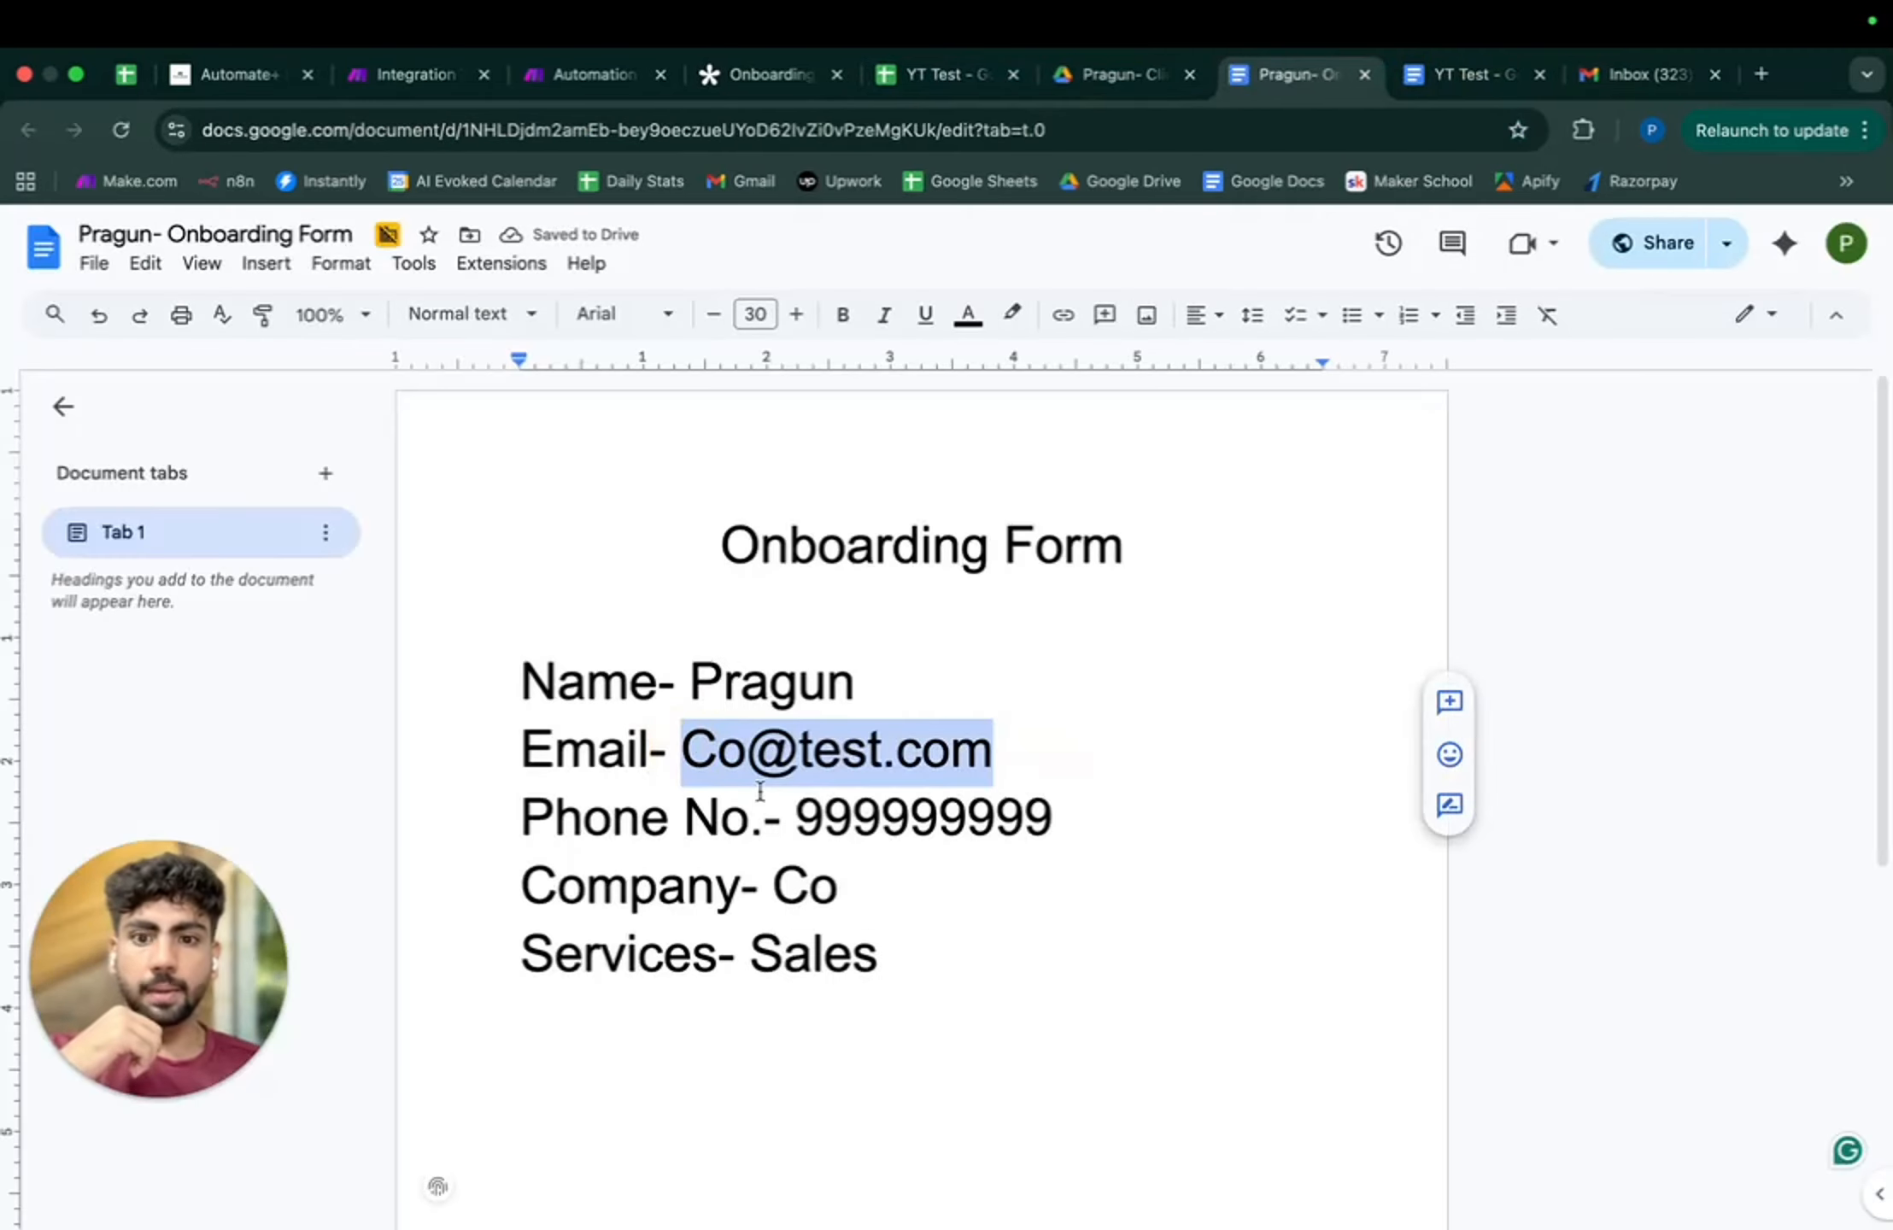
pyautogui.click(1628, 79)
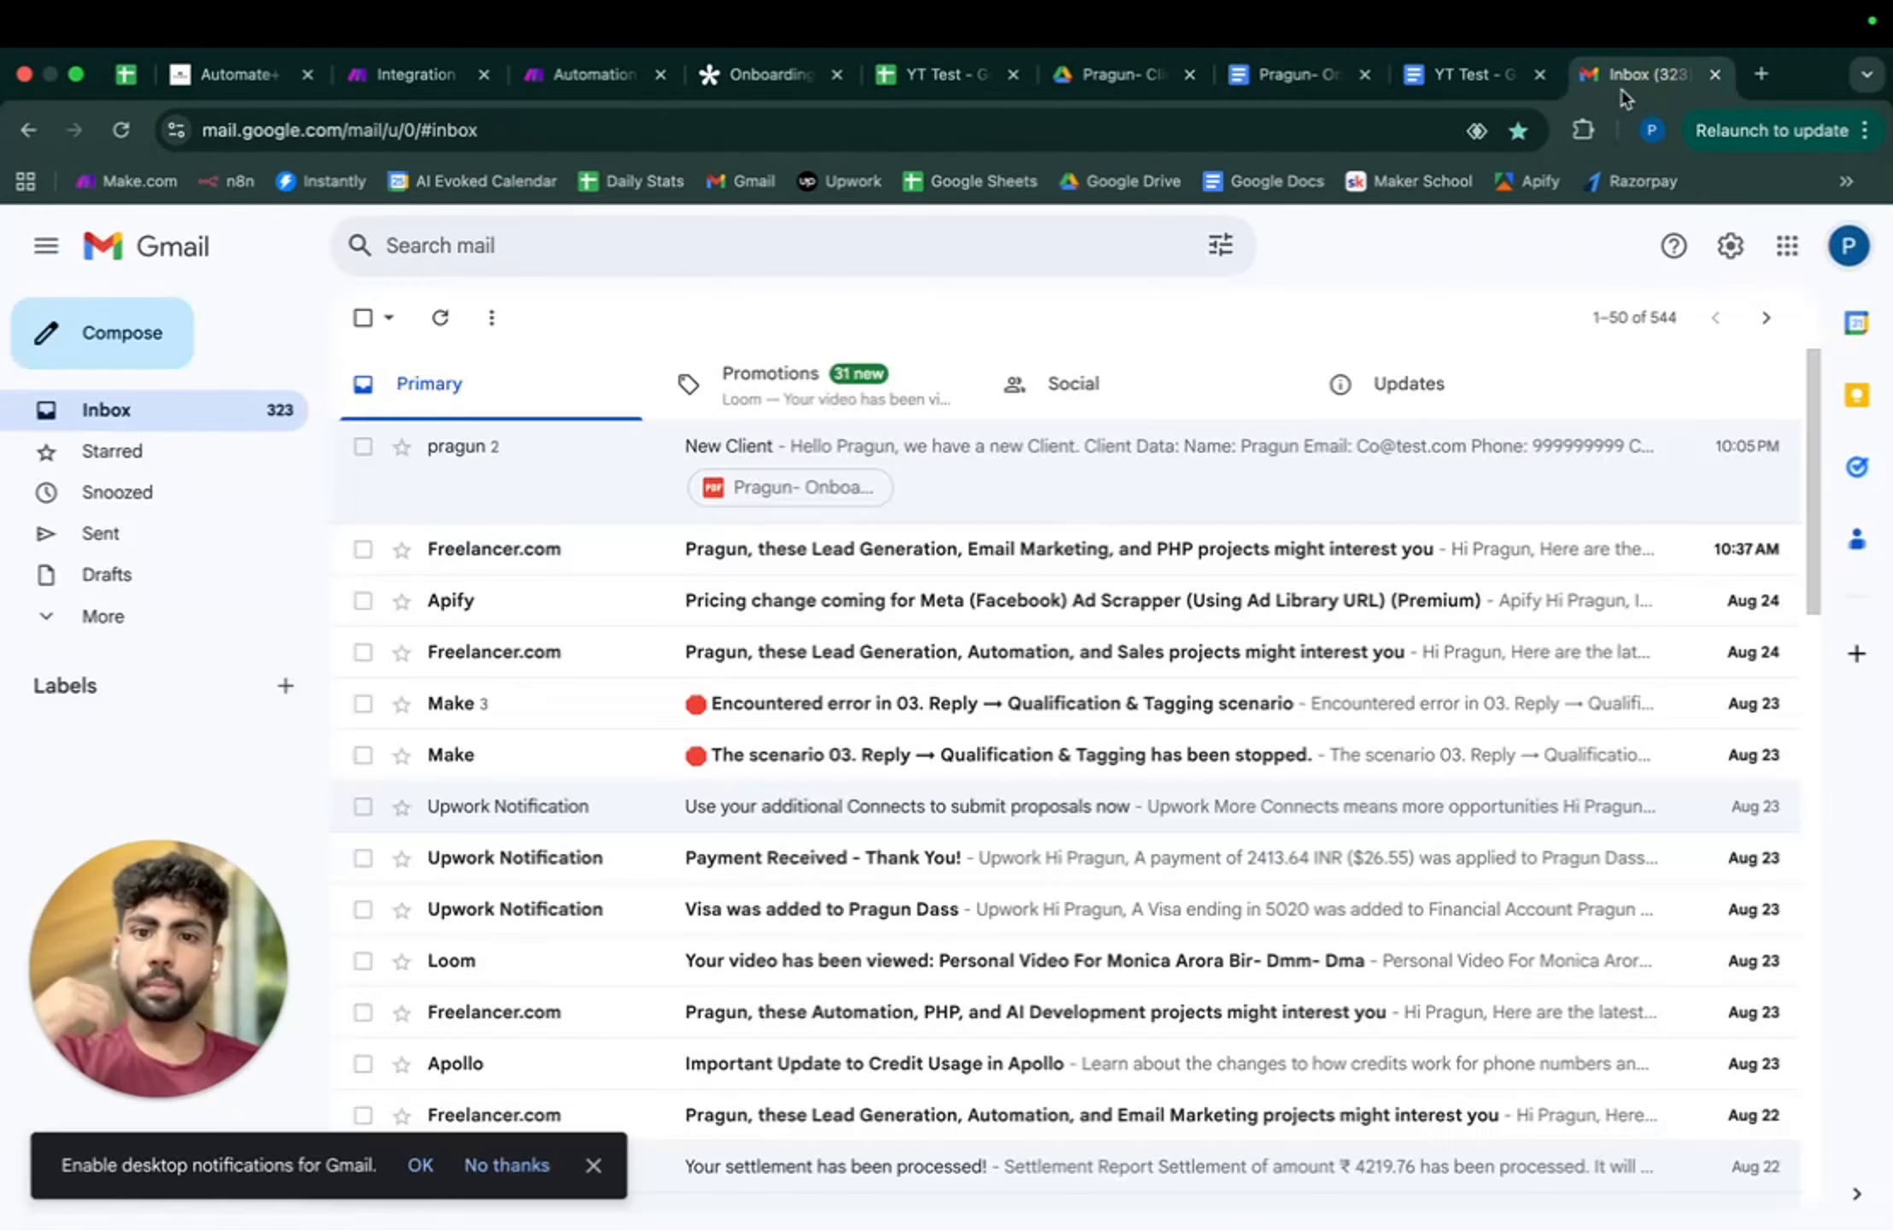
pyautogui.click(804, 439)
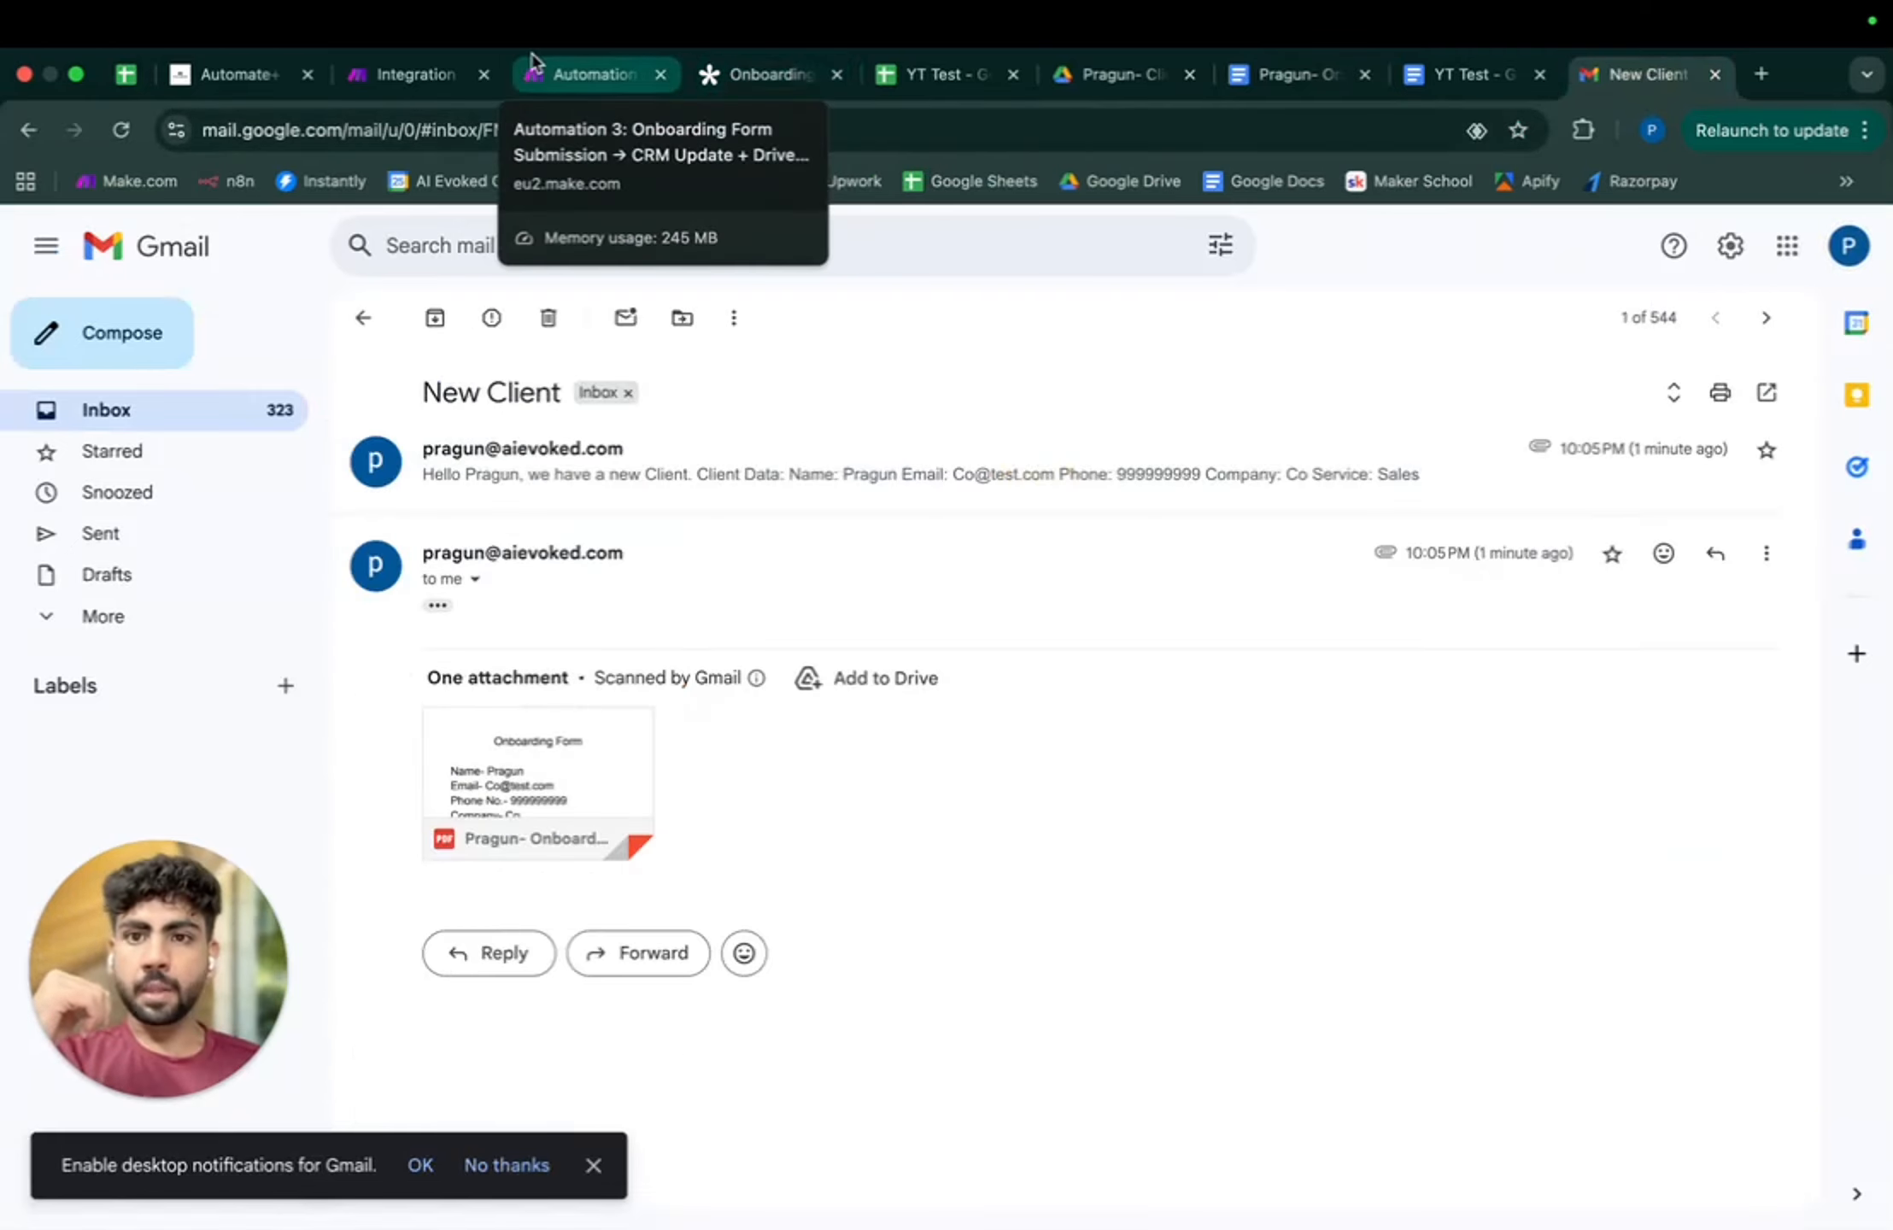
# - Return to the Integration Tally scenario and auto-align its modules on the canvas
pyautogui.click(411, 76)
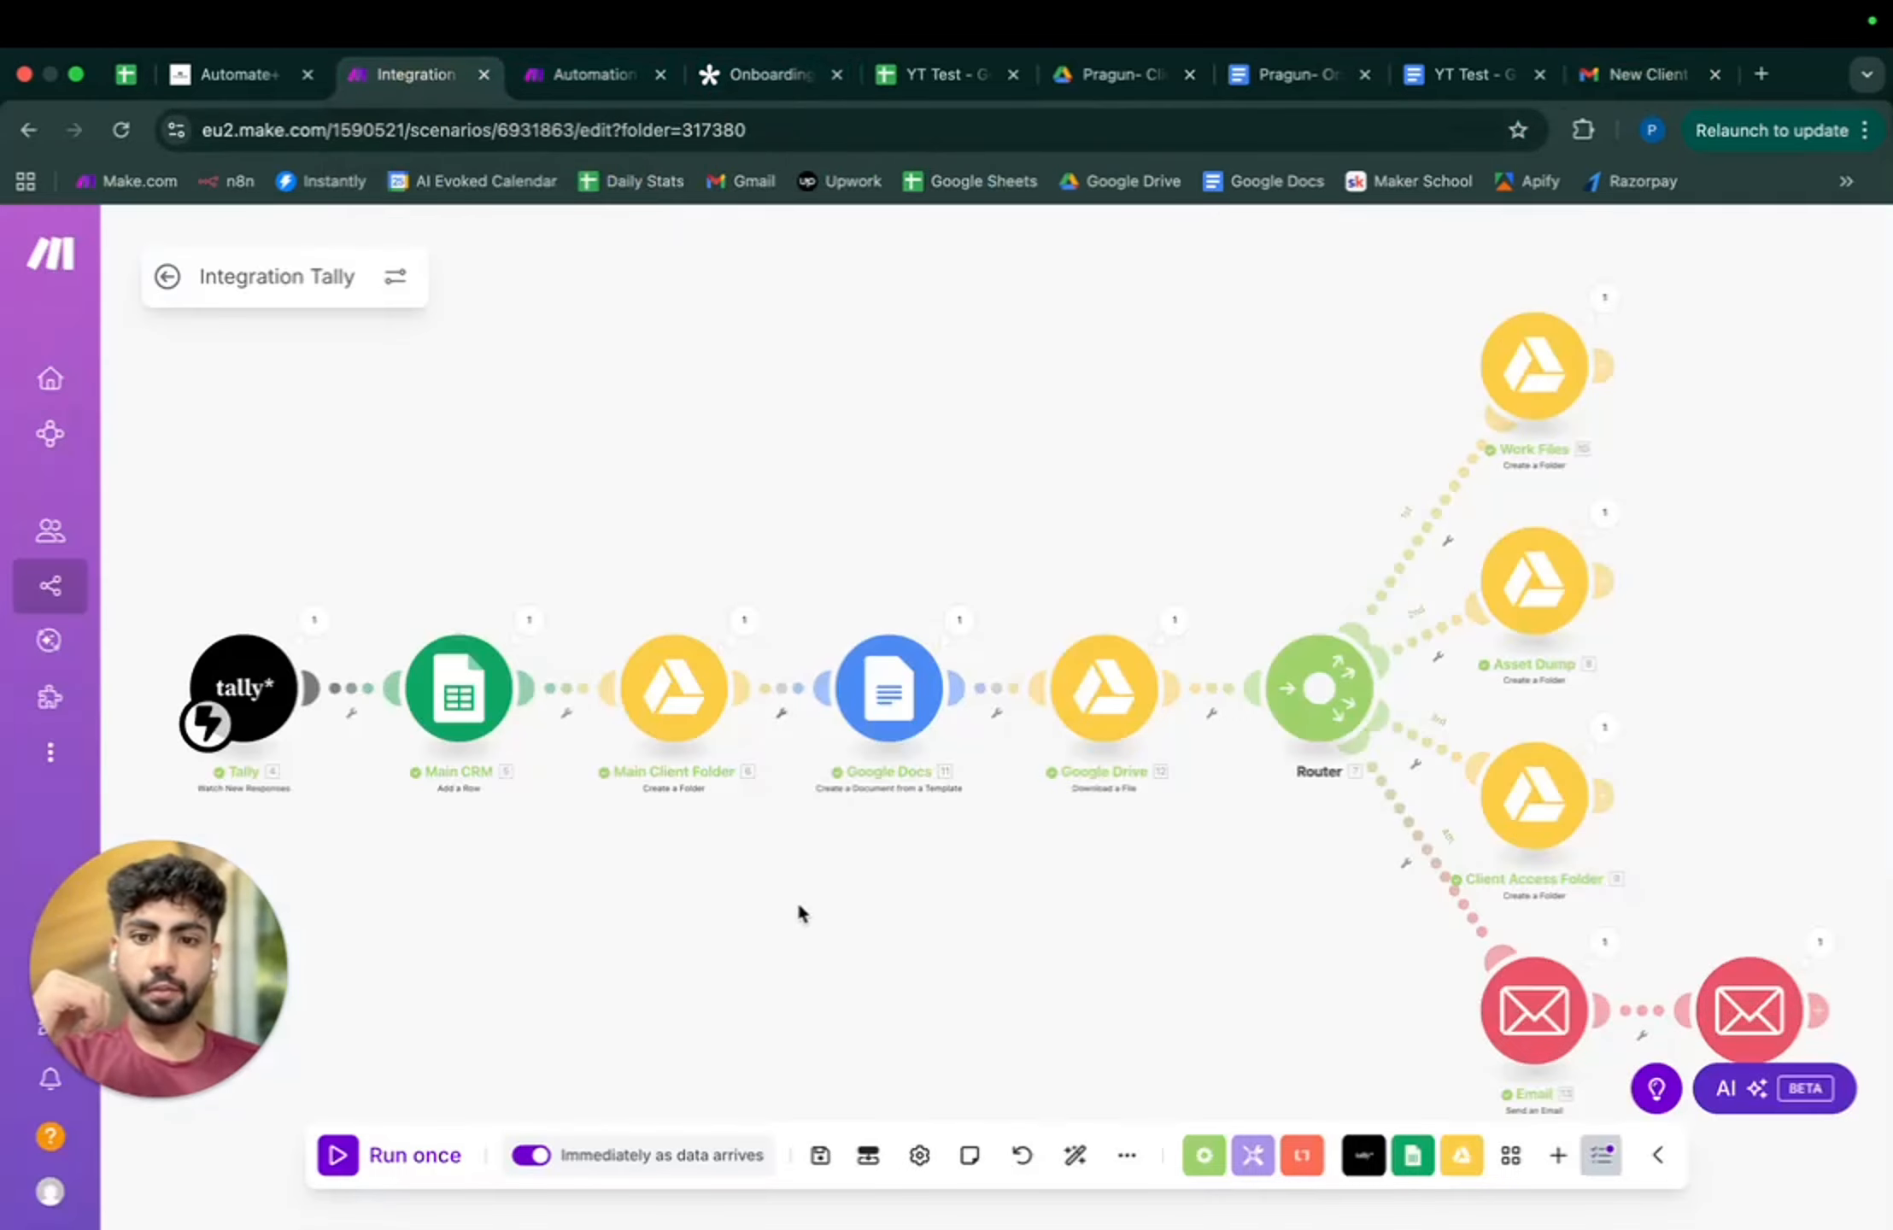
pyautogui.scroll(-10, 799, 906)
pyautogui.scroll(10, 797, 901)
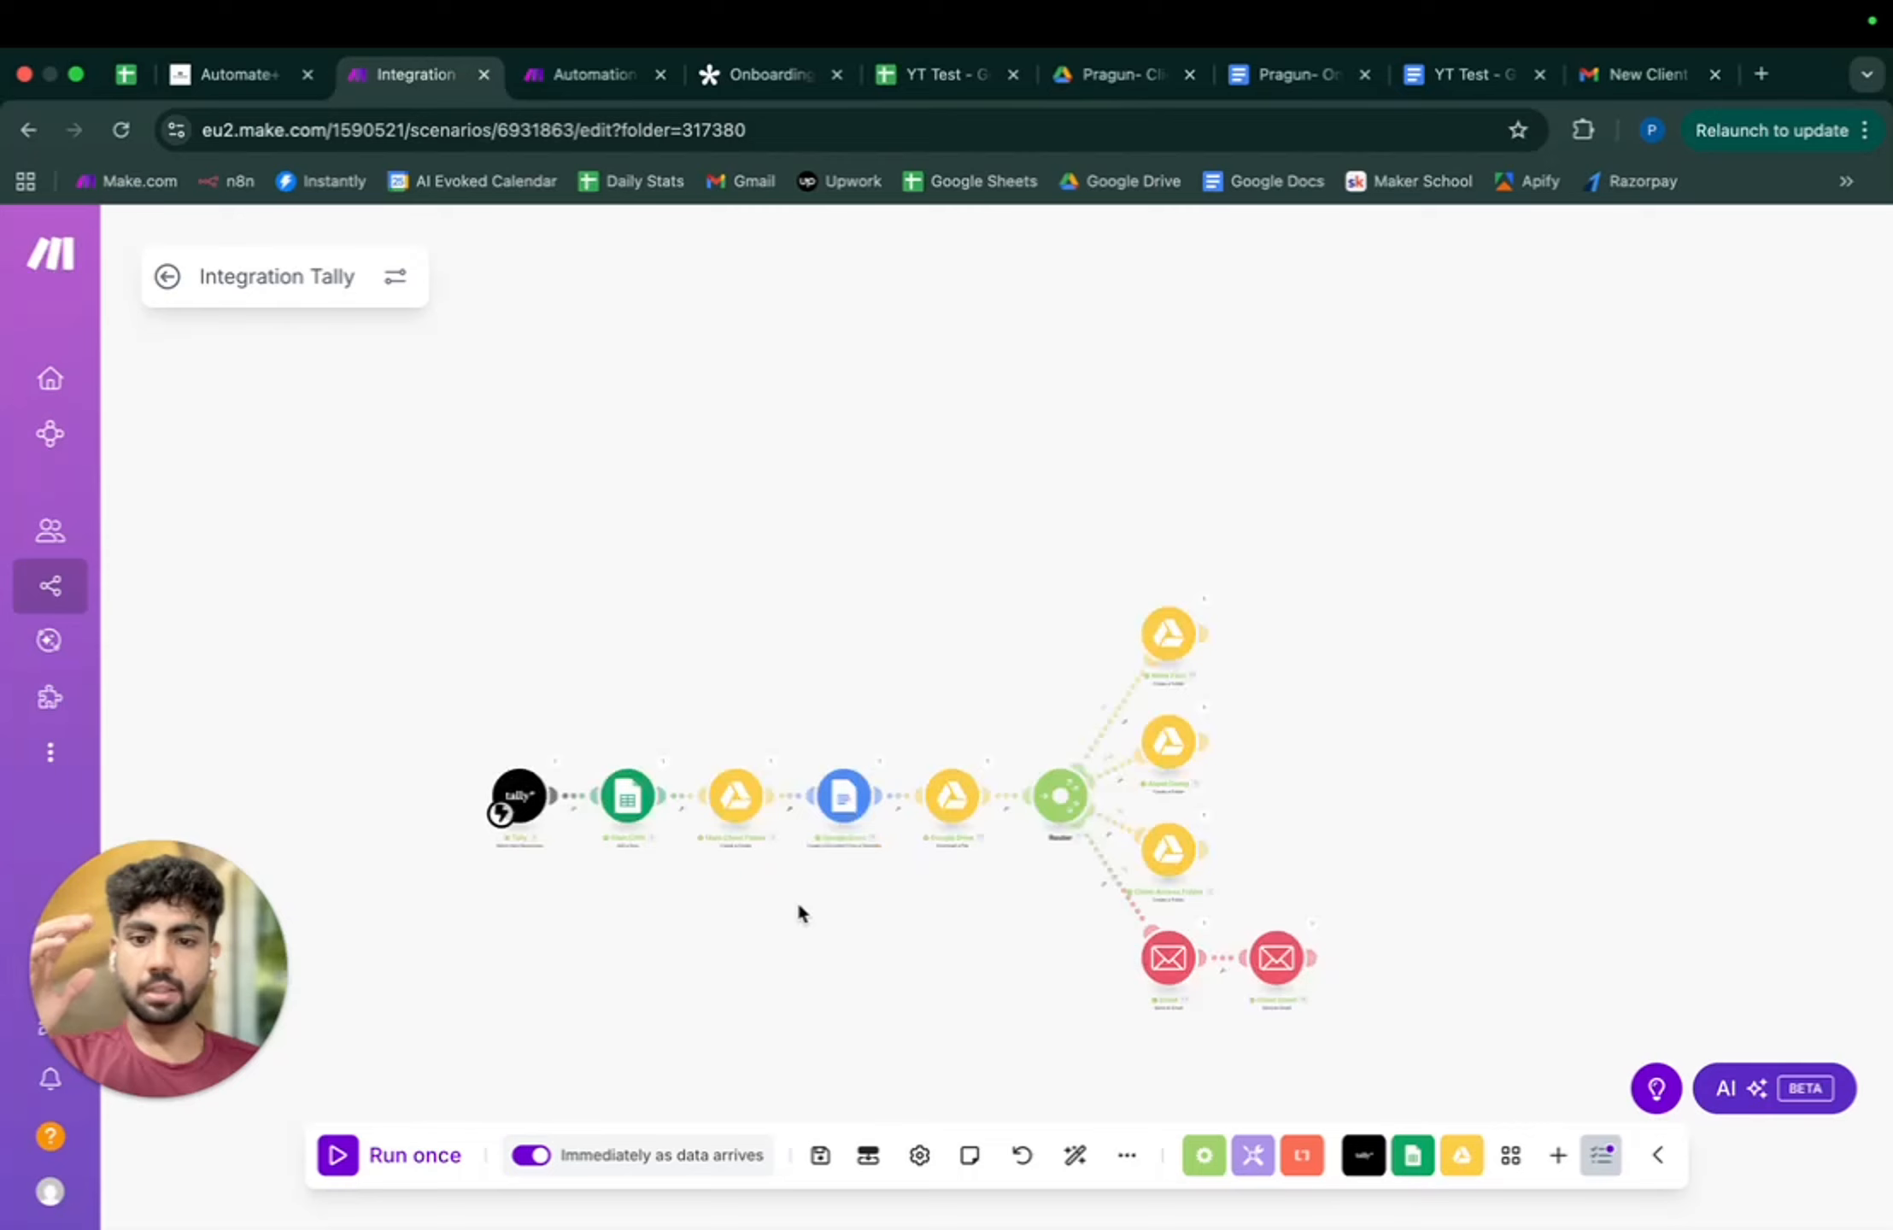
pyautogui.click(1069, 1155)
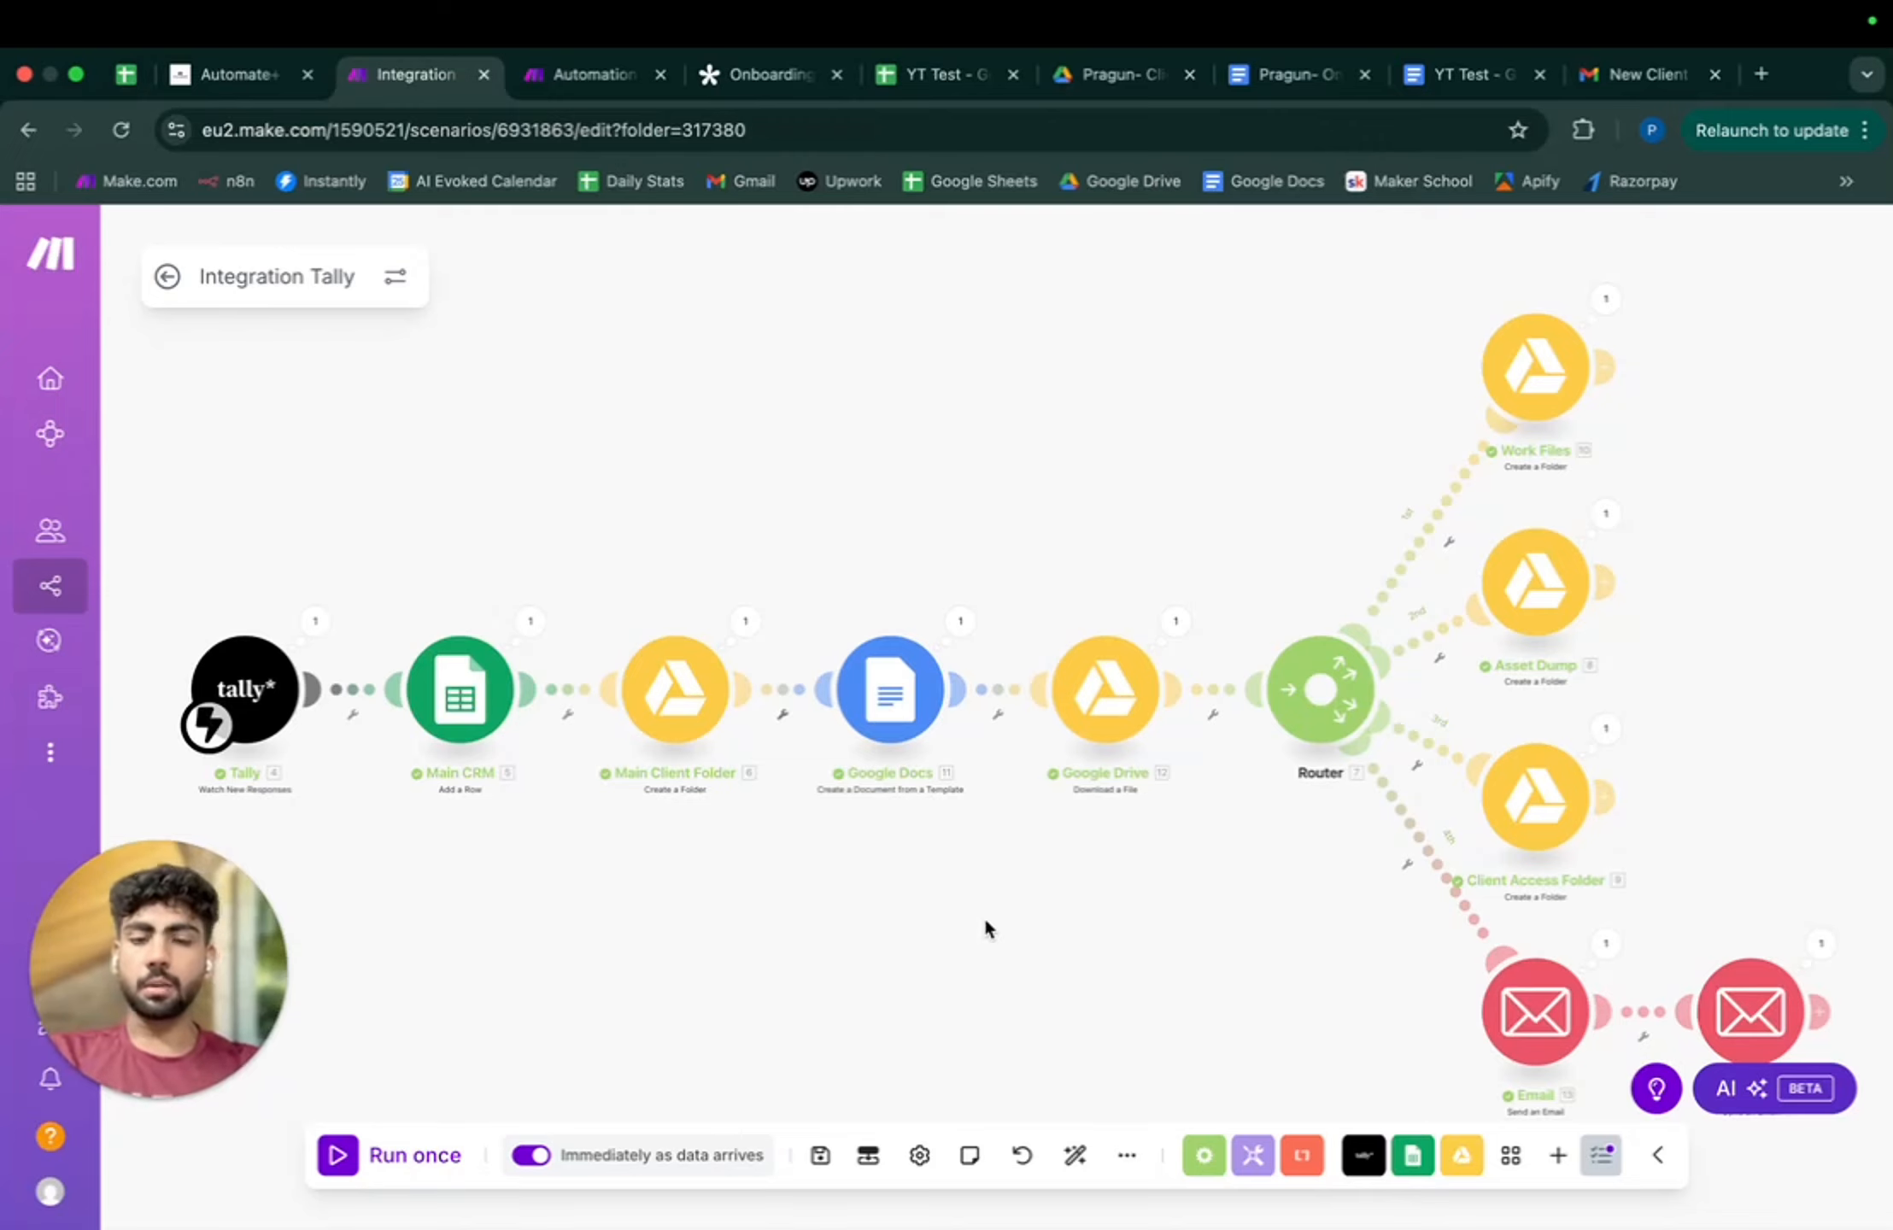
pyautogui.moveTo(983, 583); pyautogui.dragTo(987, 539)
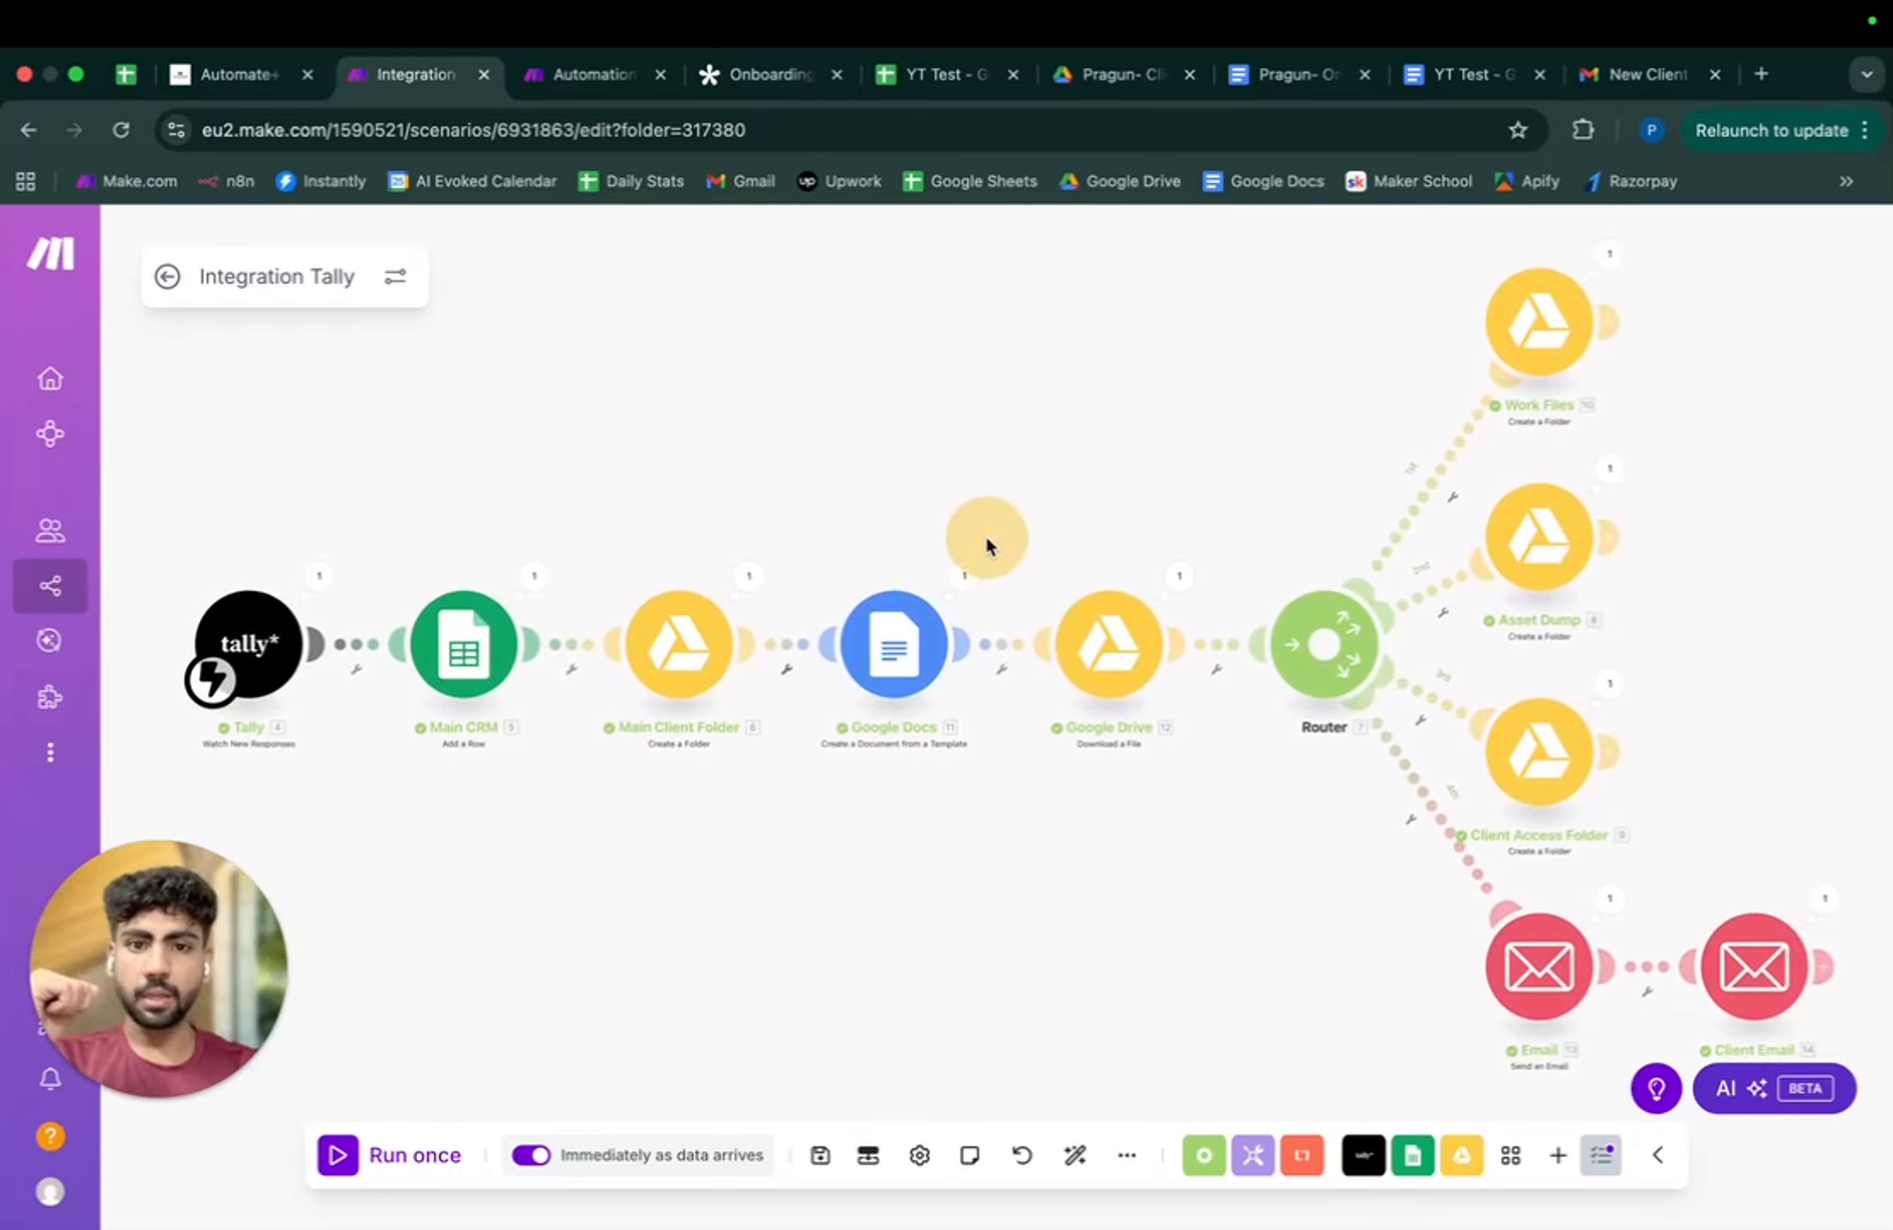